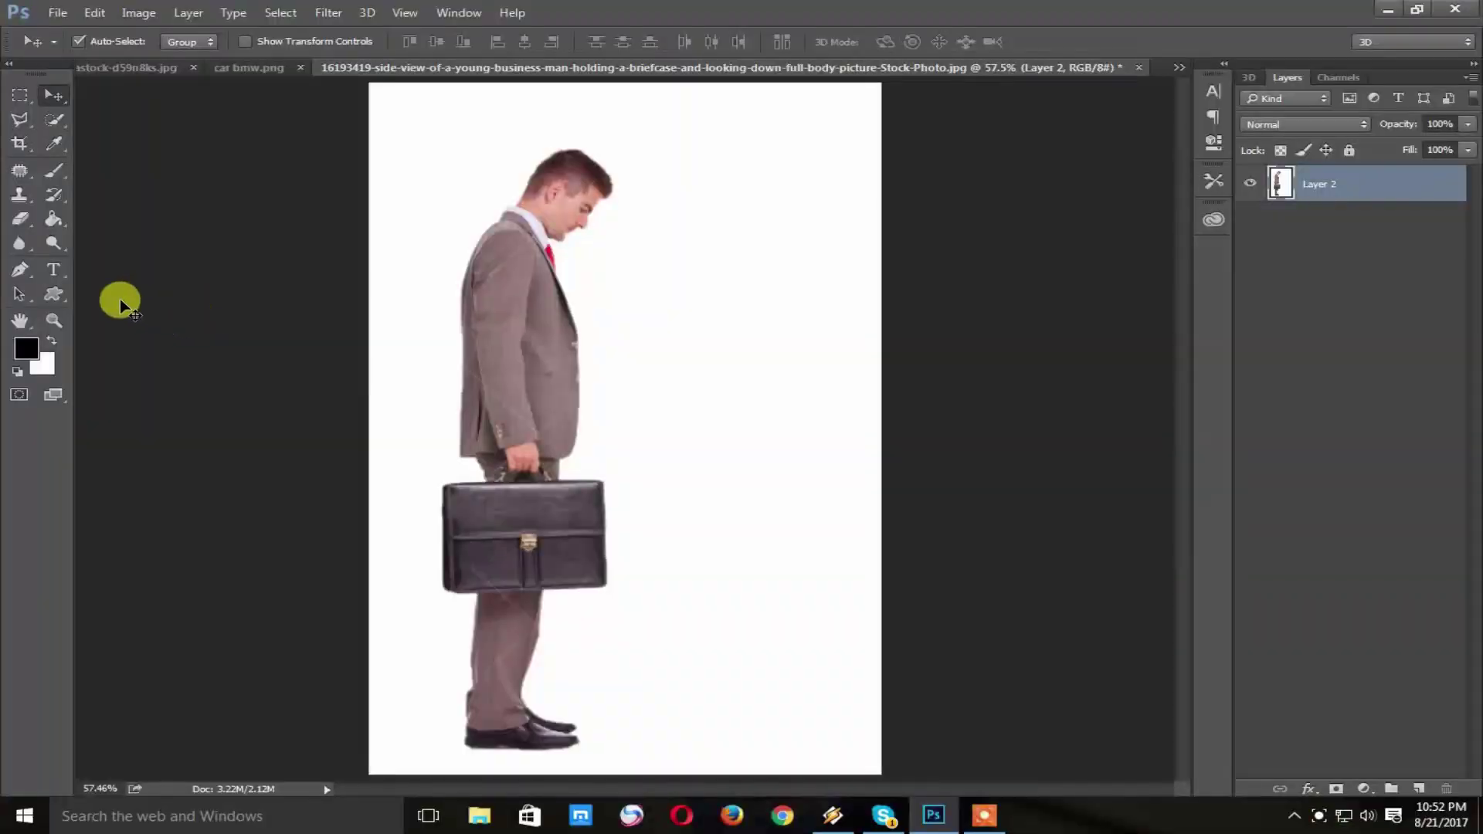
- Zoom in on the businessman's legs and shoes with the Zoom tool
left_click(20, 268)
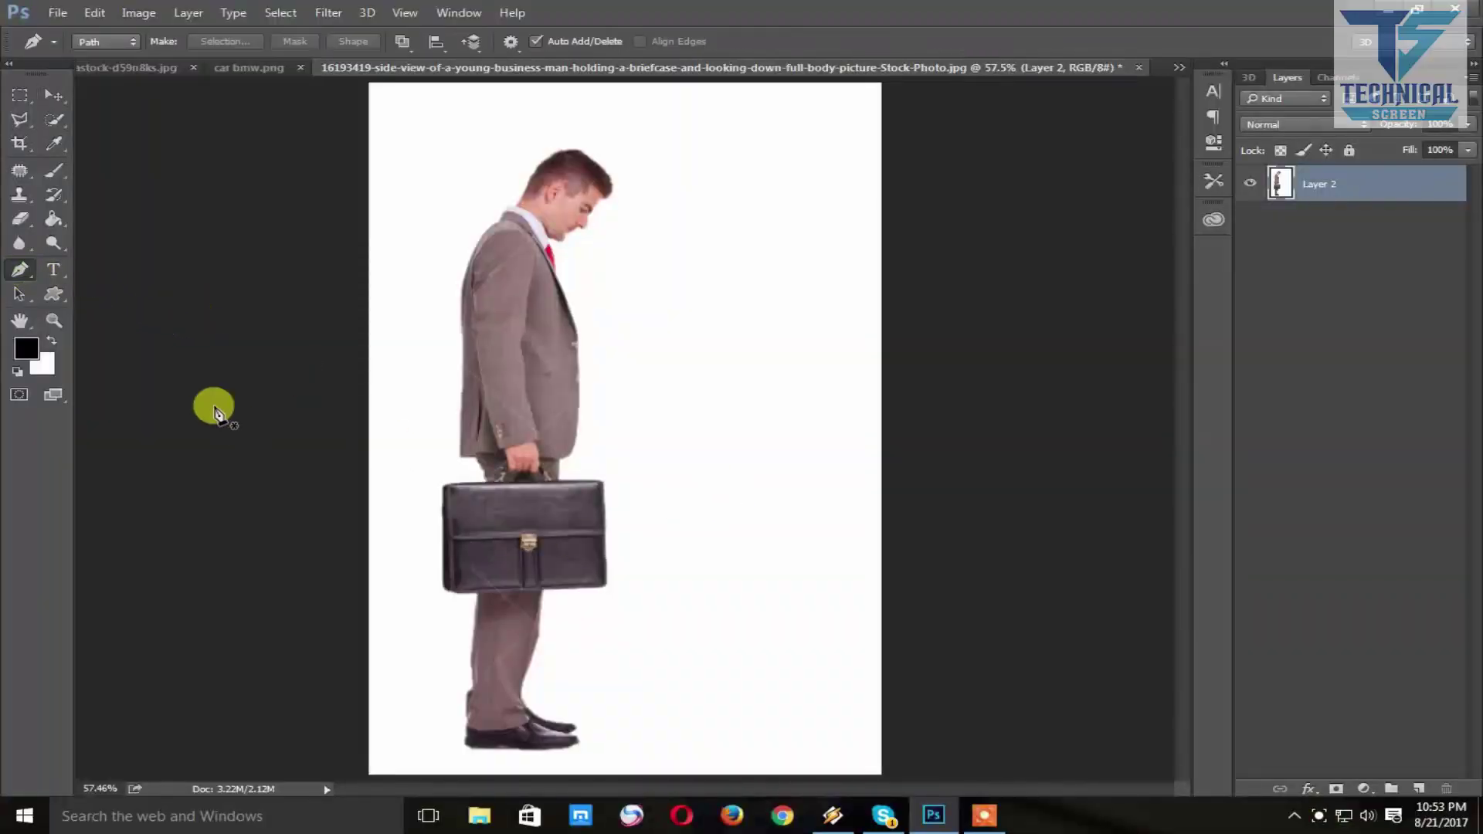
left_click(53, 320)
mouse_move(476, 649)
left_mouse_down()
mouse_move(570, 703)
mouse_move(563, 520)
left_mouse_up()
scroll(566, 564, "down", 2)
left_click_drag(569, 606, 506, 538)
left_click(506, 539)
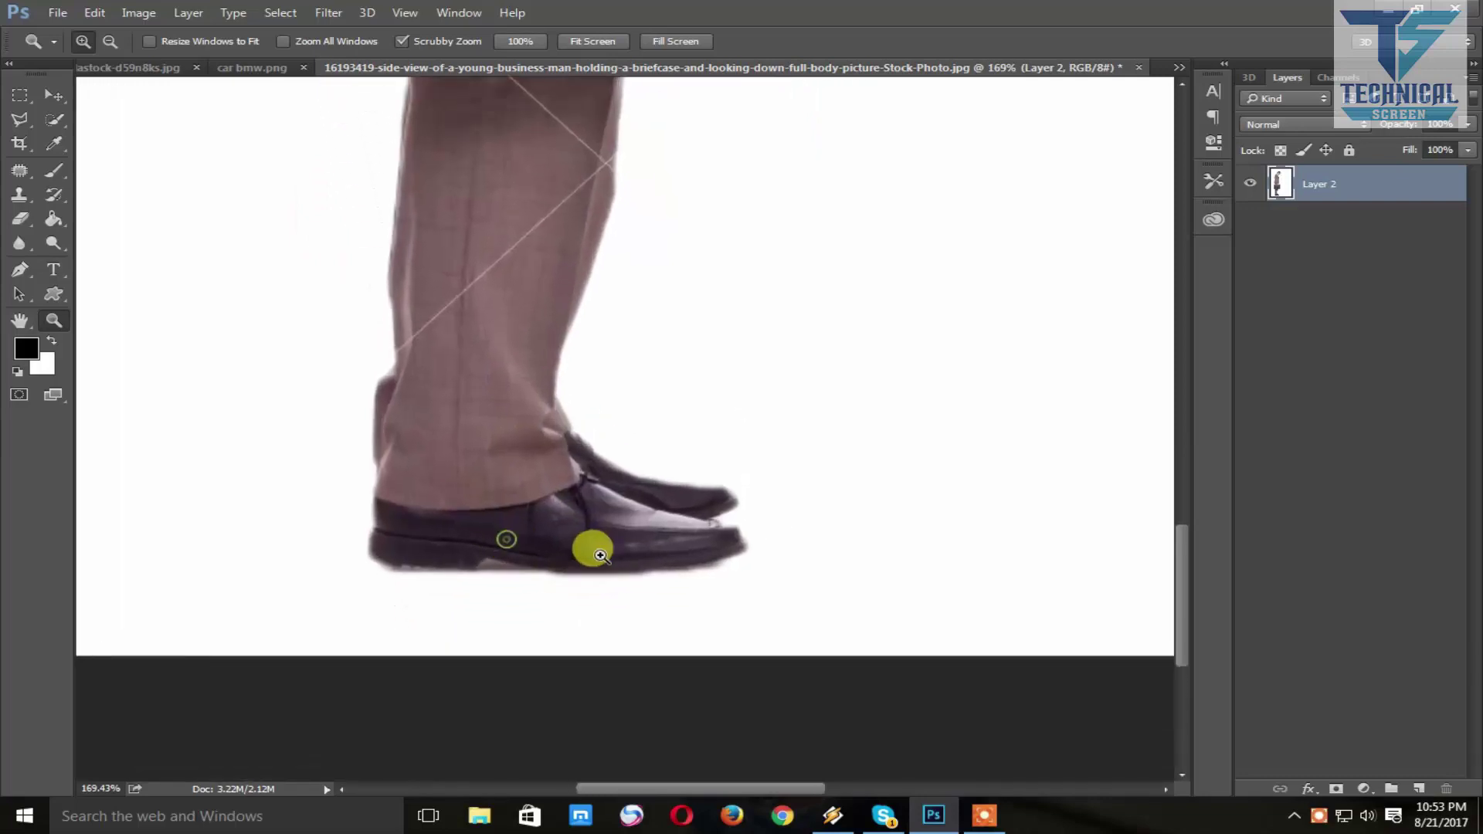
left_click(564, 514)
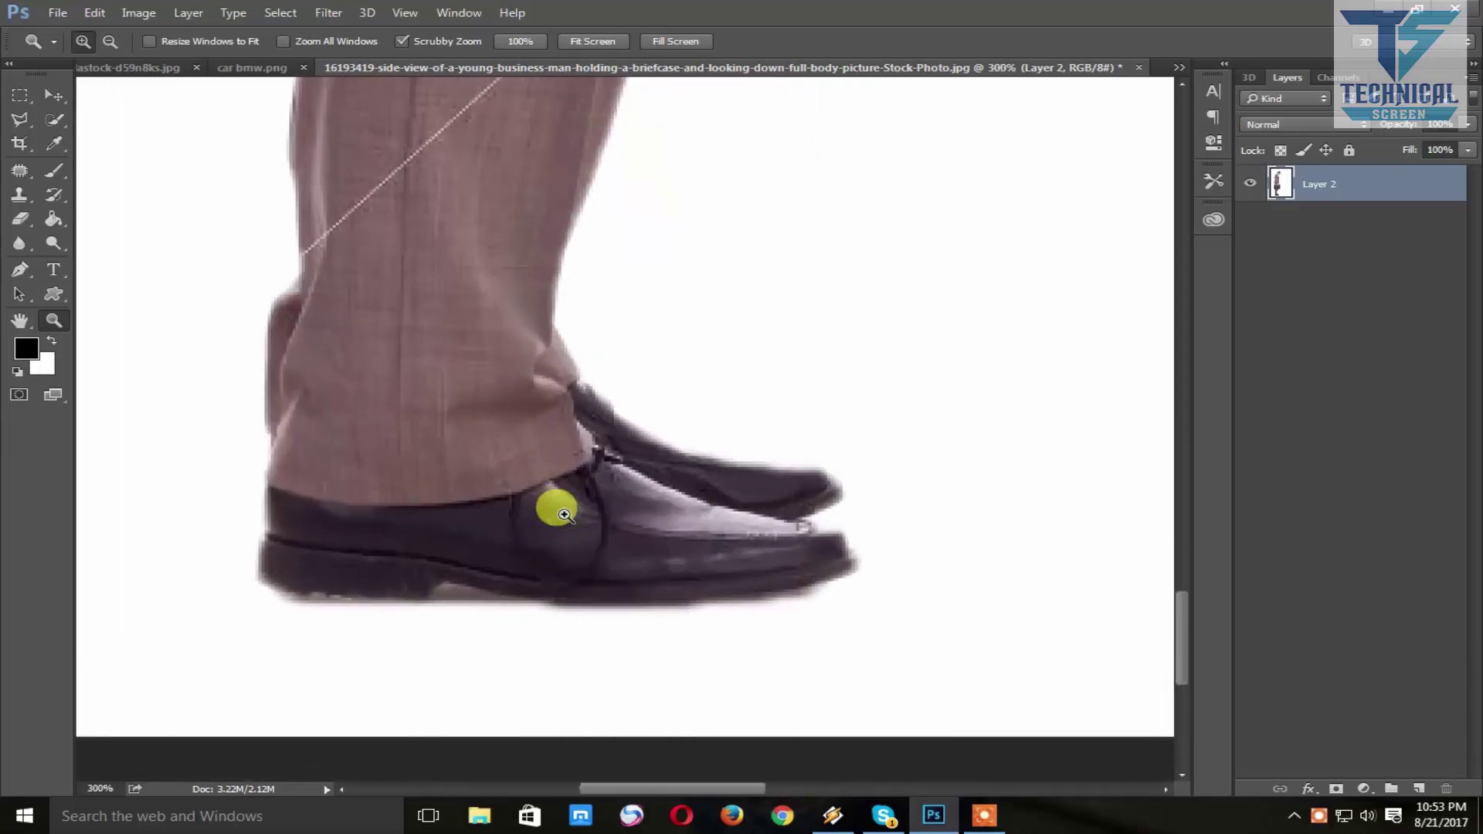
- With the Pen tool, magnify the shoes to 400%, hide the panels, and anchor the front sole
left_click(17, 271)
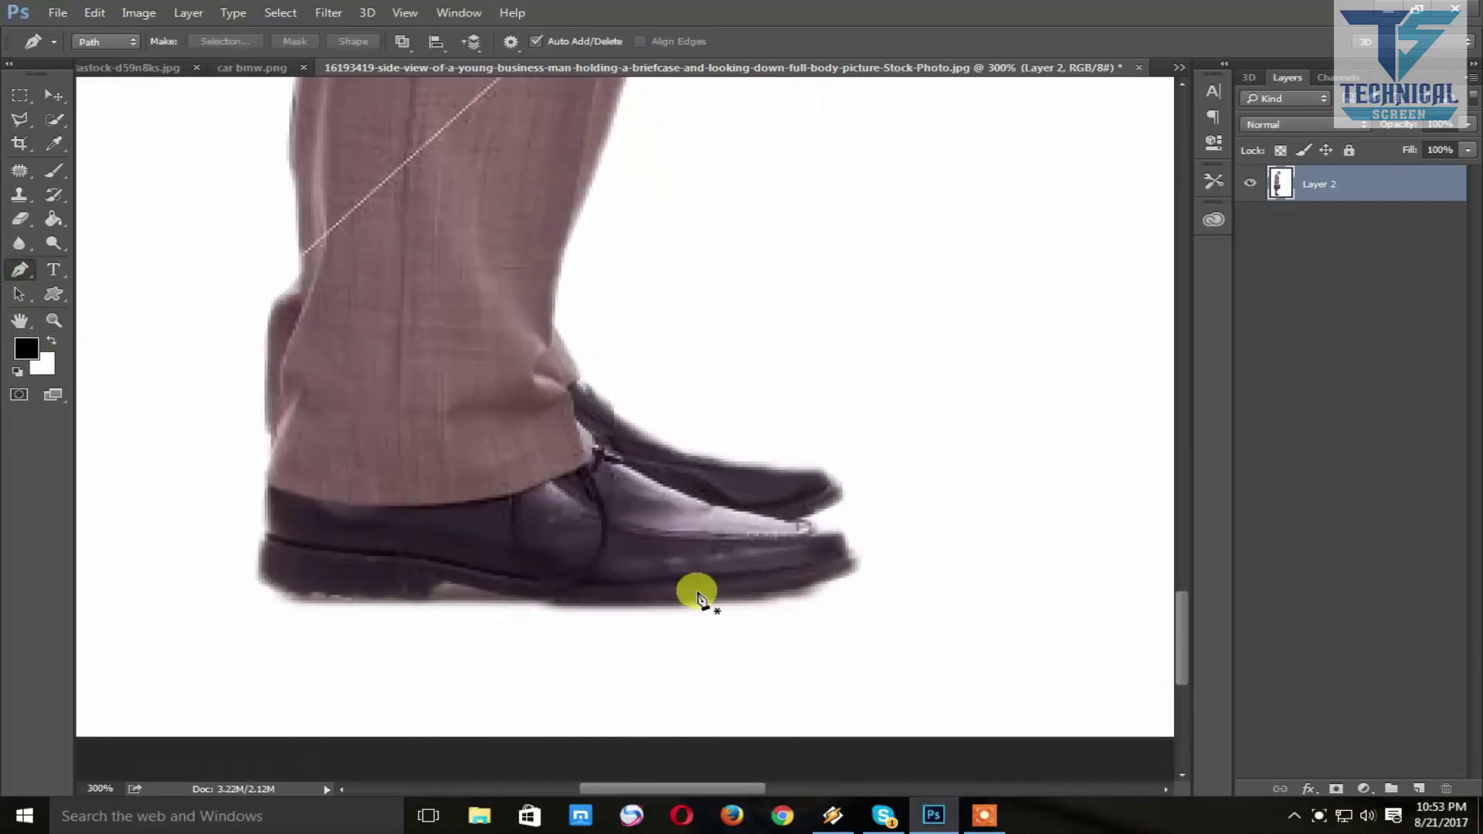
key("ctrl+plus")
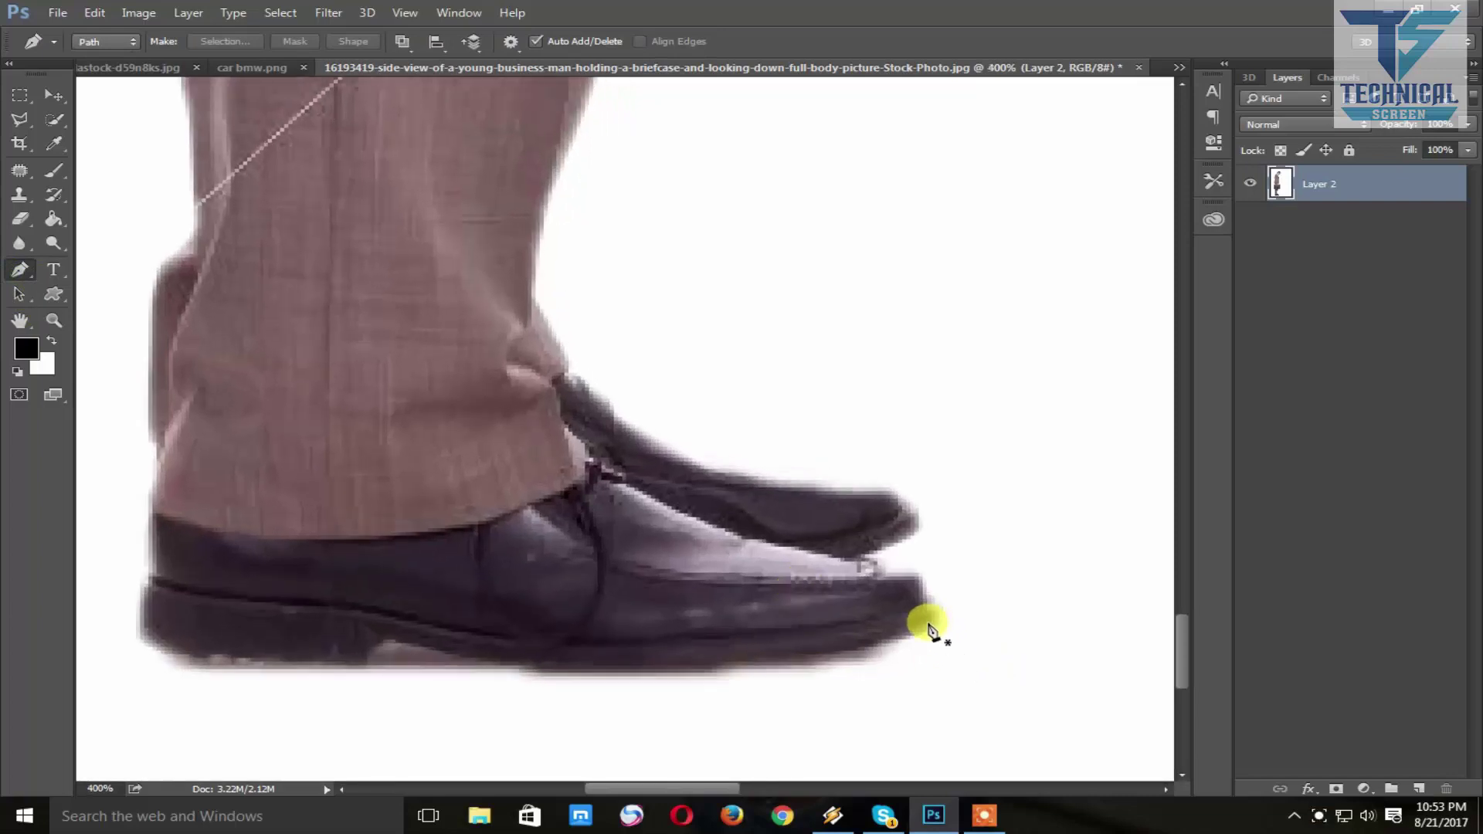
key("Tab")
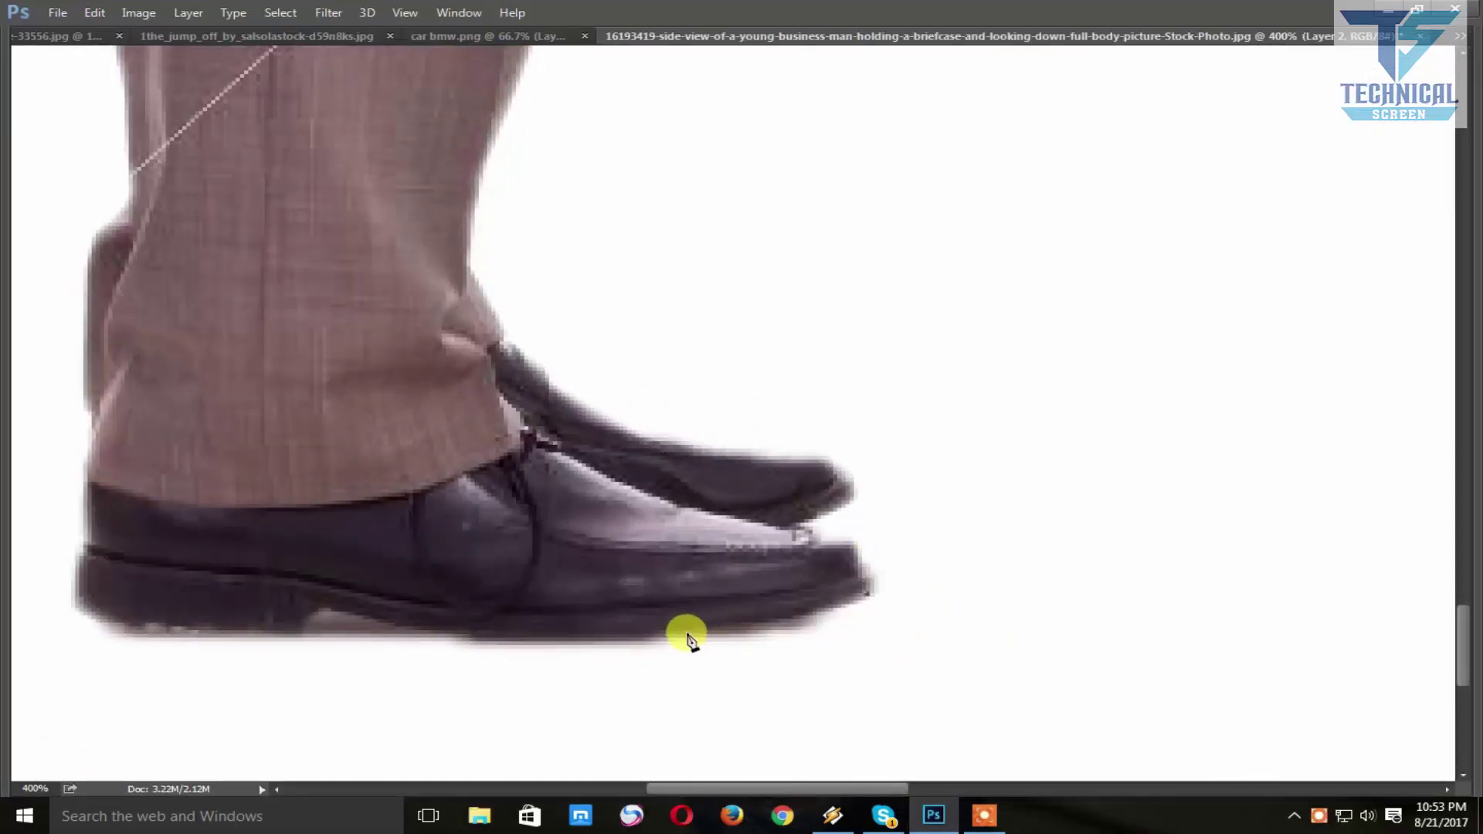
left_click(686, 633)
- Place curved anchors along the front shoe's sole from the toe to its middle
left_click_drag(686, 633, 594, 635)
left_click(692, 635)
left_click(699, 631)
left_click_drag(759, 624, 640, 638)
left_click(758, 622, "alt")
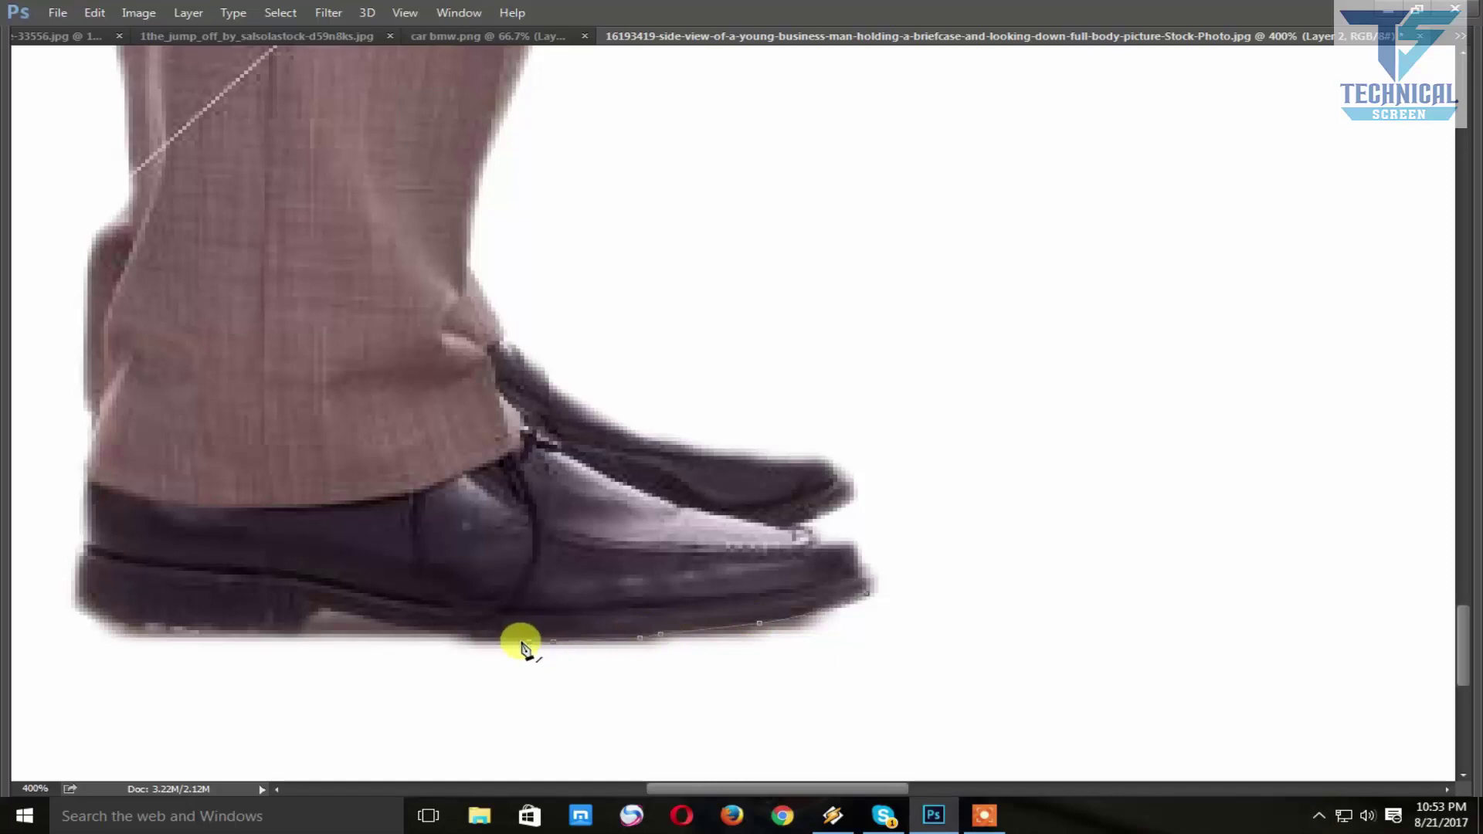
left_click_drag(495, 640, 388, 622)
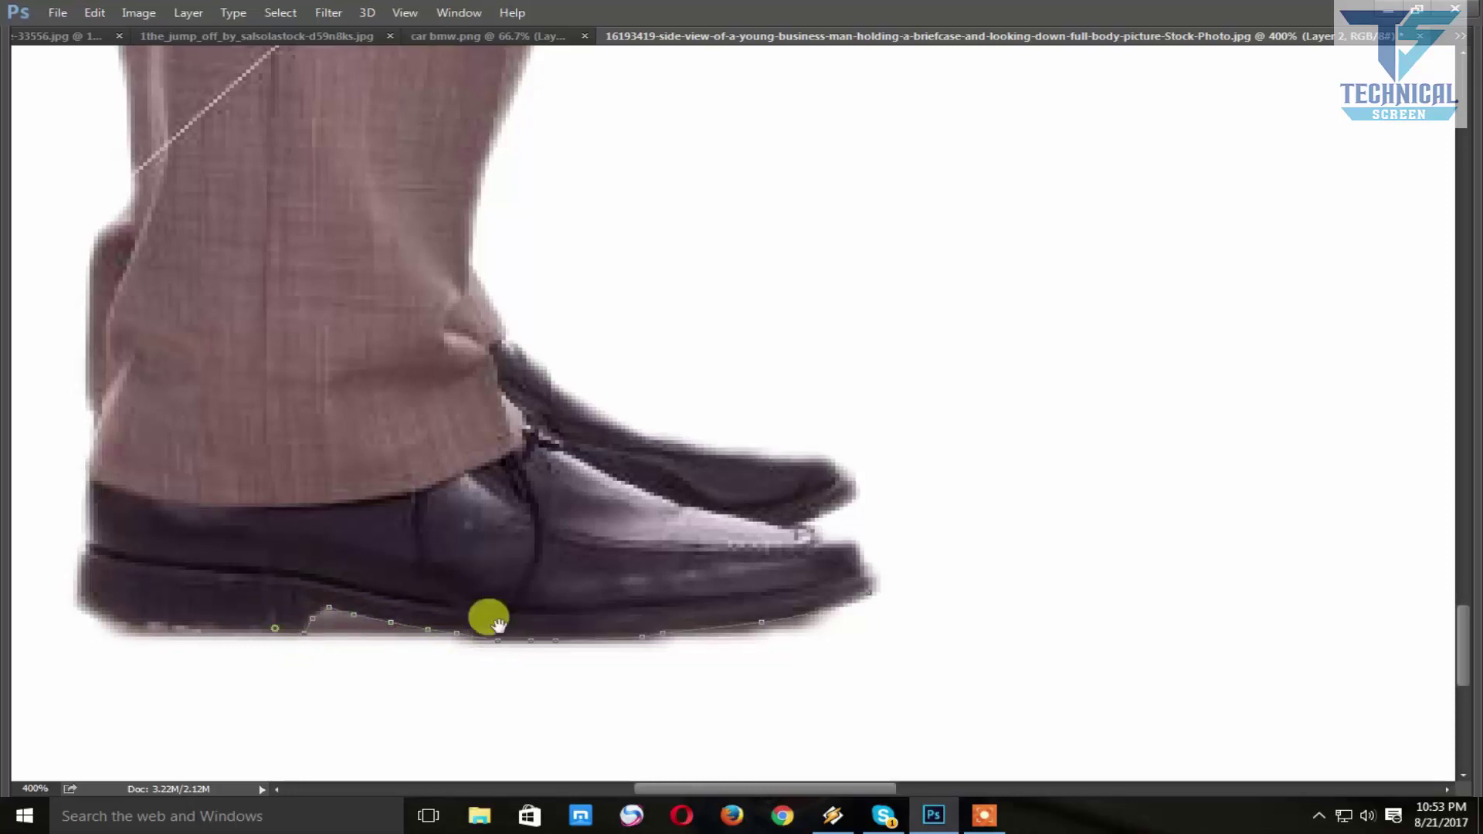
scroll(487, 618, "left", 3)
- Trace the back of the sole, around the heel and up to the trouser hem
left_click_drag(506, 628, 463, 635)
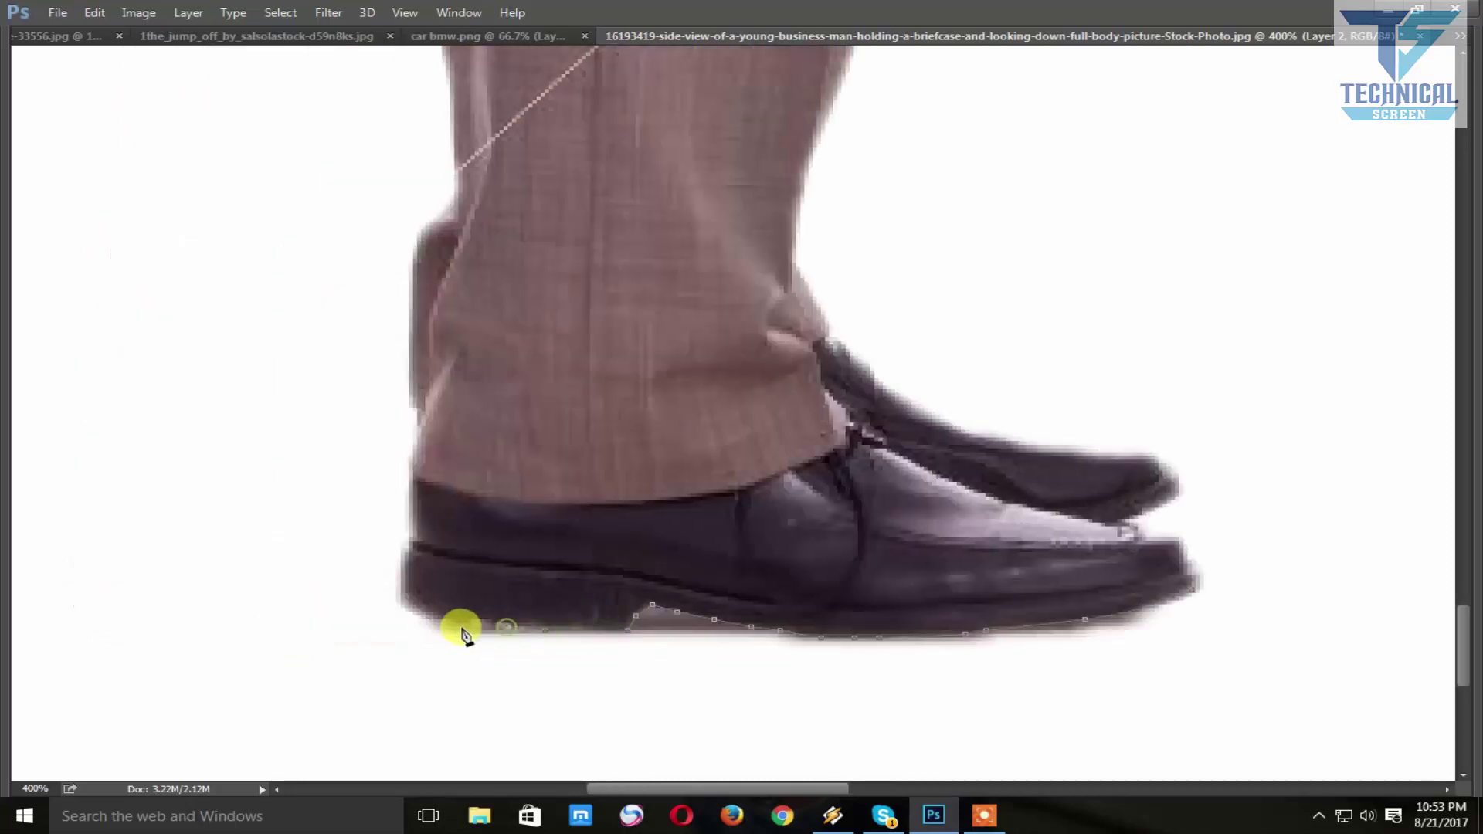
left_click(455, 624)
left_click(425, 608)
left_click_drag(405, 564, 415, 550)
left_click(414, 532)
left_click(414, 482)
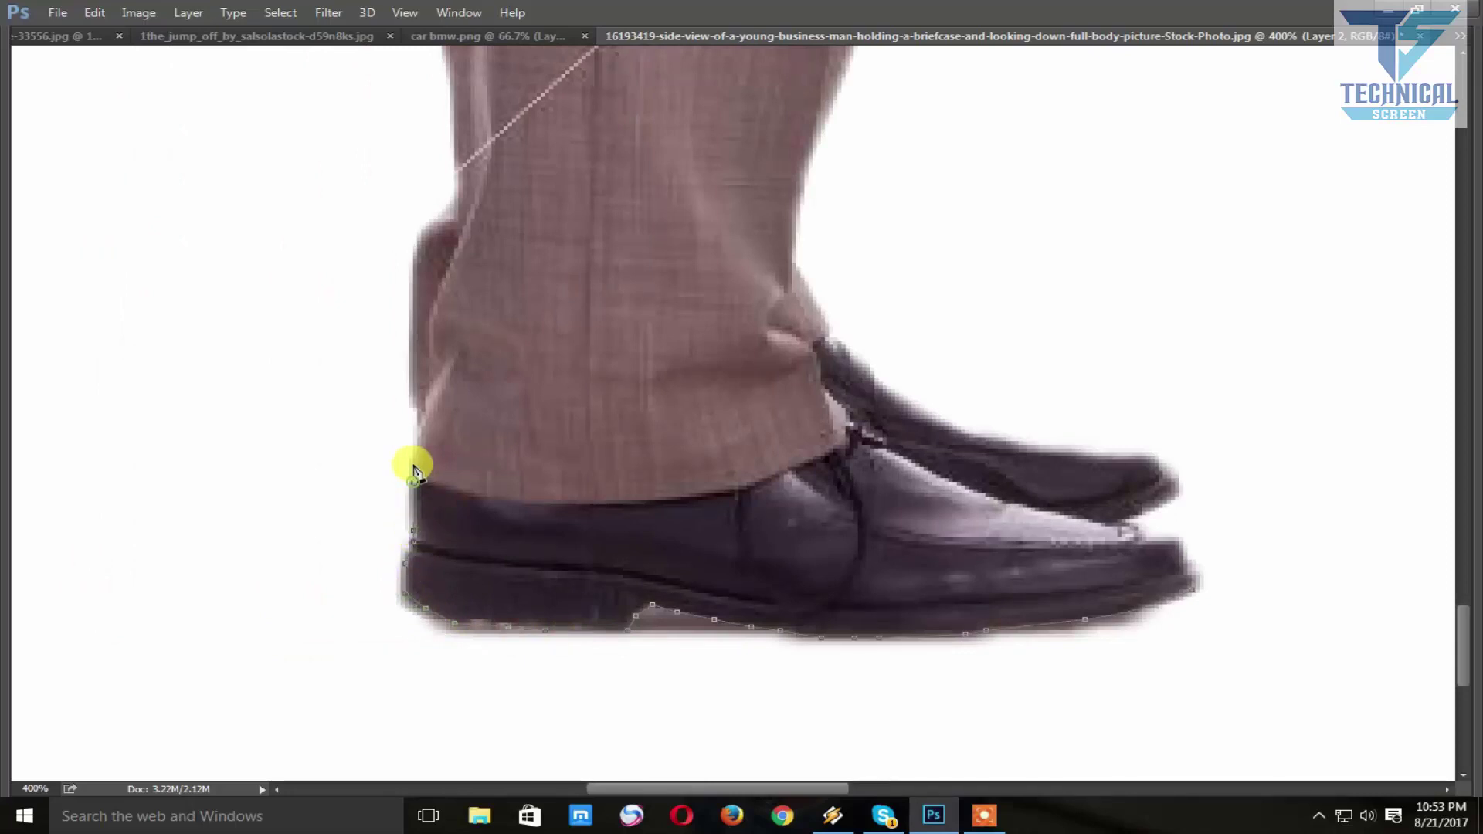
- Extend the path up the trouser leg's left edge, panning upward as needed
left_click(418, 425)
left_click(413, 406)
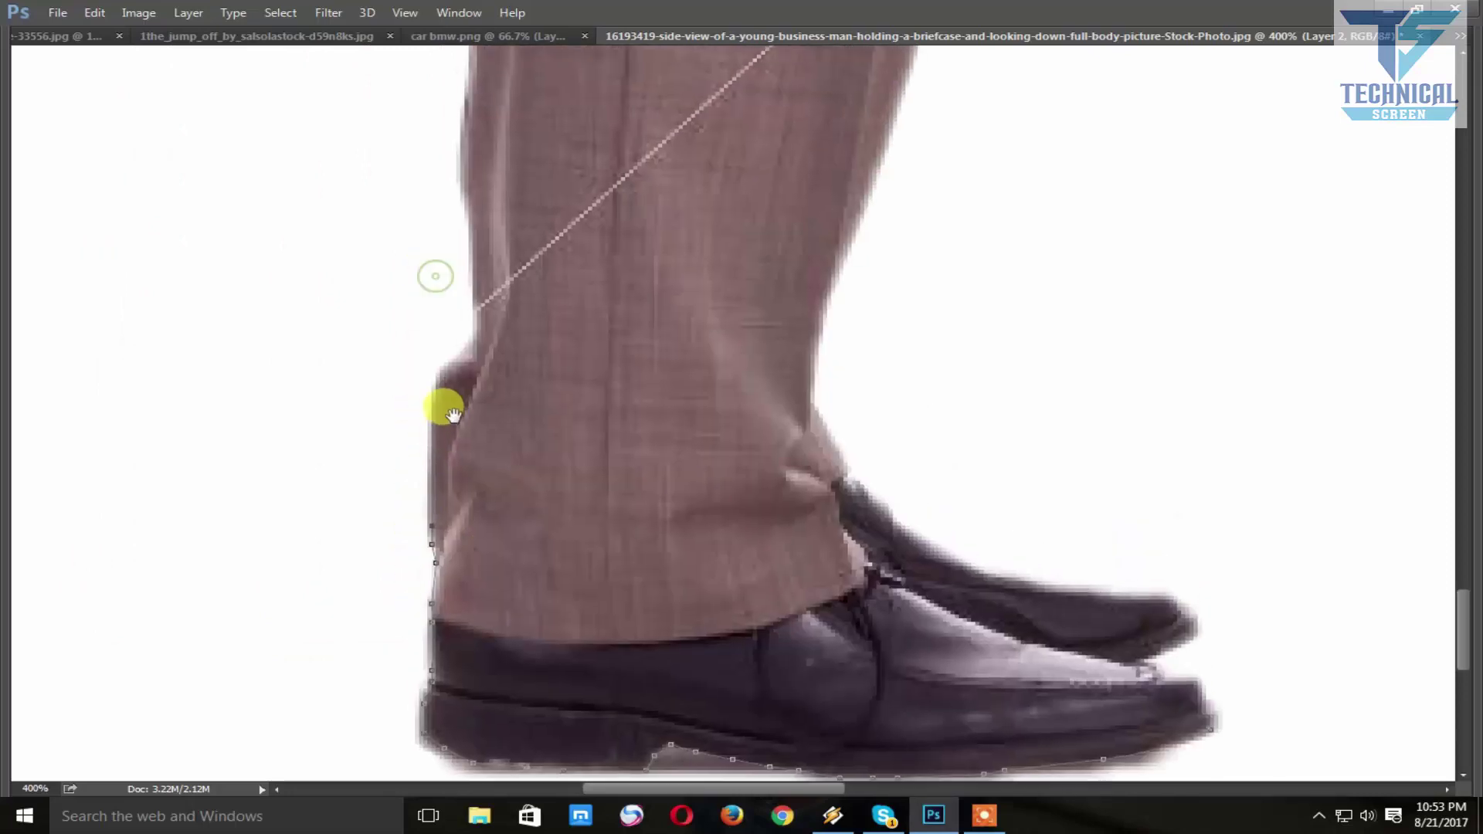
left_click_drag(427, 265, 441, 403)
left_click(432, 433)
left_click(435, 380)
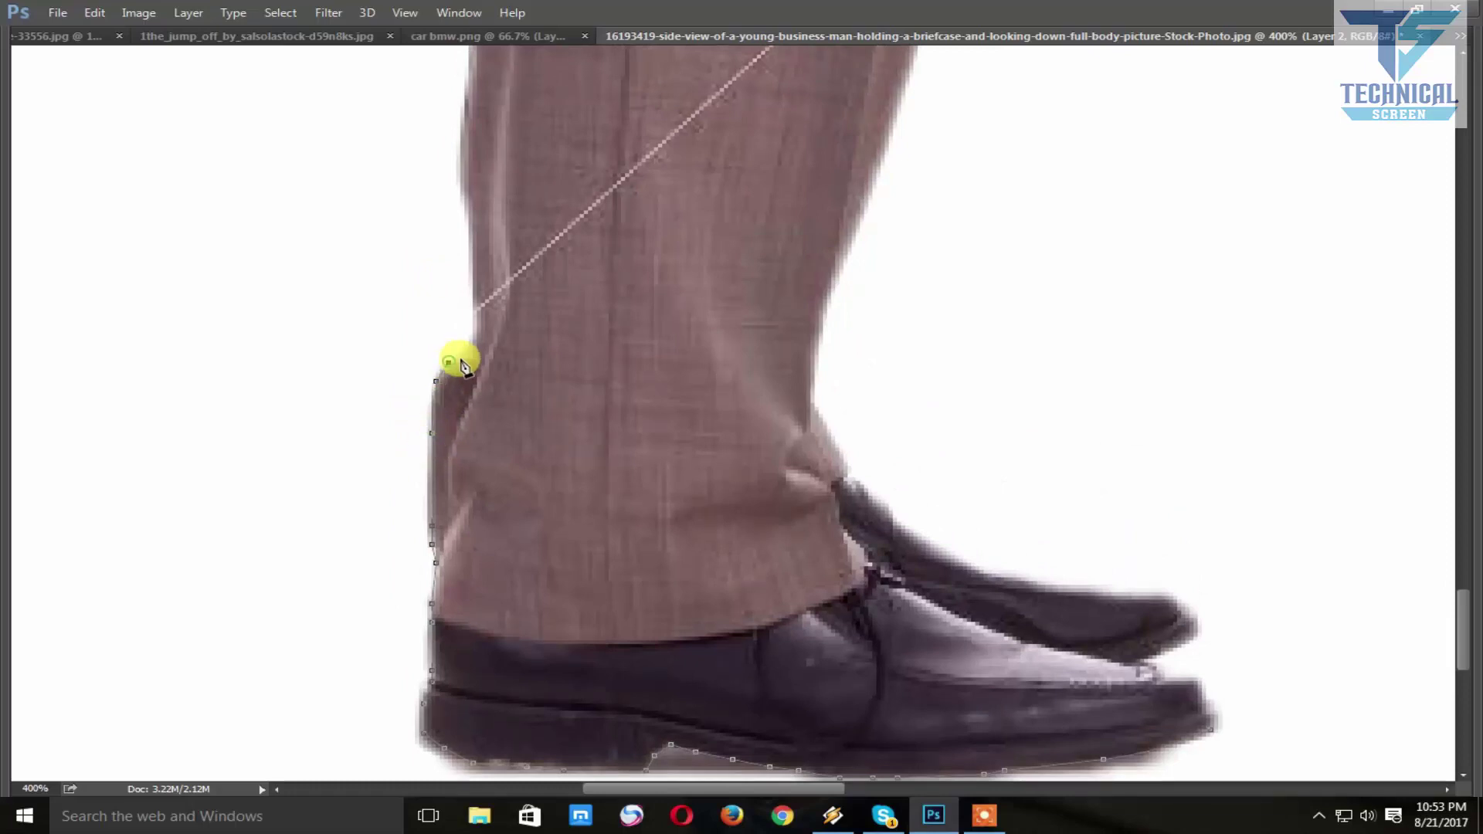
left_click(473, 342)
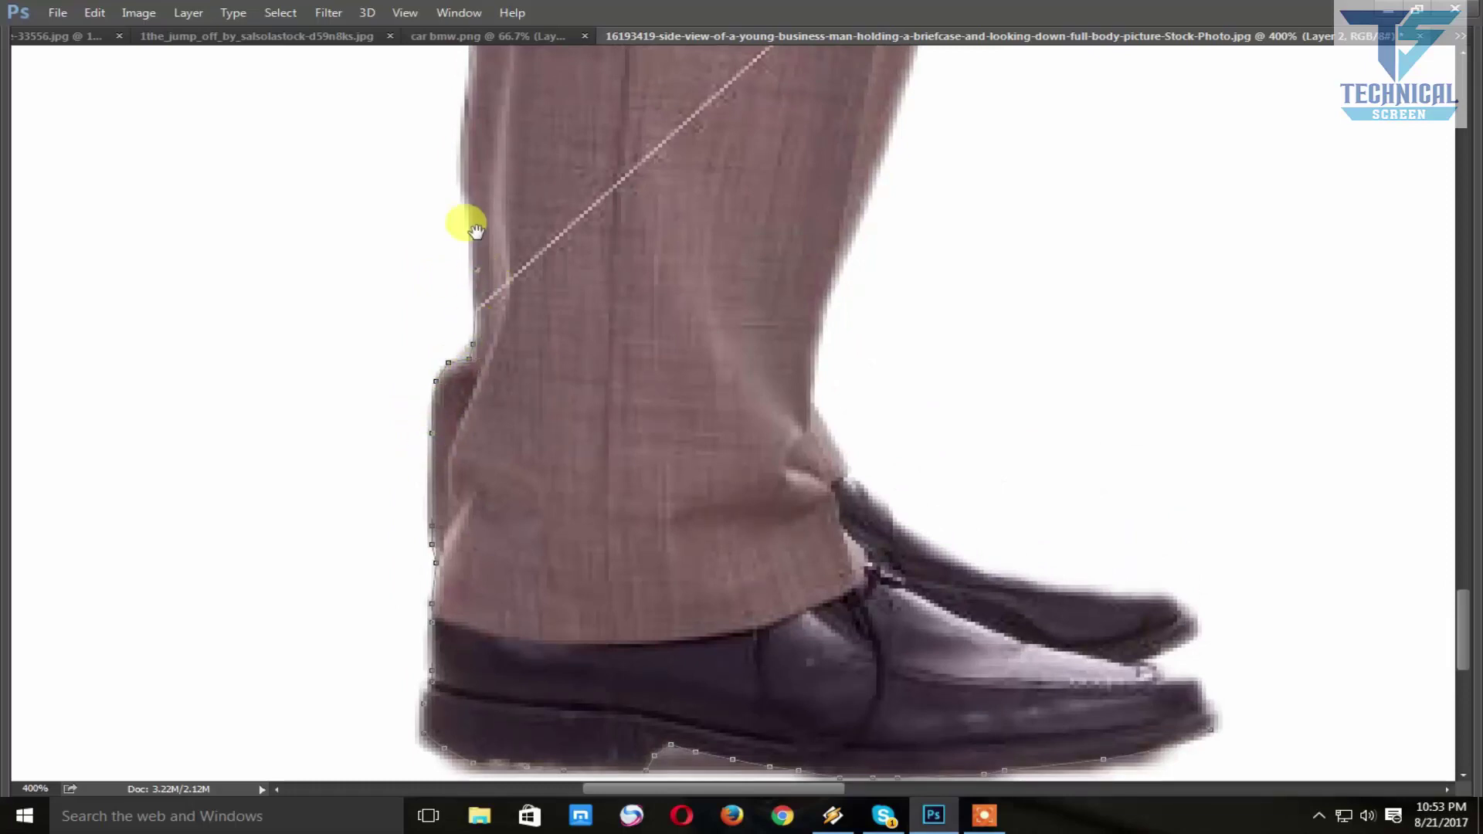
left_click_drag(470, 225, 481, 391)
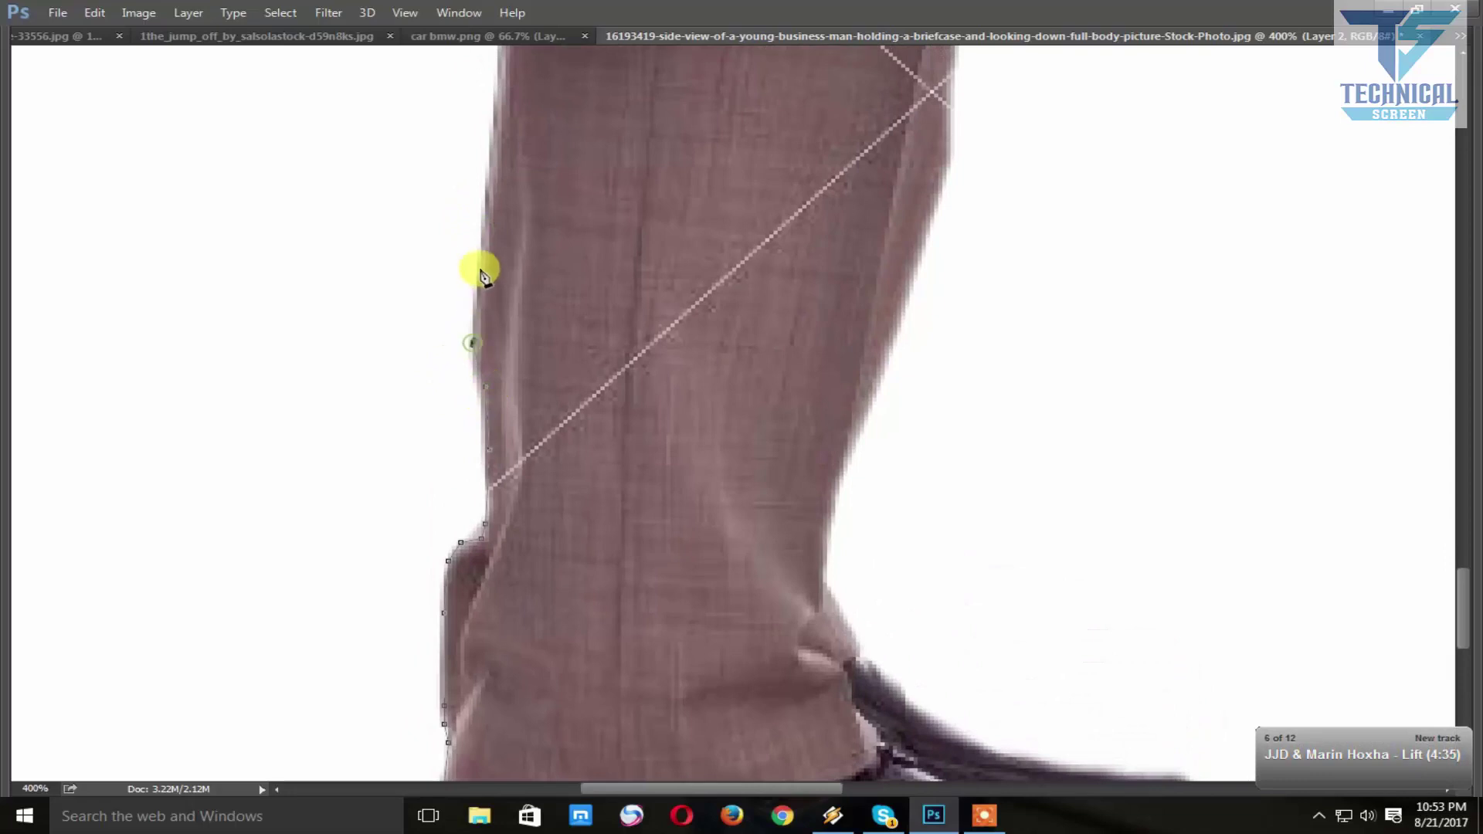
- Continue up the trouser edge and trace along the briefcase's bottom edge
left_click_drag(473, 179, 501, 419)
left_click(498, 397)
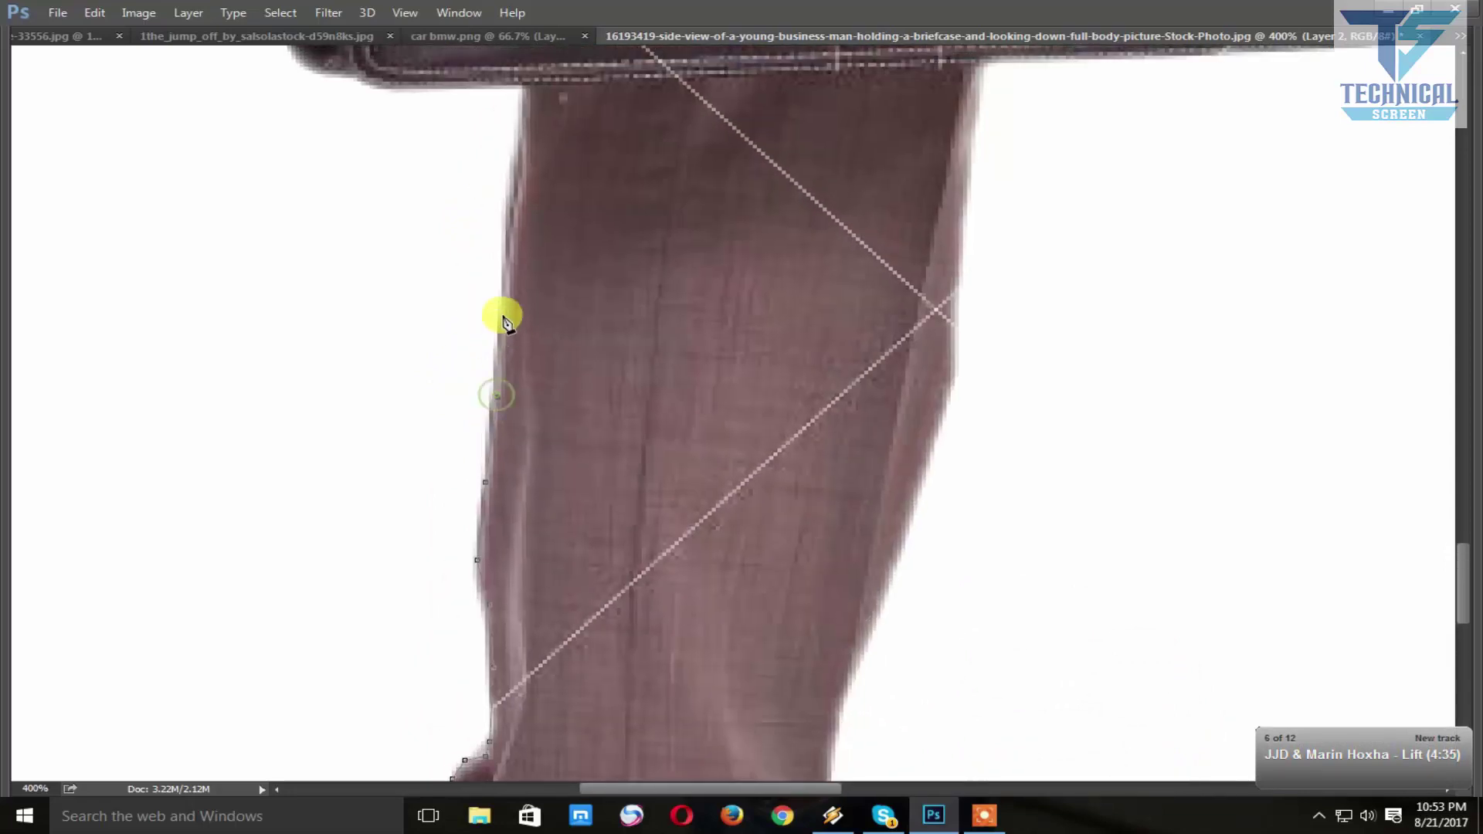
left_click(501, 315)
scroll(494, 255, "up", 3)
scroll(485, 309, "up", 2)
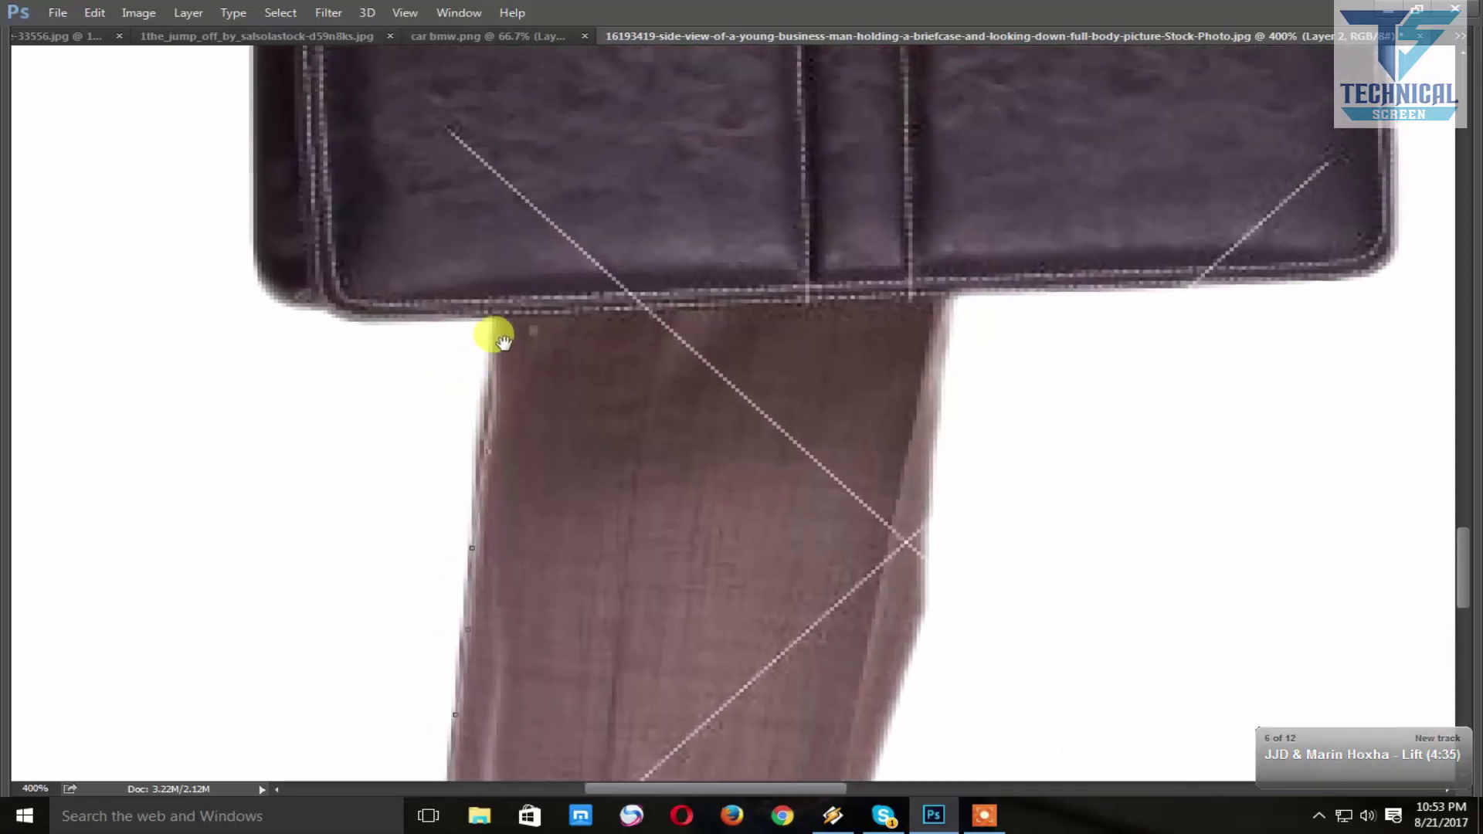
left_click(493, 378)
left_click(495, 331)
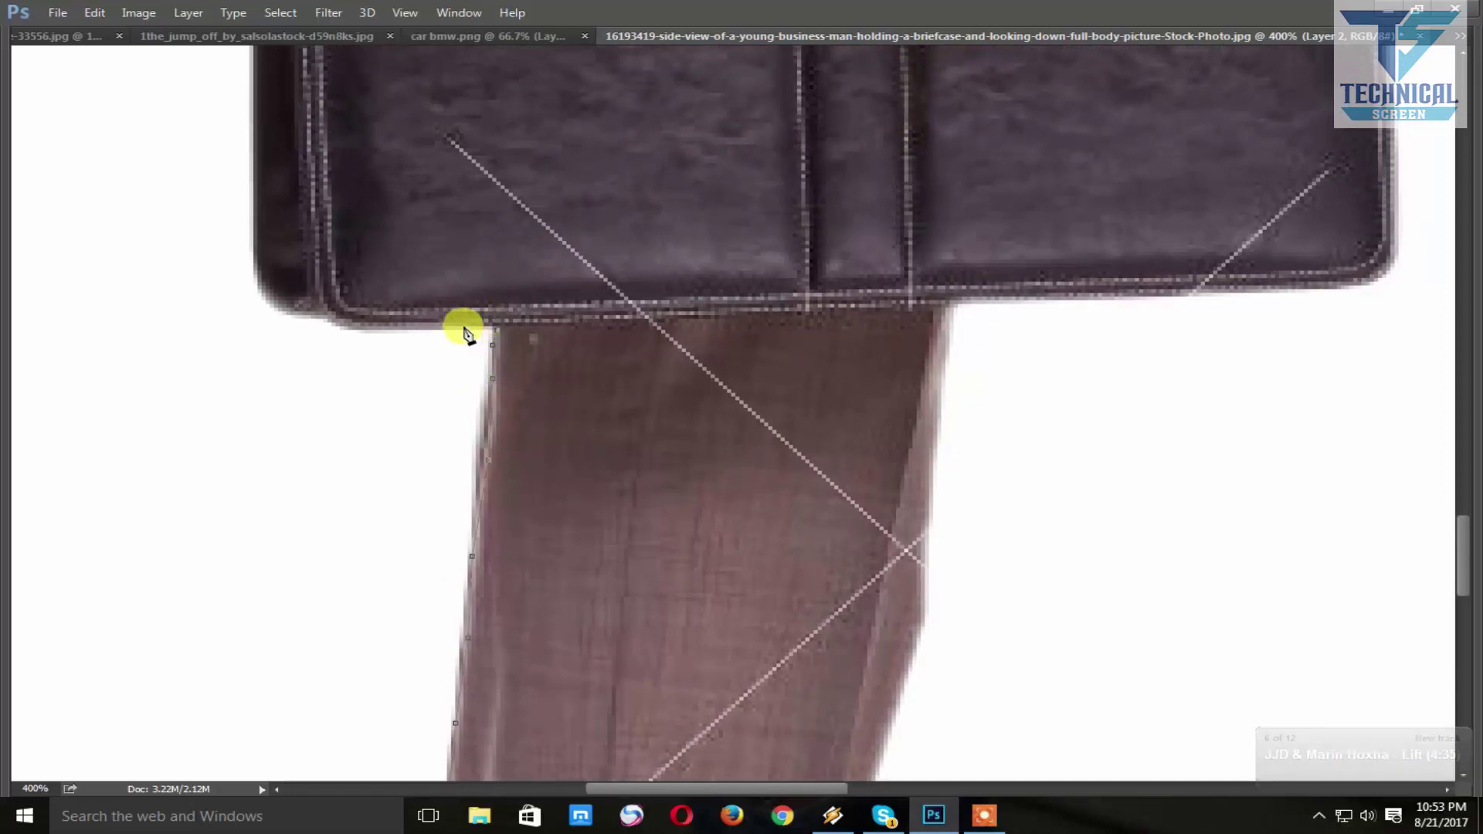
left_click(400, 325)
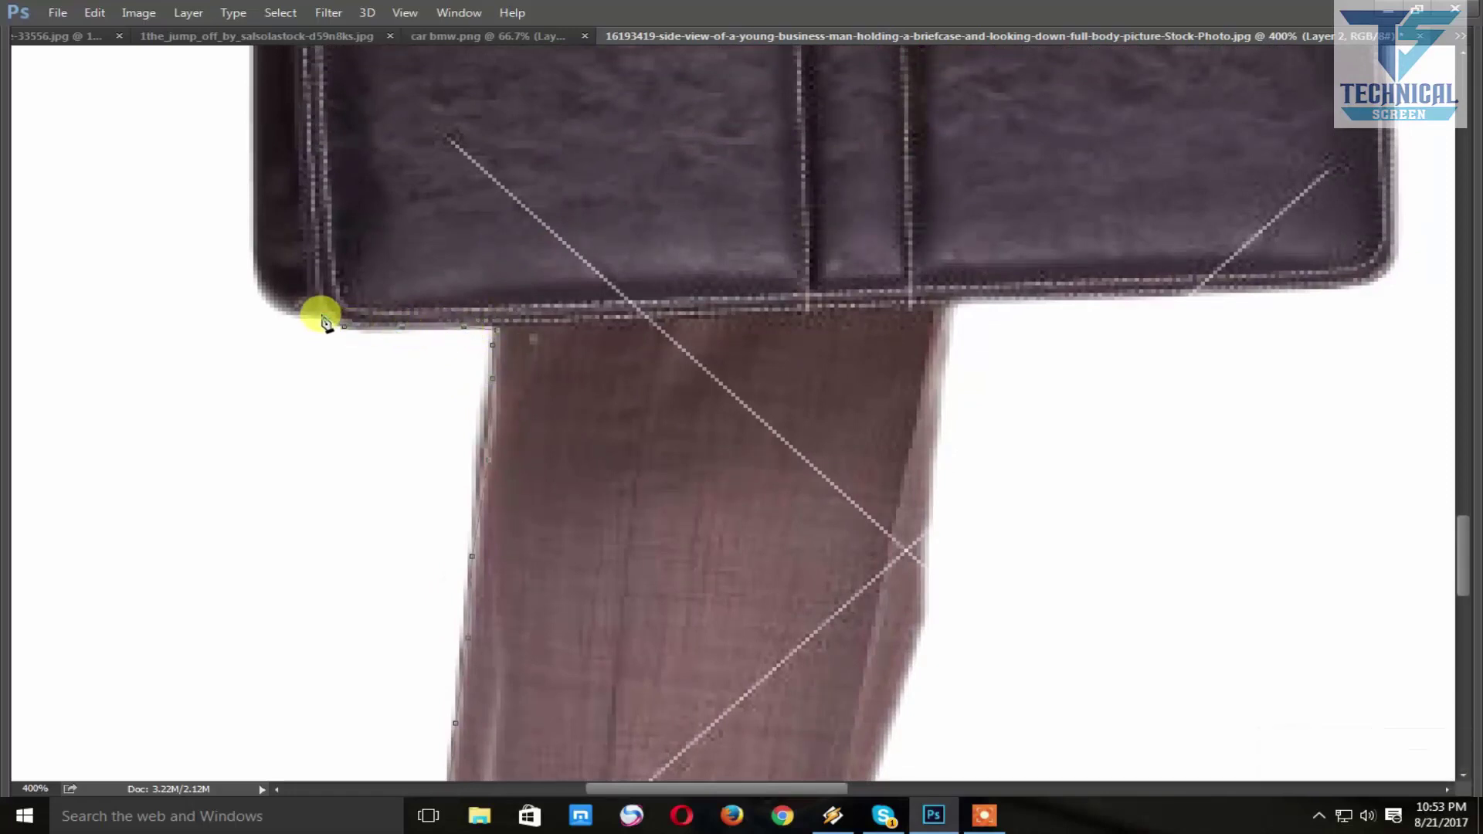
- Trace anchors up the briefcase's left edge to its top corner
left_click(273, 306)
left_click(257, 282)
left_click(256, 238)
left_click_drag(248, 149, 298, 351)
left_click(290, 293)
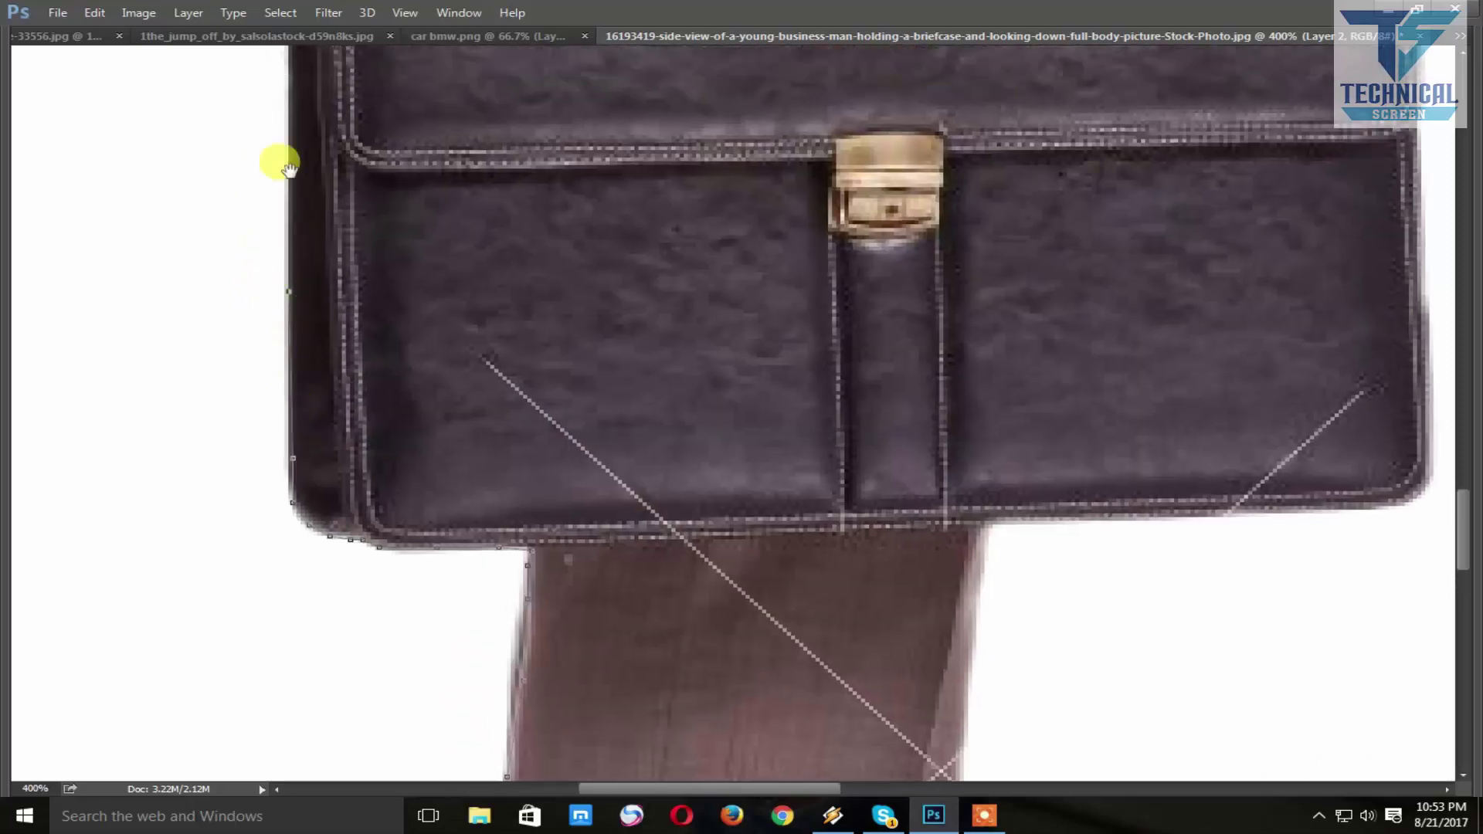
scroll(303, 324, "up", 5)
left_click(303, 319)
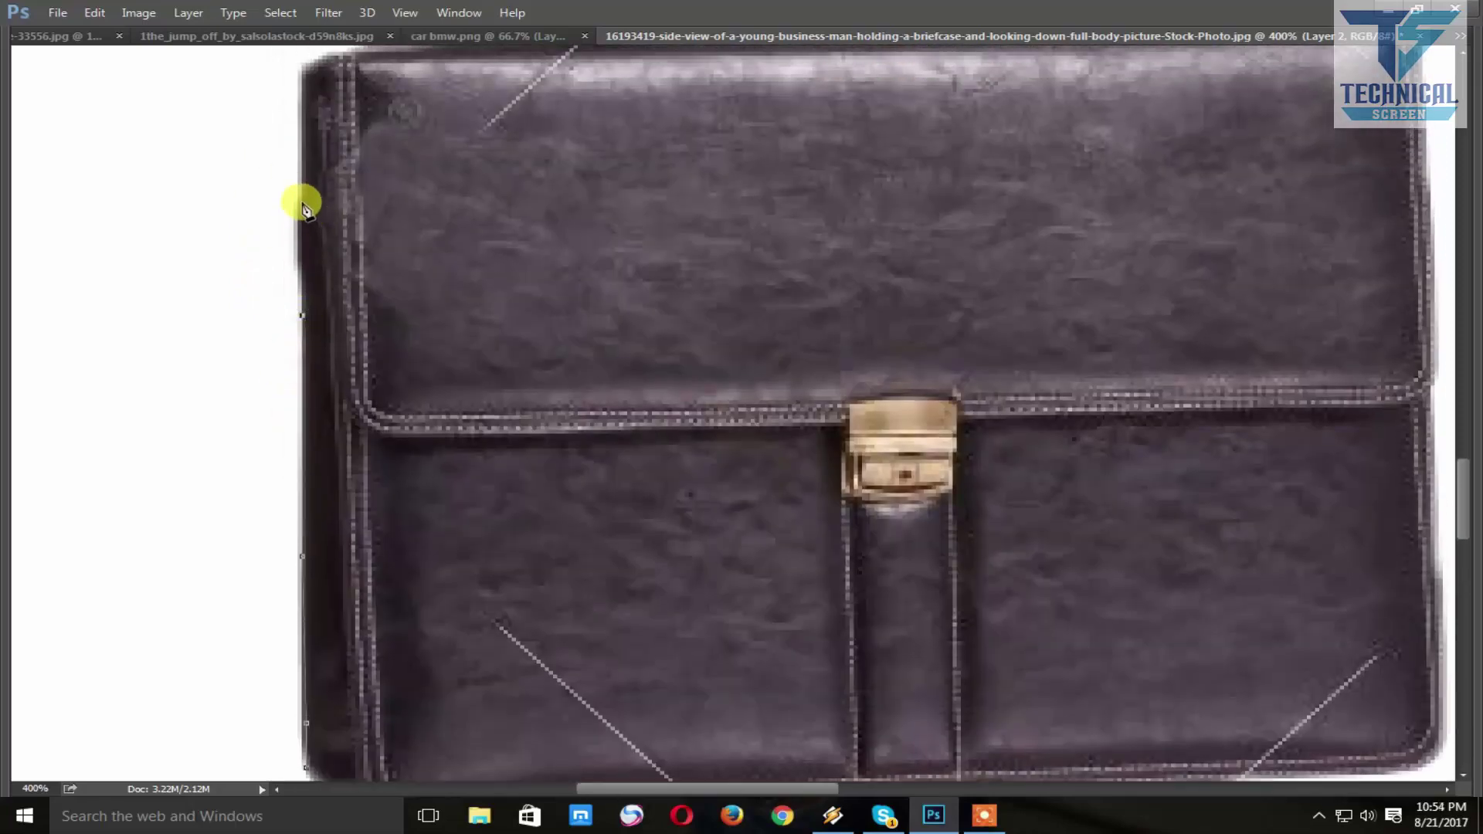
left_click(304, 205)
scroll(298, 238, "up", 4)
left_click(307, 338)
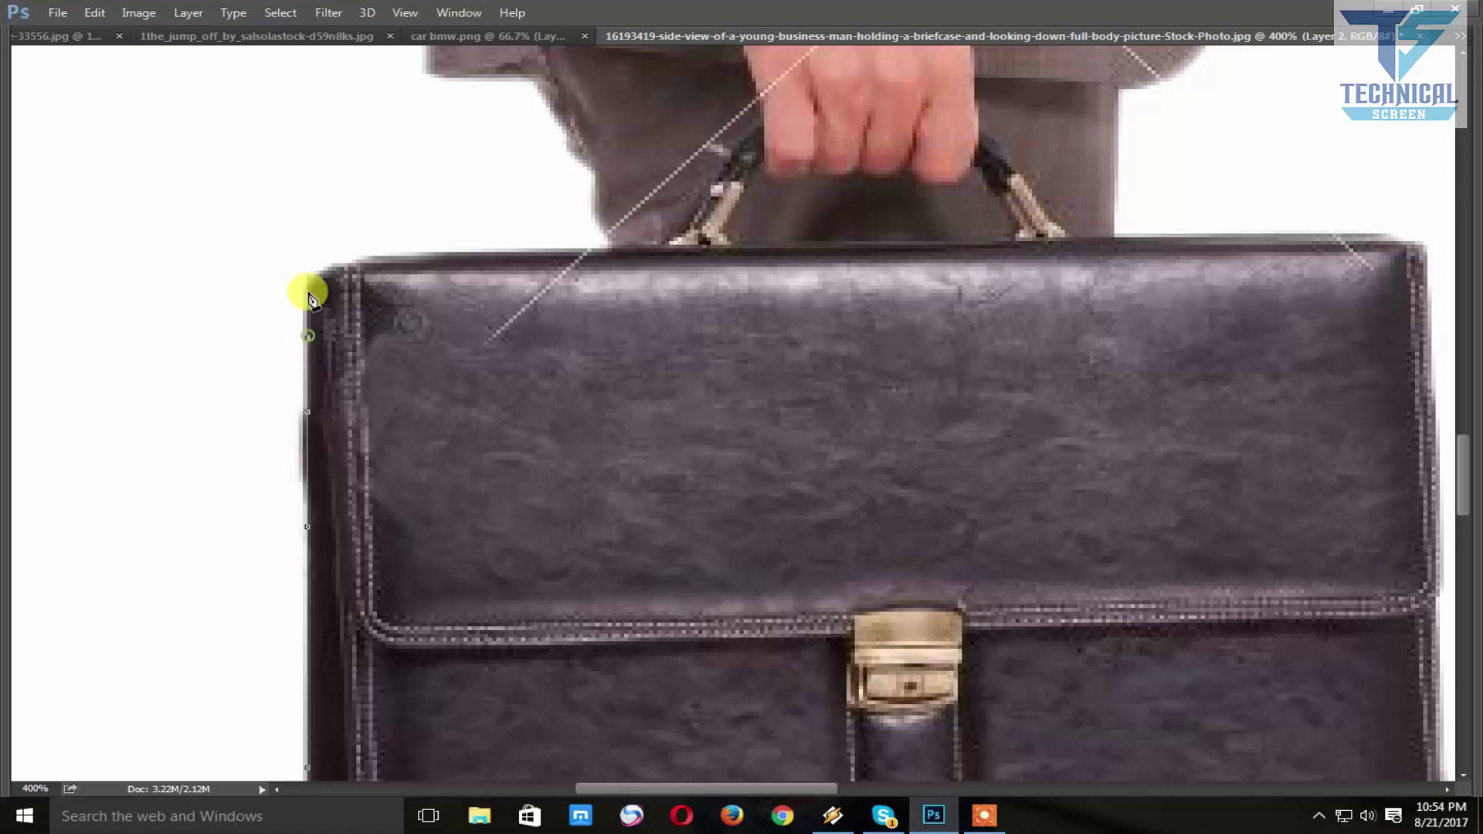
left_click(309, 282)
- Run the path along the briefcase's top edge to the handle
left_click(402, 252)
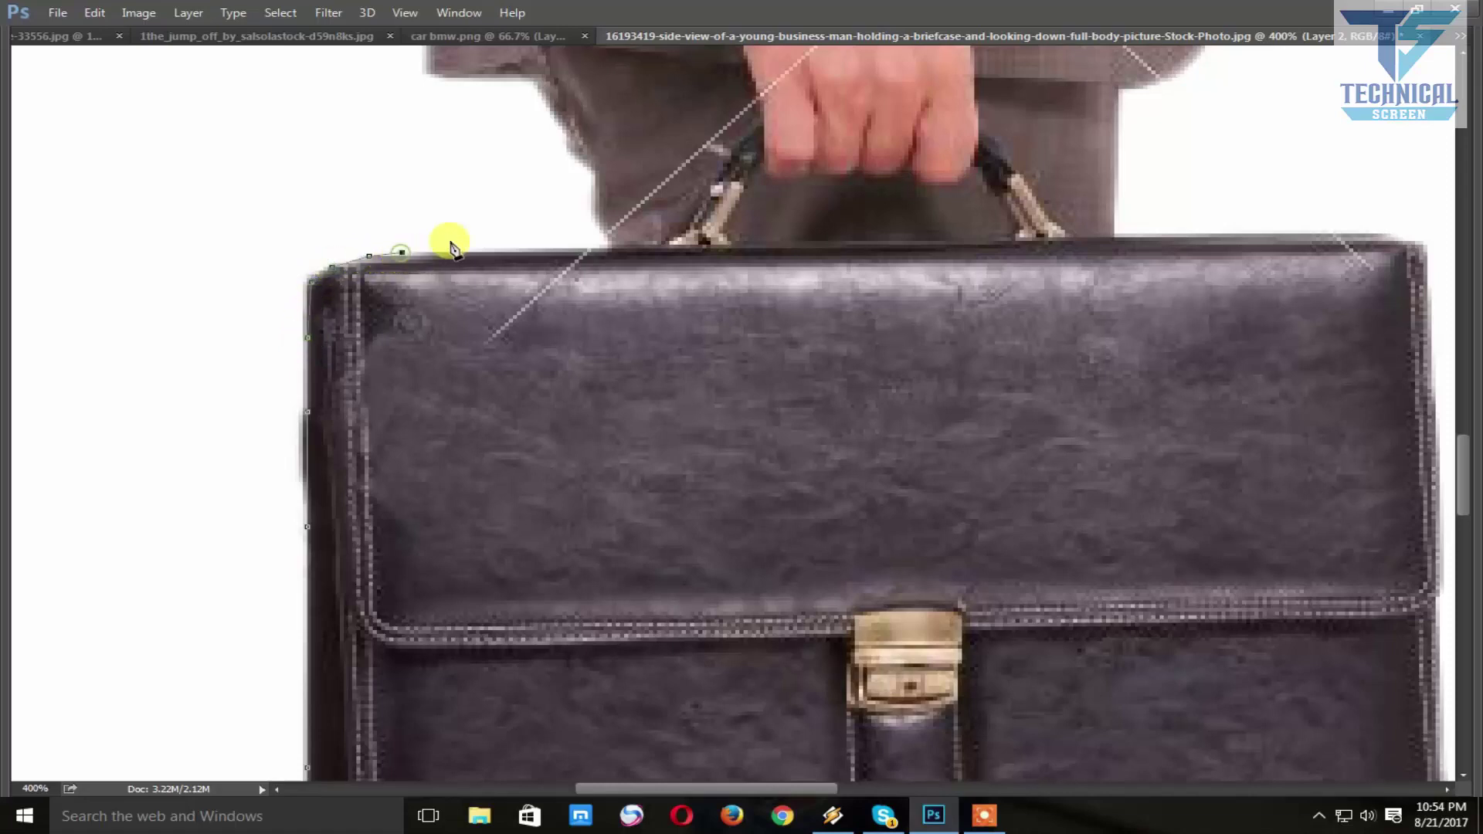
left_click(447, 252)
left_click(550, 248)
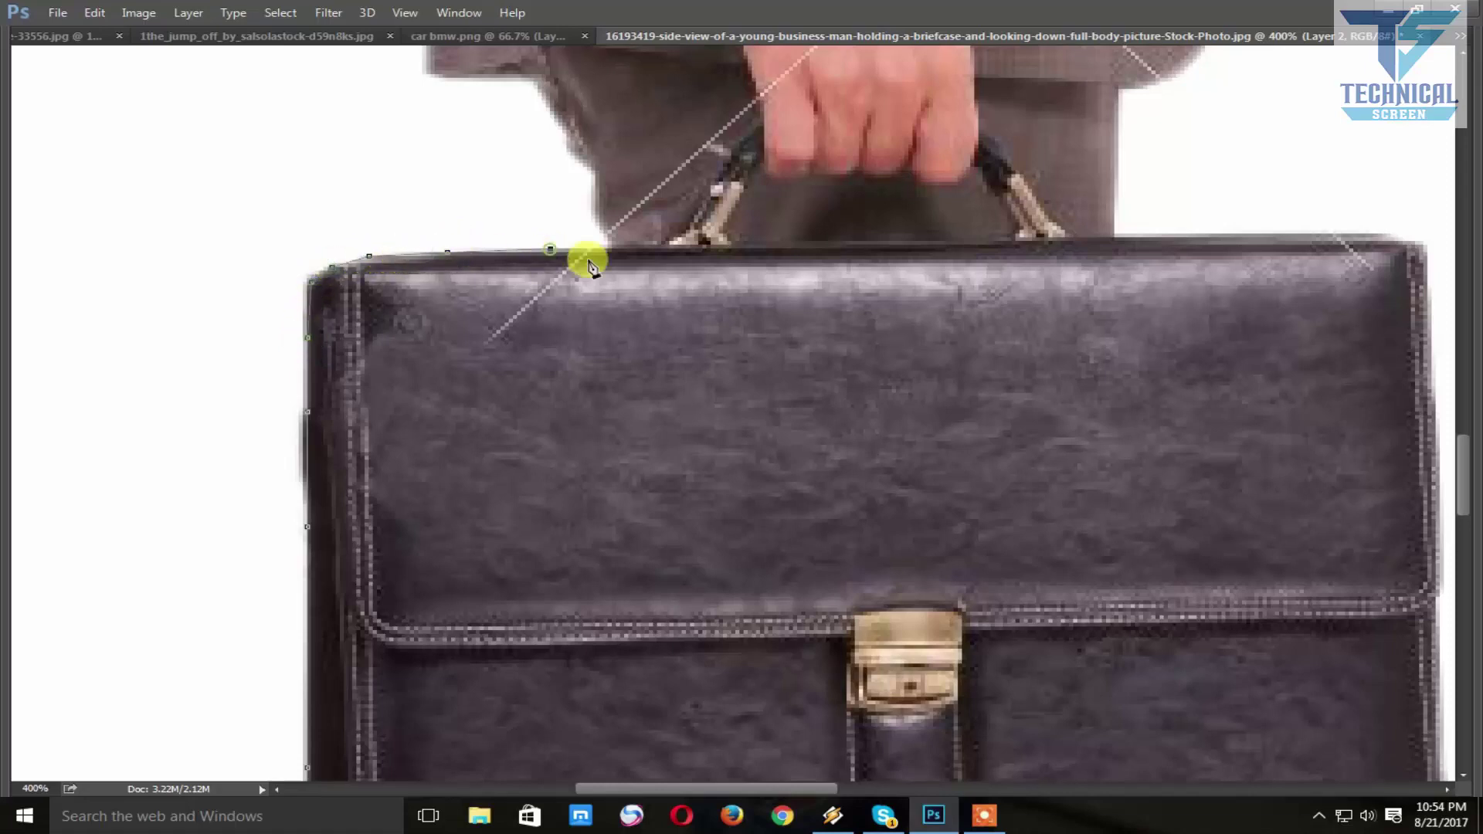
left_click_drag(608, 255, 591, 315)
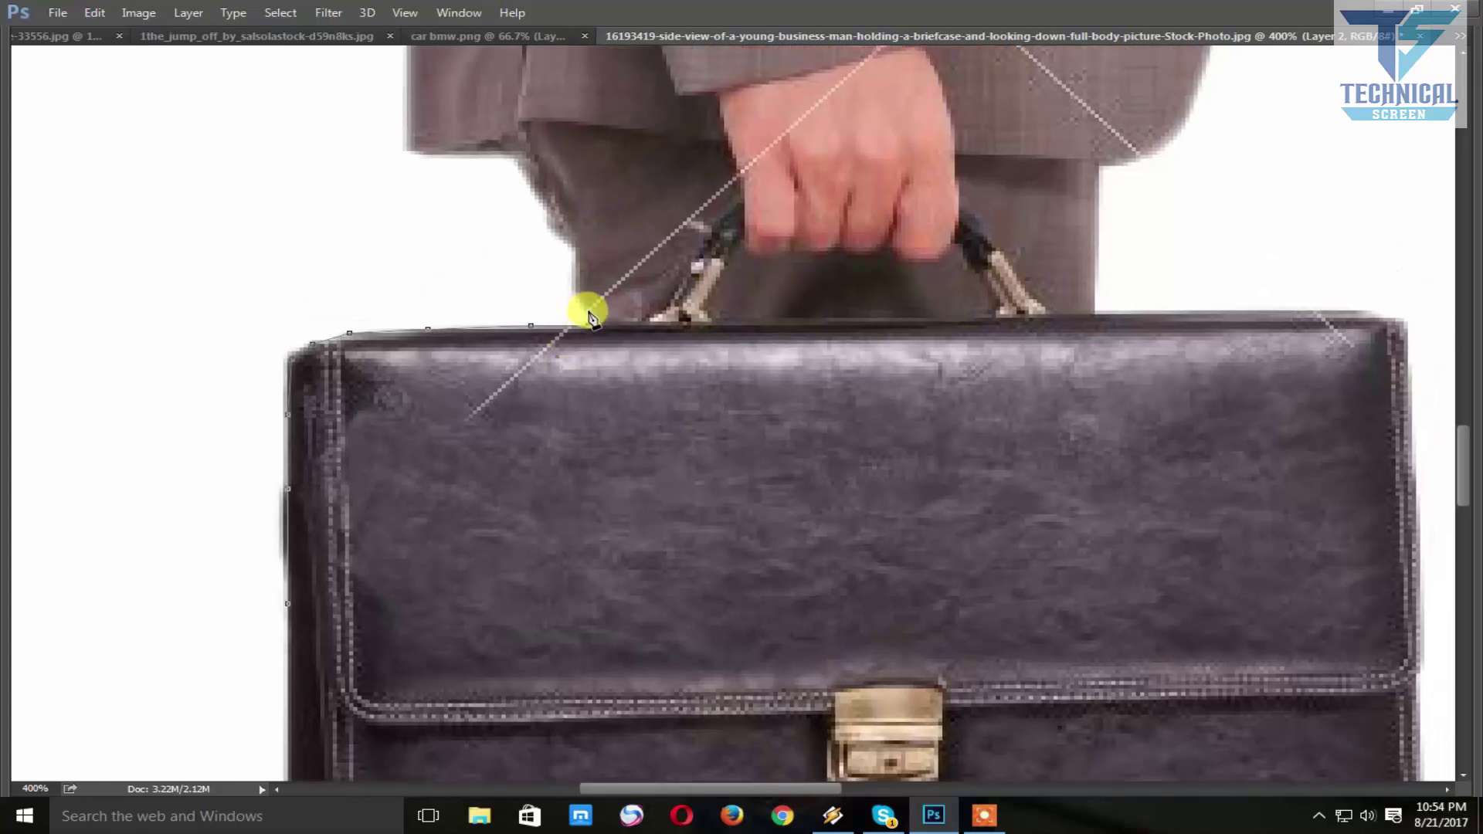
left_click(589, 321)
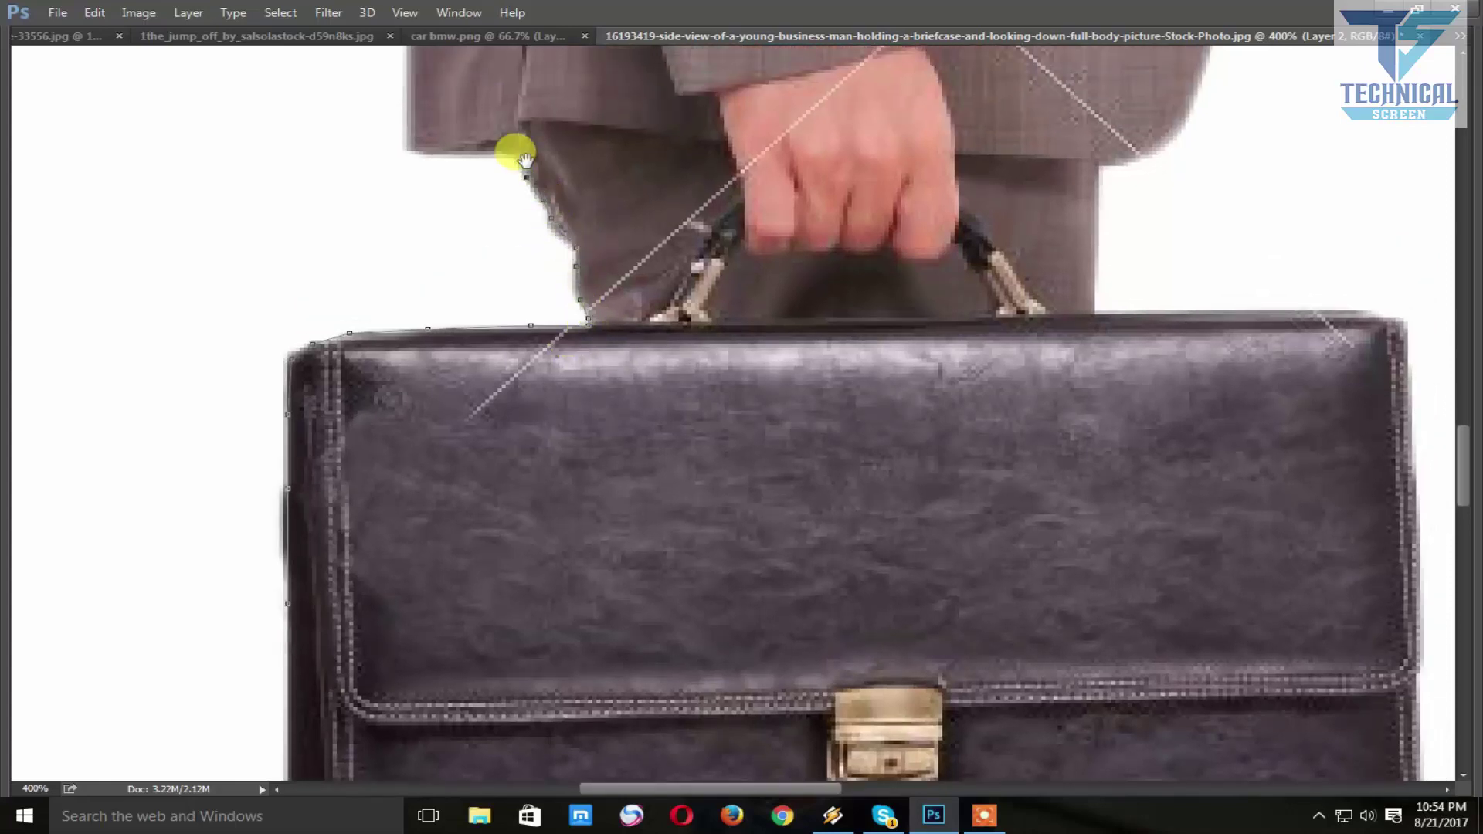
left_click_drag(514, 149, 519, 355)
- Anchor the jacket's lower edge and start tracing its left edge upward
left_click(518, 349)
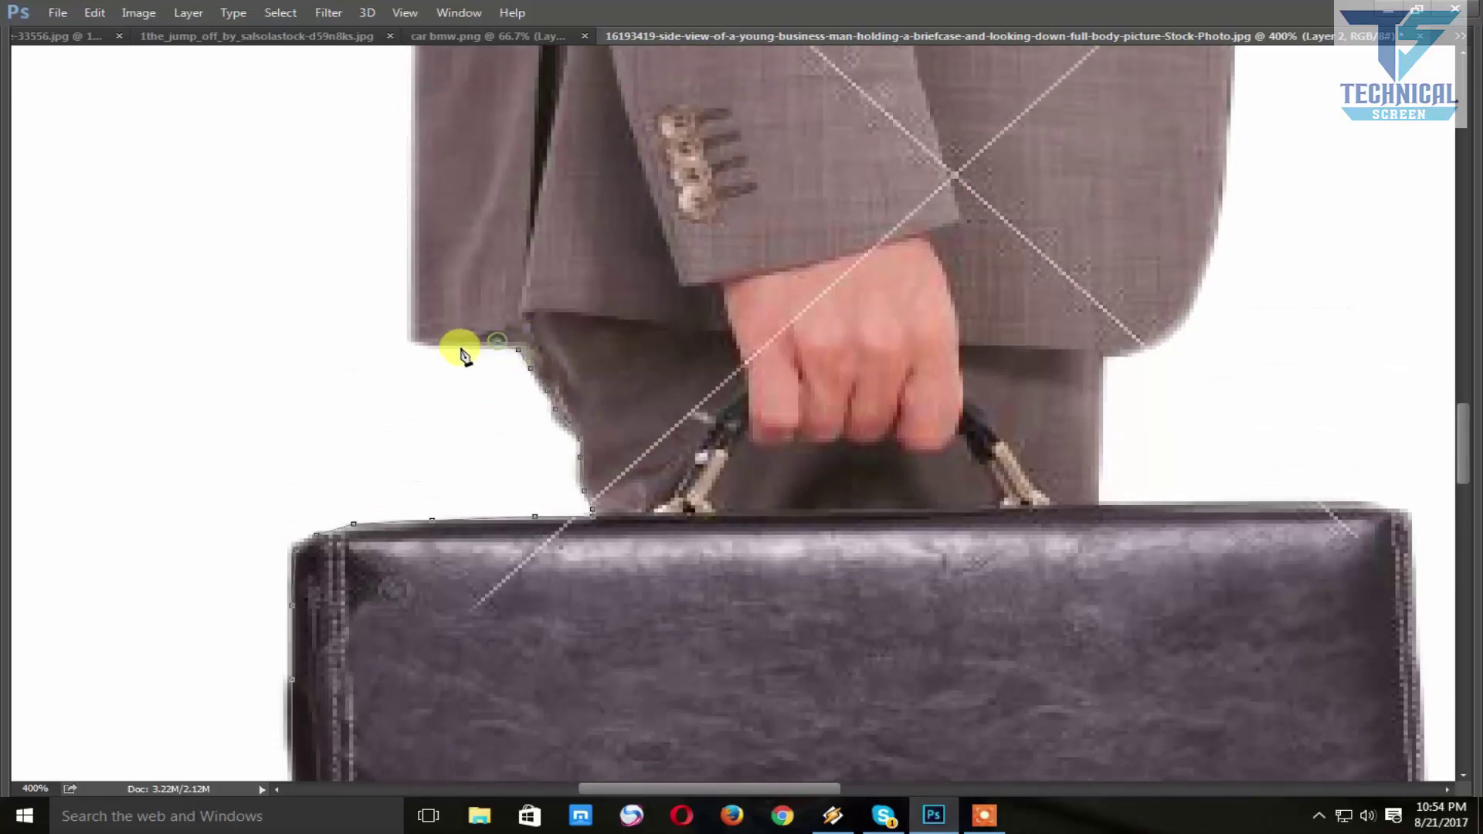
left_click(416, 338)
left_click(415, 296)
scroll(421, 332, "up", 3)
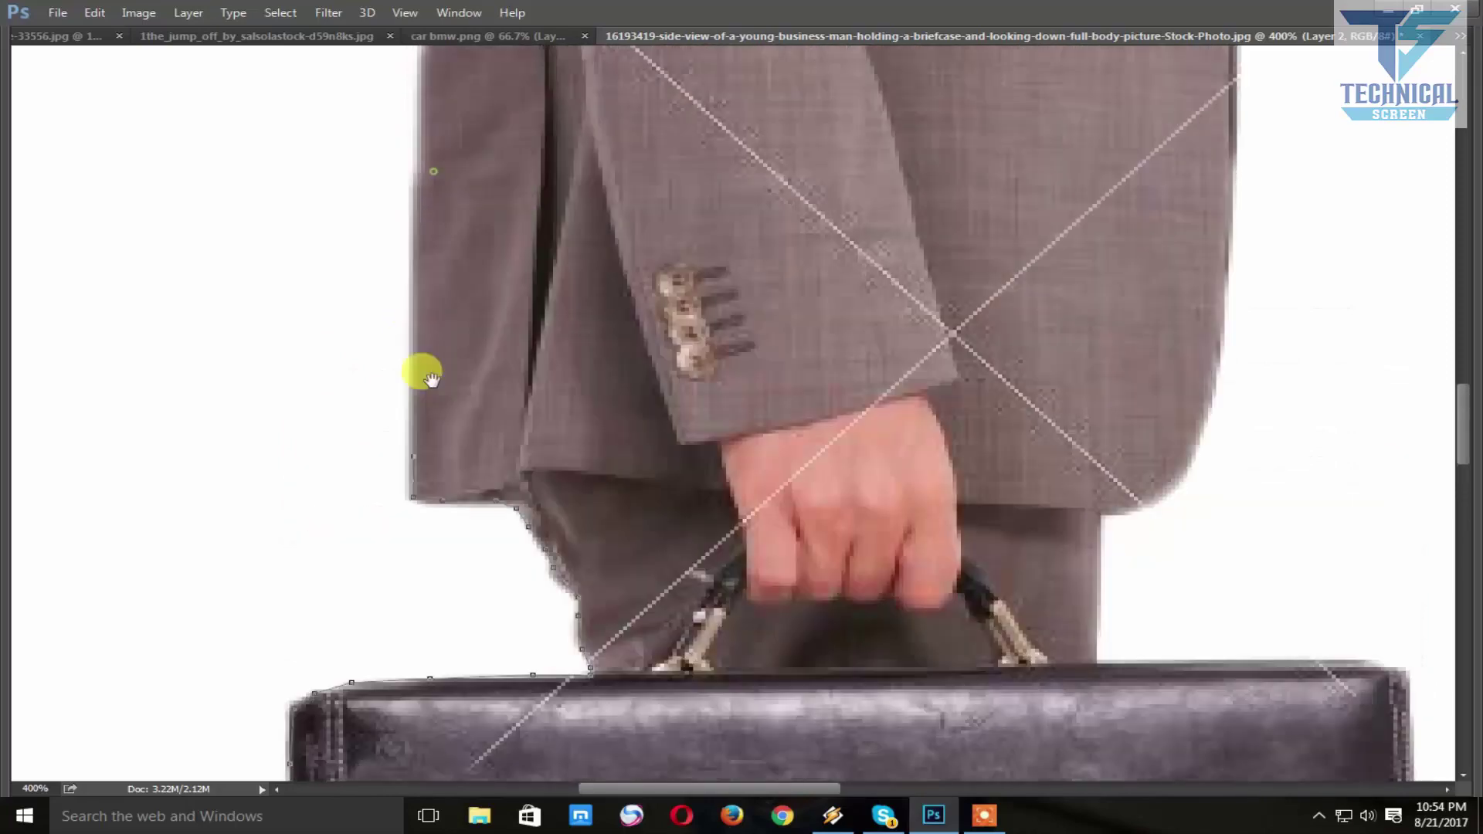
scroll(425, 324, "up", 3)
left_click(417, 280)
scroll(440, 363, "up", 5)
scroll(433, 340, "up", 1)
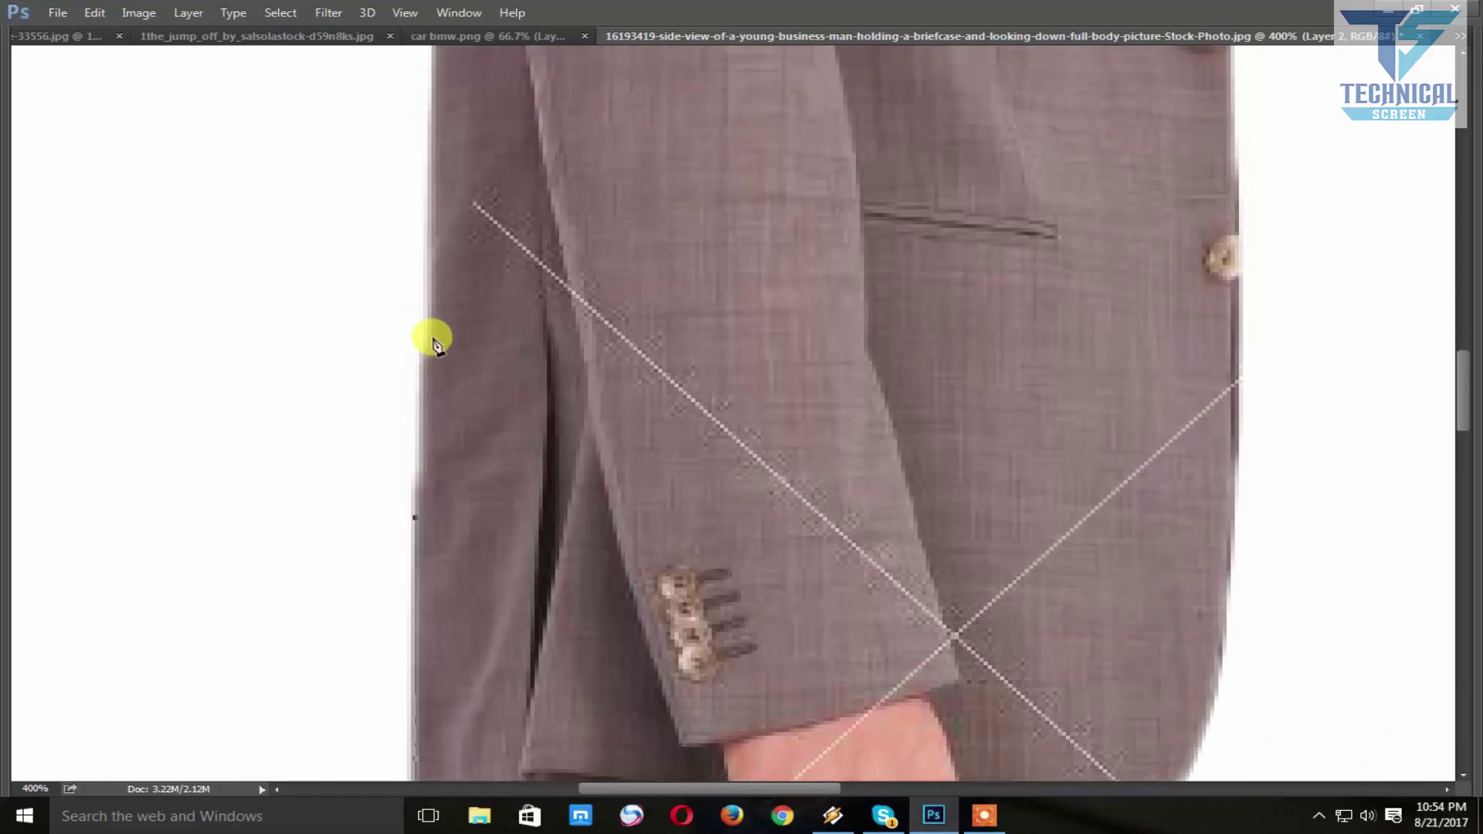
left_click(433, 241)
- Continue the path higher along the jacket's outer edge
scroll(440, 193, "up", 5)
scroll(448, 266, "up", 1)
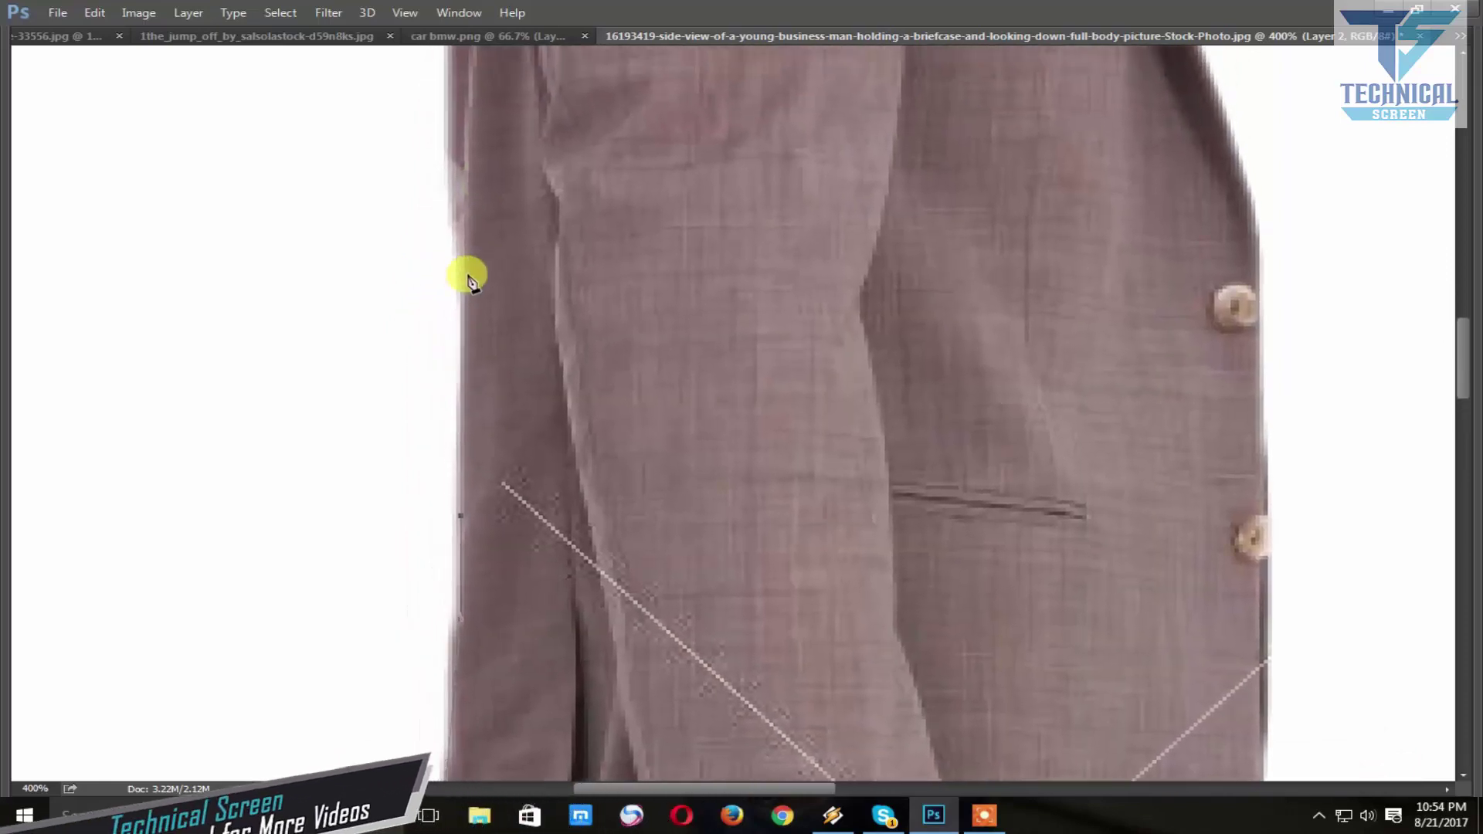
left_click(460, 271)
left_click(454, 208)
left_click(453, 157)
scroll(432, 193, "up", 5)
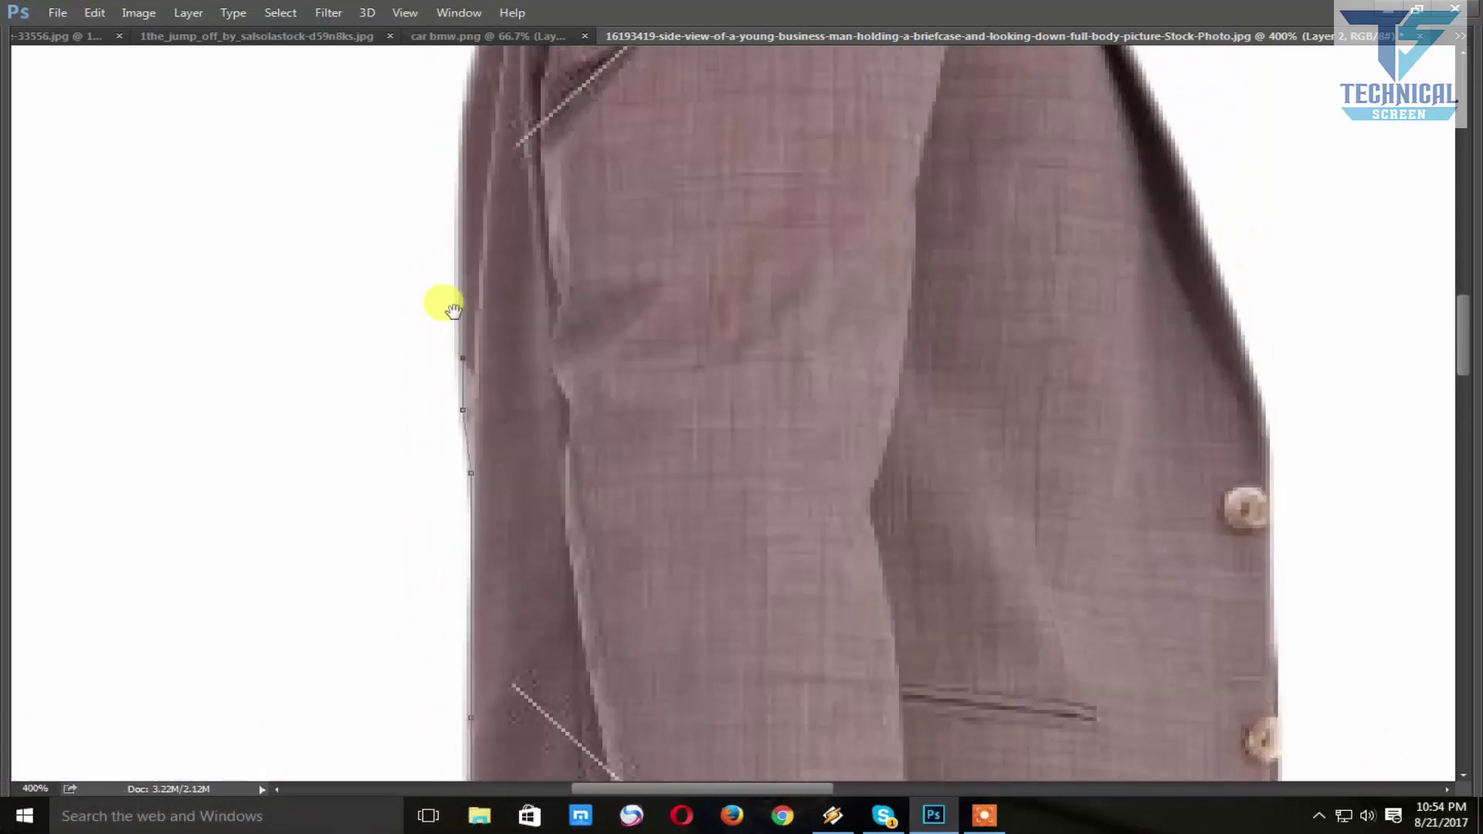
scroll(463, 262, "up", 5)
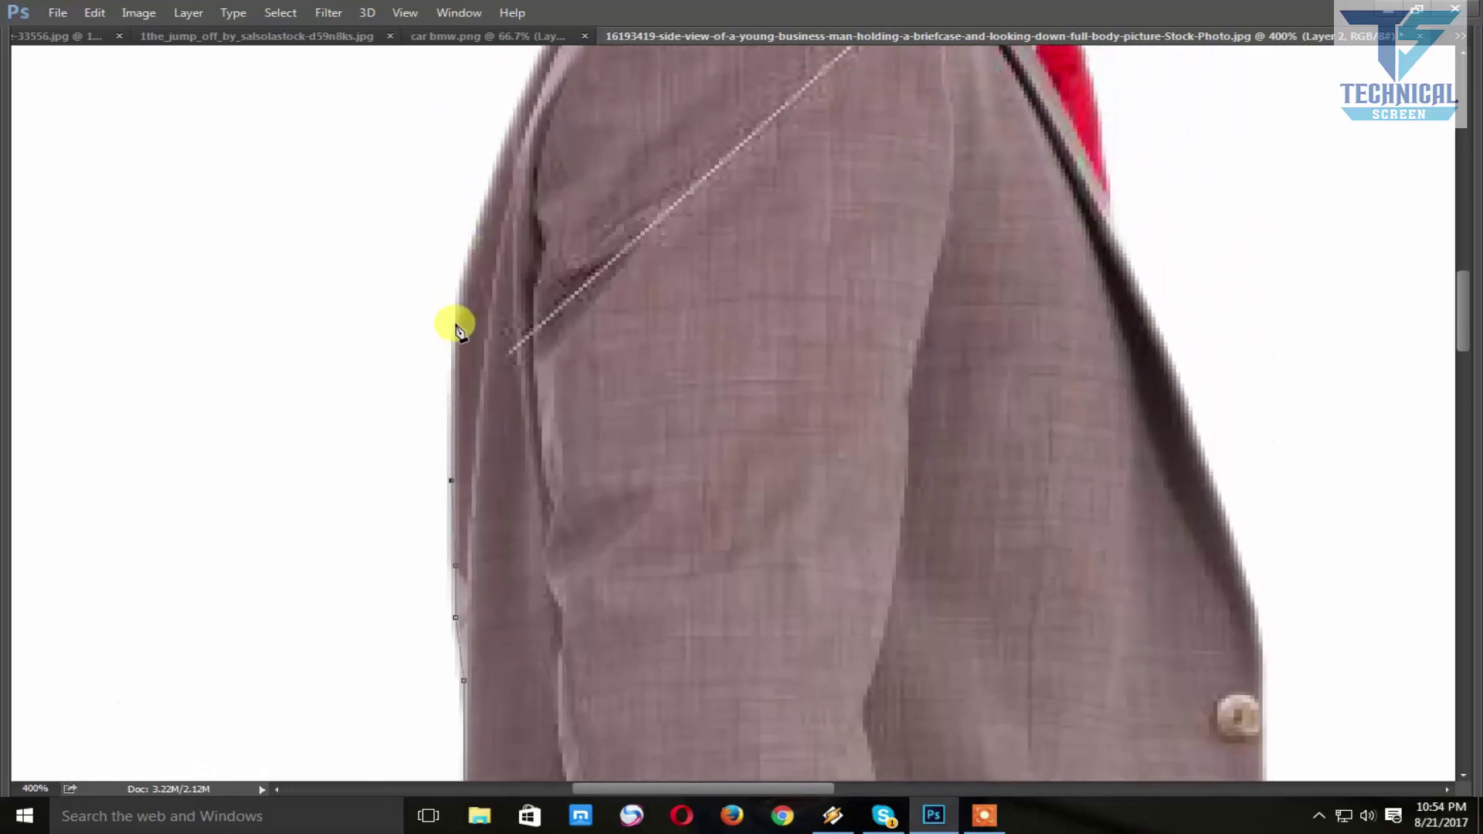
left_click(454, 325)
- Trace up the jacket's shoulder edge and curve the path over the shoulder top
left_click_drag(491, 189, 455, 324)
left_click(471, 307)
left_click(517, 214)
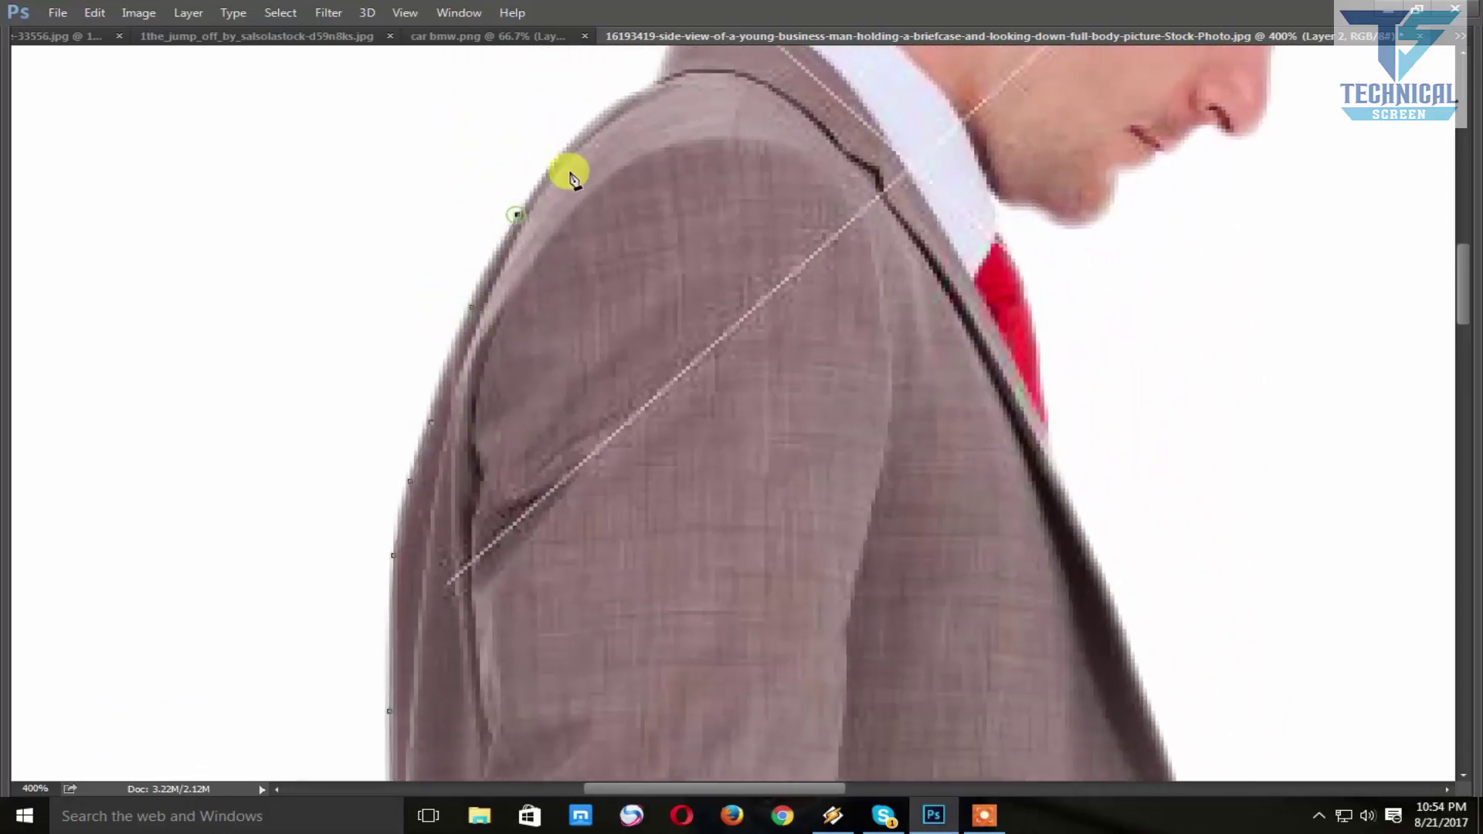
mouse_move(567, 154)
left_mouse_down()
mouse_move(513, 281)
mouse_move(576, 298)
mouse_move(579, 256)
left_mouse_up()
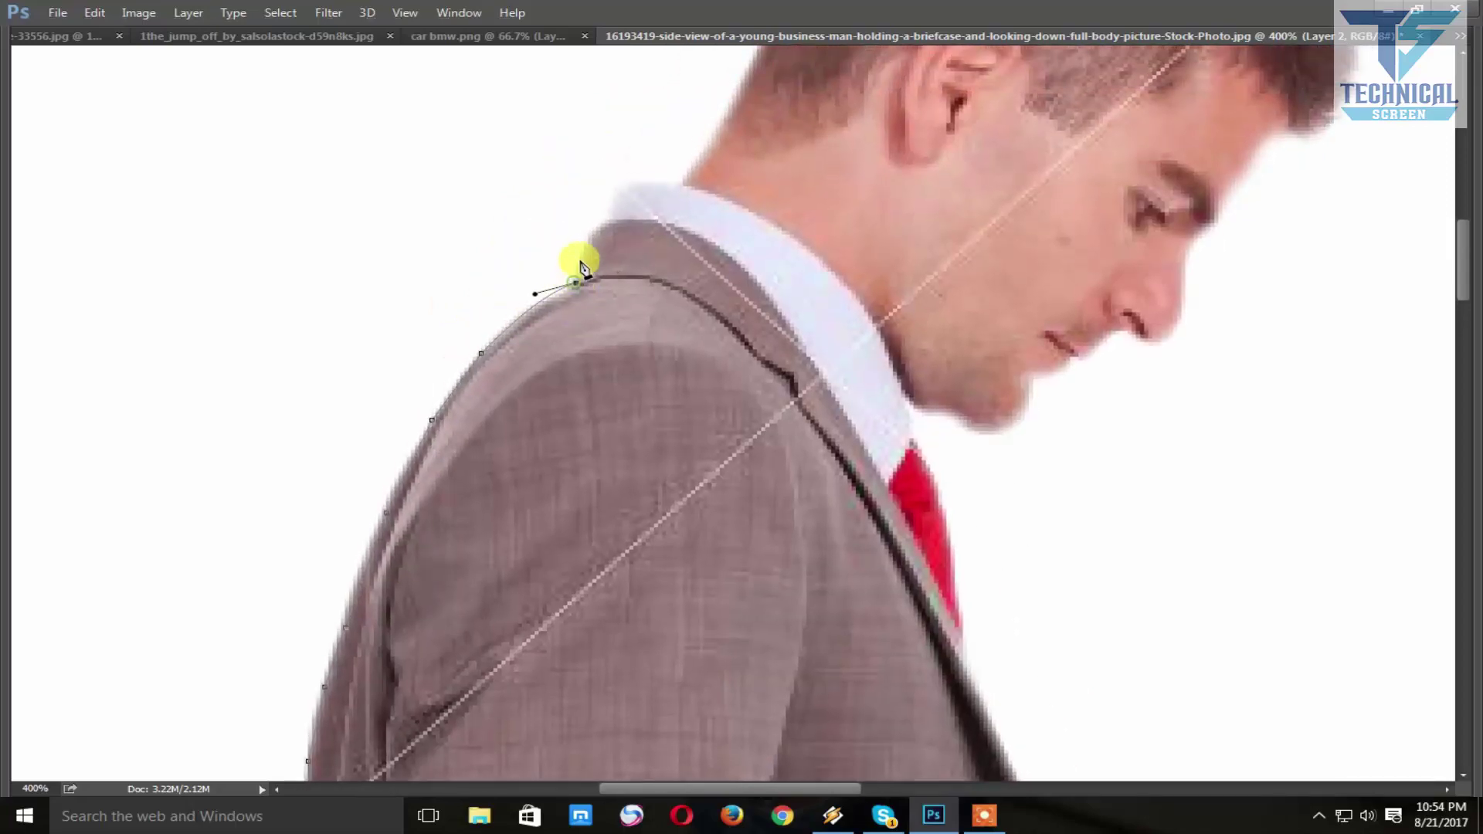
left_click(605, 221)
left_click_drag(674, 205, 610, 364)
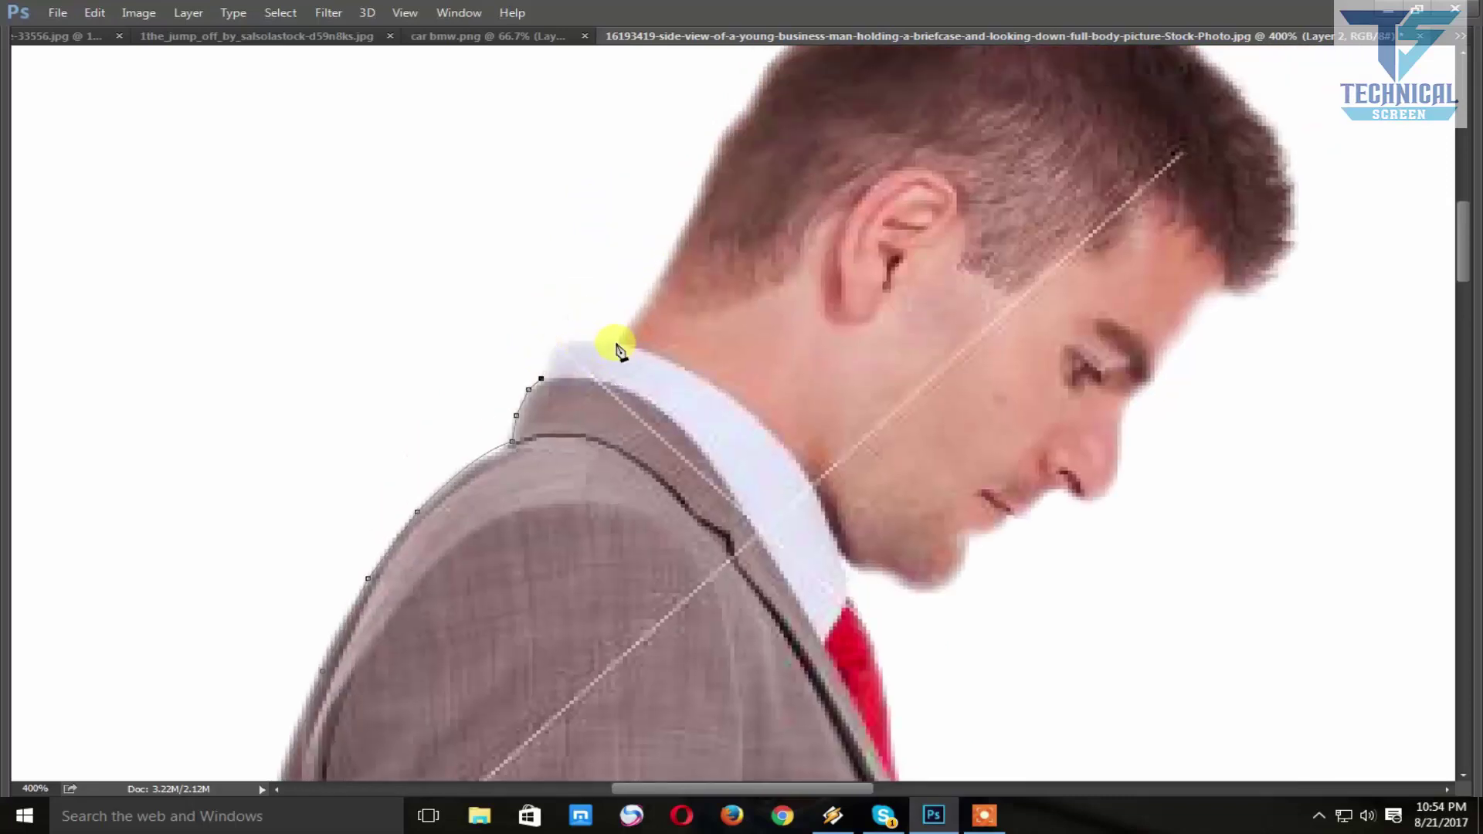
left_click_drag(697, 356, 697, 359)
- Add anchors along the shirt collar and up the back of the neck
left_click(581, 342)
left_click(632, 323)
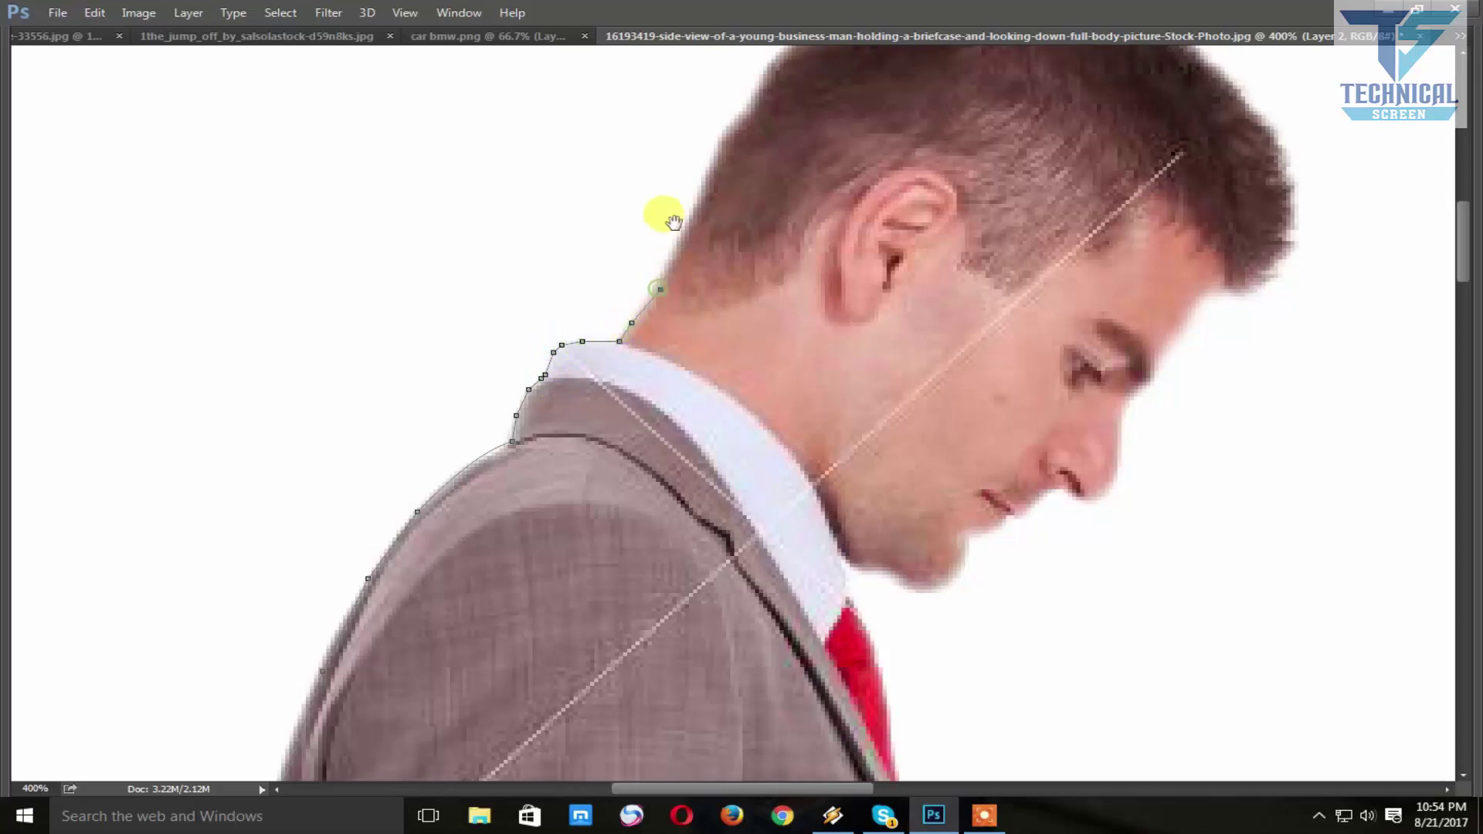
left_click_drag(672, 222, 587, 404)
left_click(571, 464)
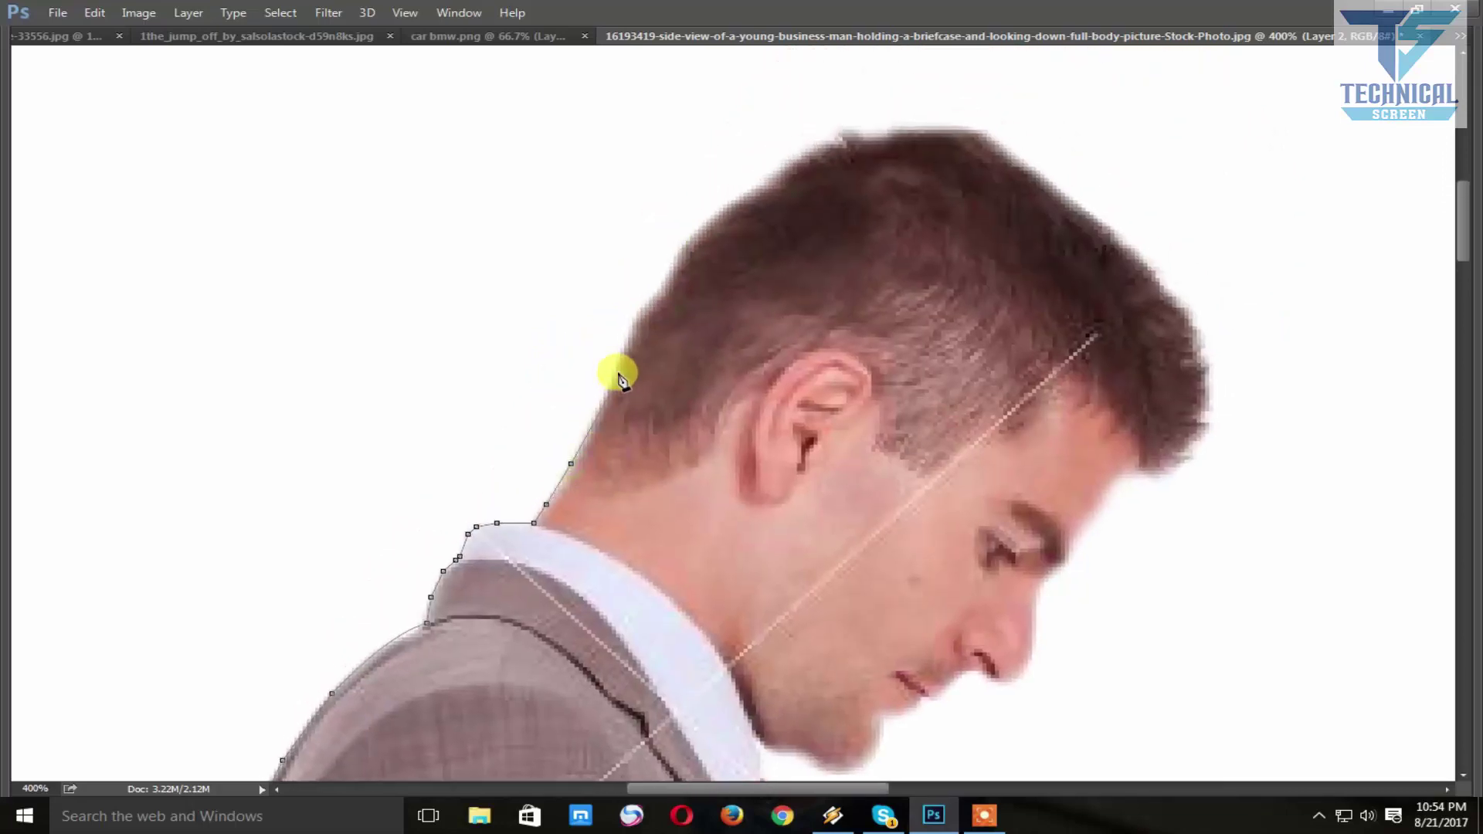
left_click(628, 333)
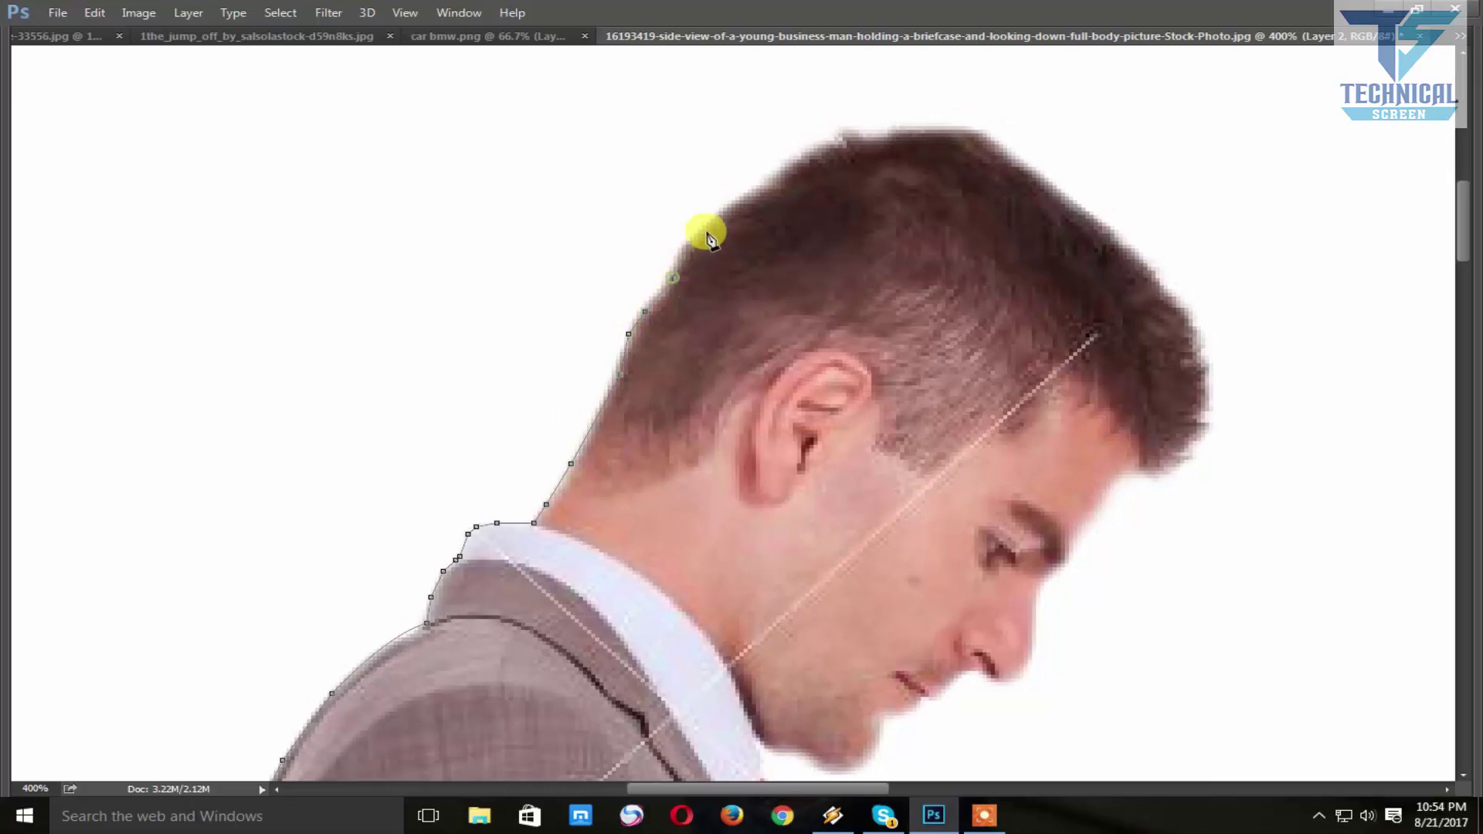
- Trace around the back of the head and along the top of the hair
left_click_drag(706, 225, 623, 355)
left_click(612, 370)
left_click(653, 334)
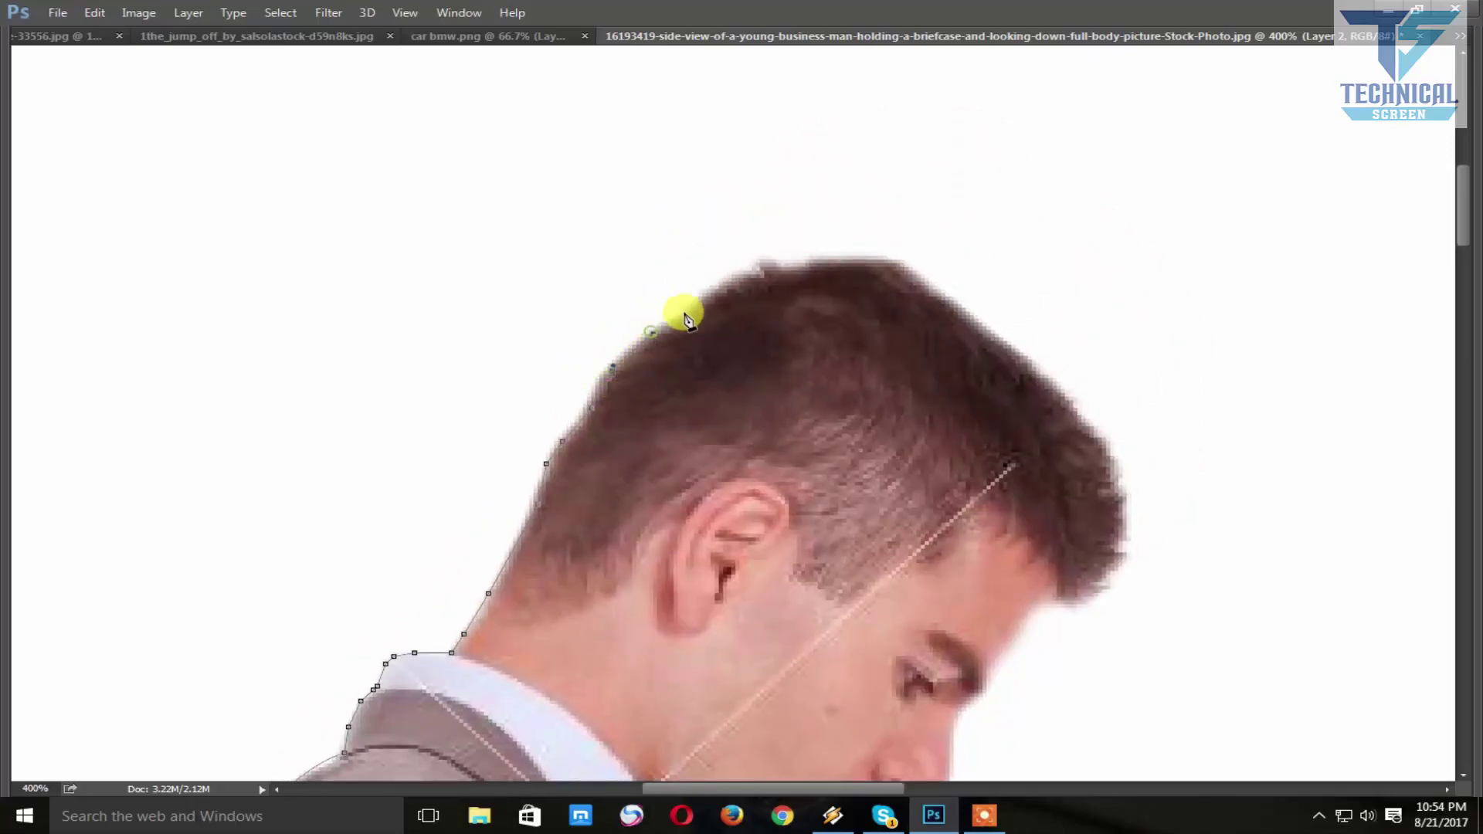
left_click(690, 305)
left_click(762, 271)
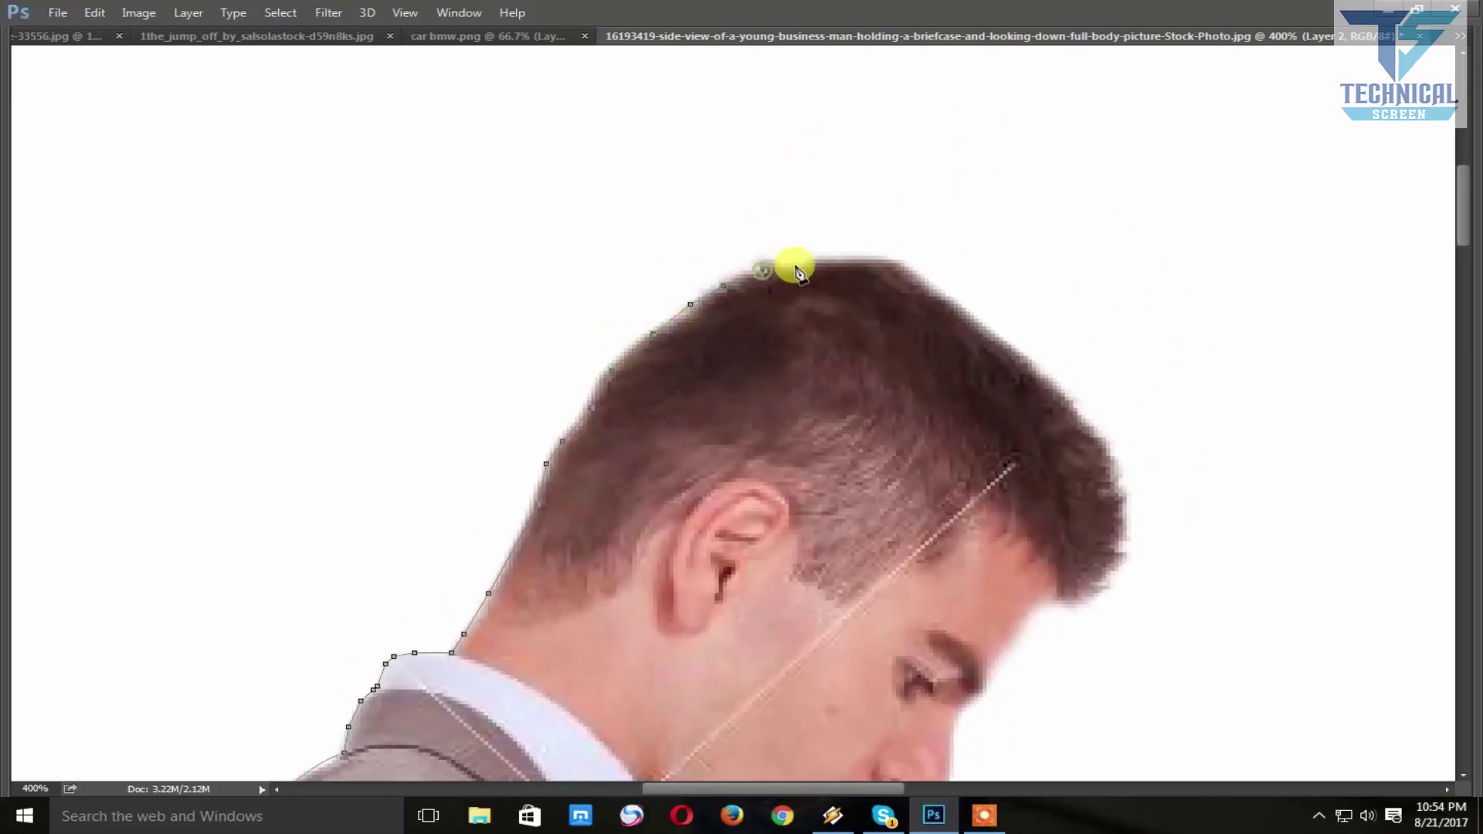
left_click(839, 265)
left_click_drag(931, 270, 574, 266)
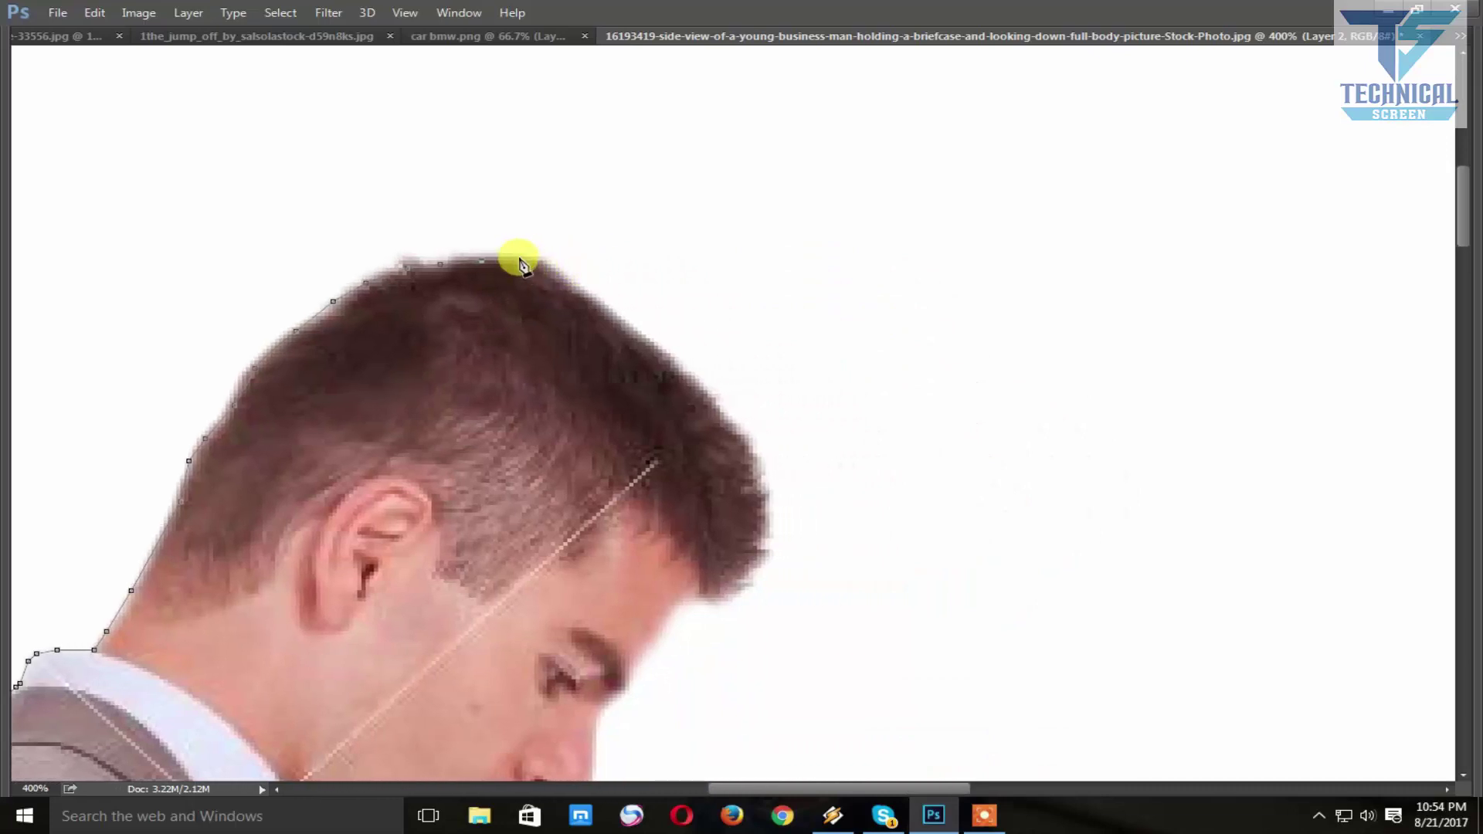
- Continue anchors along the hair's top and front edges
left_click(547, 261)
left_click(589, 295)
left_click(617, 316)
left_click(659, 349)
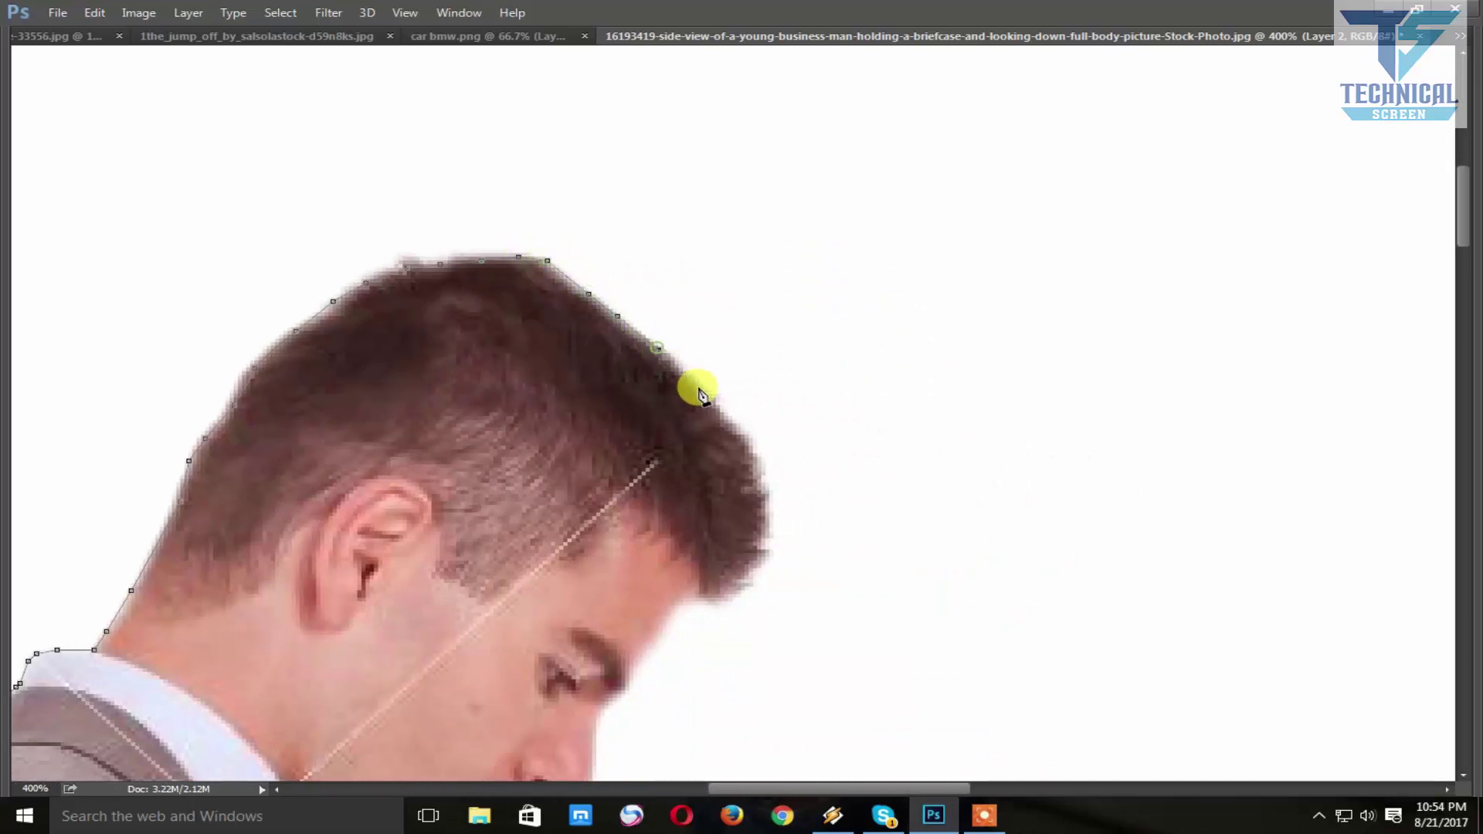
left_click(702, 387)
left_click_drag(726, 467, 713, 318)
- Trace down the front of the hair to the forehead and toward the brow
left_click(713, 270)
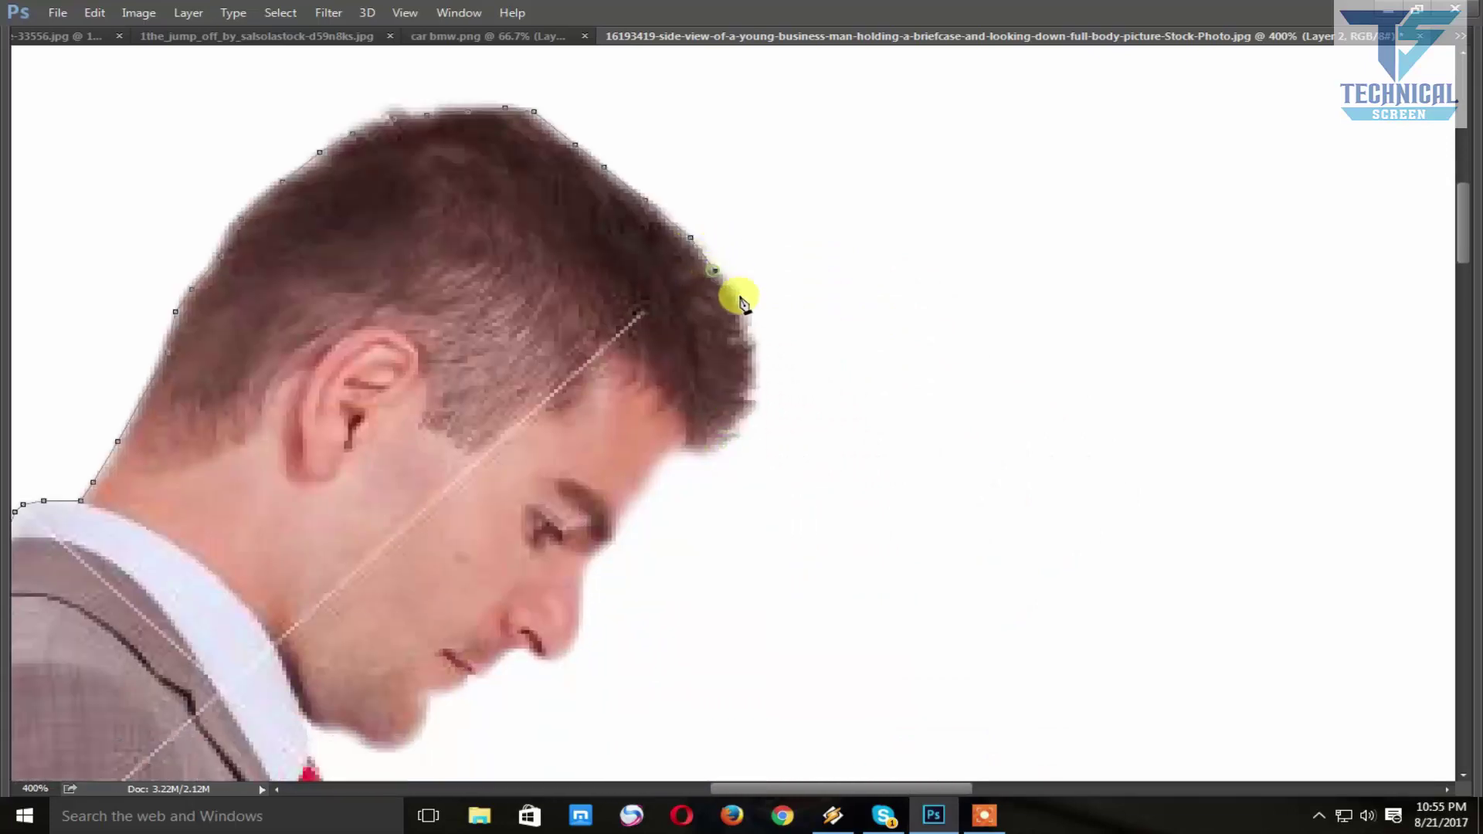
left_click(732, 297)
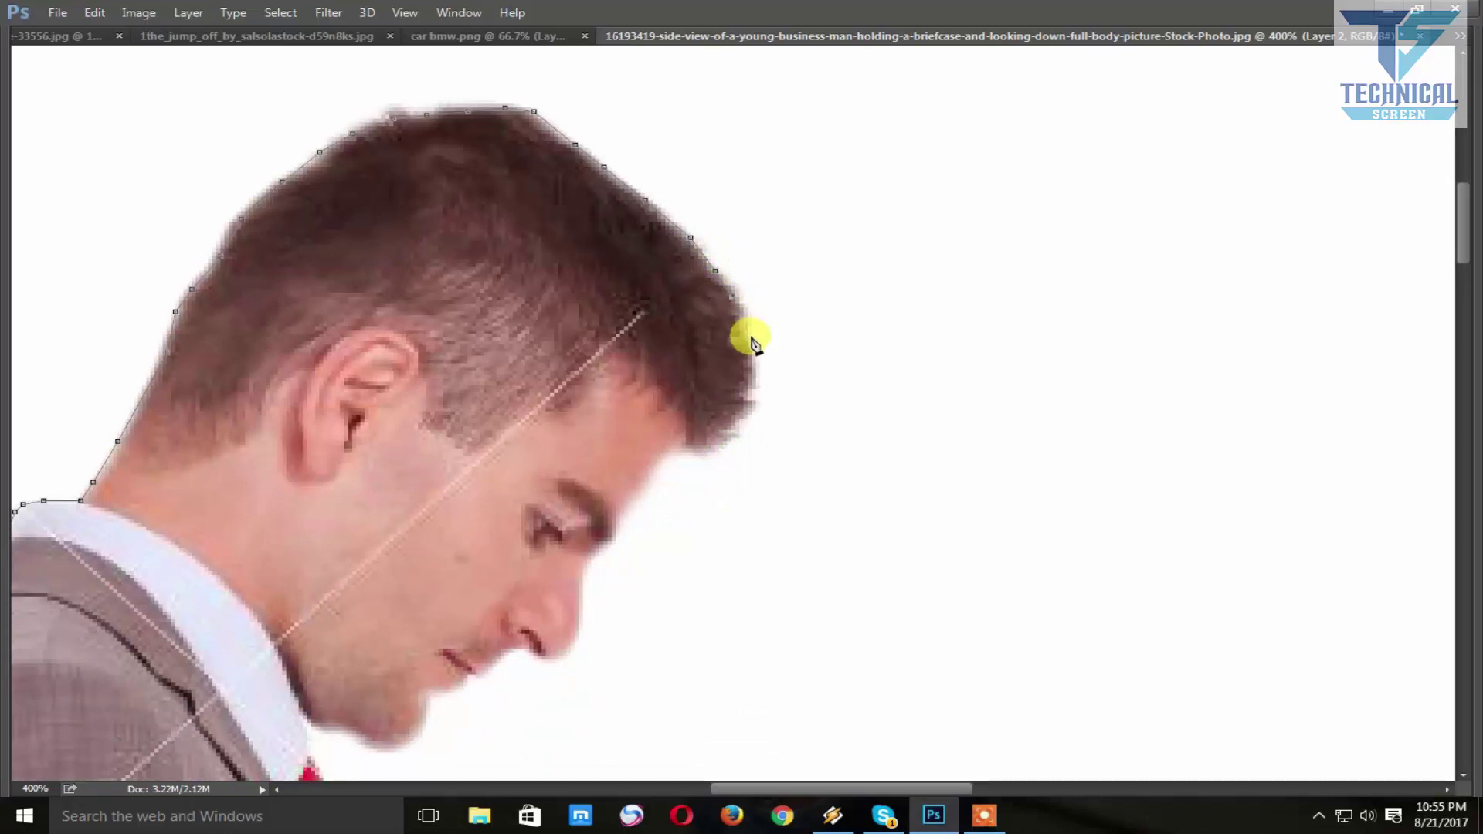
left_click(748, 327)
left_click(749, 356)
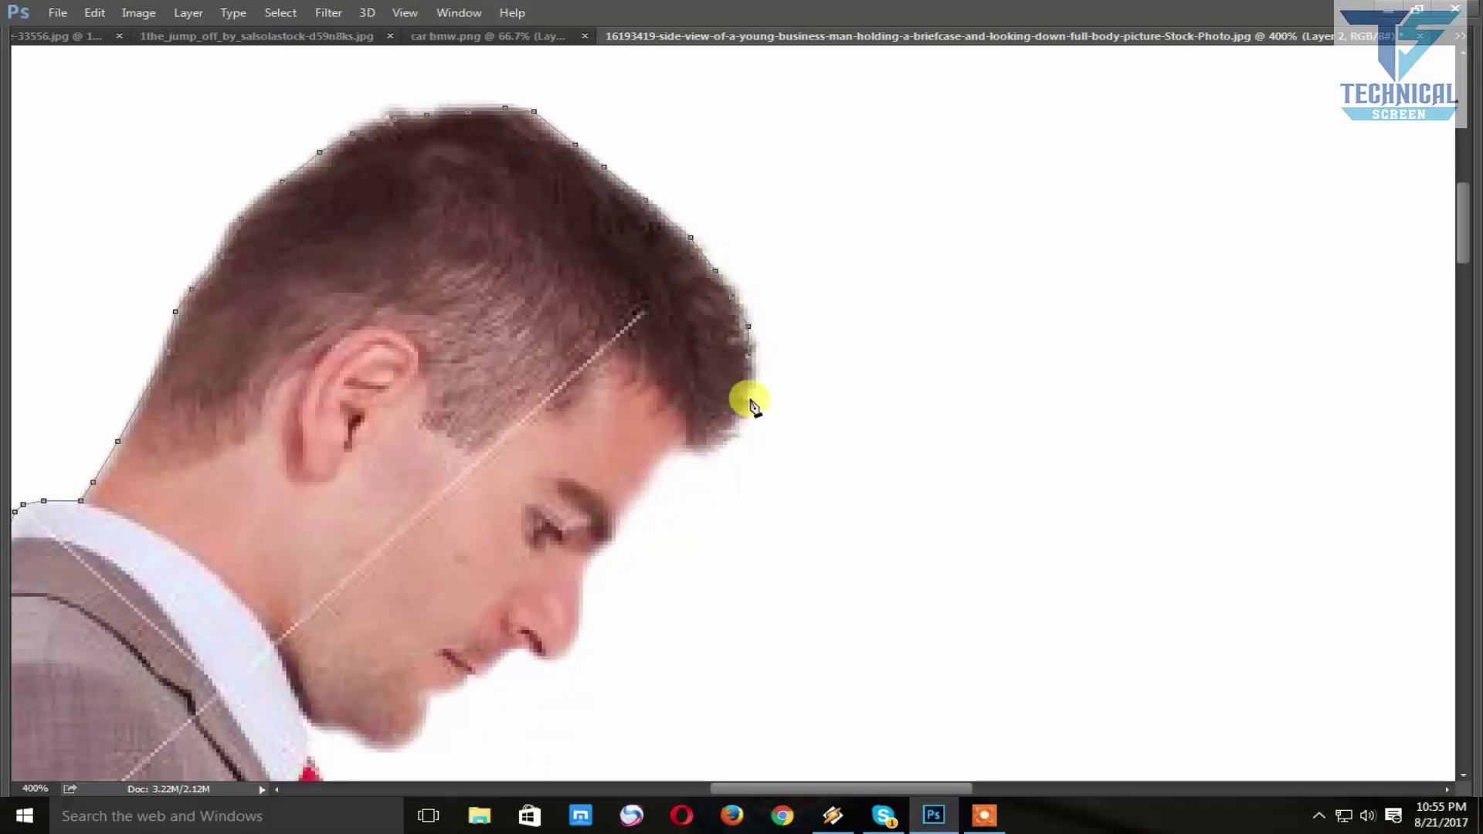
left_click(751, 400)
left_click_drag(693, 454, 746, 341)
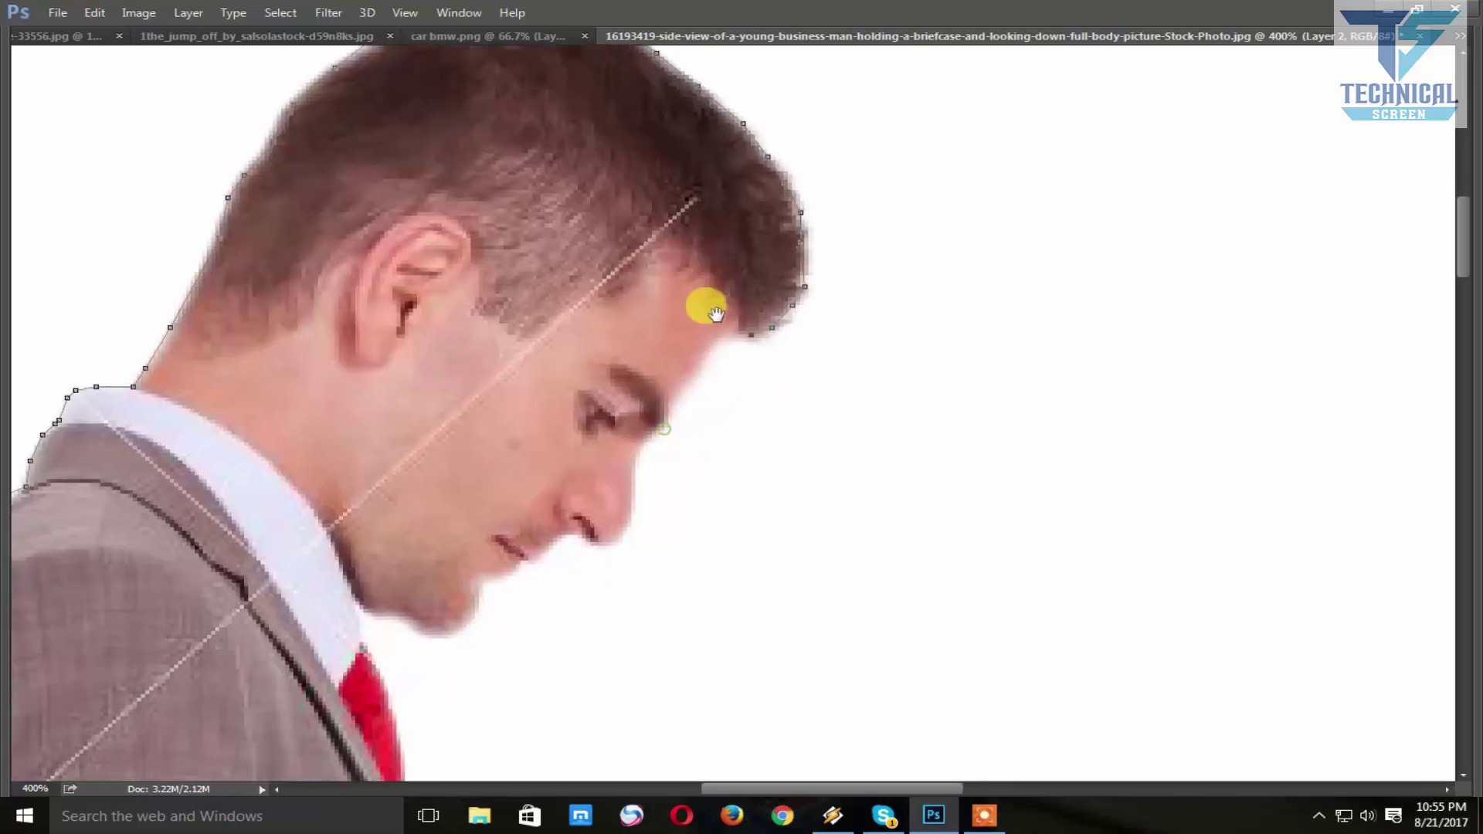
left_click(726, 331)
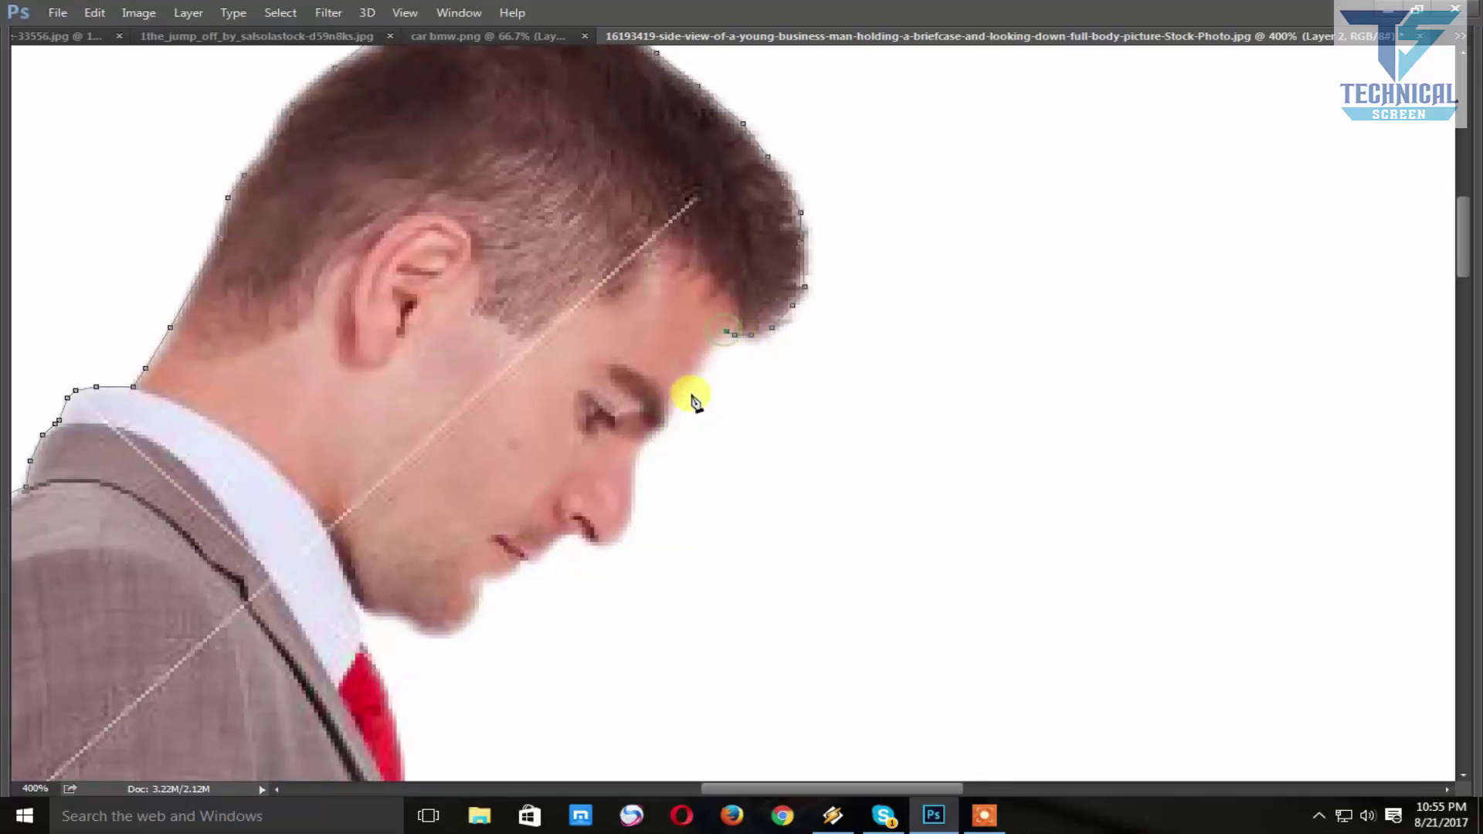
left_click(690, 376)
- Trace the brow, nose bridge, under the nose, chin and jaw down to the collar
left_click_drag(670, 415, 696, 316)
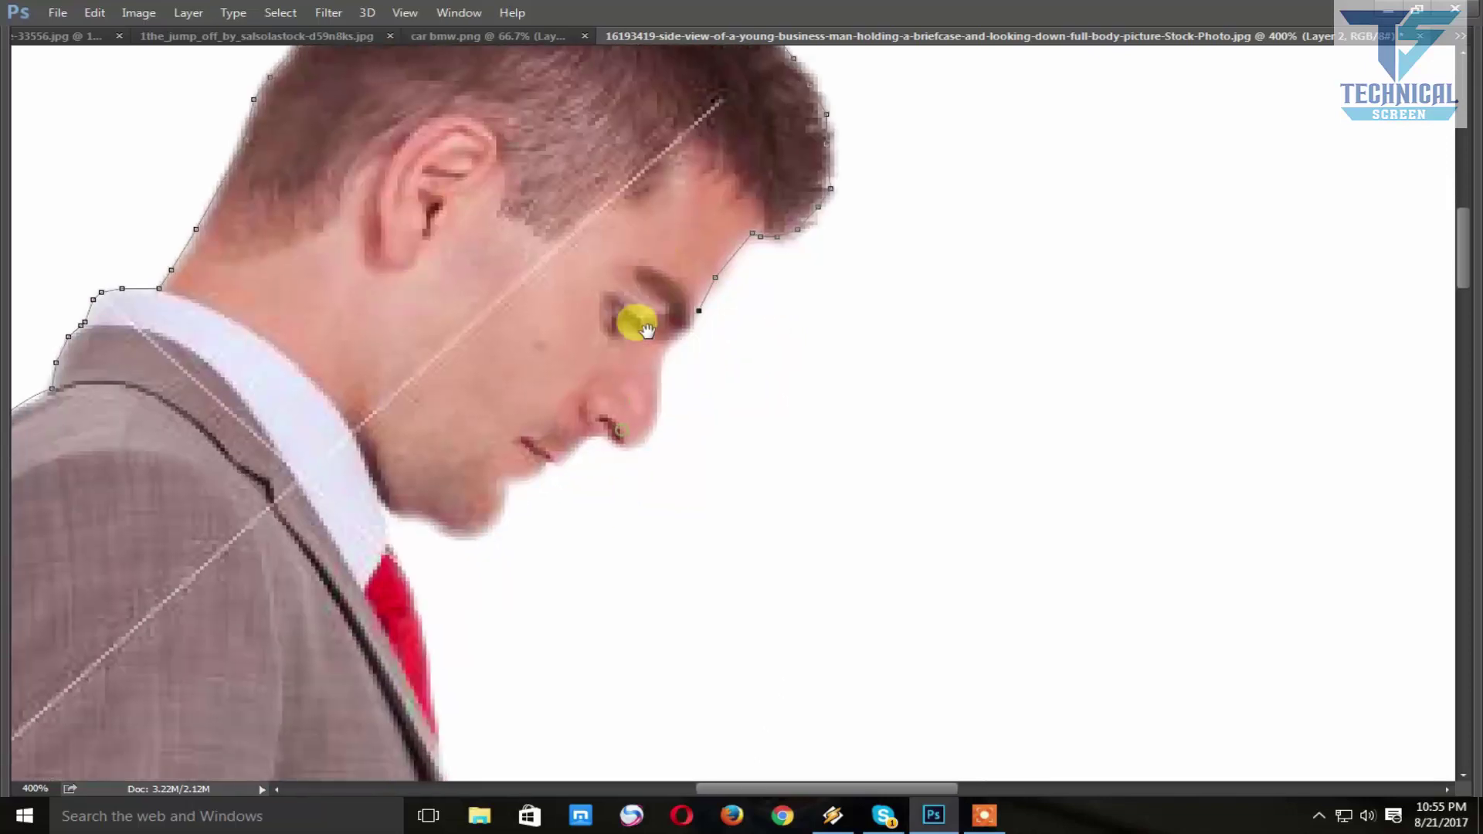
left_click(699, 301)
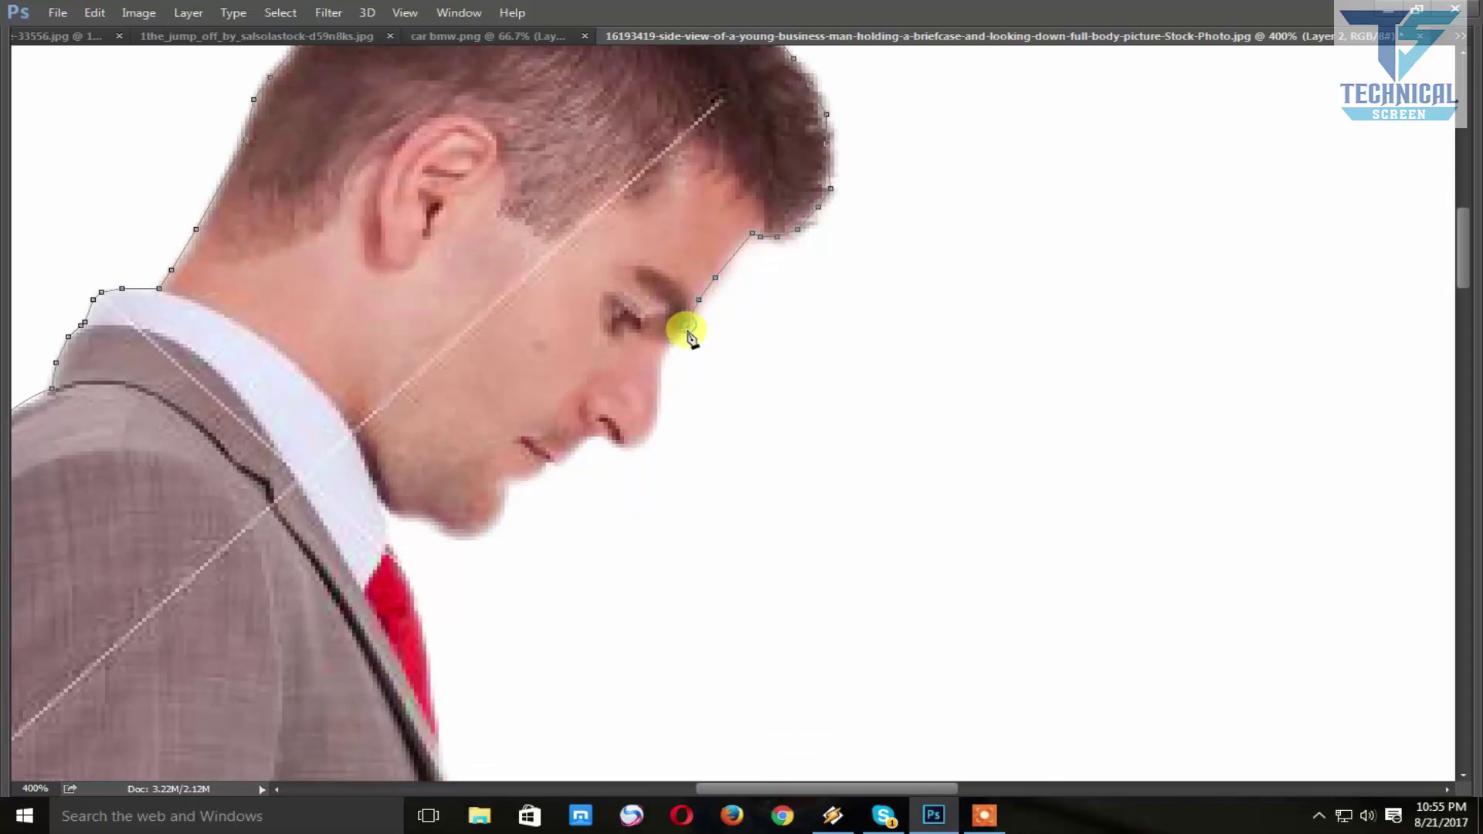
left_click(657, 374)
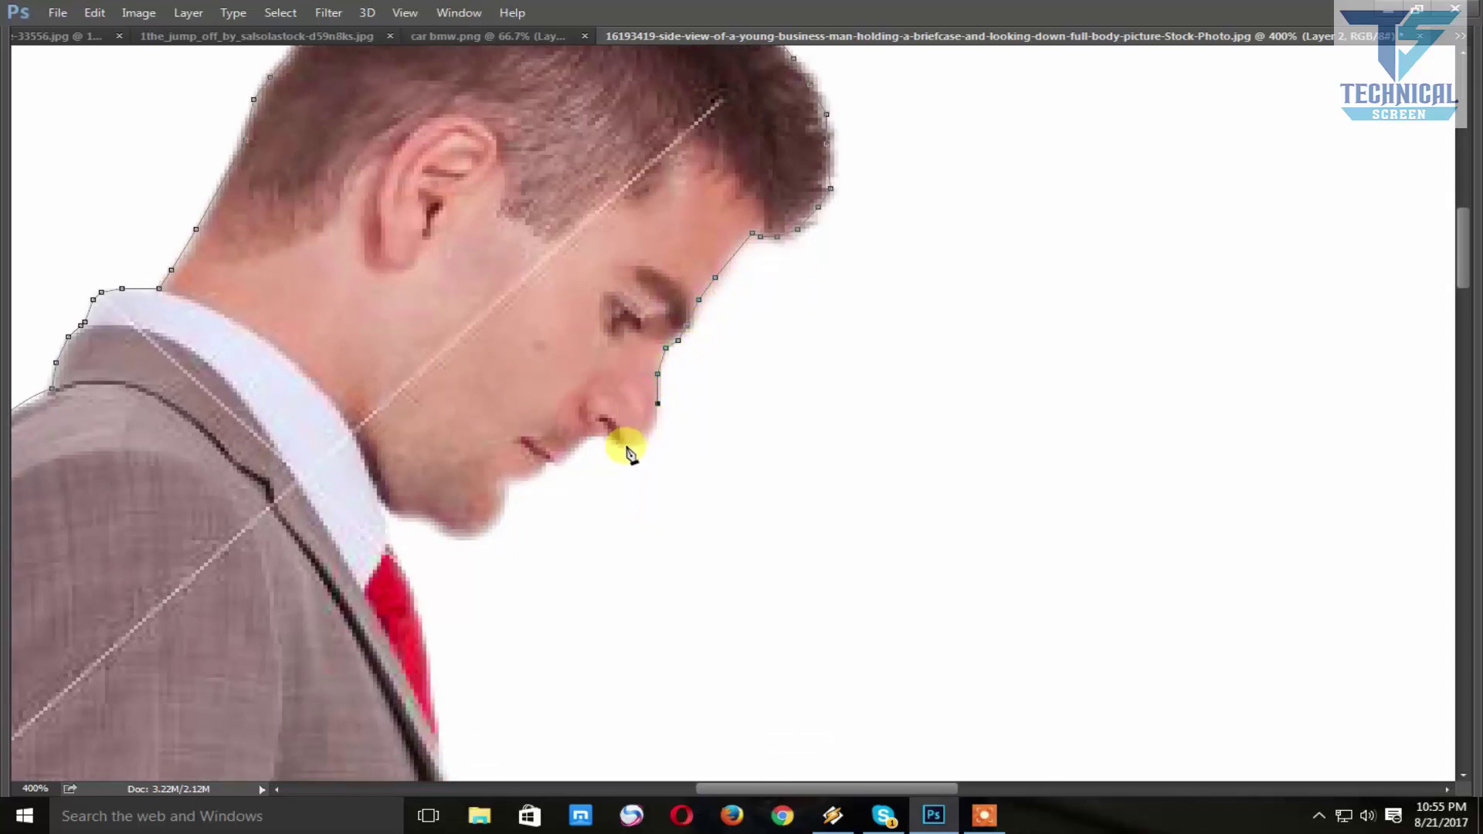
left_click_drag(625, 448, 649, 451)
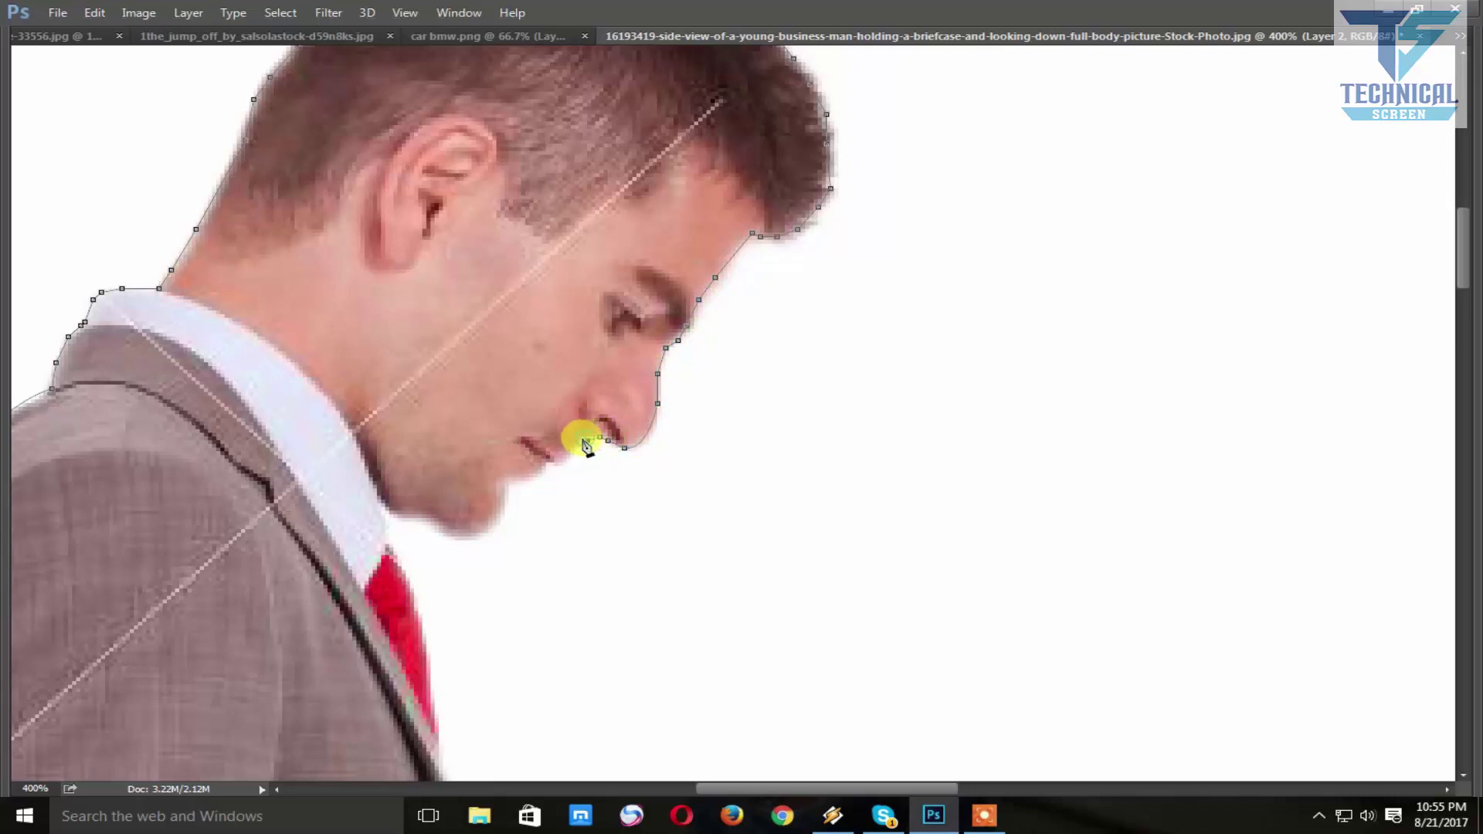
left_click_drag(594, 445, 576, 450)
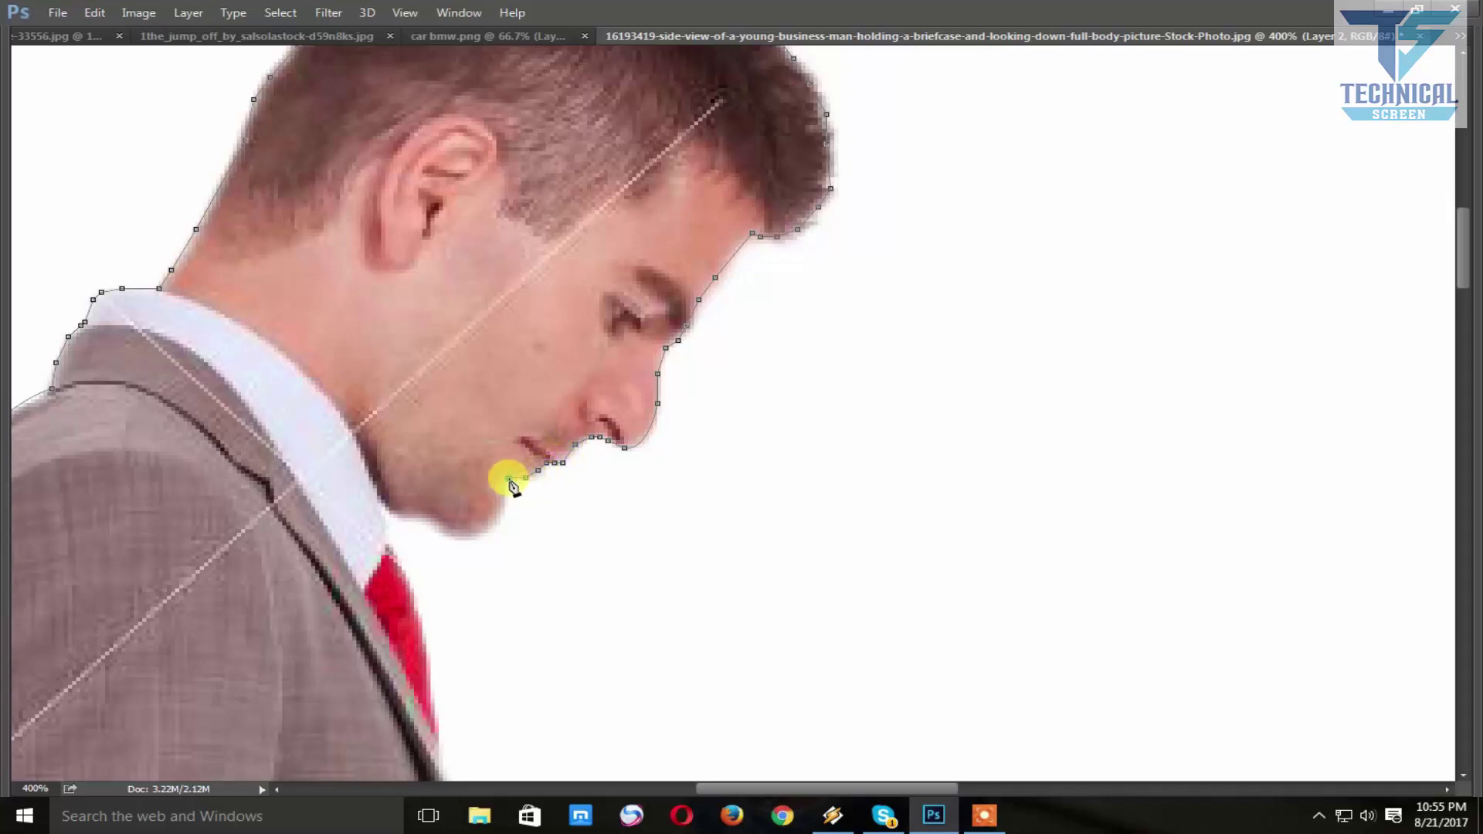
left_click(506, 485)
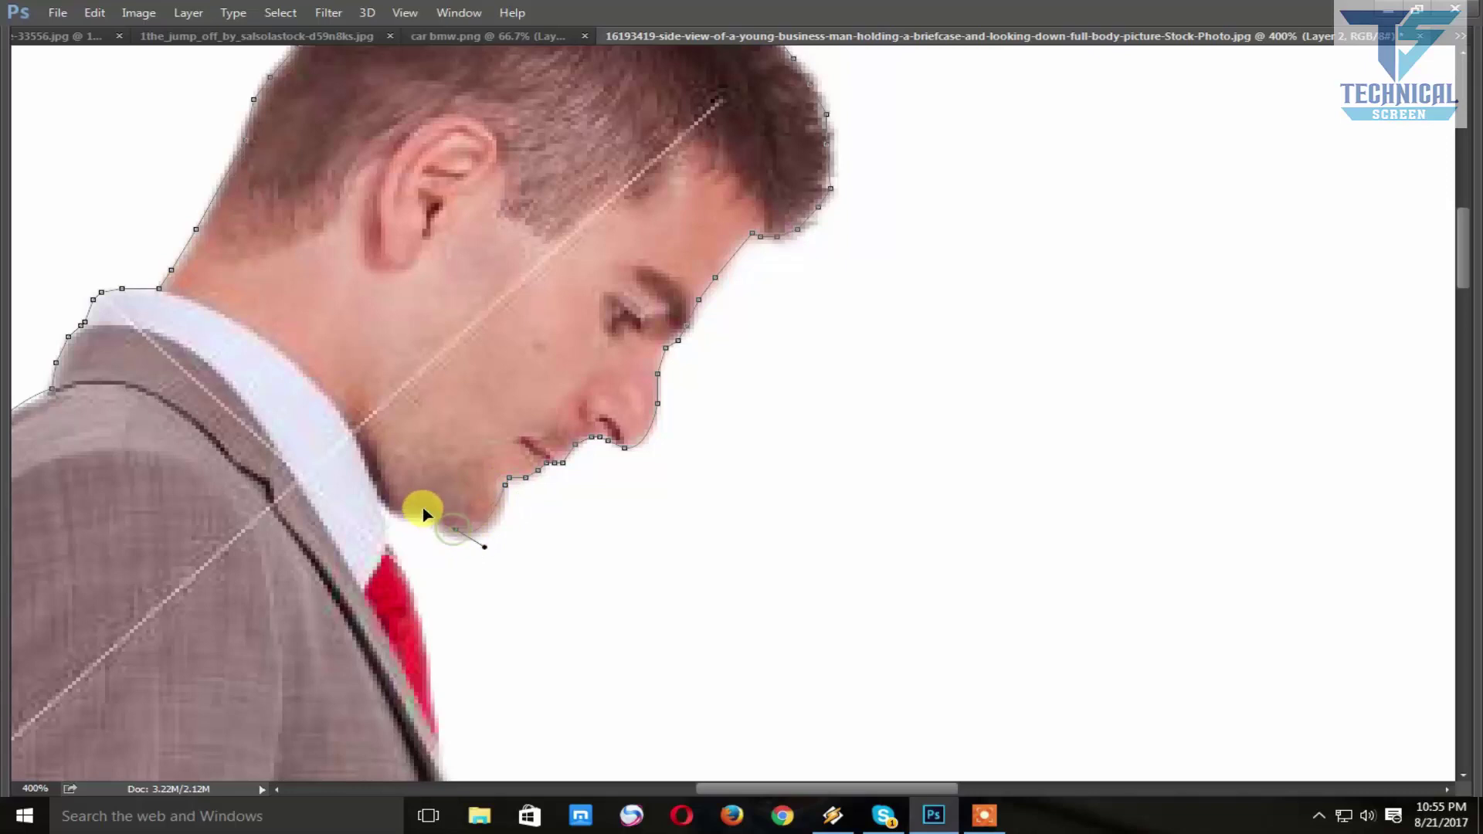
left_click_drag(456, 531, 438, 527)
left_click(381, 519)
- Place Pen anchors from the tie knot down the tie's edge
left_click(393, 553)
scroll(402, 502, "down", 2)
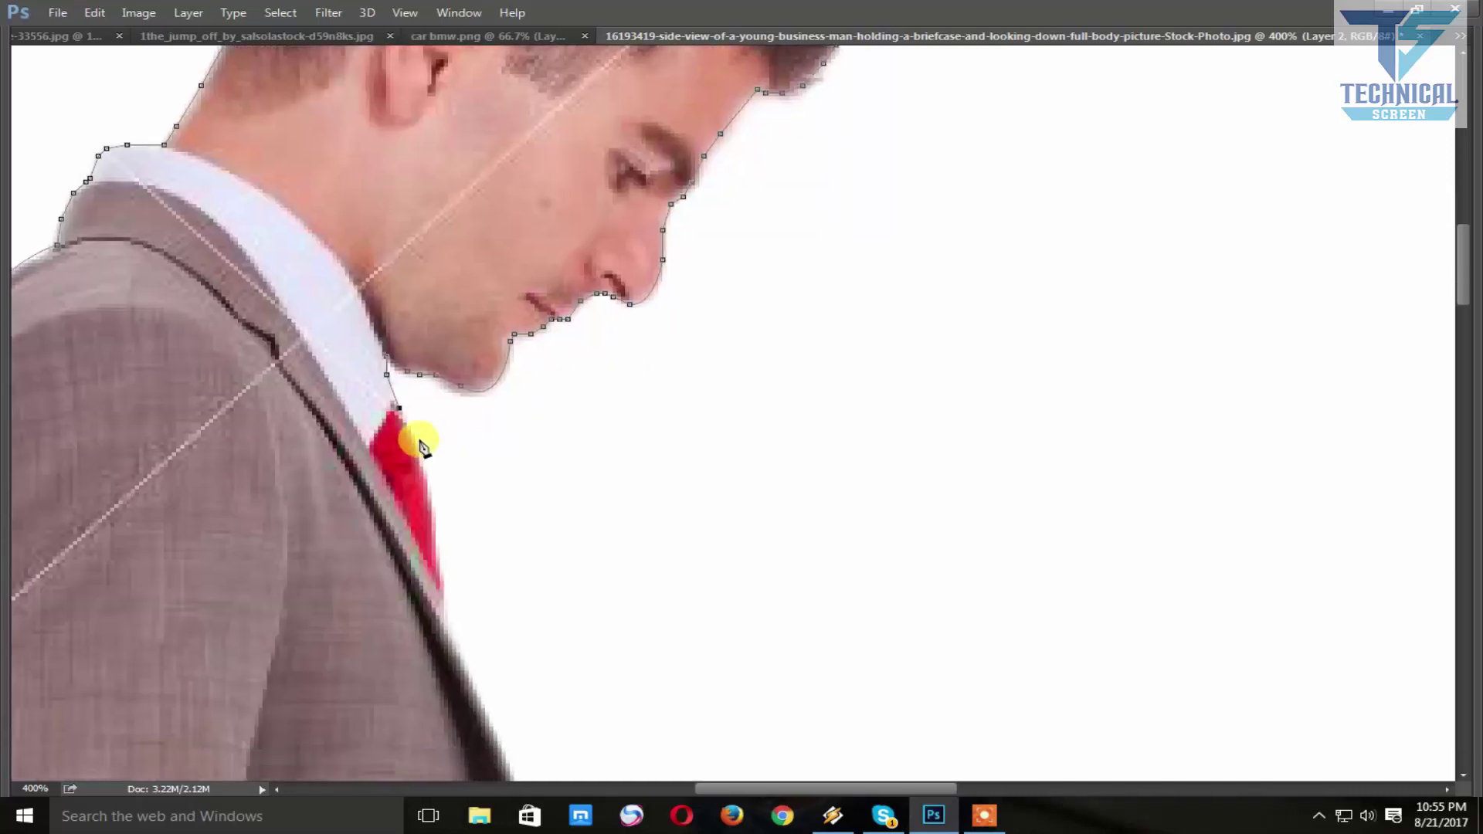
left_click(416, 437)
left_click(424, 481)
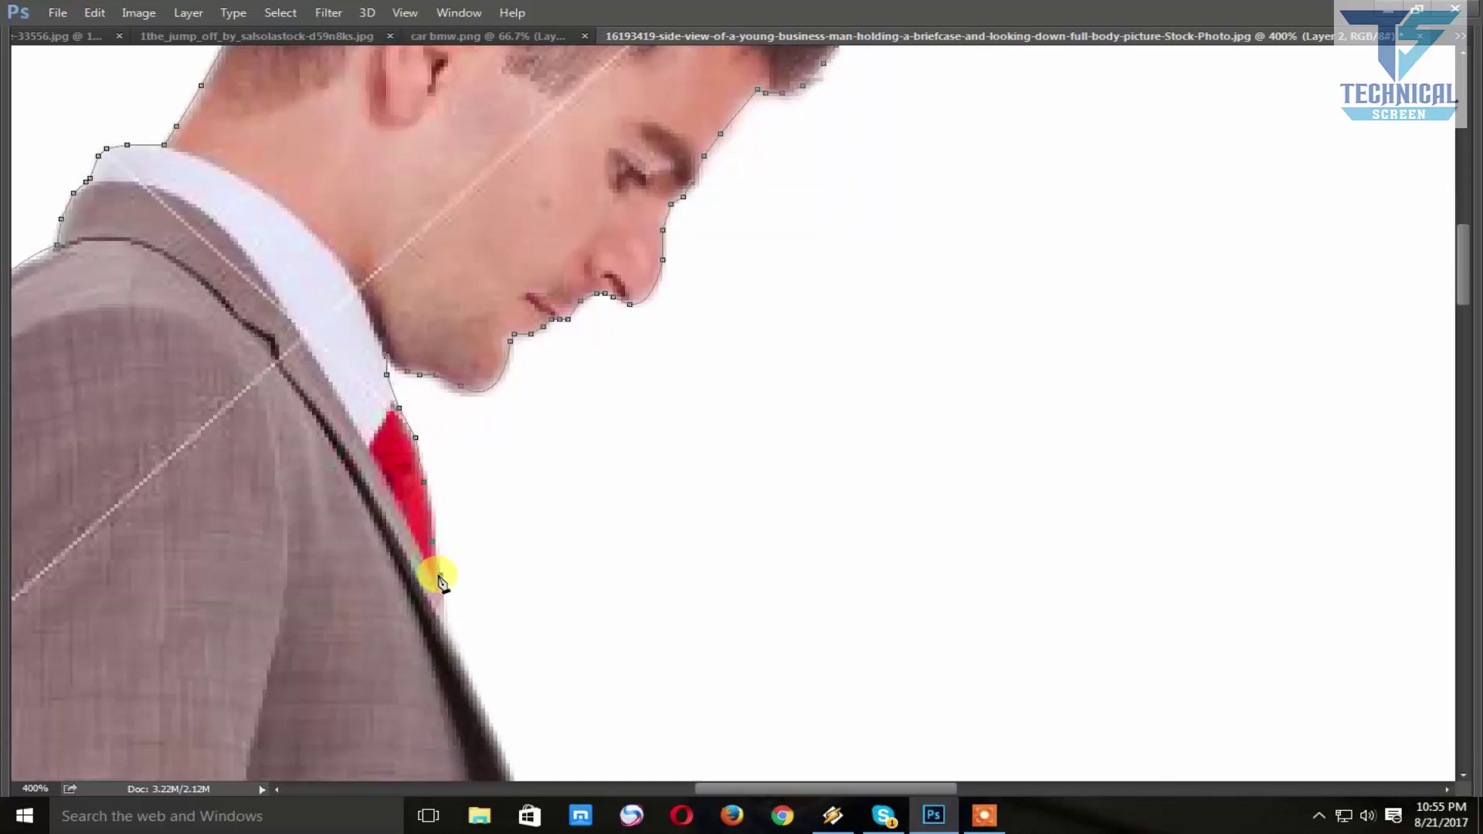
left_click(441, 573)
- Continue the path down the jacket's front edge to the buttons
left_click_drag(441, 550, 430, 458)
left_click(426, 455)
left_click(451, 516)
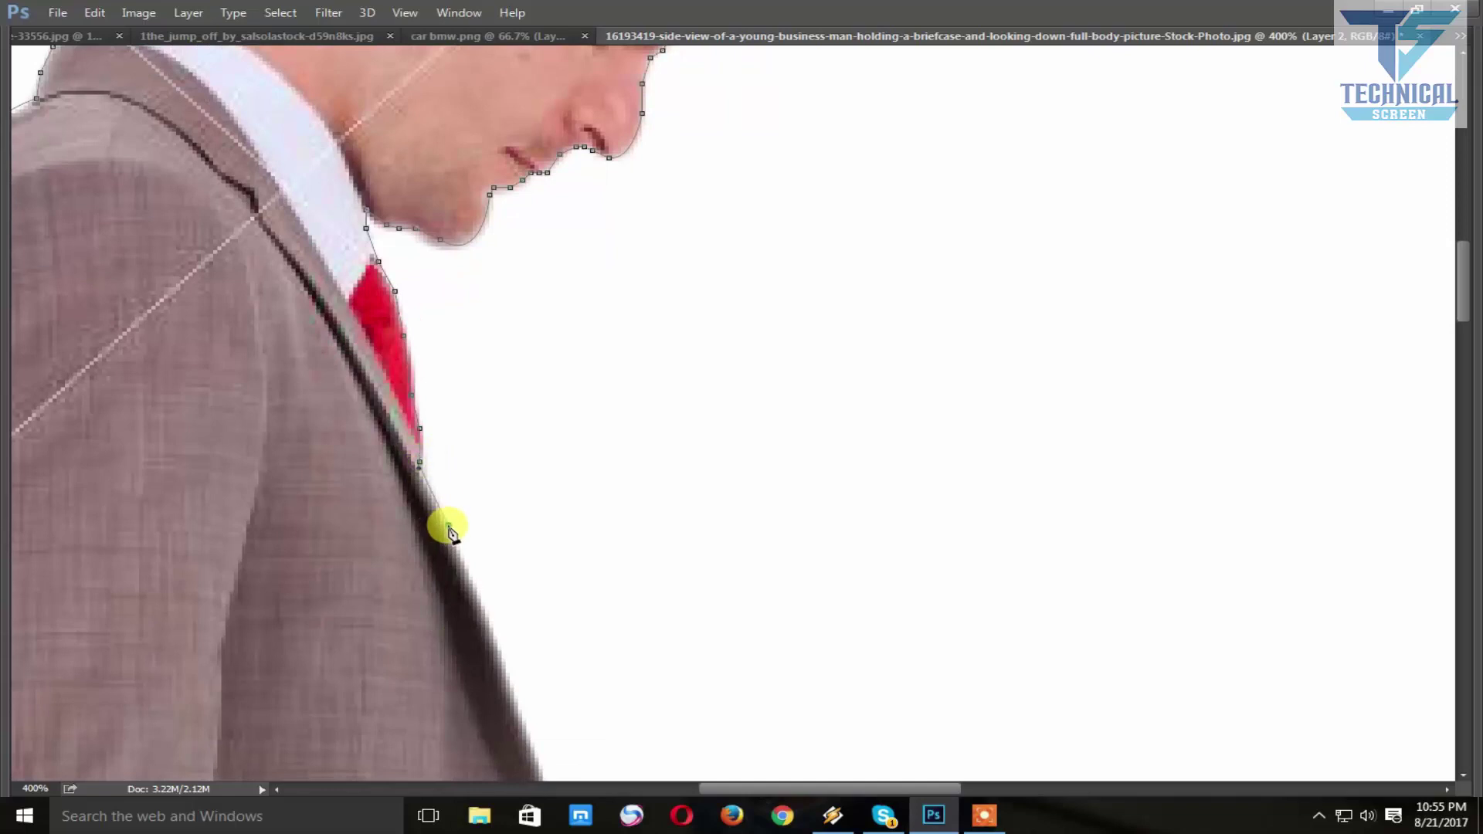
left_click_drag(468, 607, 446, 423)
left_click(446, 424)
left_click(469, 484)
left_click_drag(466, 566, 443, 411)
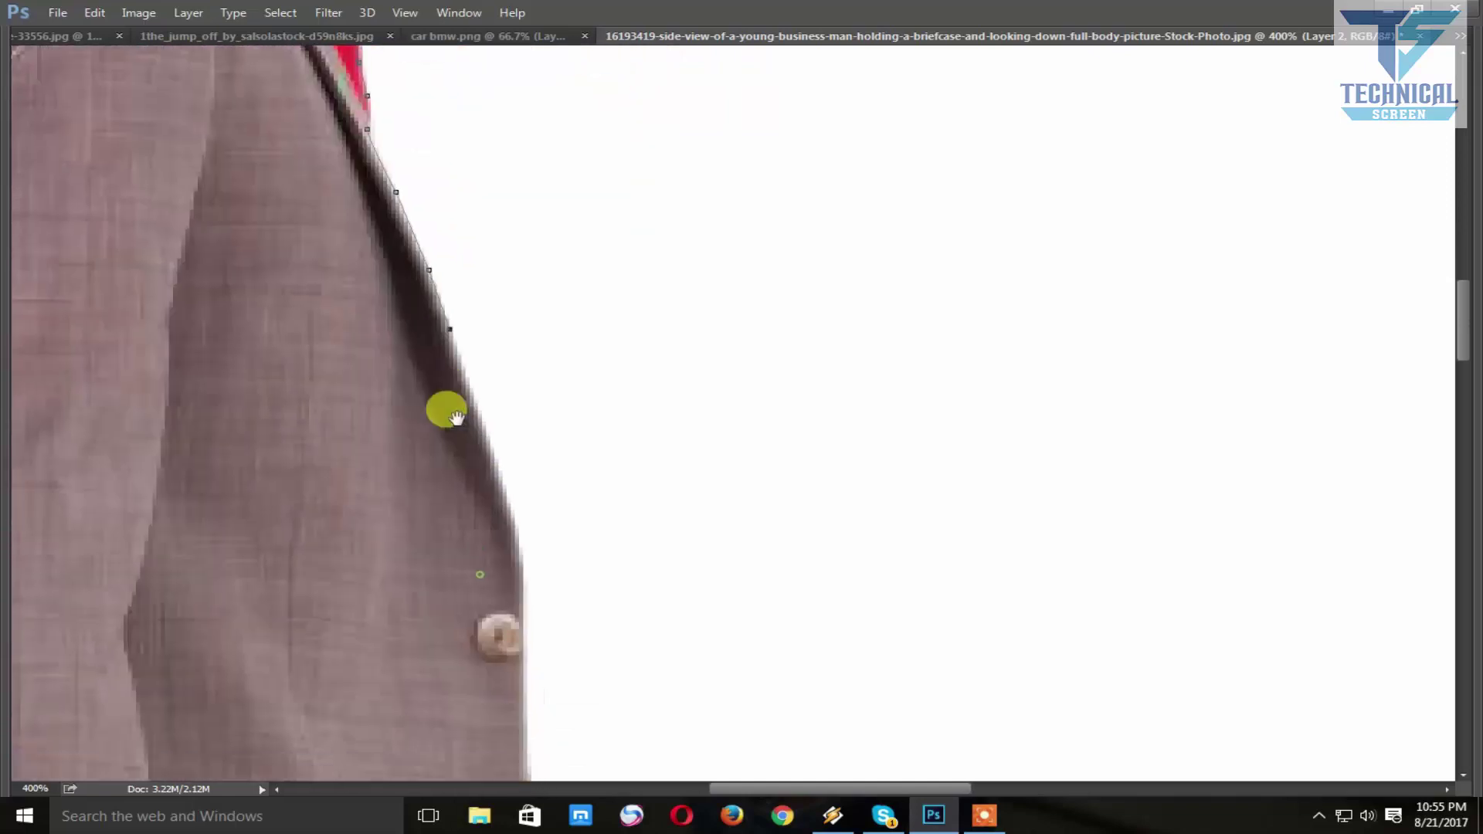
left_click(468, 381)
left_click(487, 431)
left_click_drag(489, 557, 500, 367)
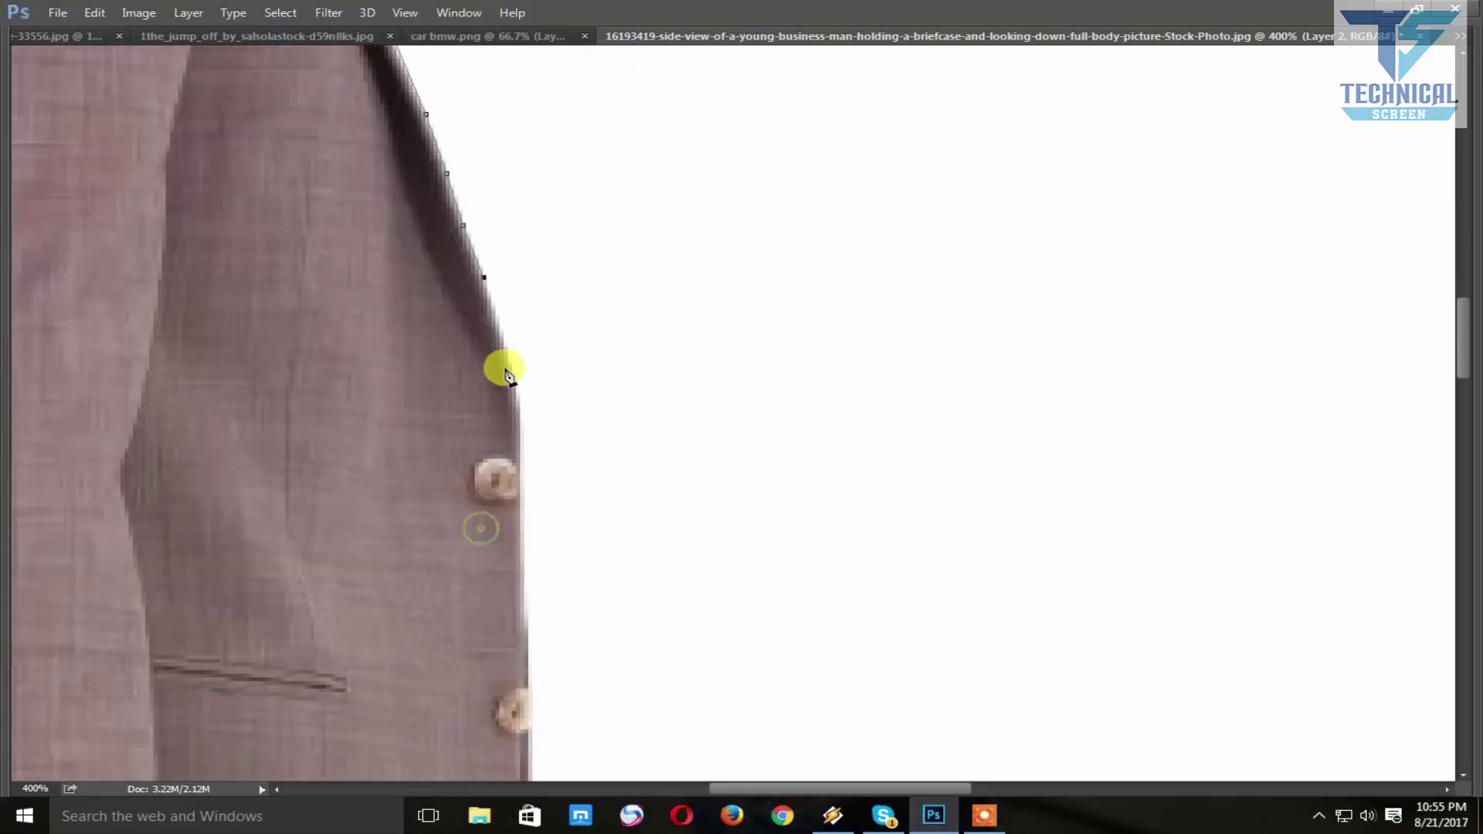
left_click(508, 345)
left_click(506, 372)
- Add anchors down the jacket edge past the lower button
left_click_drag(527, 417, 529, 332)
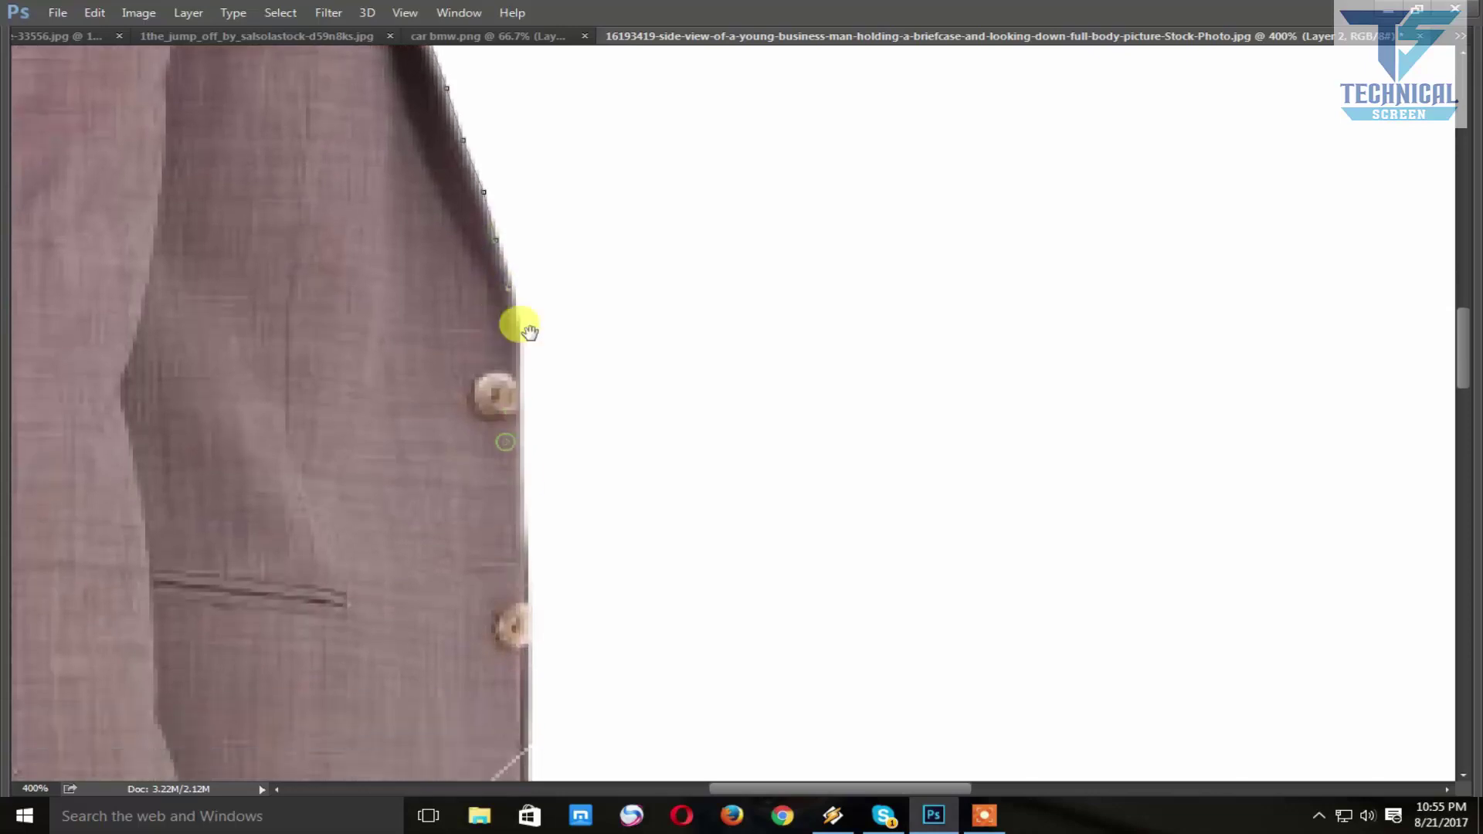
left_click(520, 329)
left_click(522, 397)
left_click_drag(511, 517, 512, 388)
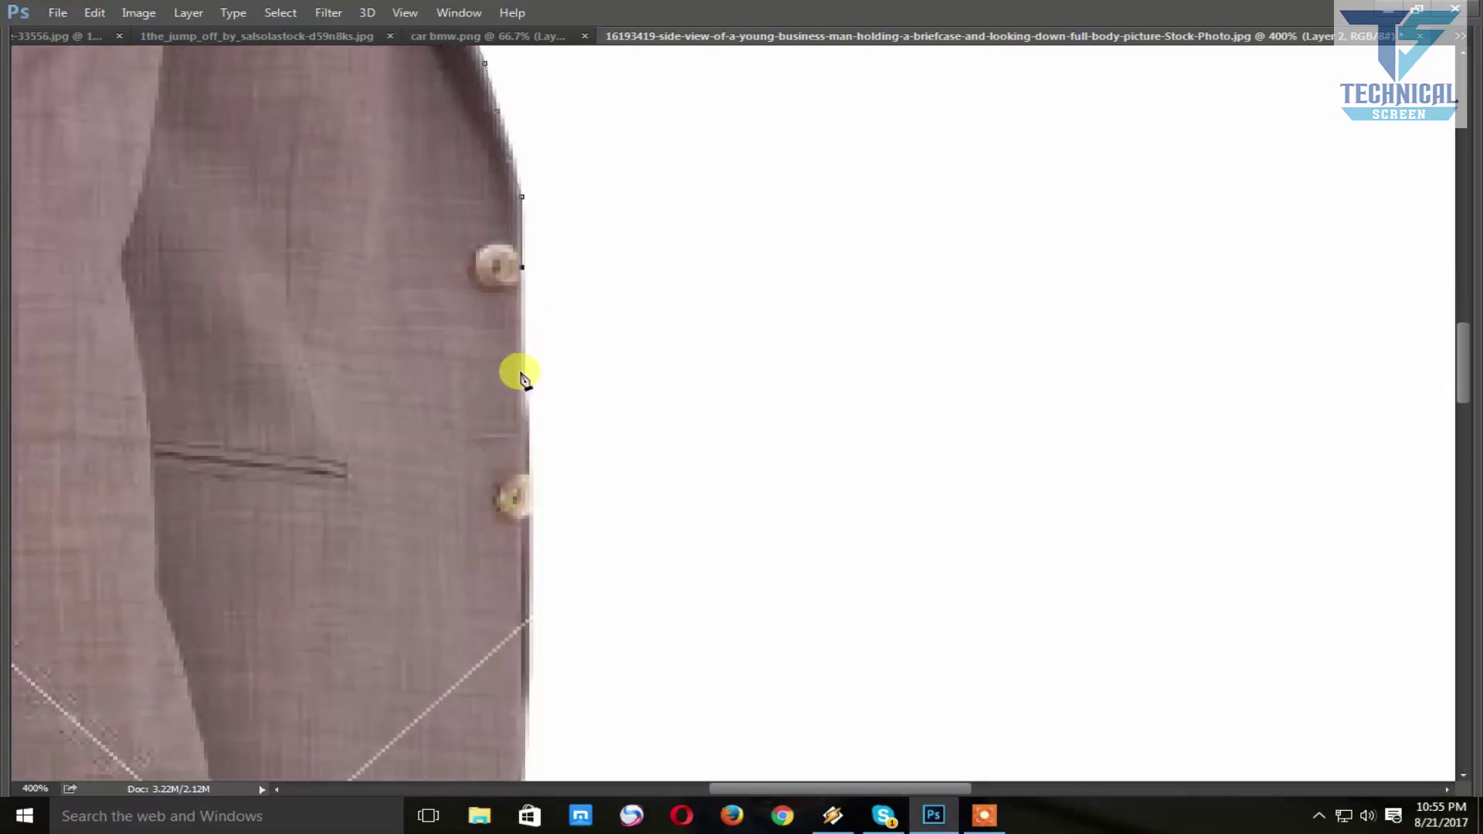
left_click(521, 372)
left_click_drag(506, 475, 520, 291)
left_click(530, 274)
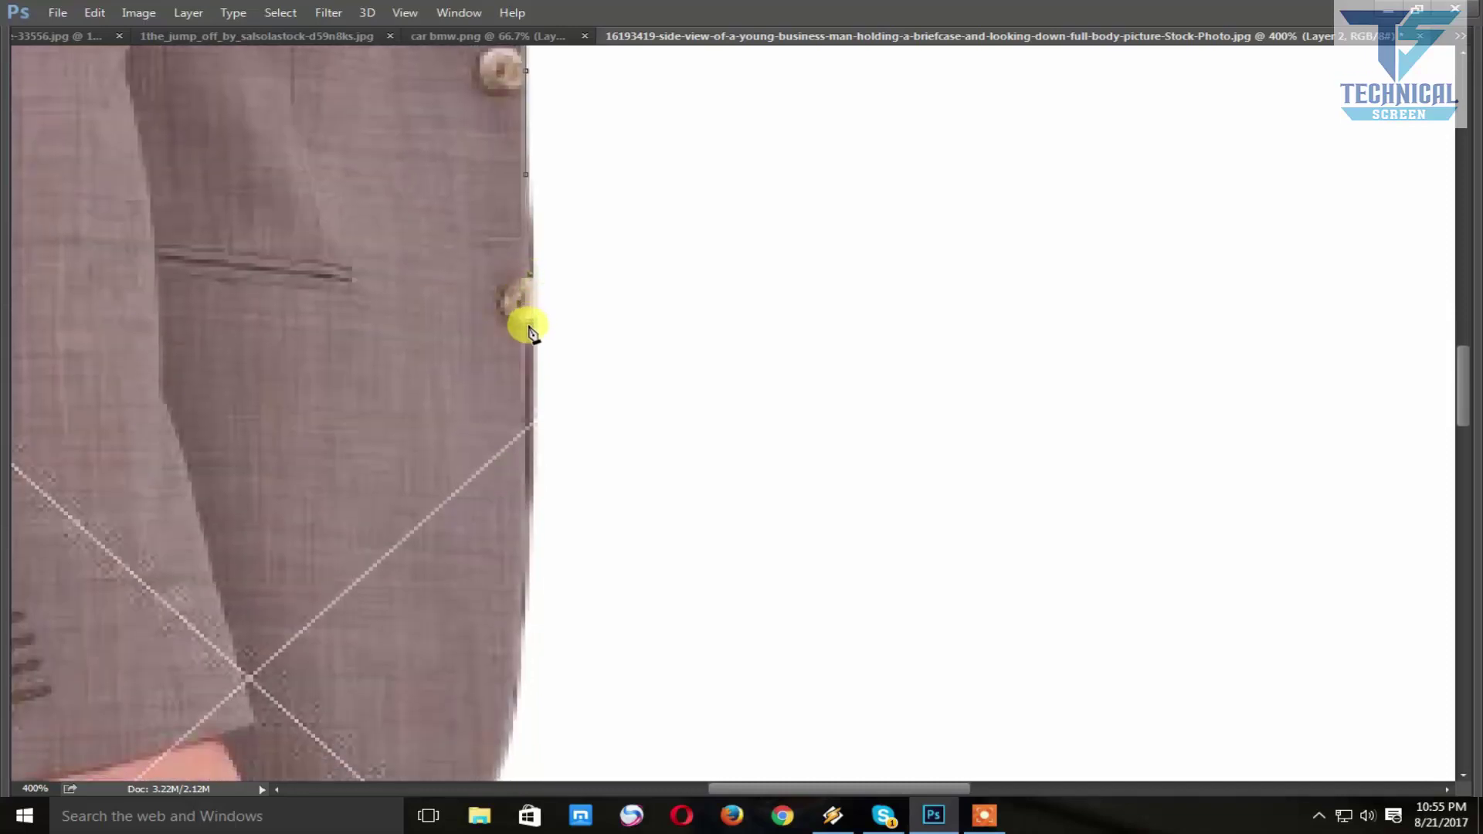
left_click(531, 329)
left_click(531, 461)
- Extend the path lower and drag a smooth curved anchor around the jacket bottom
left_click_drag(507, 548, 523, 291)
left_click(549, 312)
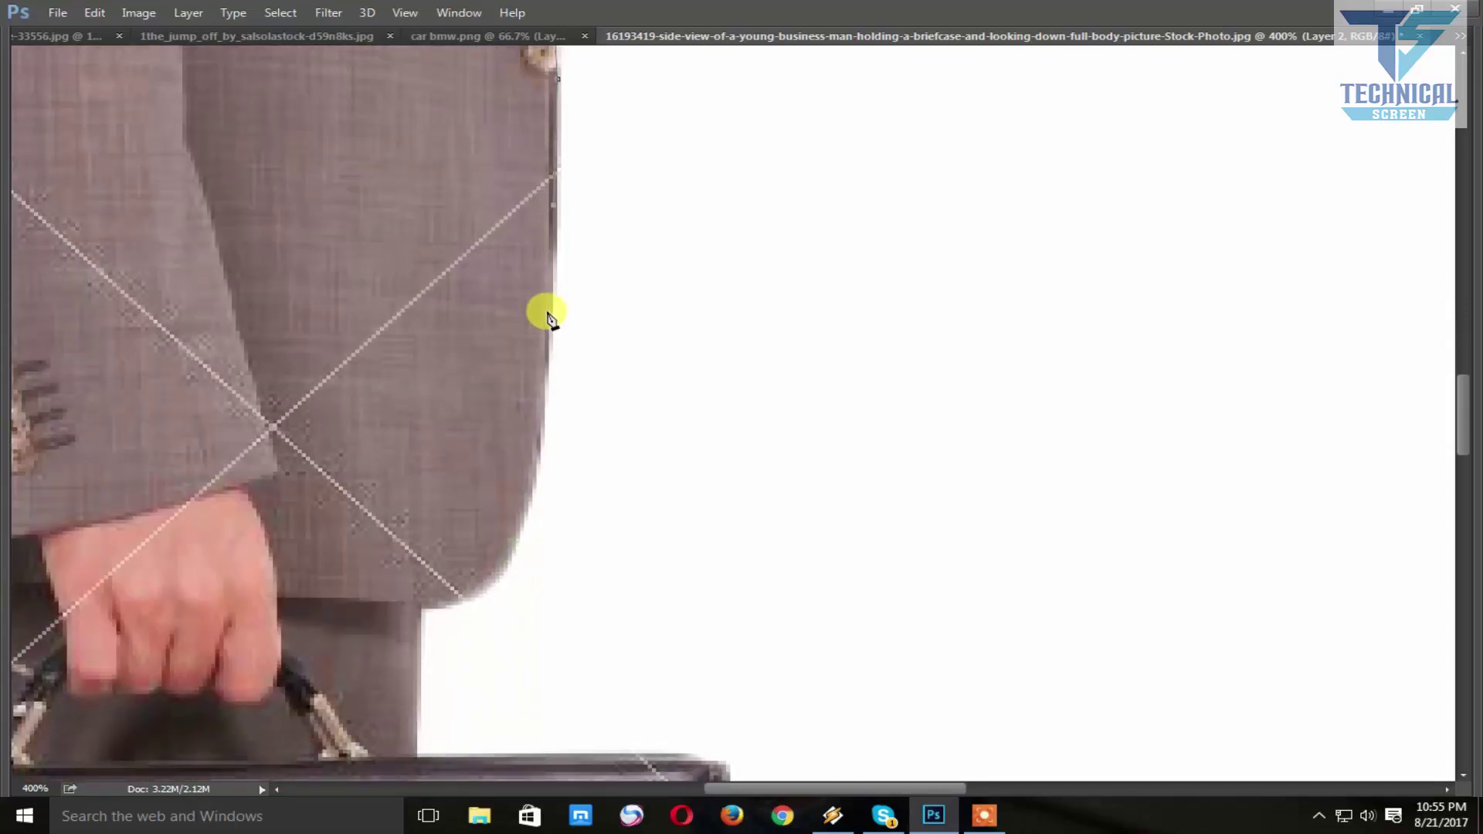
left_click(546, 381)
left_click(545, 421)
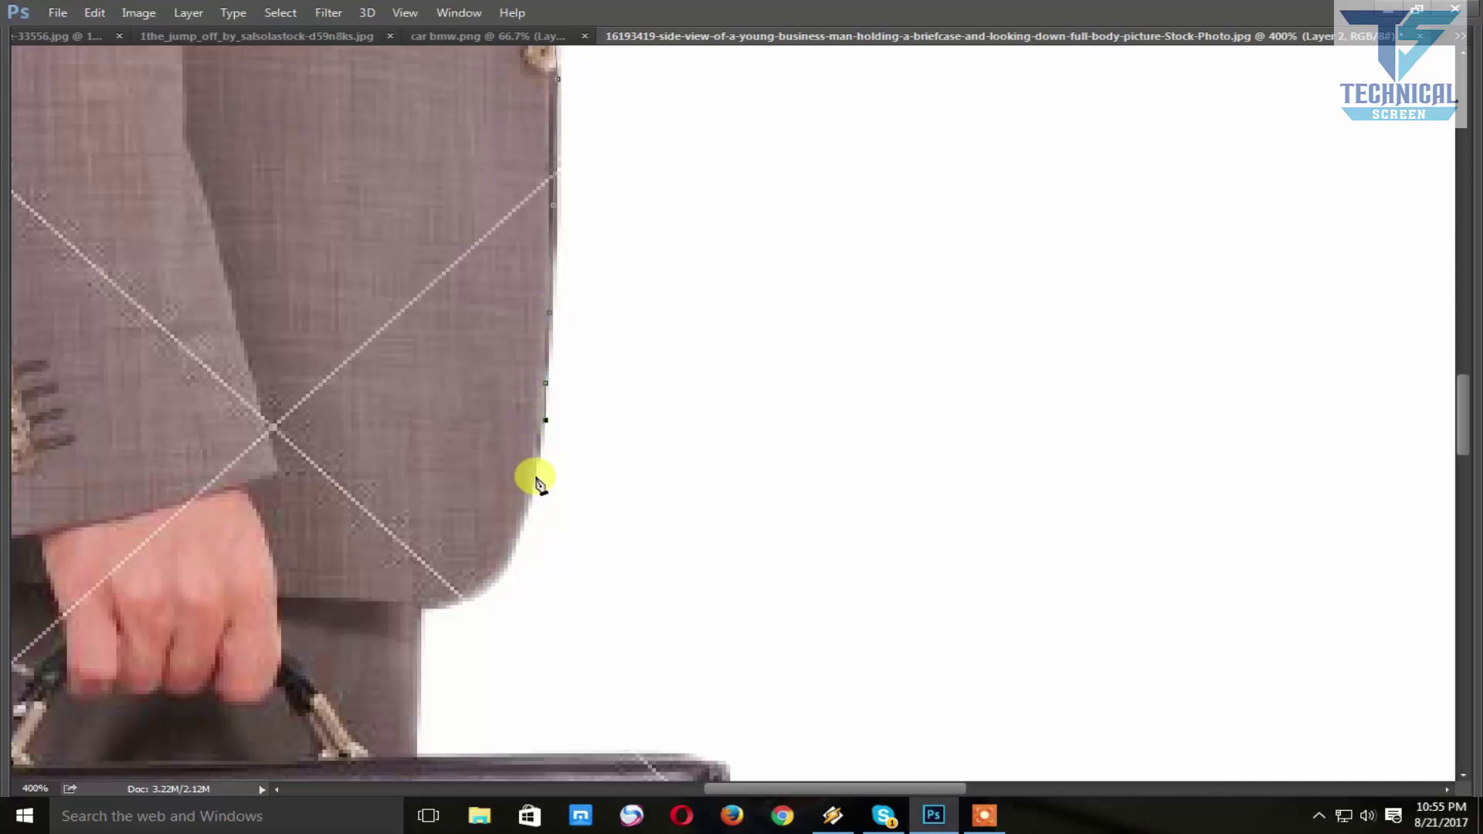
left_click(537, 476)
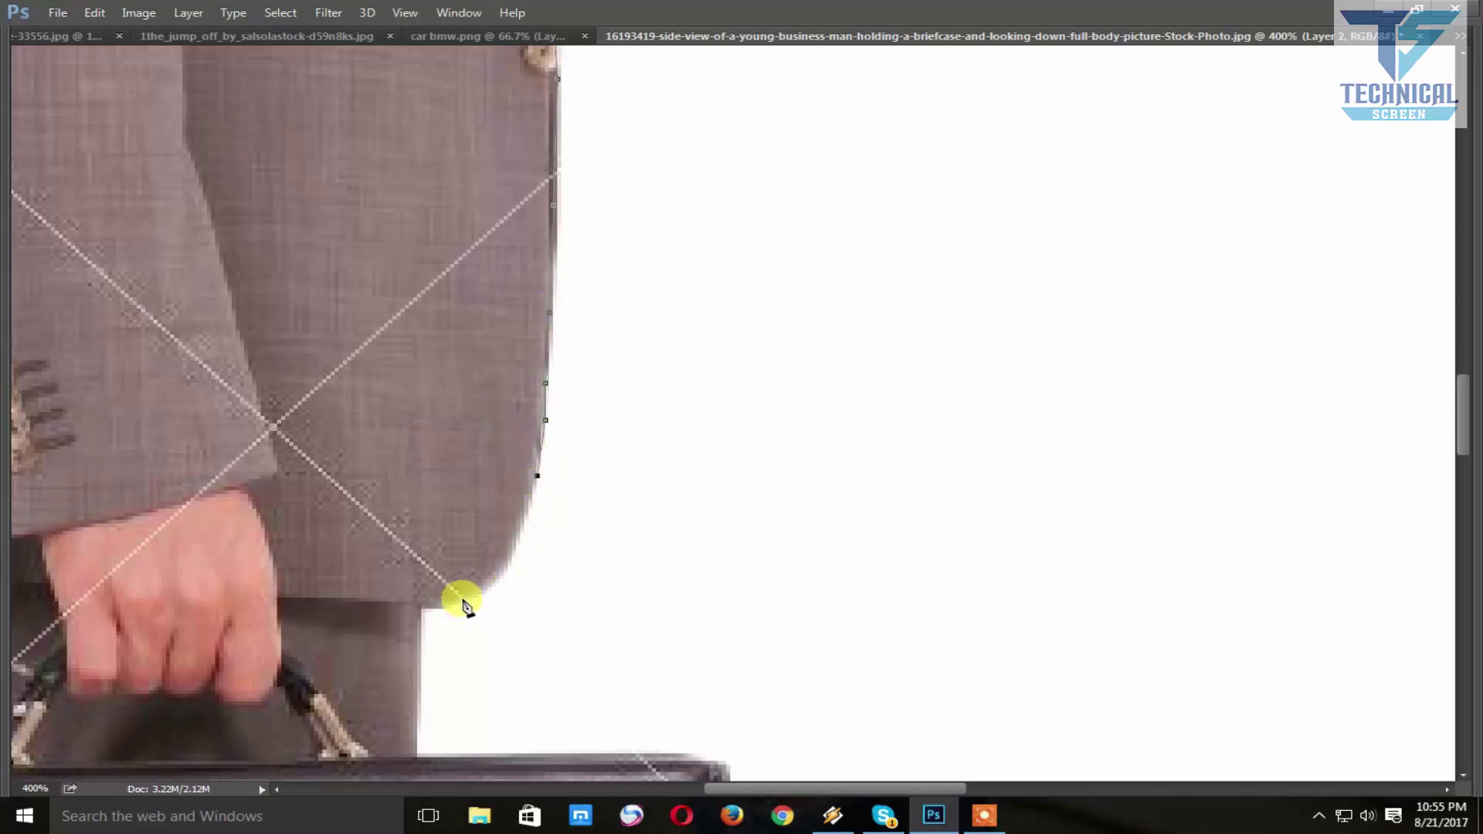
left_click_drag(462, 599, 416, 608)
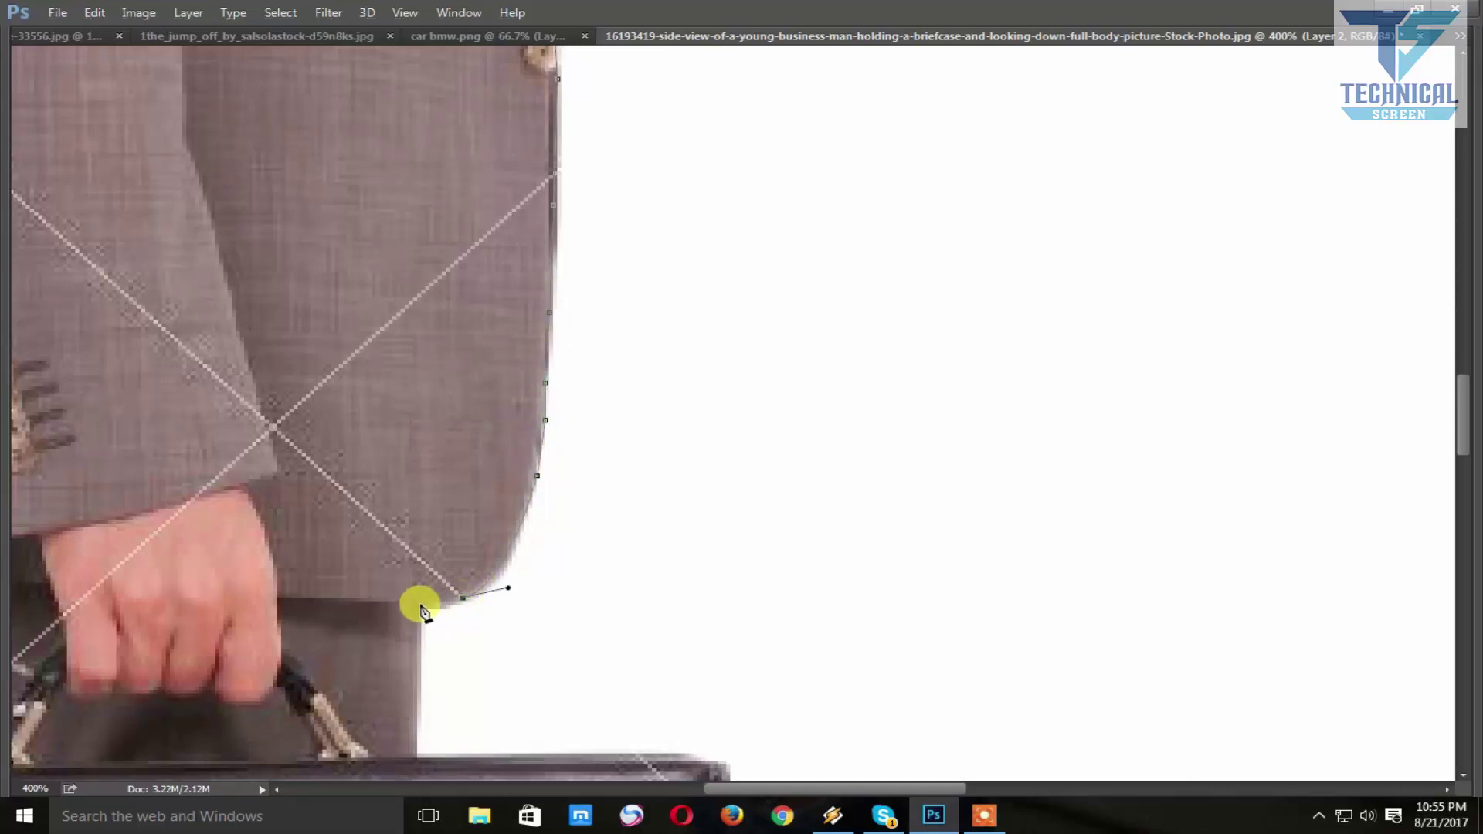
scroll(432, 541, "down", 5)
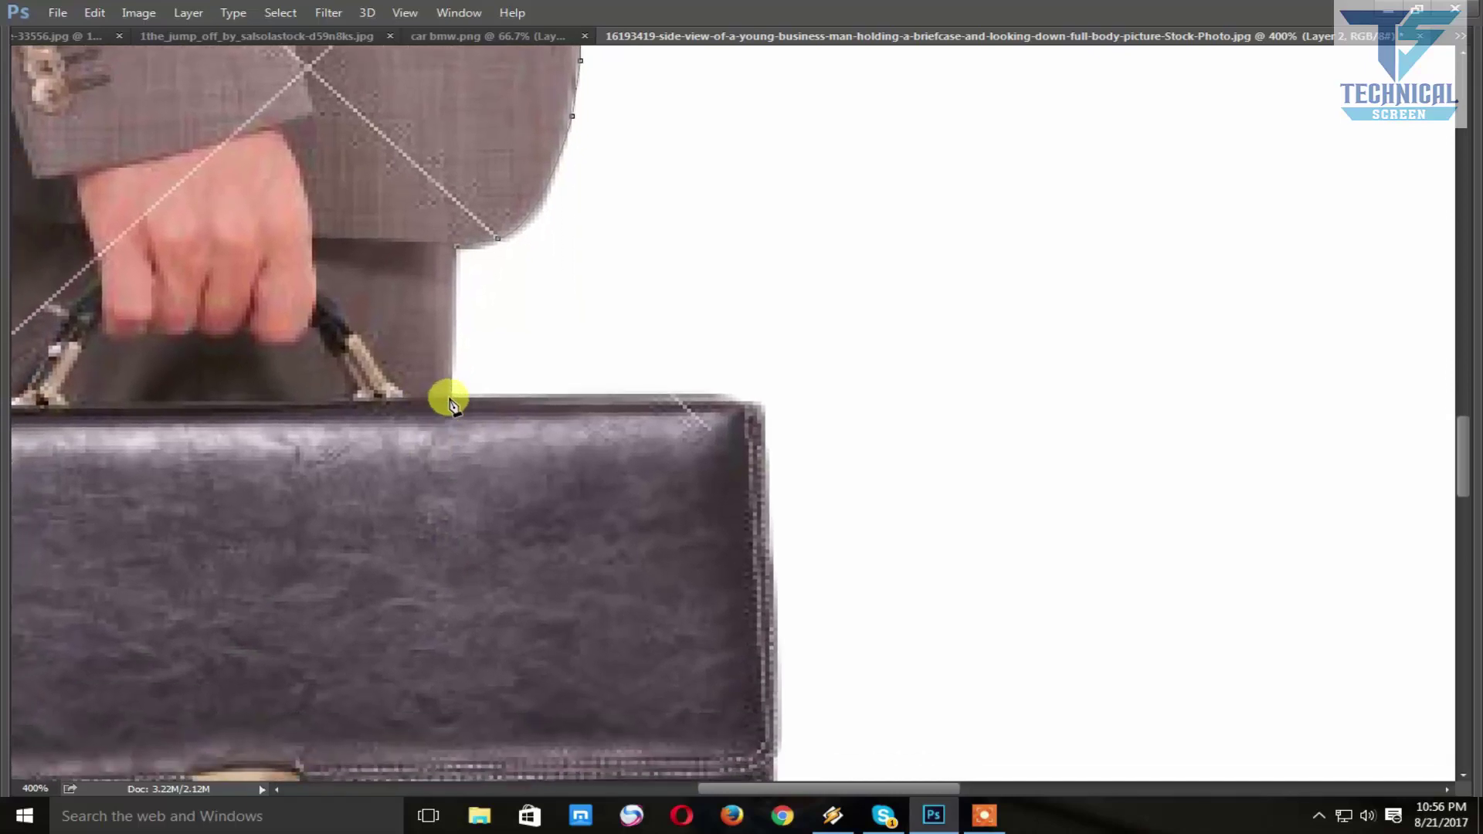
- Trace the path along the briefcase's top edge, right side and bottom edge
left_click(449, 399)
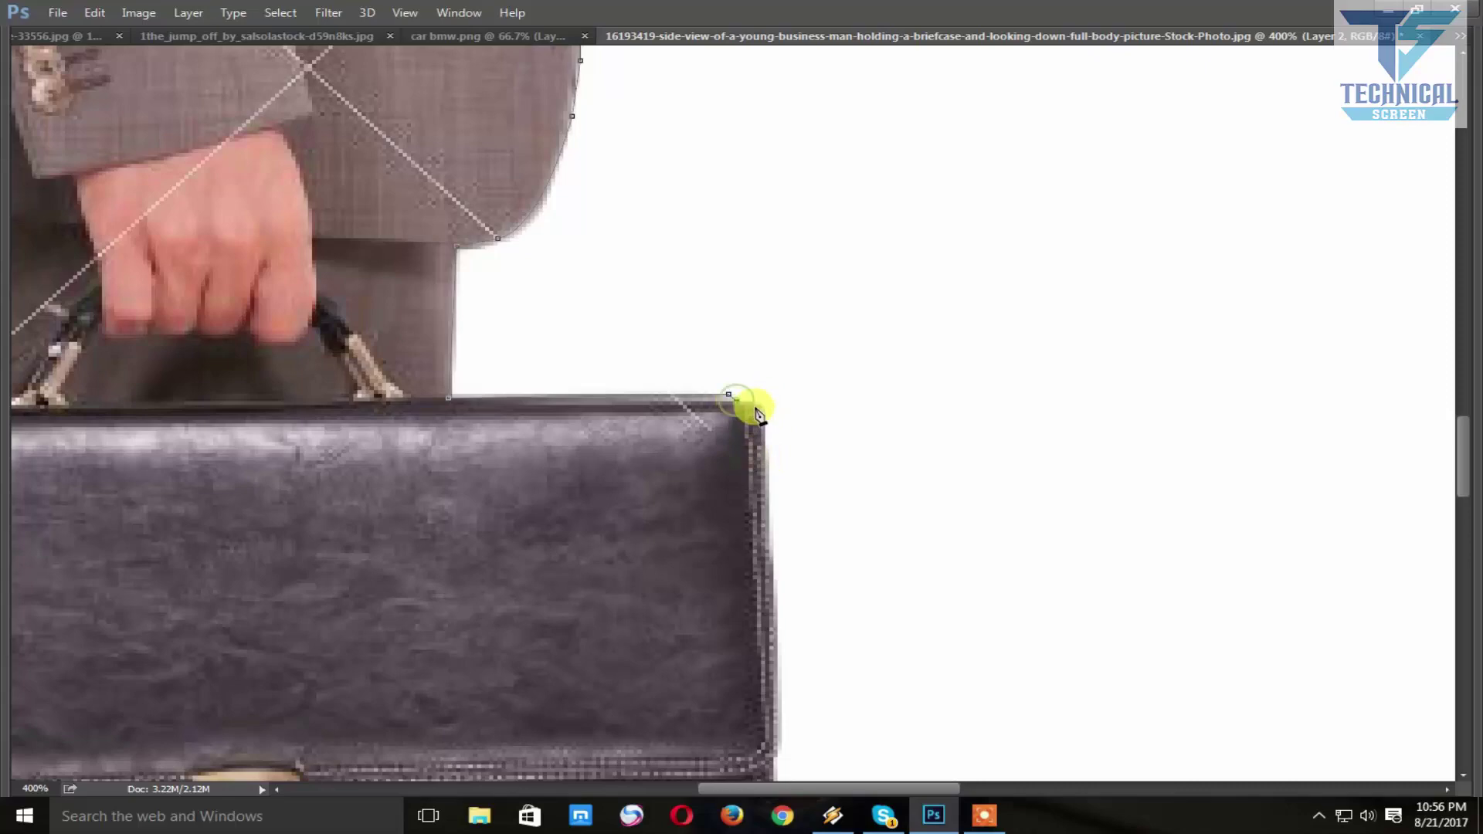
left_click(757, 404)
left_click(766, 445)
left_click_drag(726, 619, 776, 418)
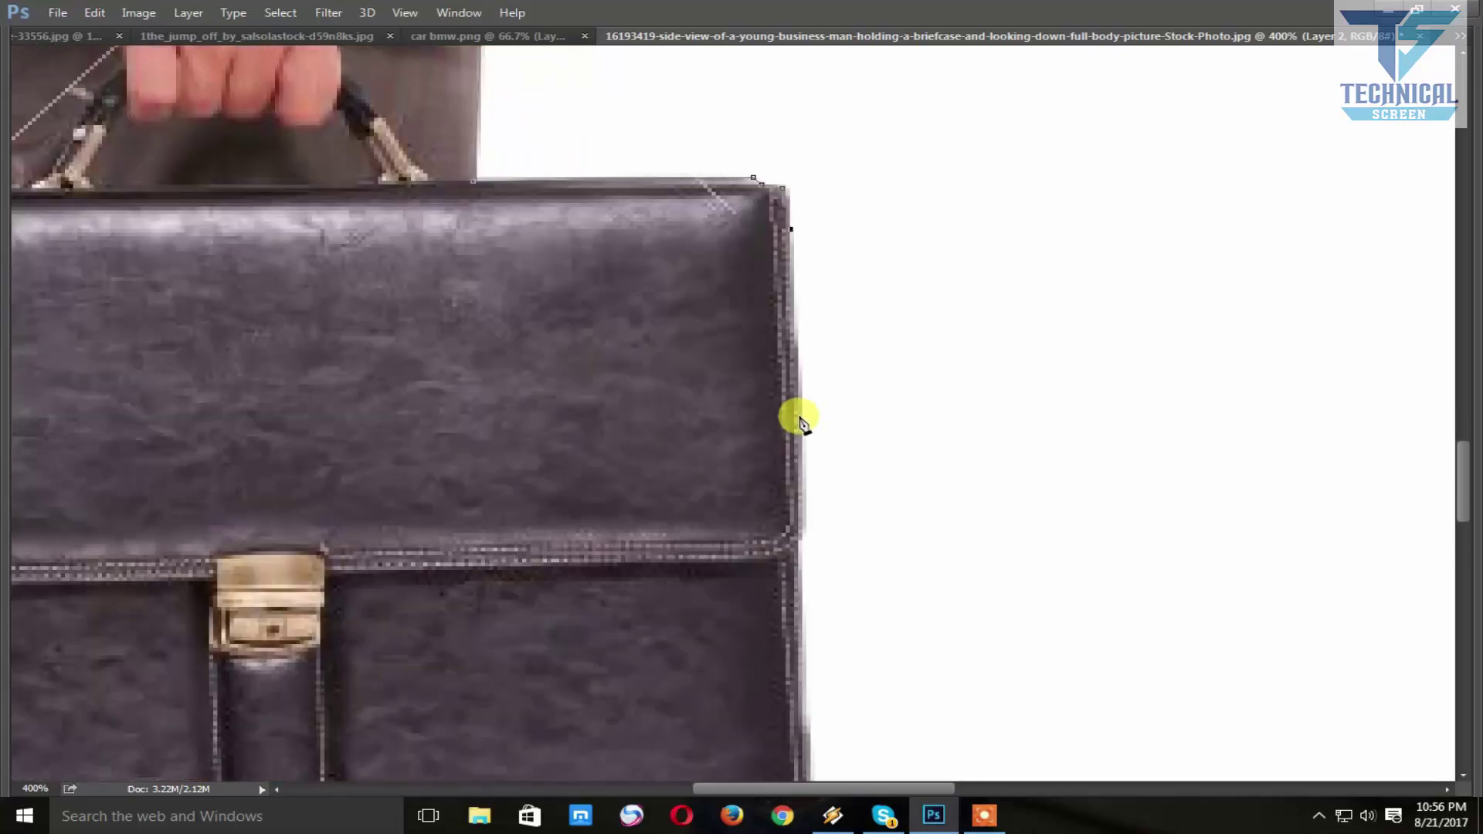
scroll(773, 386, "down", 5)
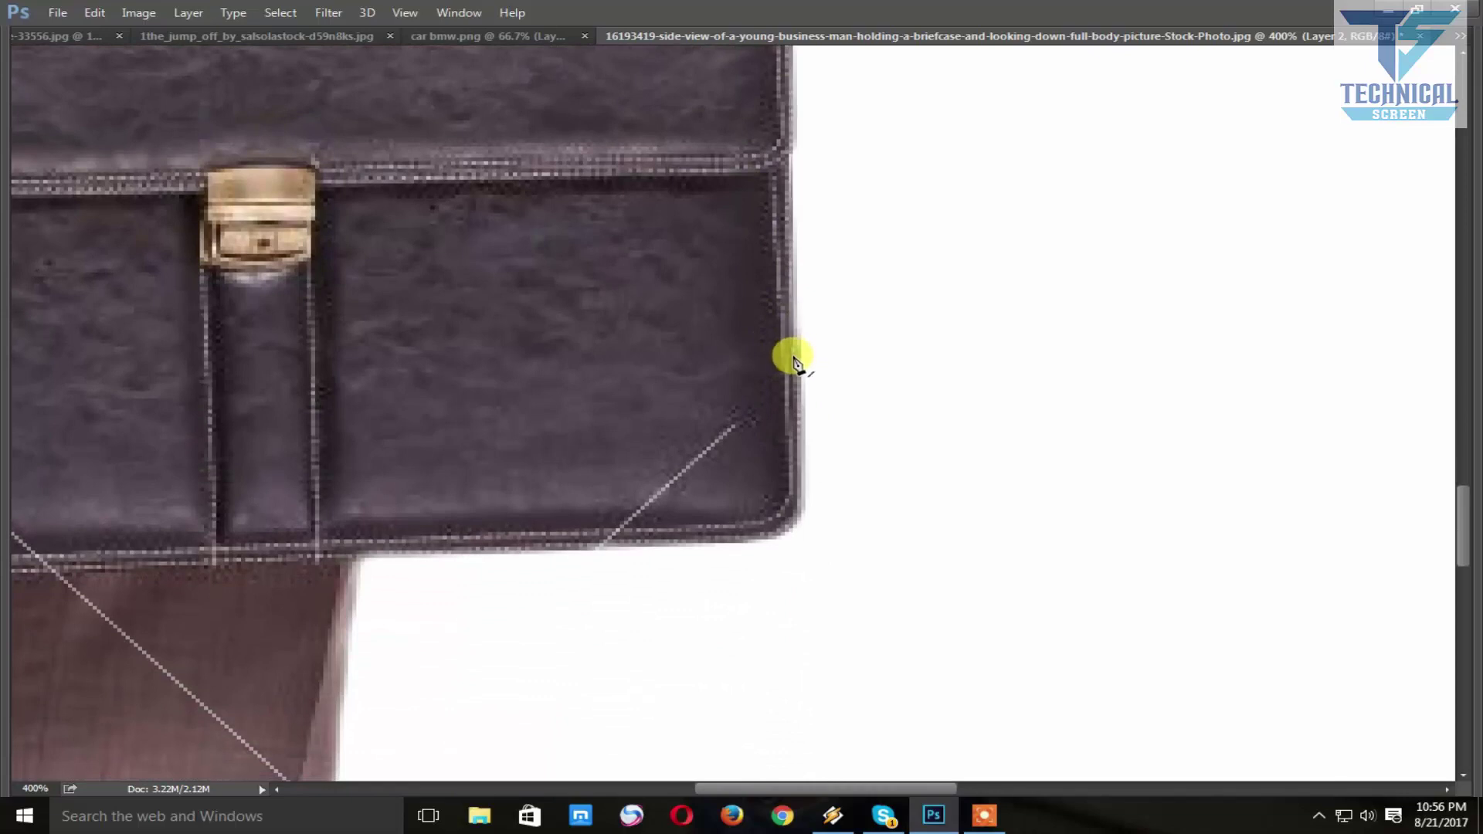
left_click(795, 351)
left_click(801, 477)
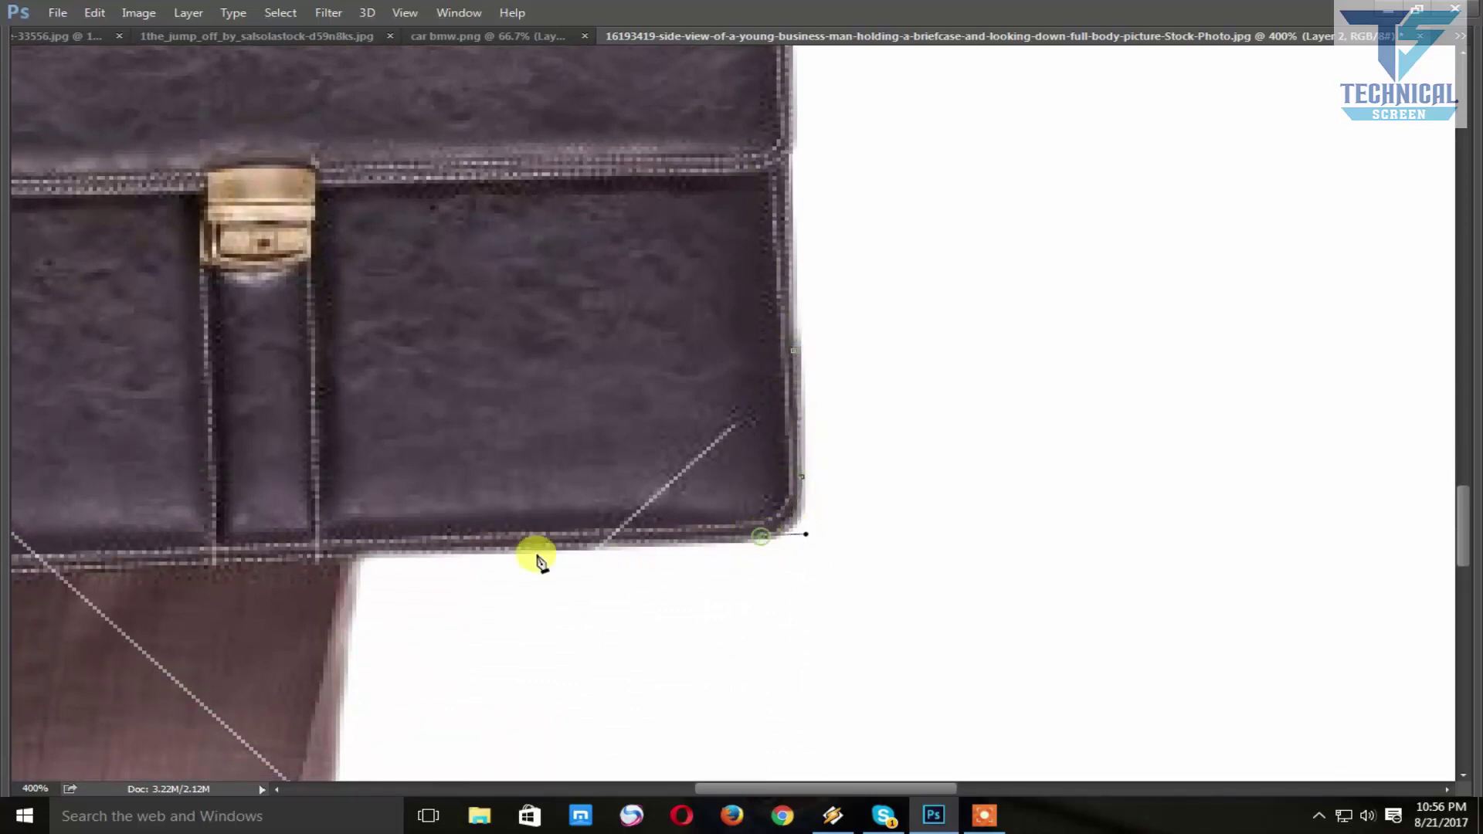
left_click(454, 550)
- Continue the path from the briefcase down the trousers' right edge toward the shoes
left_click_drag(375, 541, 690, 468)
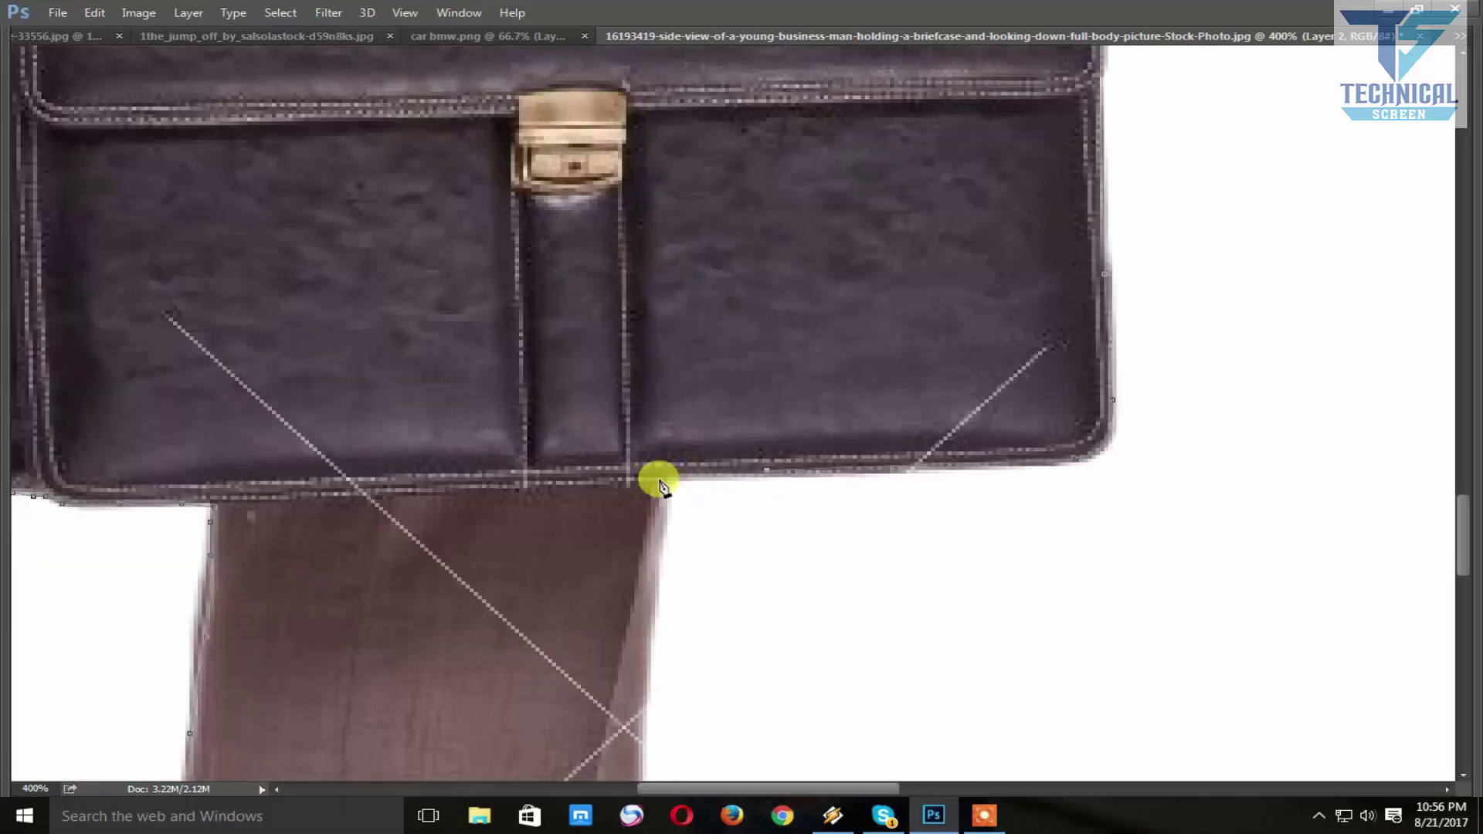
left_click(659, 481)
left_click(653, 604)
left_click_drag(635, 687, 669, 424)
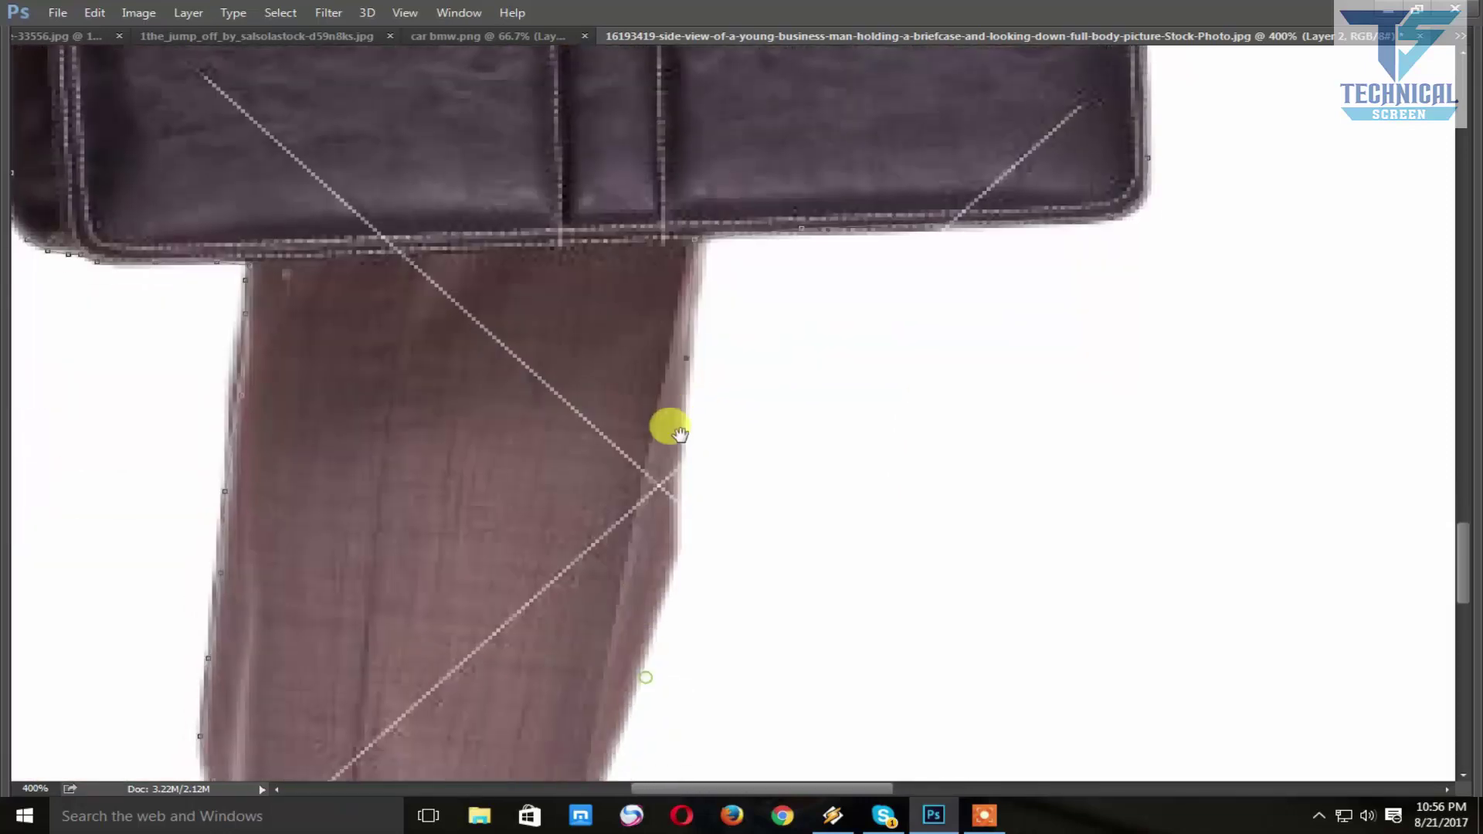
left_click(701, 447)
left_click(686, 499)
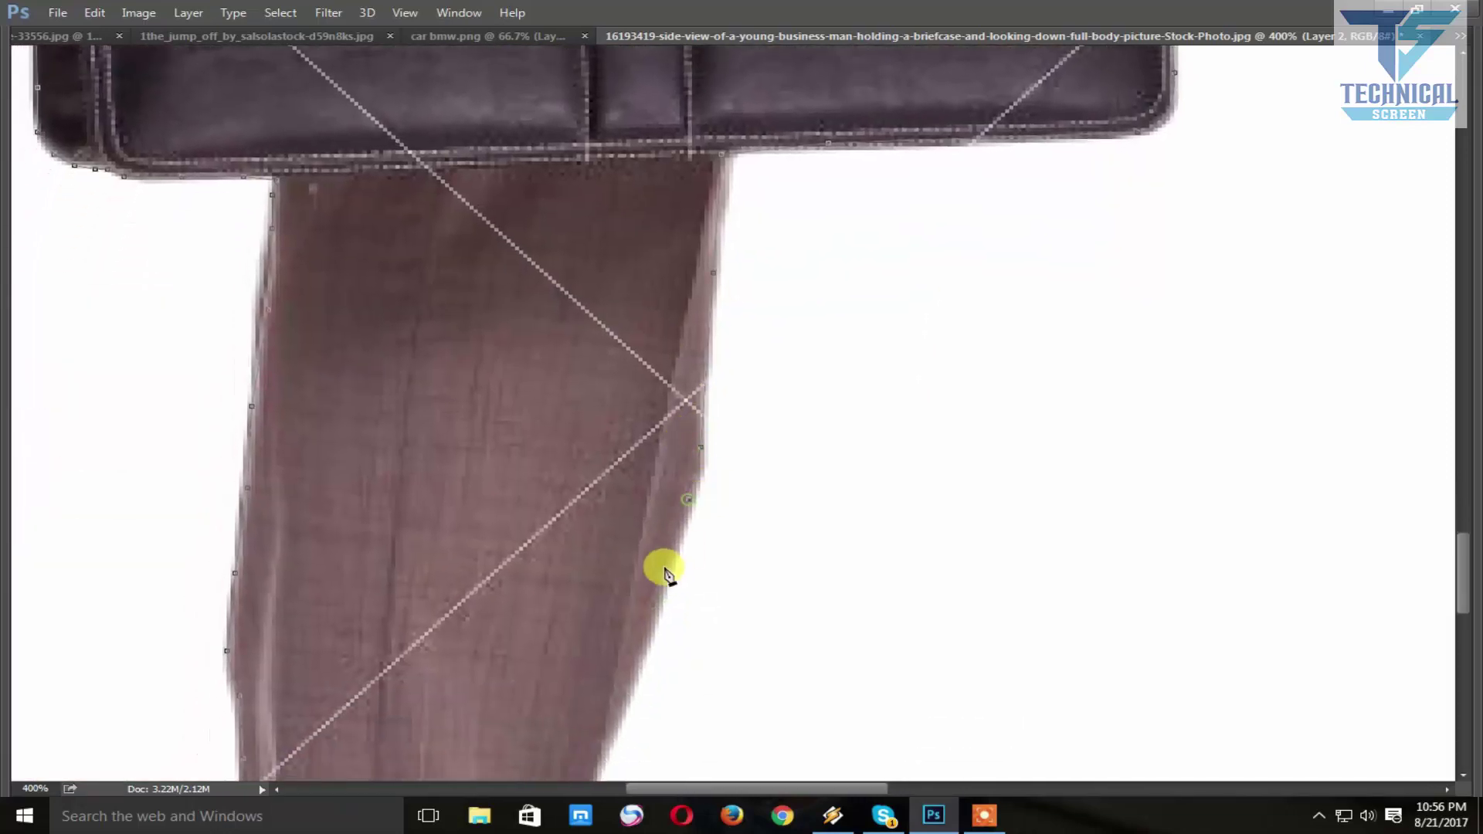
left_click(669, 575)
left_click_drag(646, 591, 694, 307)
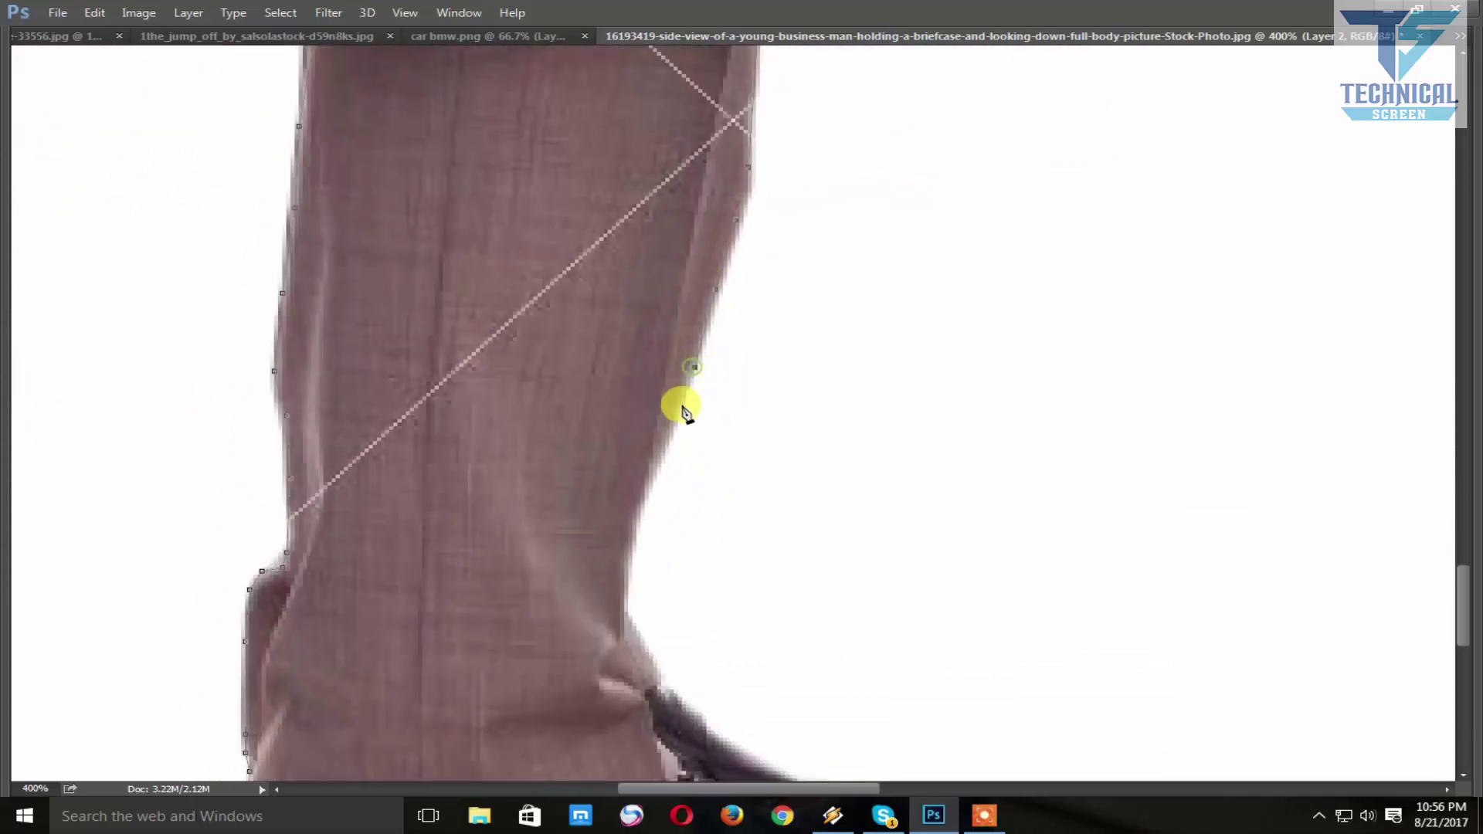
left_click(679, 417)
left_click(658, 456)
left_click(638, 514)
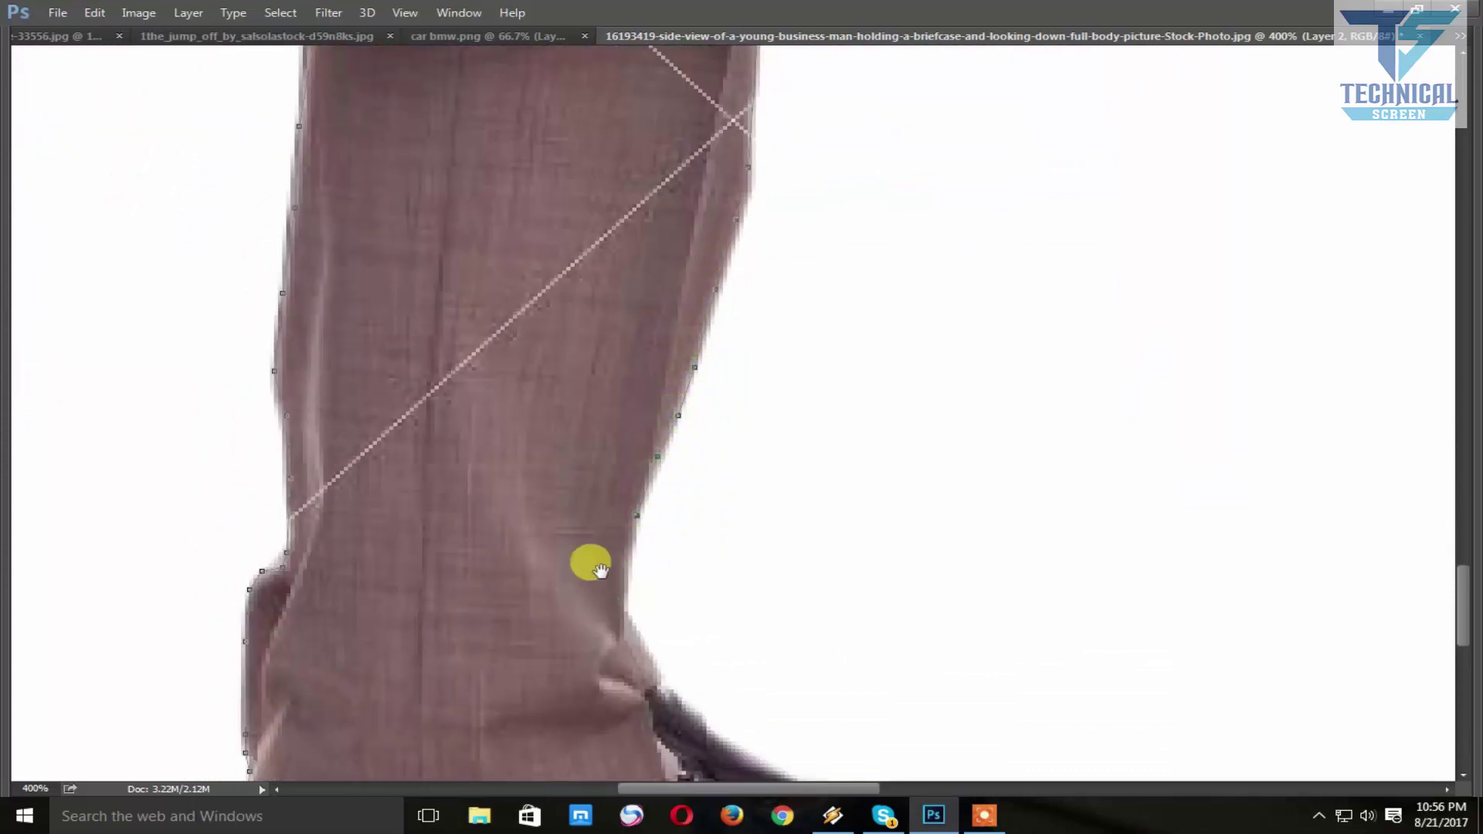
left_click_drag(606, 600, 556, 399)
- Finish the path around the shoe's top edge to the toe
left_click(585, 436)
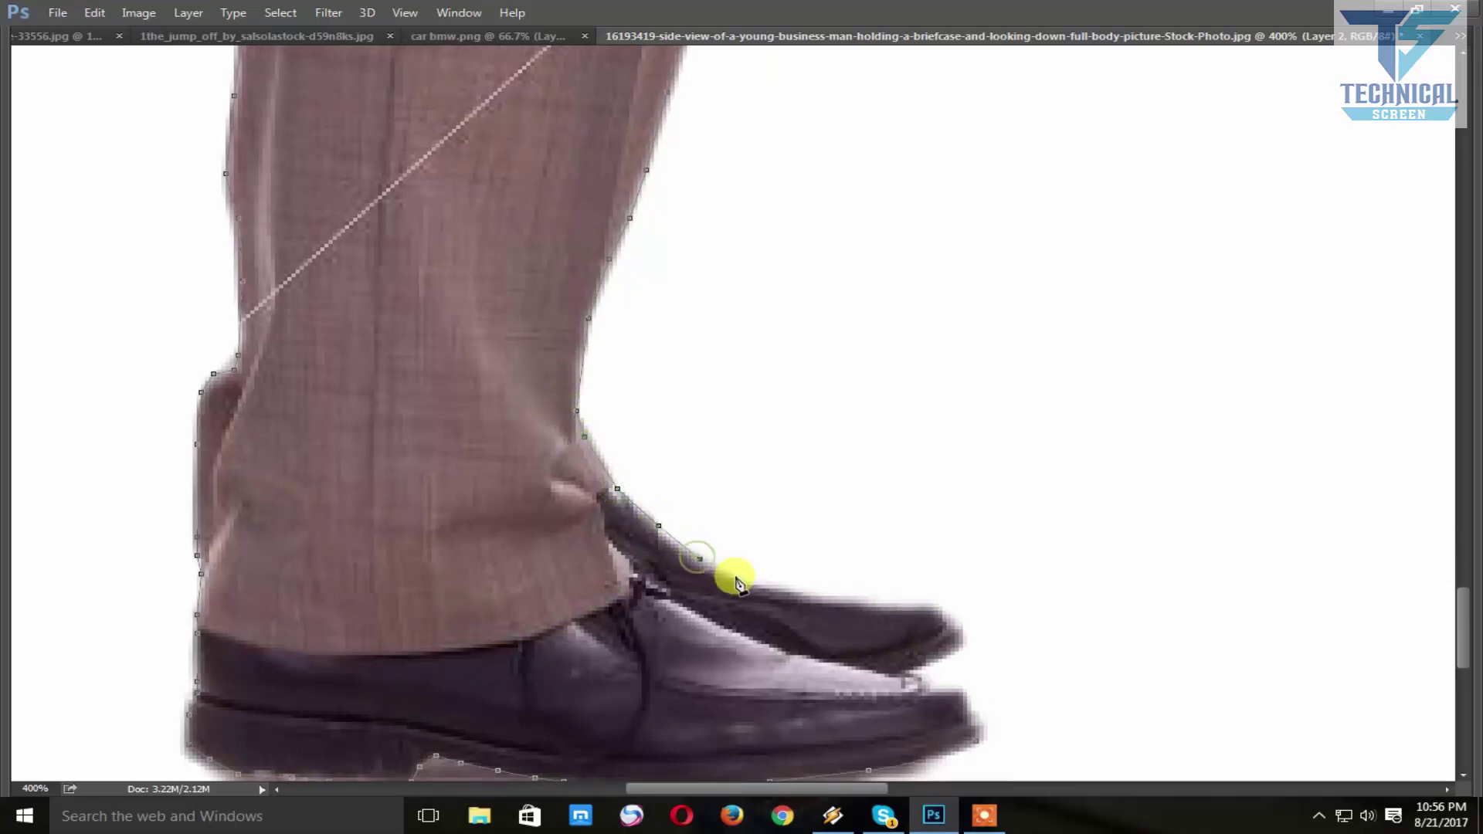
left_click(781, 591)
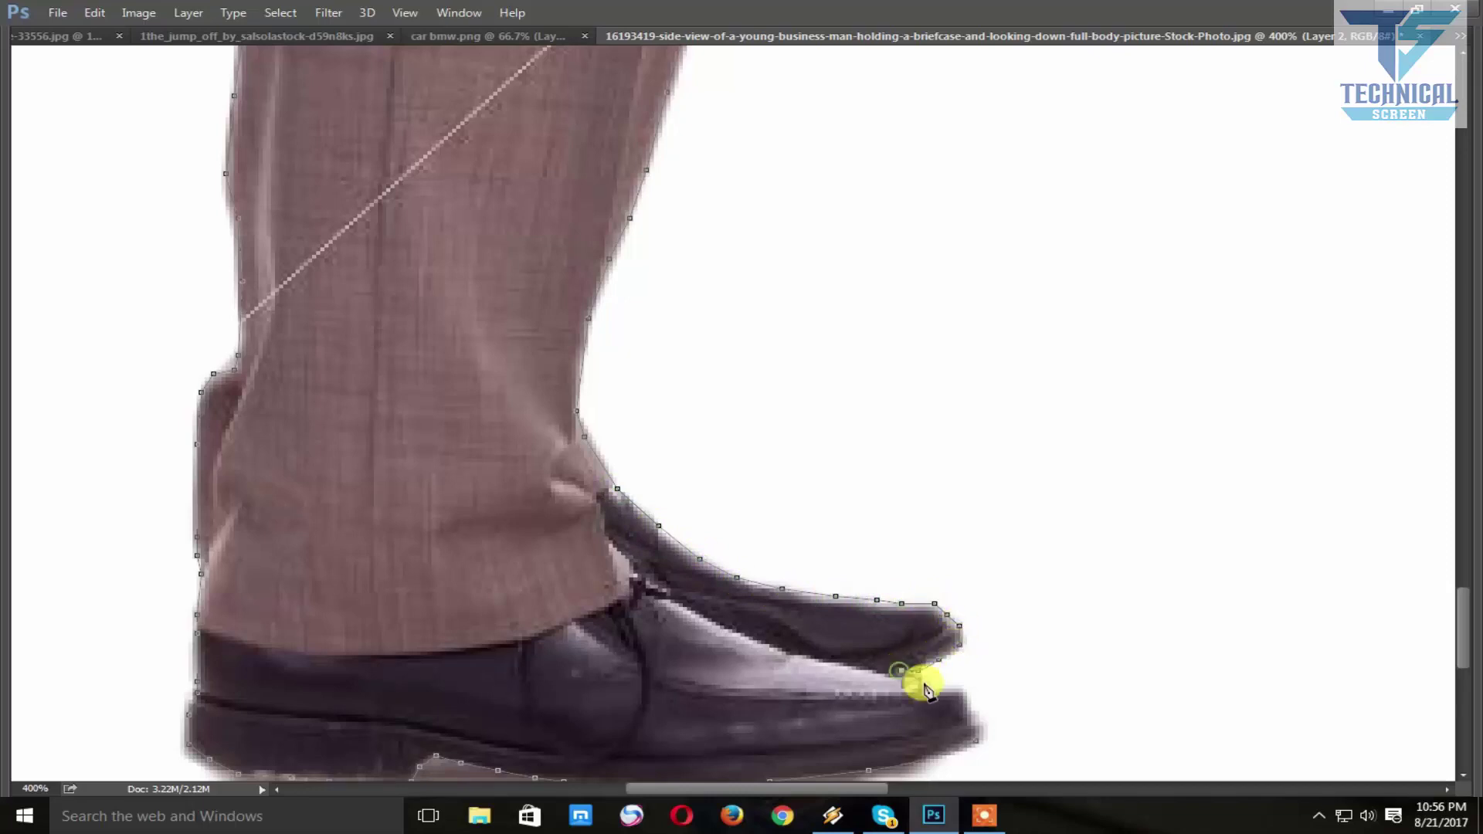
left_click_drag(955, 696, 896, 504)
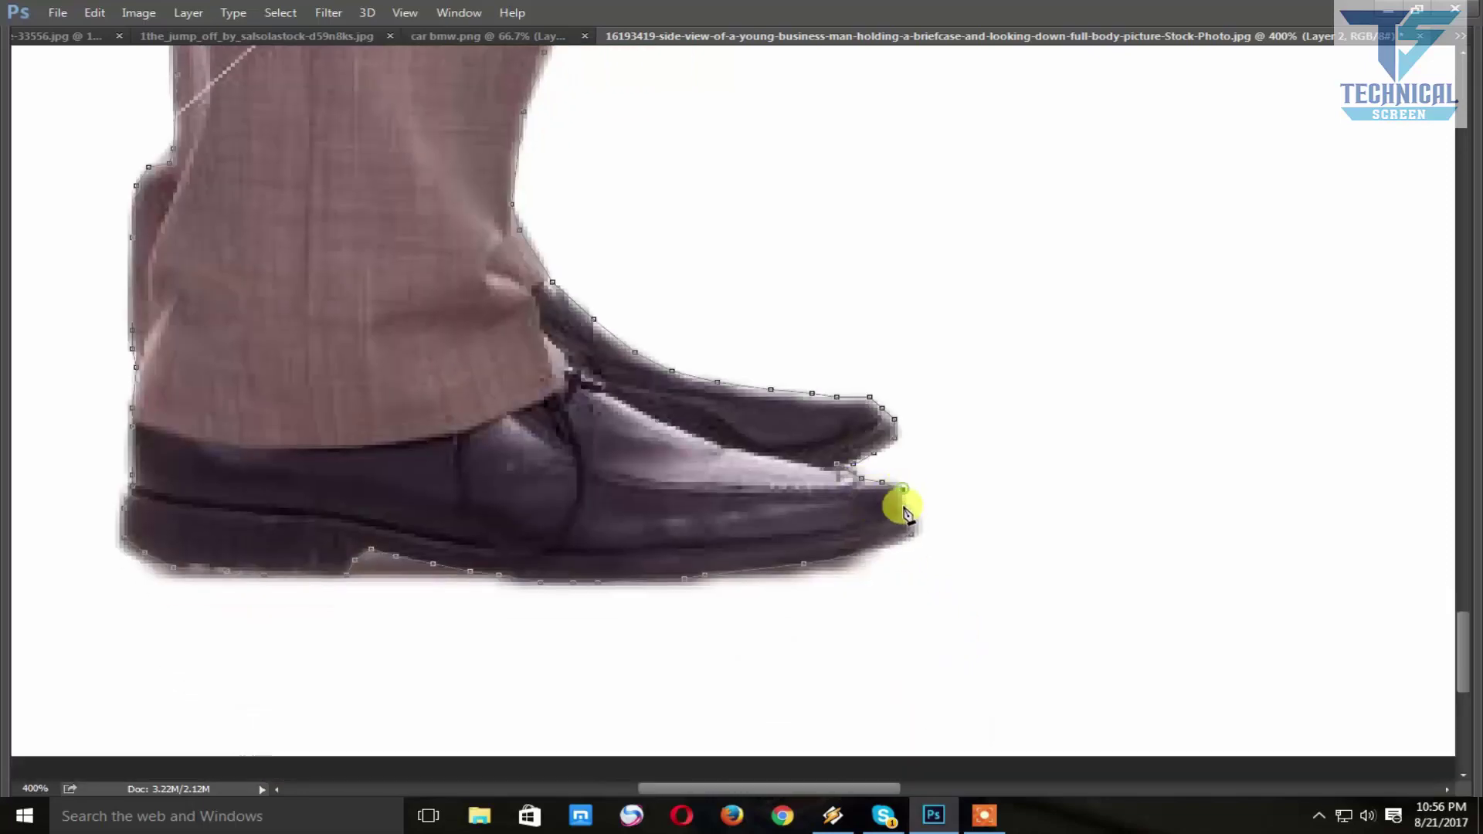
left_click(910, 533)
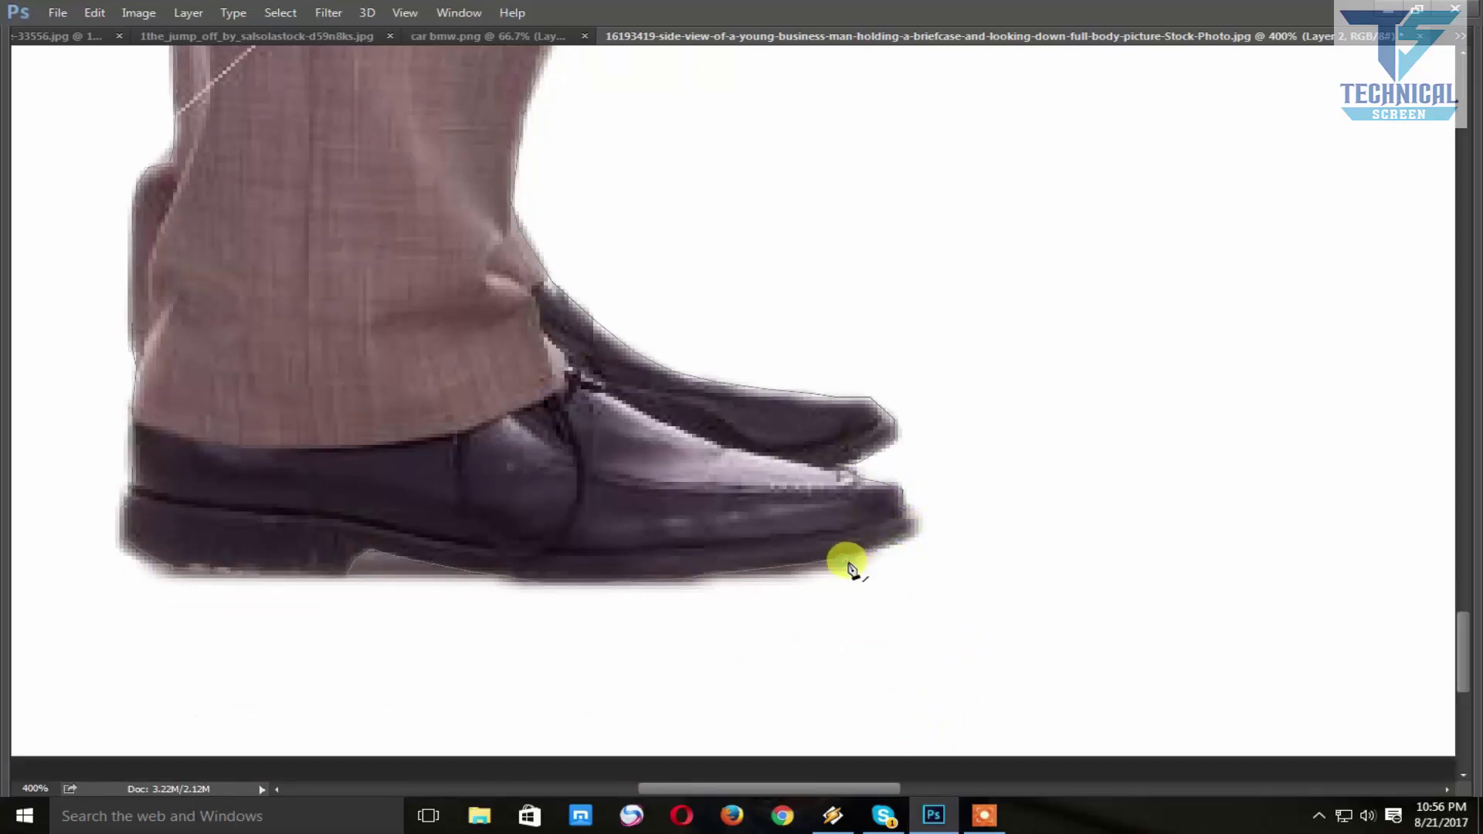
- Load the path as a selection, confirm Feather, and copy it onto Layer 3
key("ctrl+Return")
key("ctrl+0")
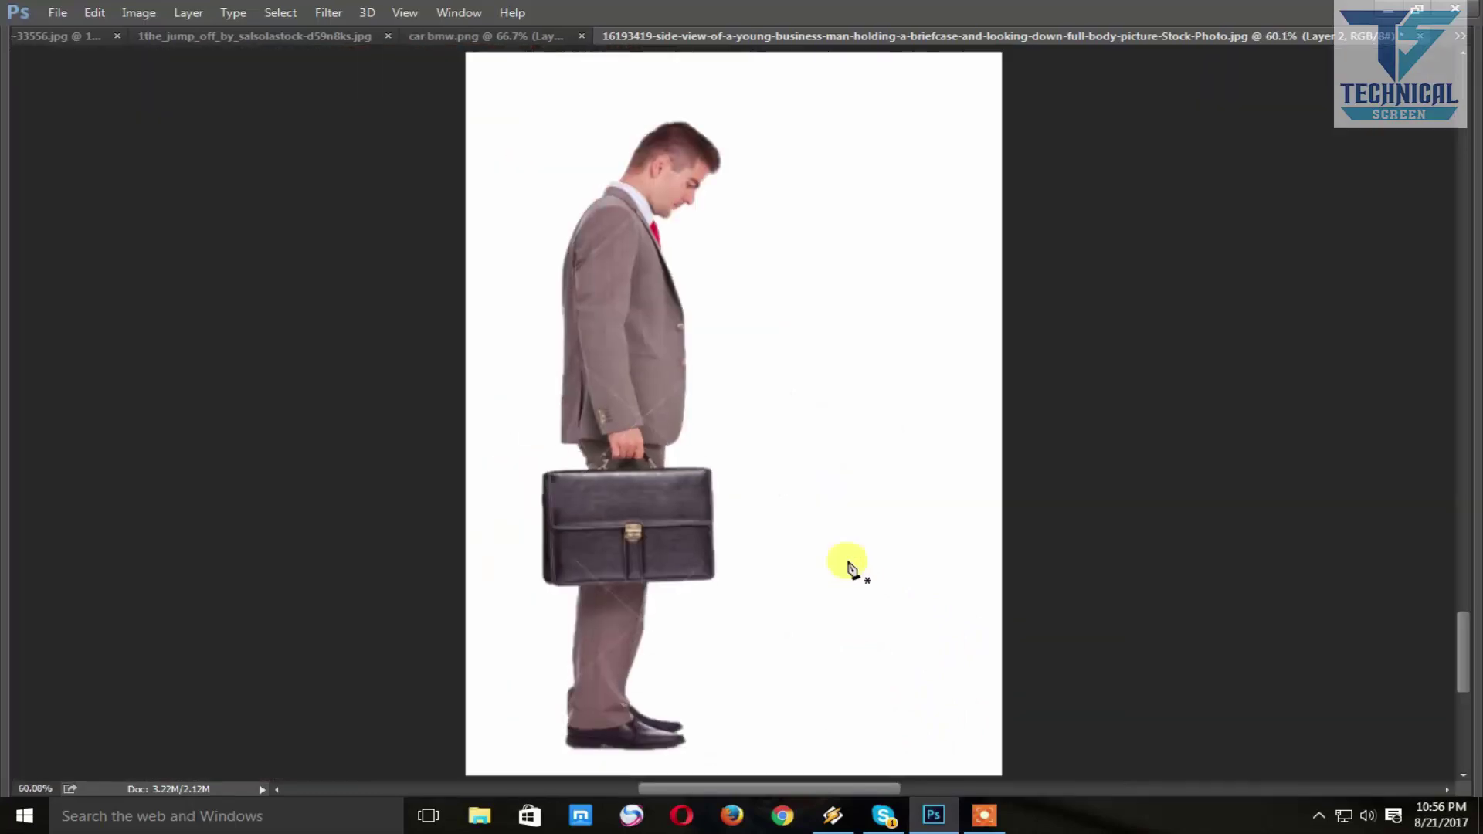
right_click(622, 341)
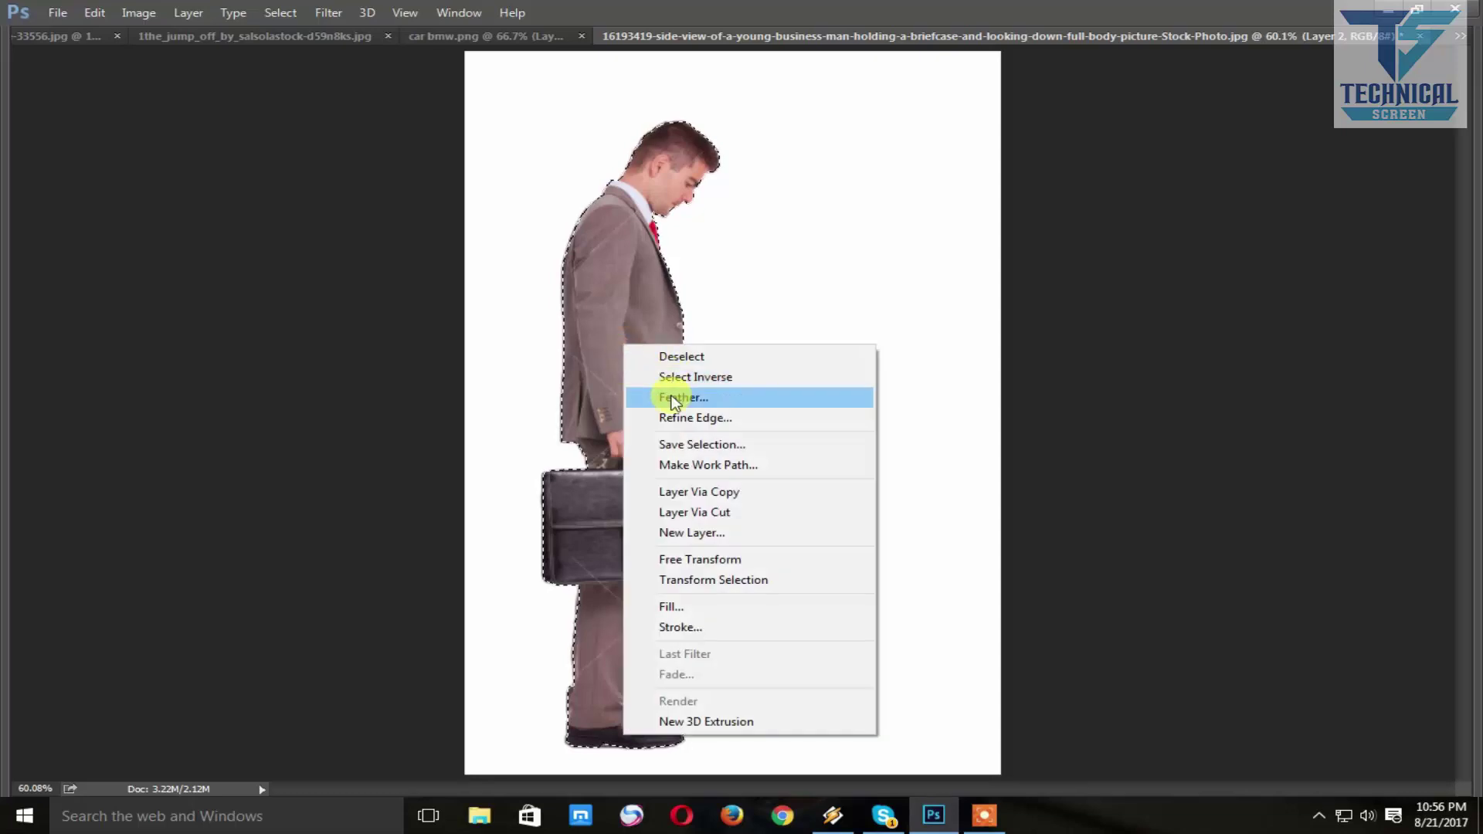
left_click(669, 398)
key("Return")
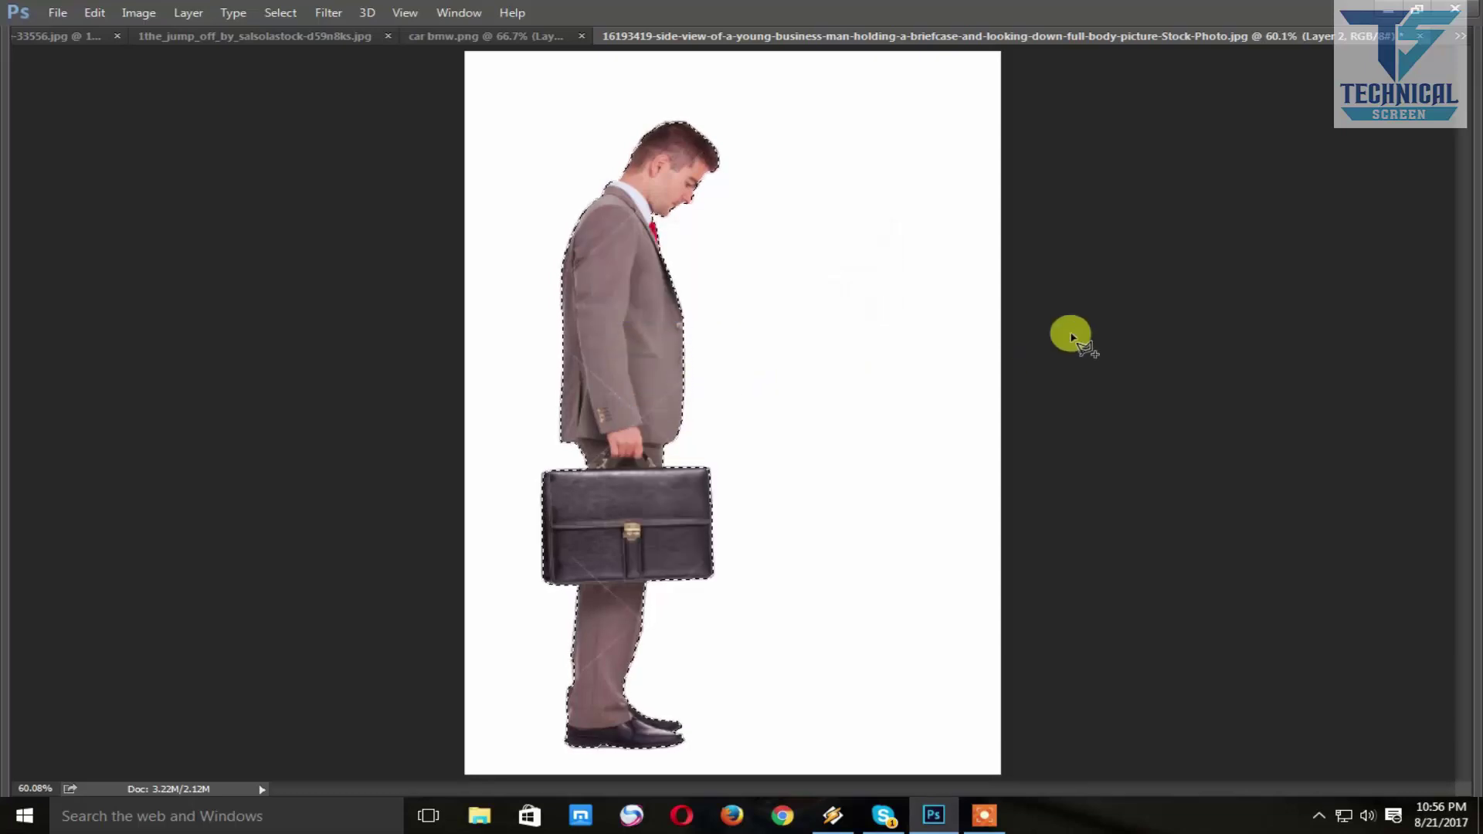
key("Tab")
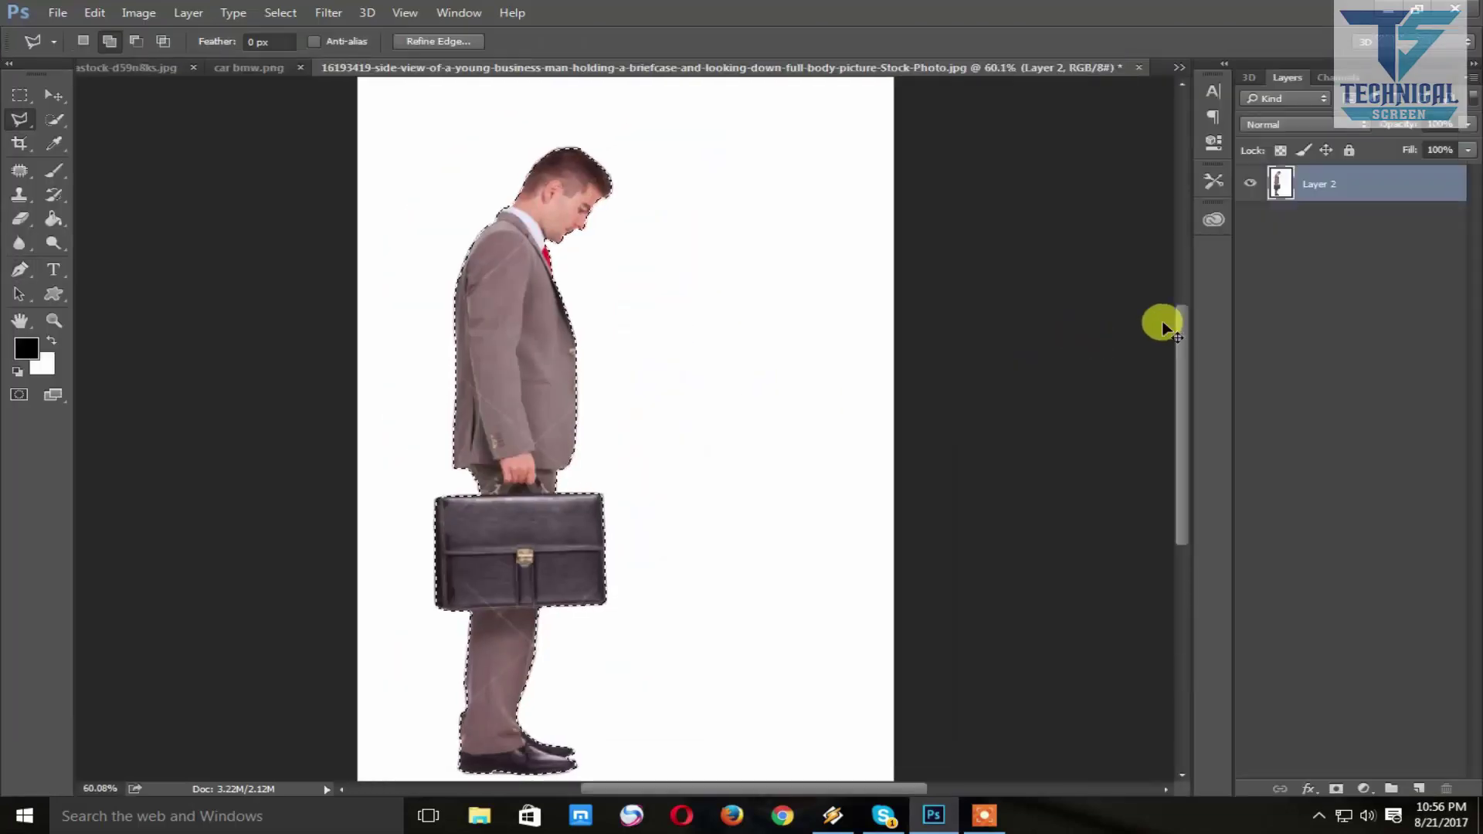
key("ctrl+j")
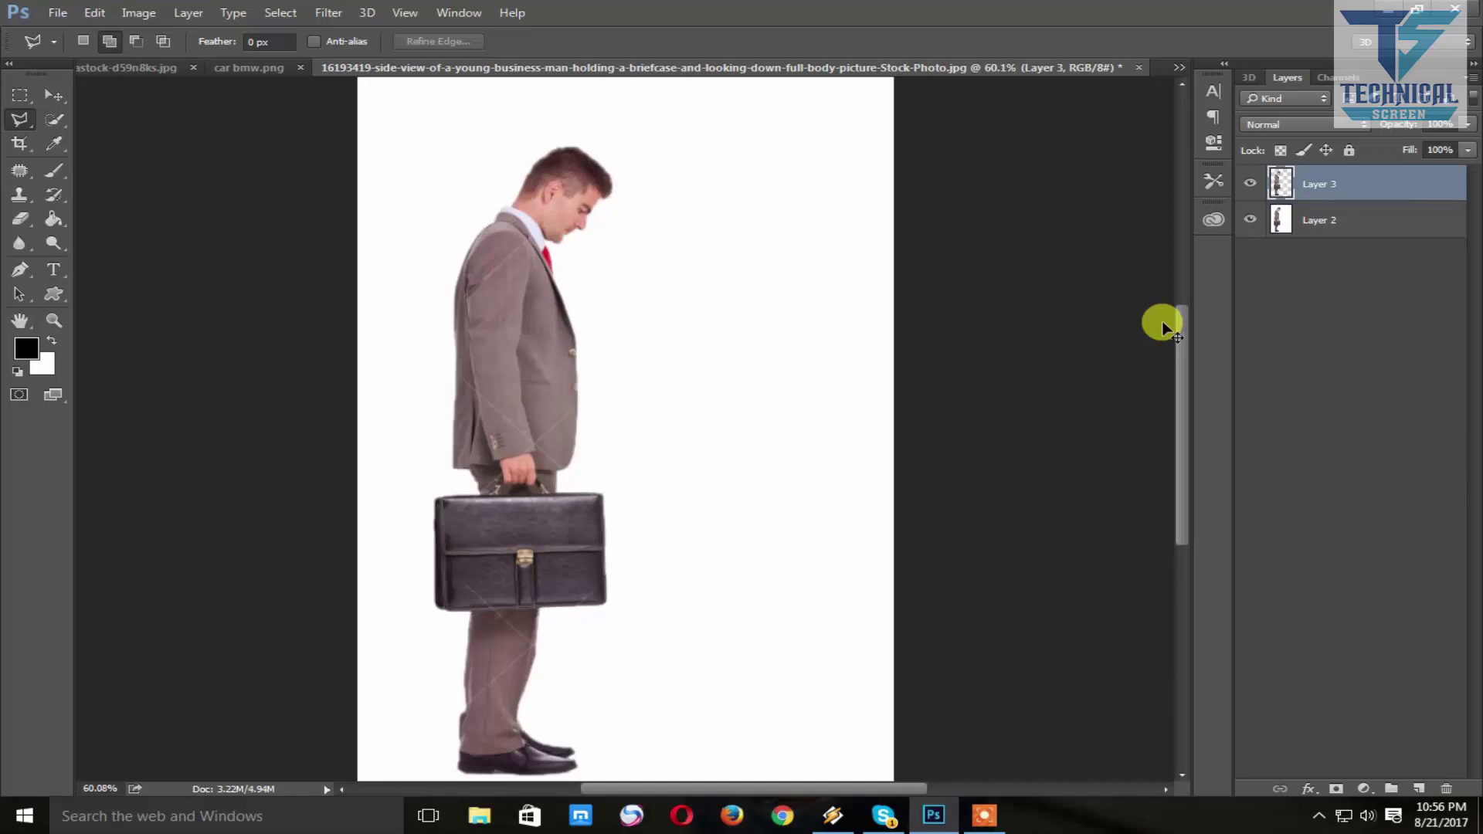
key("ctrl+plus")
key("ctrl+plus")
key("ctrl+plus")
key("ctrl+plus")
key("ctrl+plus")
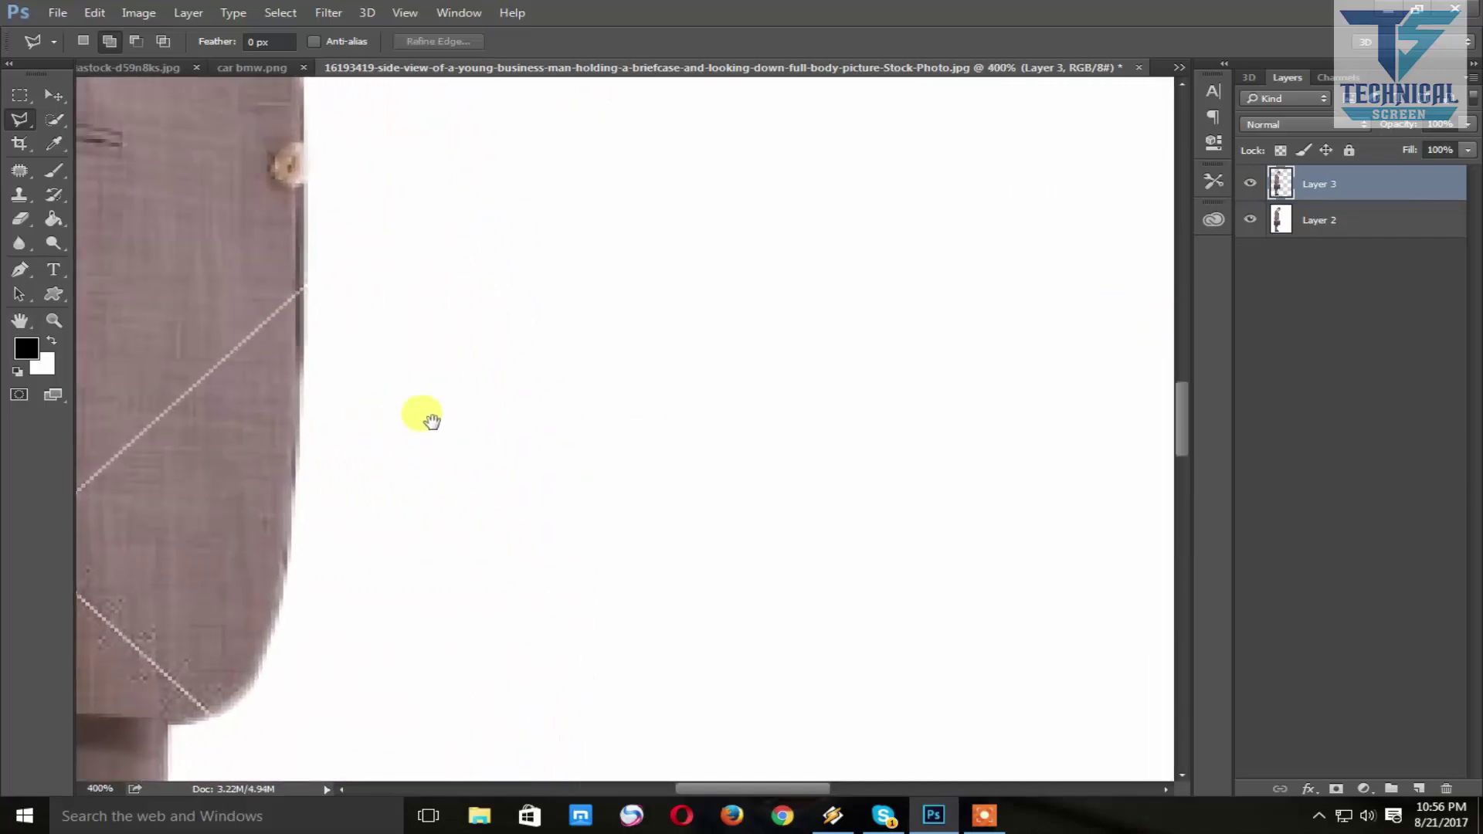
- Switch to the Patch tool and patch the first stretch of dotted line on the jacket
left_click_drag(431, 421, 735, 437)
left_click_drag(19, 175, 107, 206)
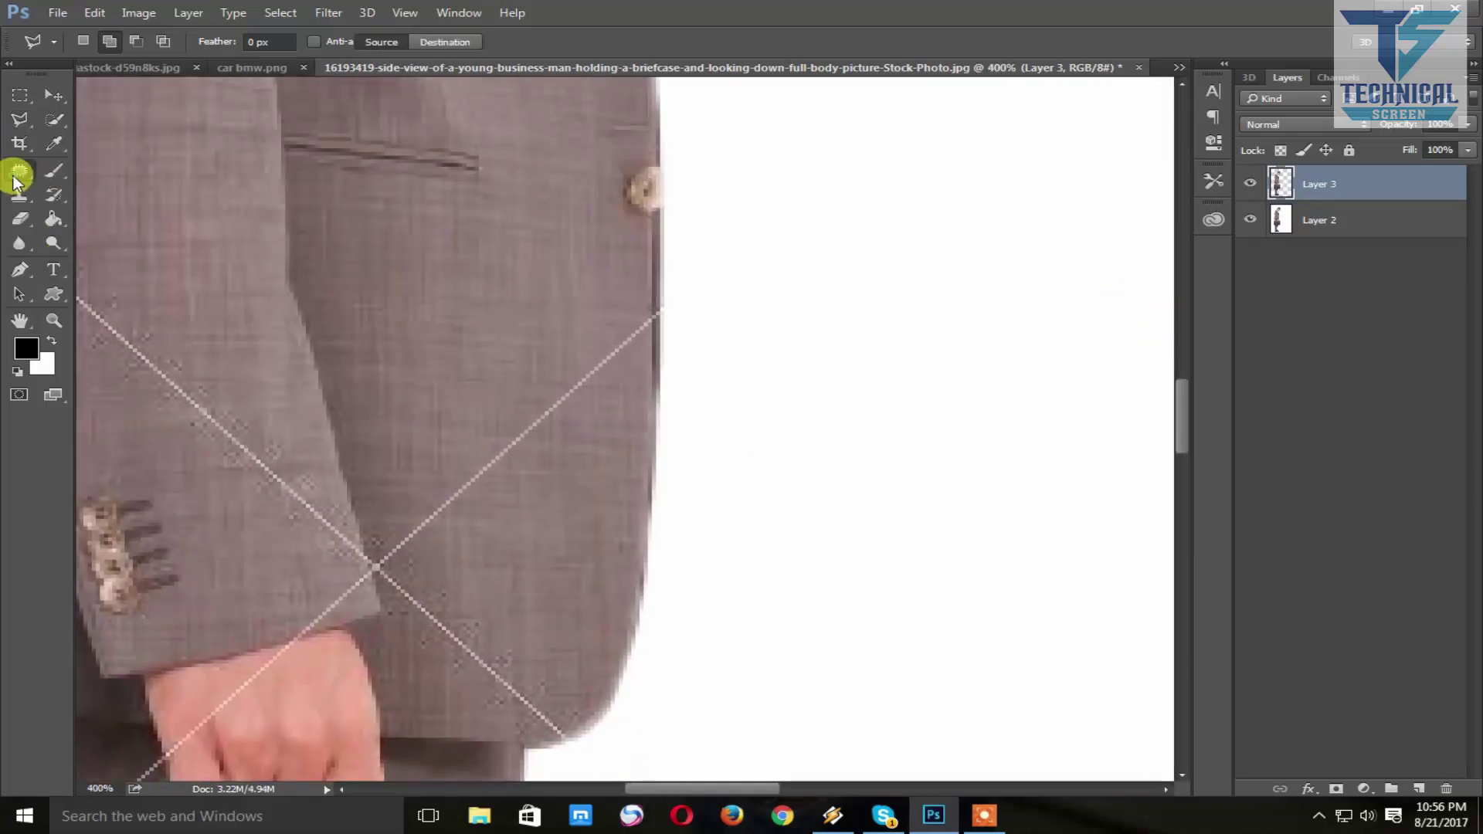
left_click(107, 206)
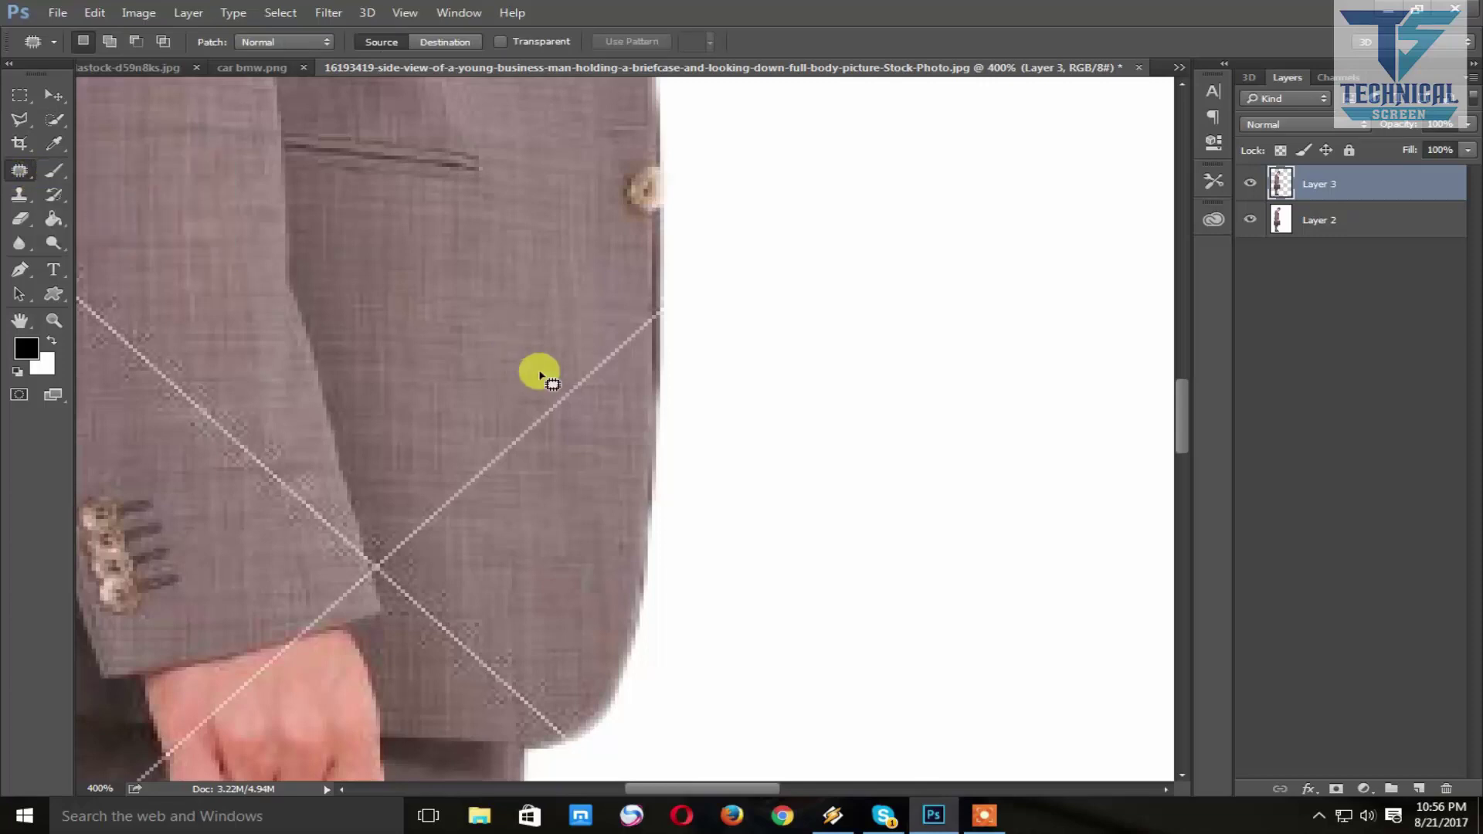
left_click_drag(652, 332, 429, 537)
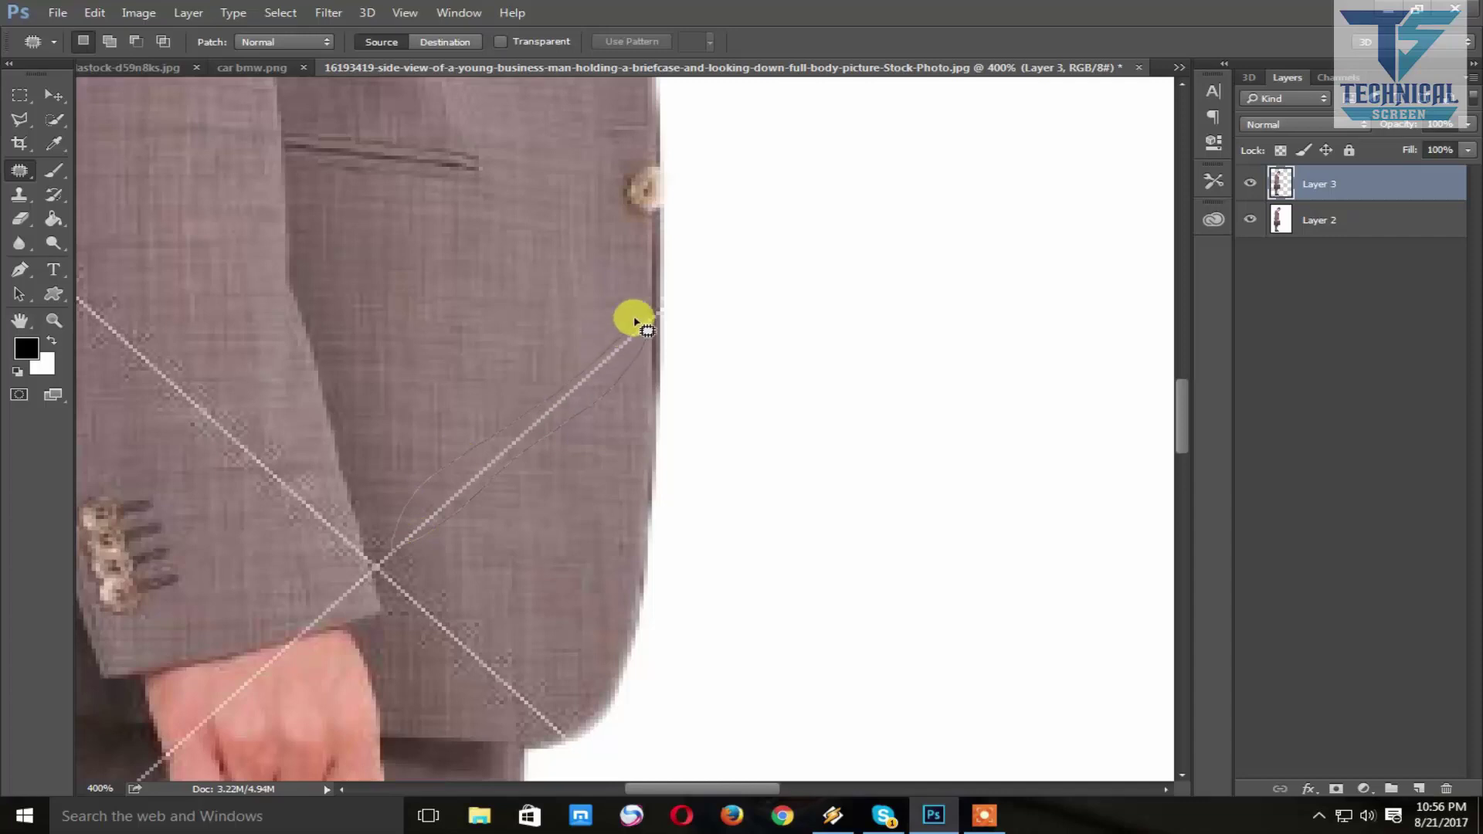
left_click_drag(393, 554, 645, 312)
left_click_drag(579, 377, 550, 321)
key("ctrl+d")
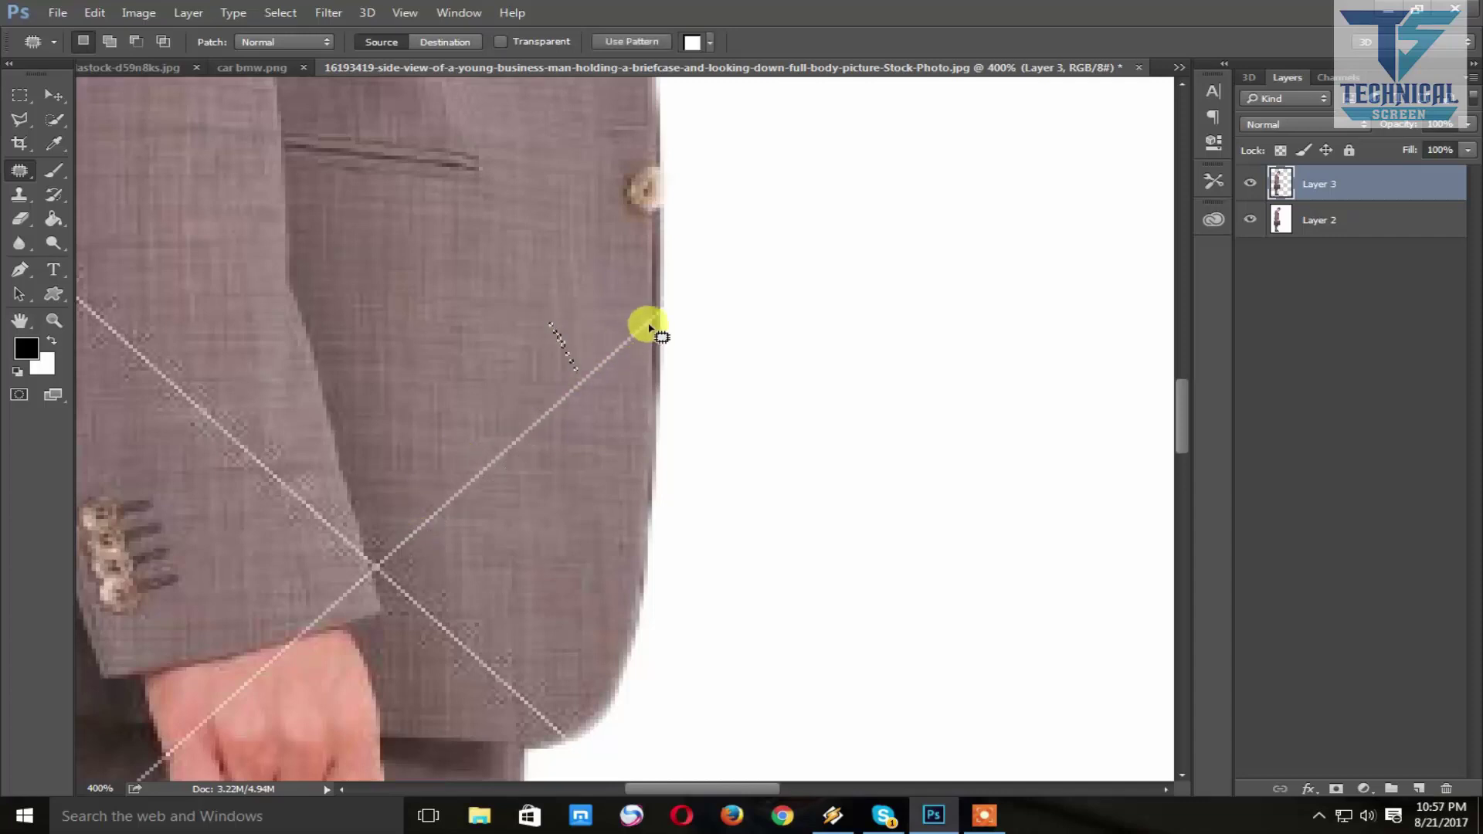
- Patch three more stretches of the jacket line with nearby clean fabric
mouse_move(394, 552)
left_mouse_down()
mouse_move(640, 352)
mouse_move(396, 551)
left_mouse_up()
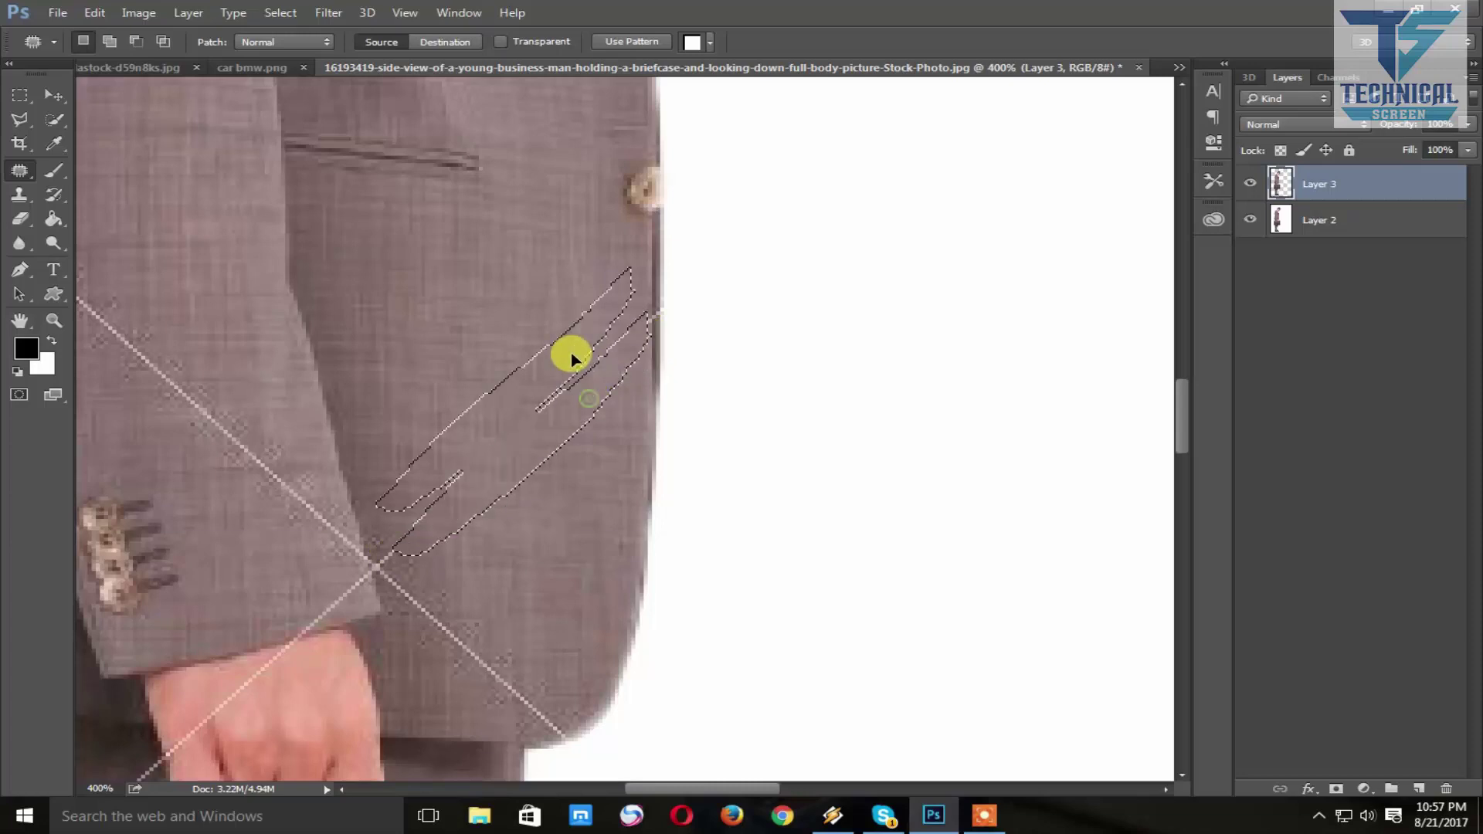
left_click_drag(442, 384, 542, 361)
mouse_move(576, 437)
left_mouse_down()
mouse_move(639, 492)
mouse_move(670, 418)
left_mouse_up()
key("ctrl+d")
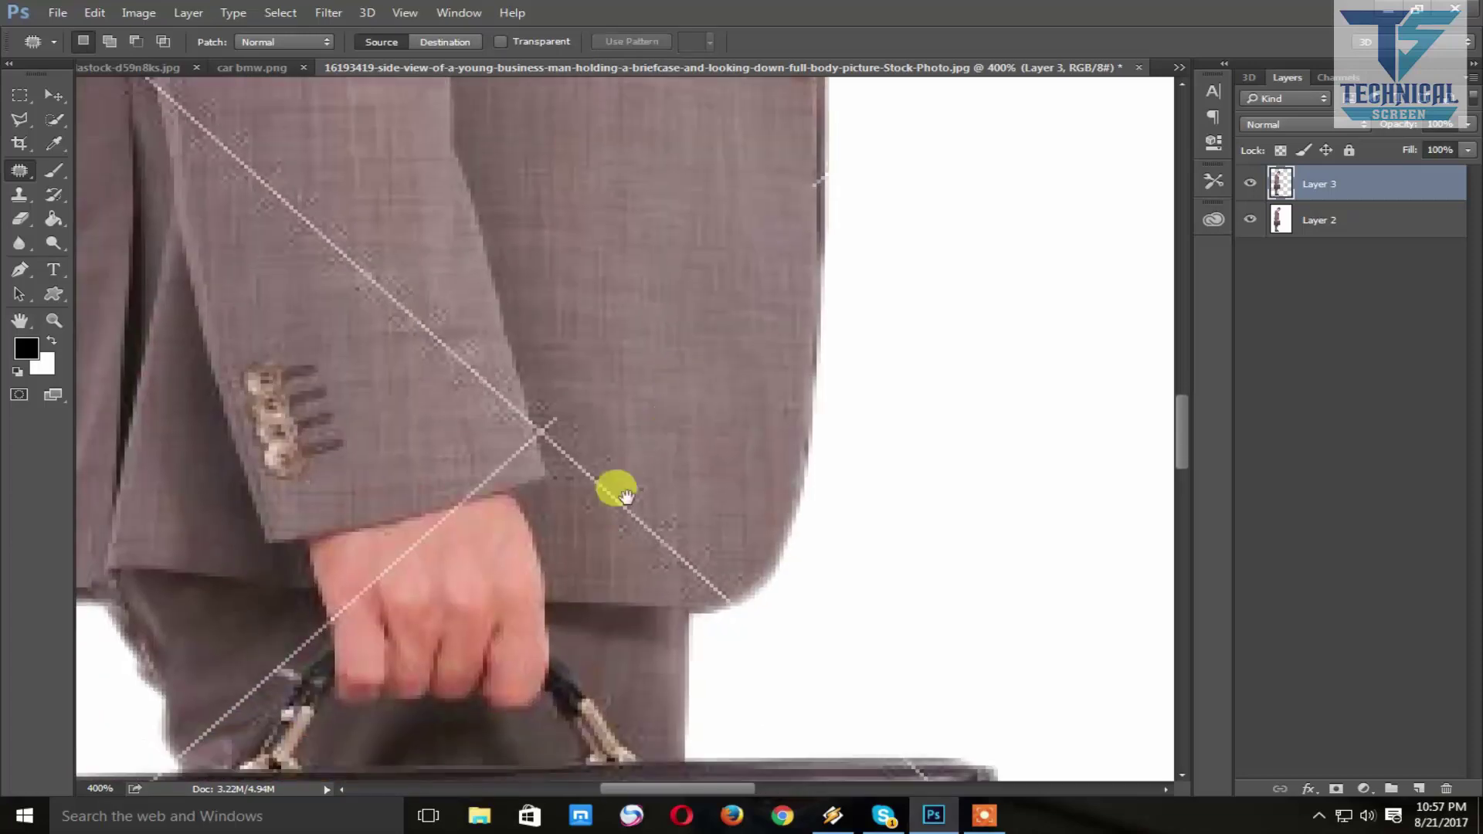
mouse_move(548, 458)
left_mouse_down()
mouse_move(704, 590)
mouse_move(556, 430)
left_mouse_up()
left_click_drag(606, 486, 646, 439)
scroll(464, 348, "up", 1)
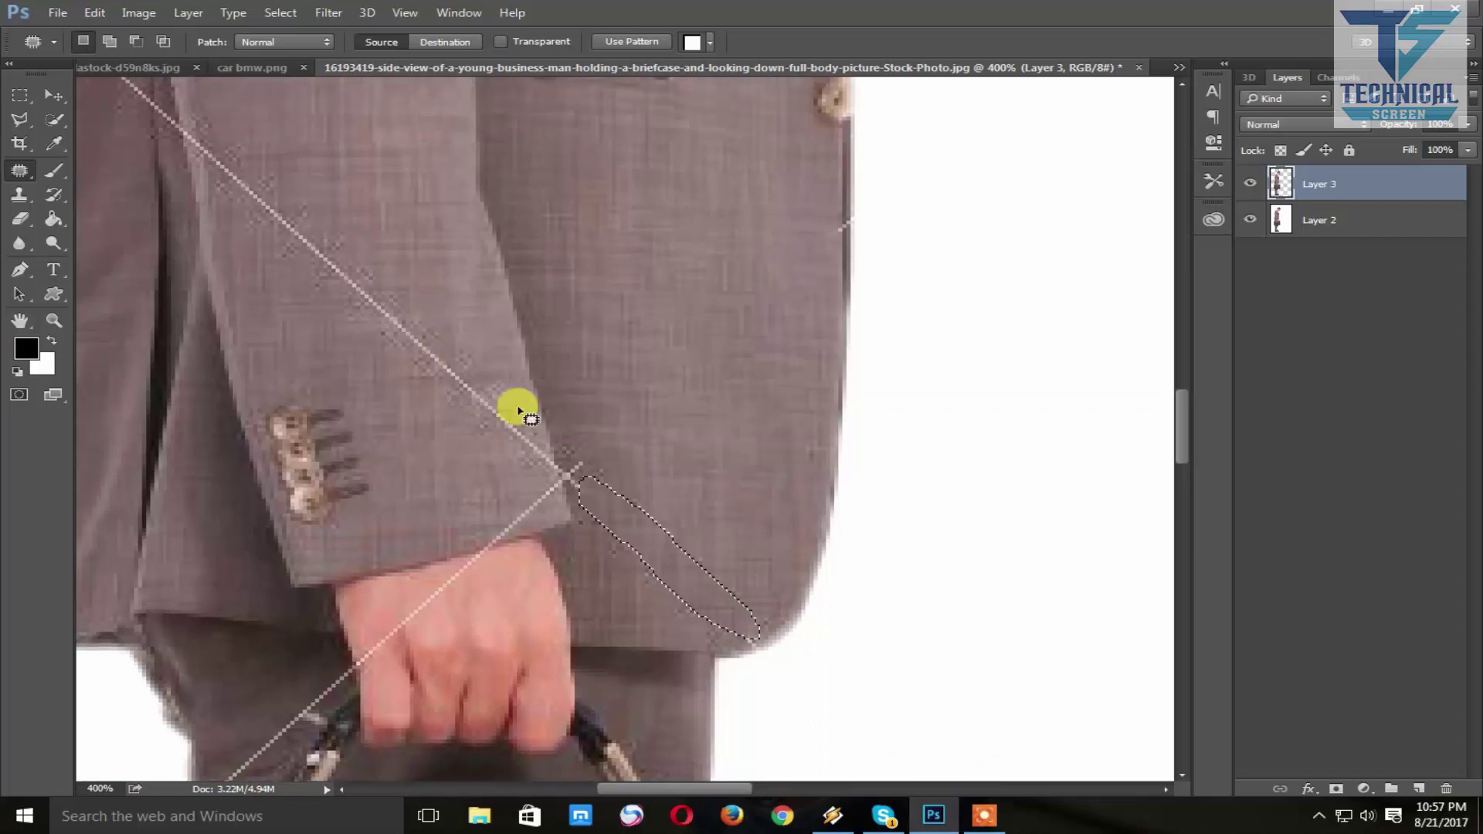
key("ctrl+d")
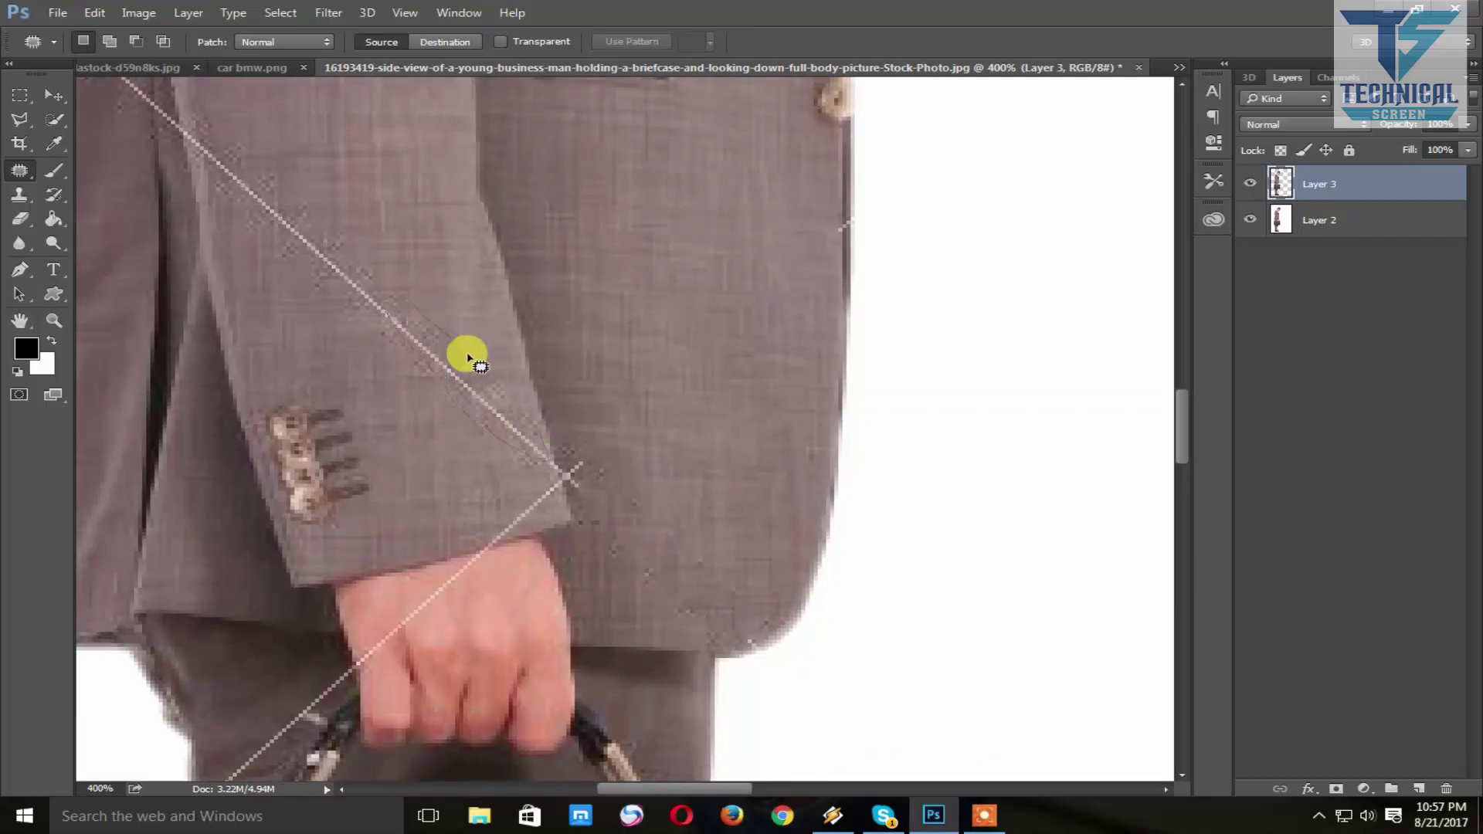
left_click_drag(547, 465, 544, 459)
left_click_drag(466, 379, 464, 454)
scroll(451, 463, "up", 2)
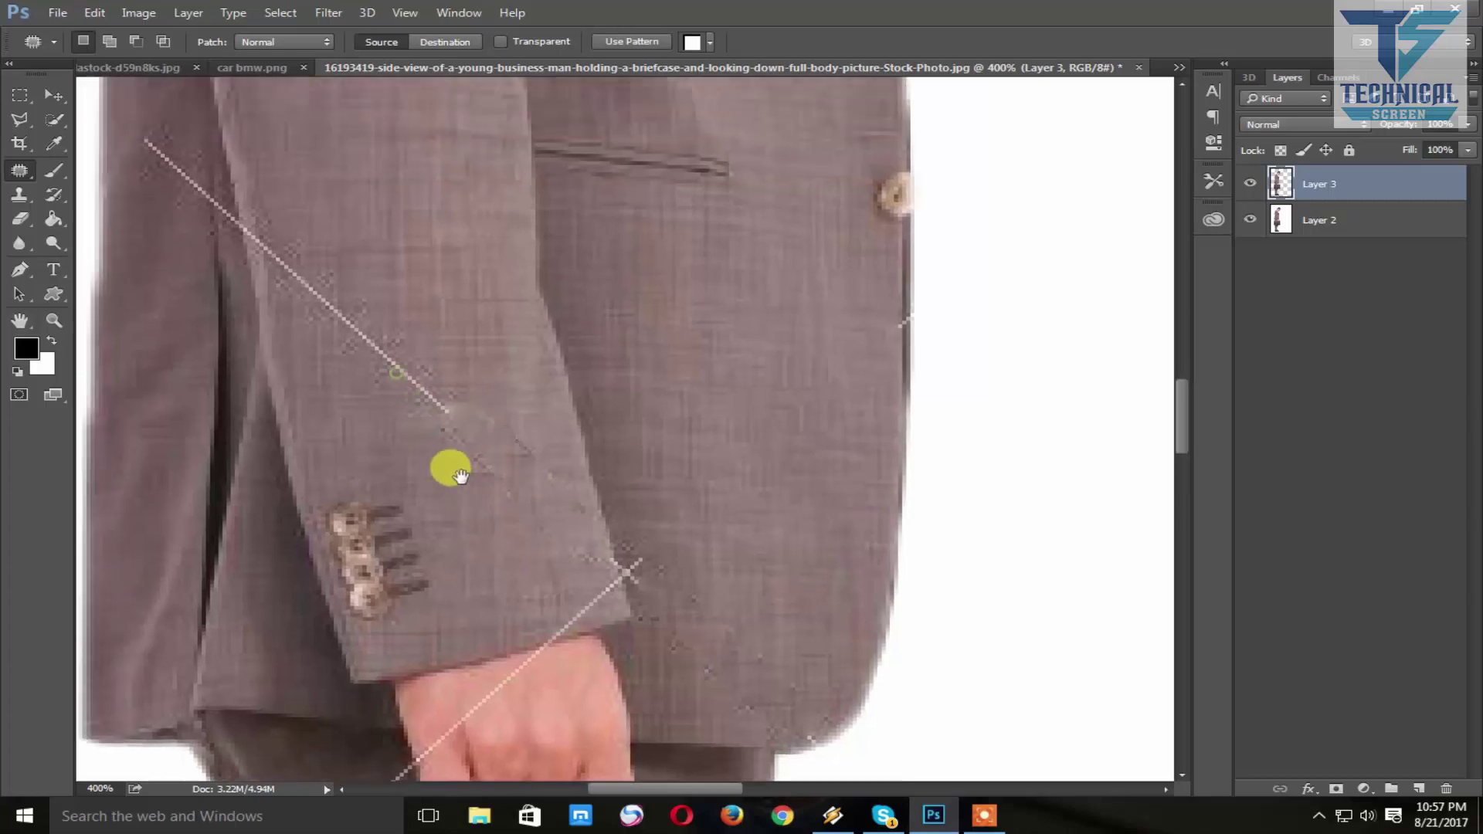
key("ctrl+d")
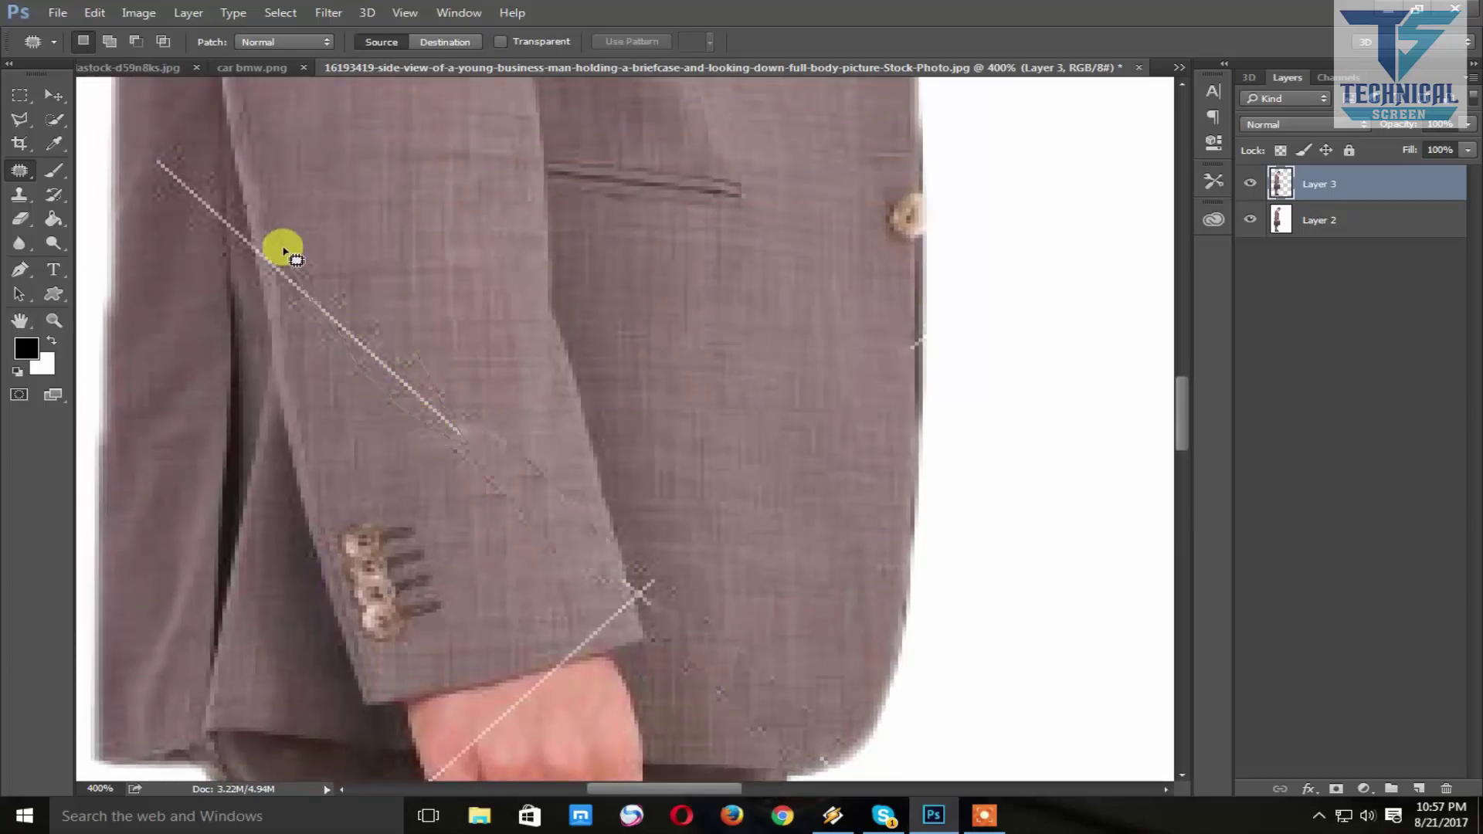
- Patch away the remaining sleeve line and the line along the lapel edge
left_click_drag(284, 251, 601, 504)
left_click(532, 406)
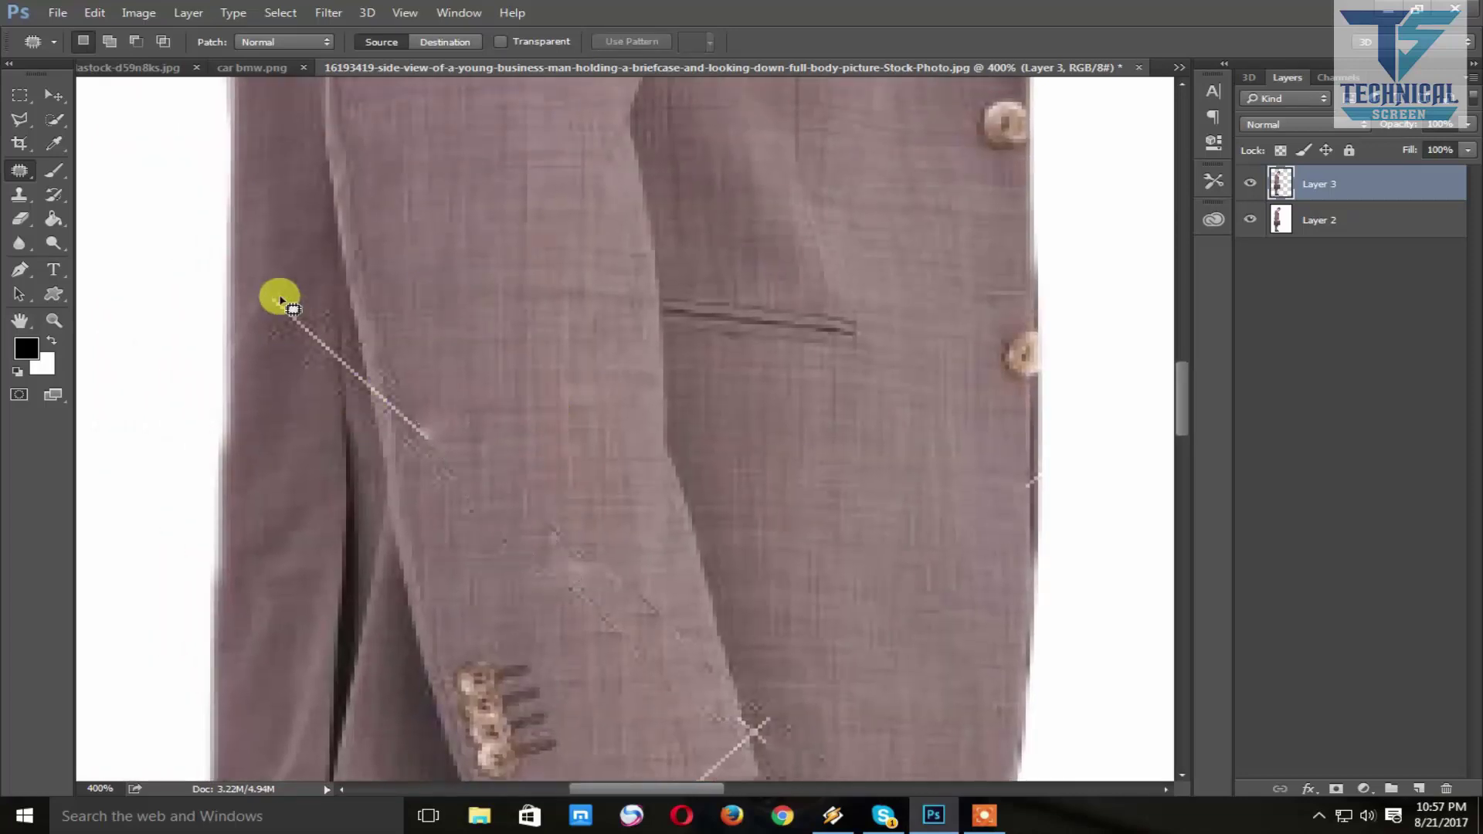
left_click_drag(286, 289, 357, 374)
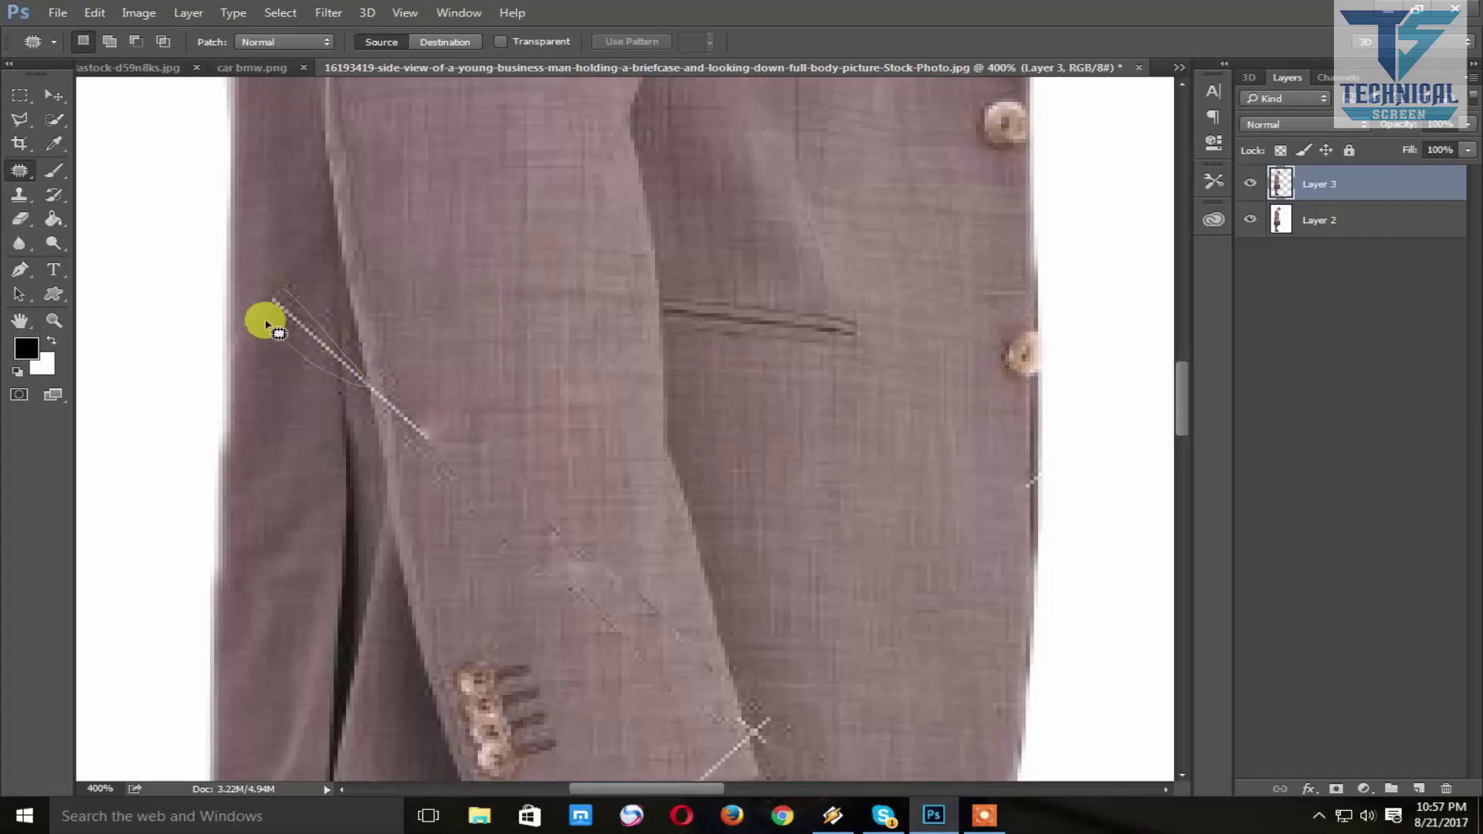
left_click_drag(368, 389, 368, 384)
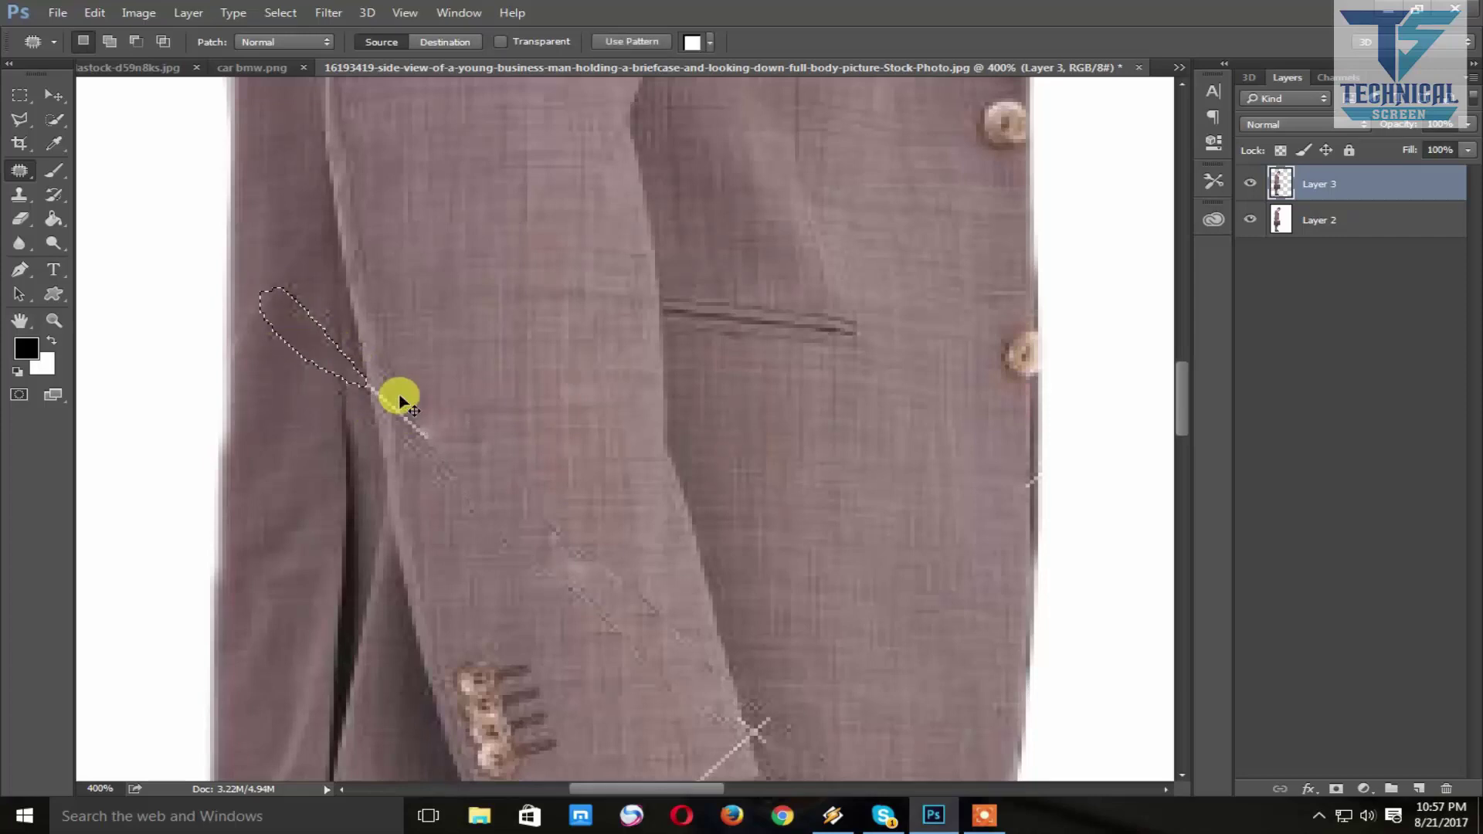
left_click(376, 381)
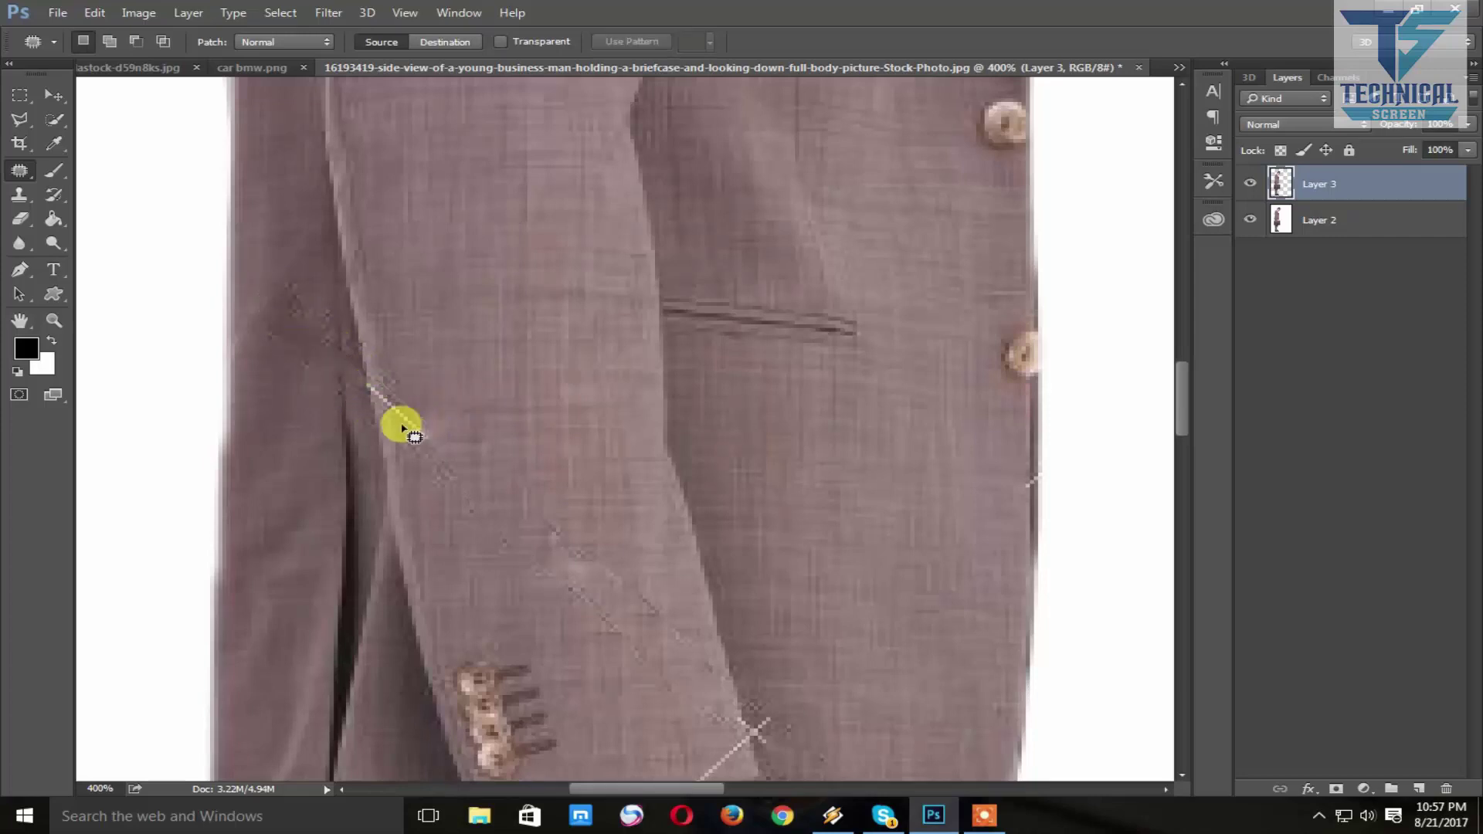
left_click_drag(402, 429, 464, 401)
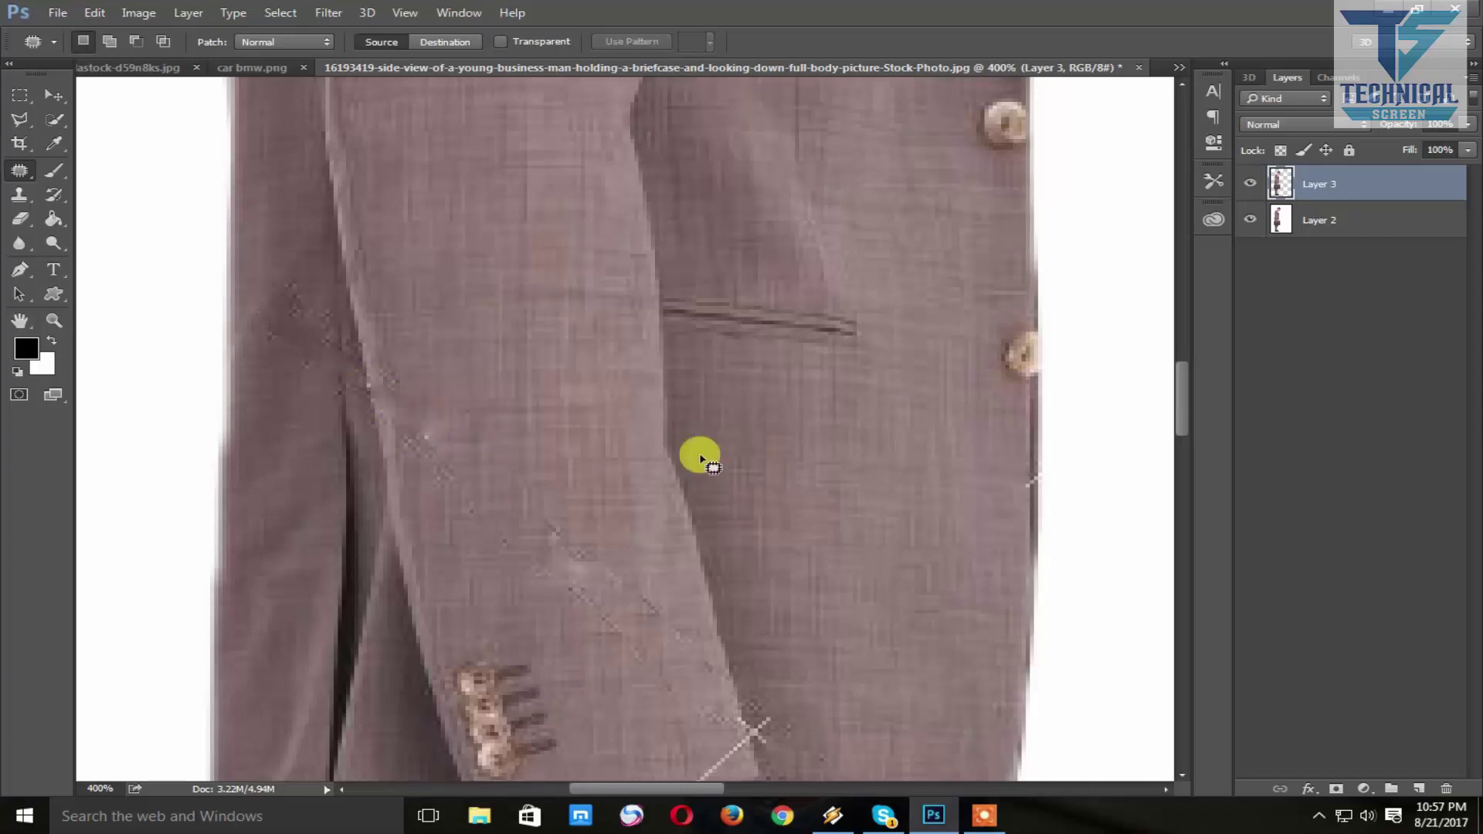
left_click_drag(628, 578, 579, 448)
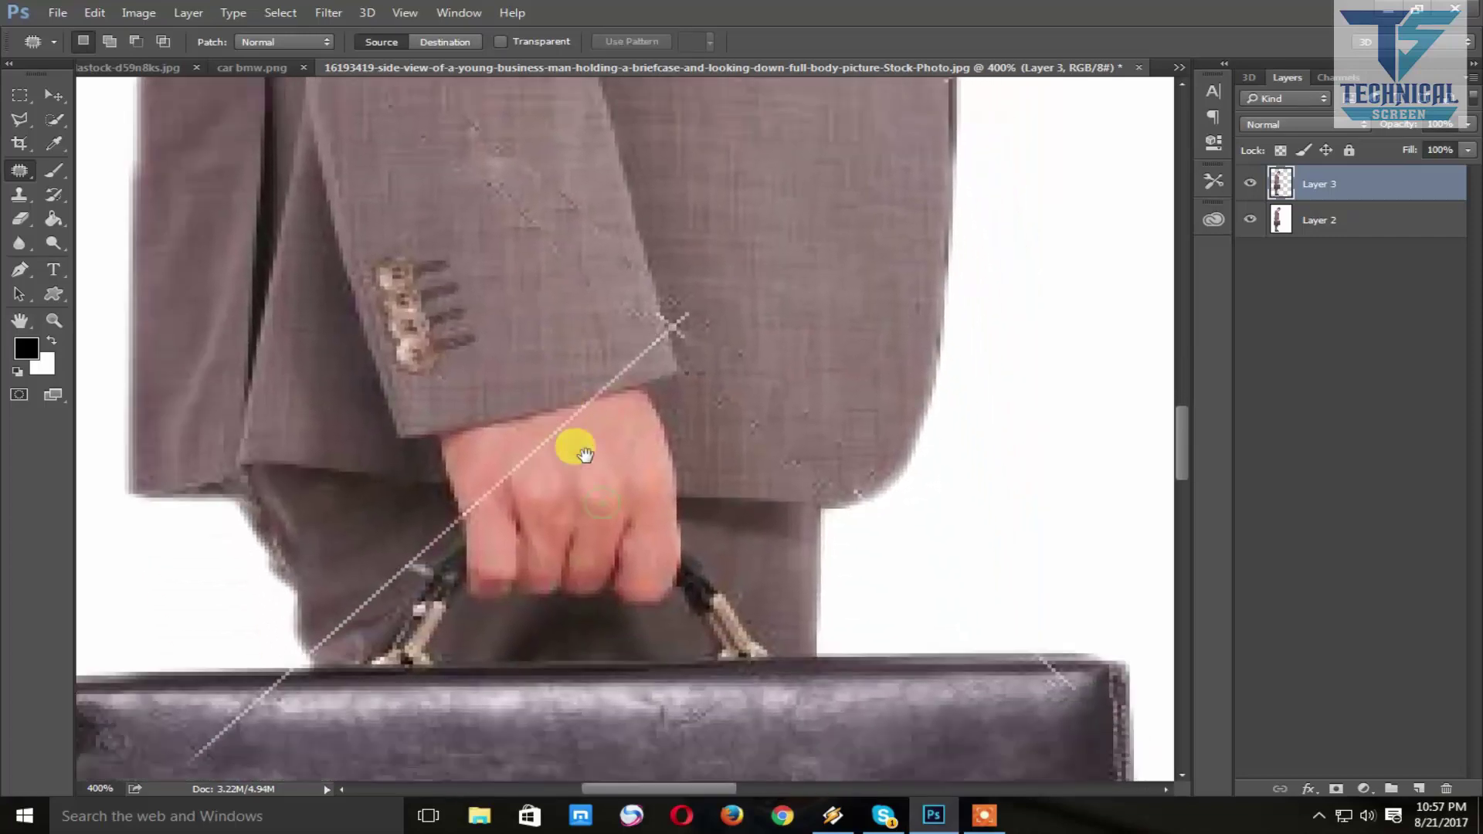
- Patch out the line near the briefcase handle, across the wrist, on the hand and at the cuff
mouse_move(442, 522)
left_mouse_down()
mouse_move(380, 611)
mouse_move(438, 533)
mouse_move(426, 516)
left_mouse_up()
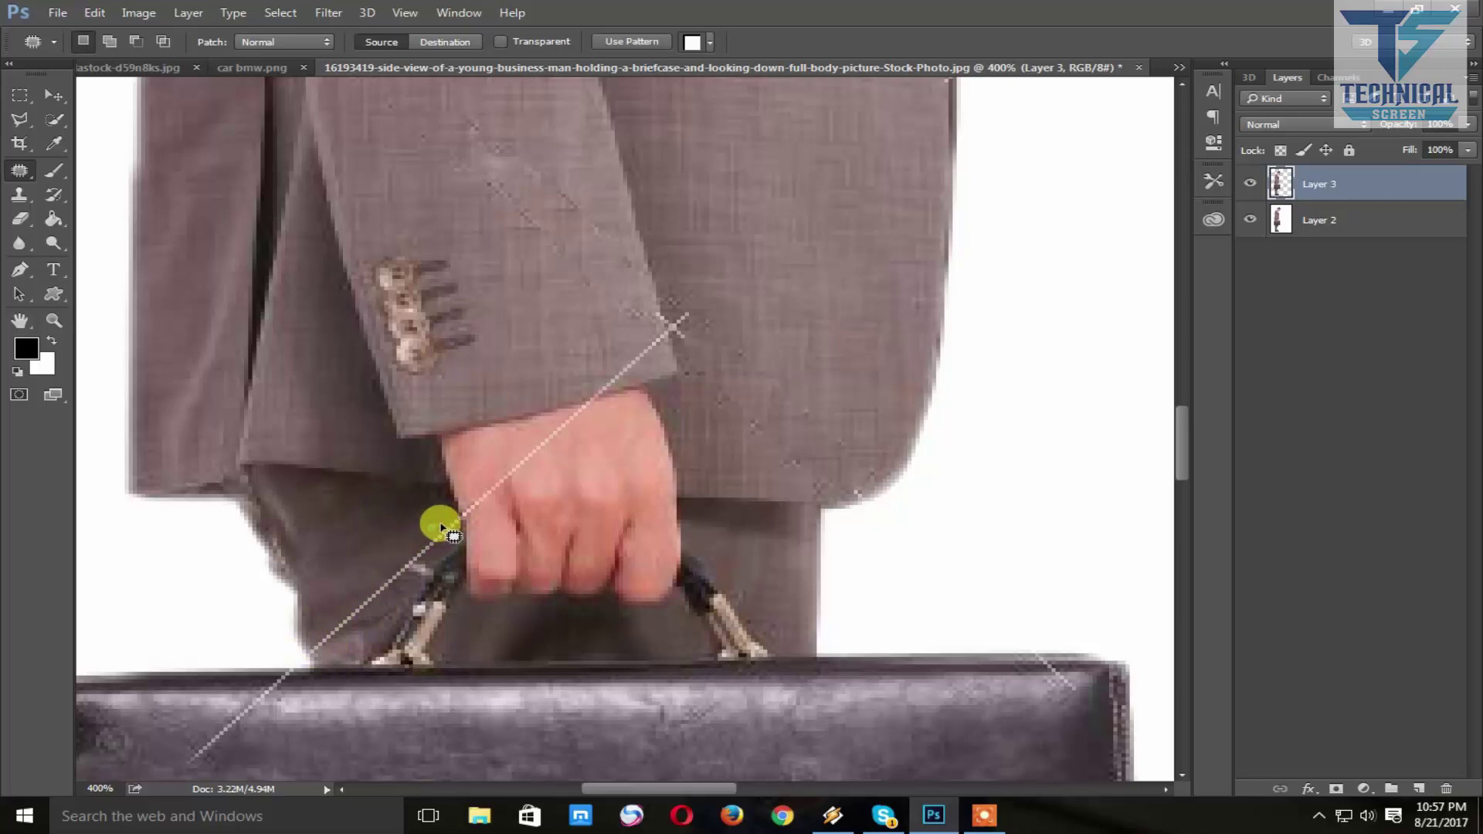
mouse_move(426, 516)
left_mouse_down()
mouse_move(386, 605)
mouse_move(325, 646)
mouse_move(392, 547)
mouse_move(434, 558)
mouse_move(497, 537)
left_mouse_up()
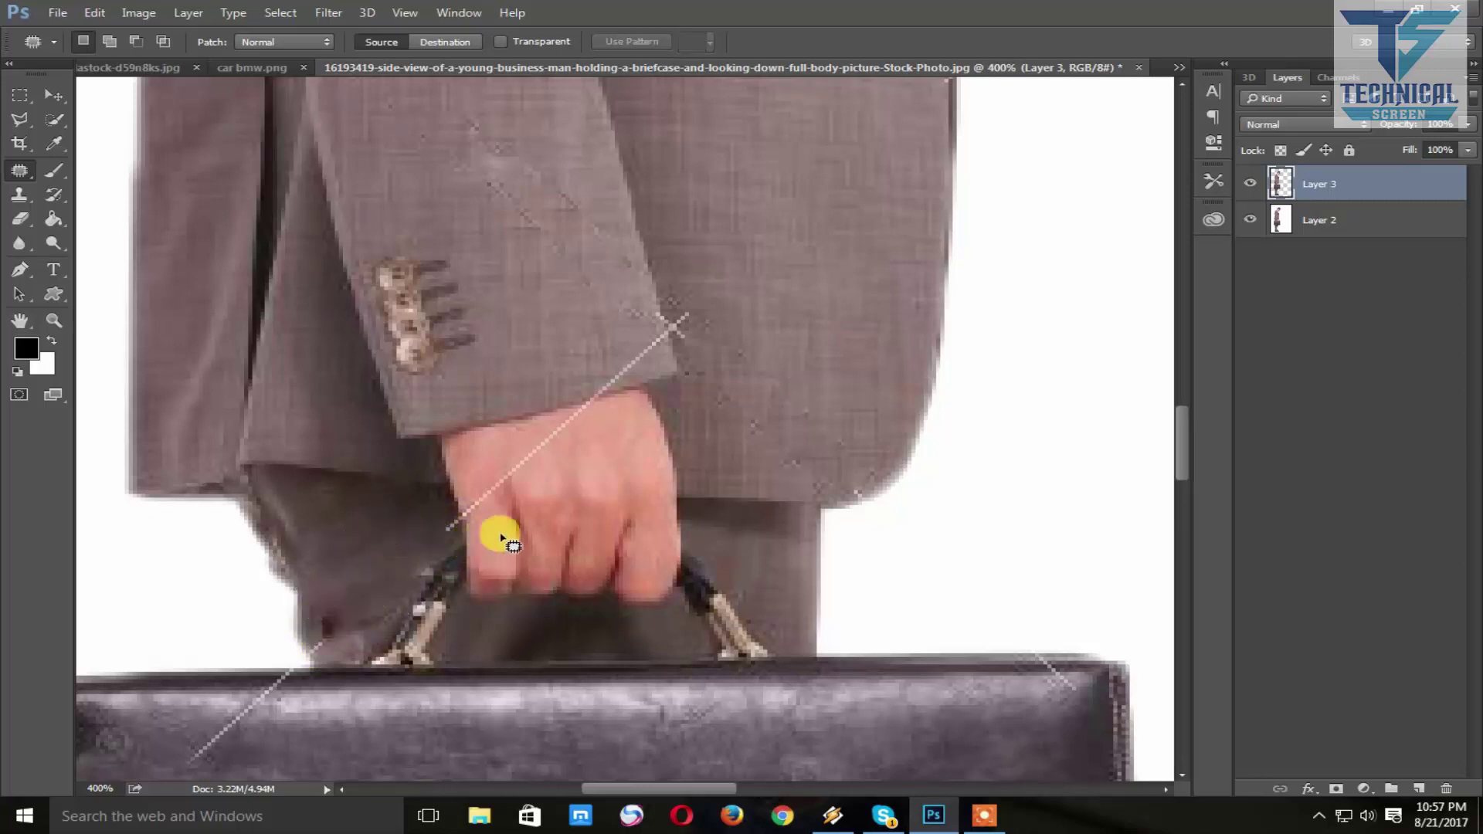
mouse_move(585, 415)
left_mouse_down()
mouse_move(538, 470)
mouse_move(568, 421)
left_mouse_up()
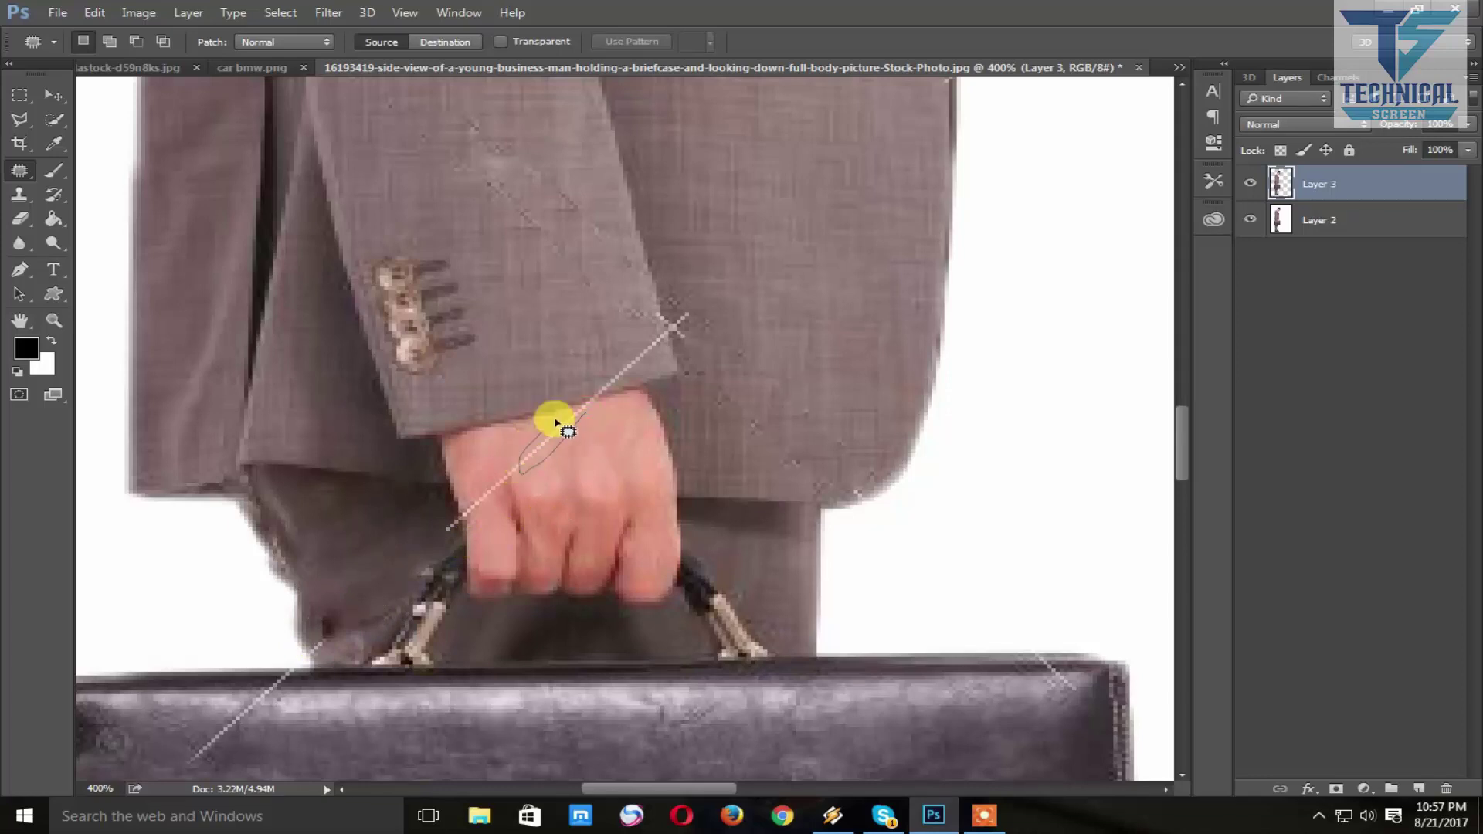
mouse_move(659, 345)
left_mouse_down()
mouse_move(623, 384)
mouse_move(580, 341)
left_mouse_up()
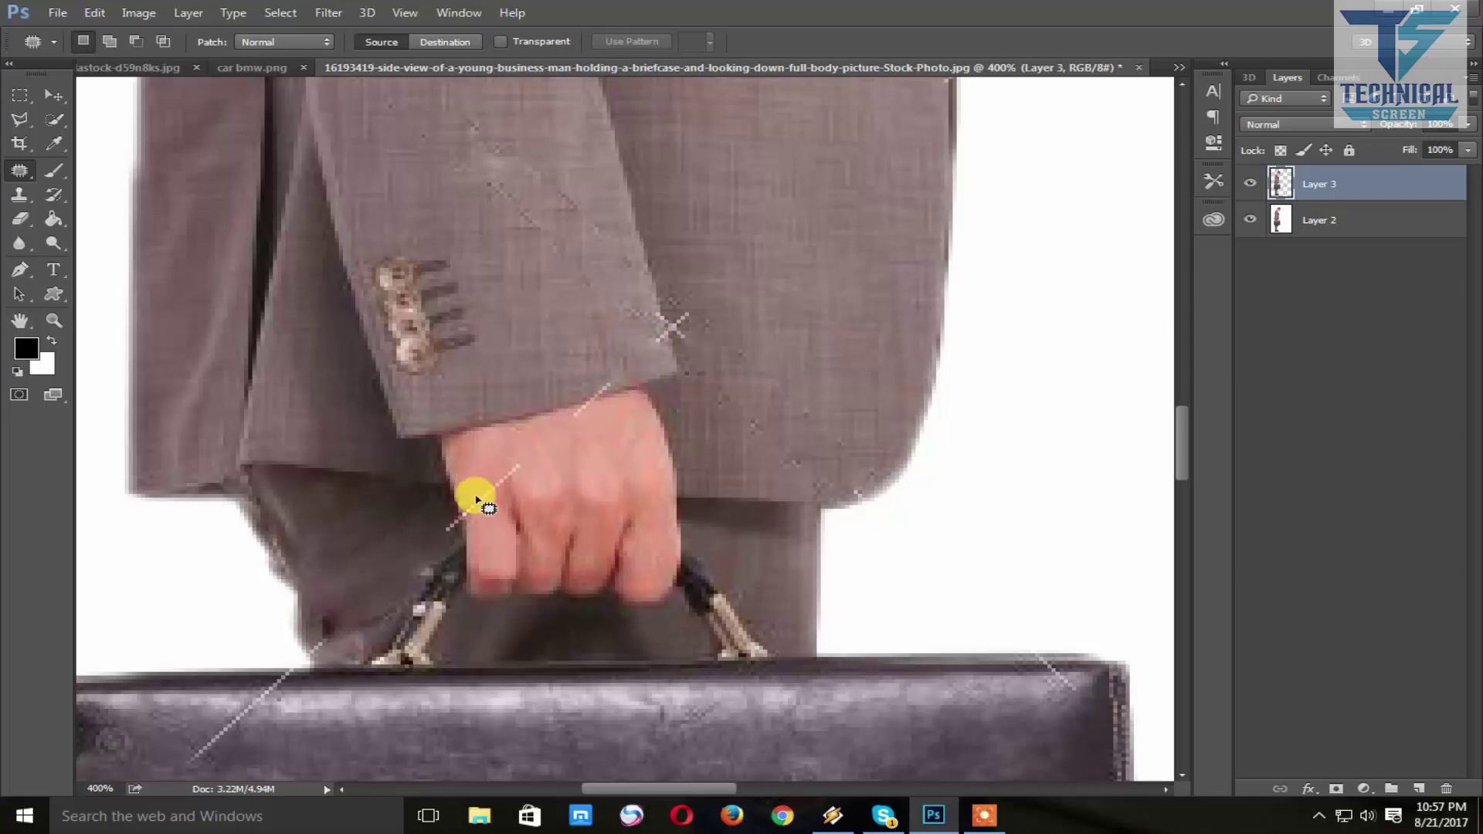
left_click_drag(479, 504, 497, 487)
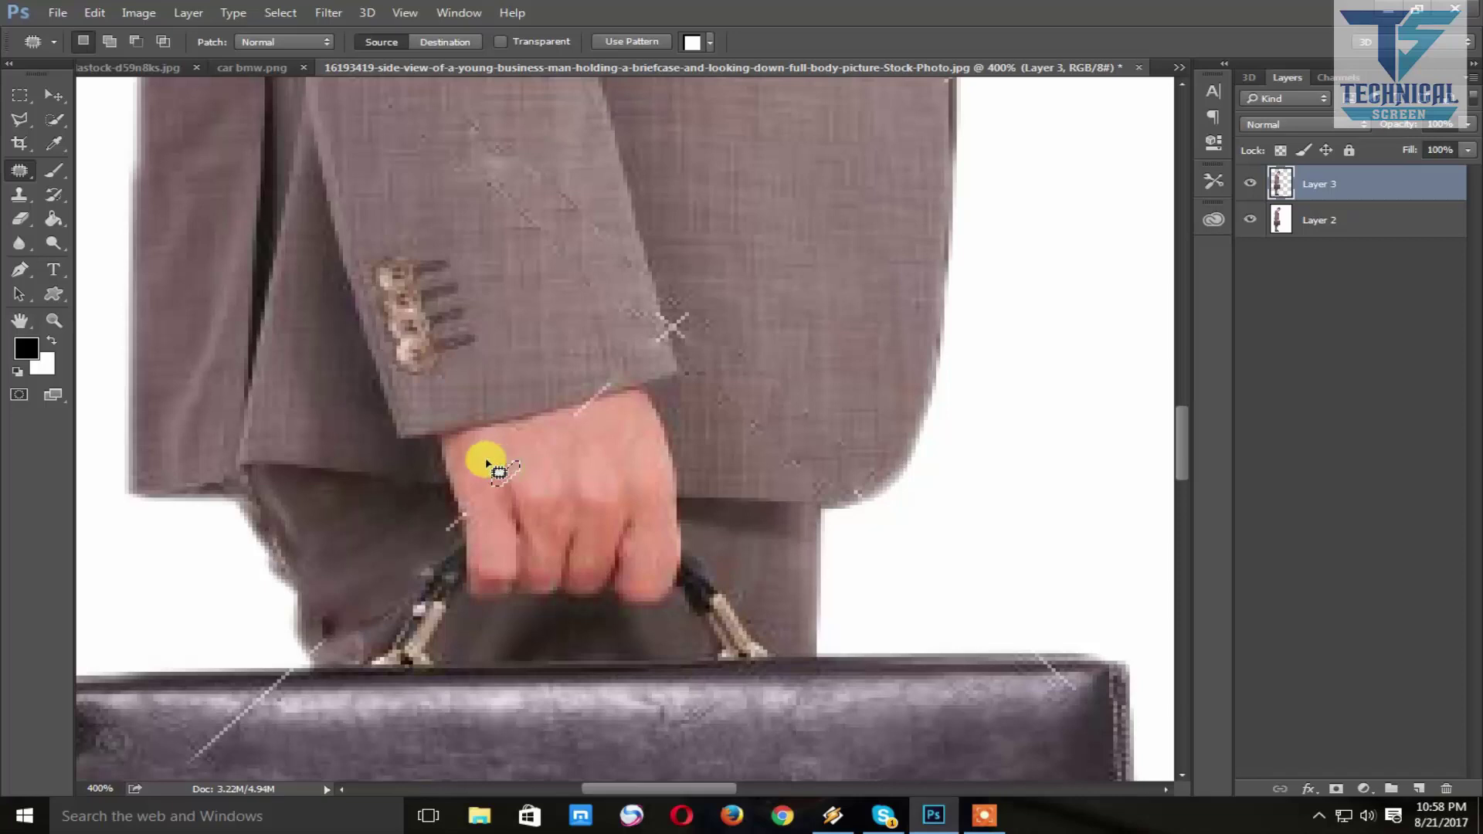
left_click(487, 464)
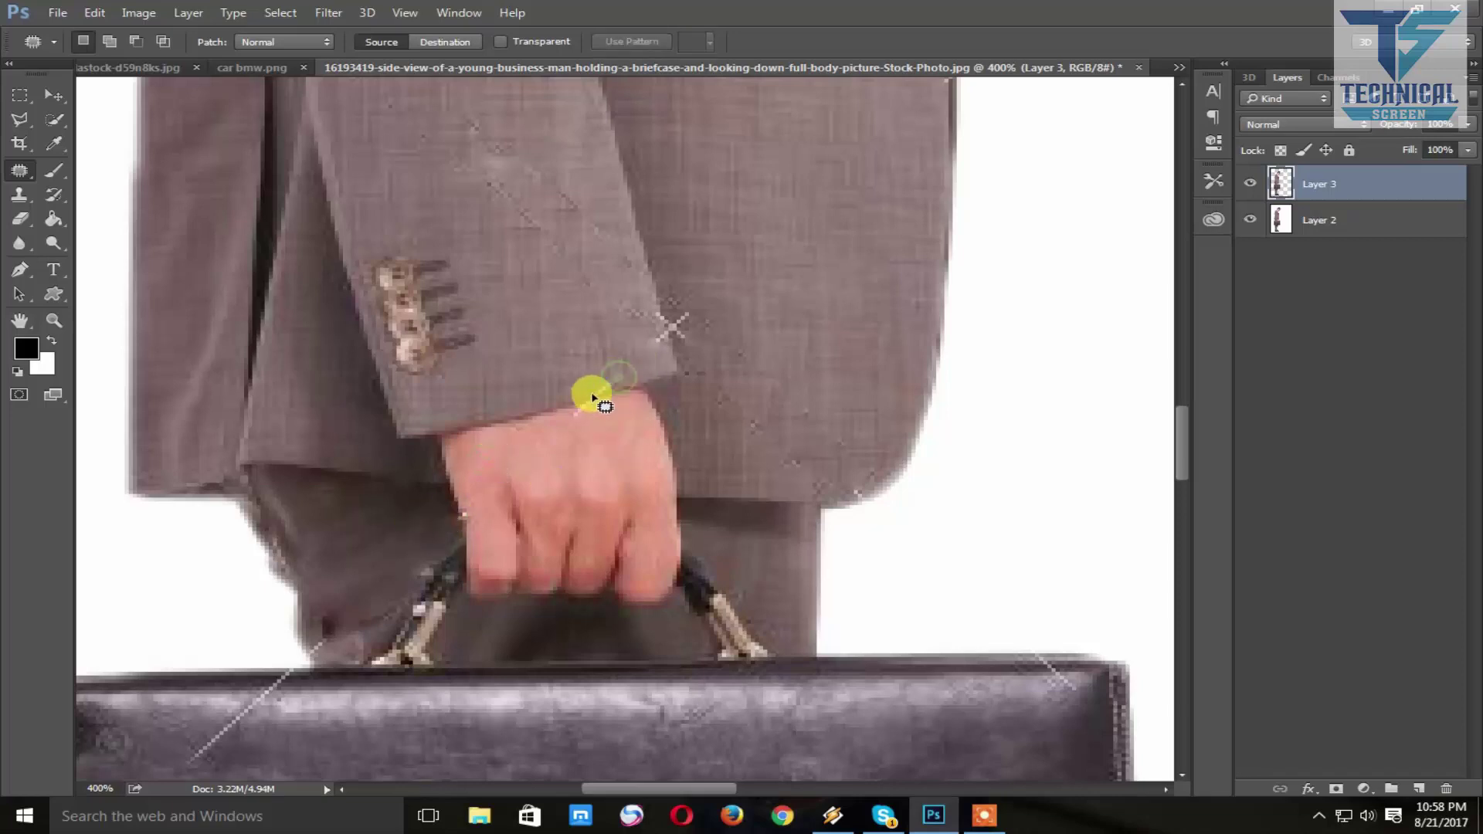
mouse_move(618, 379)
left_mouse_down()
mouse_move(602, 387)
mouse_move(690, 324)
left_mouse_up()
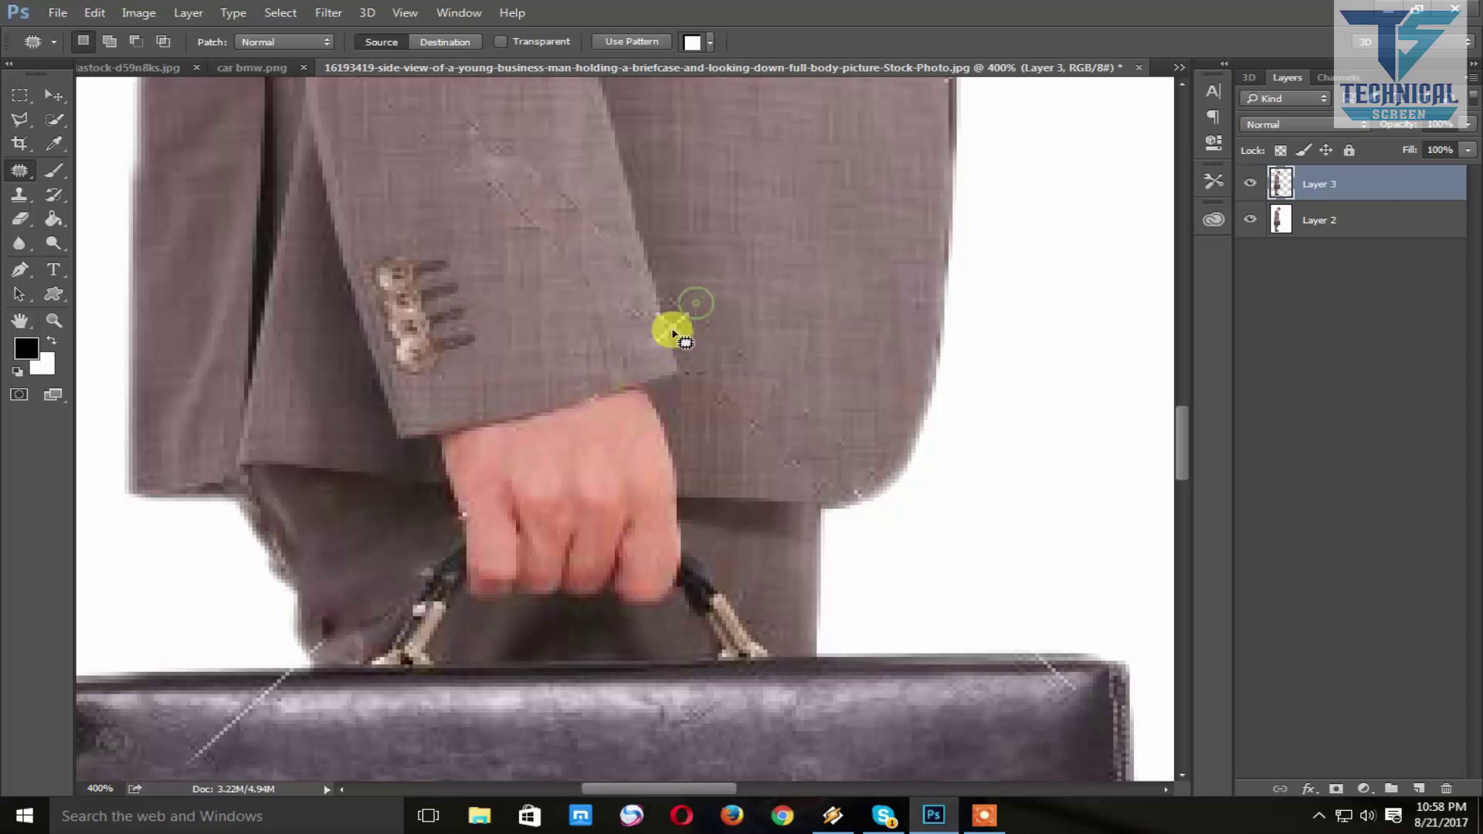
key("ctrl+d")
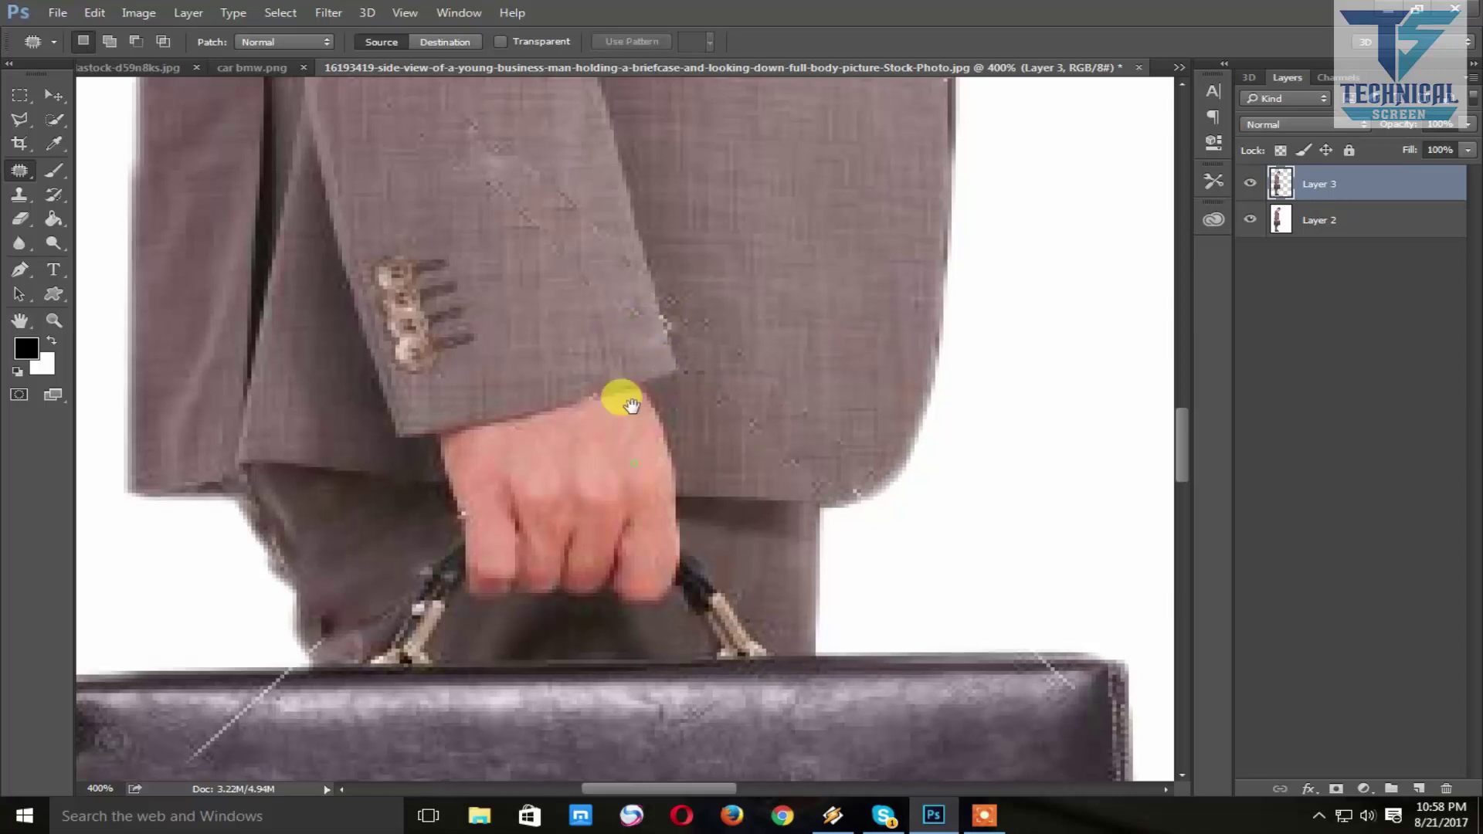
scroll(572, 432, "down", 3)
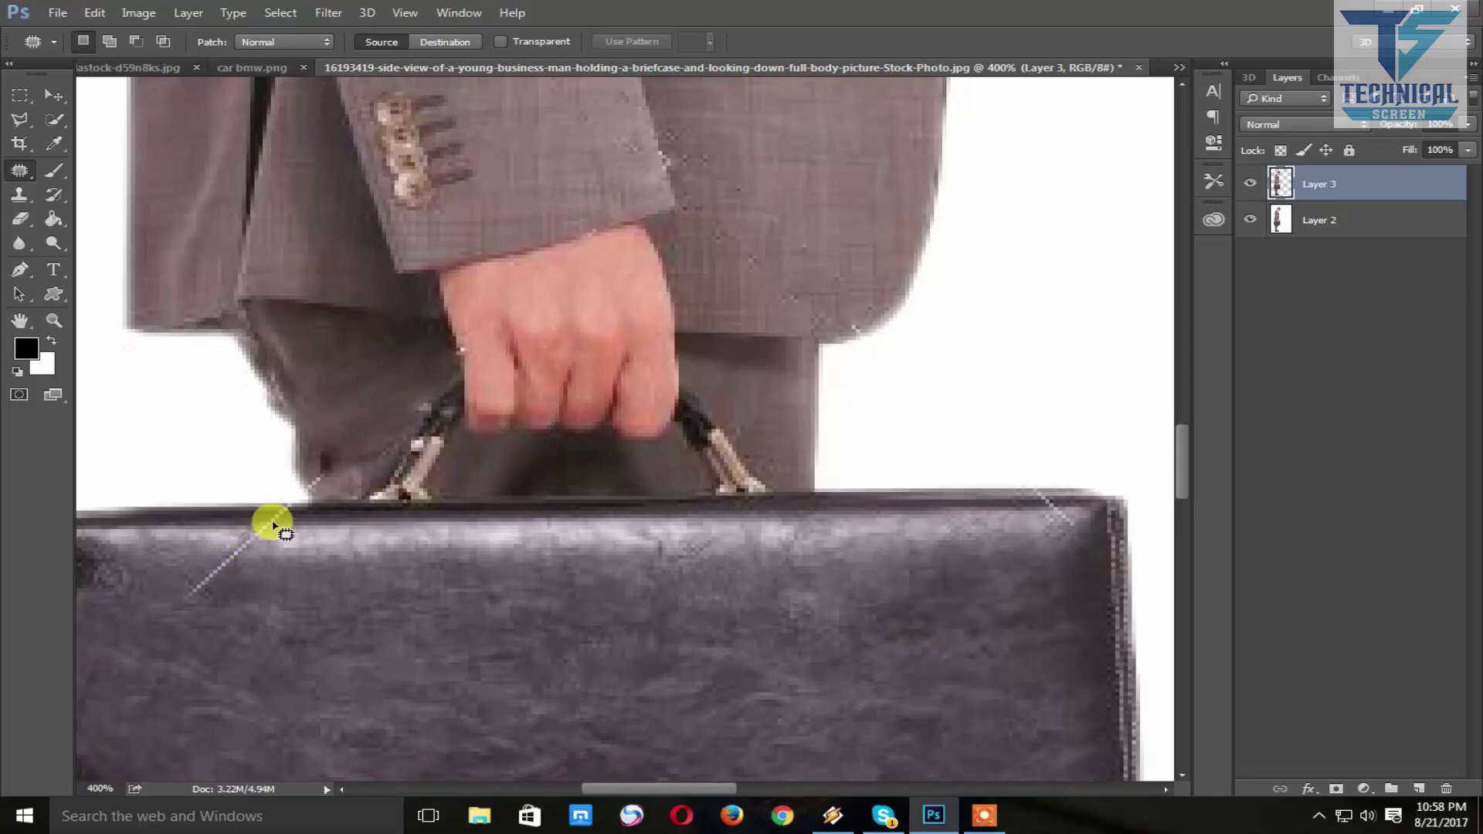
- Patch the seam line along the upper sleeve with nearby fabric
left_click_drag(272, 525, 219, 563)
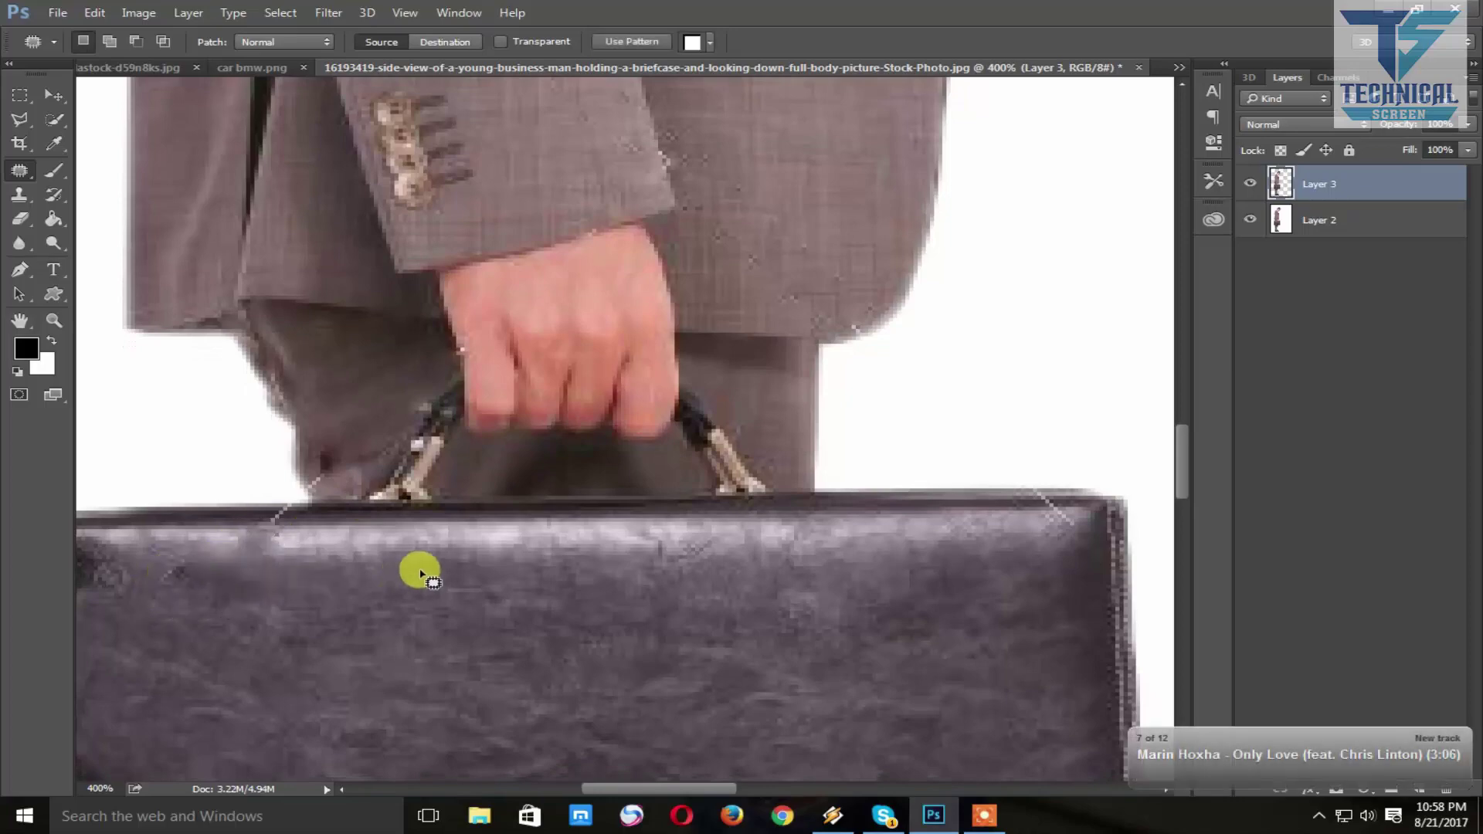
mouse_move(467, 77)
left_mouse_down()
mouse_move(489, 386)
mouse_move(572, 494)
left_mouse_up()
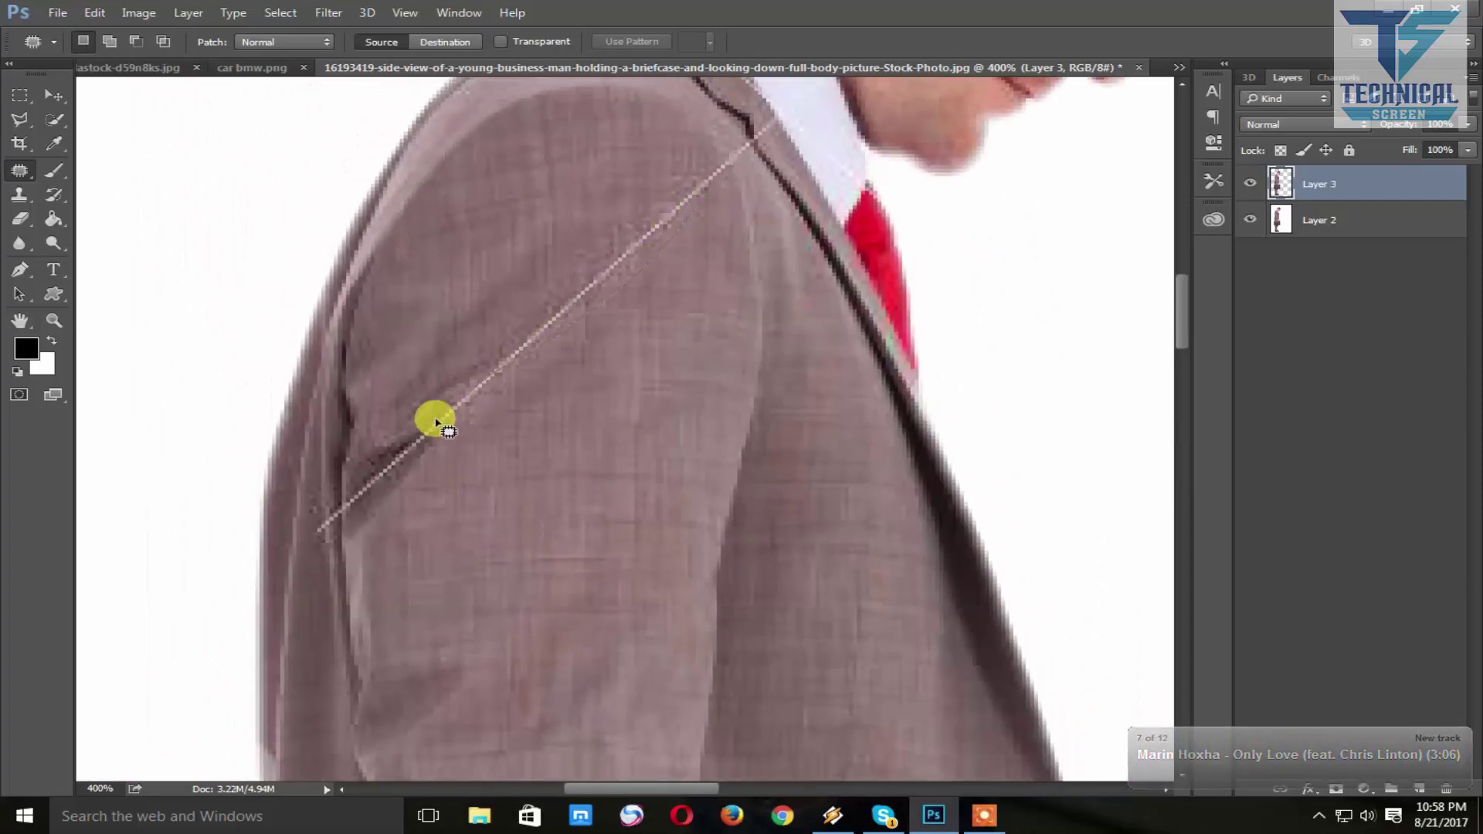
left_click_drag(436, 423, 711, 192)
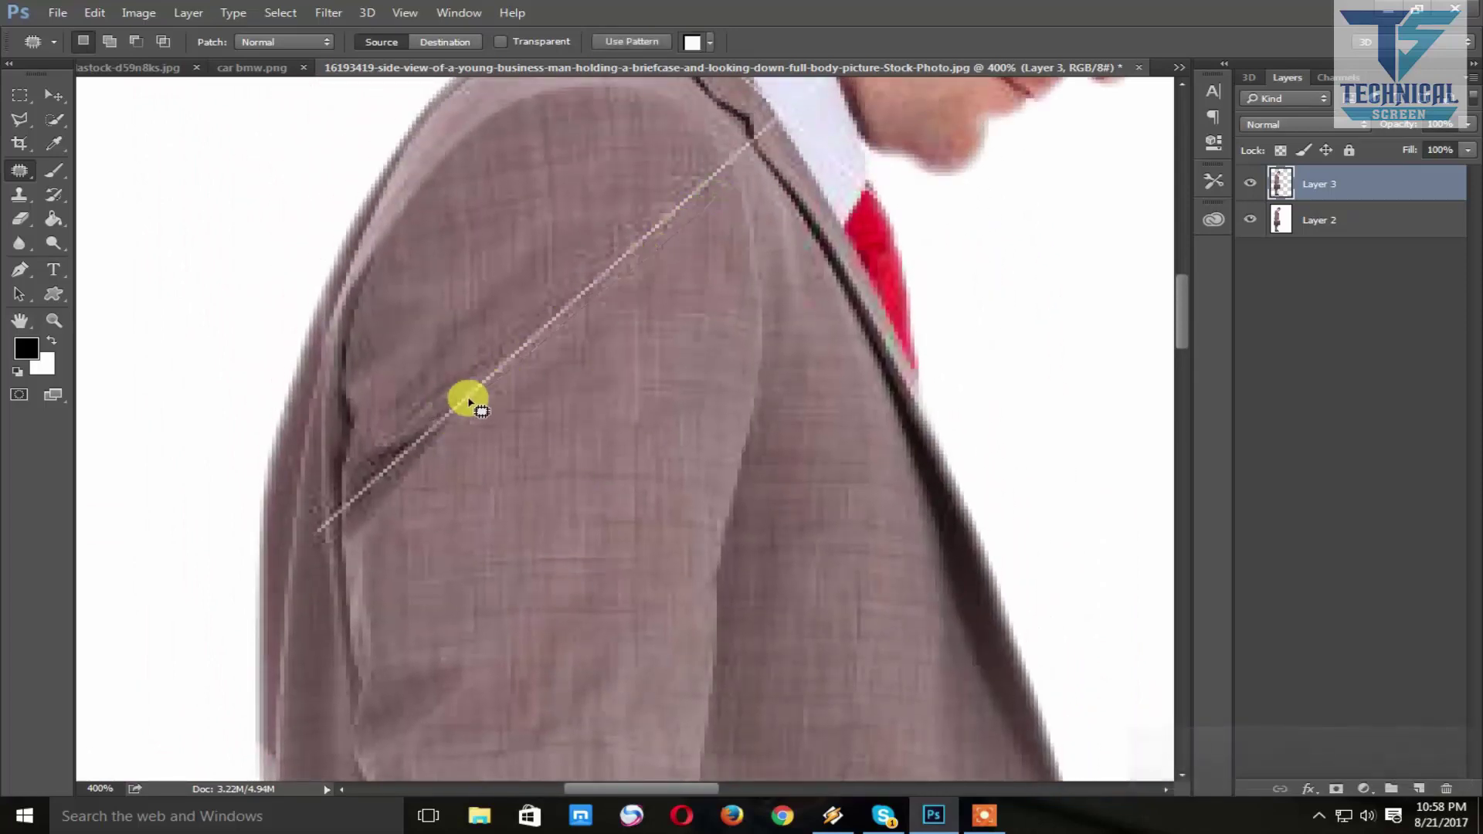
left_click_drag(469, 403, 566, 216)
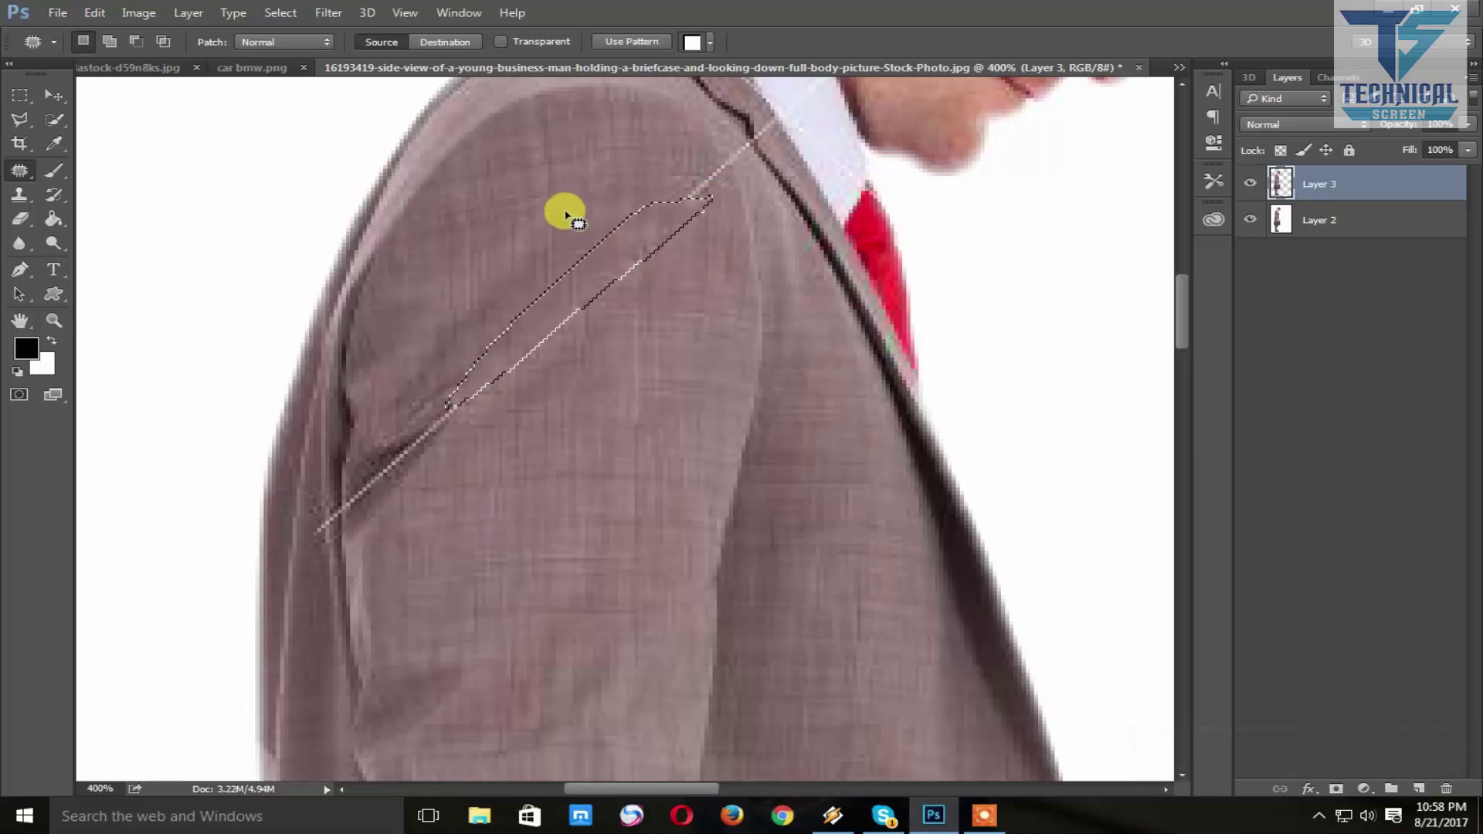
left_click_drag(552, 301, 523, 387)
key("ctrl+d")
- Redo the lower seam patch after undoing a darkening one, then fix the small lower-left segment
mouse_move(437, 417)
left_mouse_down()
mouse_move(355, 497)
mouse_move(387, 451)
mouse_move(427, 432)
mouse_move(462, 465)
left_mouse_up()
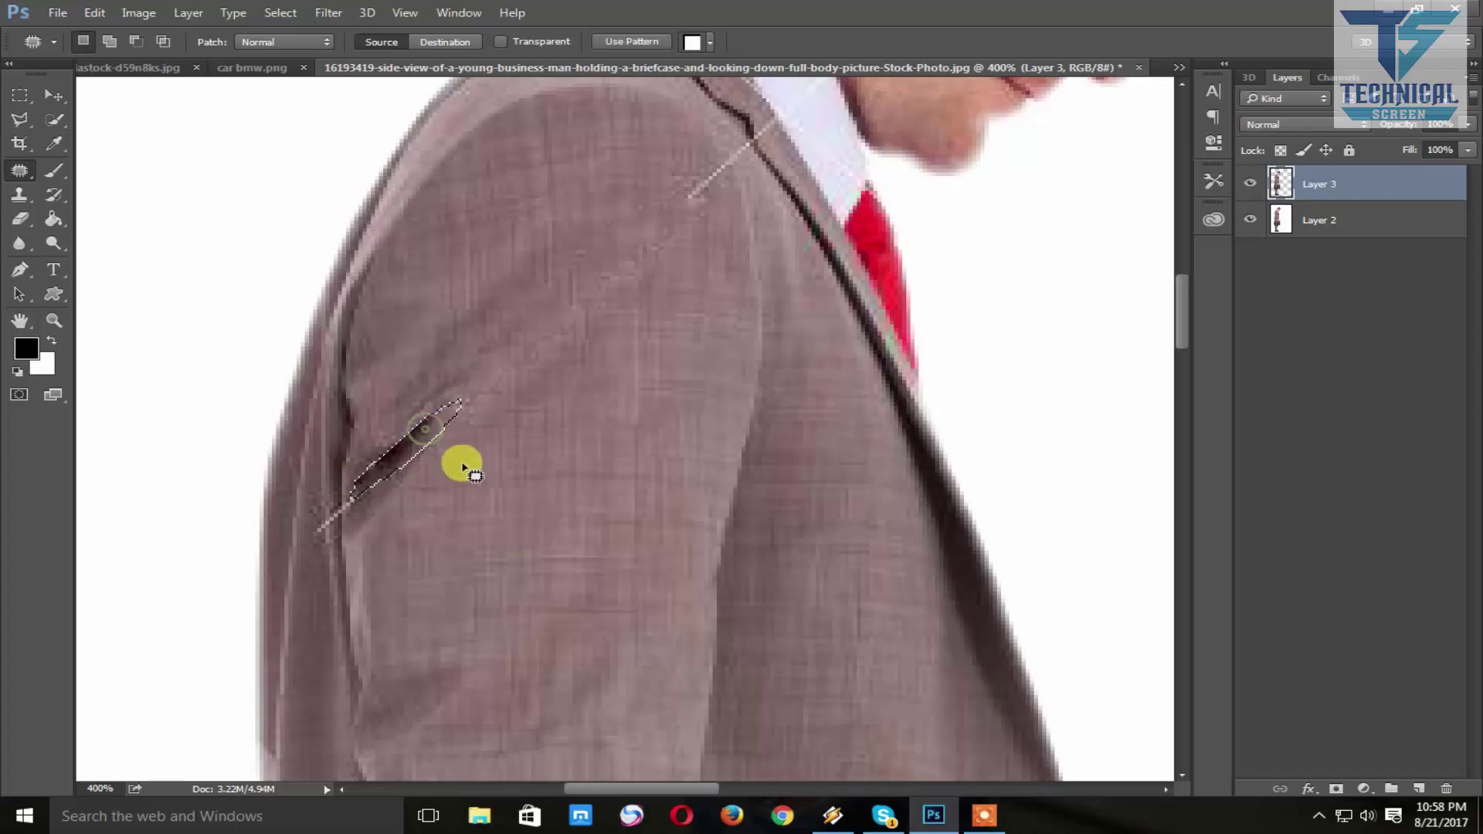
key("ctrl+d")
key("ctrl+alt+z")
key("ctrl+alt+z")
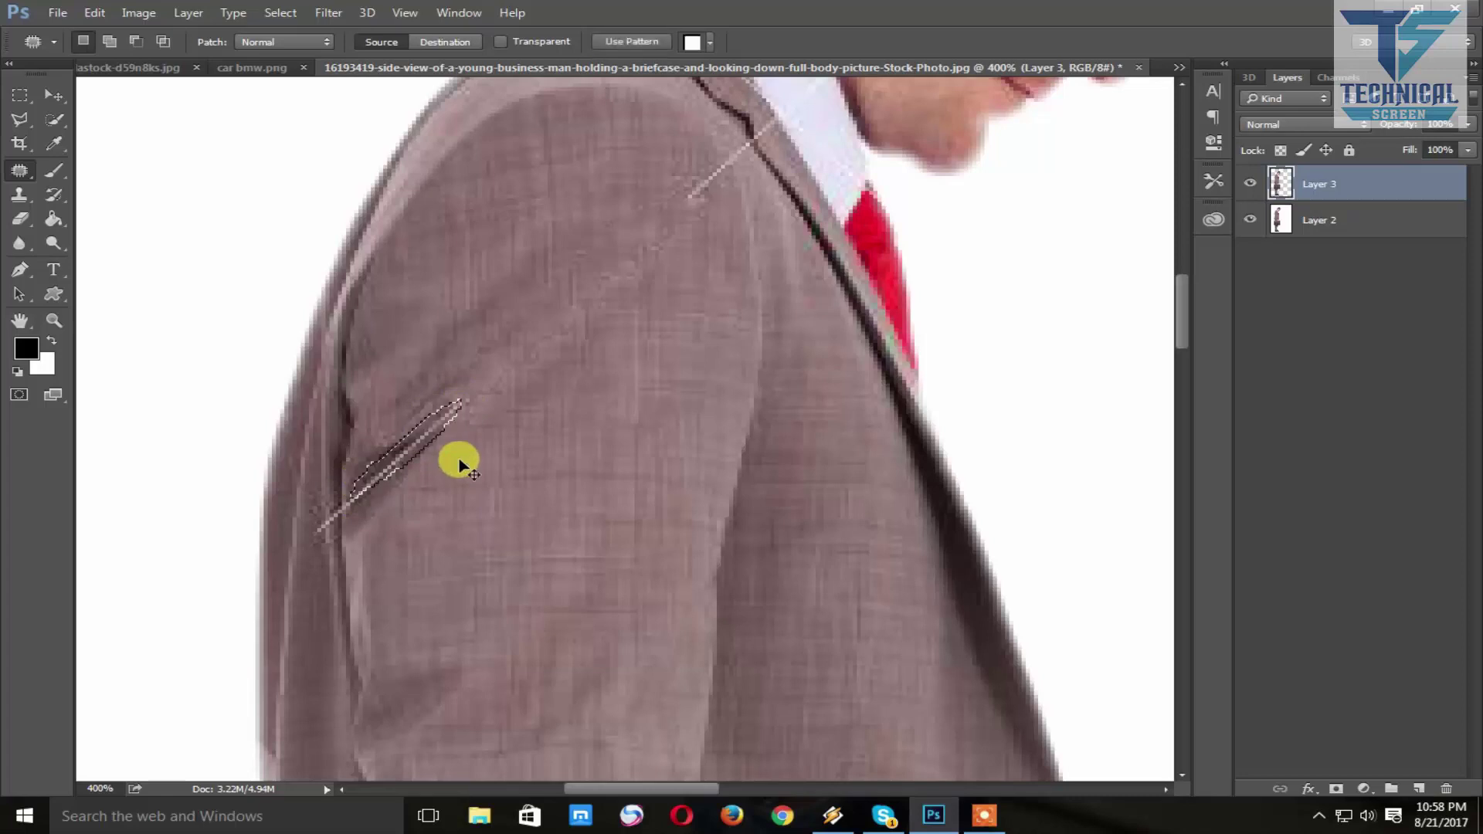
left_click_drag(424, 433, 467, 477)
key("ctrl+d")
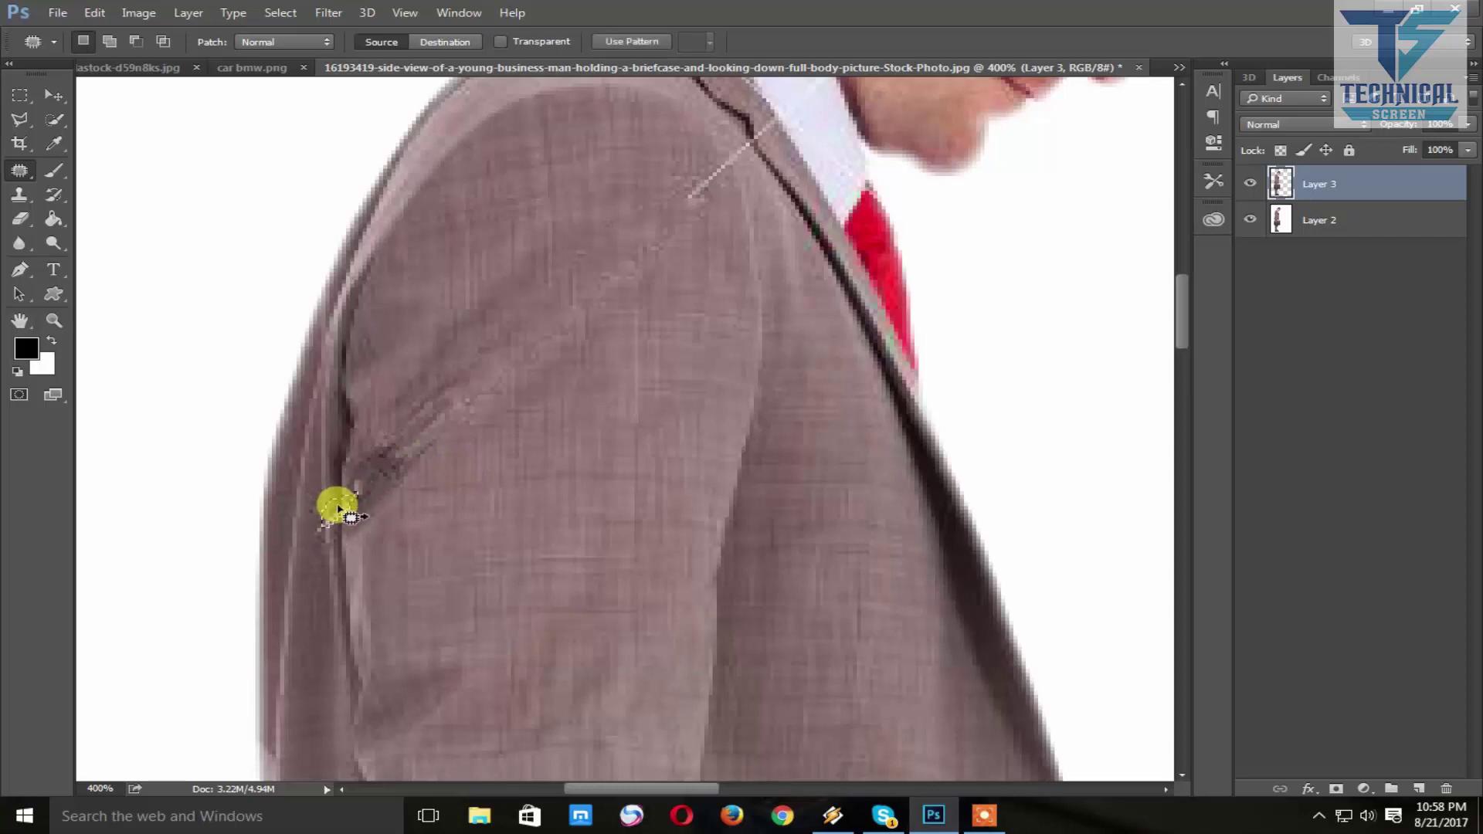
left_click_drag(335, 503, 404, 507)
key("ctrl+d")
left_click_drag(564, 424, 487, 524)
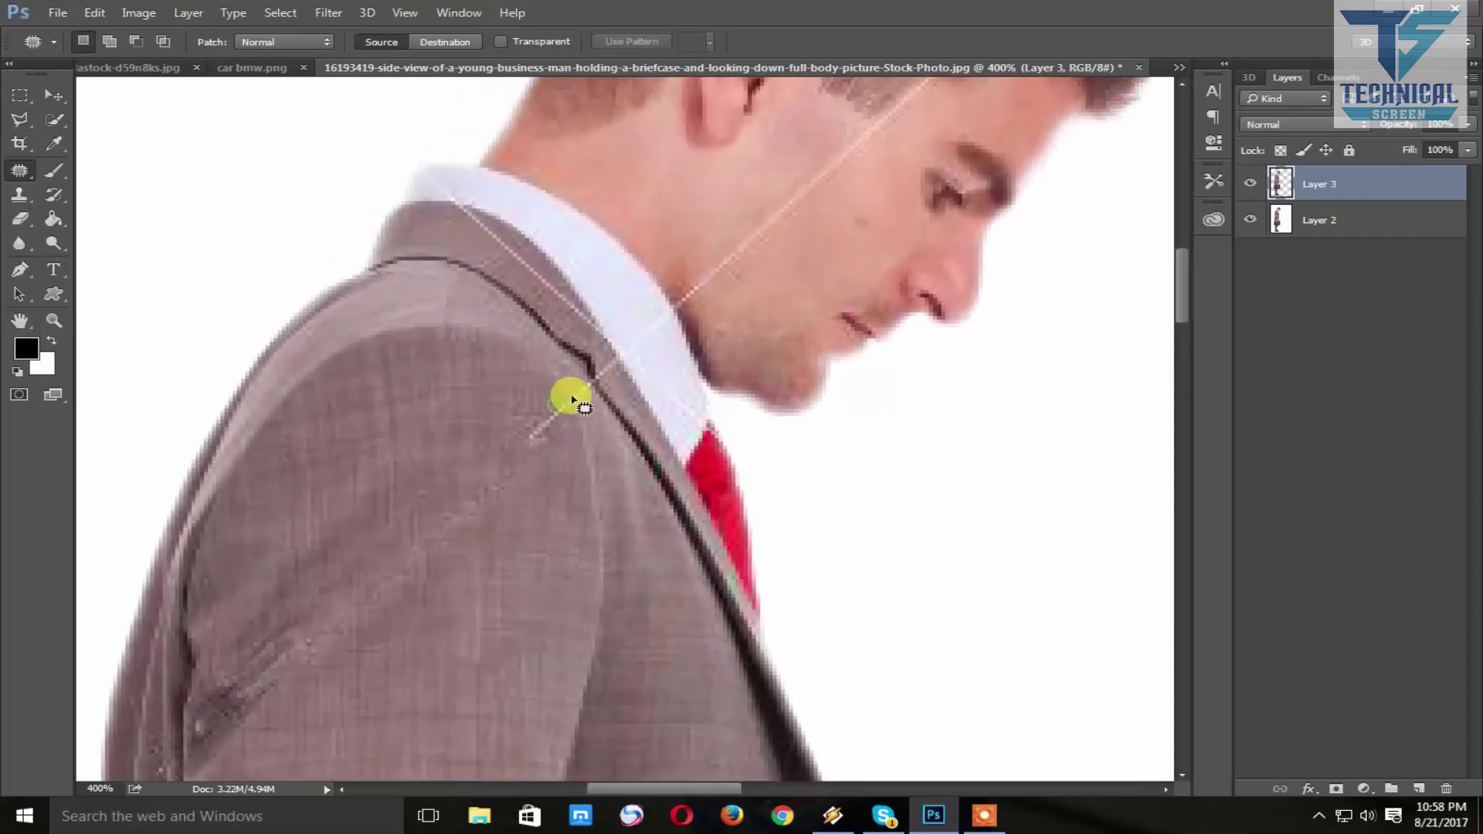
- Patch the line near the collar and along the cheek, dismissing a no-pixels warning
left_click_drag(558, 440, 557, 506)
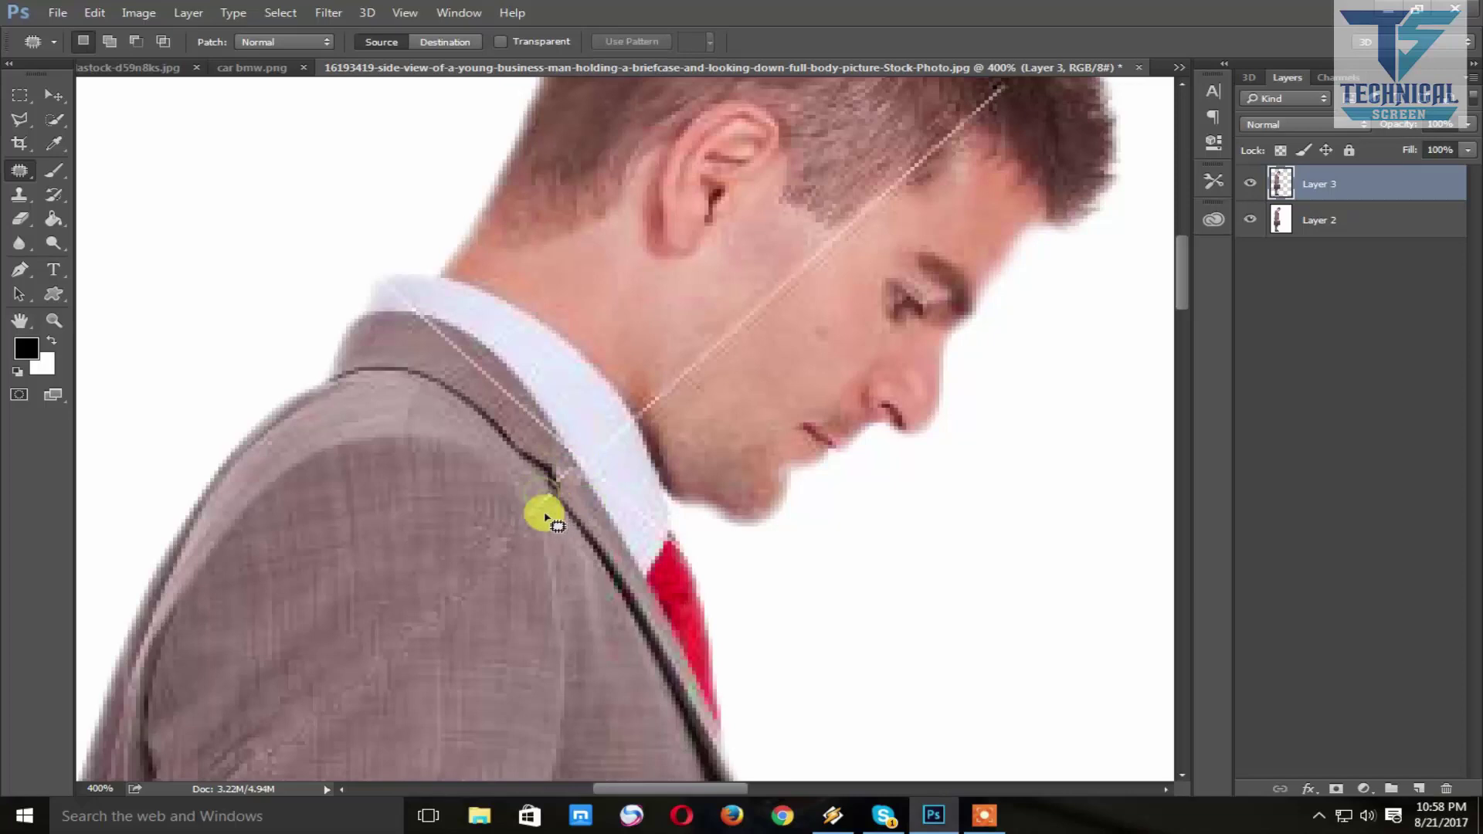
left_click_drag(545, 518, 530, 491)
left_click_drag(556, 424, 496, 516)
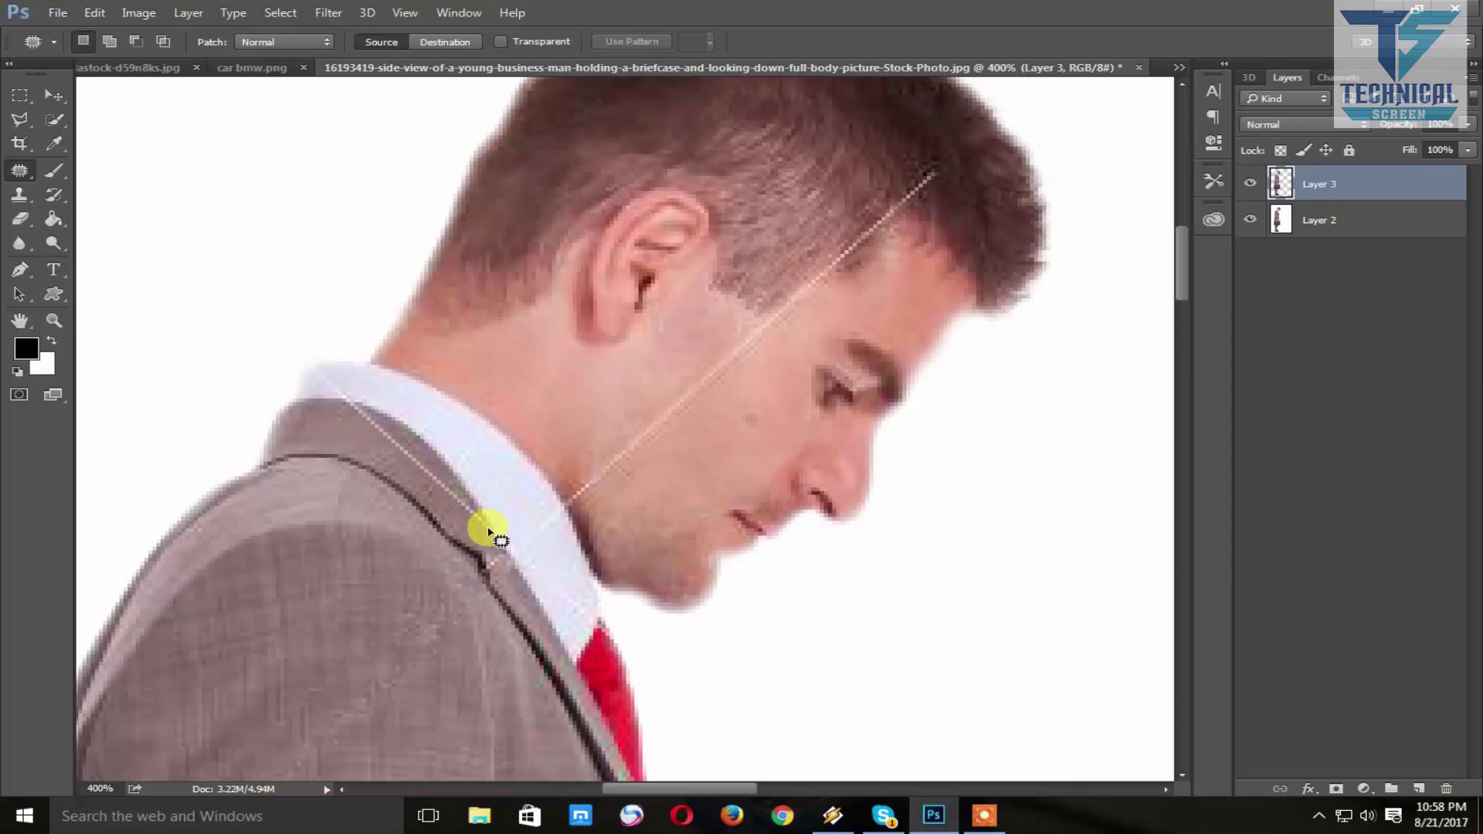
mouse_move(489, 533)
left_mouse_down()
mouse_move(431, 473)
mouse_move(473, 501)
mouse_move(355, 418)
left_mouse_up()
left_click(676, 326)
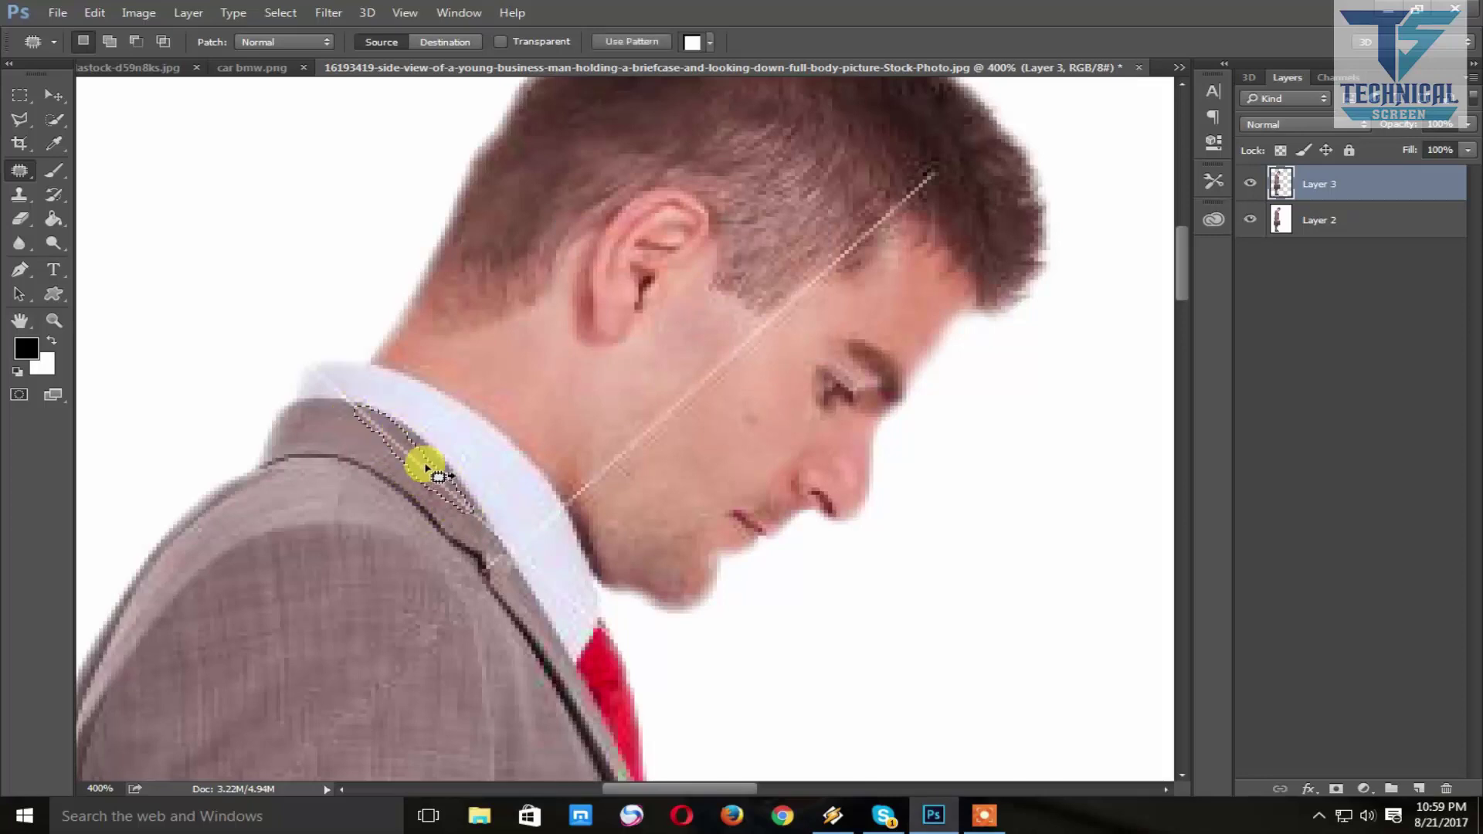
mouse_move(435, 468)
left_mouse_down()
mouse_move(462, 481)
mouse_move(364, 557)
left_mouse_up()
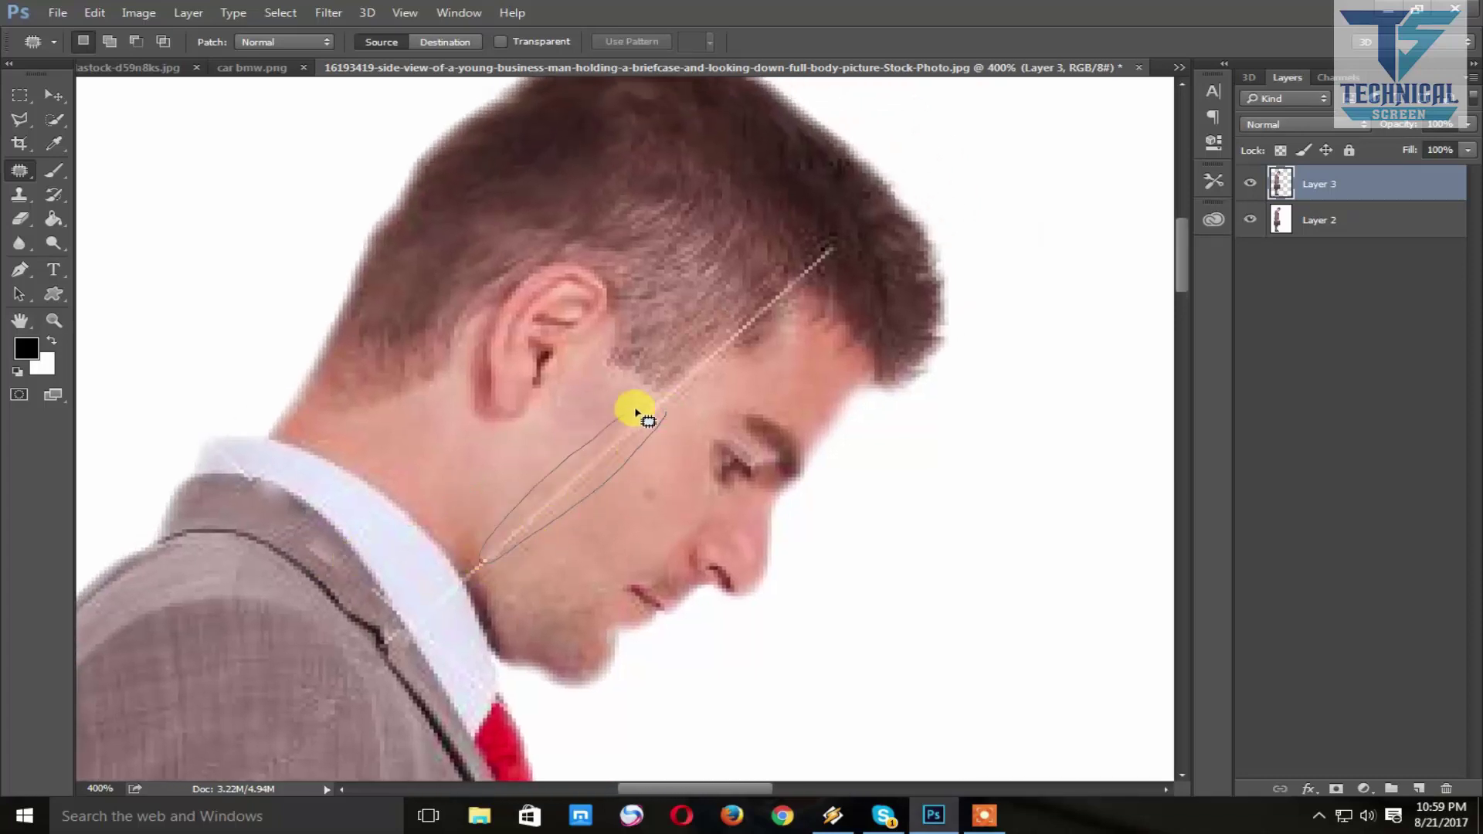
mouse_move(666, 417)
left_mouse_down()
mouse_move(614, 440)
mouse_move(639, 484)
mouse_move(646, 468)
left_mouse_up()
key("ctrl+d")
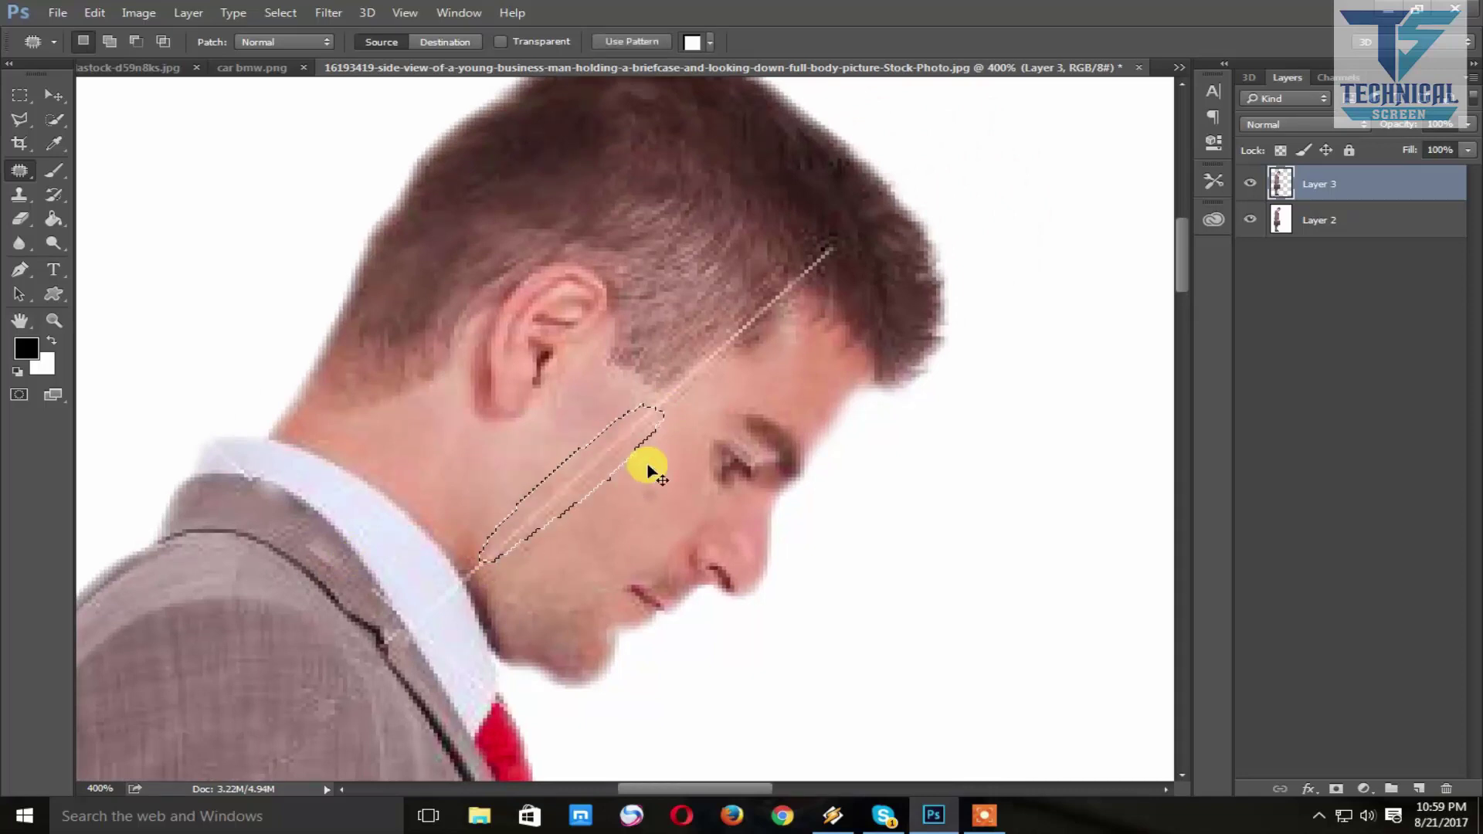
key("ctrl+d")
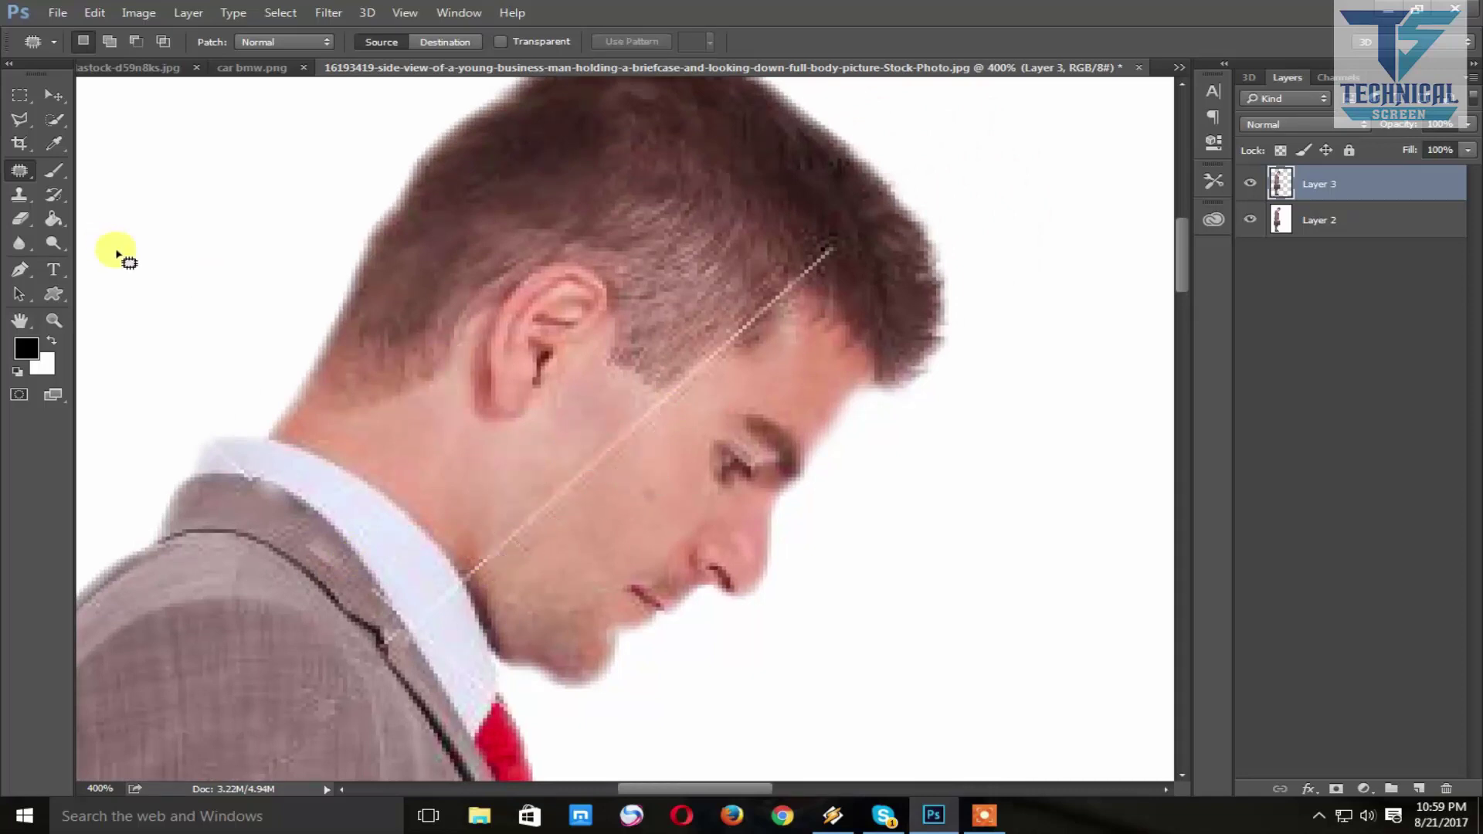
- With Clone Stamp at 77% opacity and 82% flow, paint out the line on the cheek and hair
left_click(19, 194)
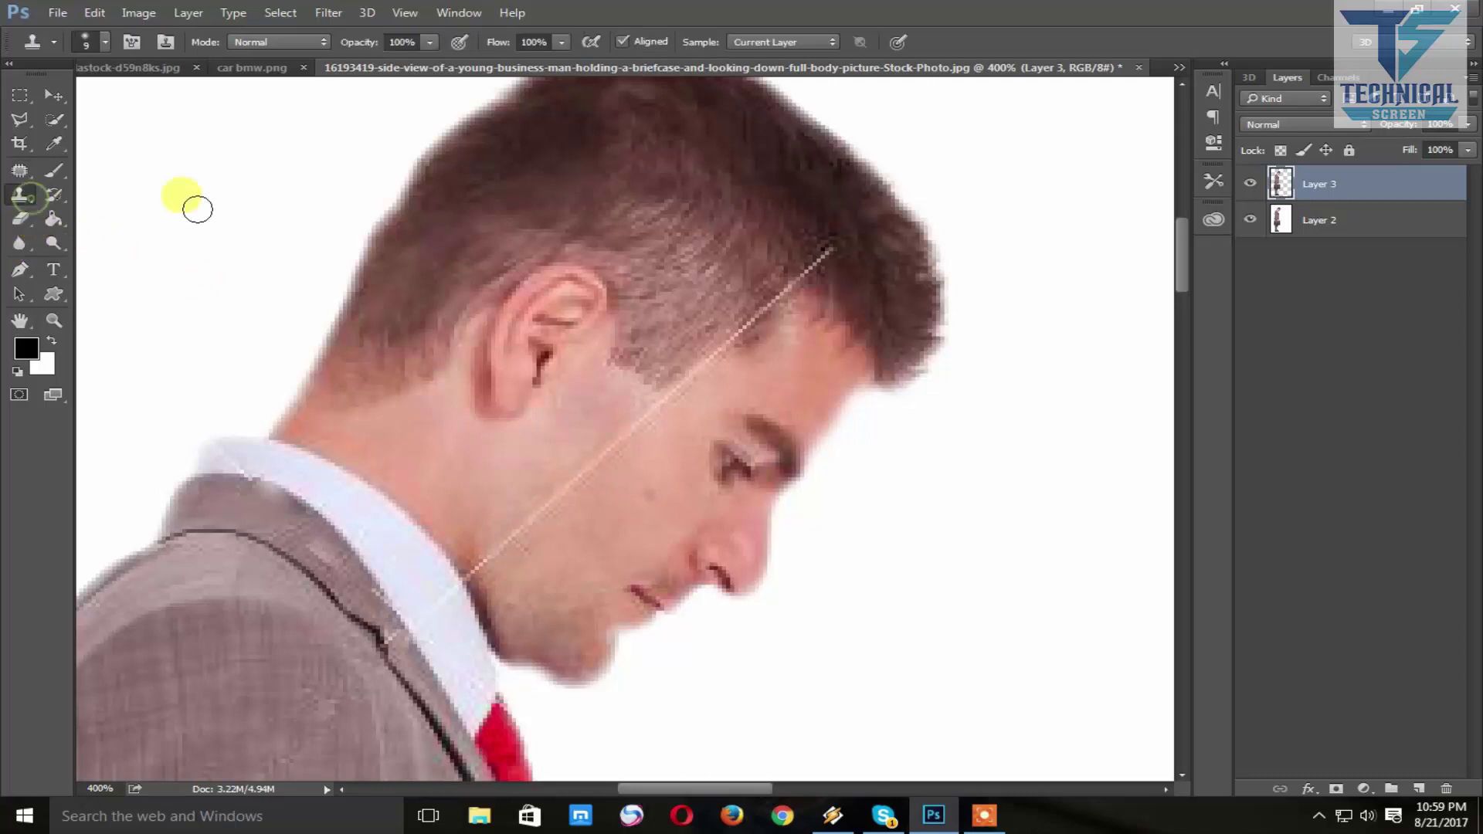
left_click(430, 41)
left_click_drag(437, 60, 409, 61)
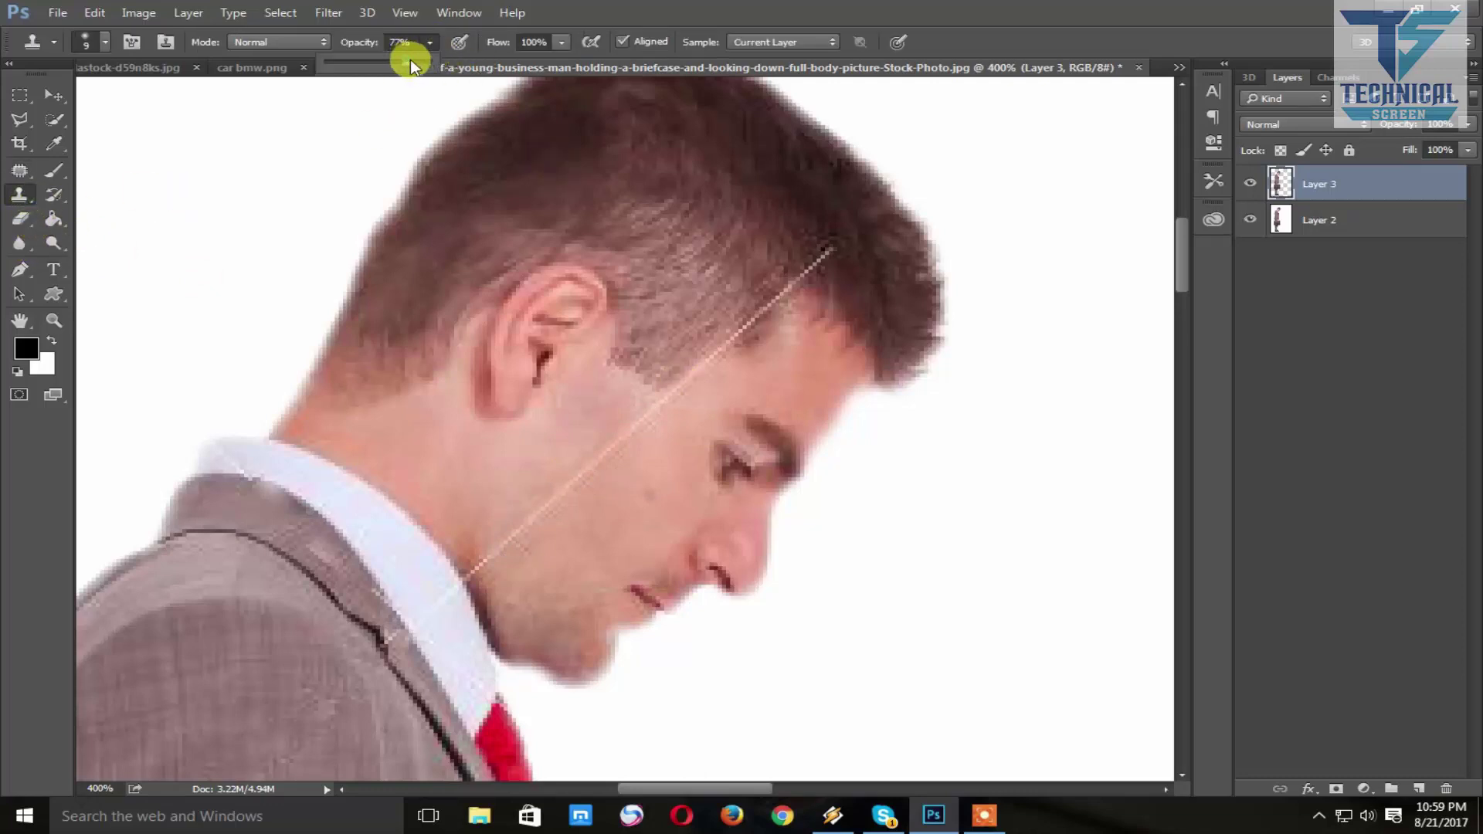
left_click(562, 42)
left_click(612, 10)
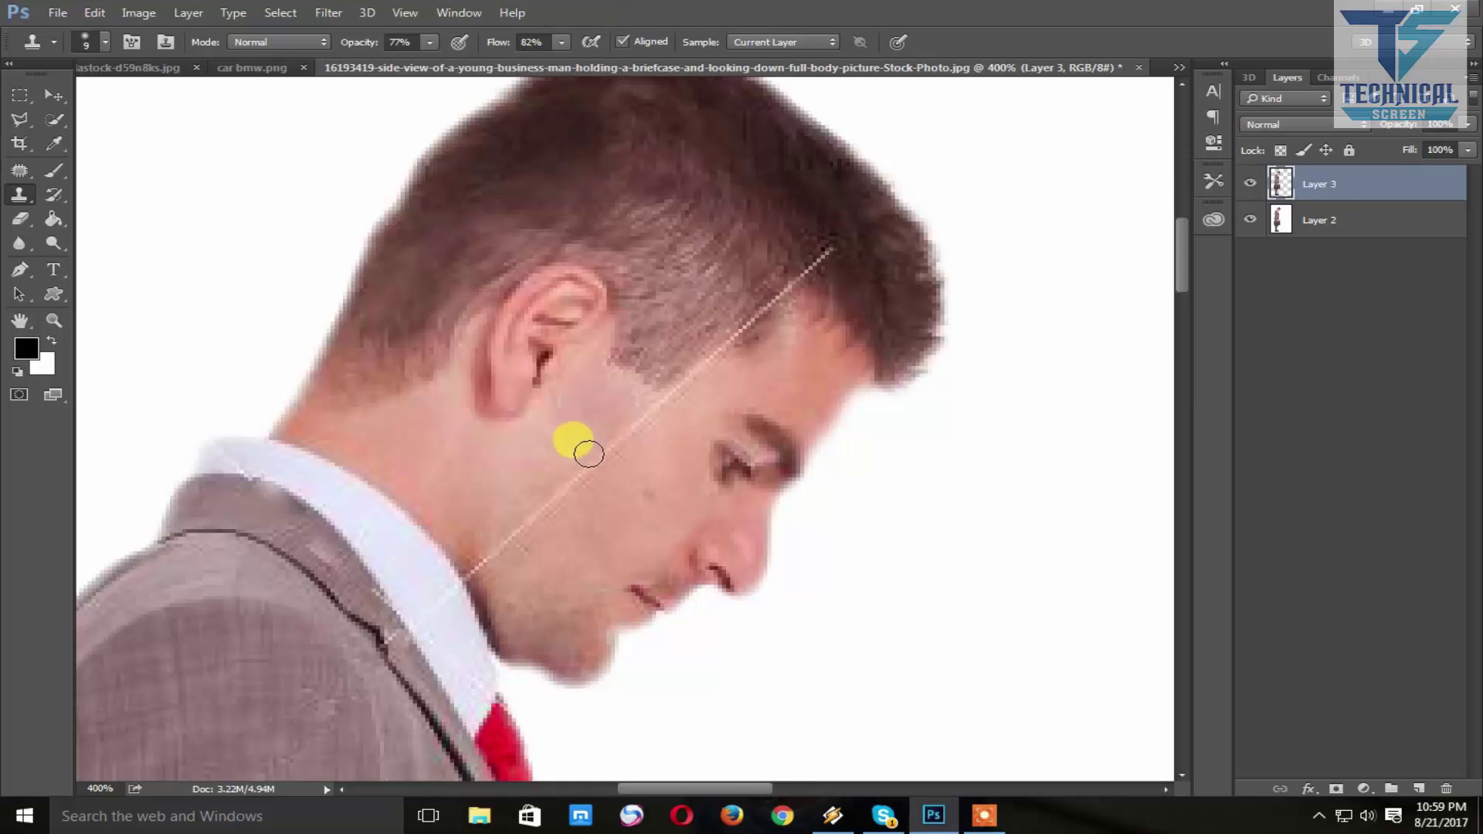
mouse_move(612, 443)
left_mouse_down()
mouse_move(546, 504)
mouse_move(569, 458)
mouse_move(496, 546)
mouse_move(616, 430)
mouse_move(609, 466)
mouse_move(657, 413)
mouse_move(613, 430)
mouse_move(639, 417)
left_mouse_up()
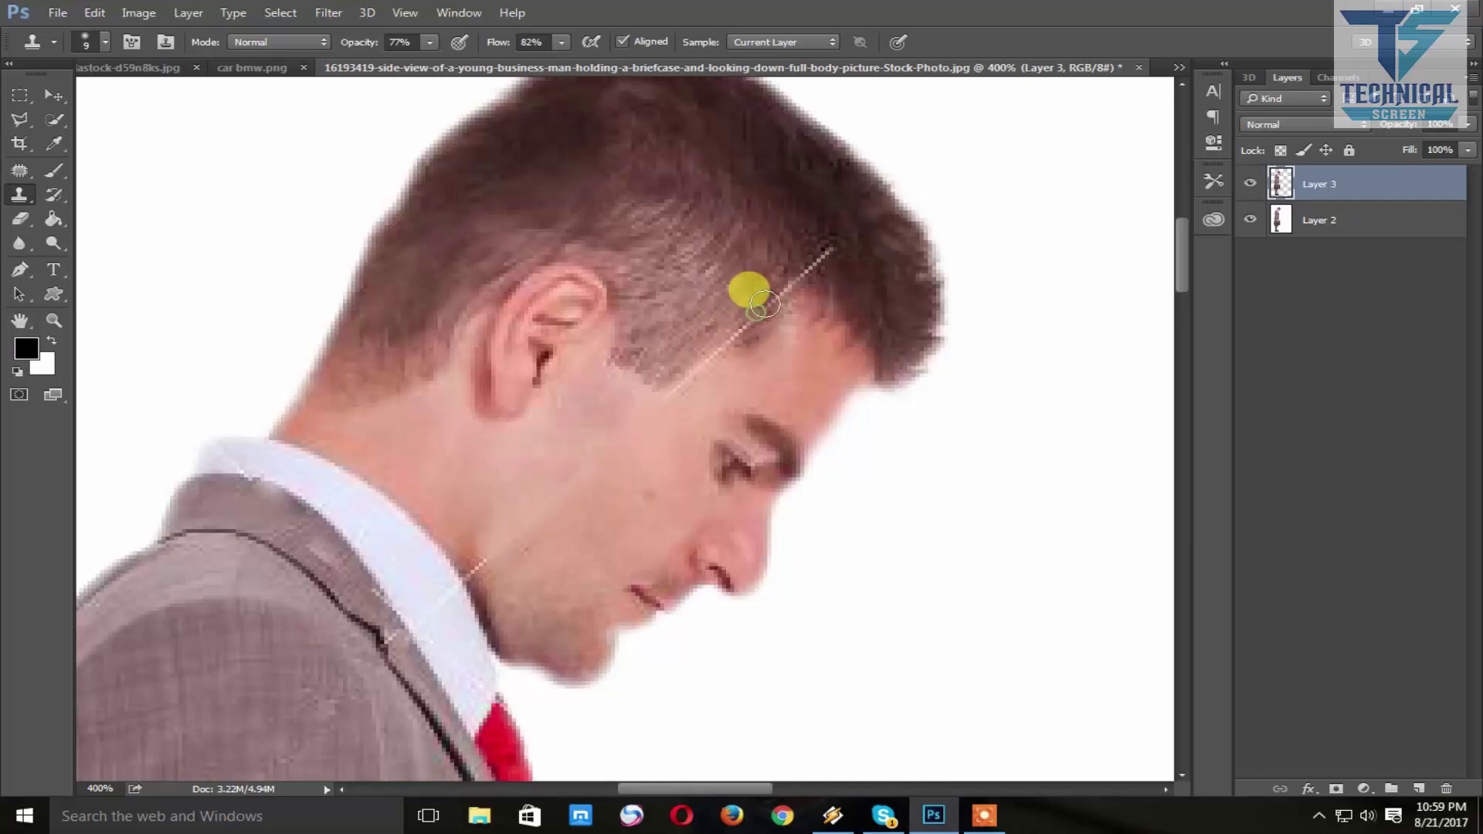
mouse_move(761, 305)
left_mouse_down()
mouse_move(748, 316)
mouse_move(838, 240)
mouse_move(696, 364)
mouse_move(693, 332)
mouse_move(685, 362)
mouse_move(703, 321)
mouse_move(739, 325)
left_mouse_up()
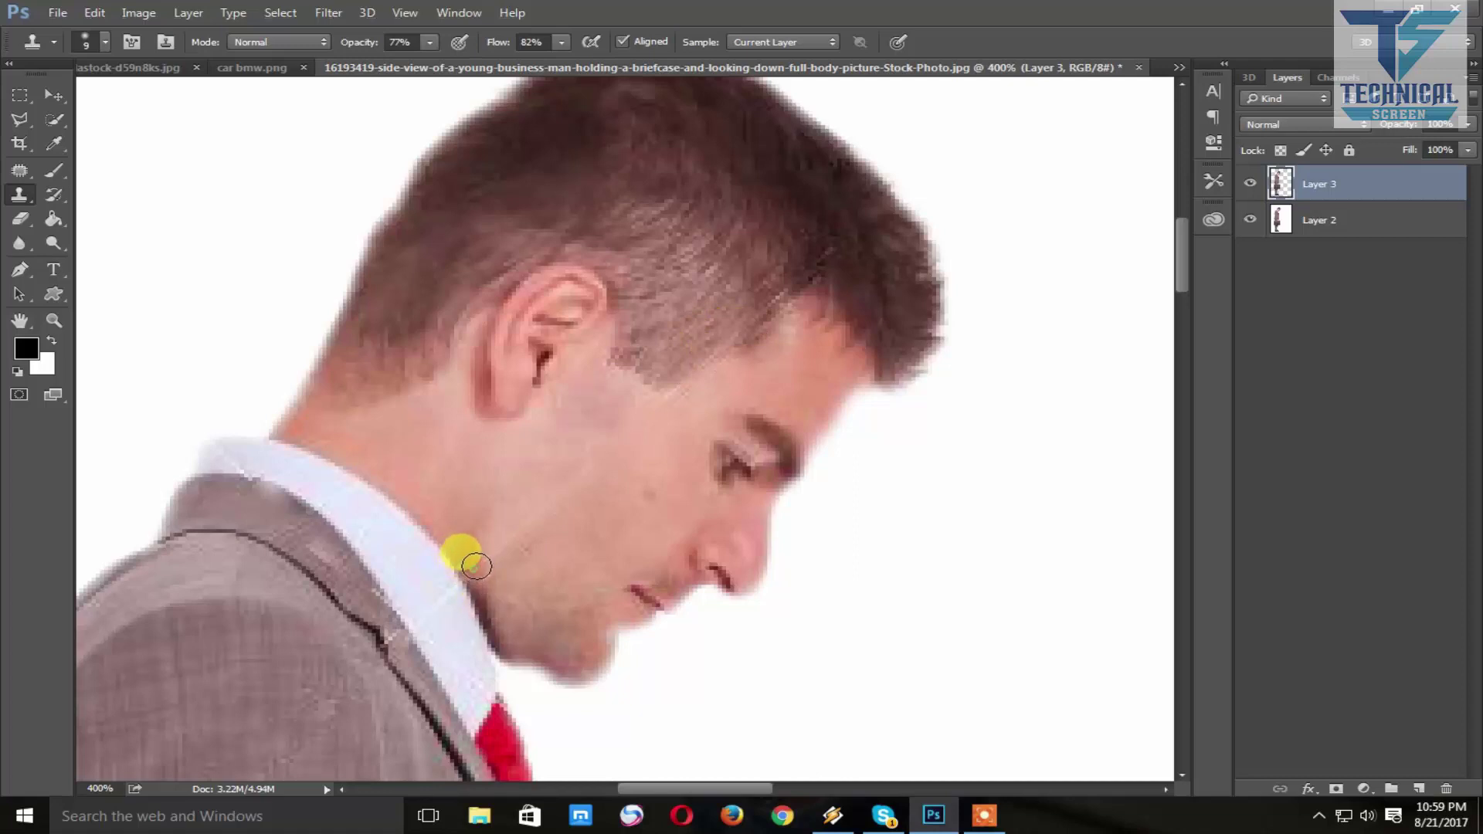
left_click_drag(480, 651, 461, 546)
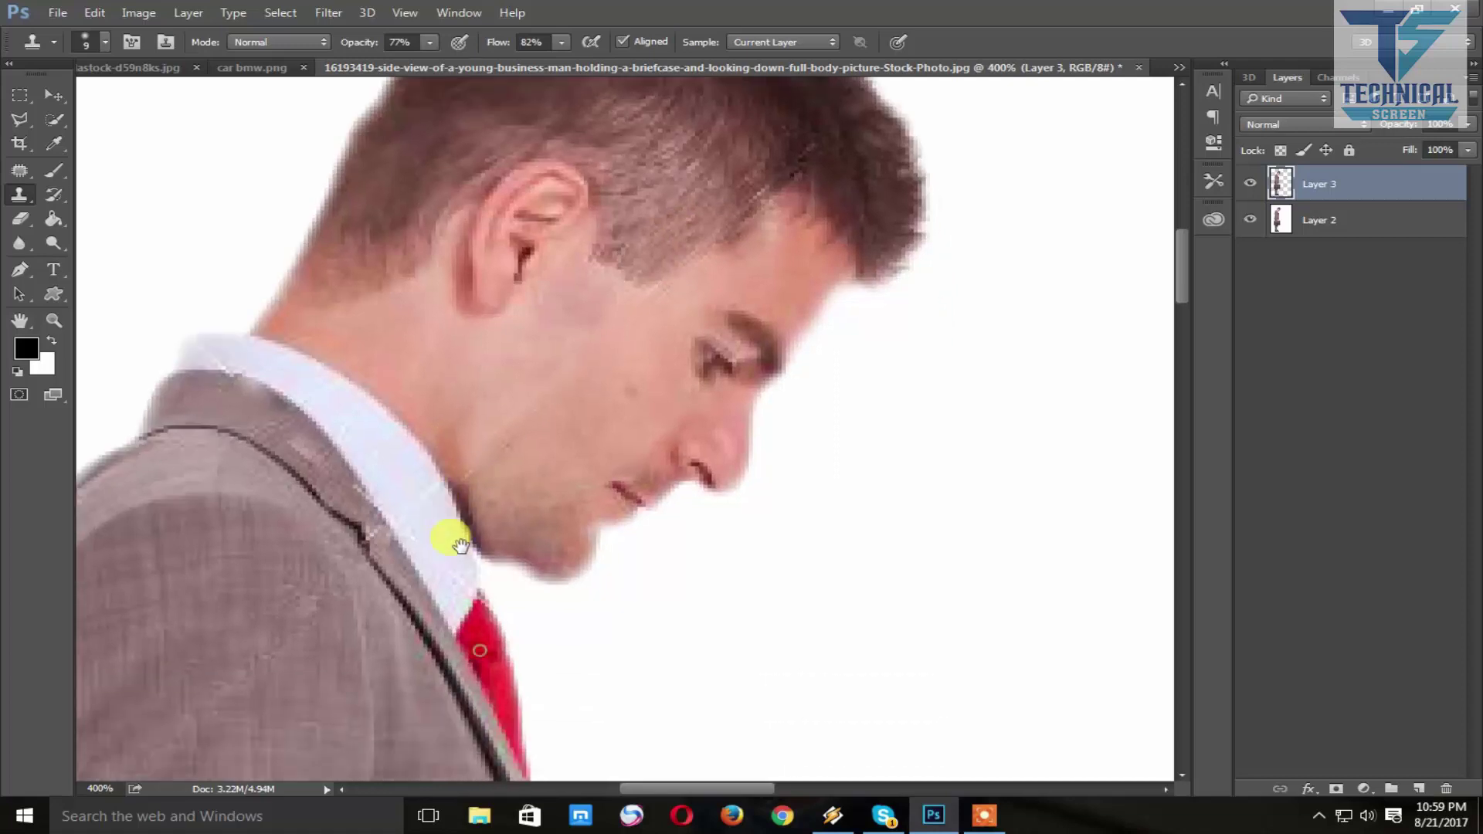
mouse_move(423, 606)
left_mouse_down()
mouse_move(410, 556)
mouse_move(466, 578)
left_mouse_up()
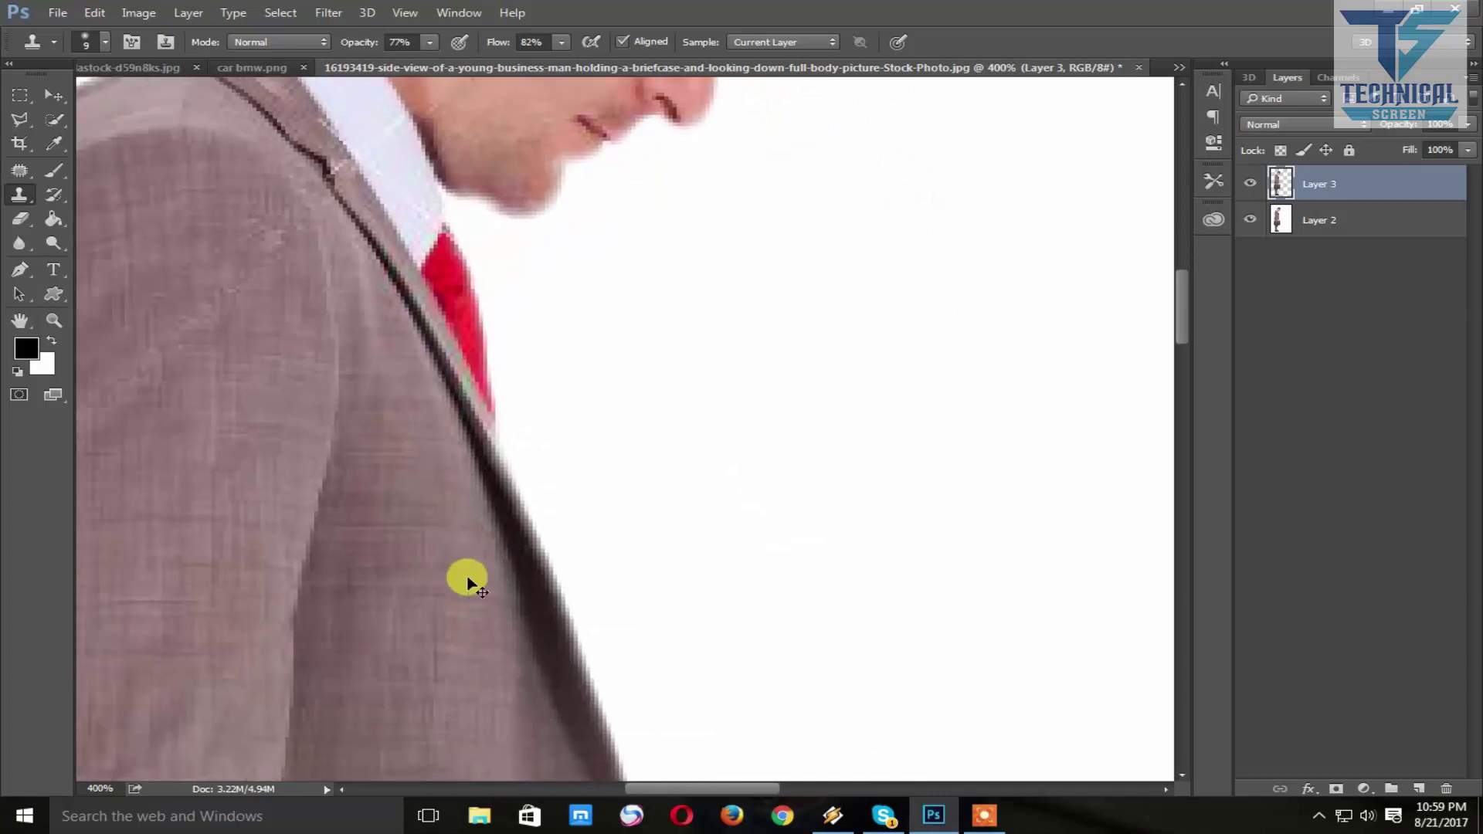
- Zoom to the briefcase and patch out the diagonal line at its corner
key("ctrl+minus")
key("ctrl+minus")
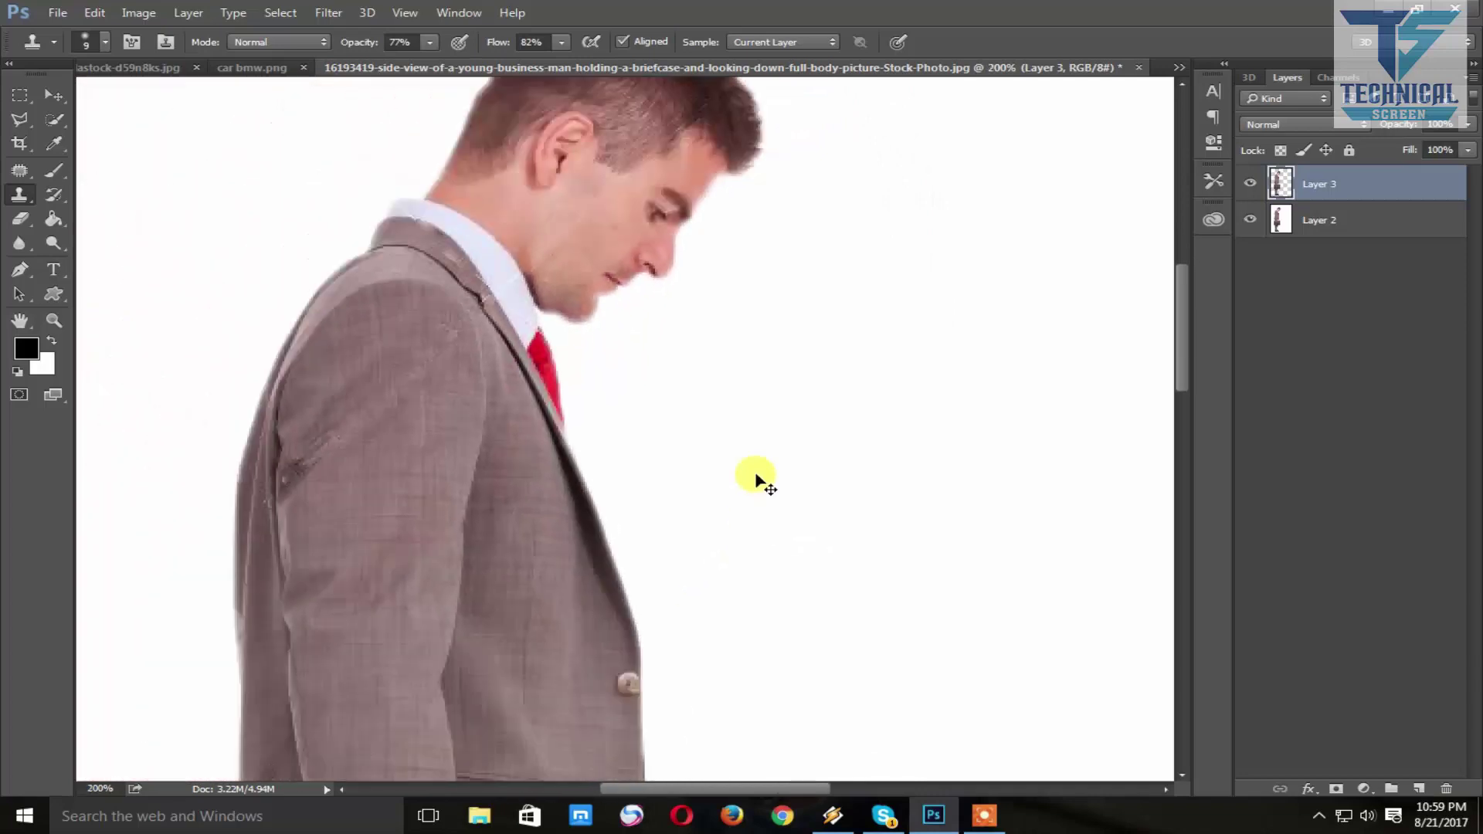
key("ctrl+minus")
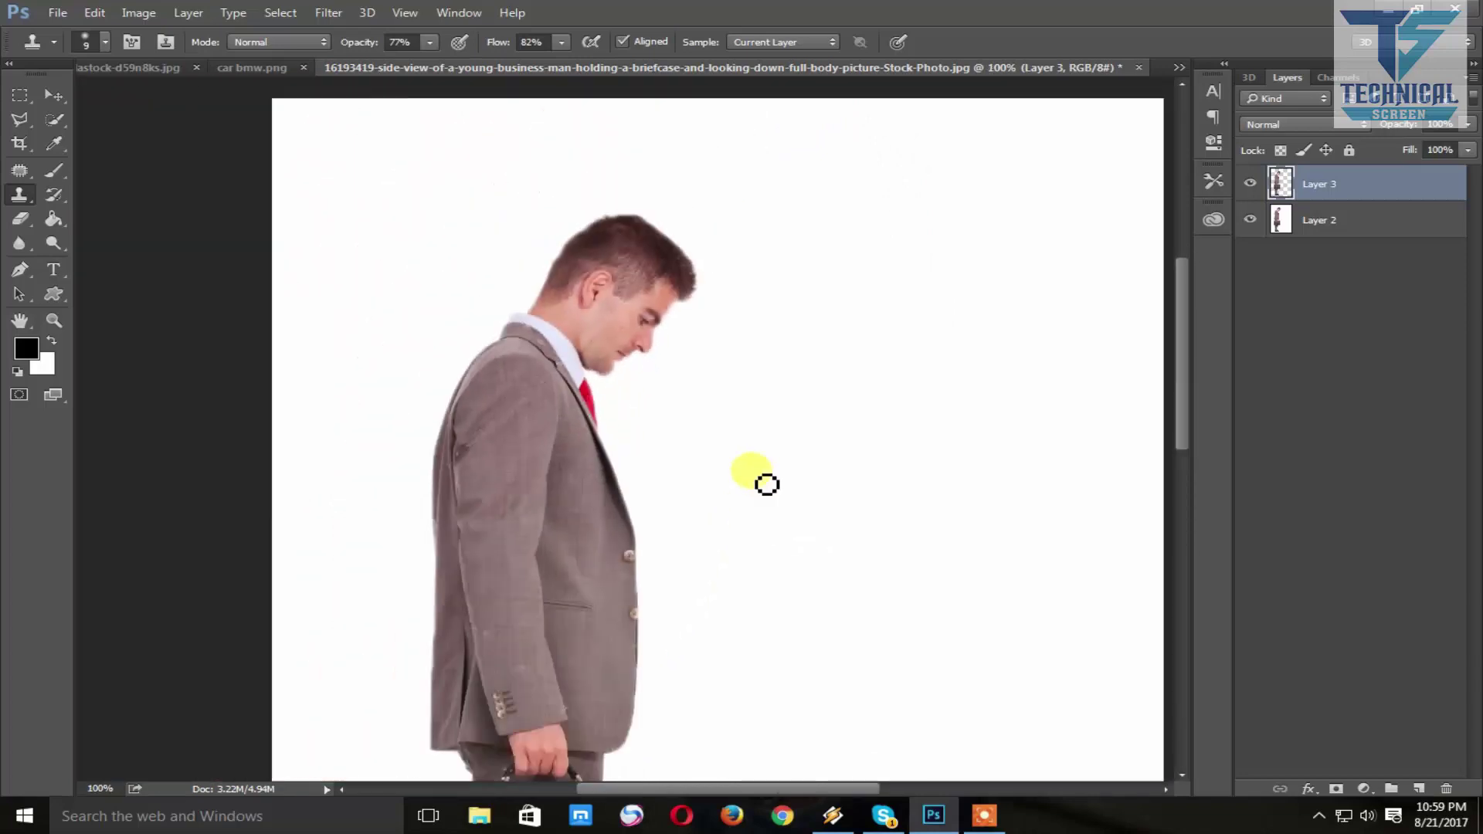
left_click_drag(653, 530, 663, 434)
mouse_move(657, 695)
left_mouse_down()
mouse_move(653, 503)
mouse_move(640, 564)
mouse_move(629, 417)
left_mouse_up()
key("ctrl+plus")
key("ctrl+plus")
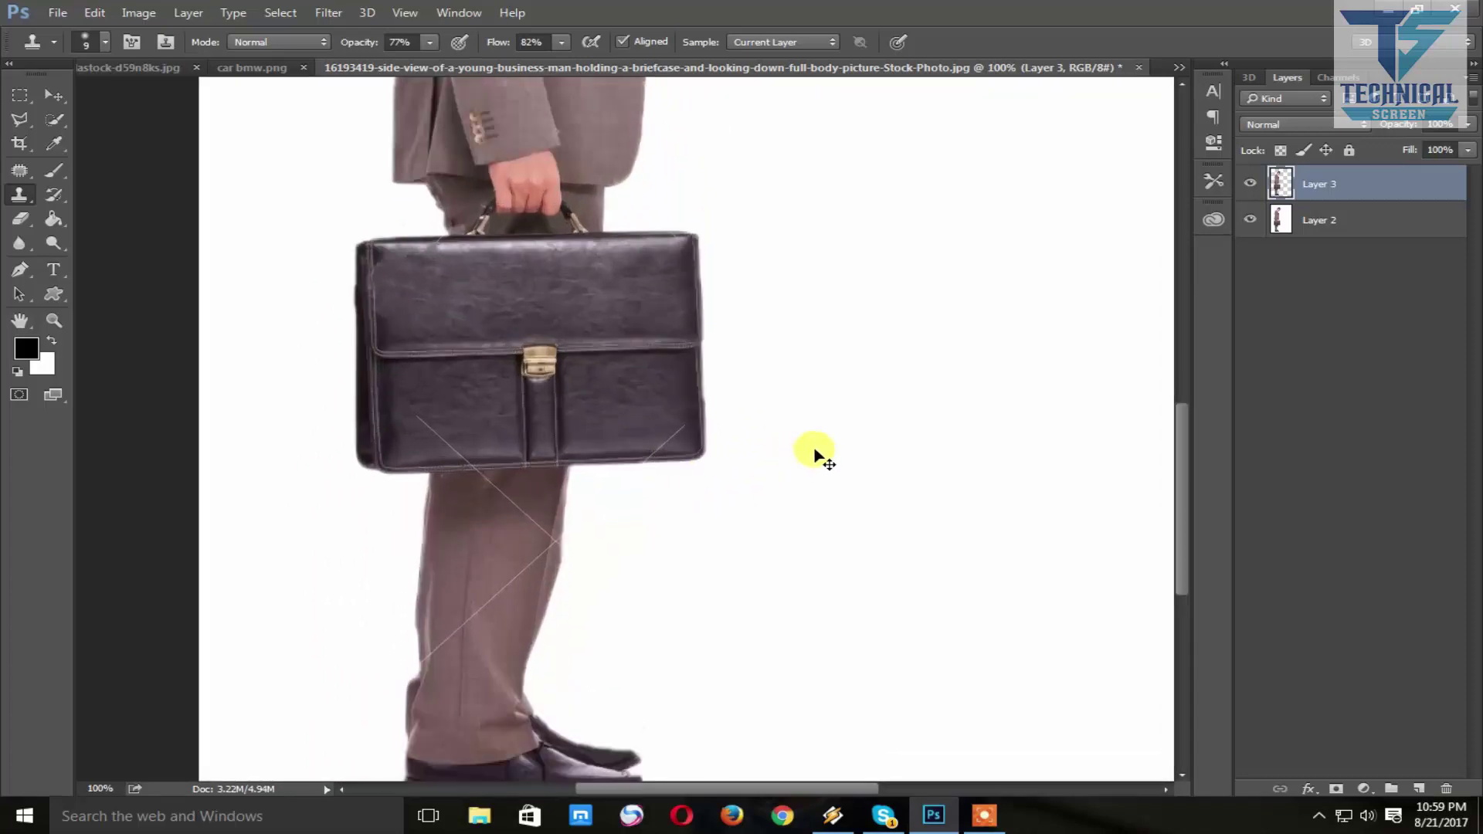
left_click(20, 170)
mouse_move(757, 424)
left_mouse_down()
mouse_move(739, 462)
mouse_move(689, 487)
left_mouse_up()
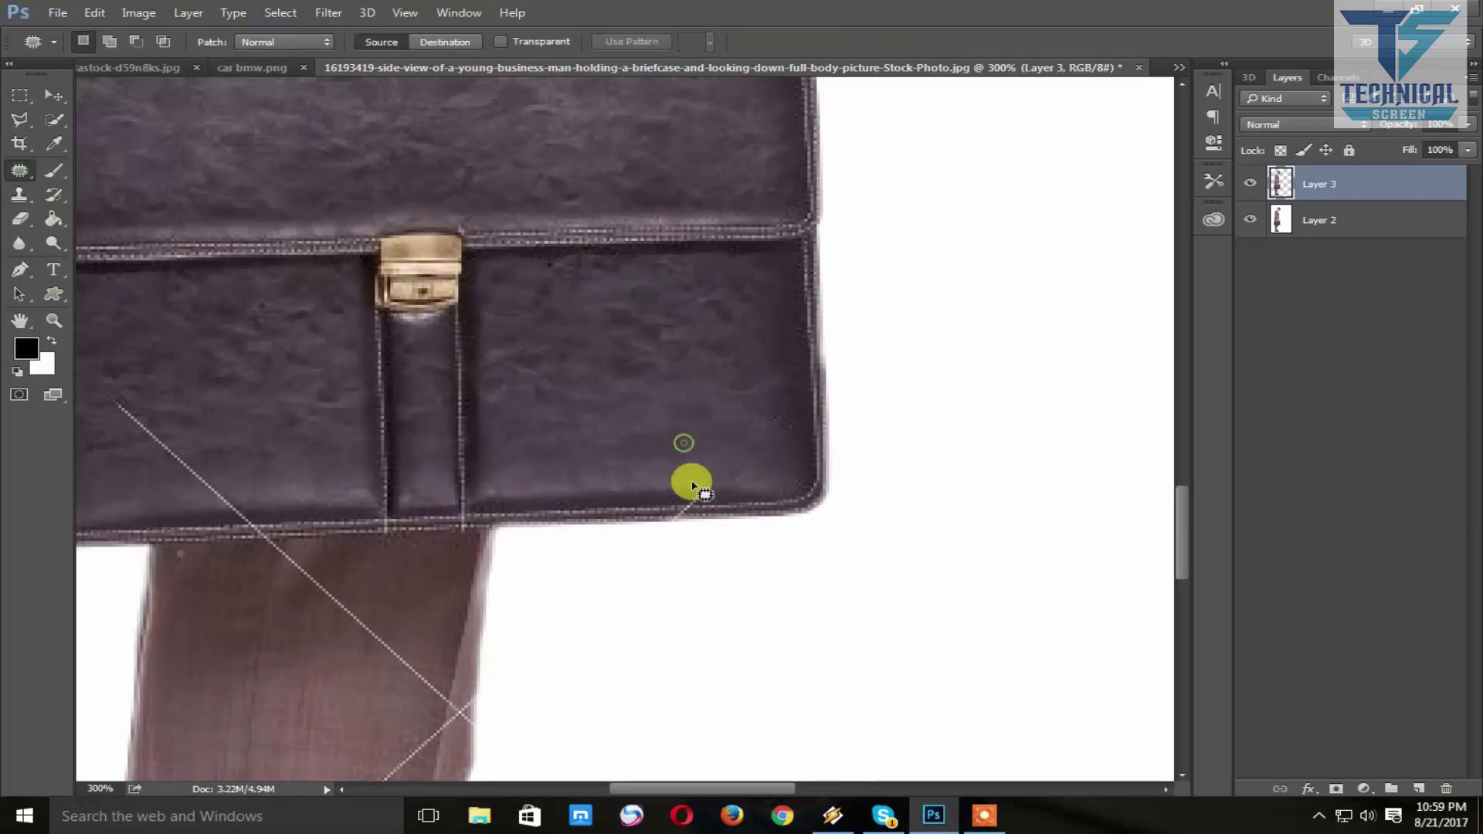
key("ctrl+d")
left_click_drag(277, 455, 372, 469)
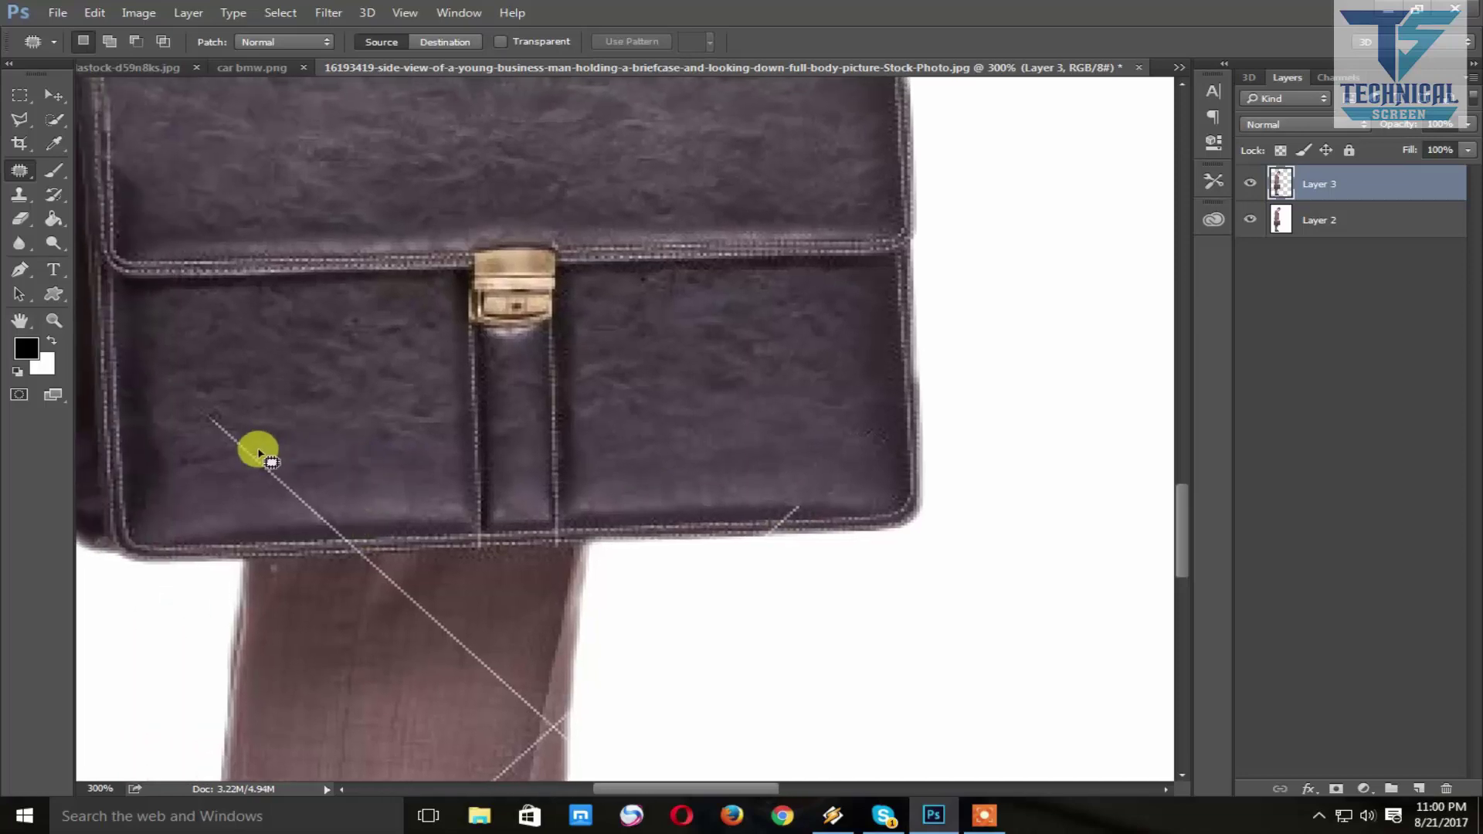
- Patch out the line at the bag's lower-left corner and outline the bottom-edge line
mouse_move(221, 411)
left_mouse_down()
mouse_move(259, 481)
mouse_move(205, 421)
mouse_move(348, 420)
mouse_move(497, 568)
mouse_move(374, 474)
left_mouse_up()
key("ctrl+d")
scroll(363, 462, "down", 3)
left_click_drag(322, 525, 341, 497)
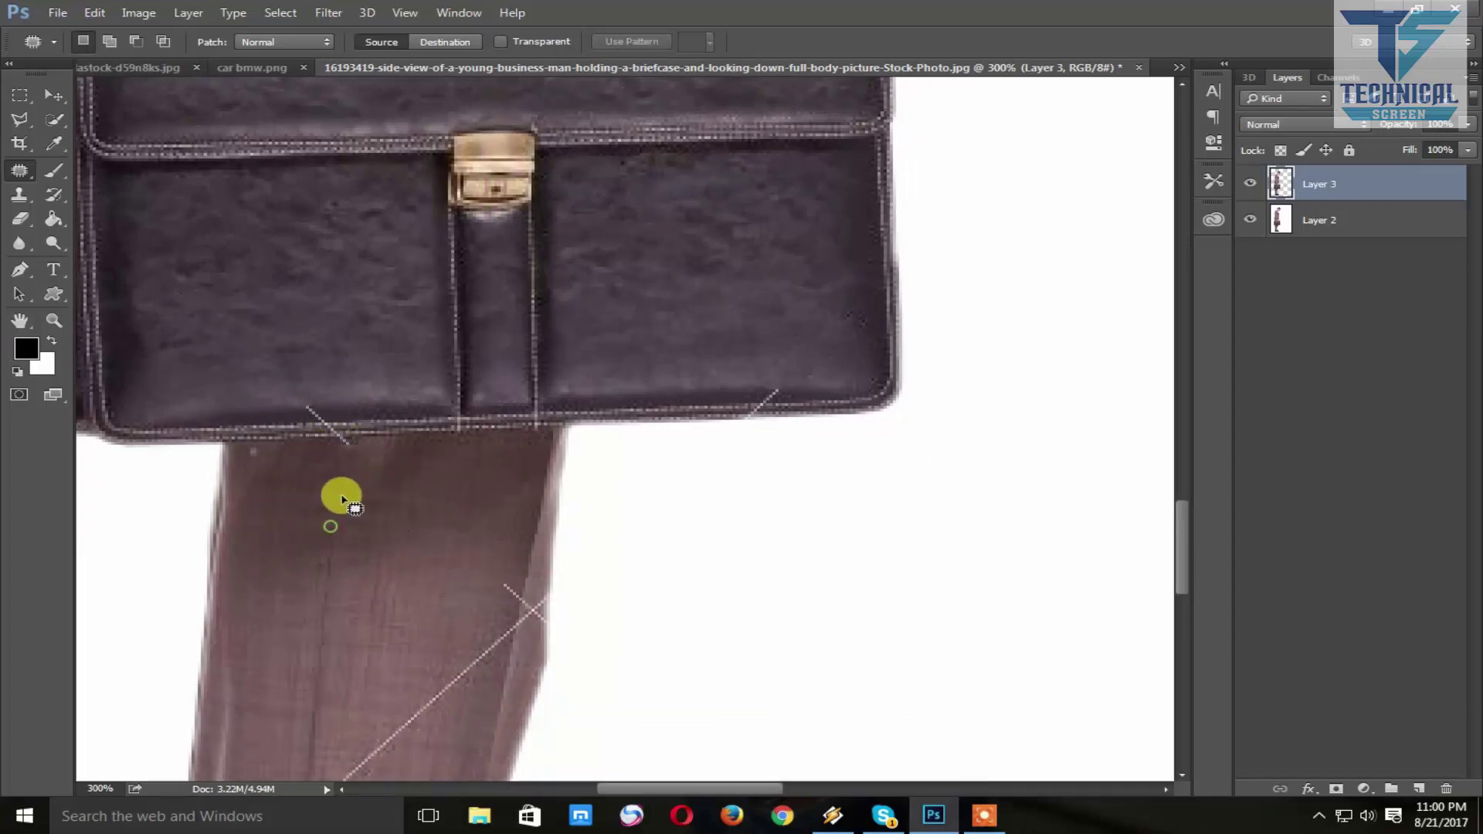
left_click(317, 407)
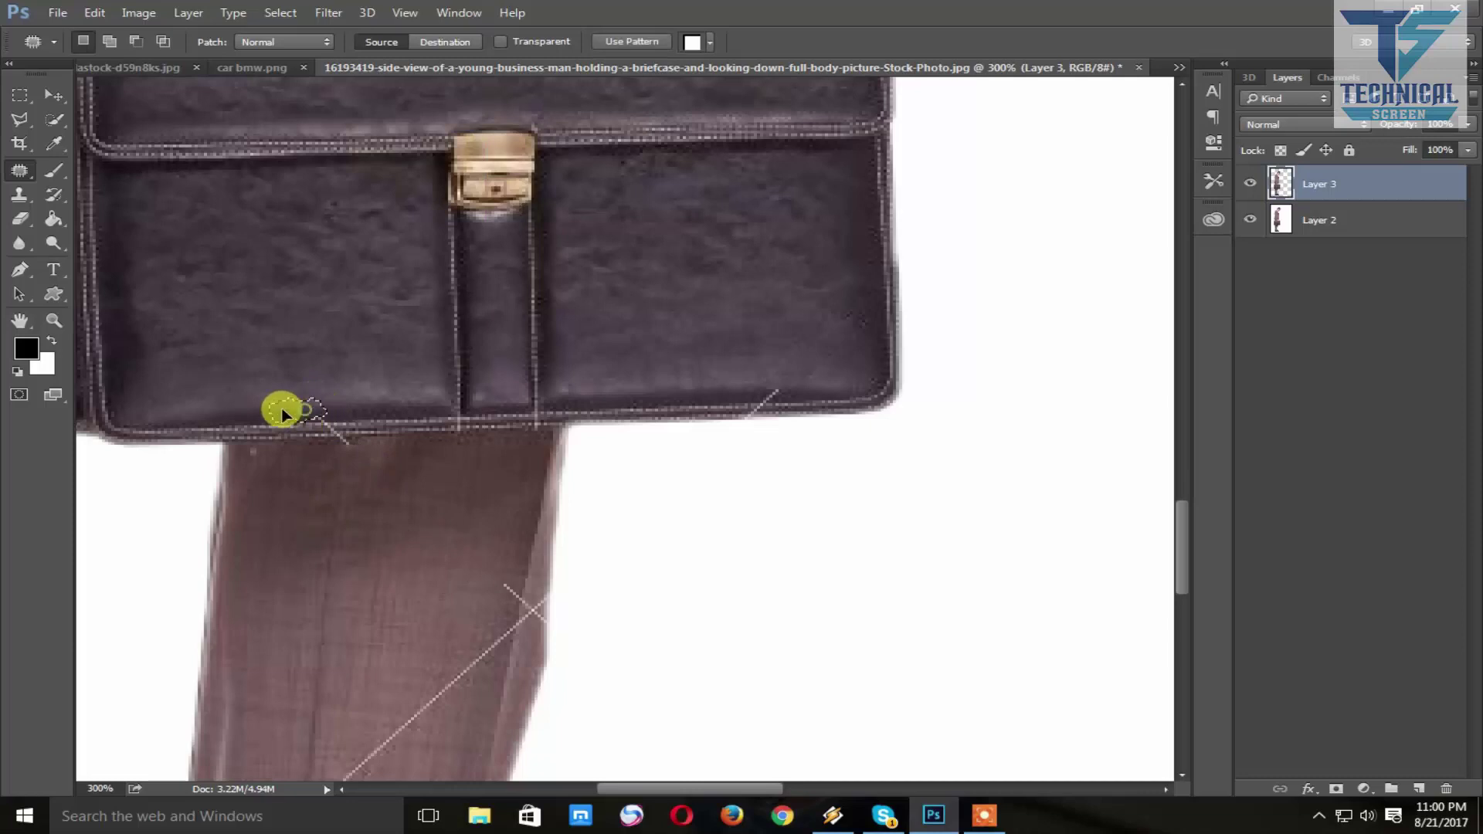
left_click_drag(289, 408, 358, 456)
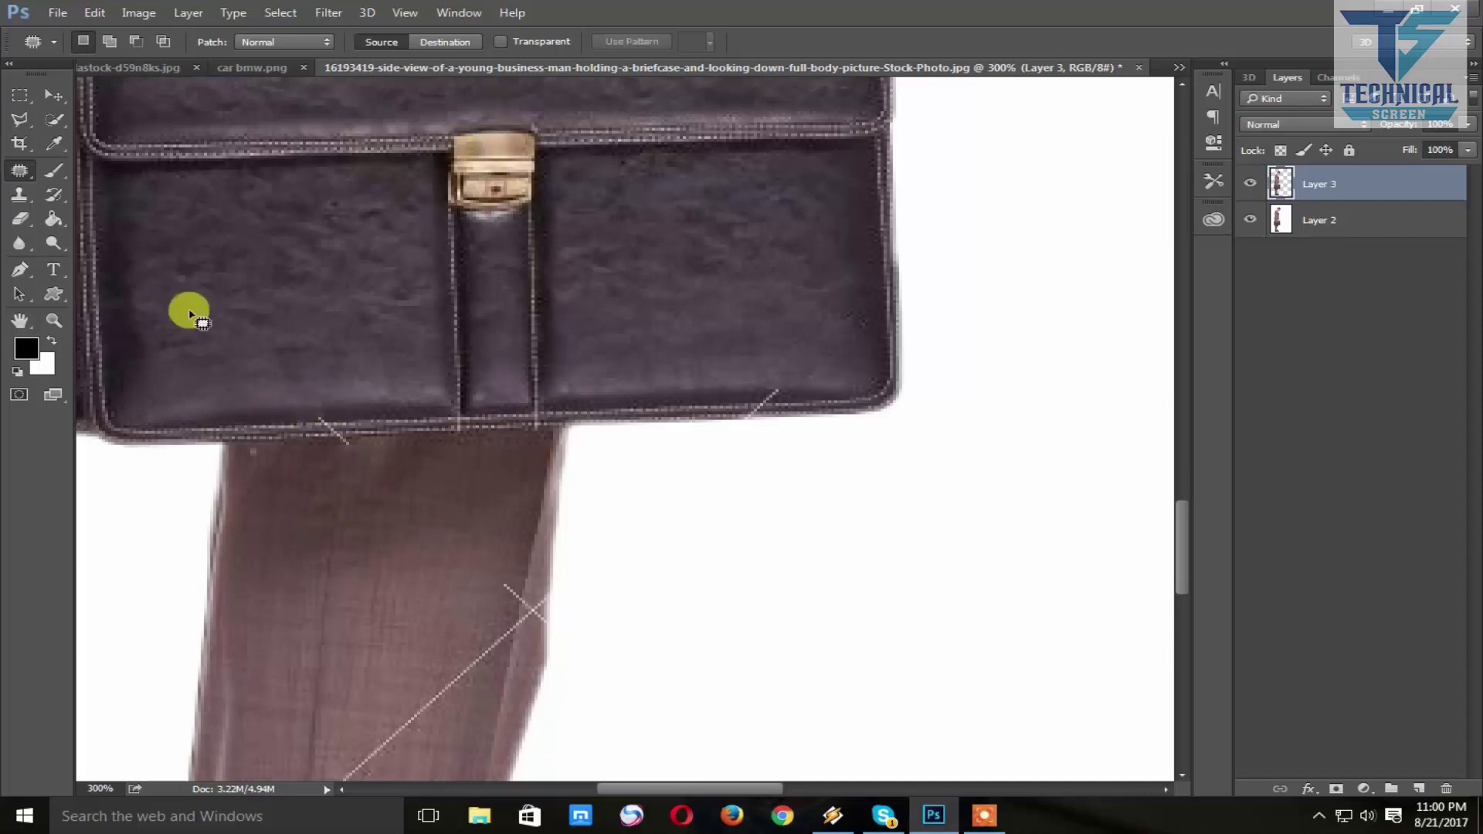
- Clone Stamp over the bag's bottom-edge stitching and the line on the leg
left_click(20, 195)
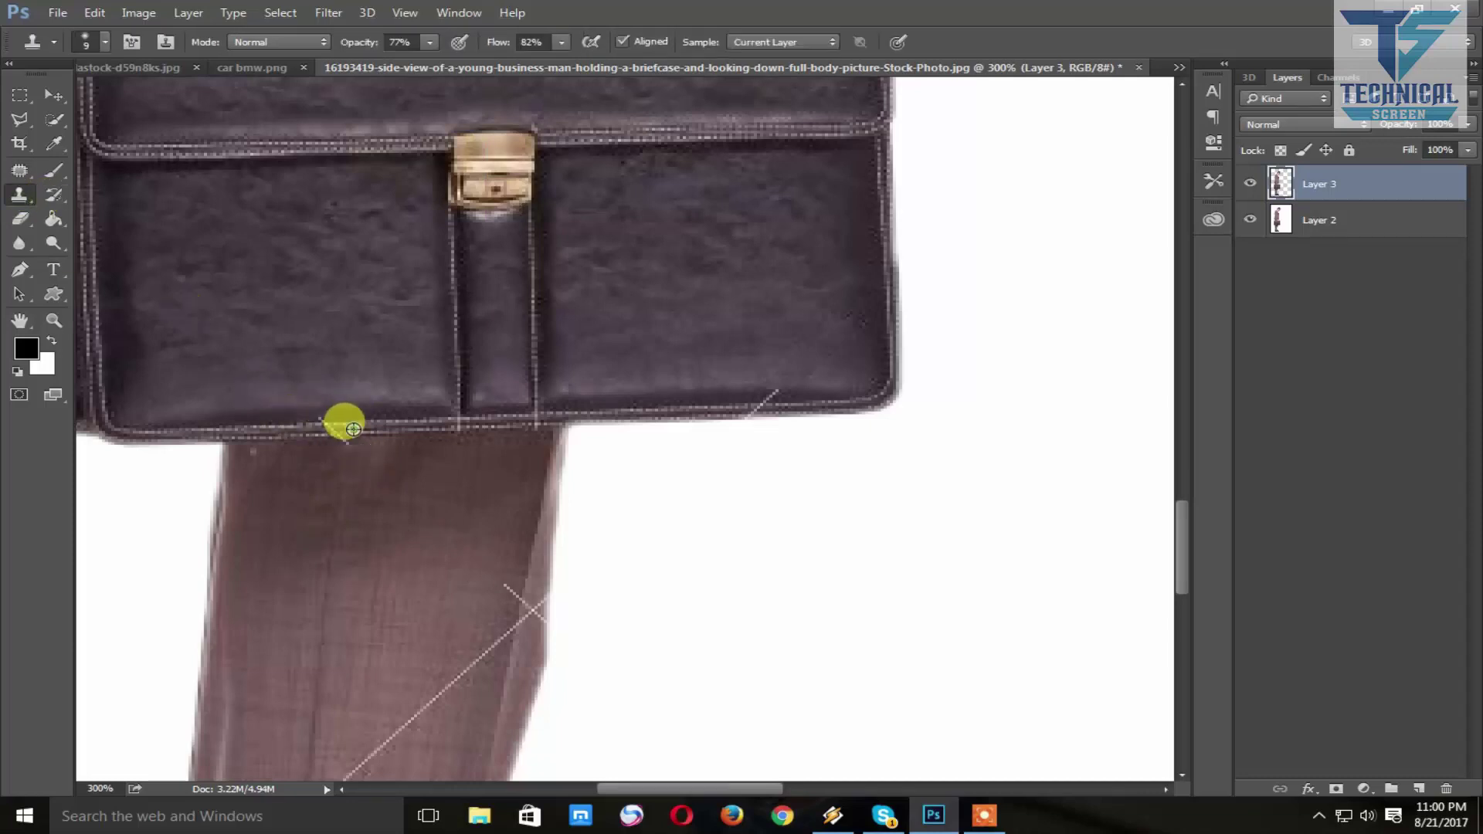
left_click(339, 432)
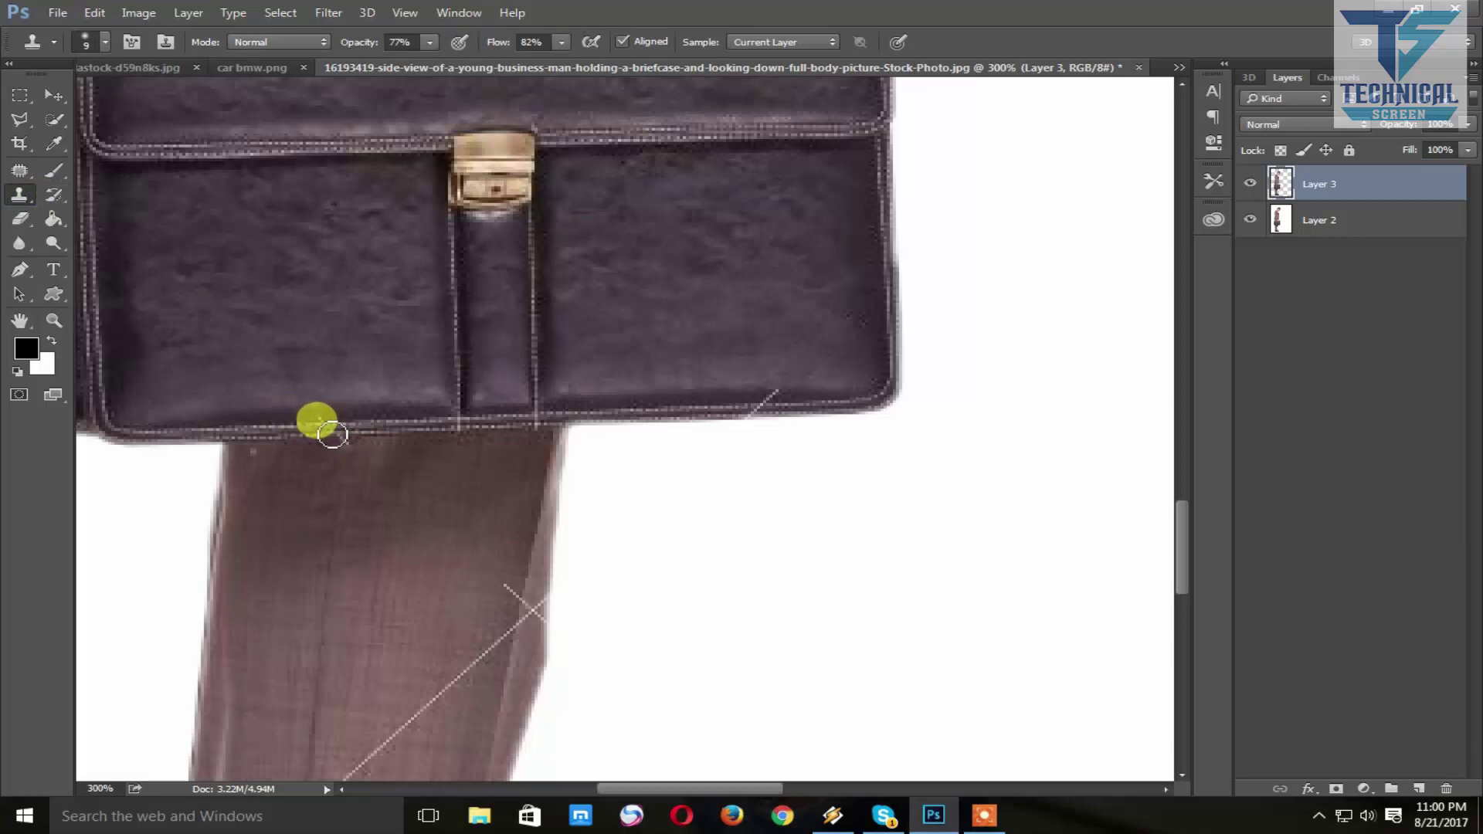
mouse_move(323, 427)
left_mouse_down()
mouse_move(417, 547)
mouse_move(436, 423)
left_mouse_up()
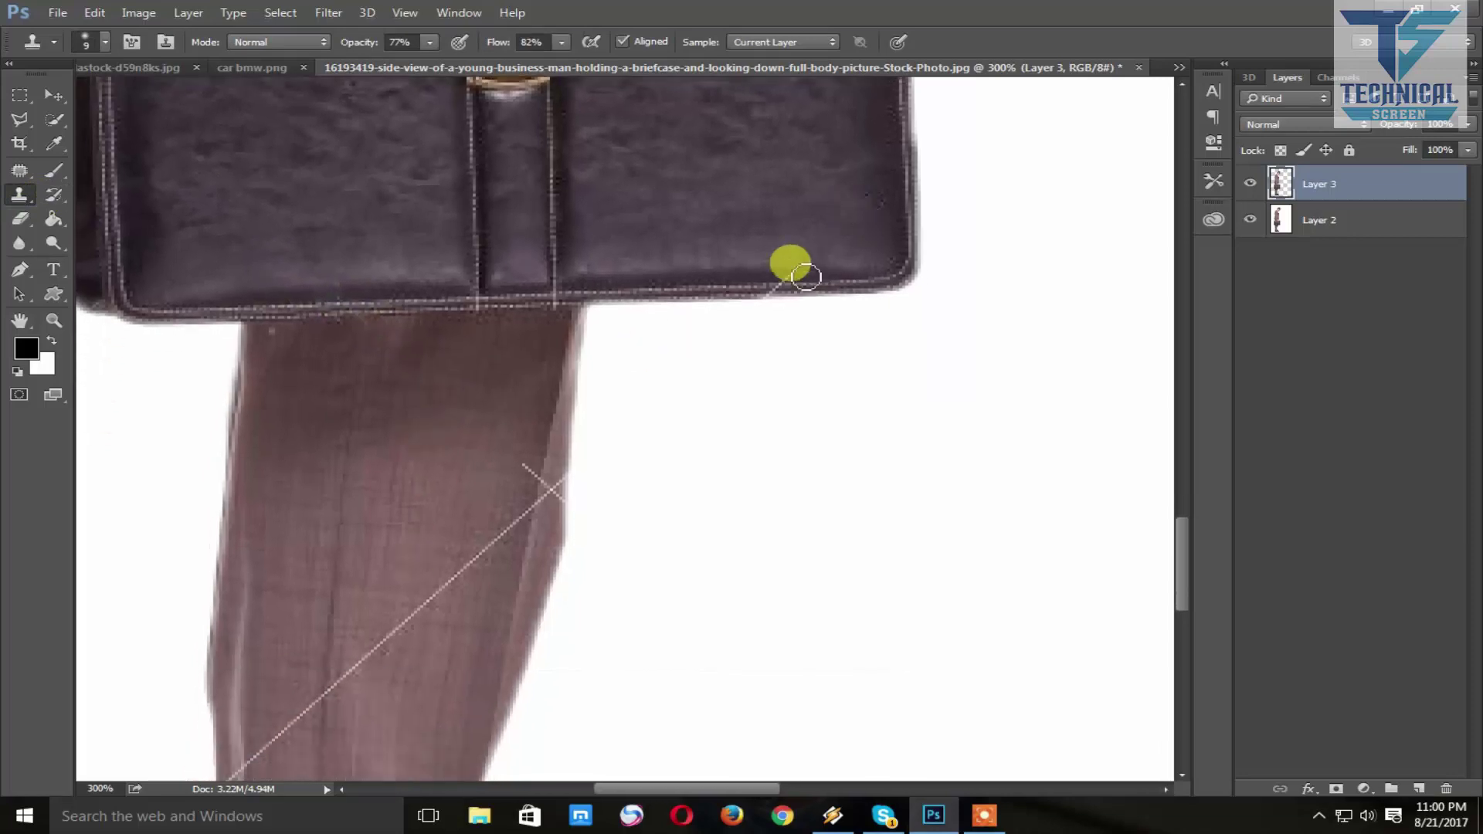
mouse_move(783, 279)
left_mouse_down()
mouse_move(768, 301)
mouse_move(706, 305)
mouse_move(740, 227)
left_mouse_up()
left_click(563, 439)
mouse_move(562, 439)
left_mouse_down()
mouse_move(586, 383)
mouse_move(573, 433)
mouse_move(570, 404)
mouse_move(490, 387)
mouse_move(563, 386)
mouse_move(607, 451)
mouse_move(540, 484)
mouse_move(557, 378)
left_mouse_up()
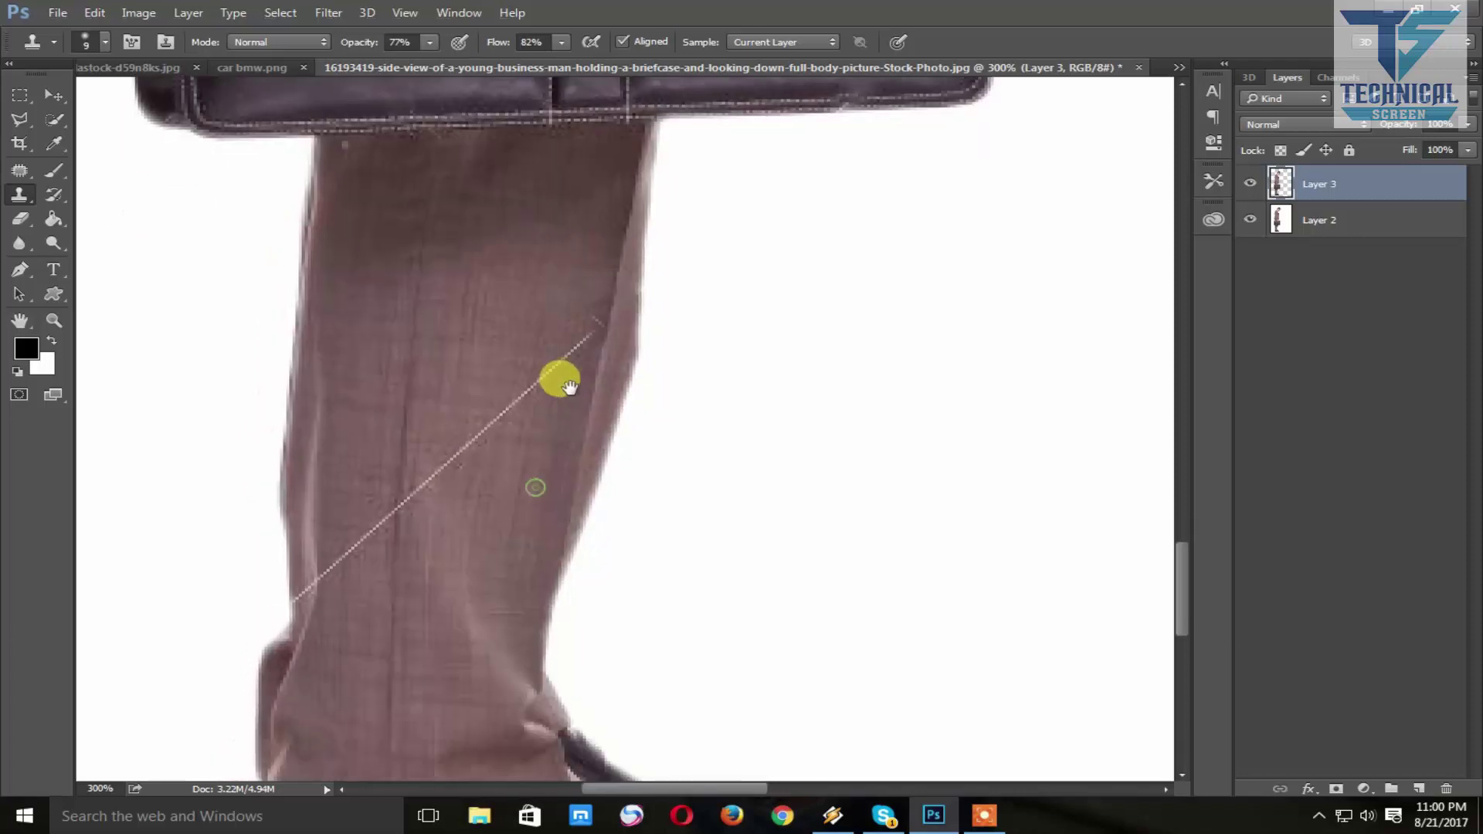
- Patch out the diagonal line segments on the trouser leg
left_click(21, 199)
left_click(19, 168)
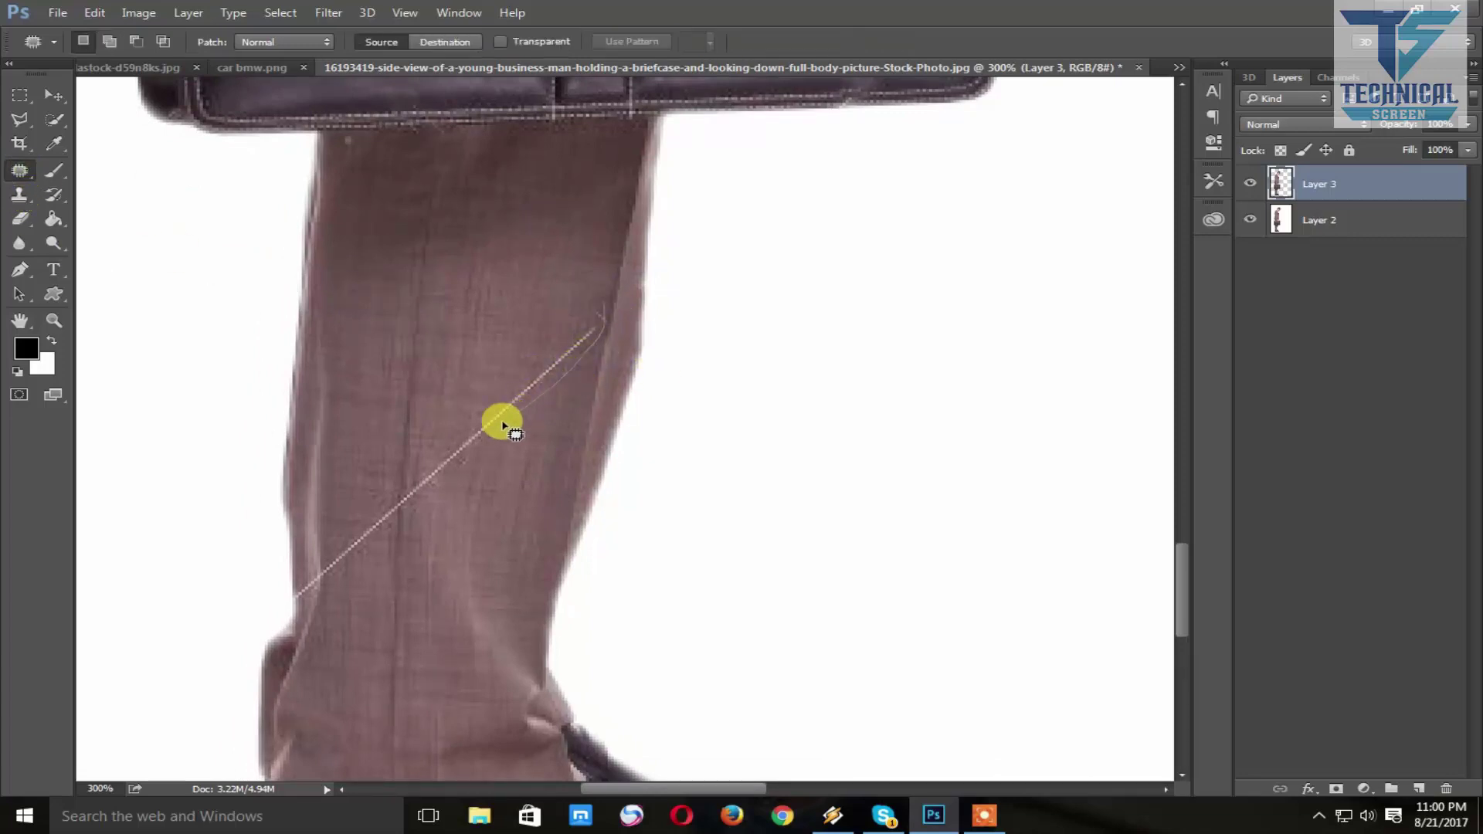
mouse_move(604, 332)
left_mouse_down()
mouse_move(562, 356)
mouse_move(537, 306)
left_mouse_up()
key("ctrl+d")
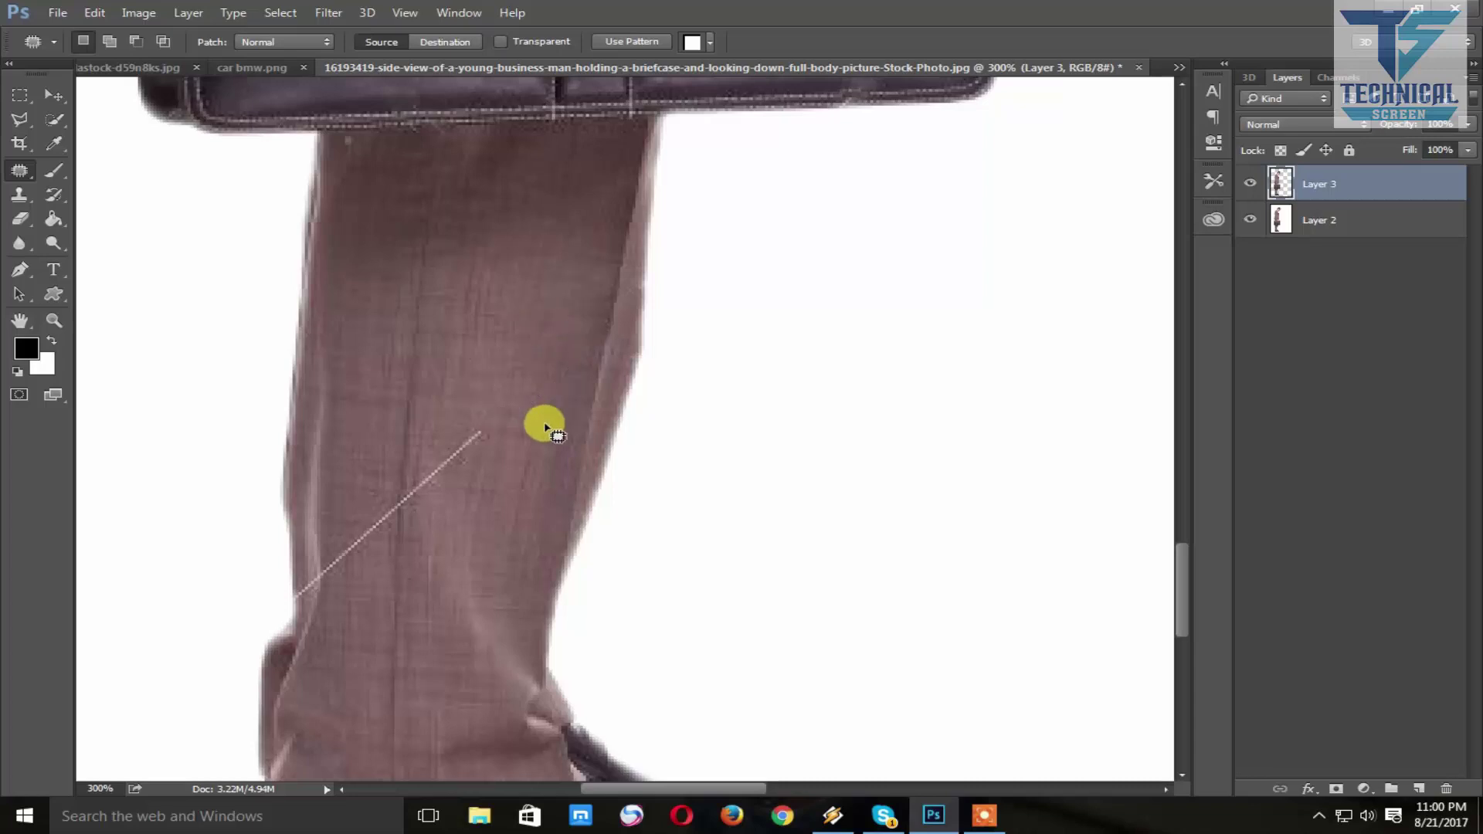
scroll(530, 358, "down", 3)
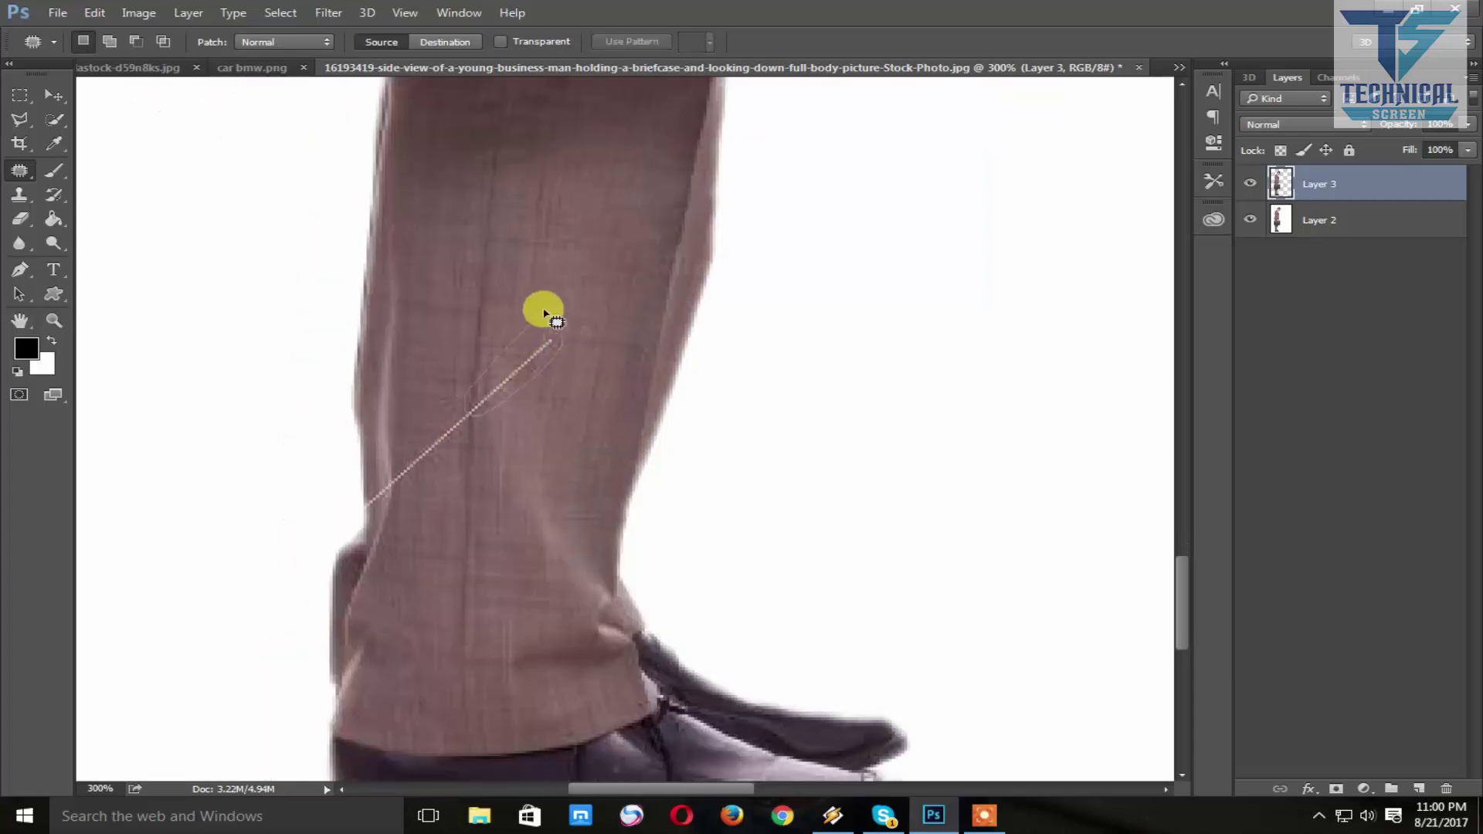
mouse_move(556, 340)
left_mouse_down()
mouse_move(452, 456)
mouse_move(541, 425)
left_mouse_up()
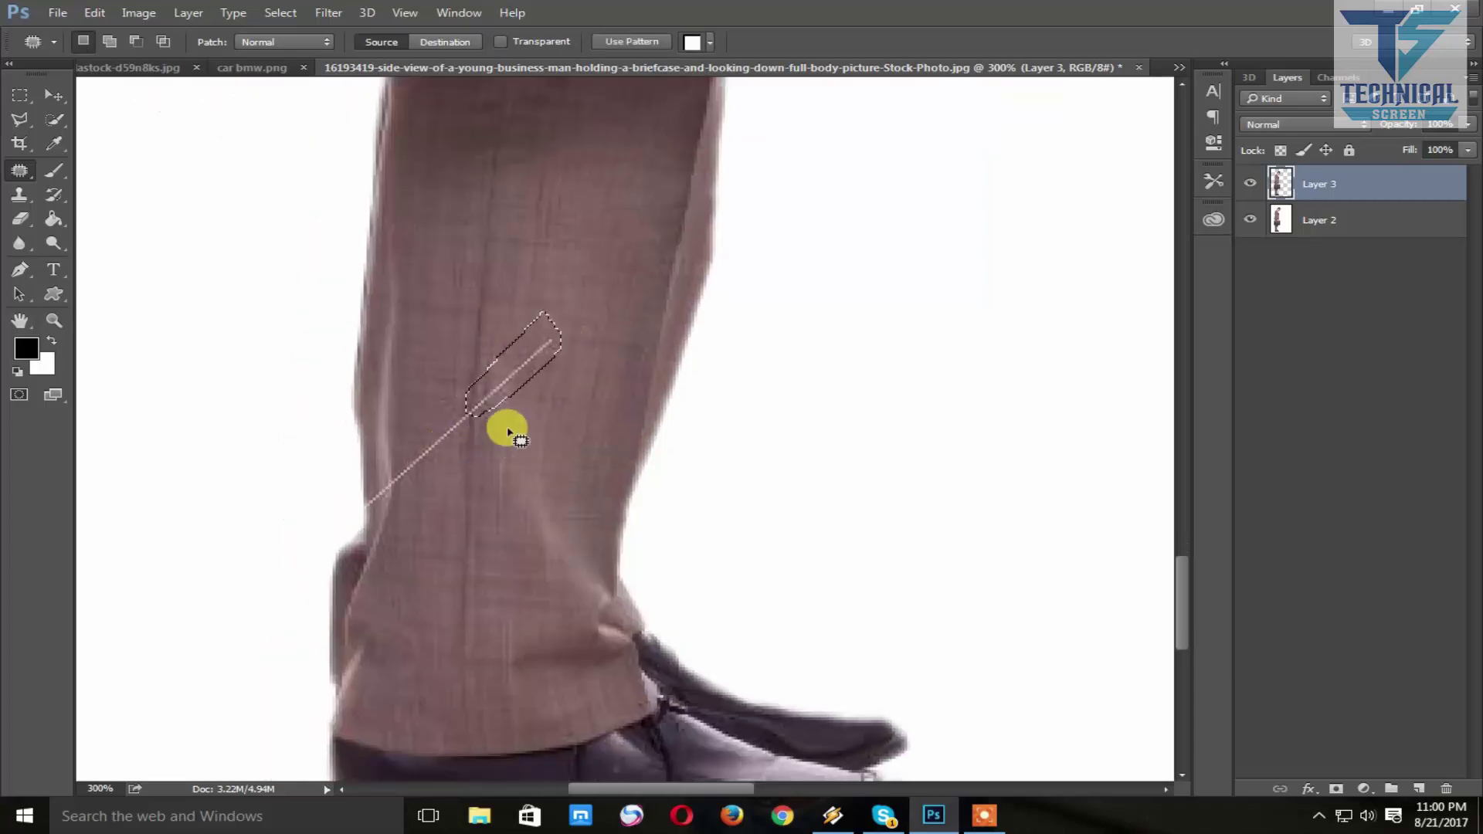
key("ctrl+d")
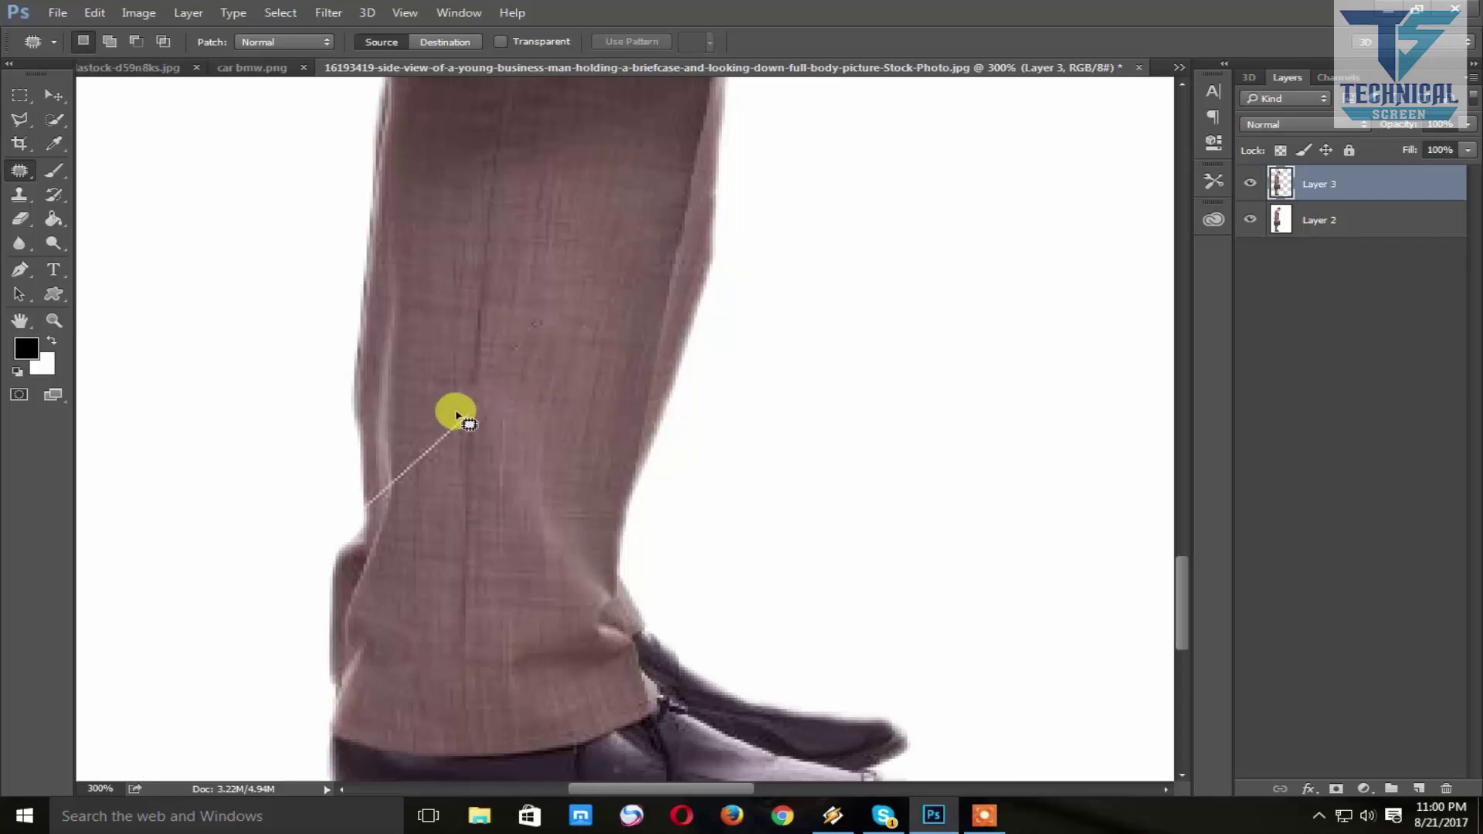
- Clone and patch the last stretches of trouser line, then fit the whole image
key("s")
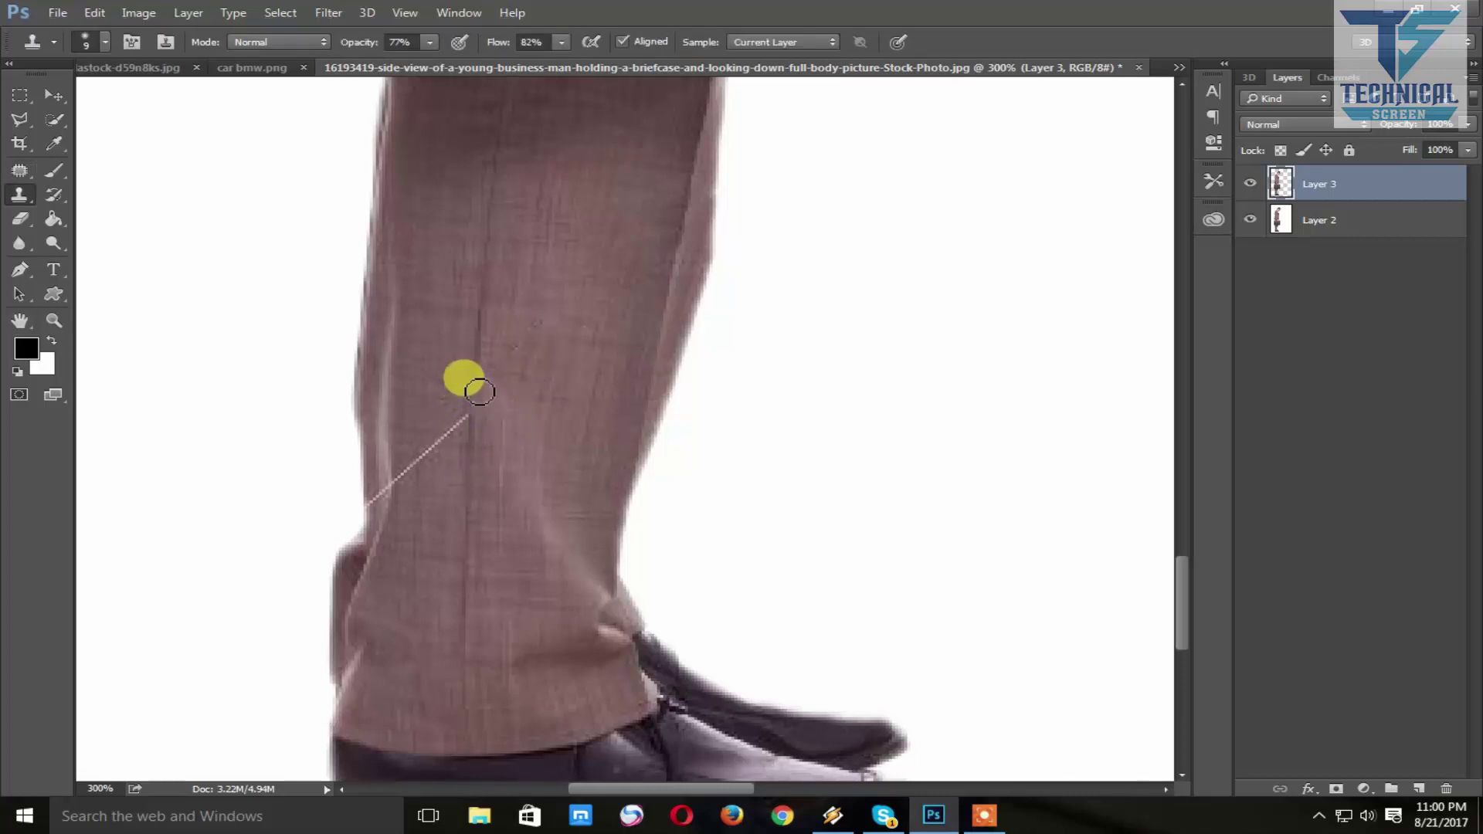
left_click_drag(479, 392, 332, 392)
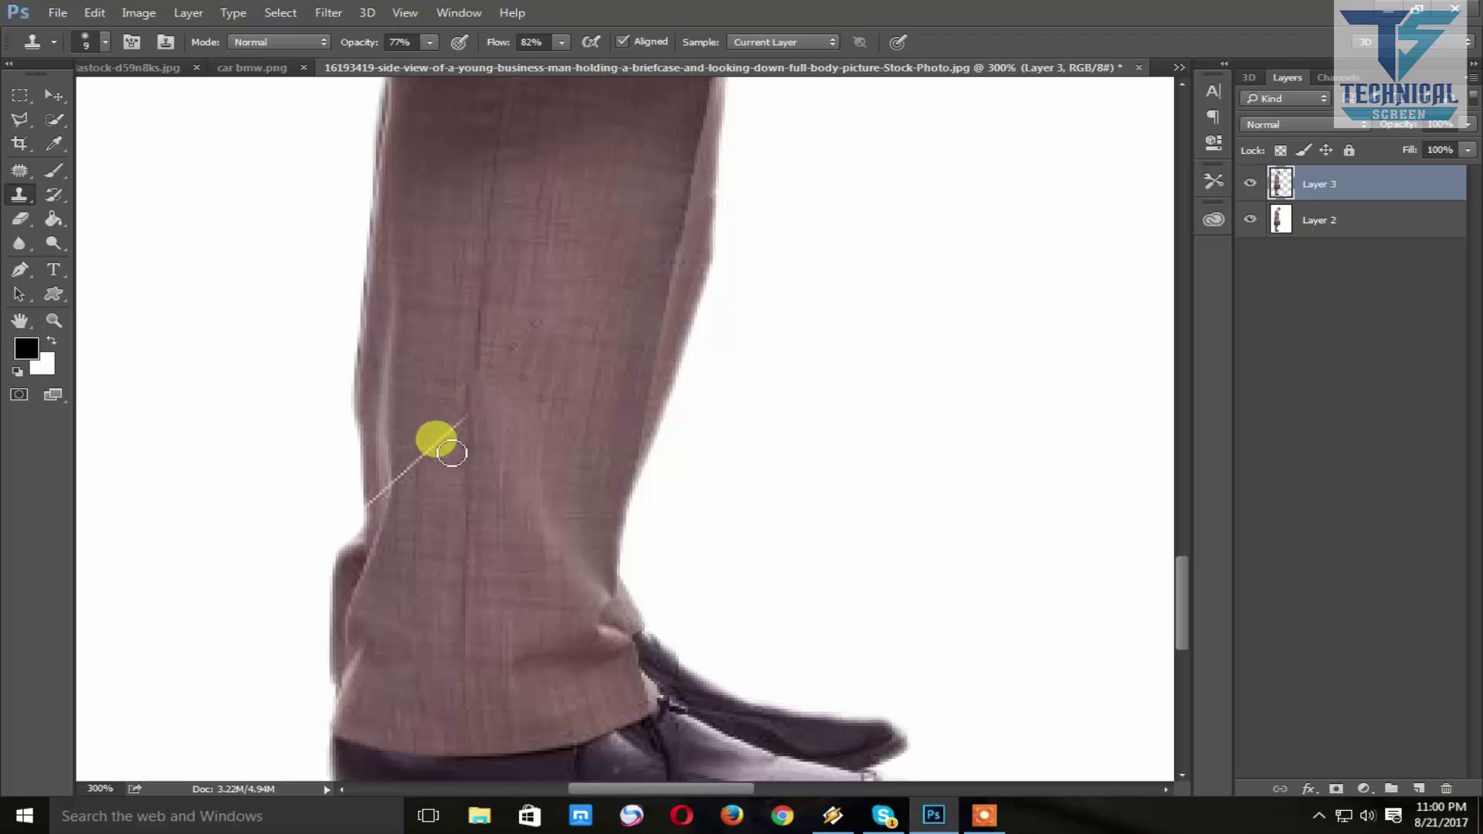
key("j")
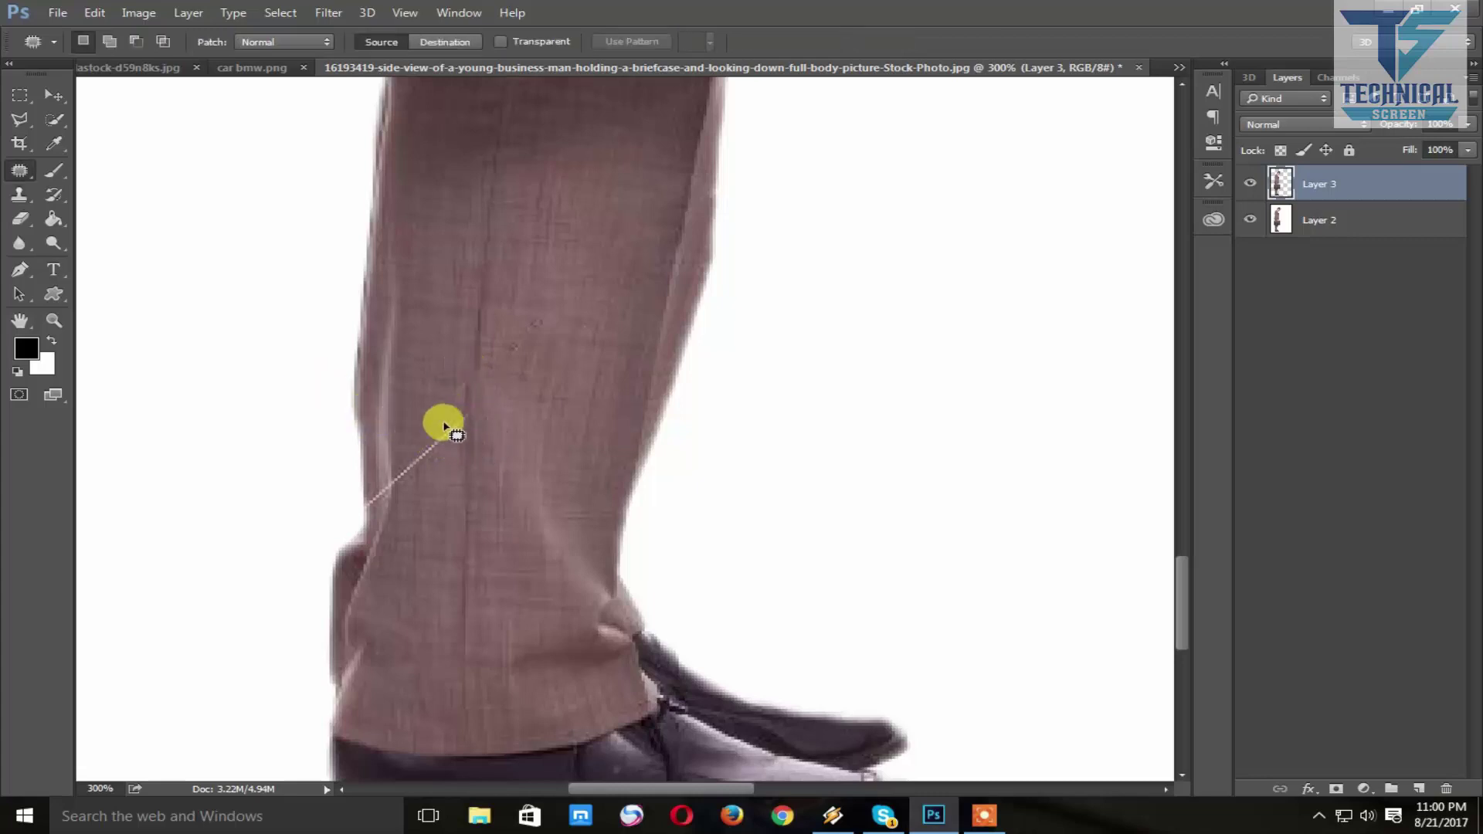
mouse_move(467, 417)
left_mouse_down()
mouse_move(391, 487)
mouse_move(401, 452)
mouse_move(431, 432)
left_mouse_up()
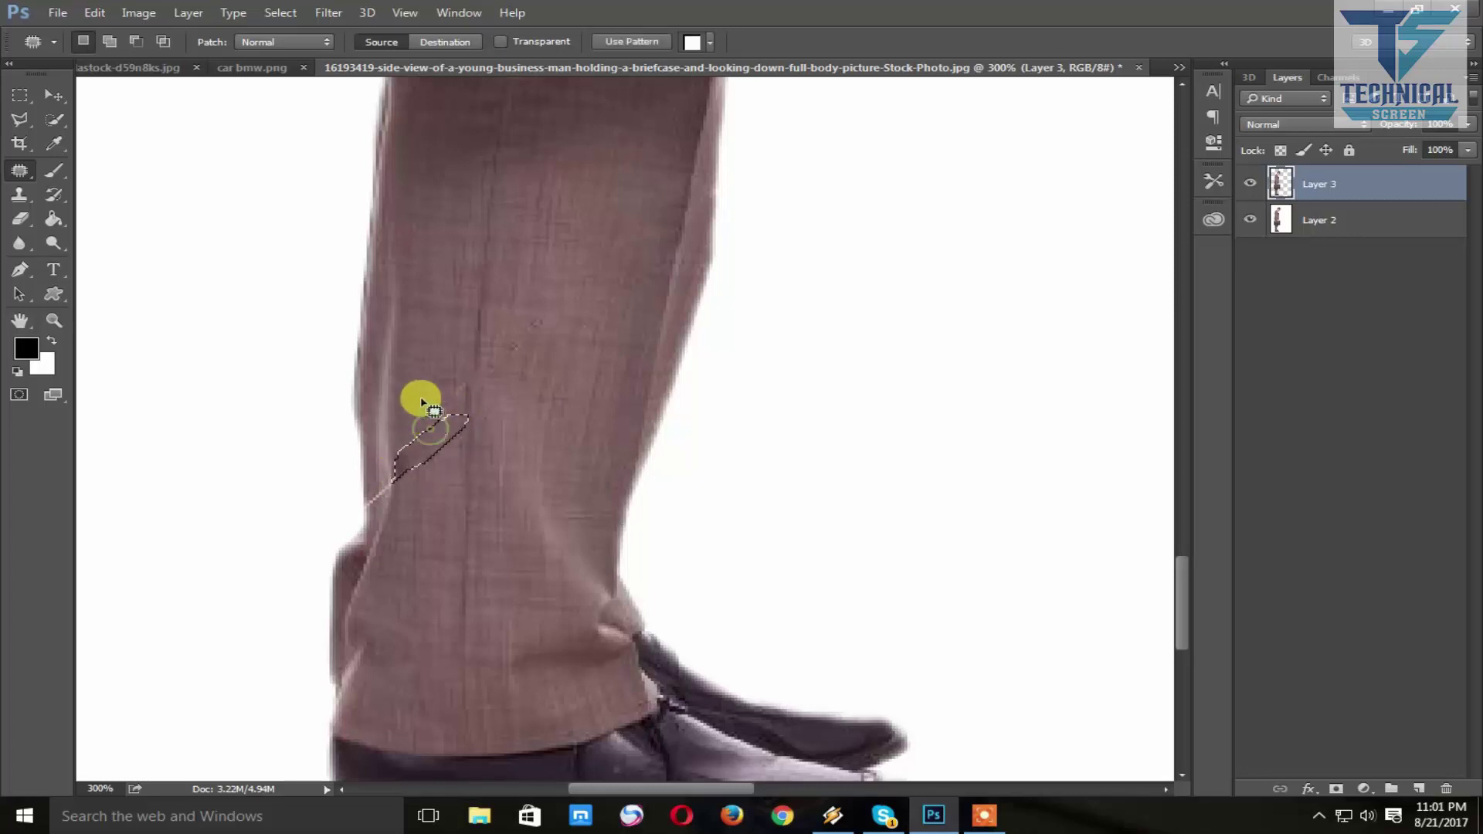
left_click(421, 399)
key("s")
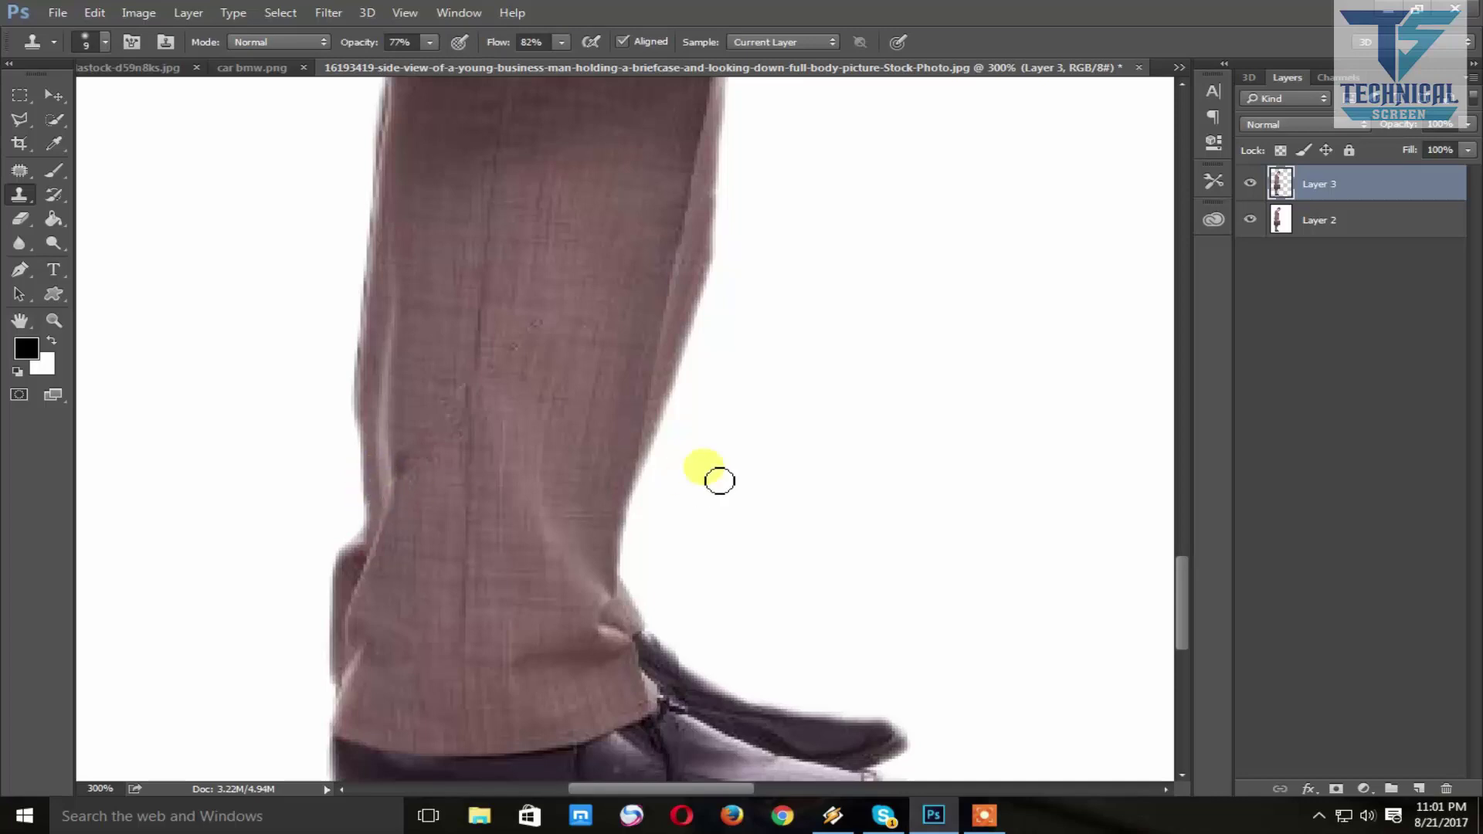
key("ctrl+0")
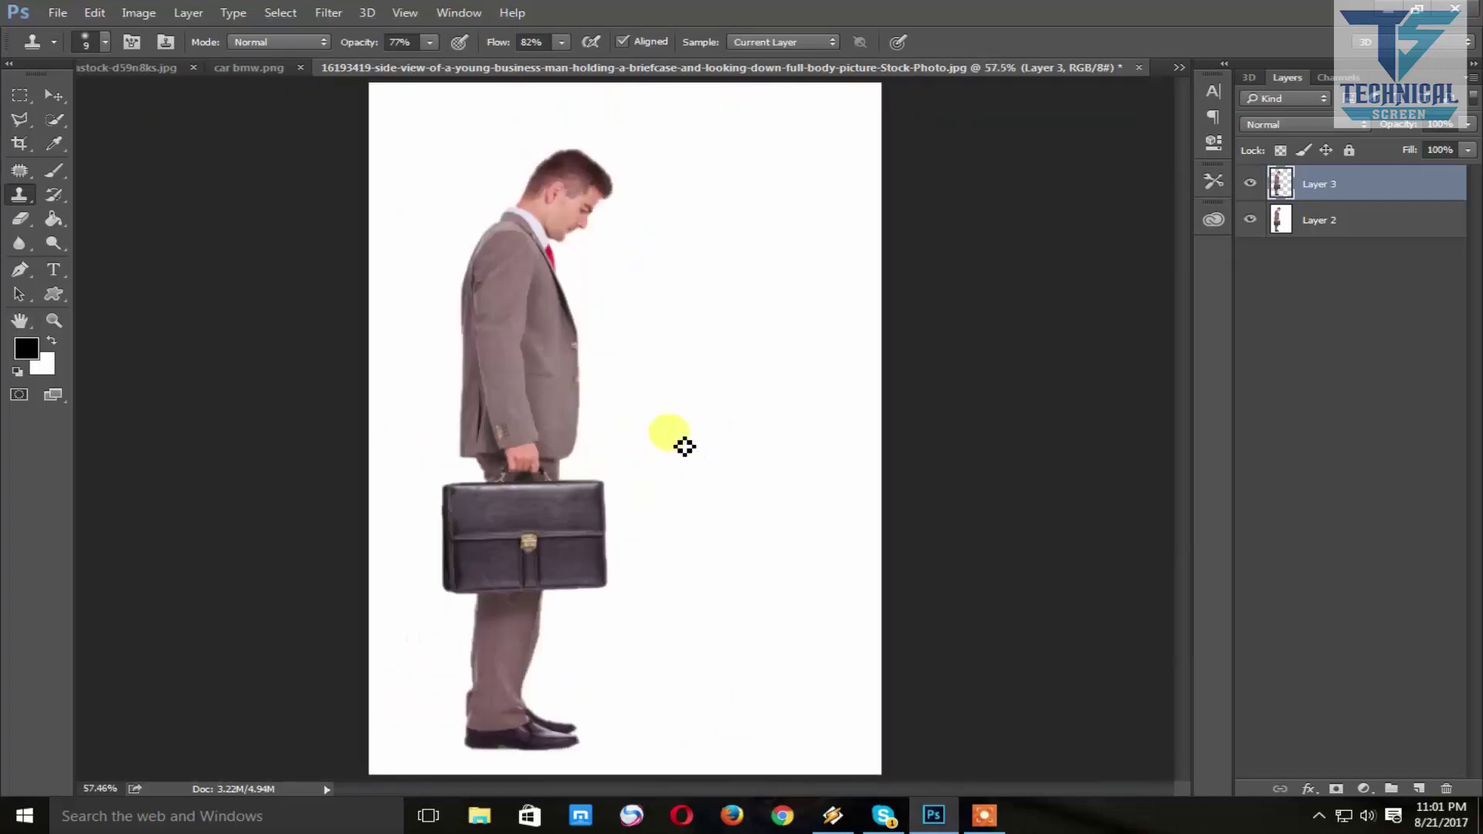
- Set Brightness/Contrast to brightness -28 and contrast 28 on the businessman
key("v")
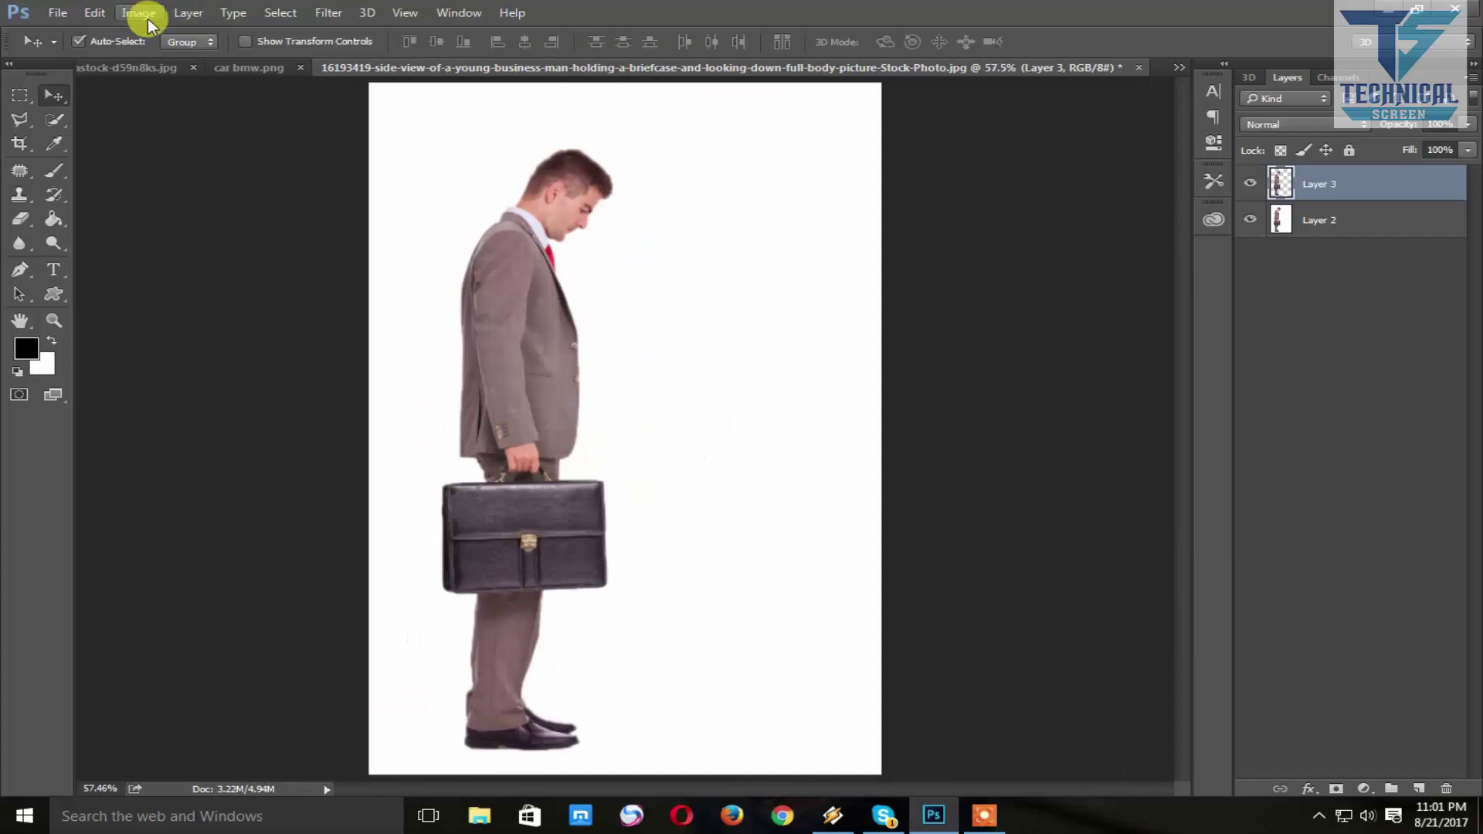
left_click(141, 14)
mouse_move(185, 70)
left_click(391, 58)
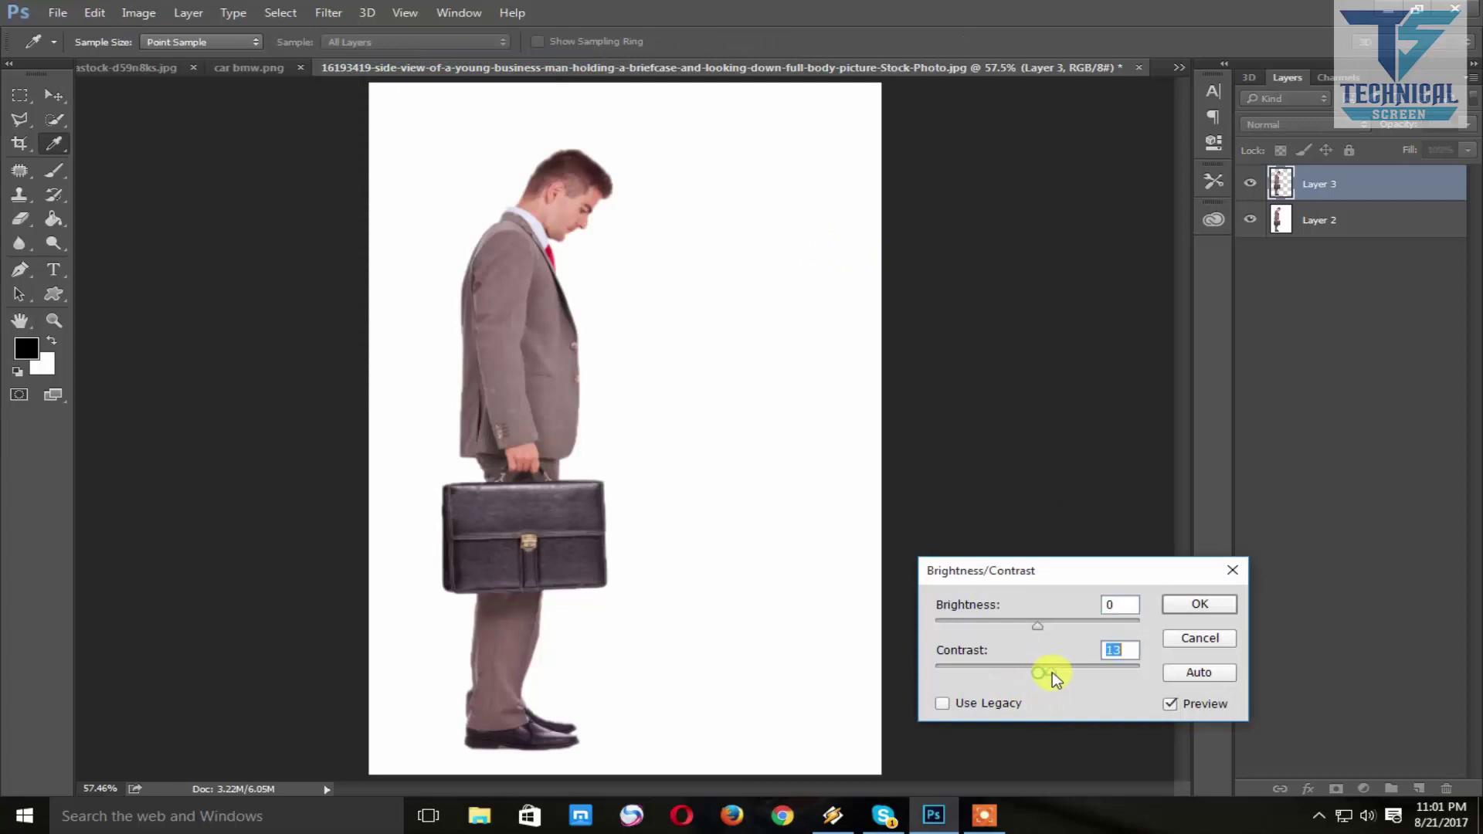
left_click_drag(1053, 672, 1062, 671)
left_click_drag(1040, 622, 1034, 623)
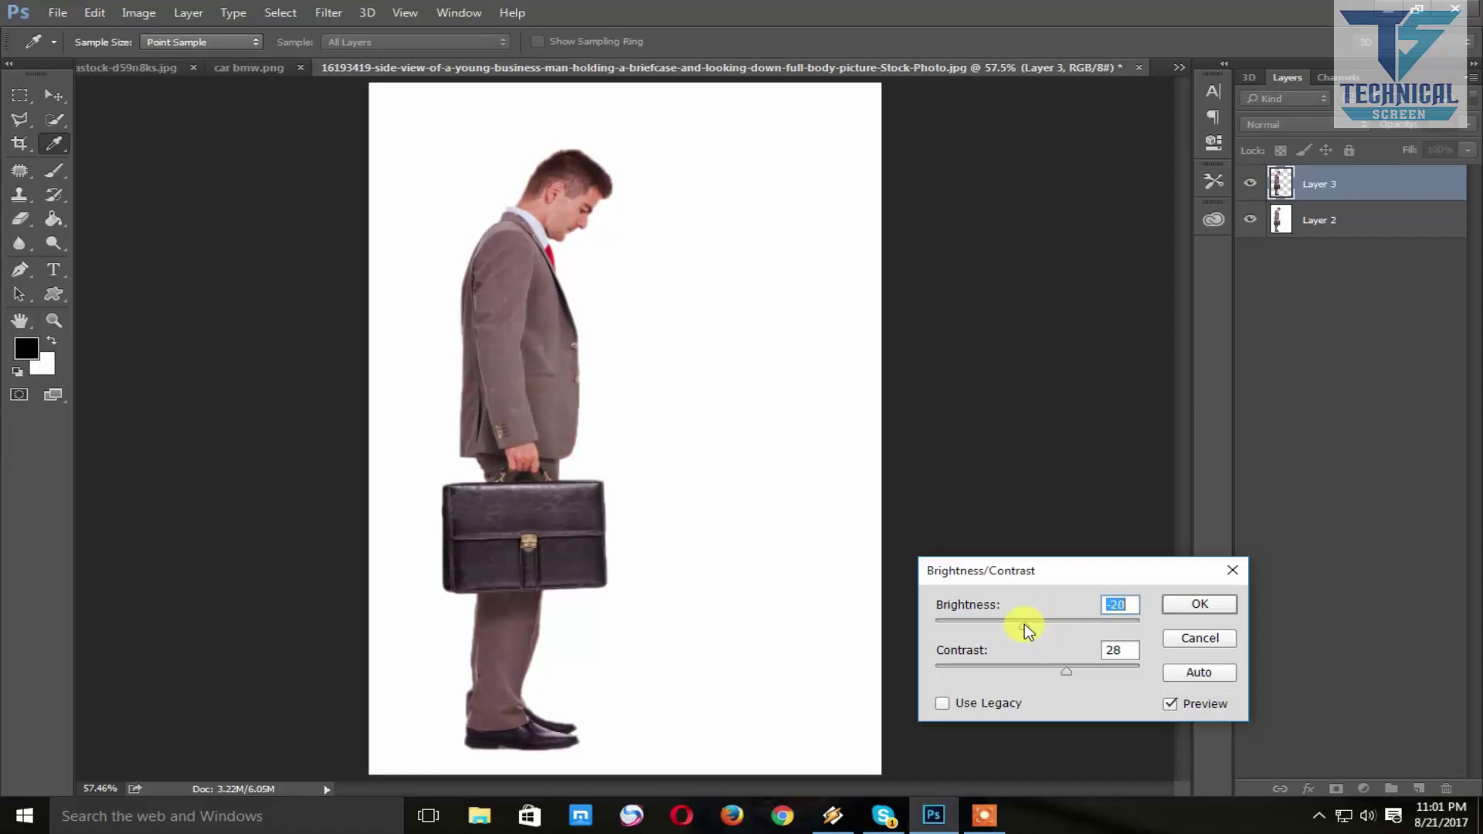
left_click_drag(1024, 624, 1023, 624)
- Confirm the Brightness/Contrast change and zoom to 200% over the briefcase
left_click(1188, 605)
key("v")
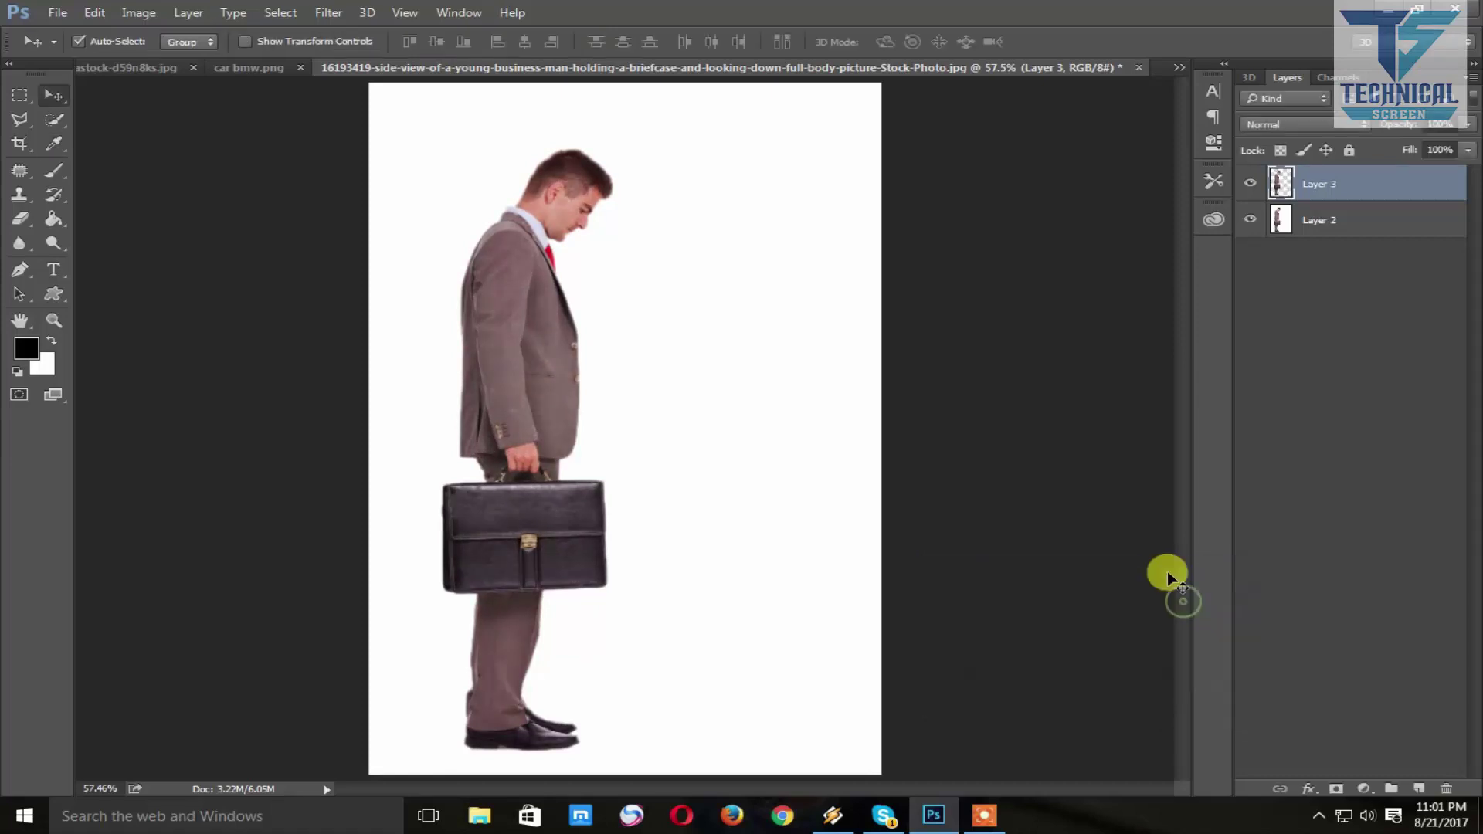
key("ctrl+plus")
key("ctrl+plus")
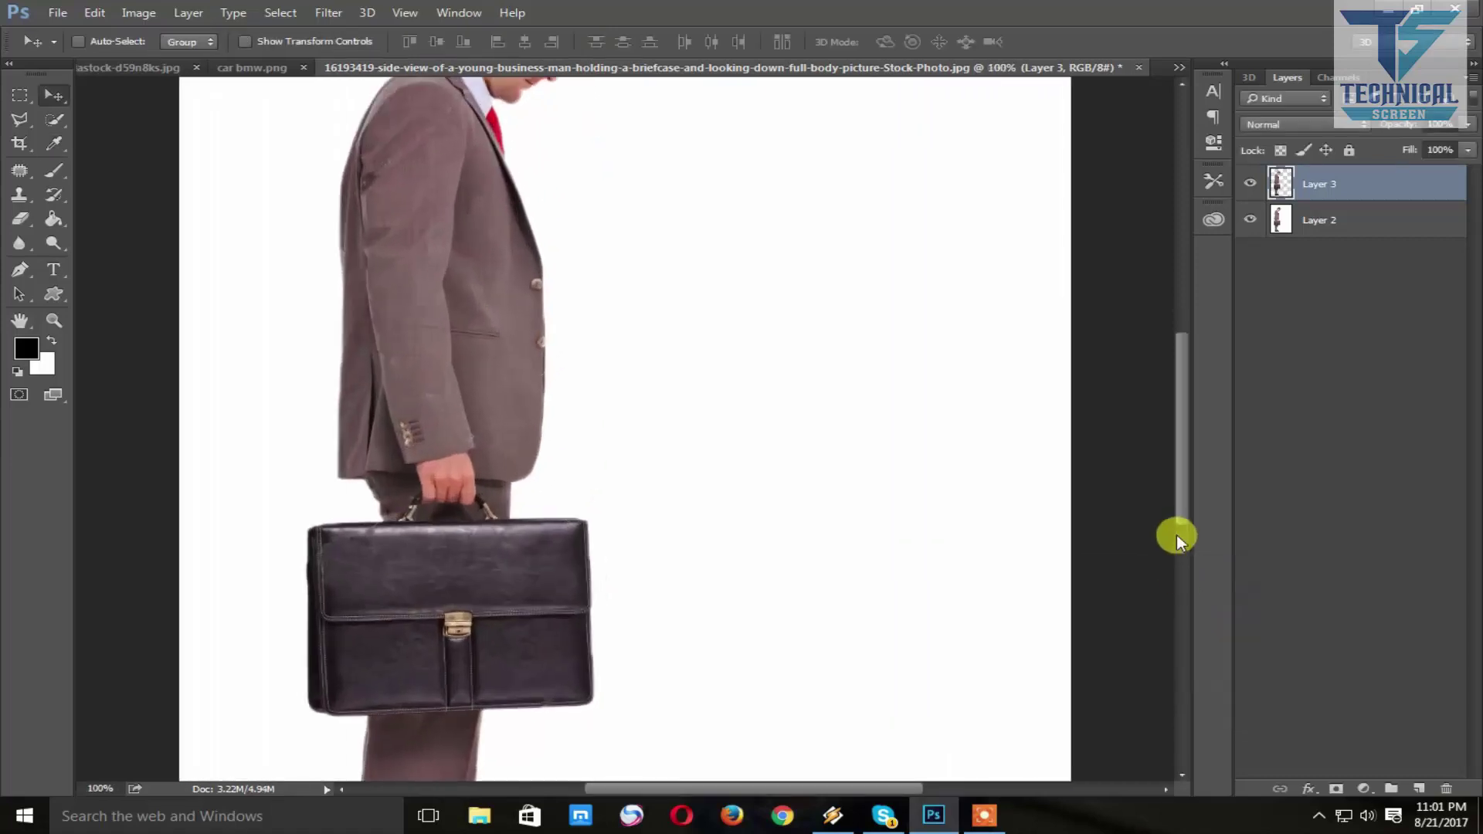
key("ctrl+plus")
left_click_drag(610, 560, 689, 418)
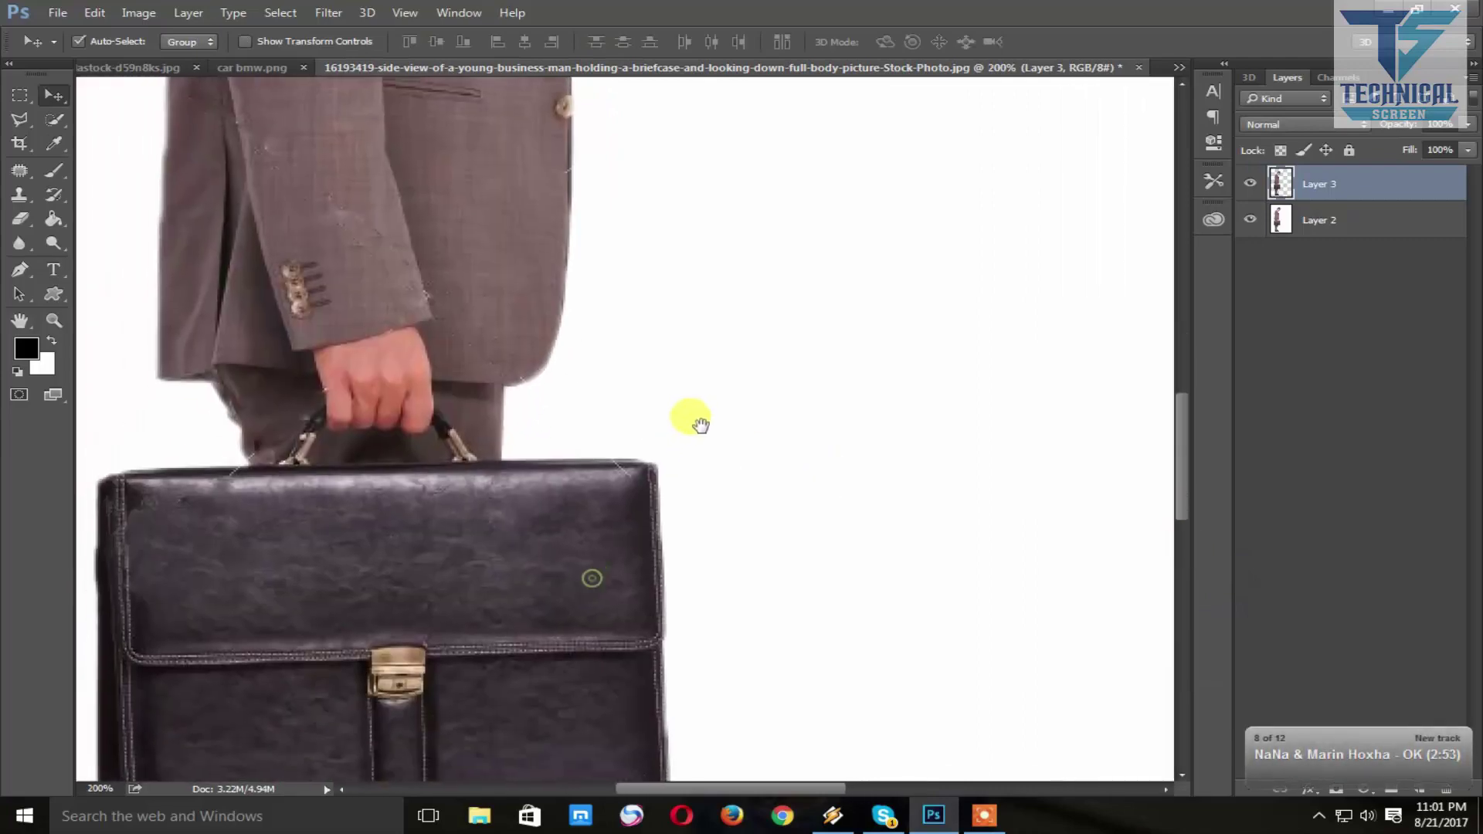
left_click_drag(595, 560, 655, 482)
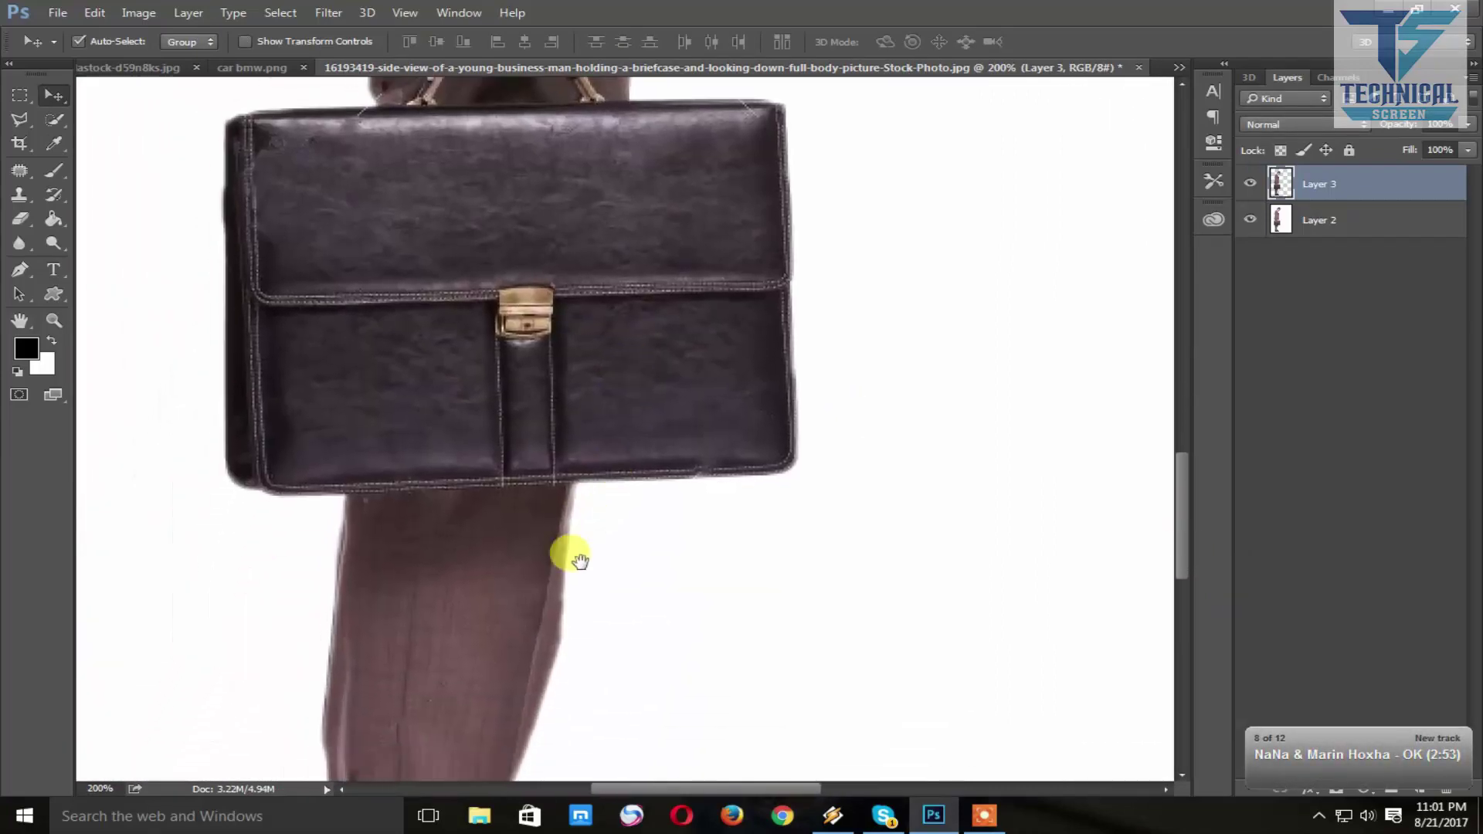
- Move the view up to the man's face and bring up the Filter list
scroll(672, 401, "up", 3)
scroll(701, 332, "up", 3)
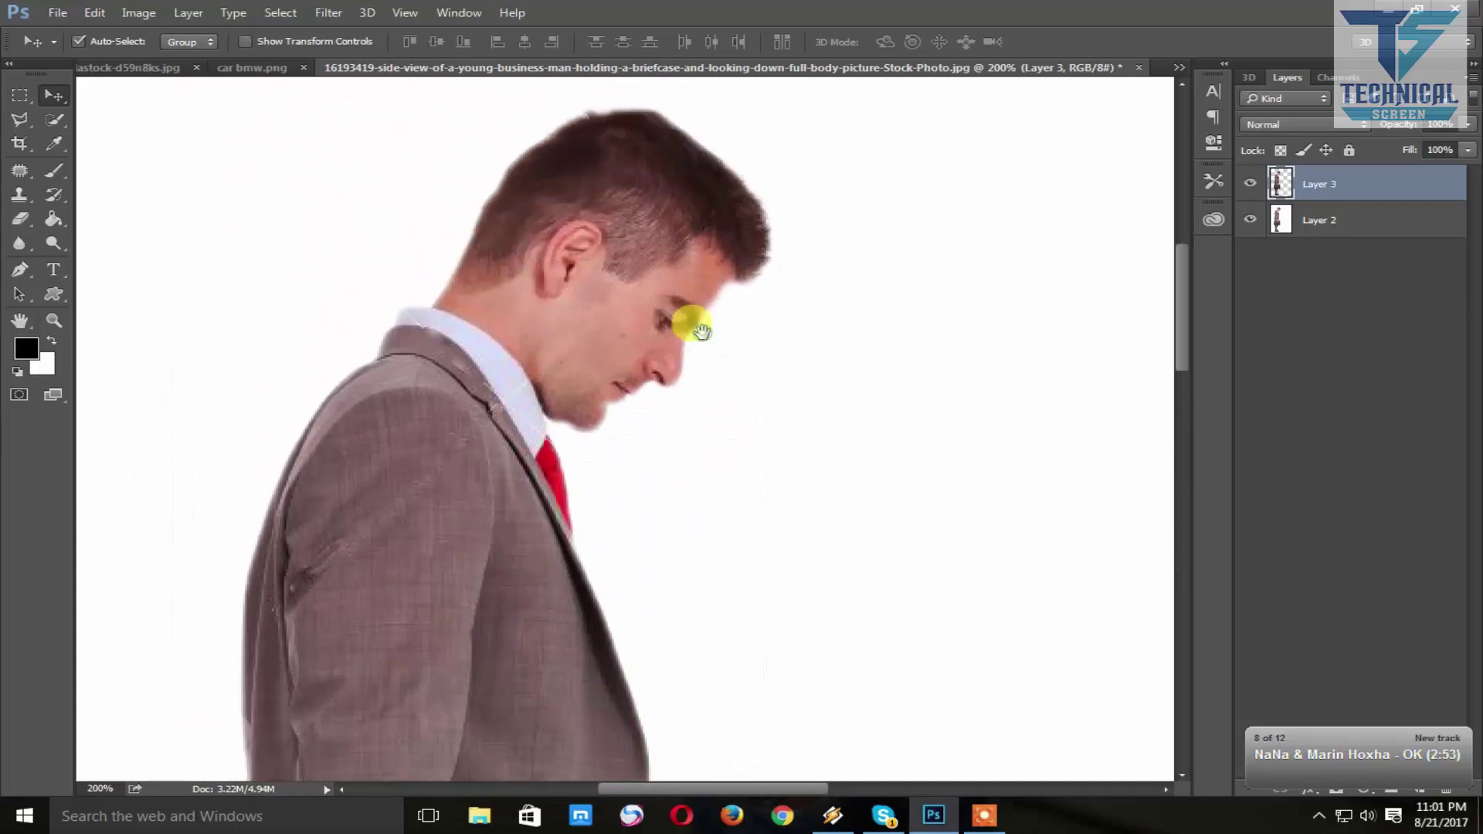
scroll(706, 338, "up", 2)
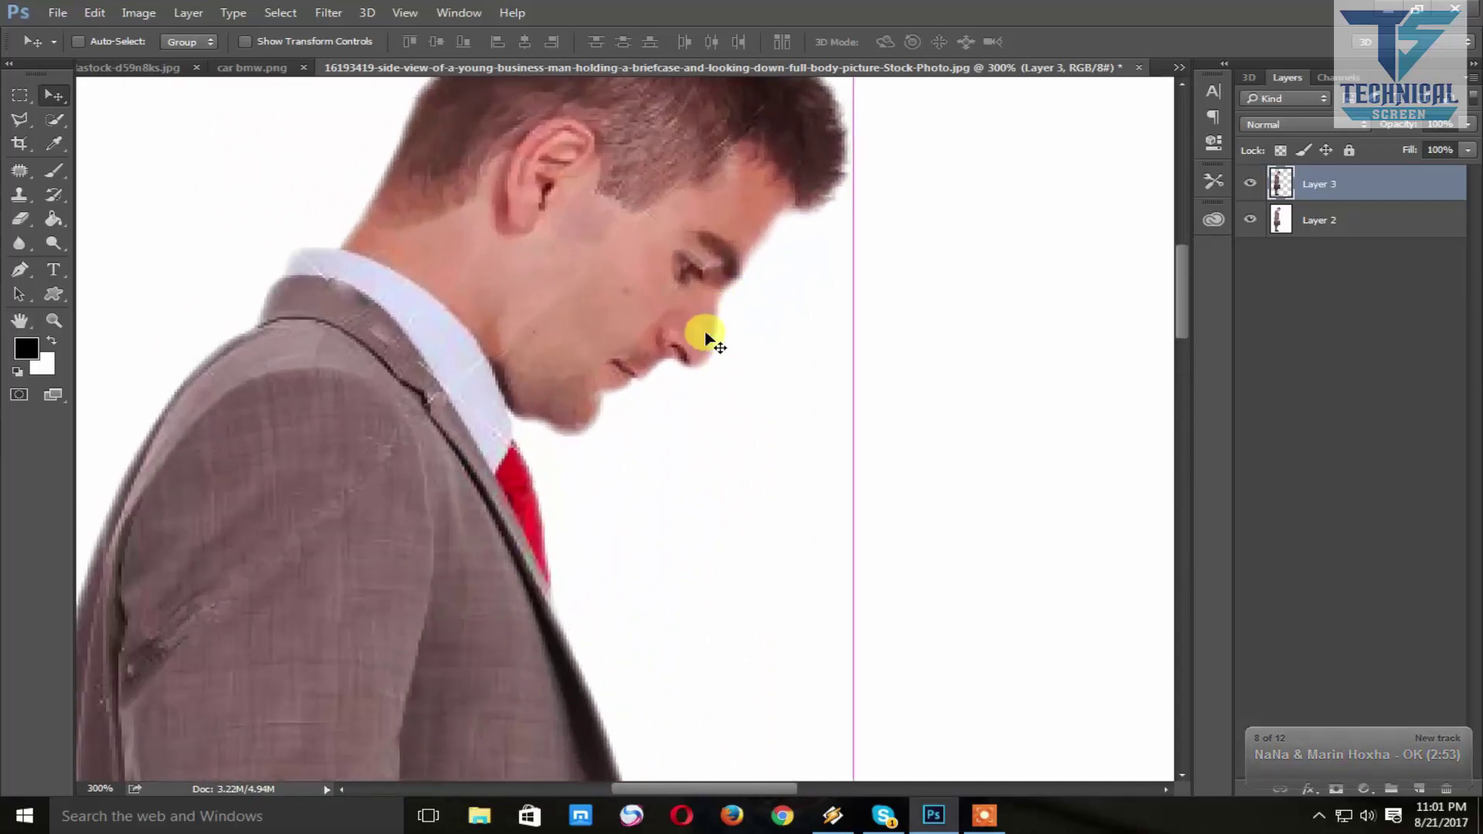
key("s")
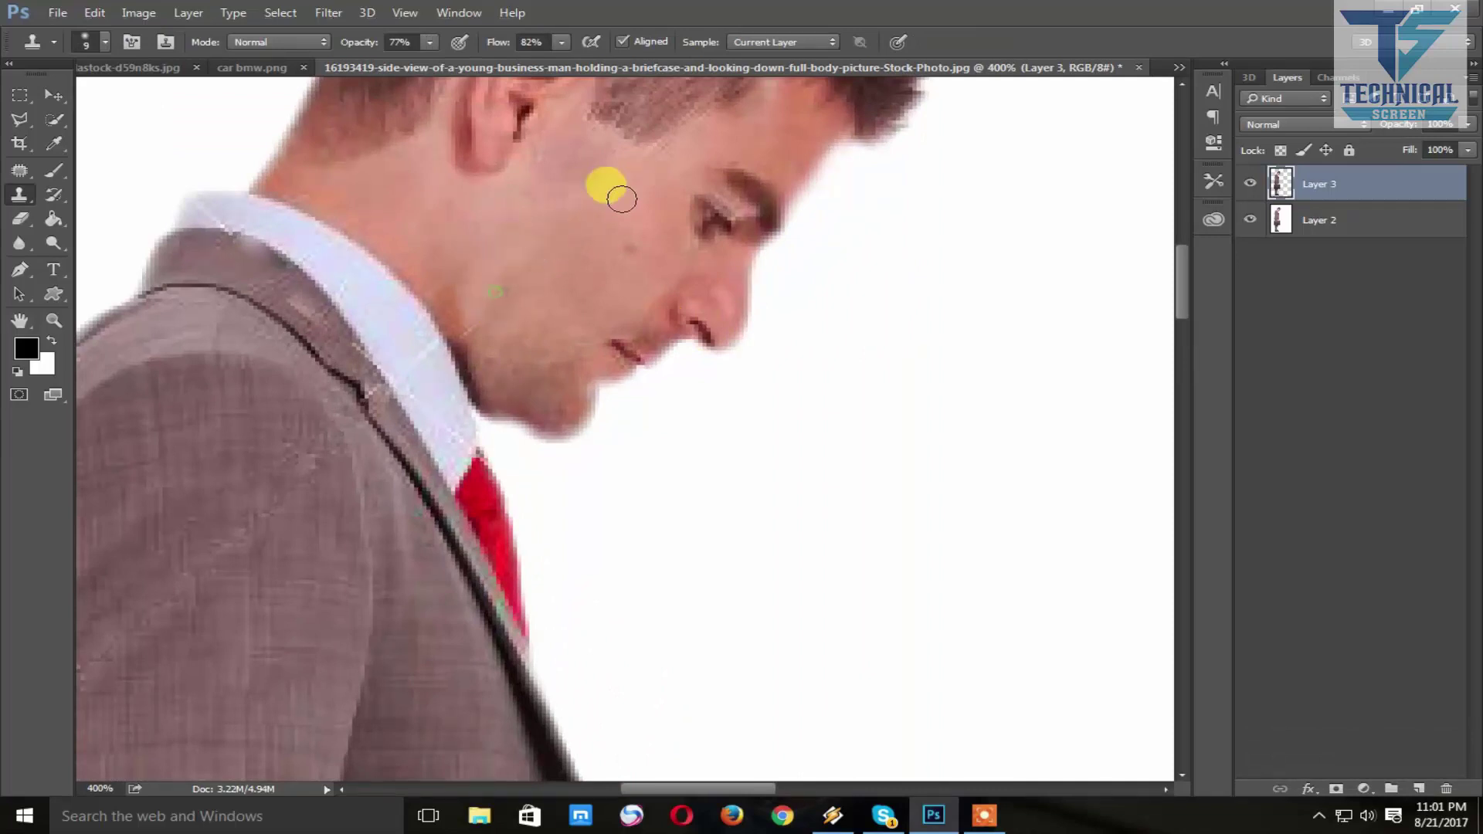
left_click(332, 18)
mouse_move(343, 271)
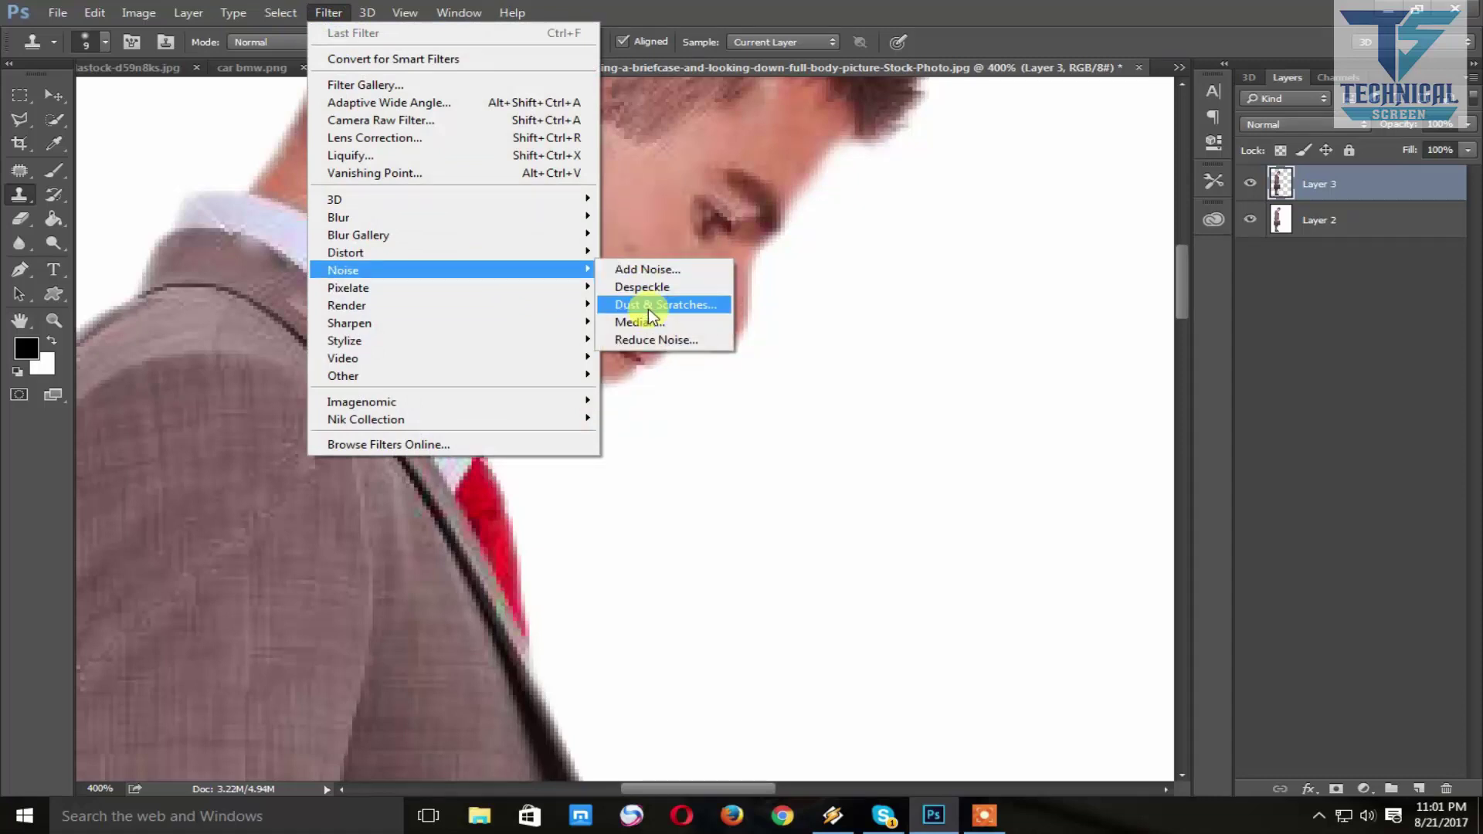
- Smooth the photo with Despeckle, fit the image to the window, and show the Image adjustments
left_click(647, 288)
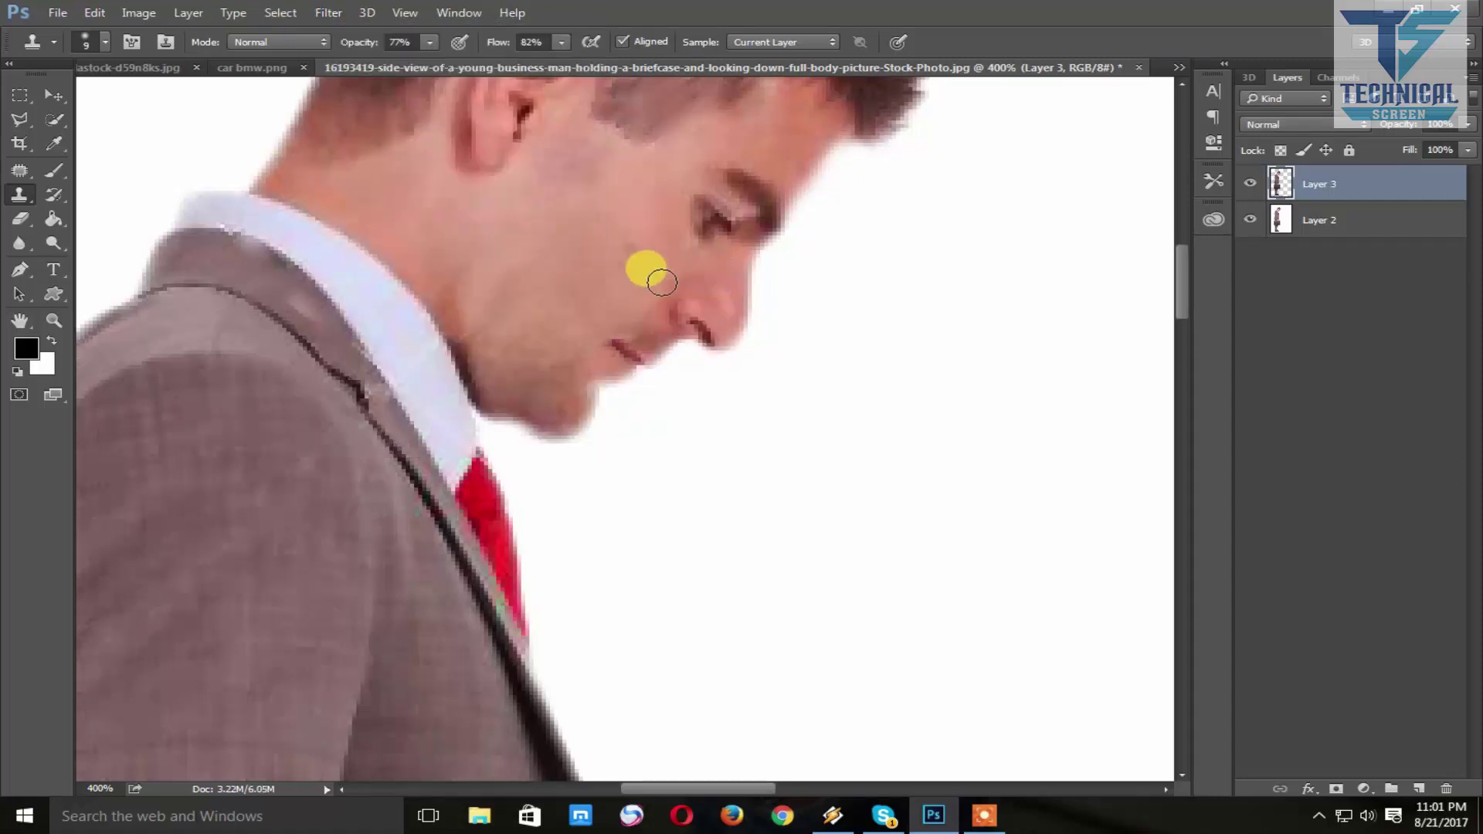
scroll(660, 289, "down", 1)
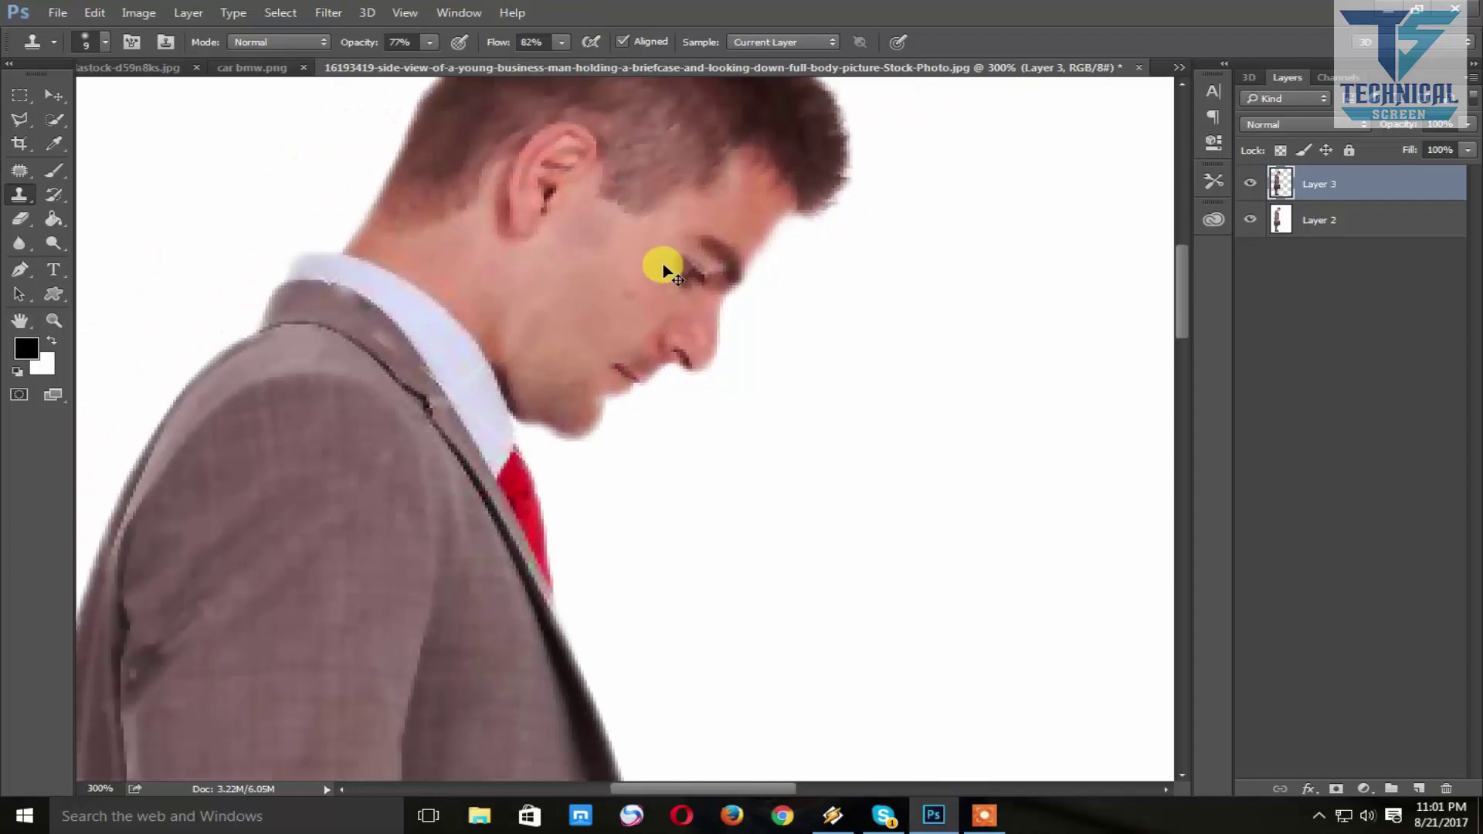
key("ctrl+0")
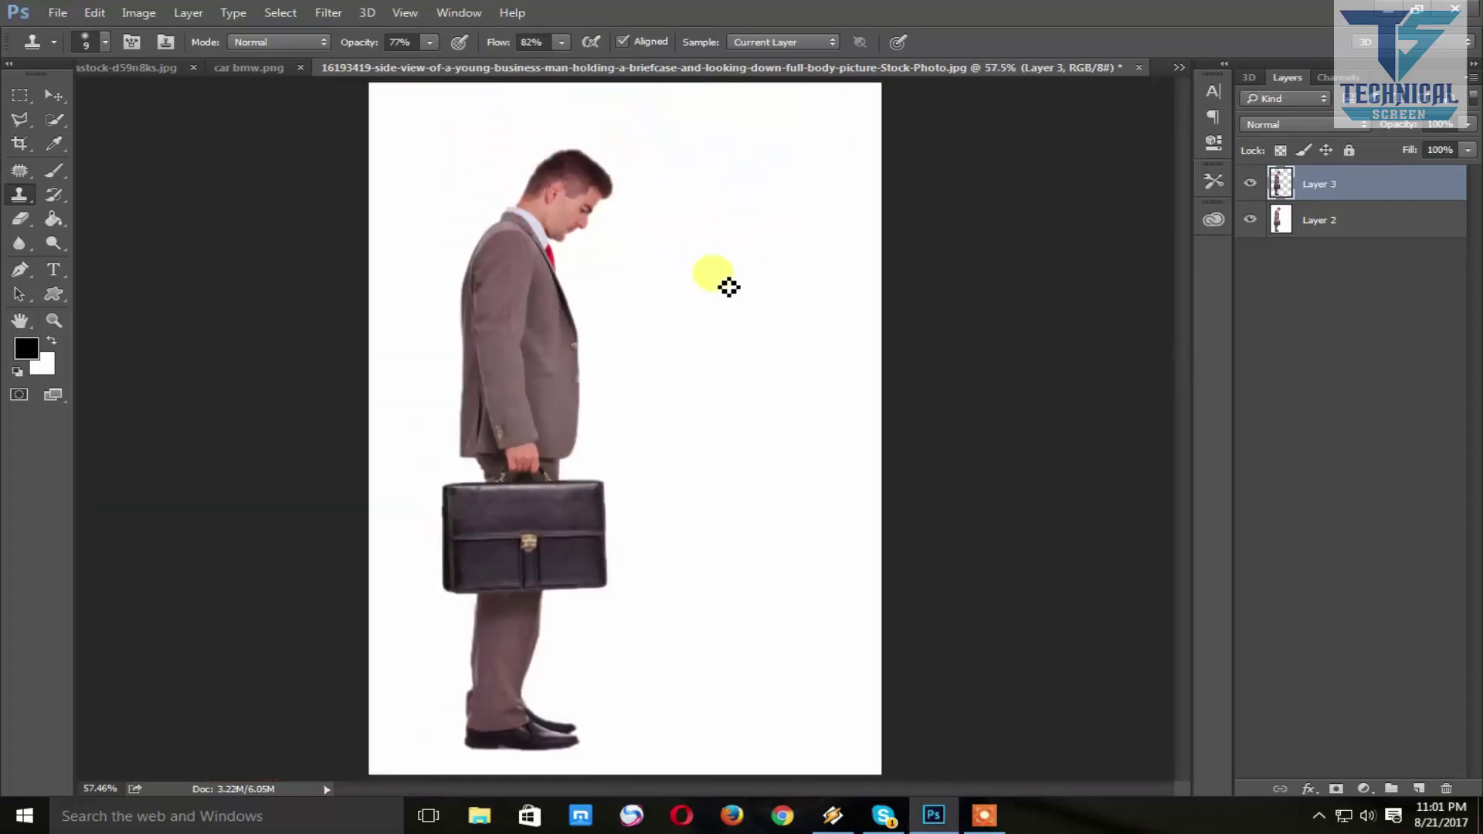
left_click(140, 14)
mouse_move(169, 58)
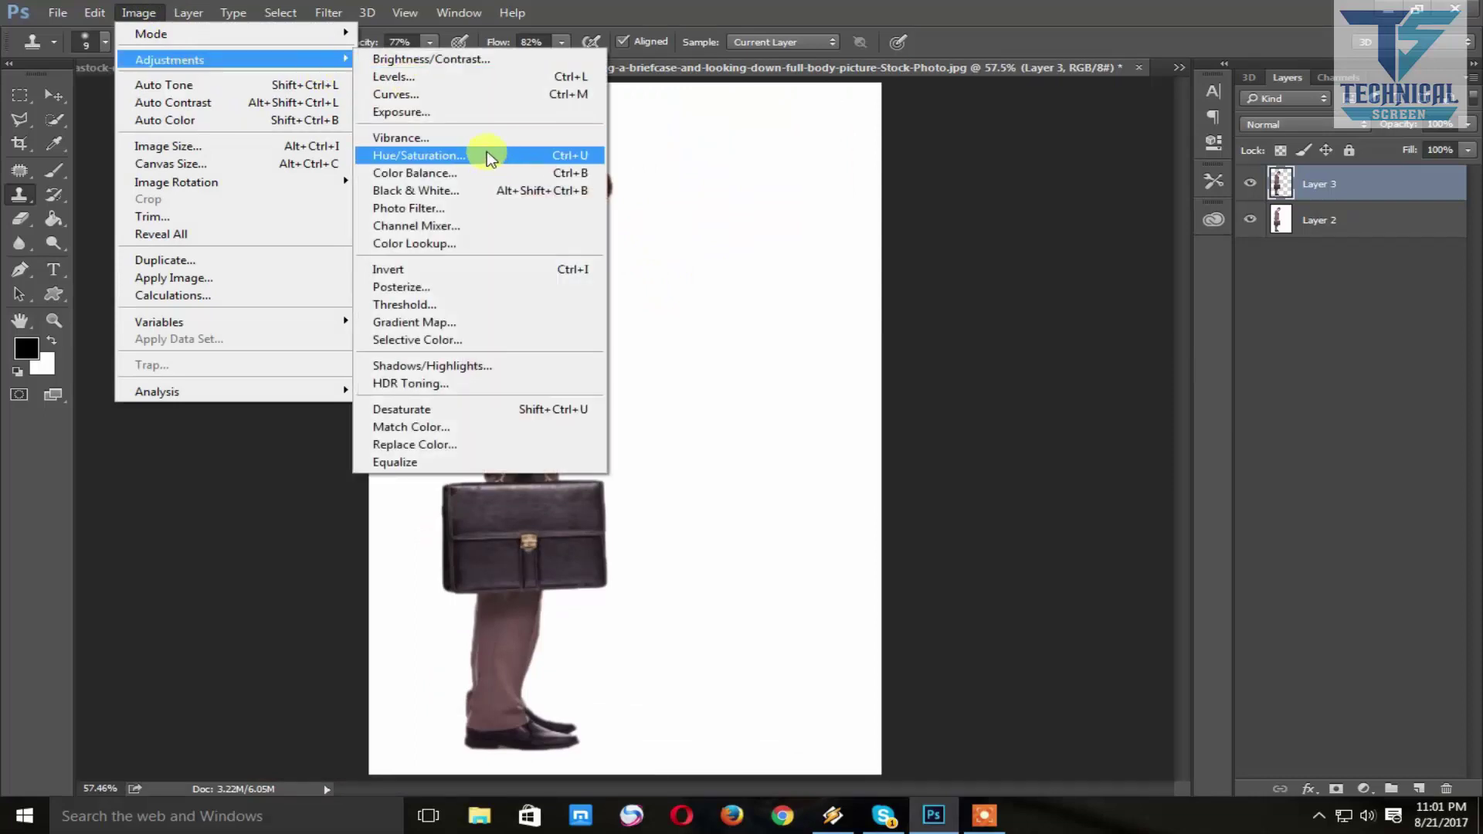
- Apply Color Balance with Yellow/Blue -20, slight green shift, and Cyan/Red at 0
left_click(973, 69)
key("ctrl+b")
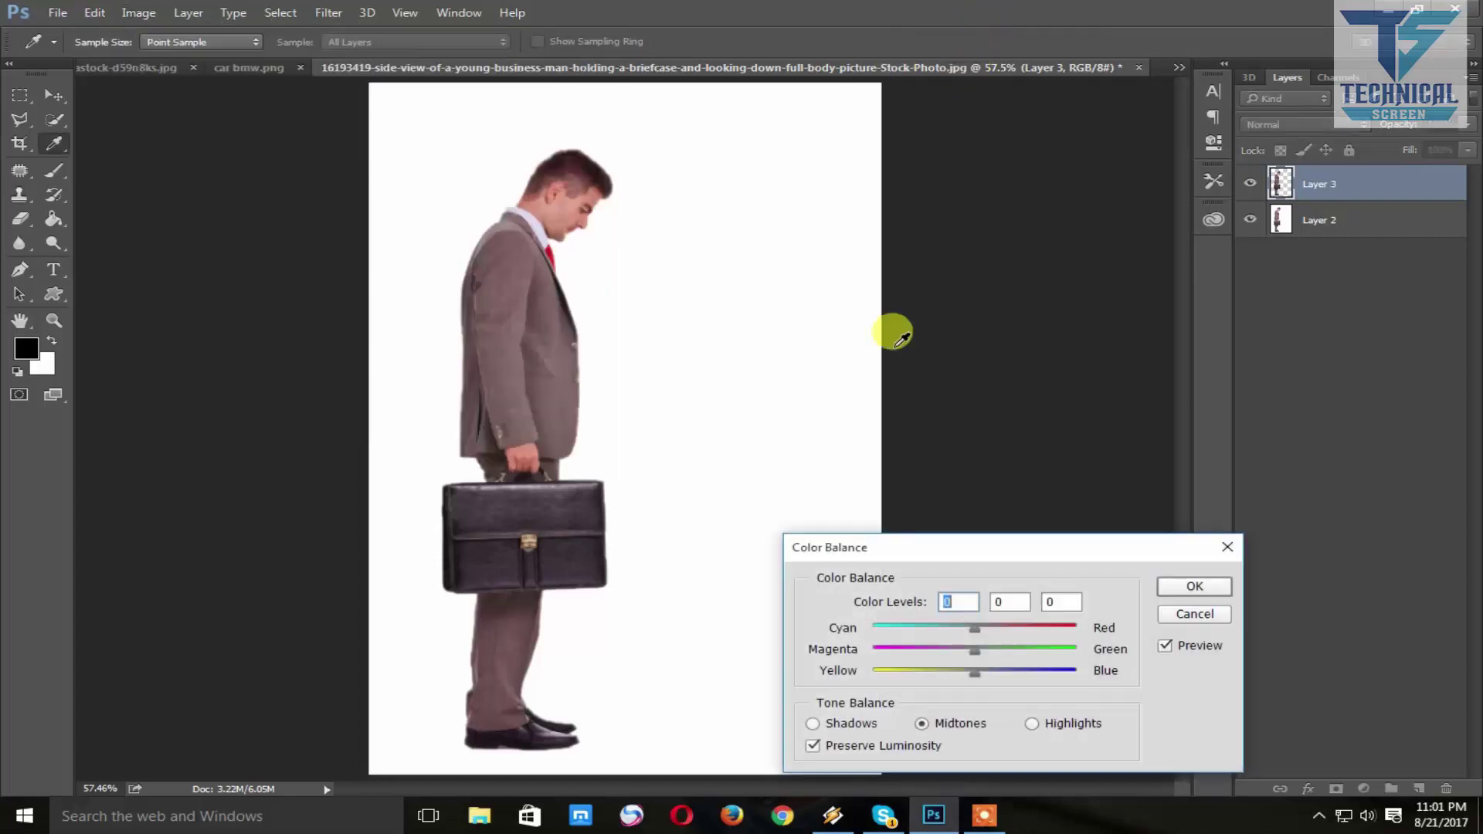
left_click_drag(975, 672, 964, 677)
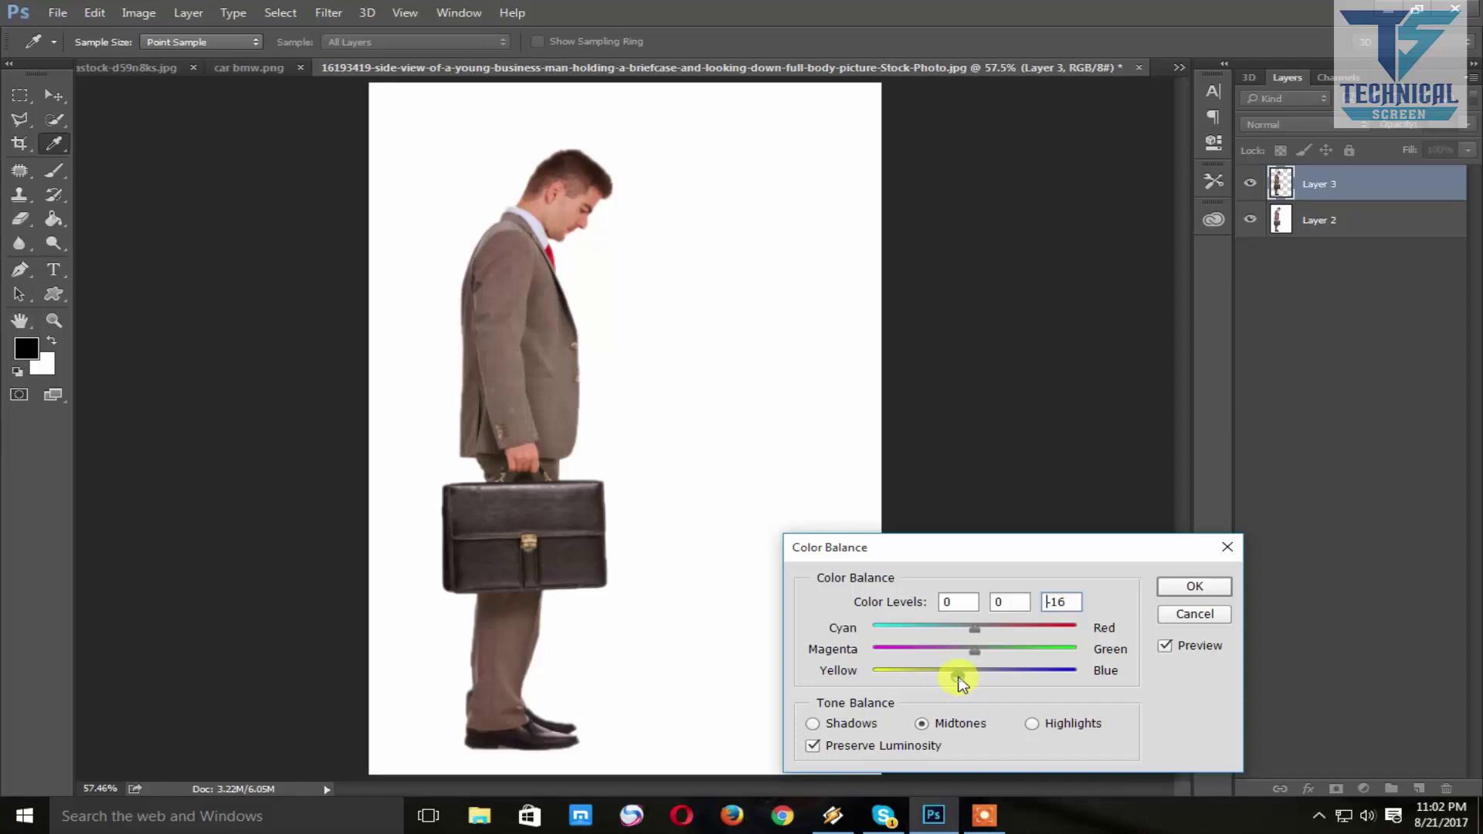
left_click_drag(975, 650, 982, 652)
left_click(1005, 601)
left_click_drag(985, 631, 975, 631)
left_click(1204, 584)
key("s")
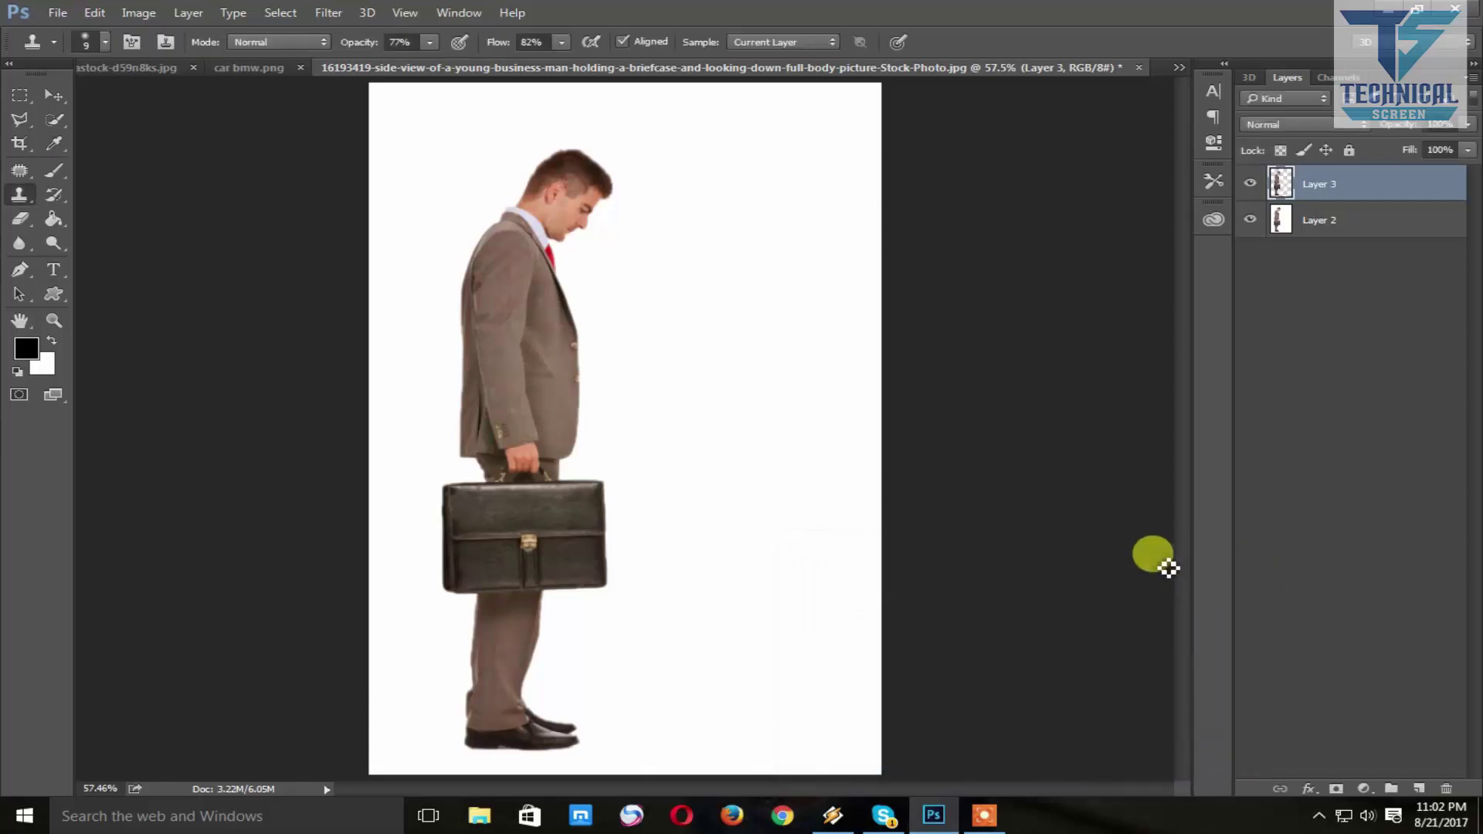
- Create a blank 1280×720, 300 ppi document, Untitled-1
key("ctrl+n")
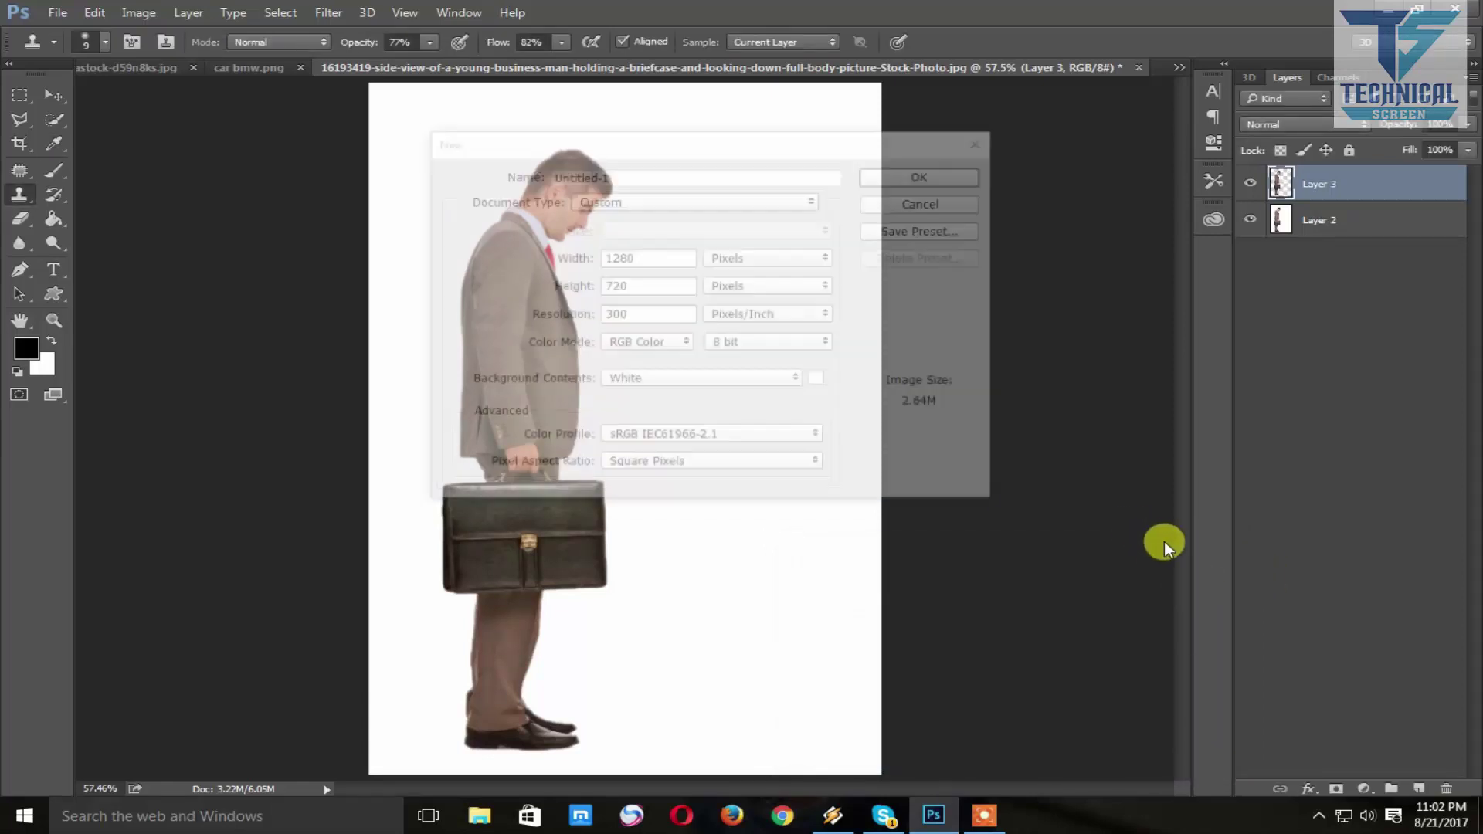
left_click(633, 260)
left_click(656, 287)
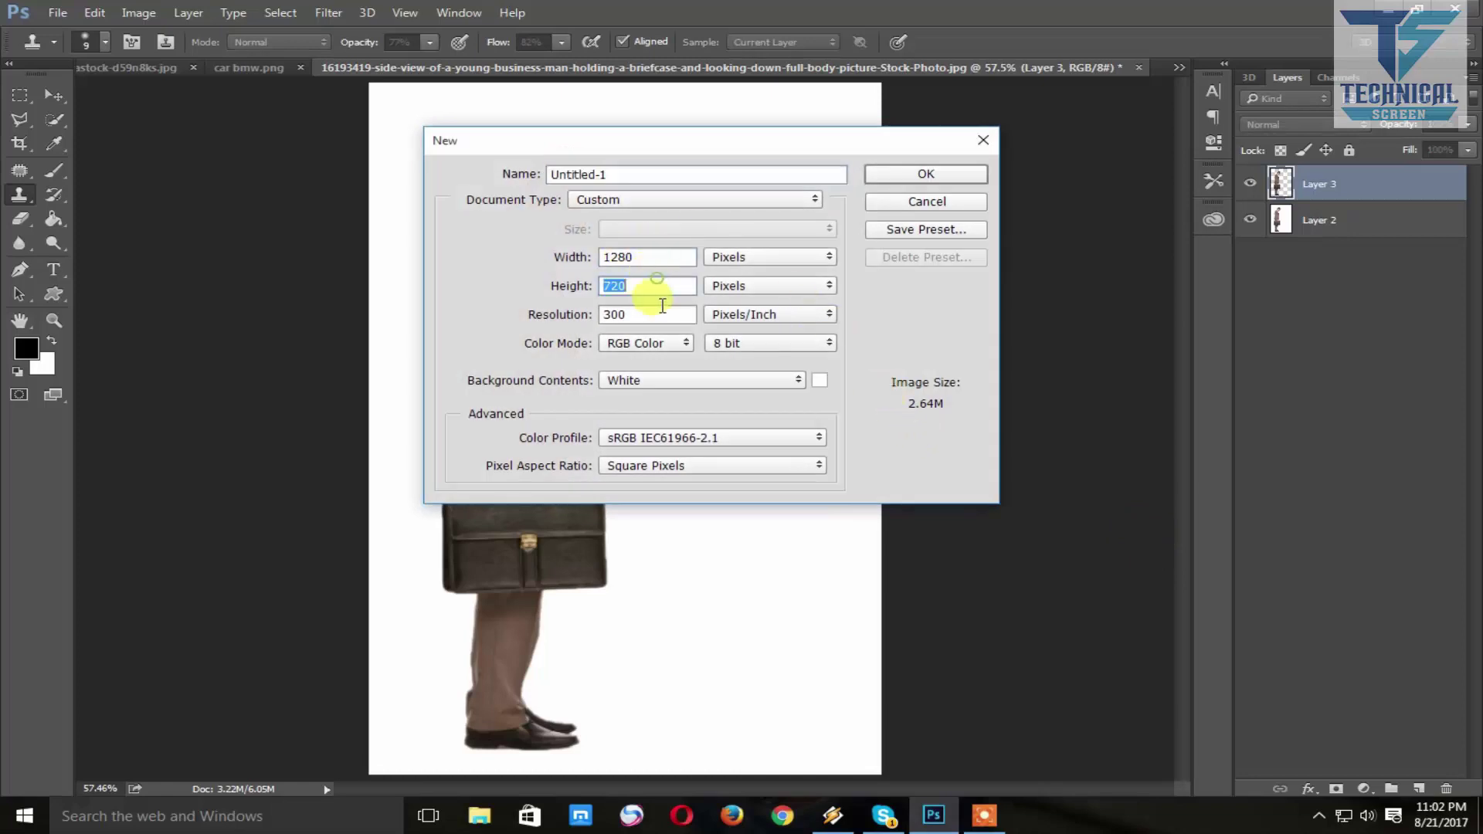
left_click(927, 175)
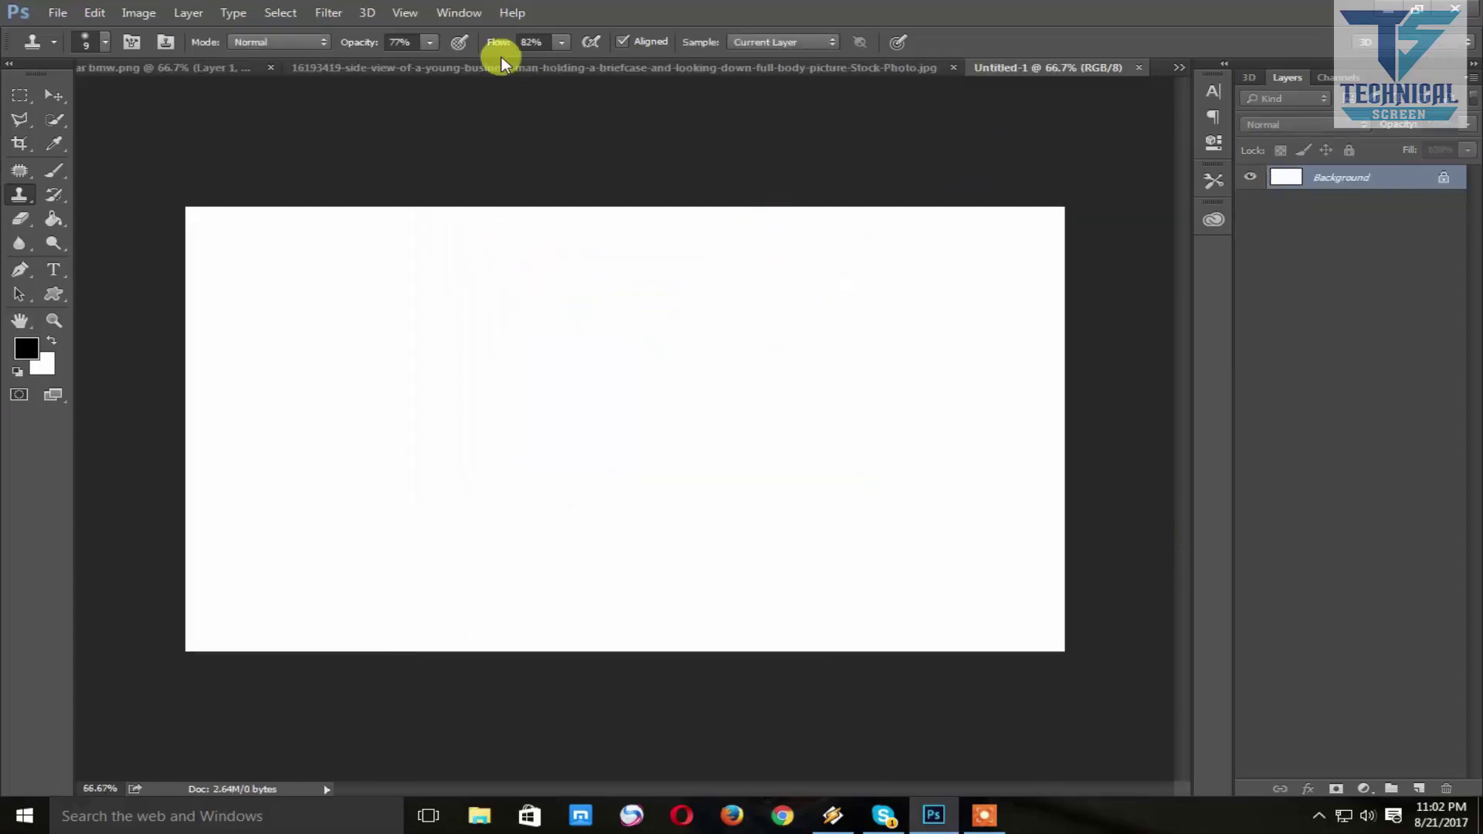
- Return to car bmw.png with the Pen tool selected, zoomed to 200%
left_click(144, 68)
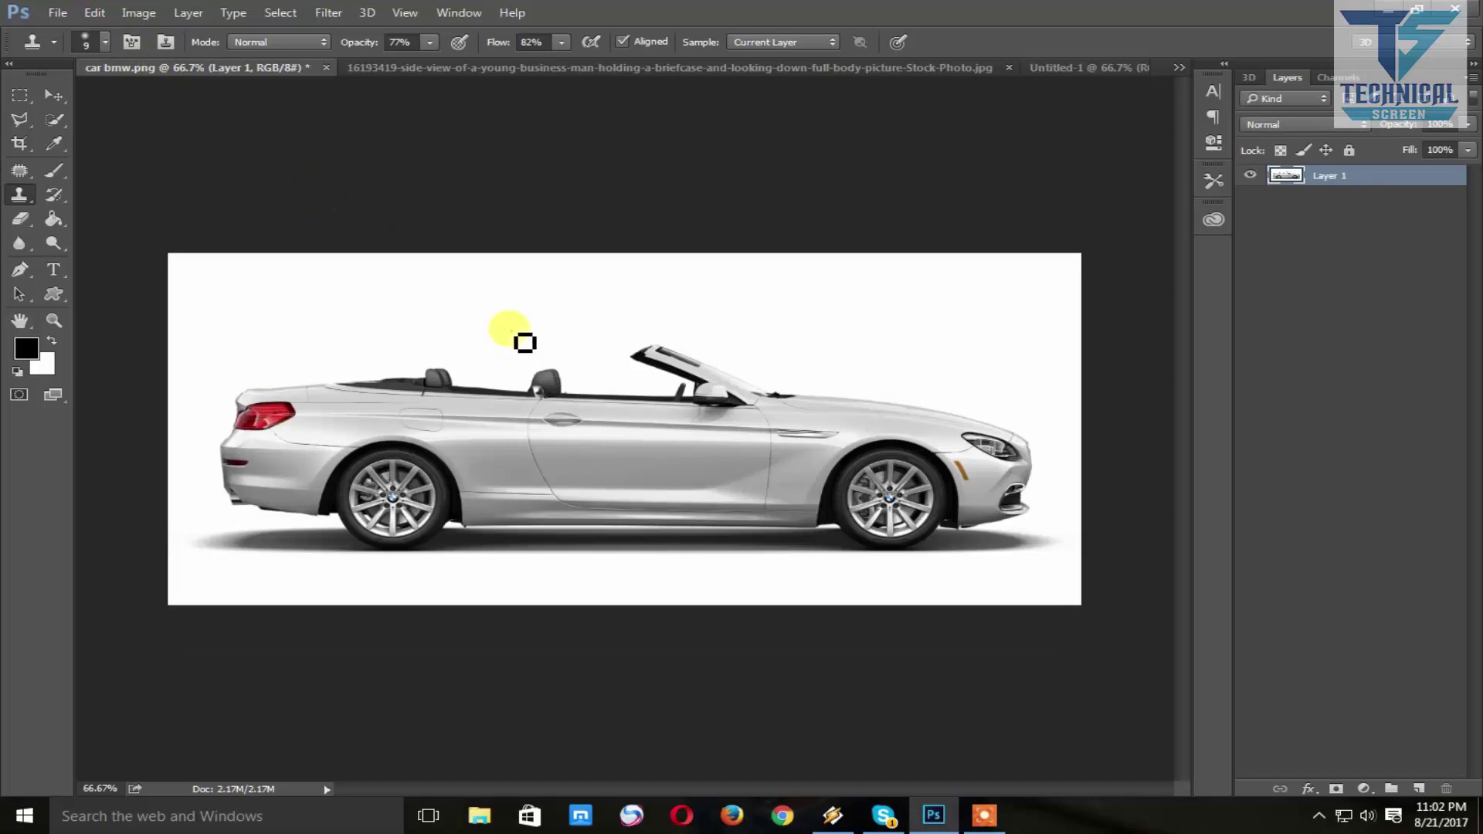
key("v")
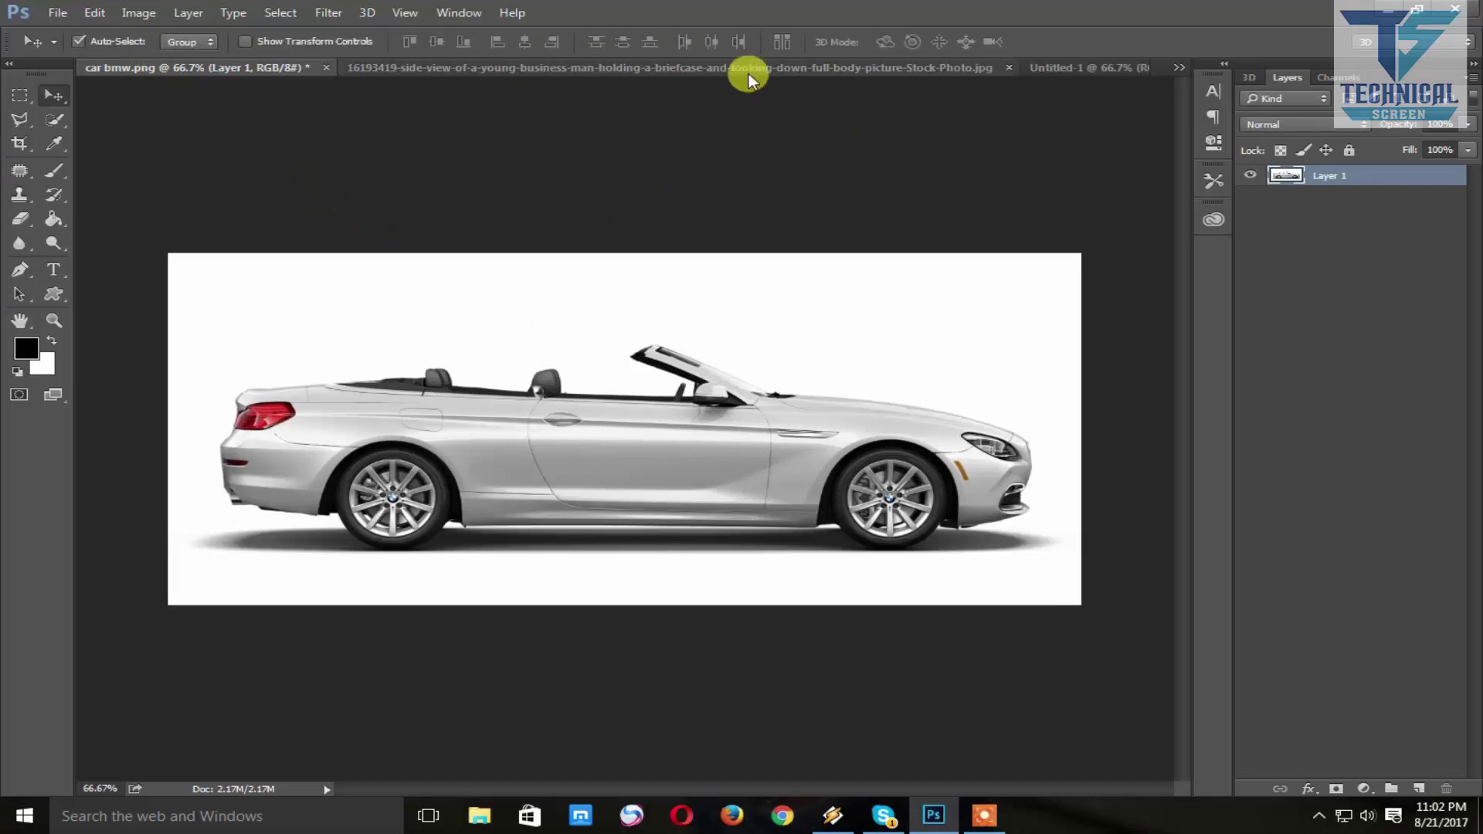
left_click(20, 271)
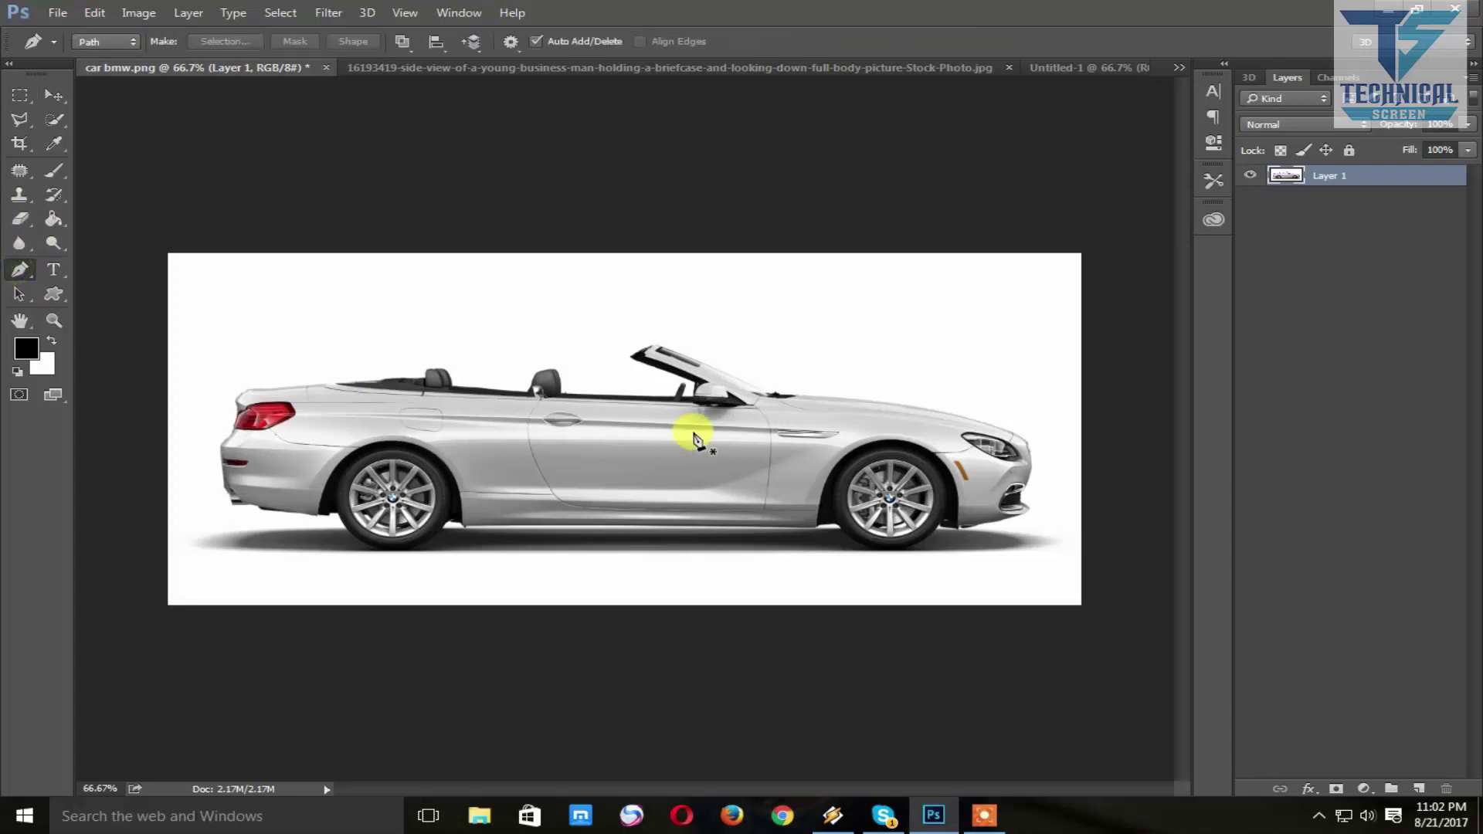
key("ctrl+plus")
key("ctrl+plus")
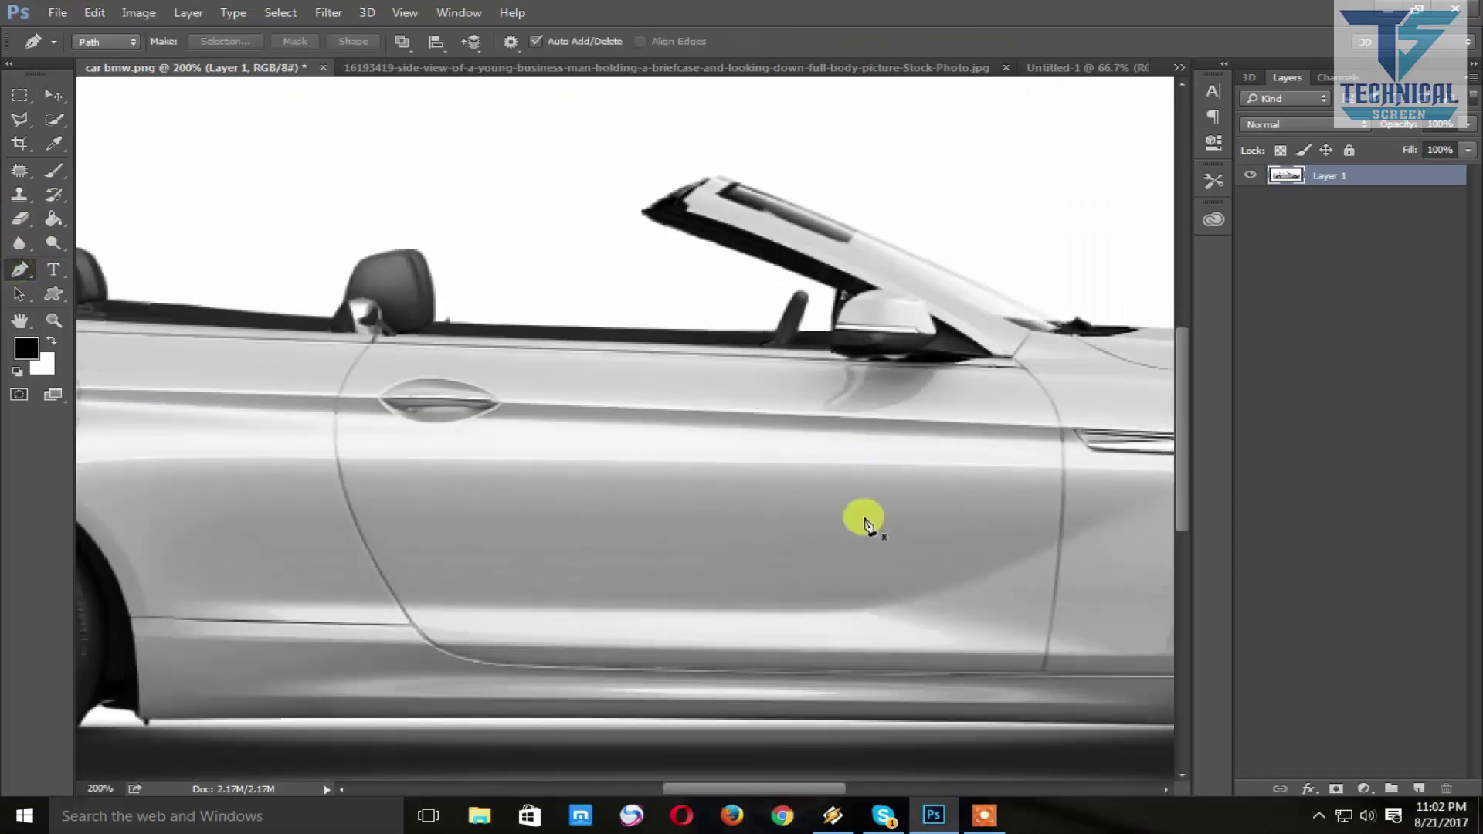
- Hide the panels, zoom to 300%, and start the pen path along the sill
scroll(857, 495, "down", 3)
scroll(920, 513, "right", 5)
key("Tab")
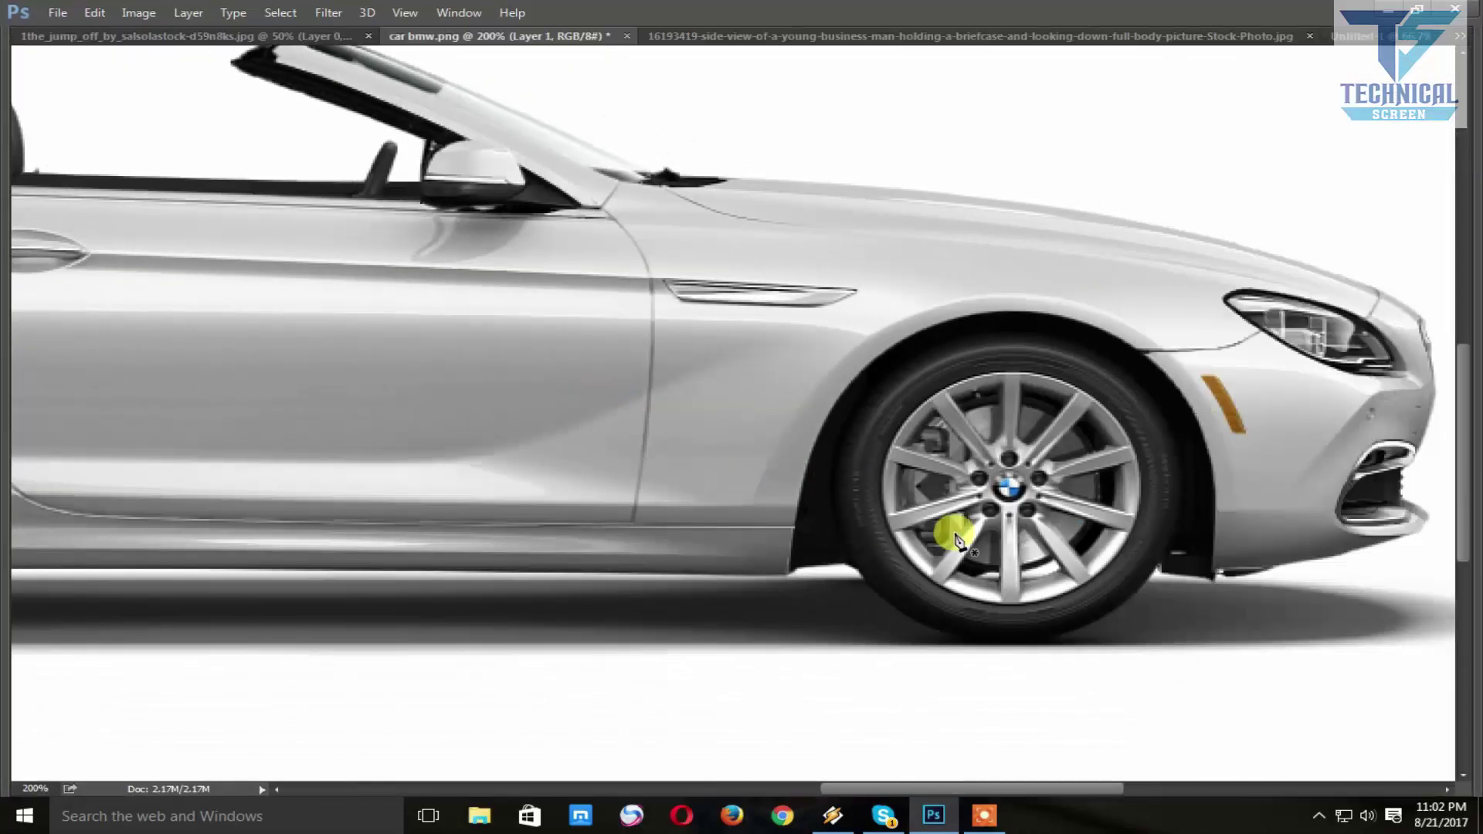
key("ctrl+plus")
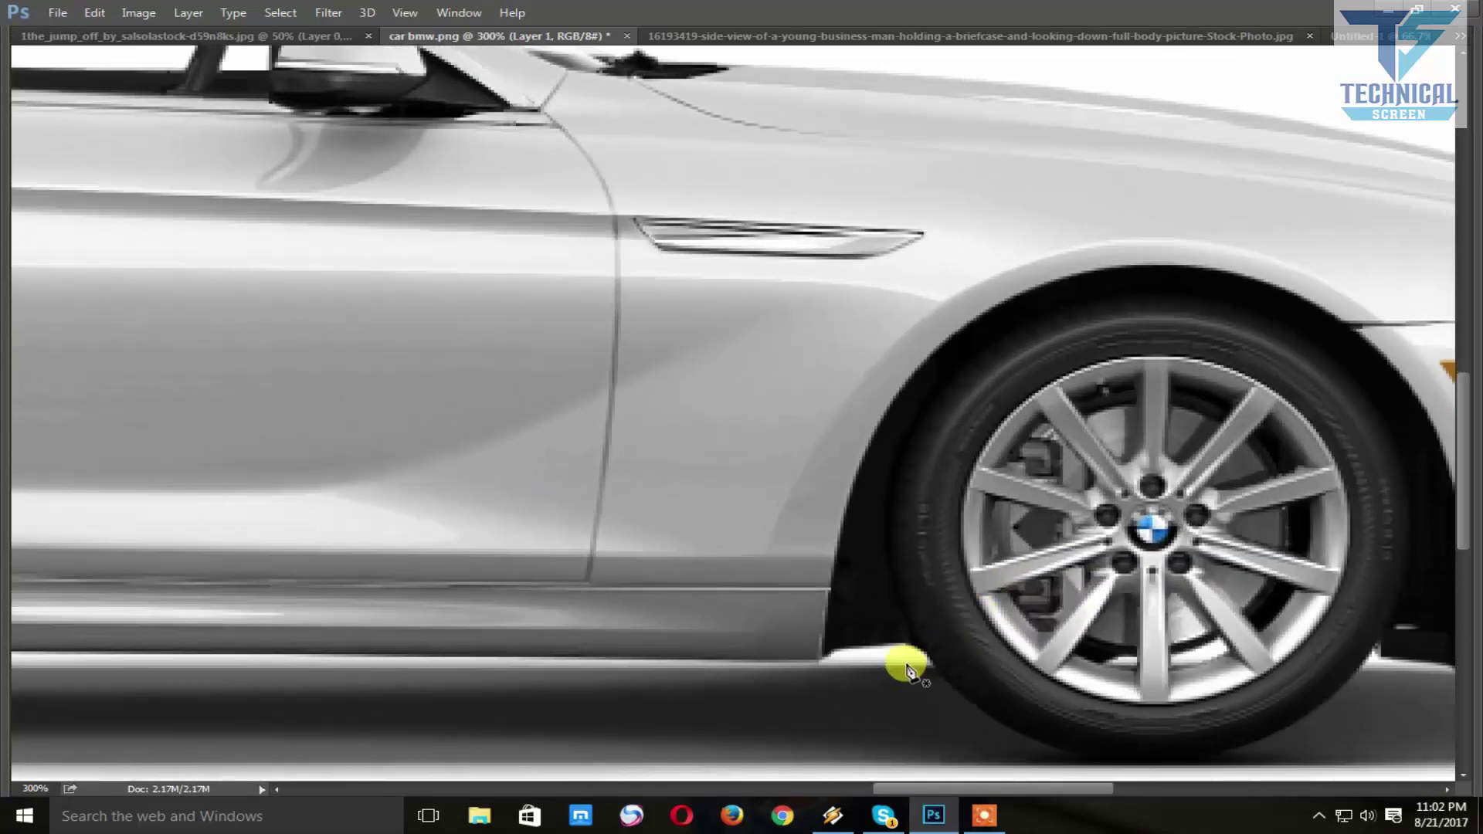
left_click(932, 663)
left_click(877, 640)
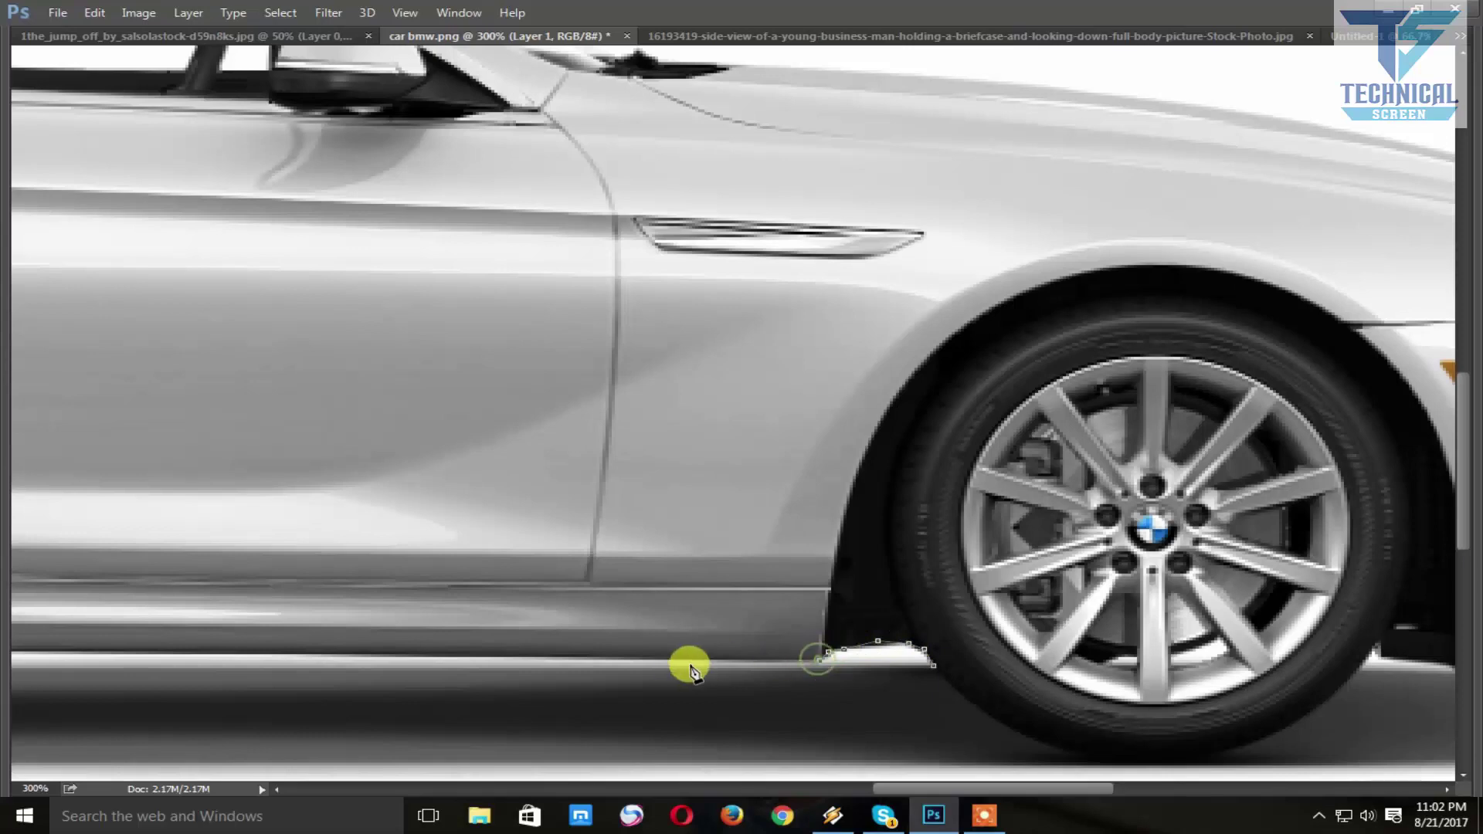
left_click(656, 655)
scroll(773, 649, "left", 2)
scroll(811, 648, "left", 3)
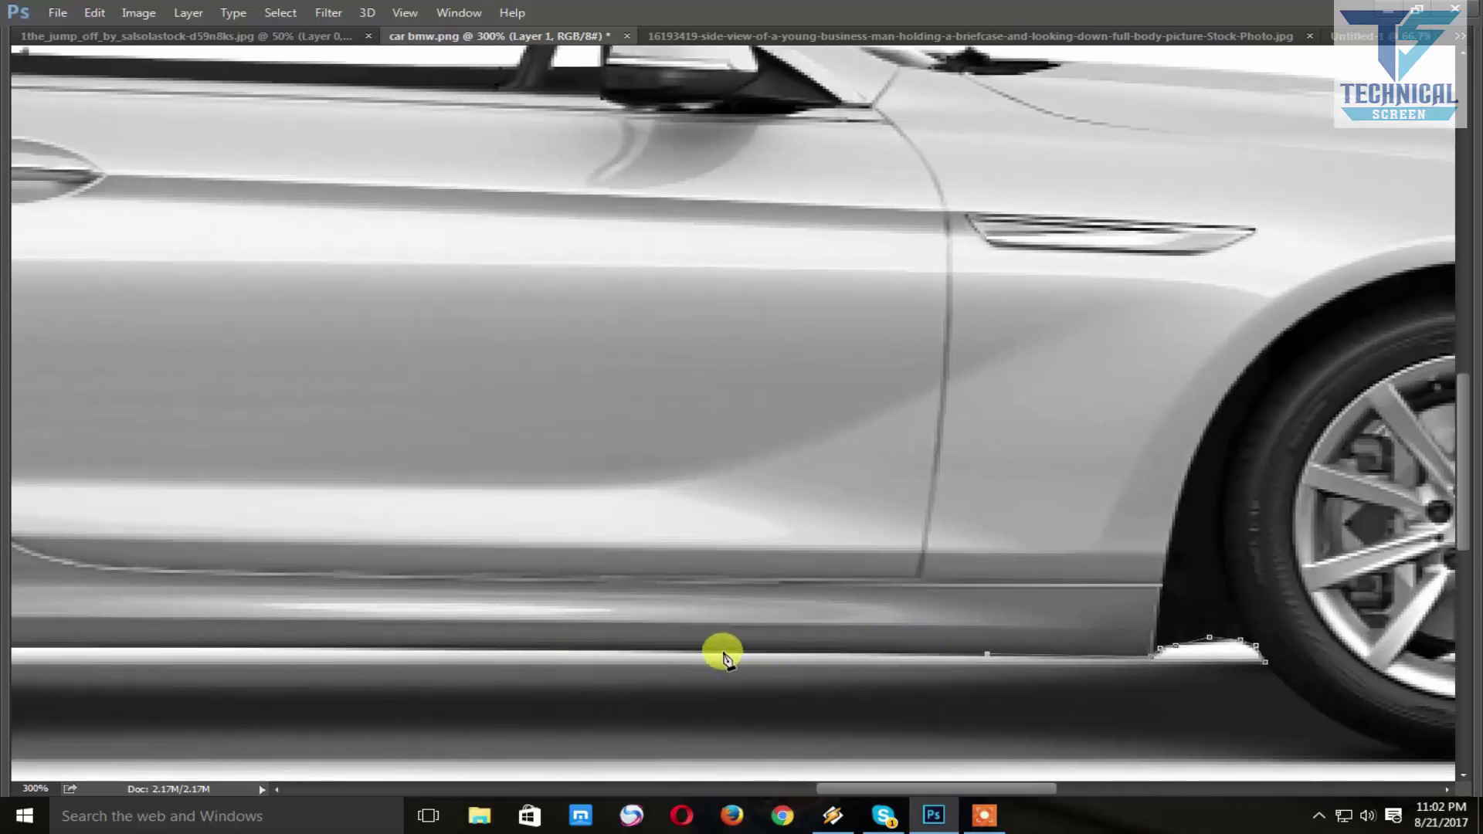
left_click(726, 658)
- Extend the path along the rocker panel and curve it under the rear tyre
scroll(894, 613, "left", 5)
scroll(812, 600, "left", 3)
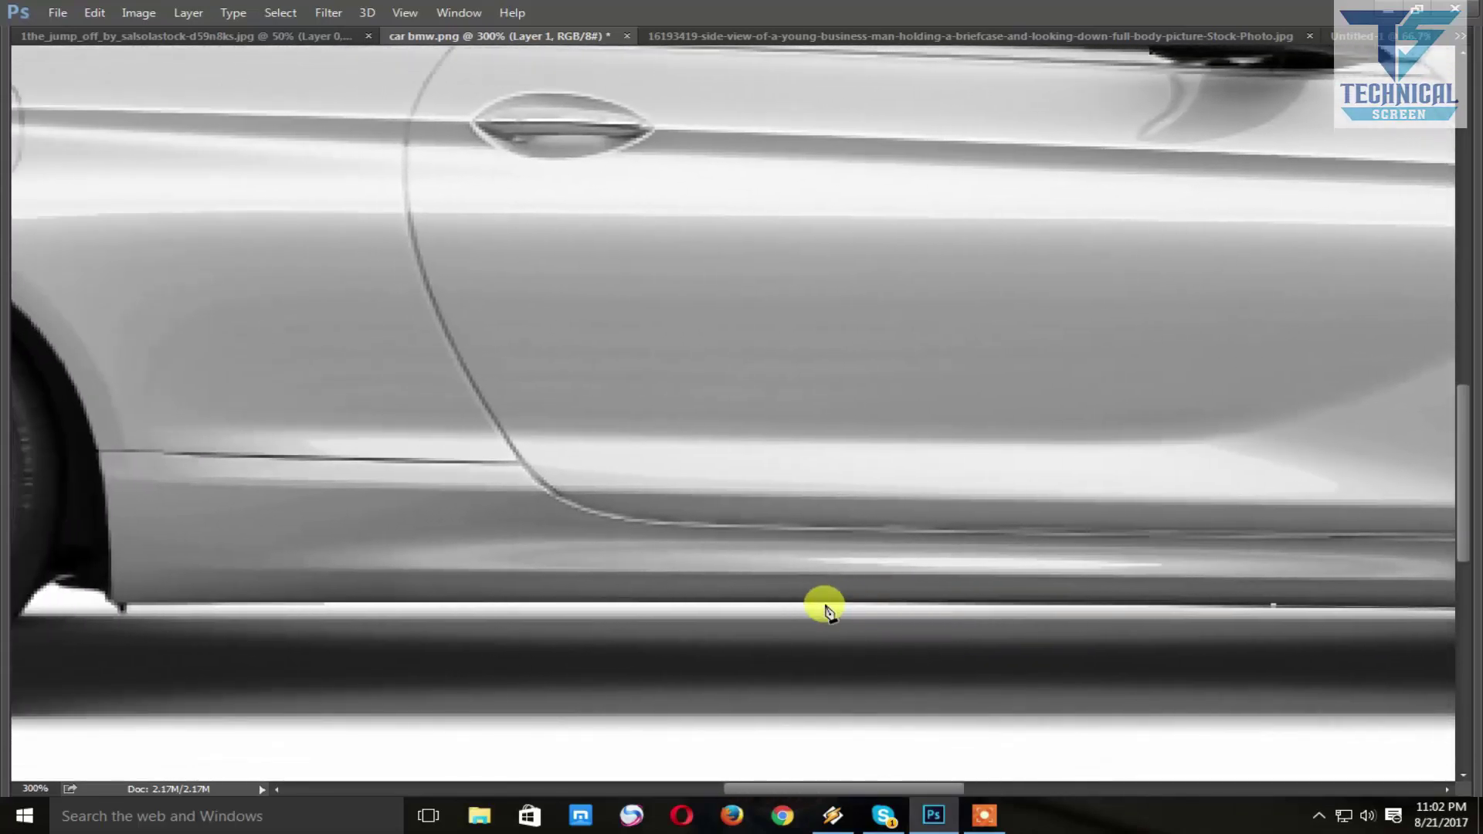
left_click(828, 601)
scroll(819, 602, "left", 5)
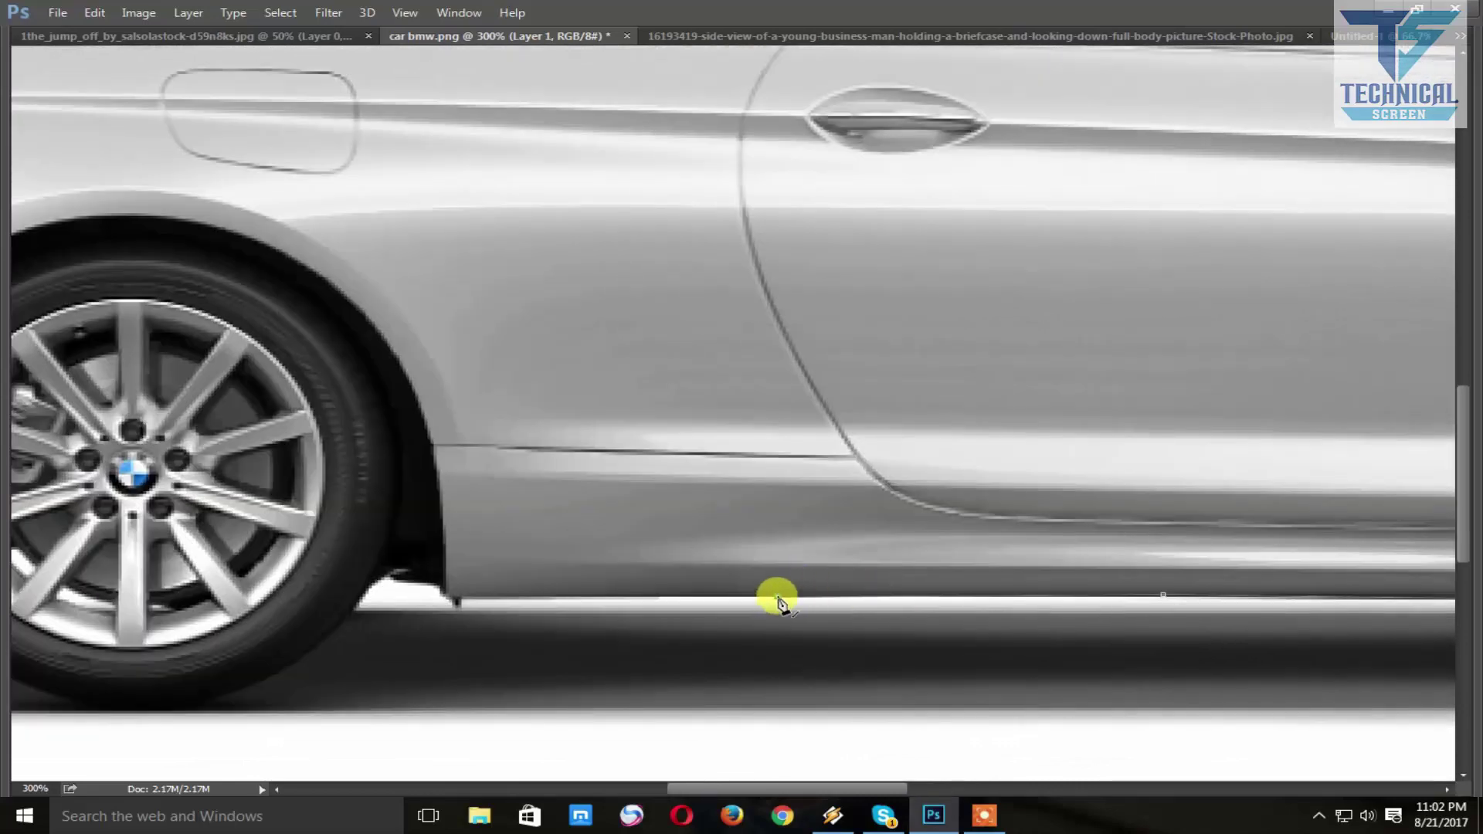
left_click(628, 599)
mouse_move(487, 585)
left_mouse_down()
mouse_move(585, 593)
mouse_move(519, 557)
mouse_move(456, 622)
mouse_move(609, 513)
left_mouse_up()
left_click(566, 590)
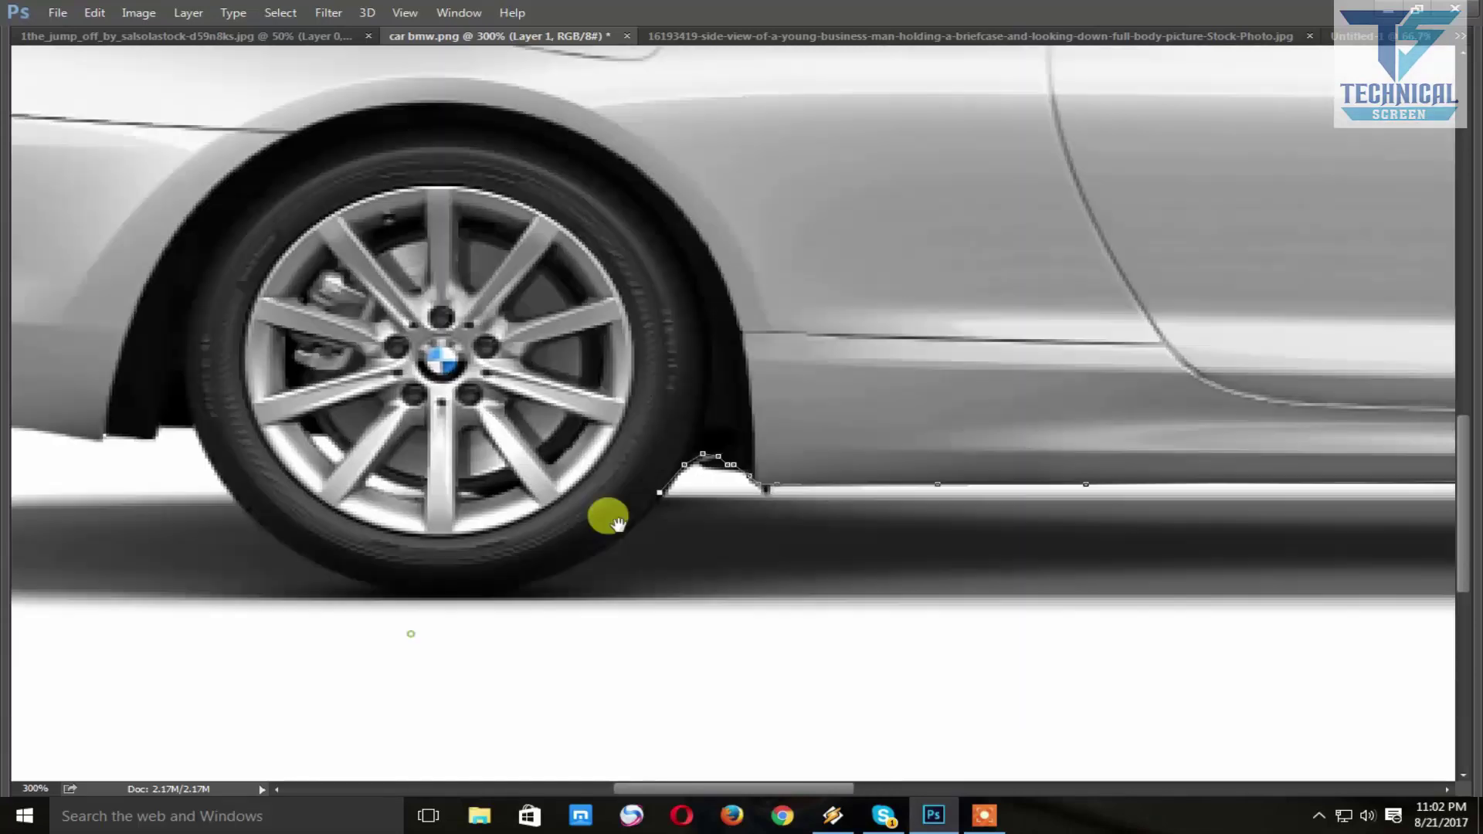
left_click_drag(524, 581, 428, 611)
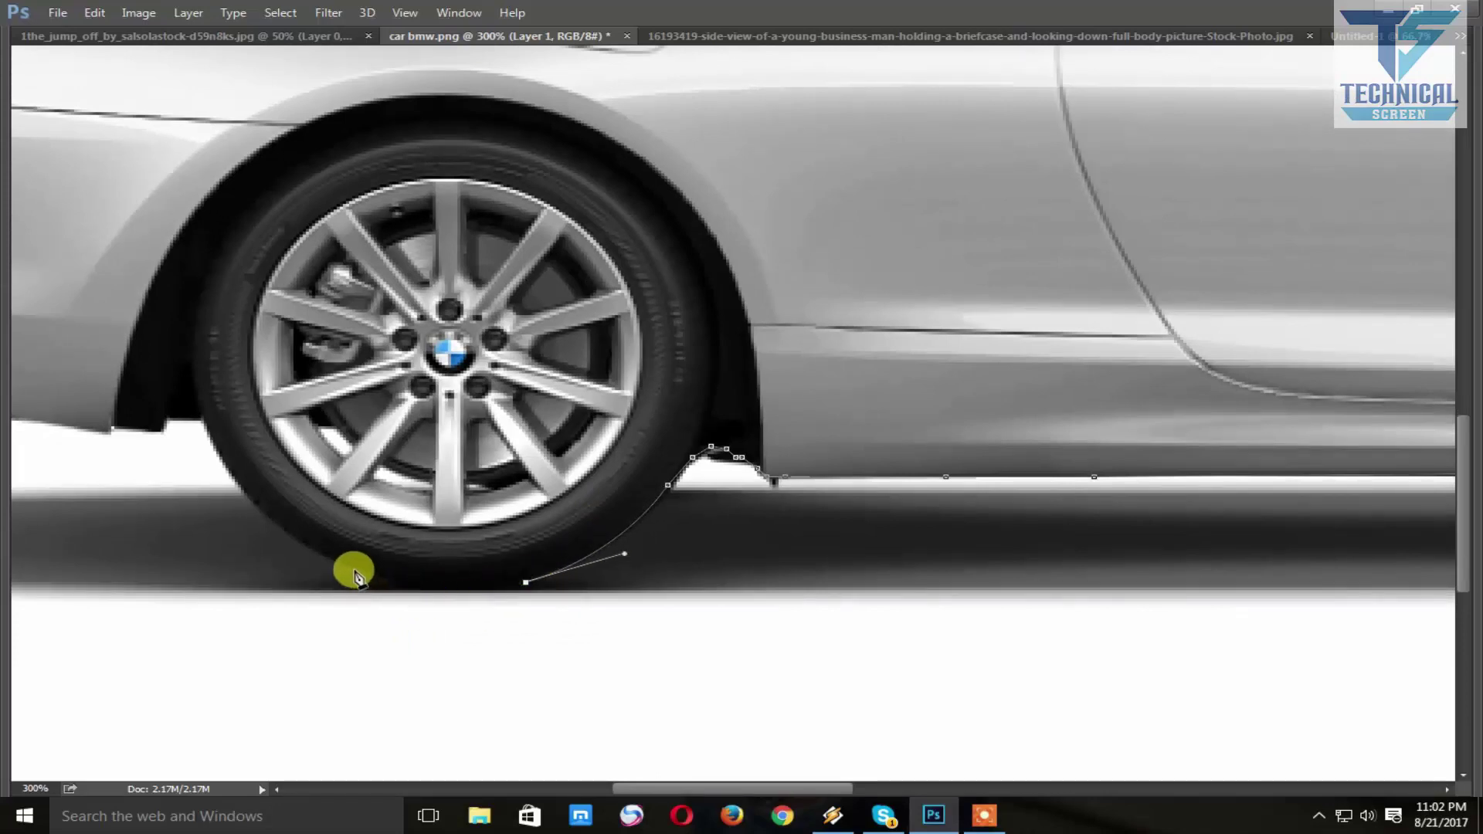
left_click_drag(355, 572, 299, 551)
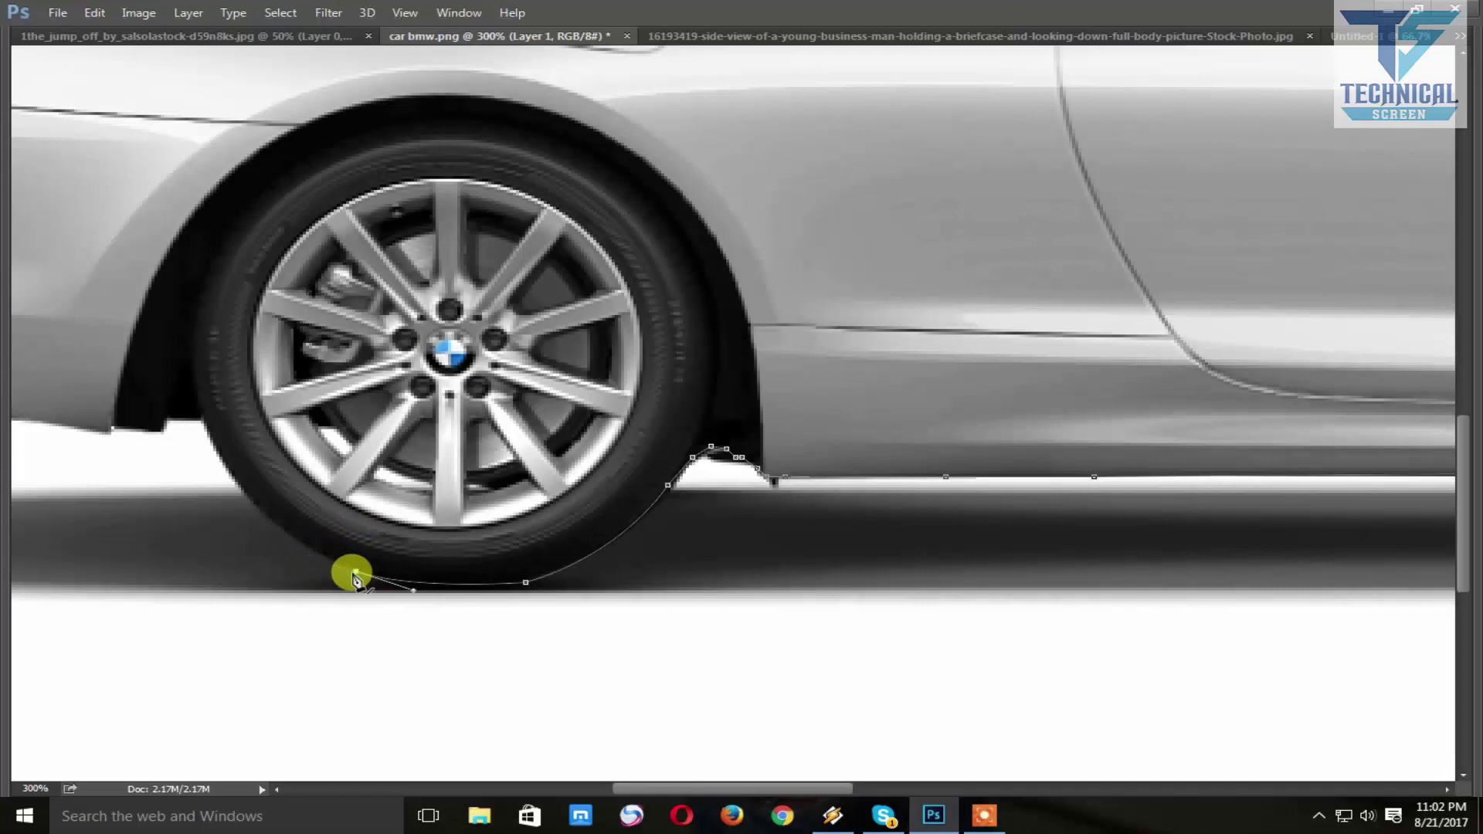
key("ctrl+minus")
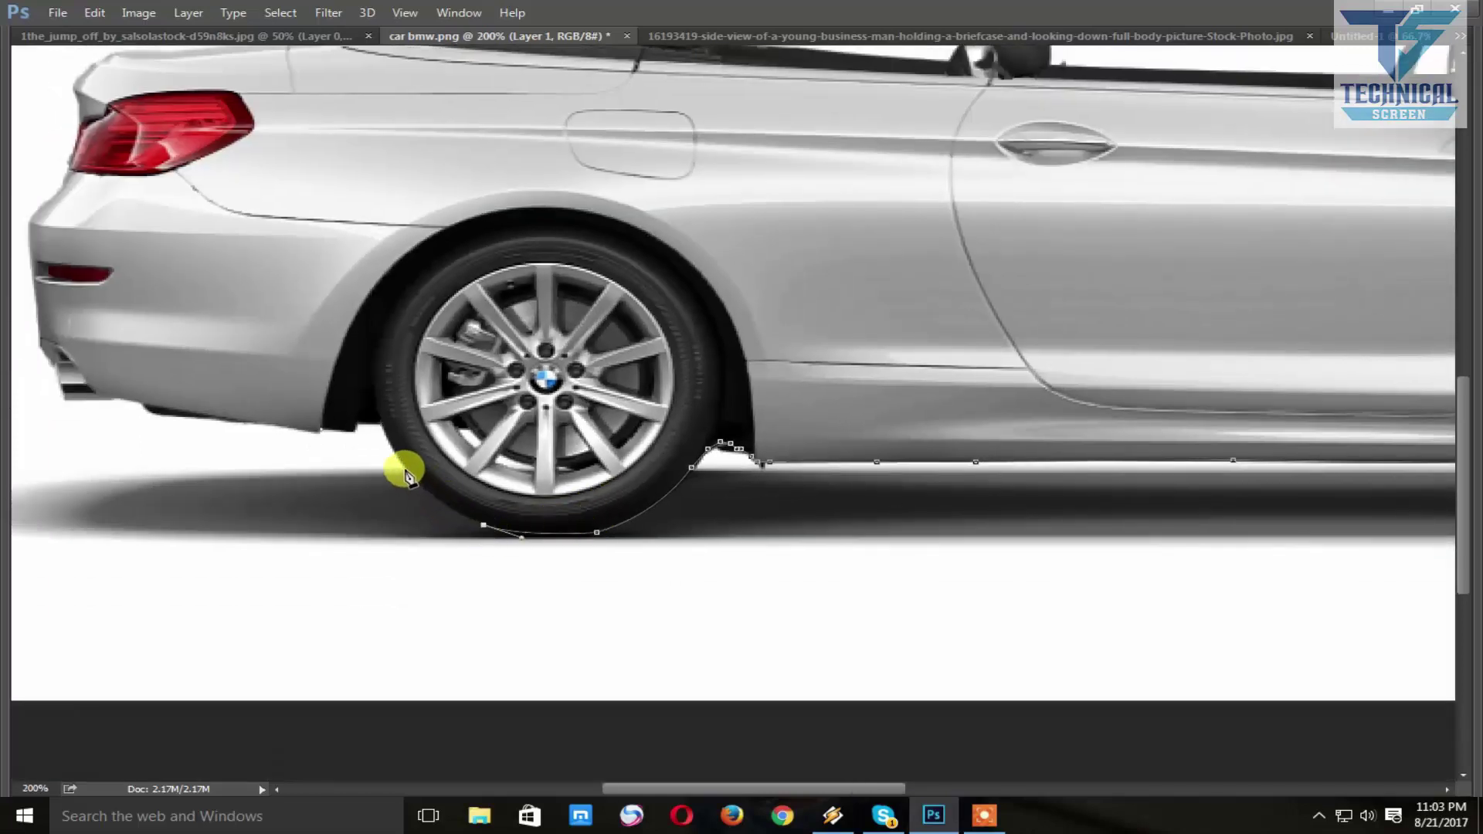
- Trace the path up the rear tyre and left along the rear bumper's lower edge to its corner
left_click_drag(396, 452, 415, 482)
left_click(384, 431)
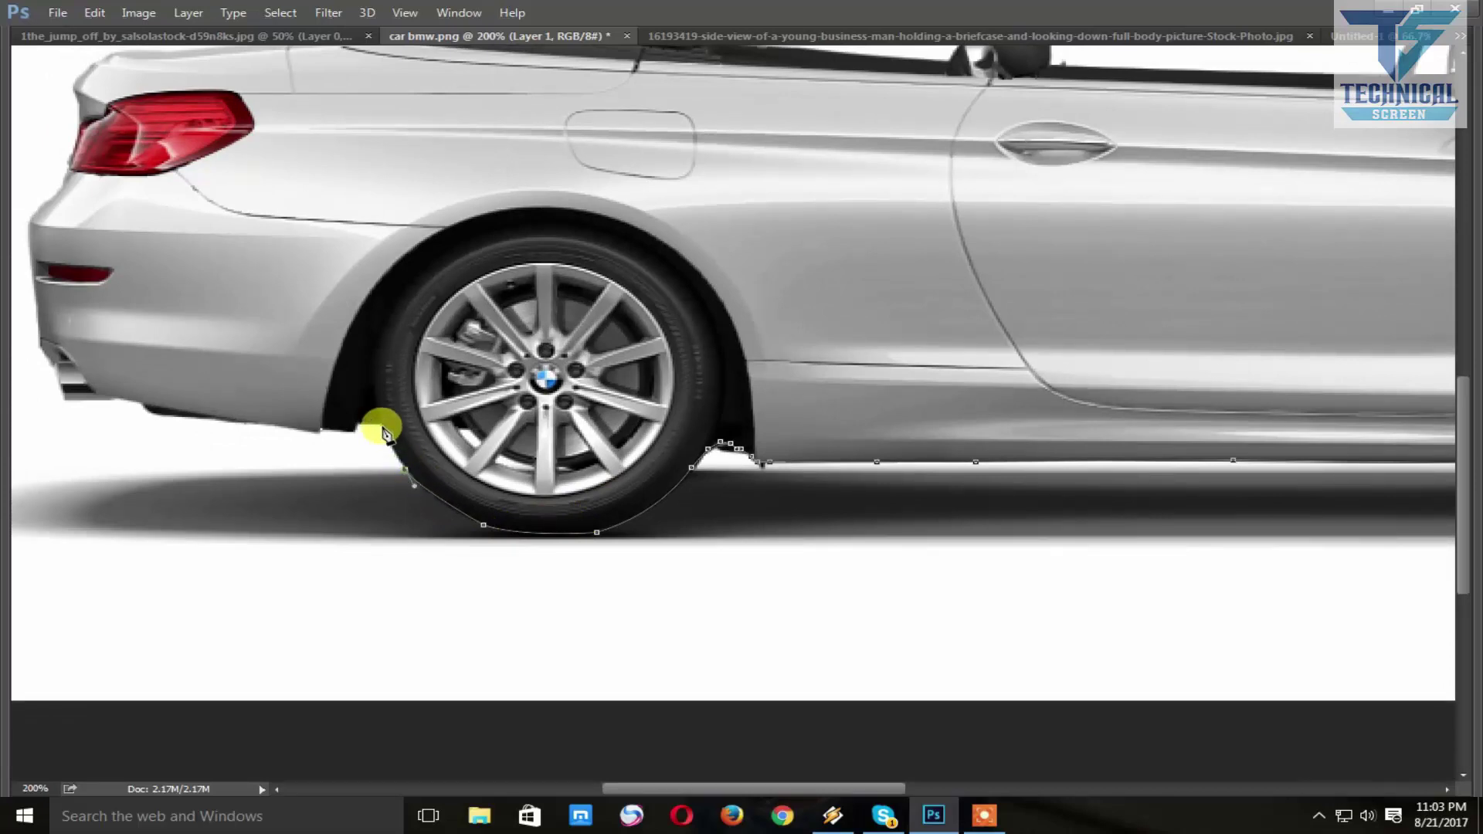
left_click(359, 423)
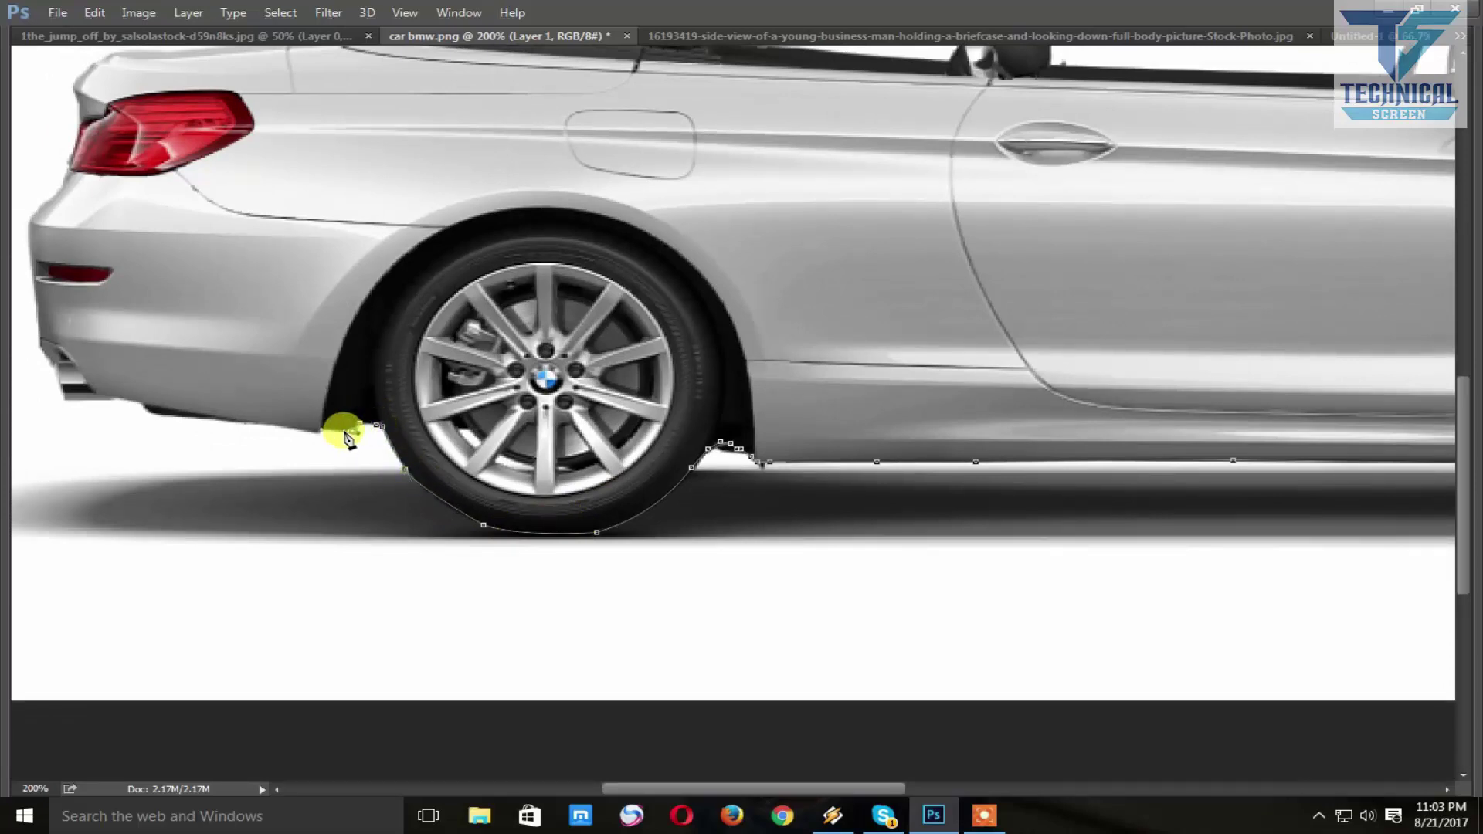
left_click(317, 430)
left_click(285, 426)
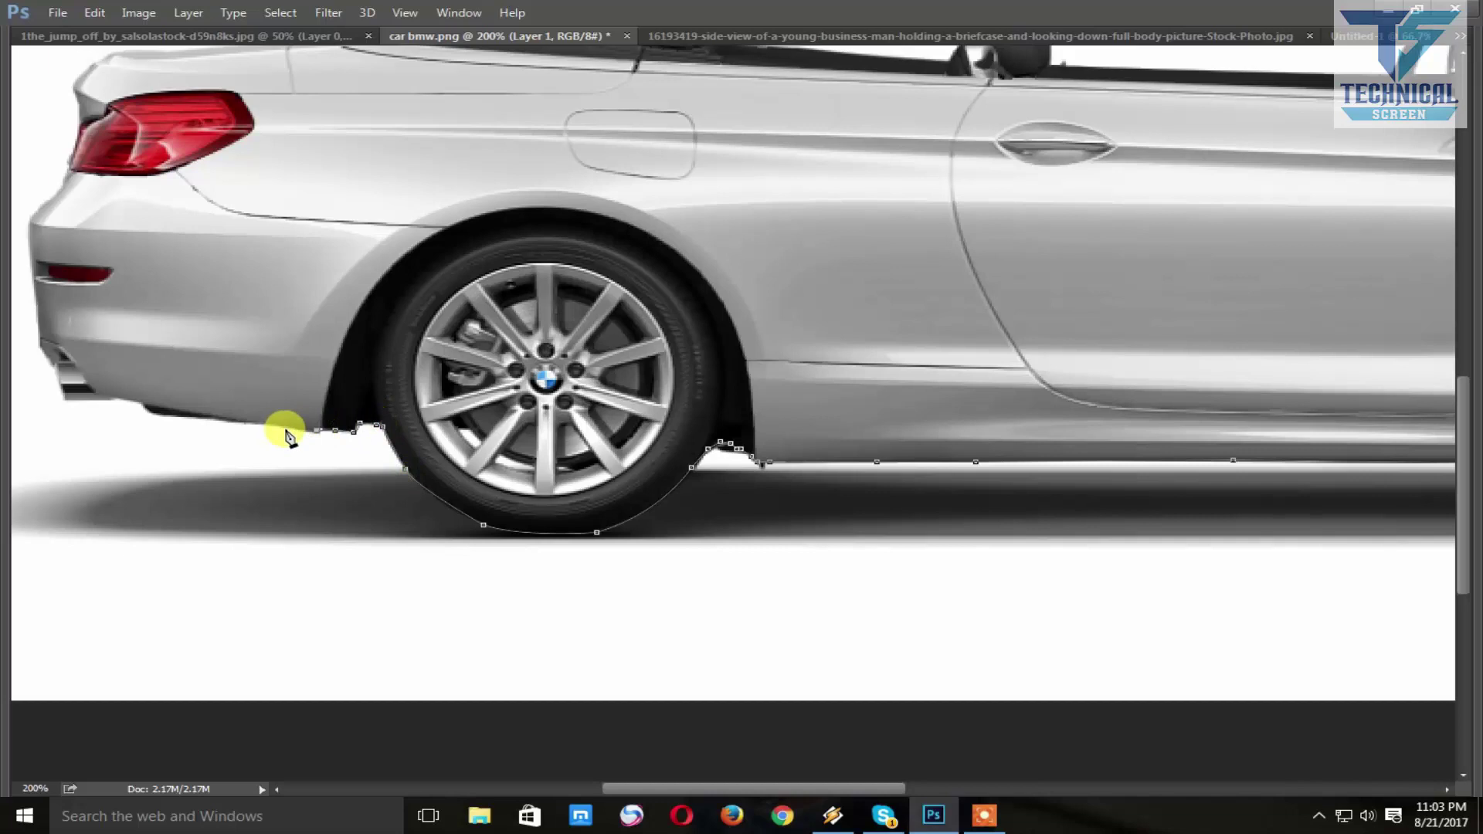
left_click(248, 423)
left_click(198, 416)
left_click(168, 411)
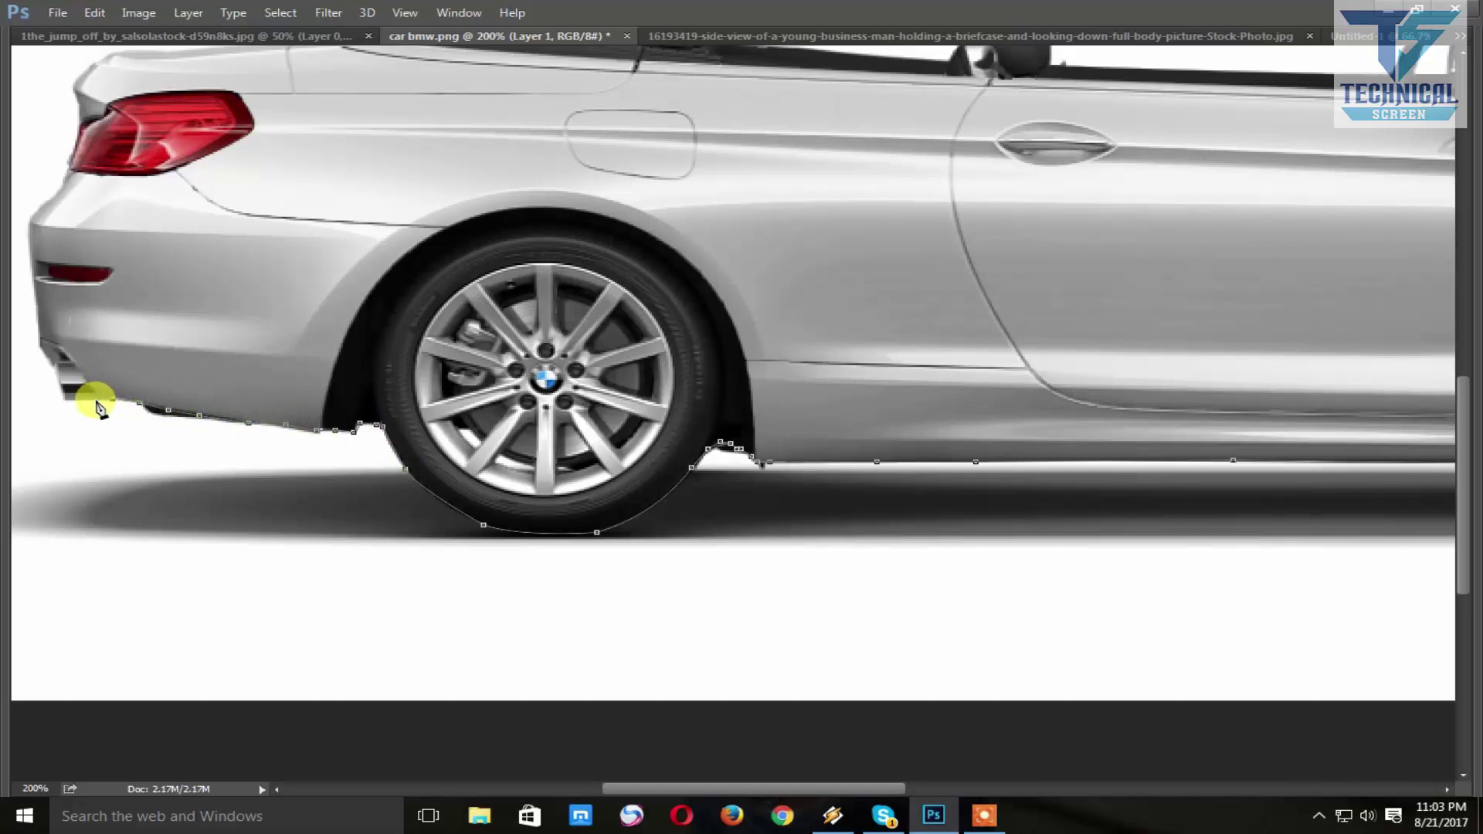
left_click(70, 401)
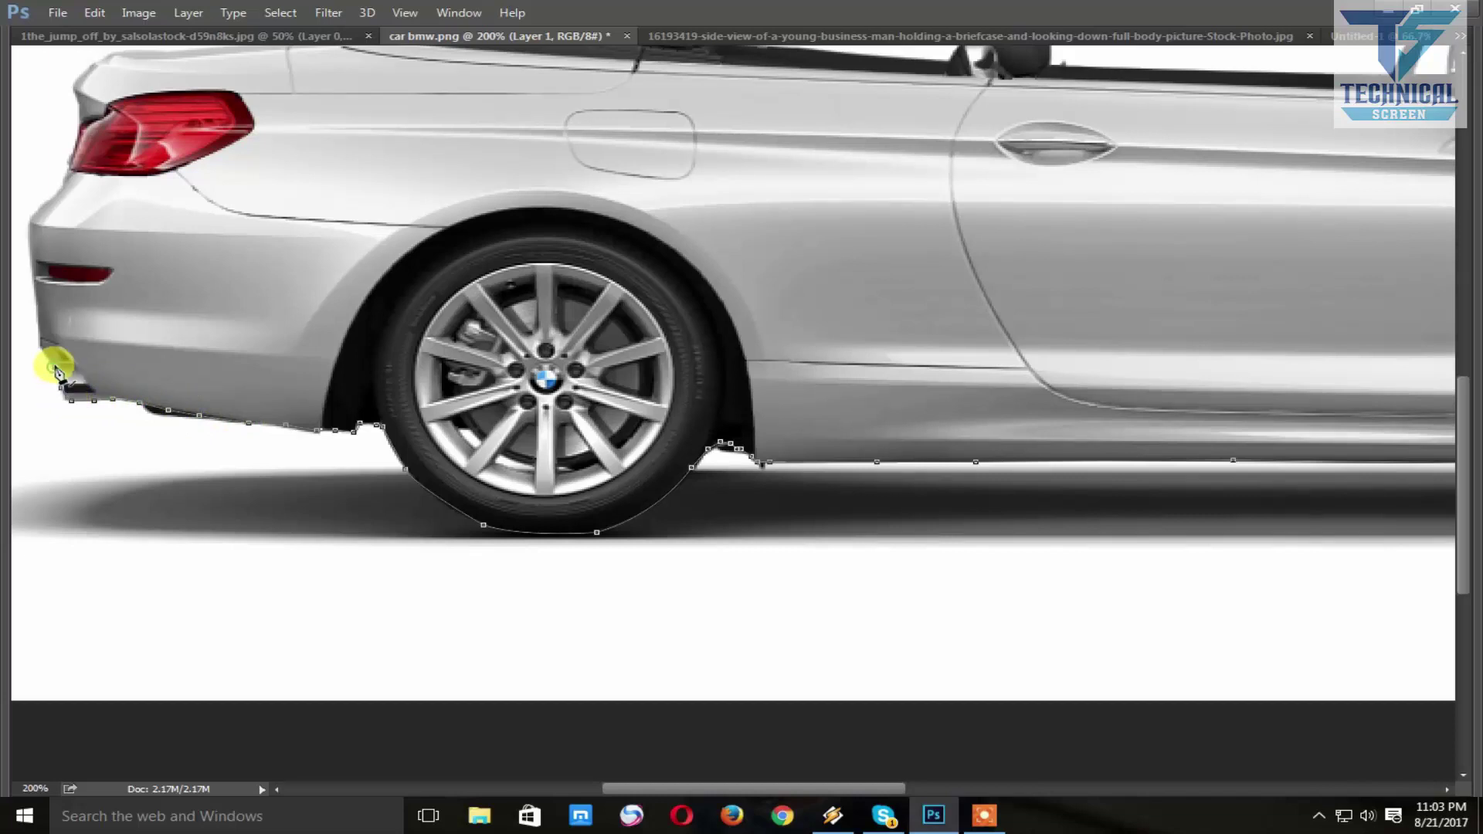
- Trace up the rear bumper edge to the taillight's top corner
left_click(56, 370)
left_click(42, 340)
left_click(36, 292)
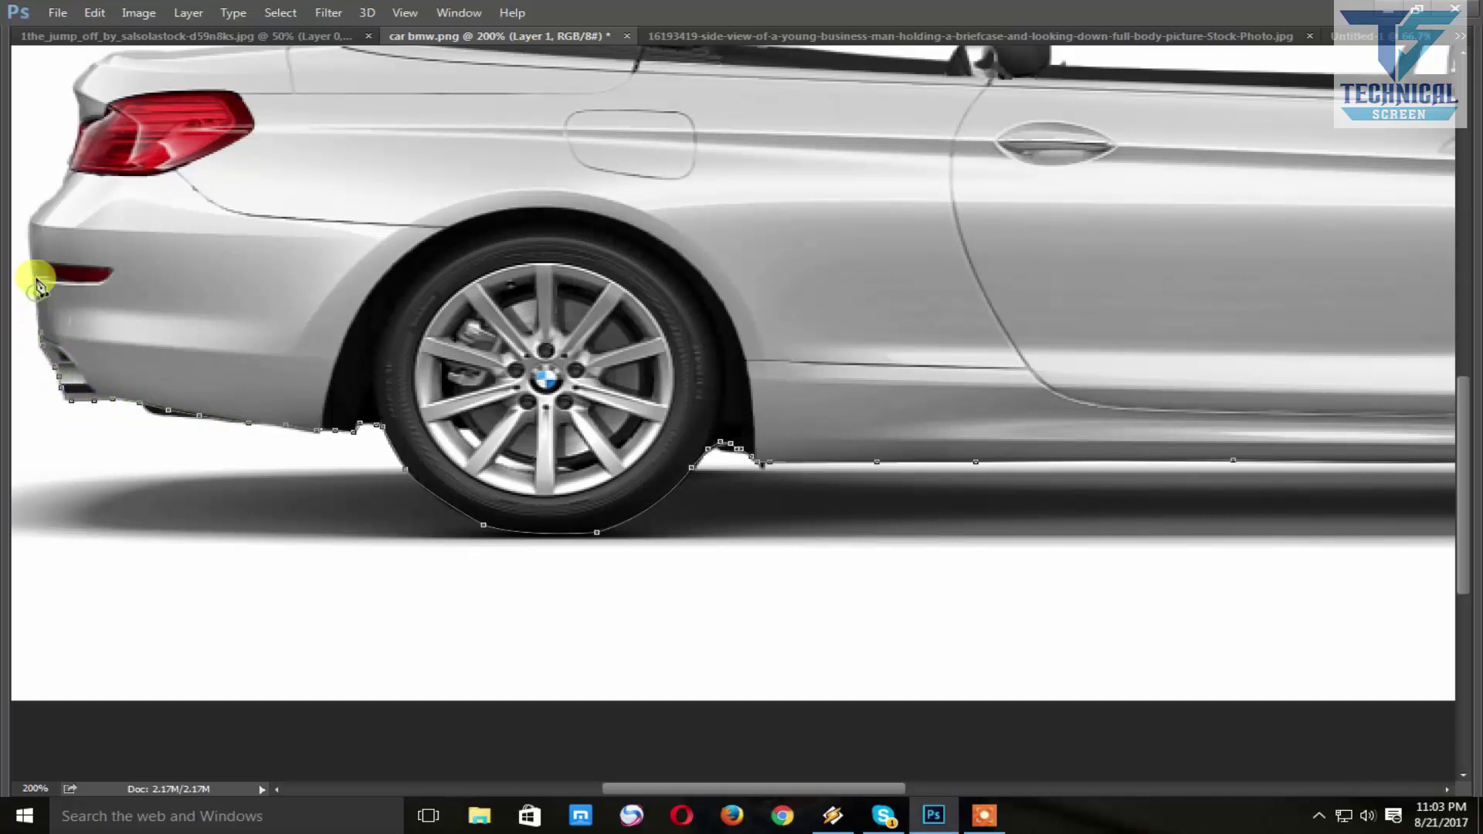
left_click(32, 264)
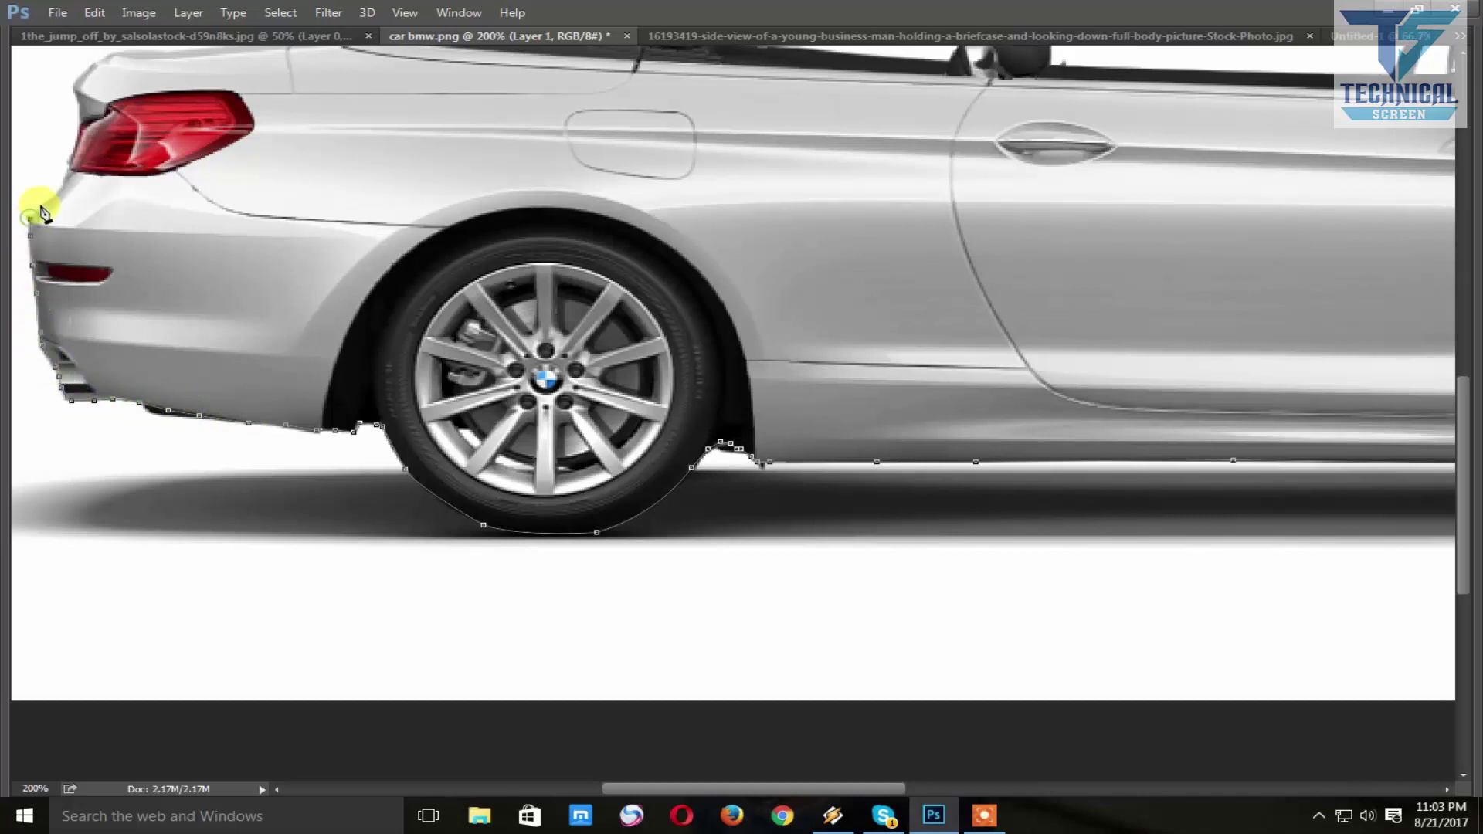
left_click_drag(66, 182, 106, 333)
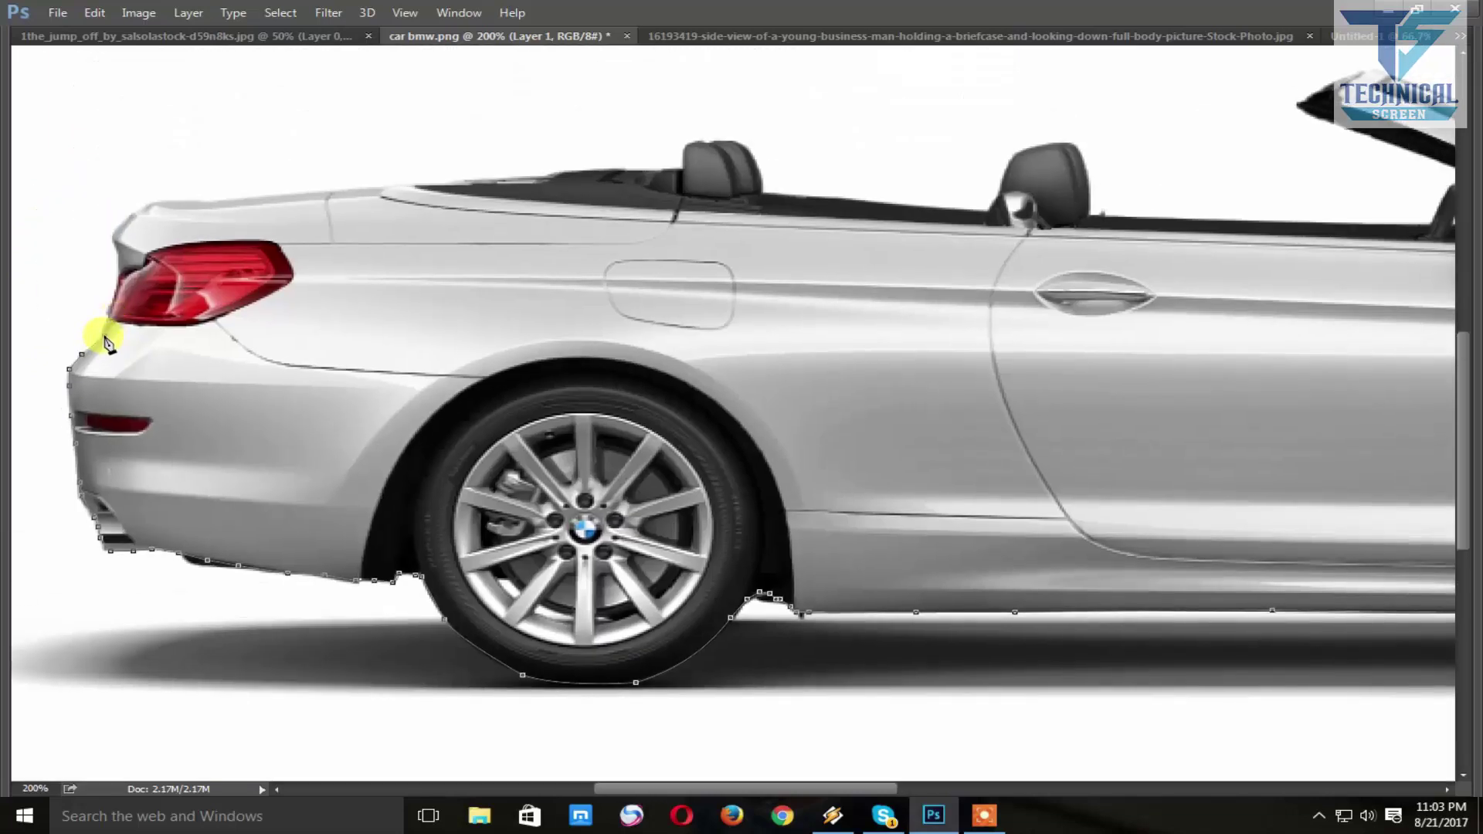
left_click(105, 338)
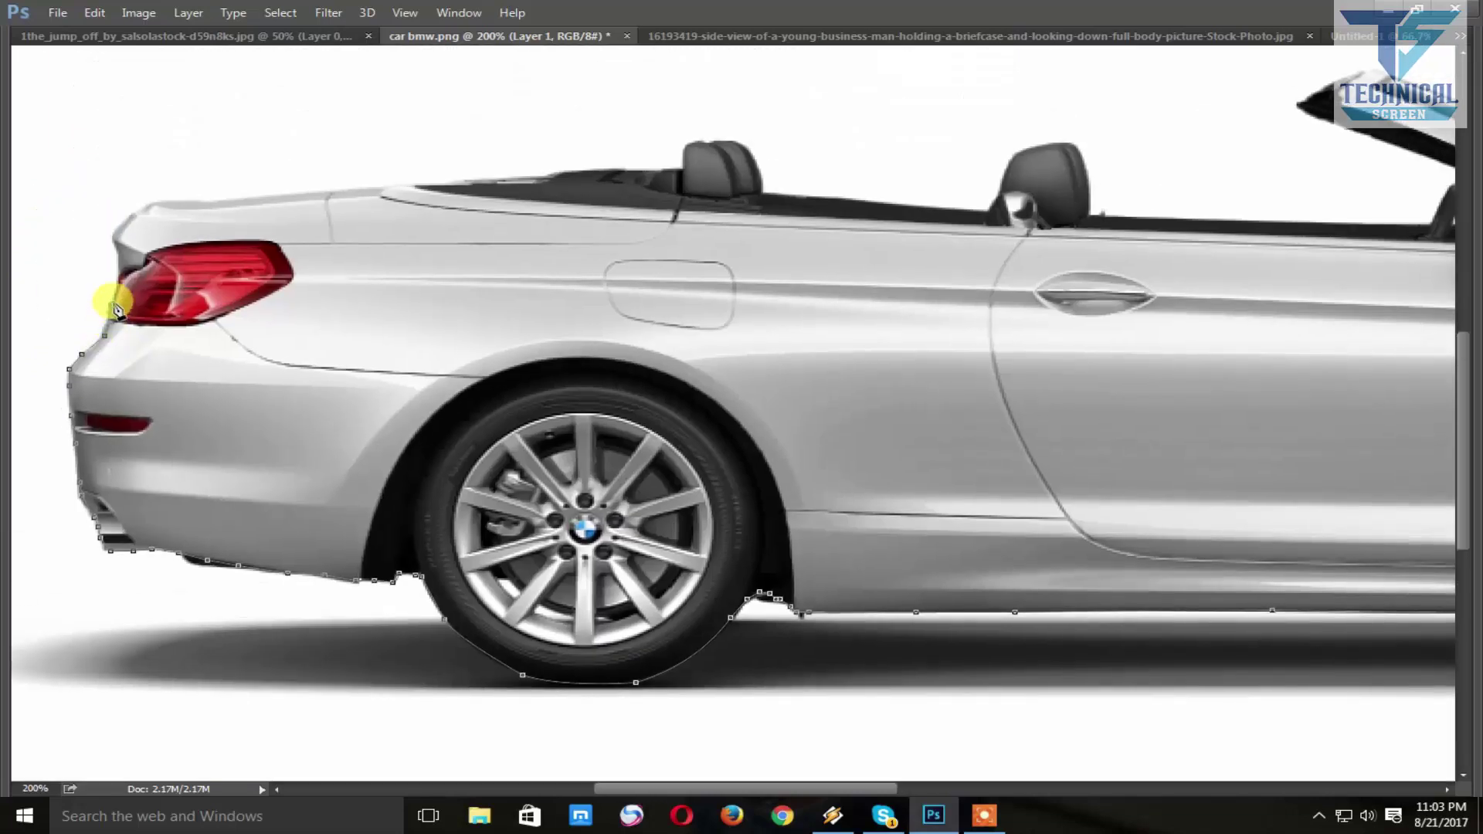
left_click(114, 236)
- Trace along the trunk and the car's top edge toward the cabin
left_click(159, 200)
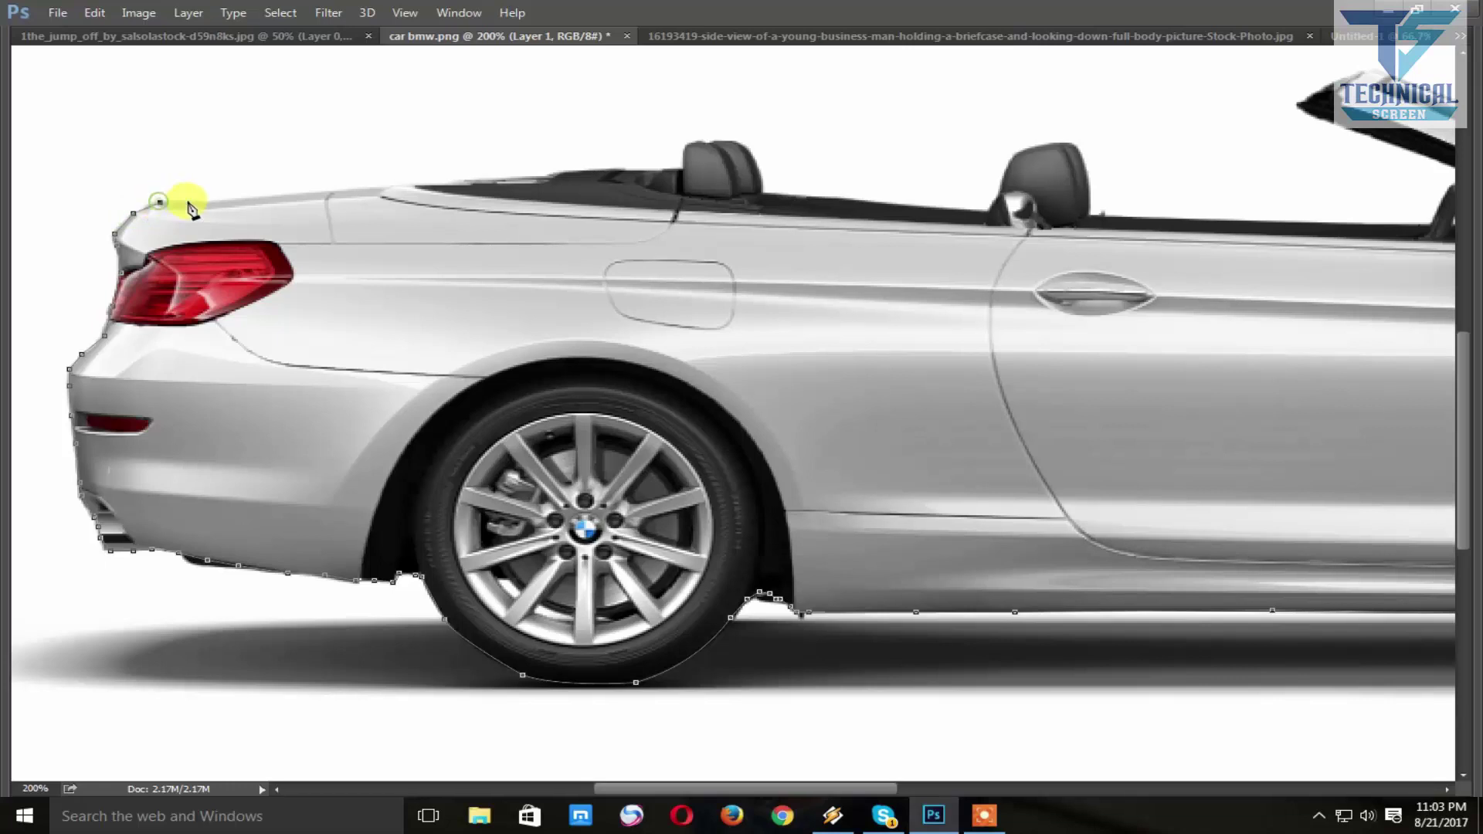
left_click(242, 197)
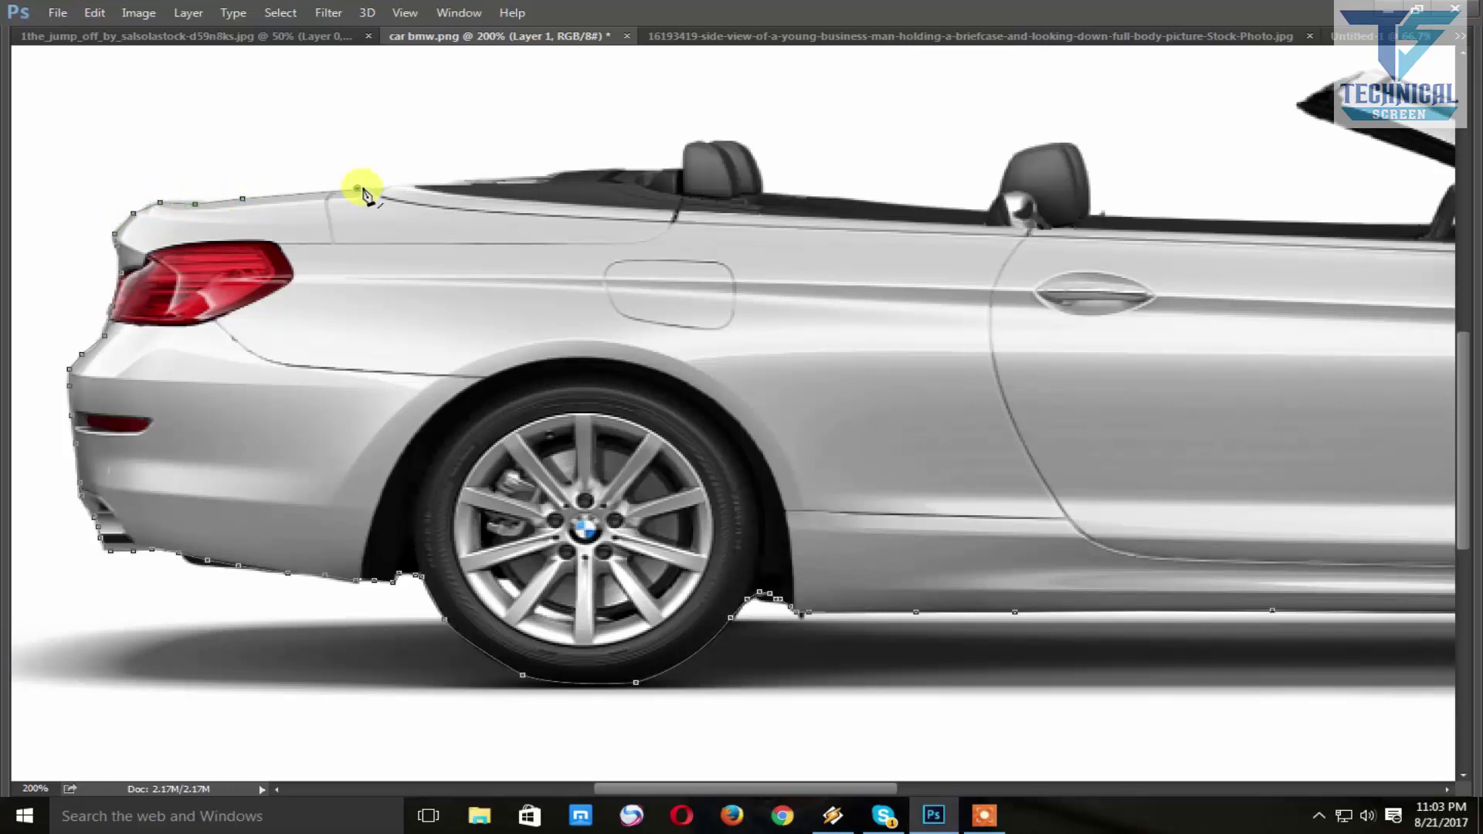
left_click(399, 186)
left_click(467, 183)
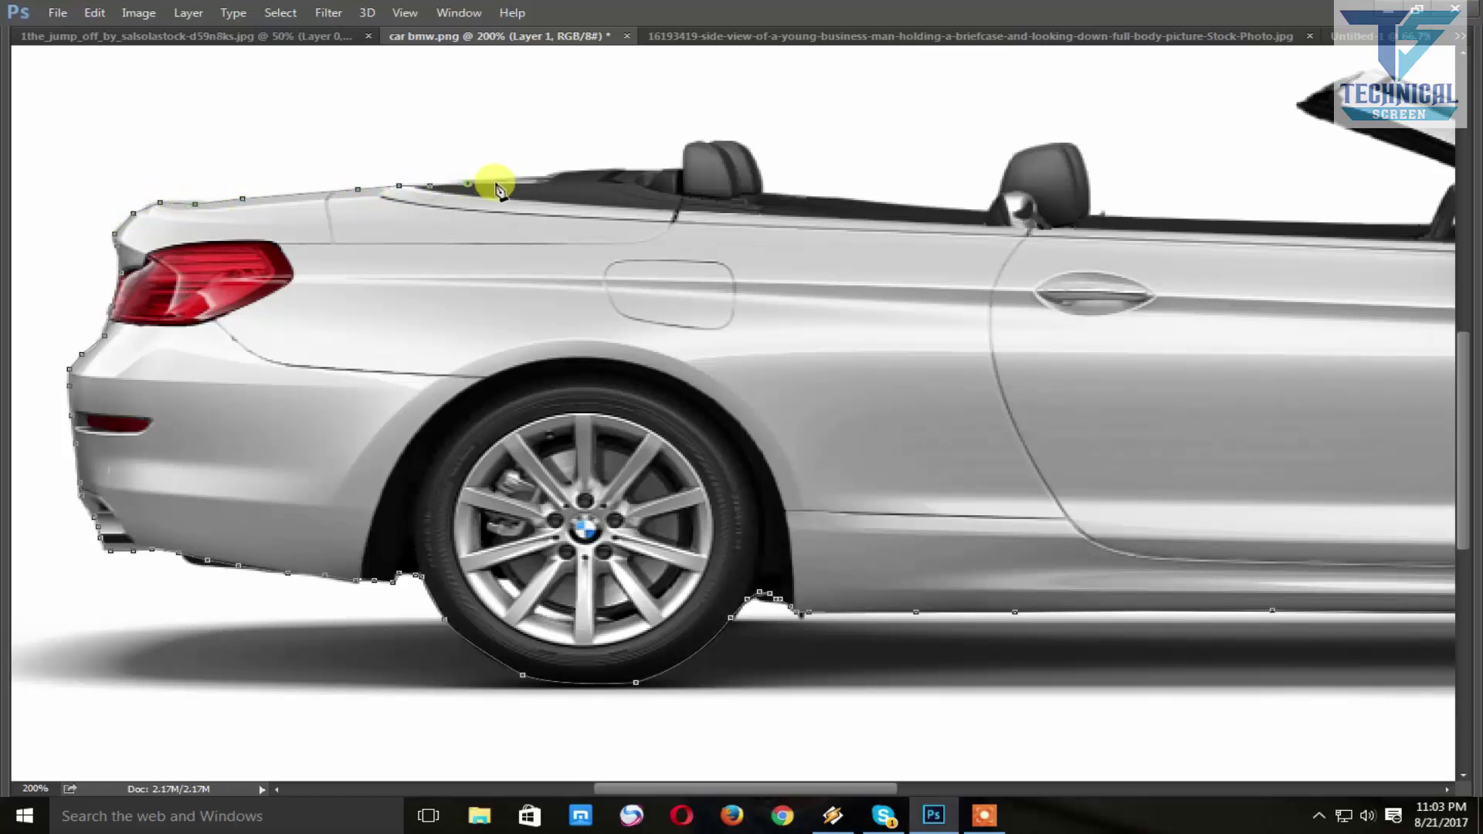
left_click(510, 179)
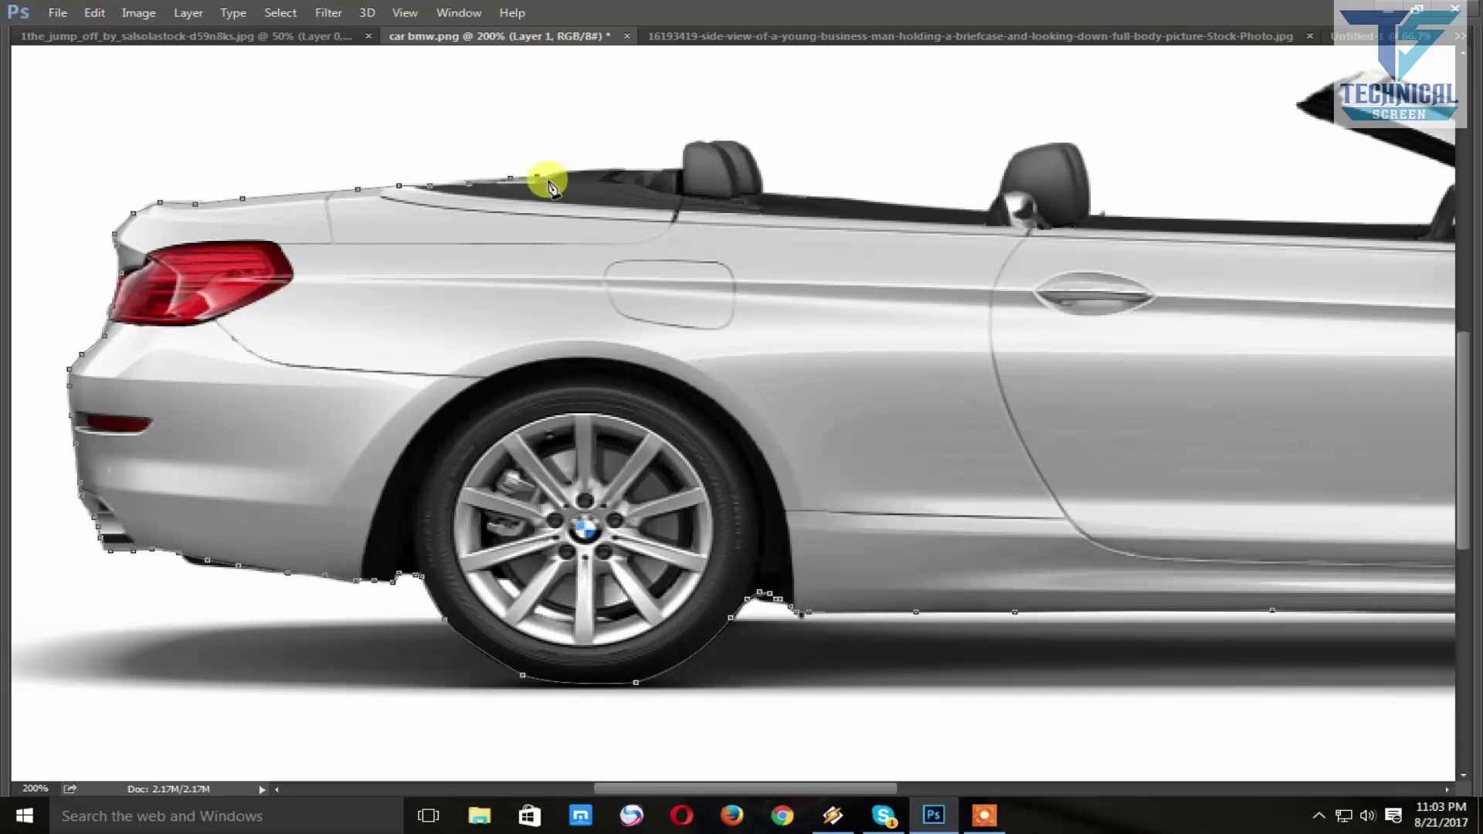
key("ctrl+plus")
scroll(520, 154, "up", 3)
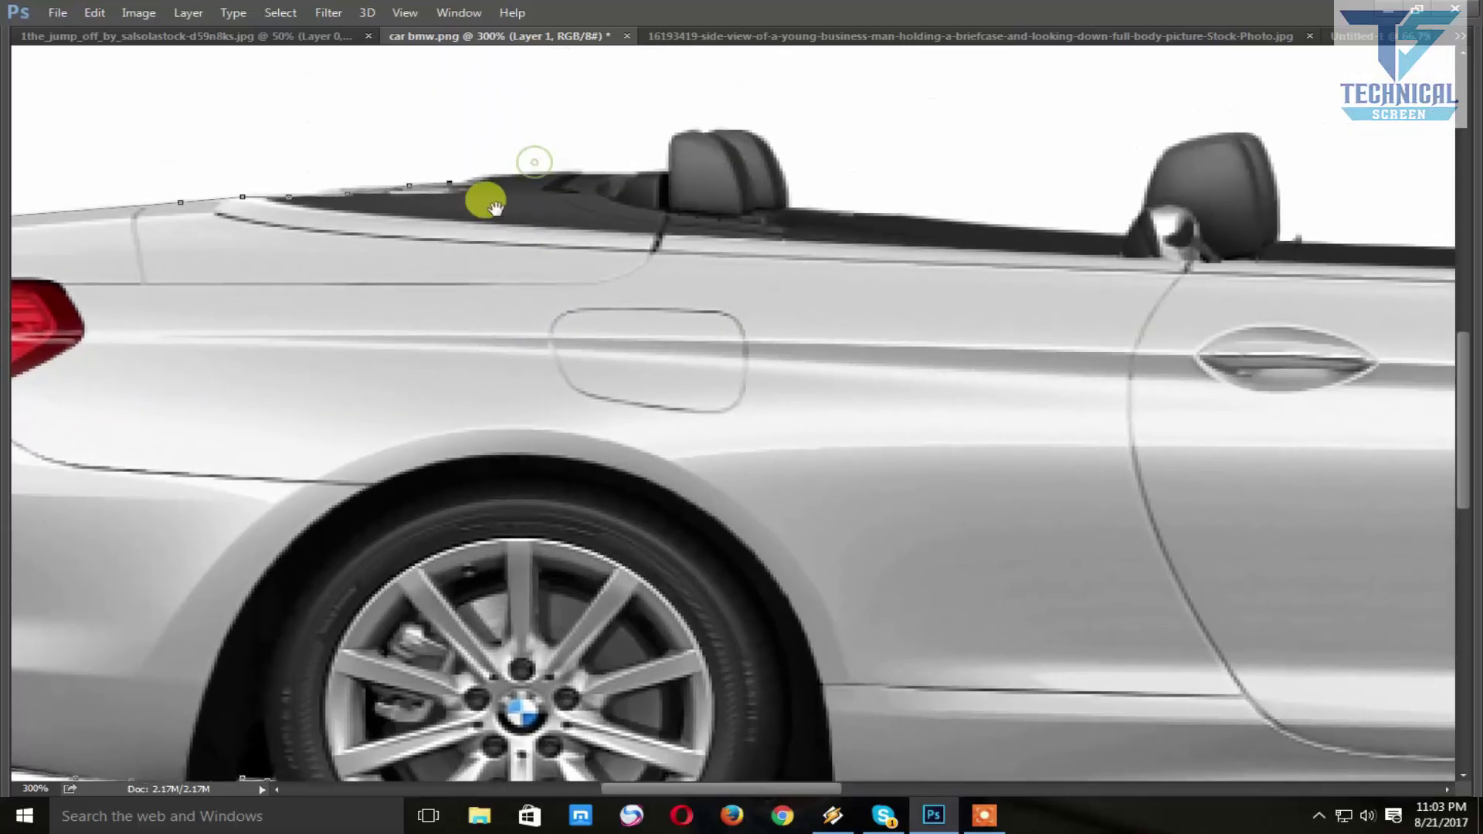
- Continue the top edge and outline around the first headrest
left_click(495, 191)
left_click(576, 188)
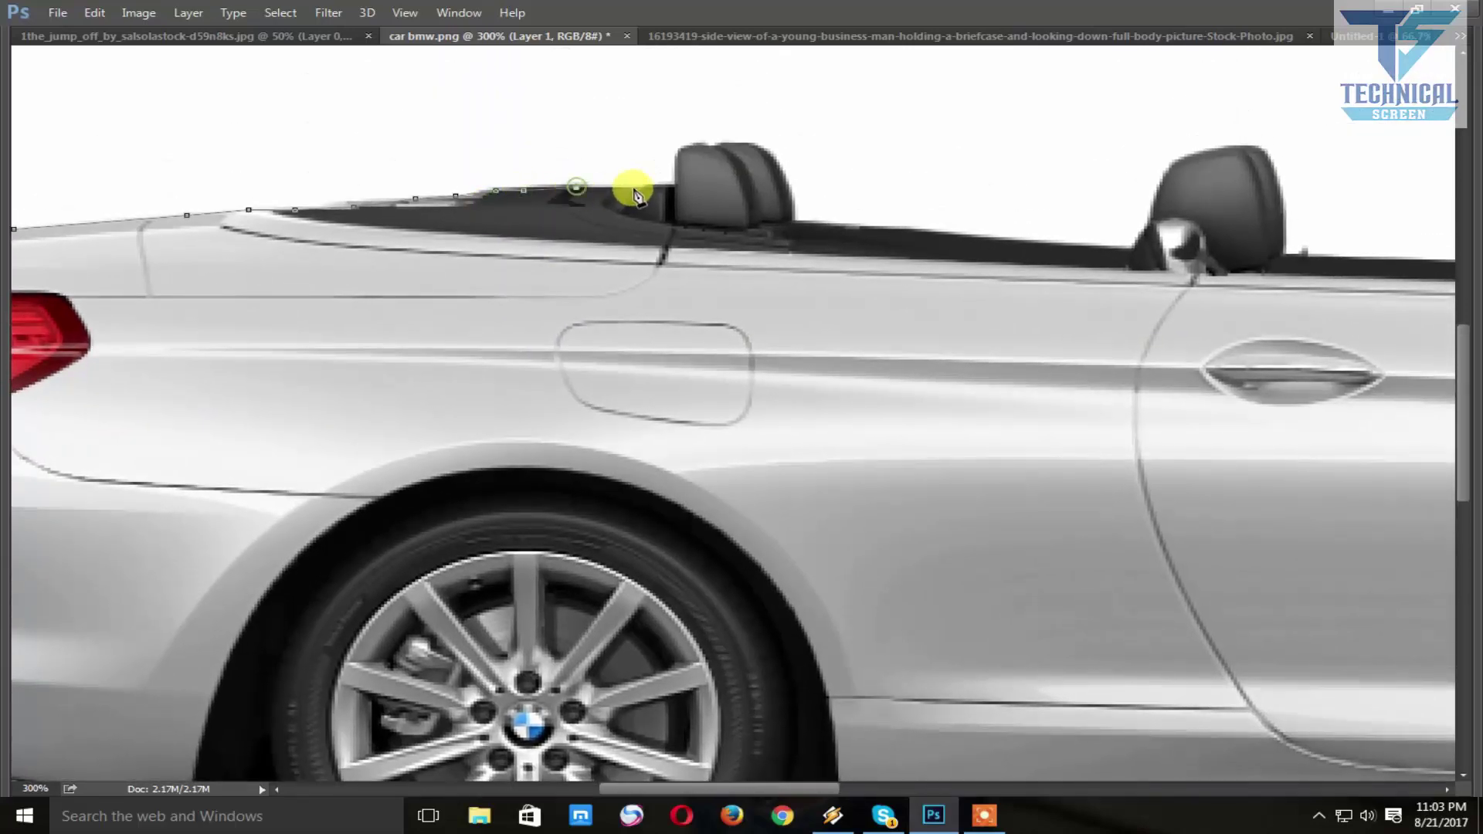
left_click(632, 188)
left_click(673, 183)
left_click(725, 143)
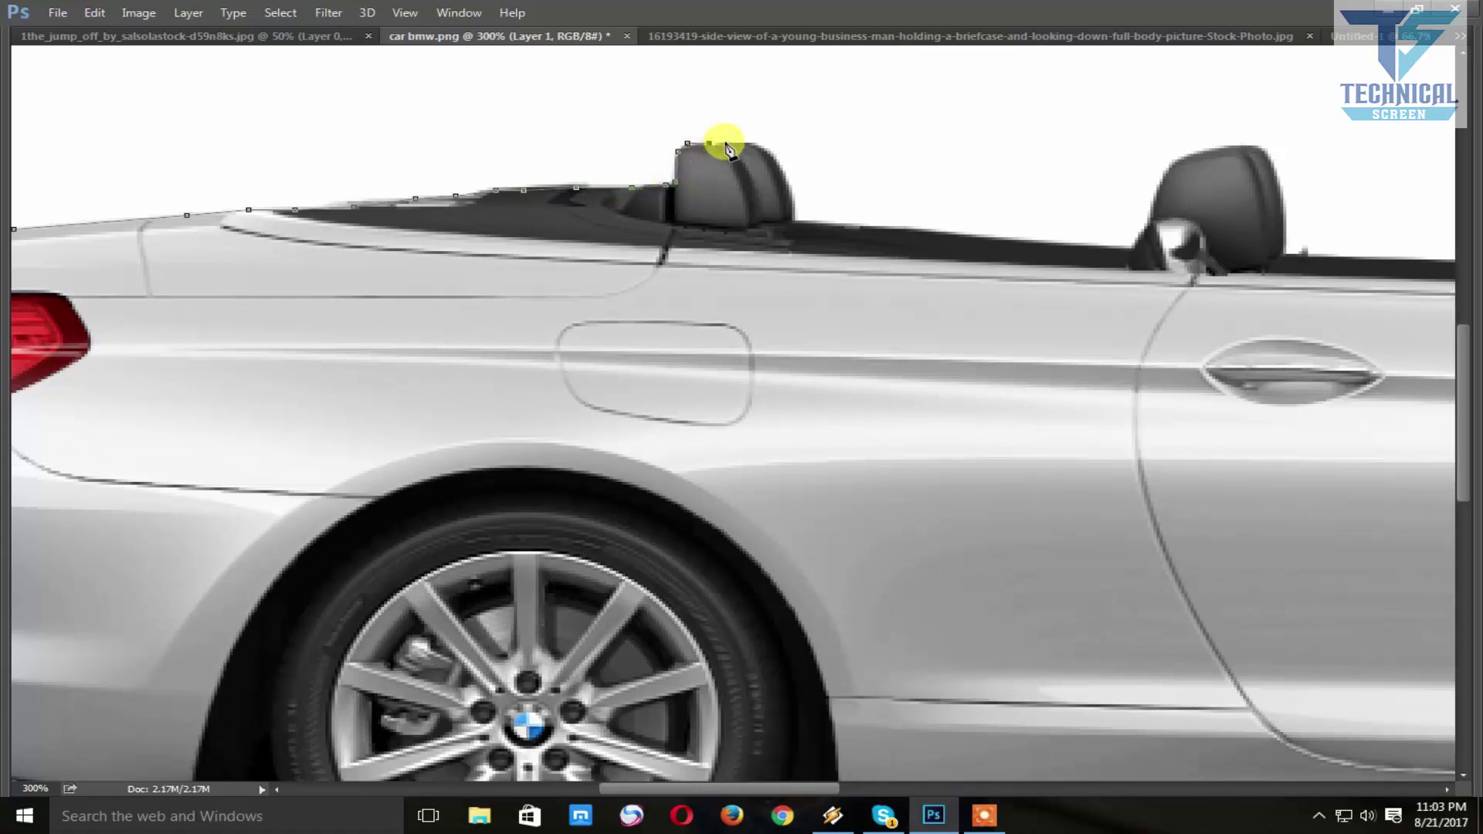
left_click(771, 152)
left_click(792, 202)
- Follow the window line and outline around the second headrest
left_click(825, 226)
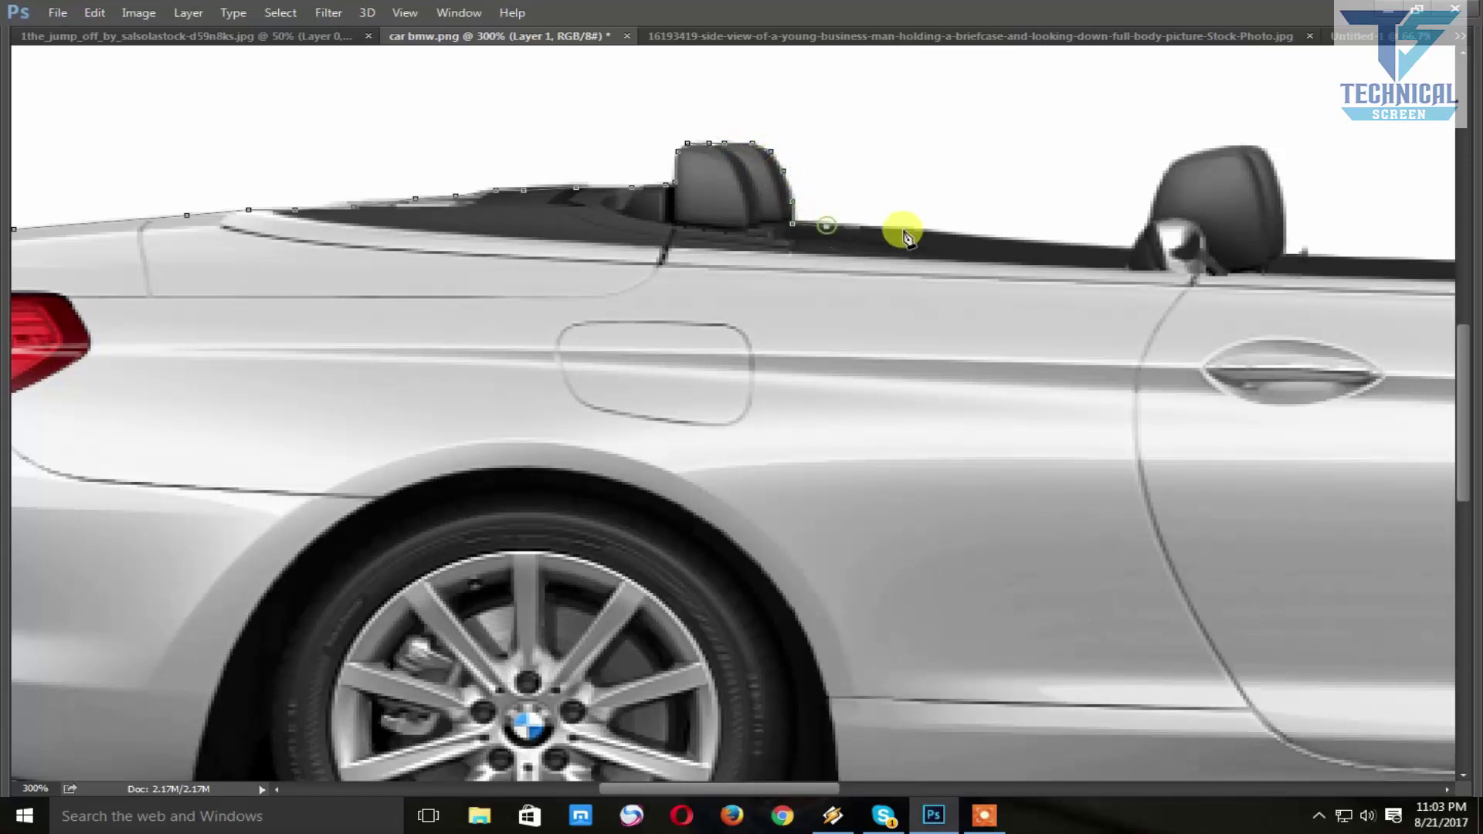
left_click(904, 231)
left_click(1126, 249)
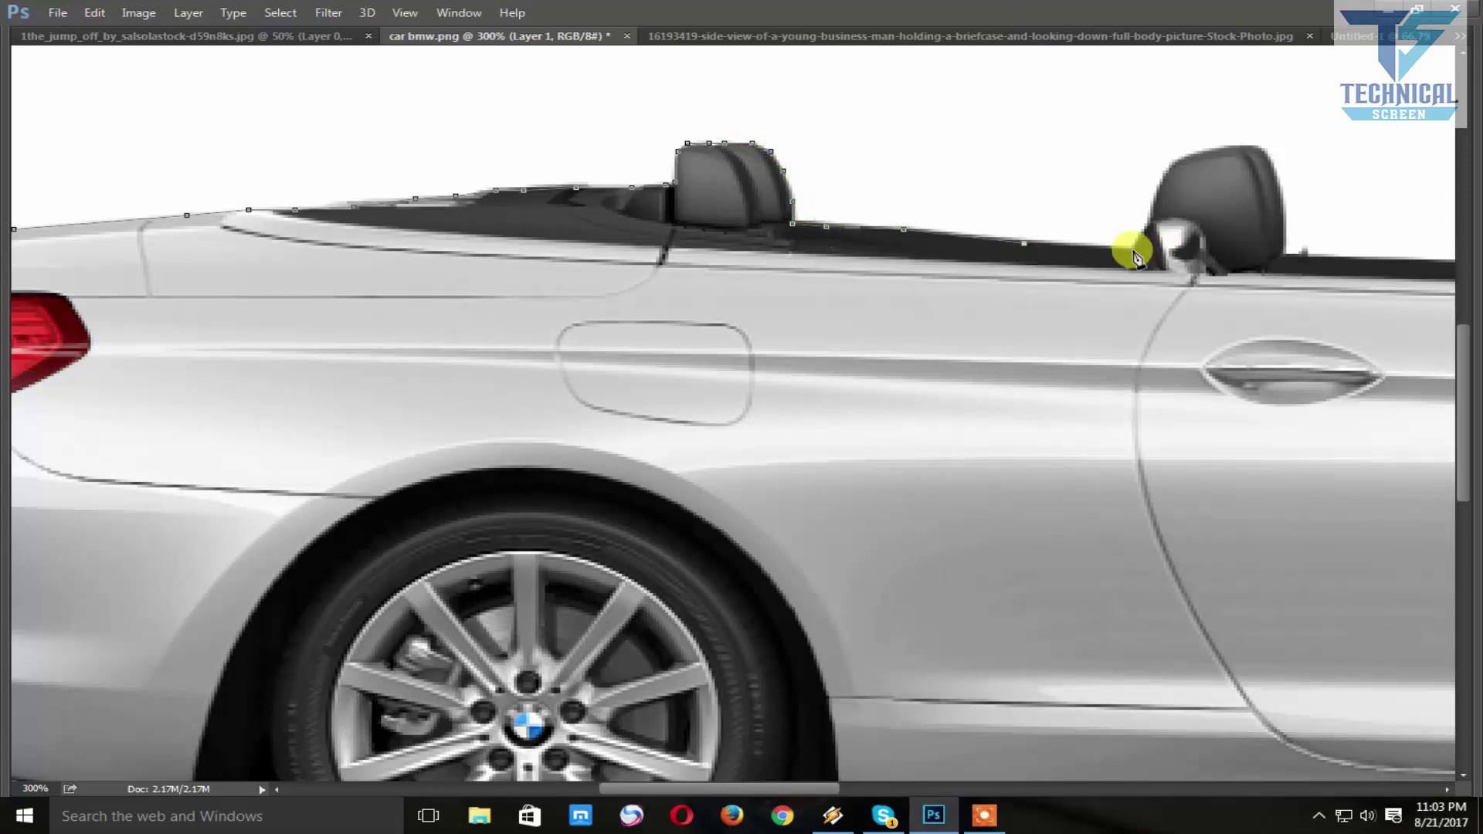
left_click(1159, 204)
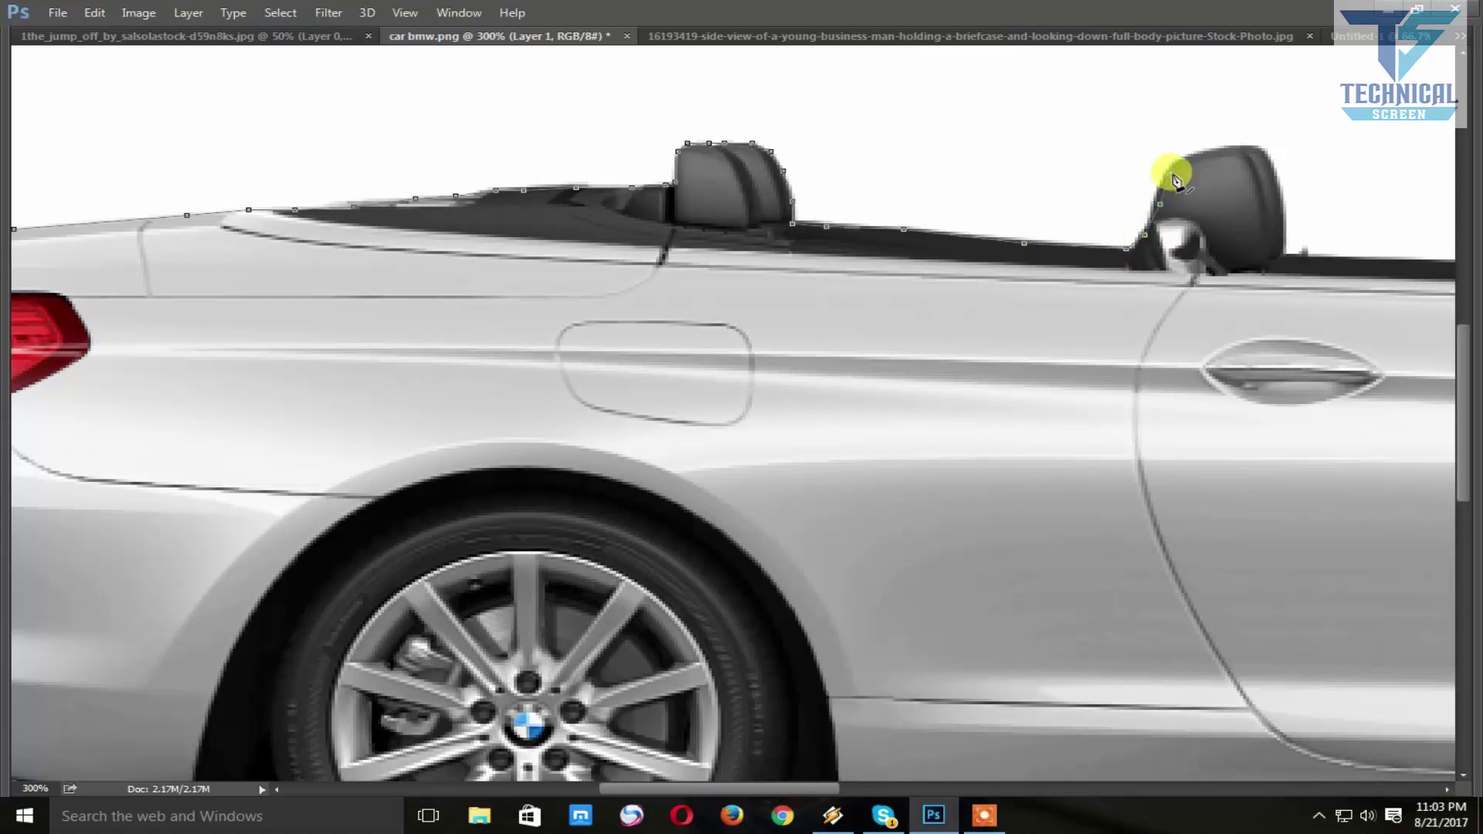
left_click(1169, 173)
left_click(1201, 151)
left_click(1261, 147)
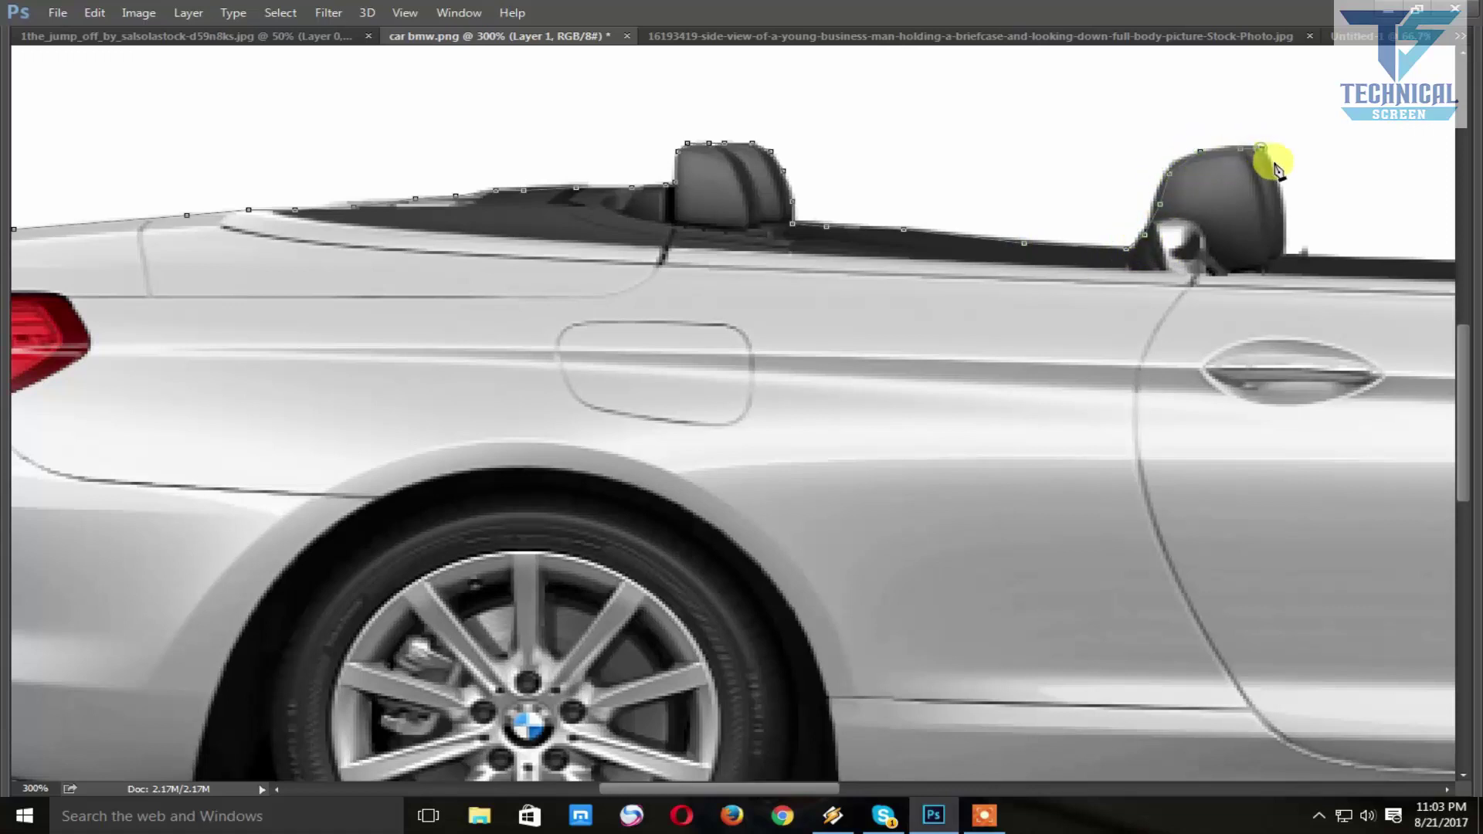
left_click(1282, 244)
- Extend the path along the window line around the small post and up the mirror
left_click_drag(1340, 288, 1020, 286)
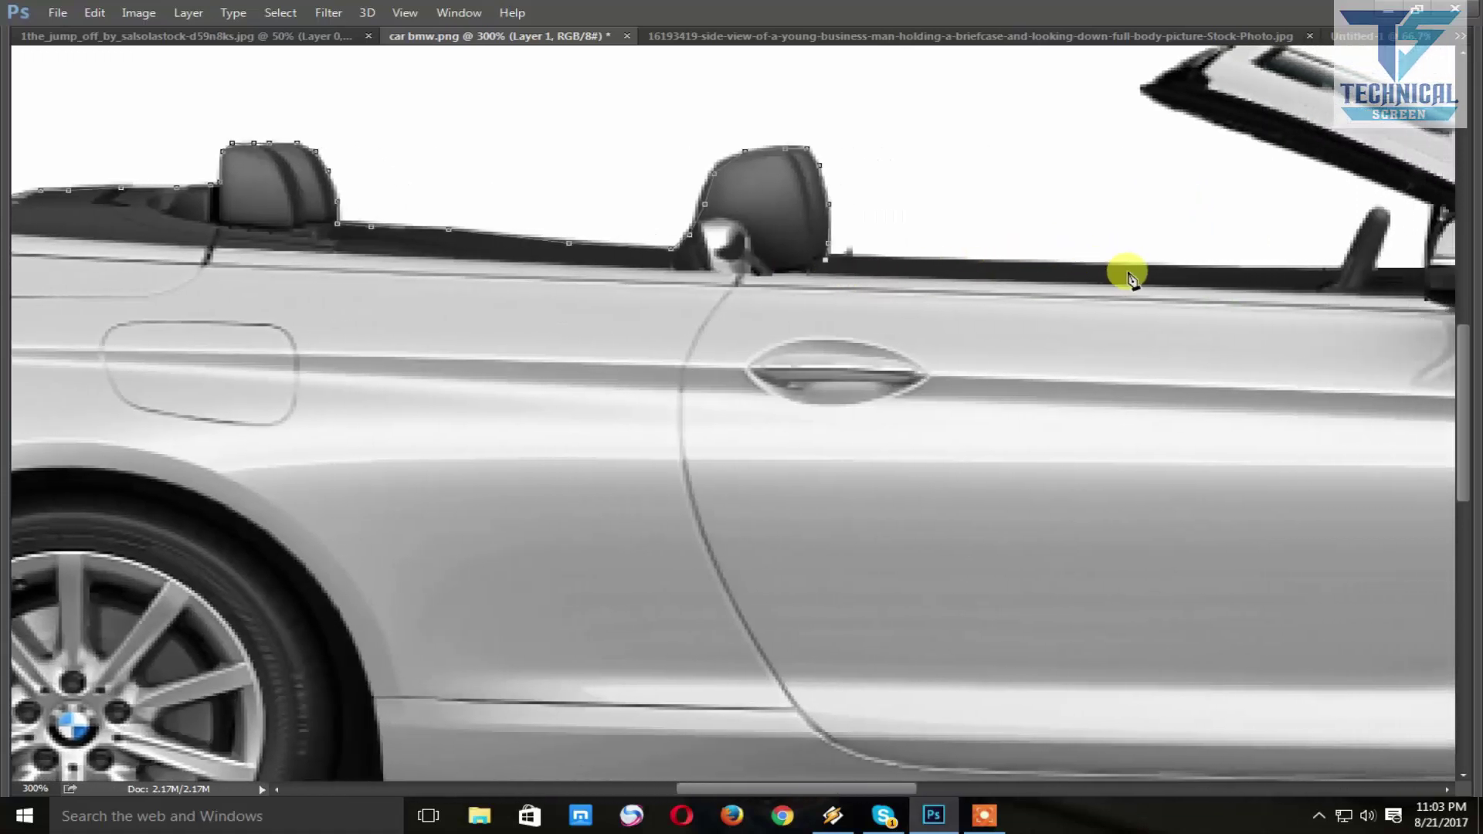
left_click_drag(1192, 299, 890, 287)
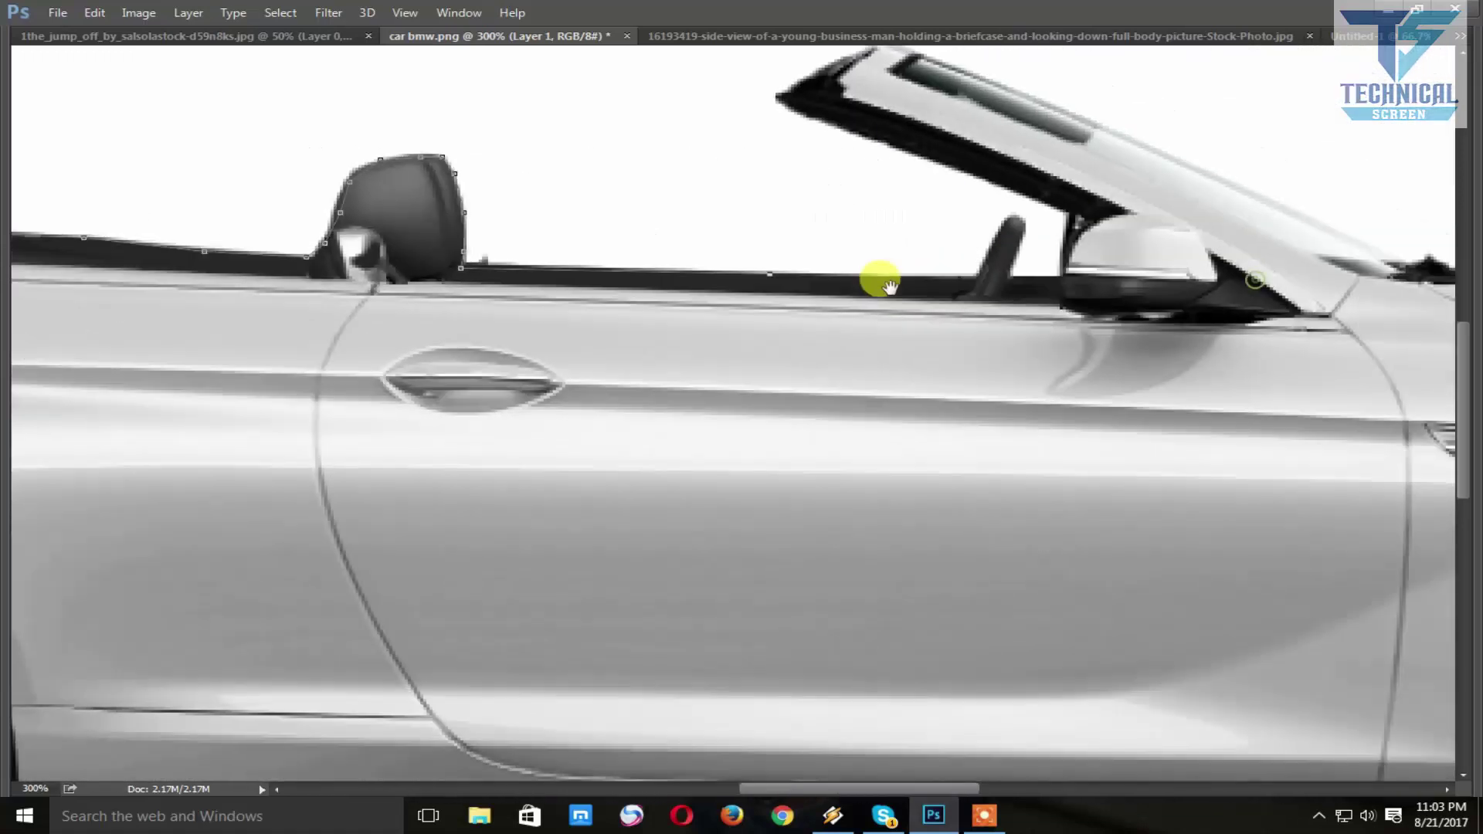
left_click(978, 279)
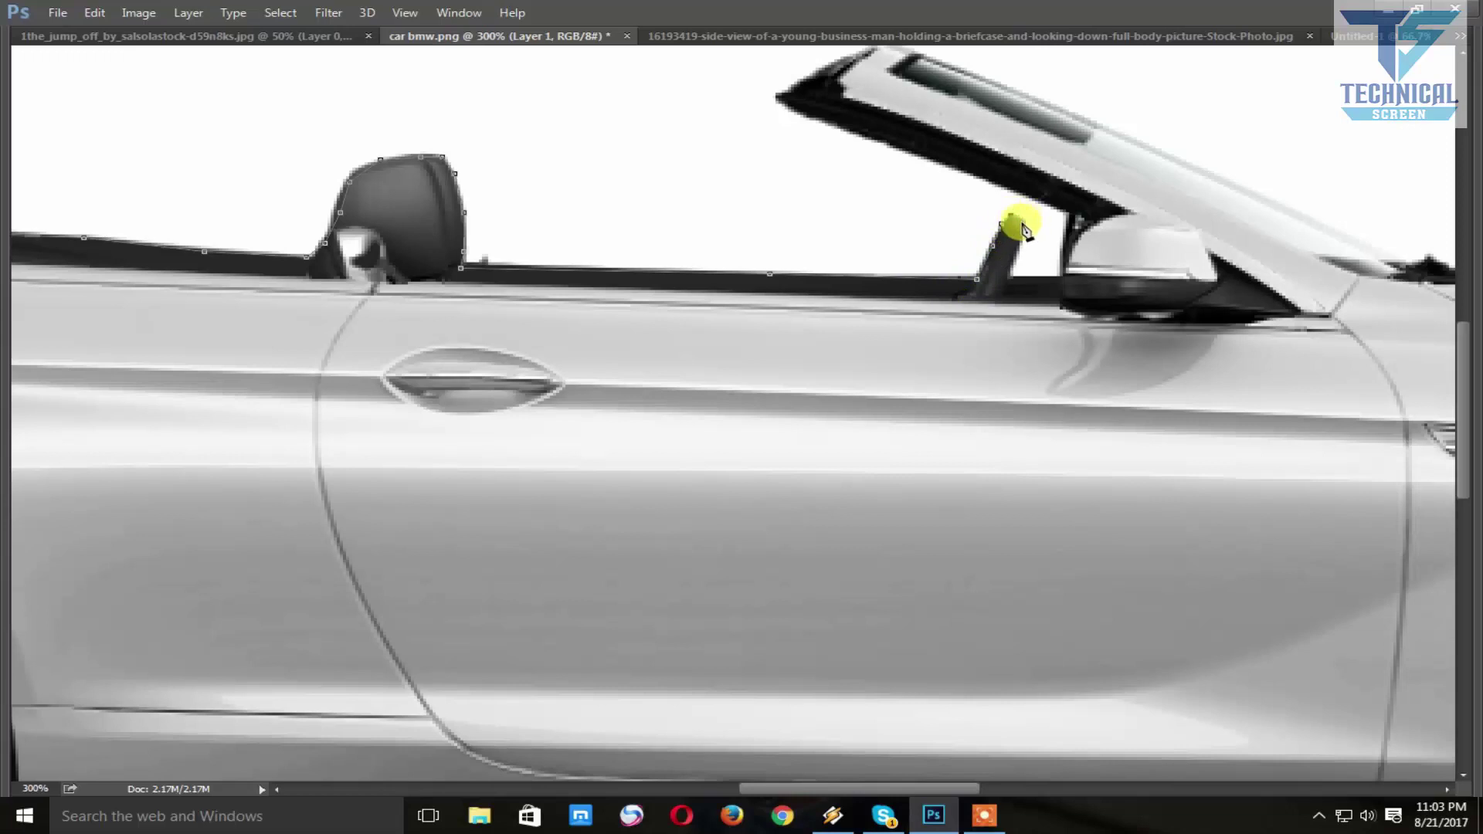
left_click(1011, 216)
left_click(1022, 243)
left_click(1013, 268)
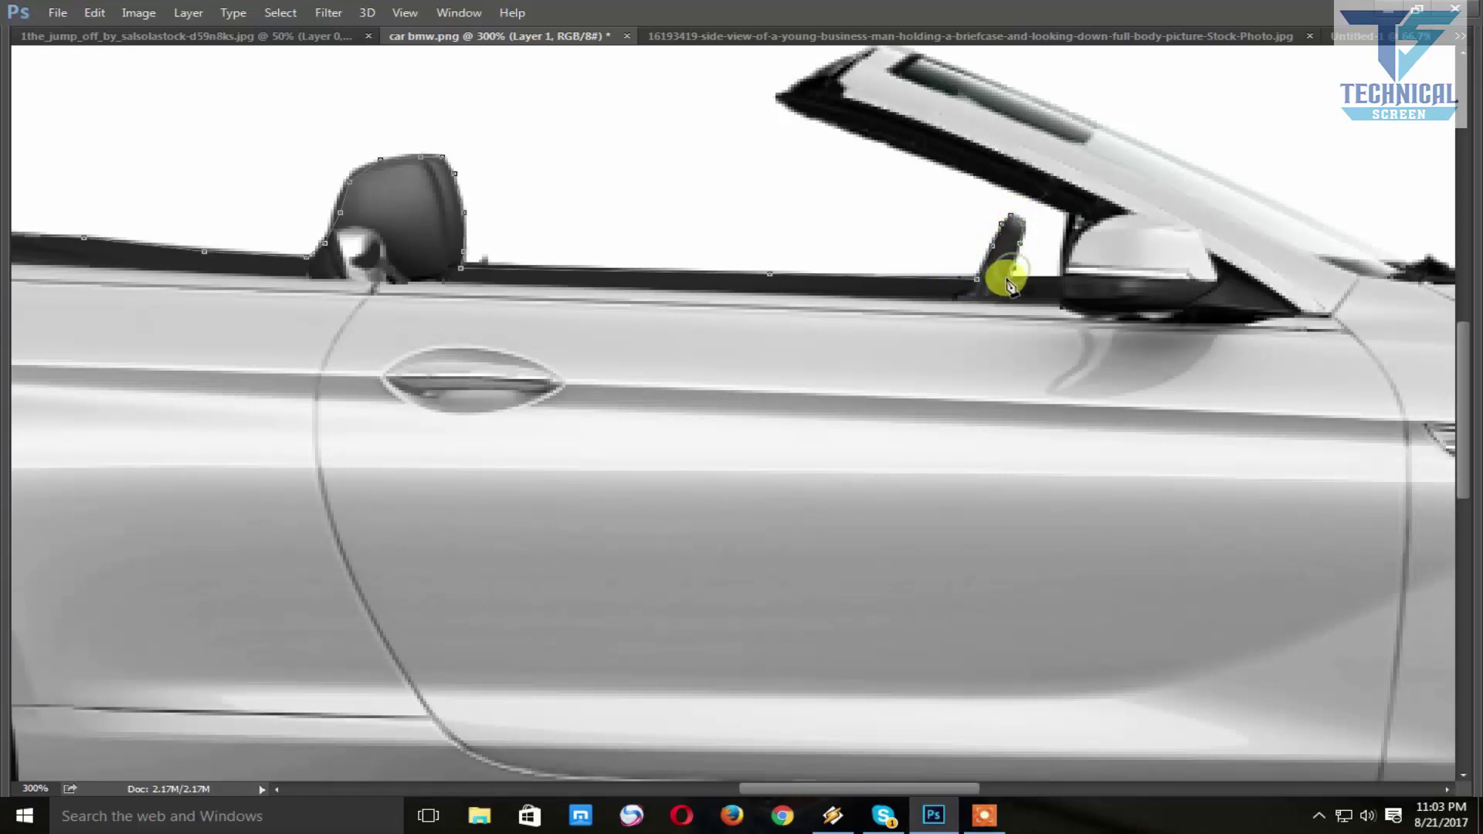
left_click(1060, 279)
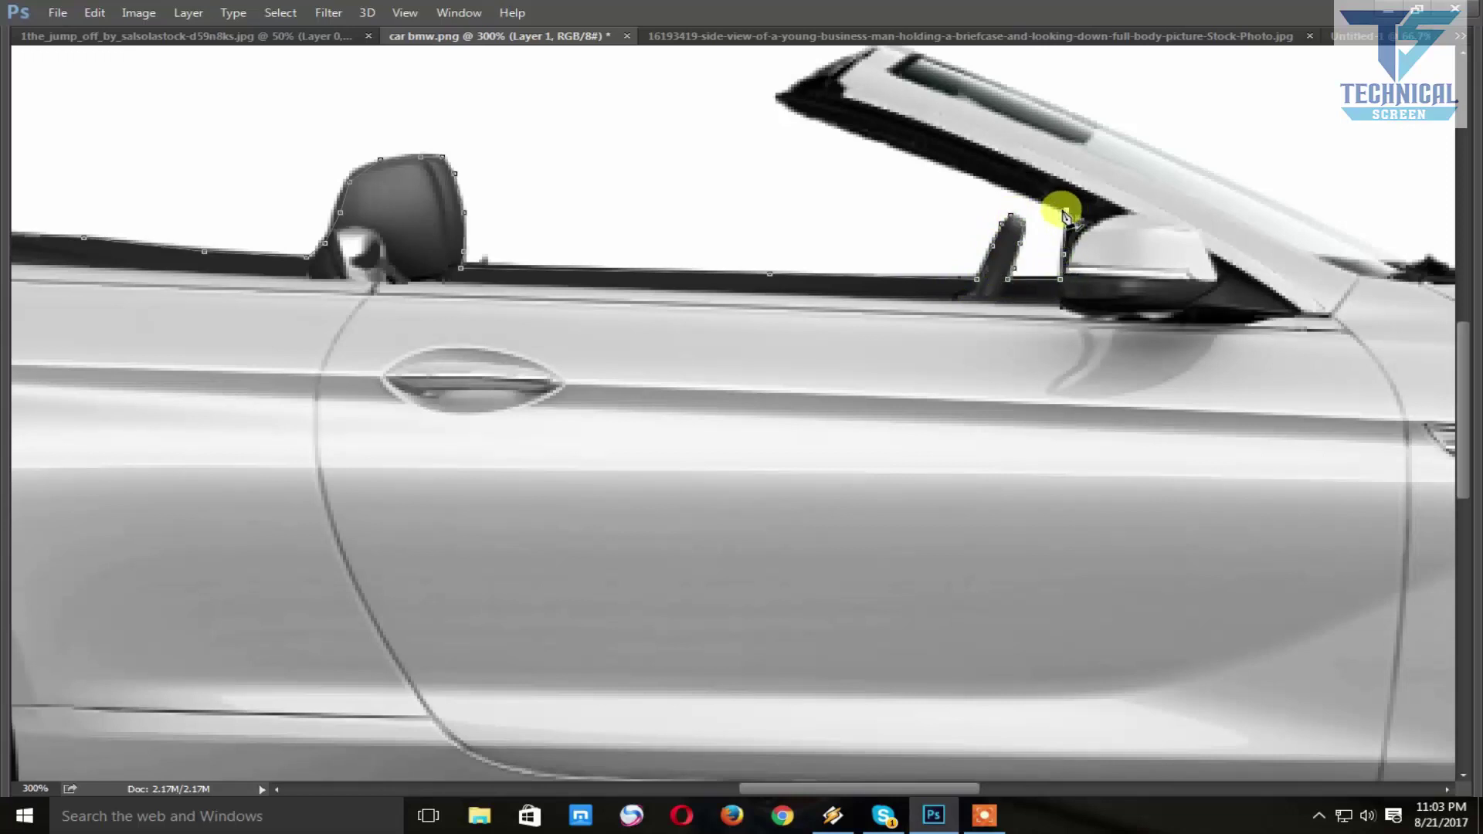
- Outline the windshield frame's tip and its top edge
left_click(867, 137)
left_click_drag(867, 137, 925, 278)
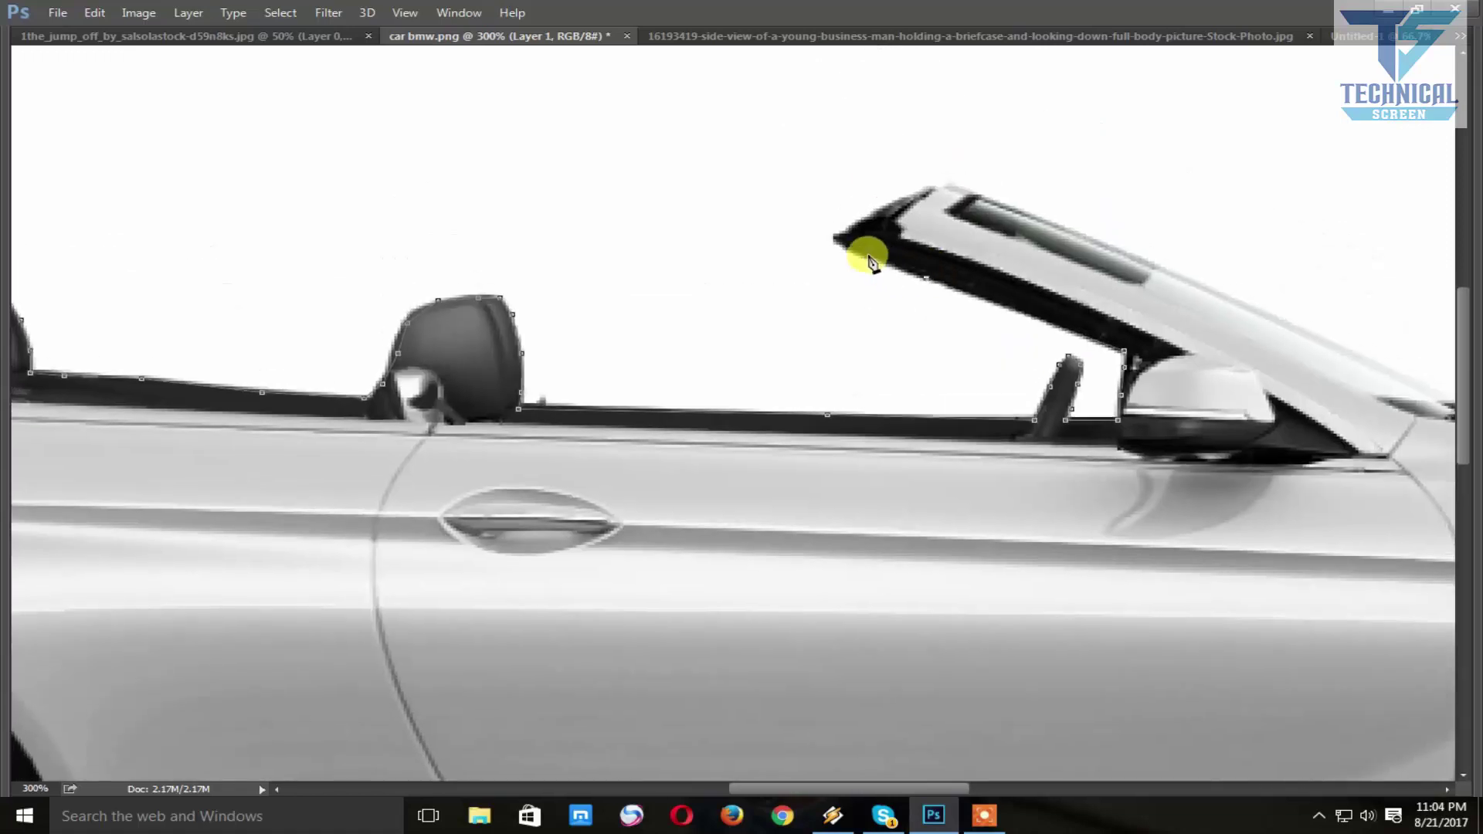
left_click(839, 237)
left_click(881, 214)
left_click(927, 189)
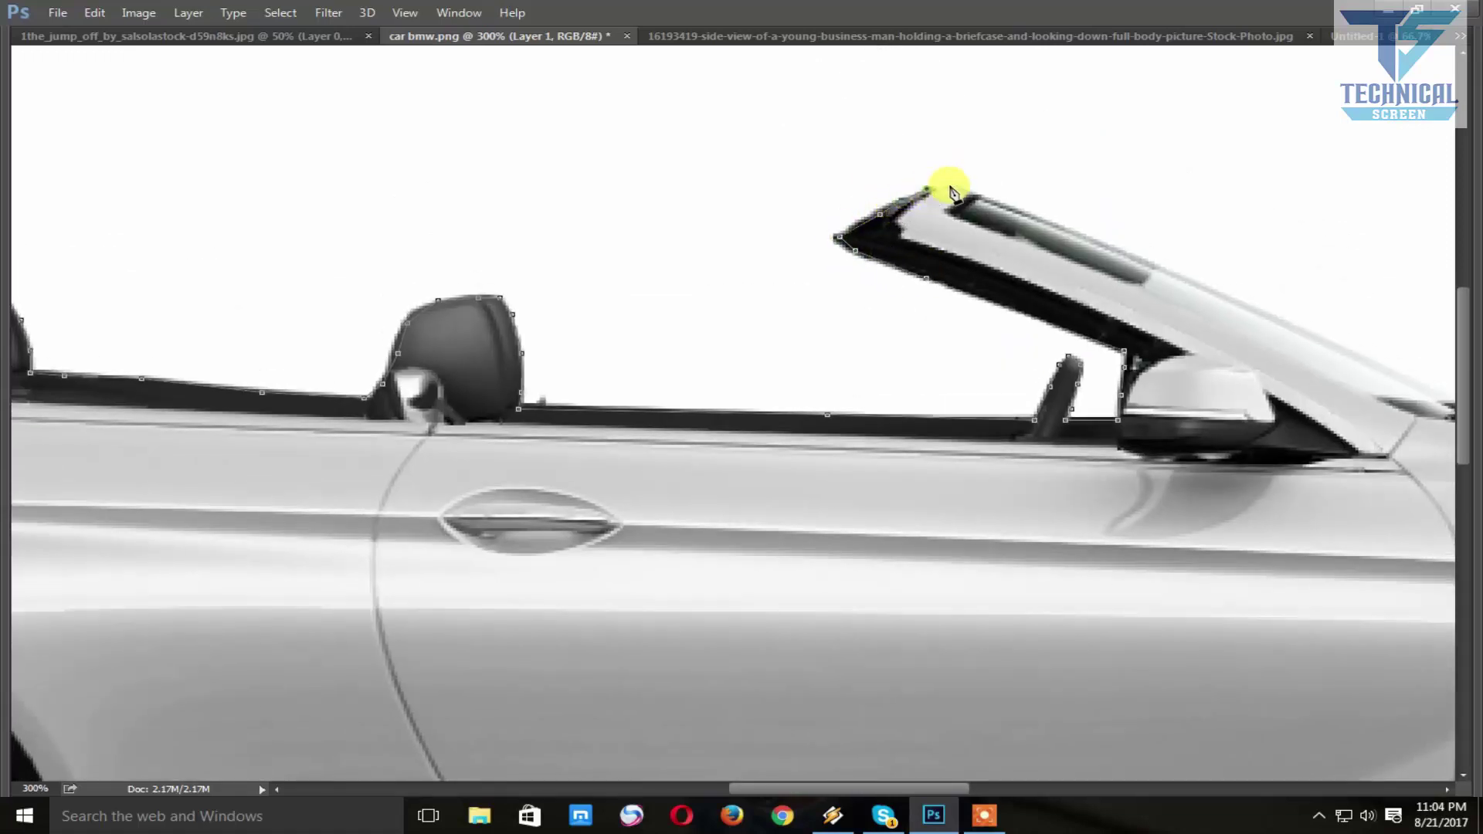
left_click(1010, 206)
left_click(1111, 248)
- Take the path down the windscreen pillar to where the bonnet begins
left_click_drag(1092, 291, 745, 192)
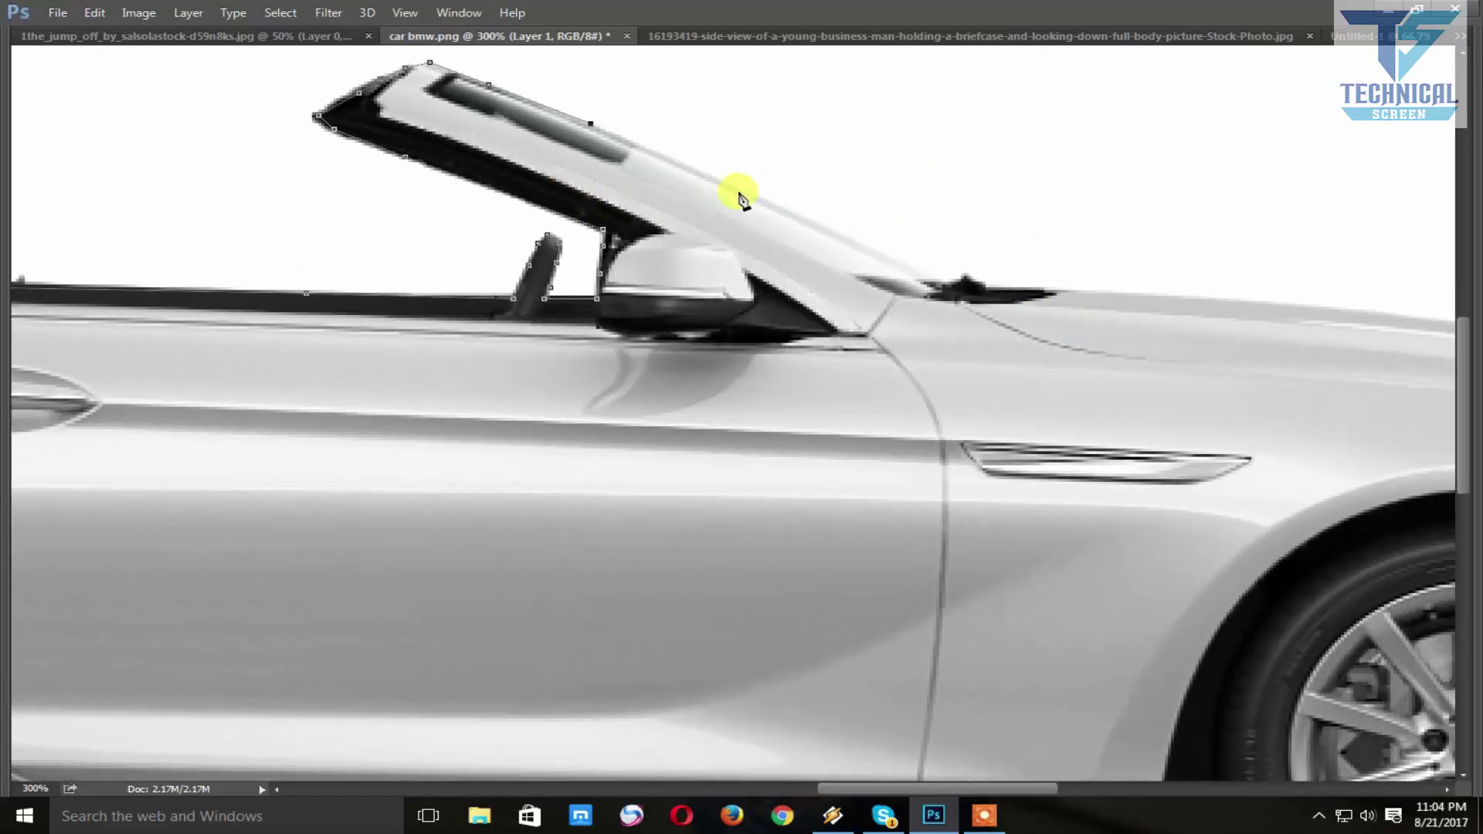
left_click(738, 193)
left_click(924, 276)
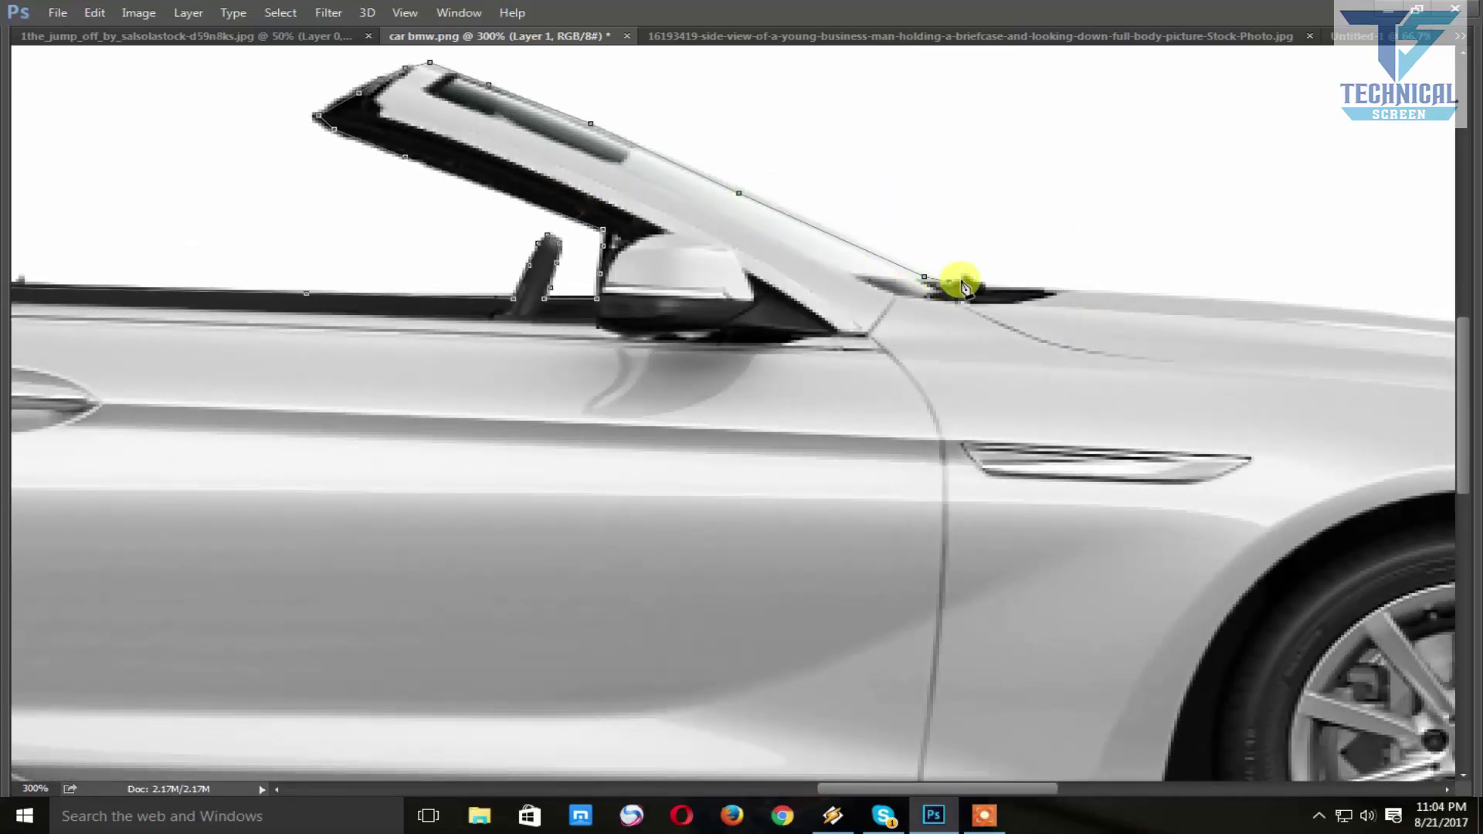
left_click(962, 280)
left_click(986, 290)
- Anchor the path along the bonnet edge and over the front fender
left_click_drag(1123, 313, 690, 310)
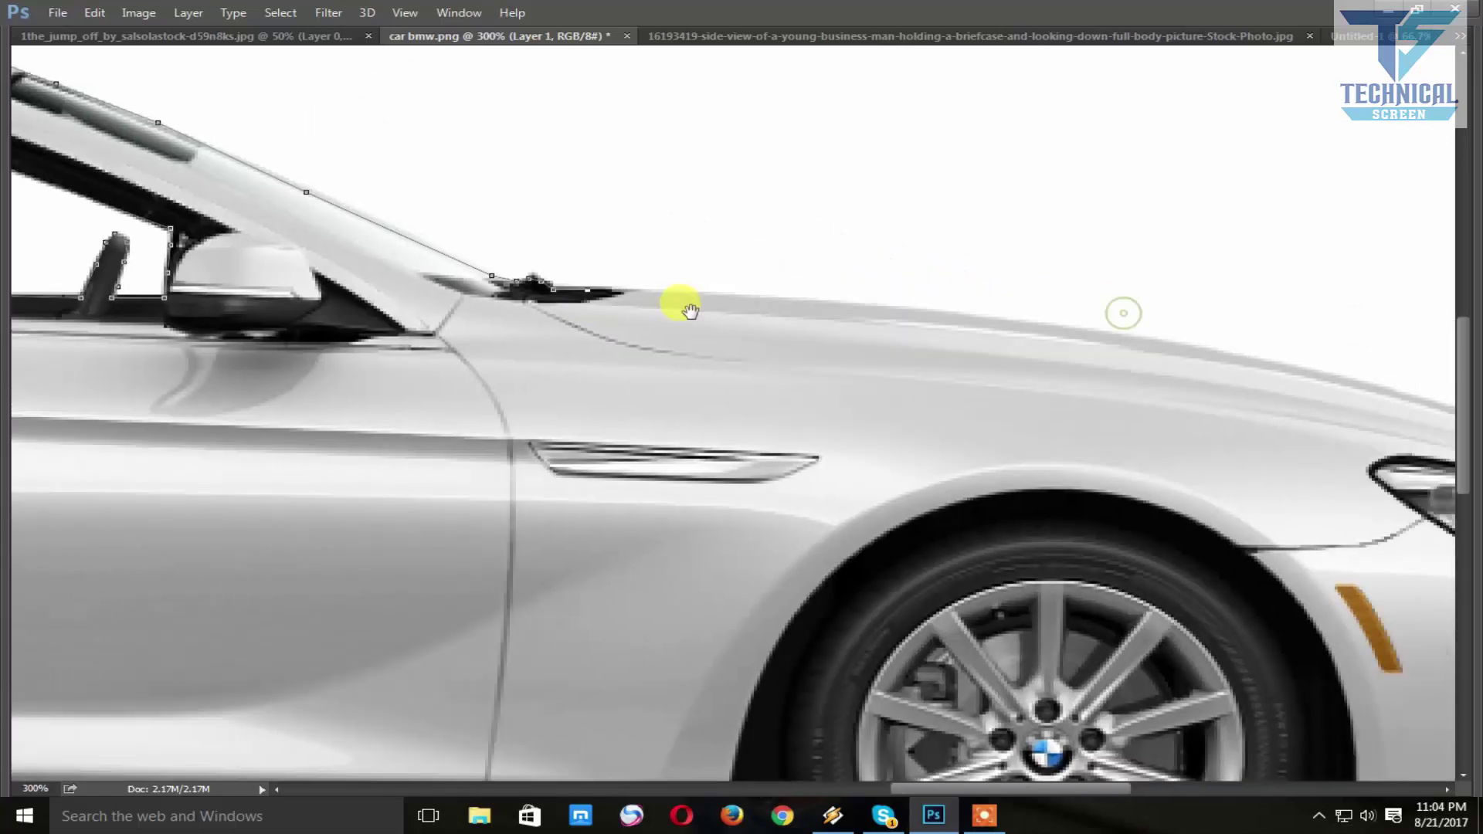
left_click(713, 293)
left_click(842, 309)
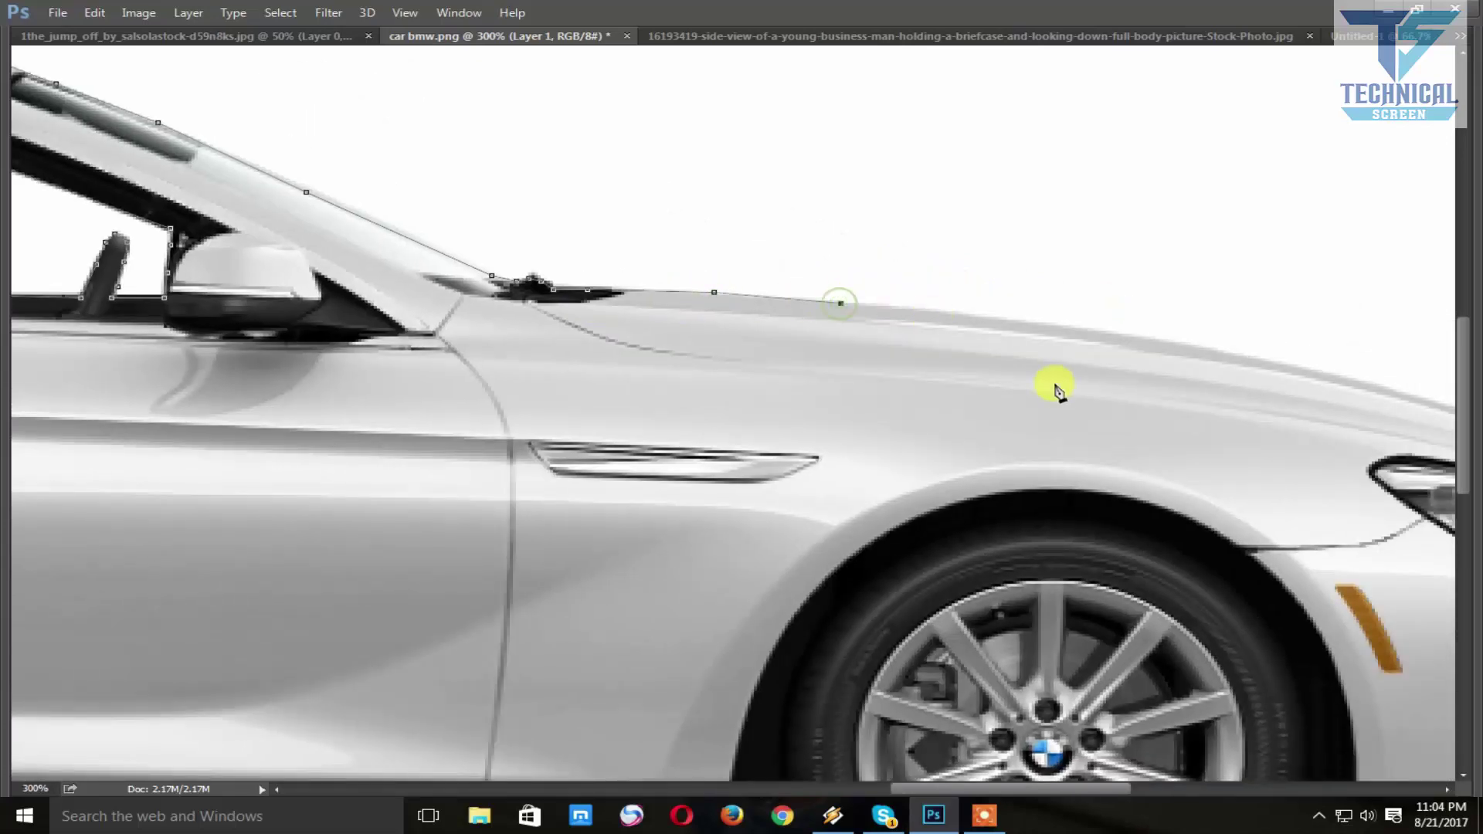
left_click_drag(1050, 387, 652, 305)
left_click(717, 278)
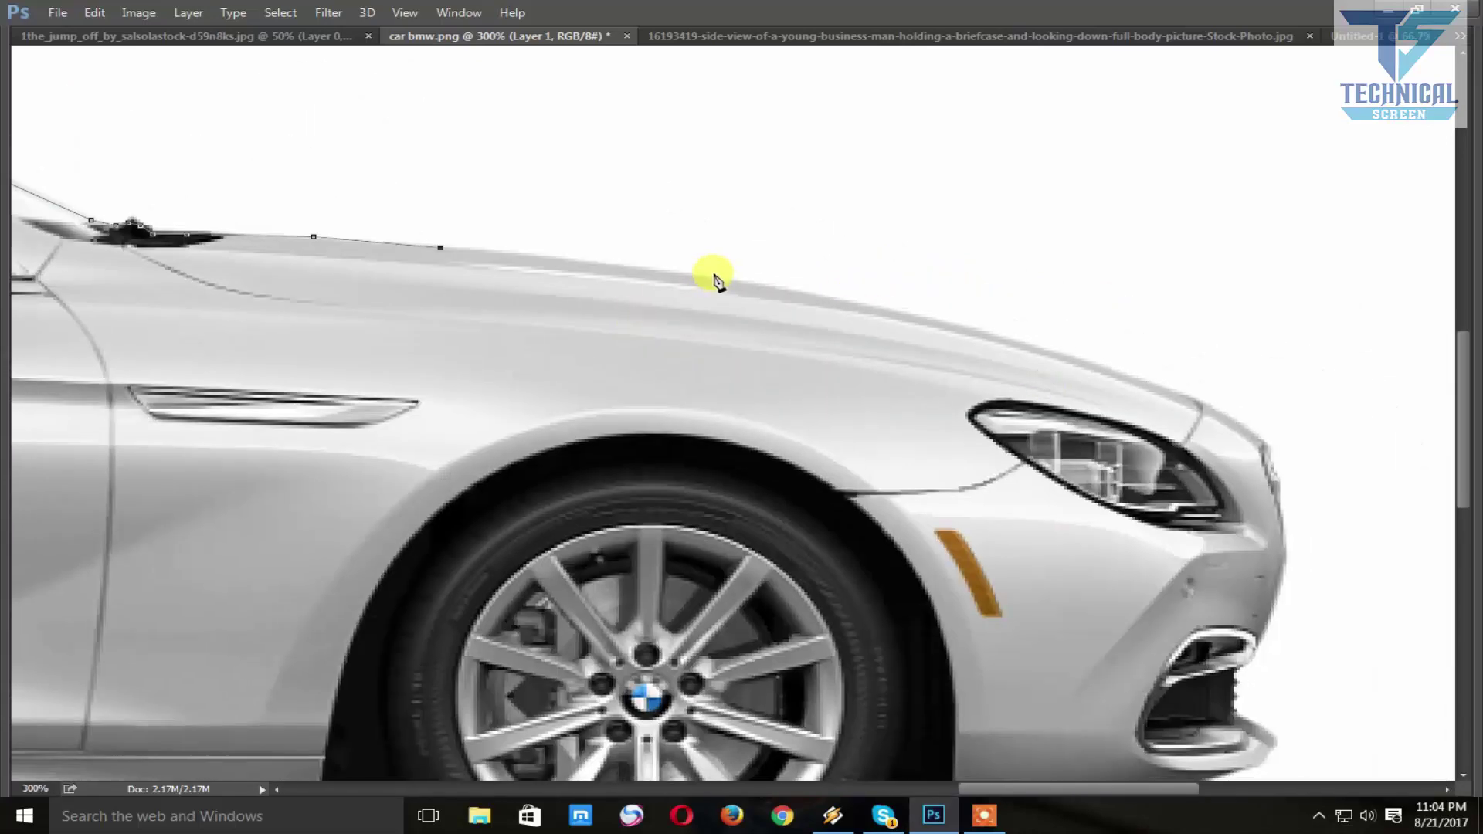
left_click(848, 307)
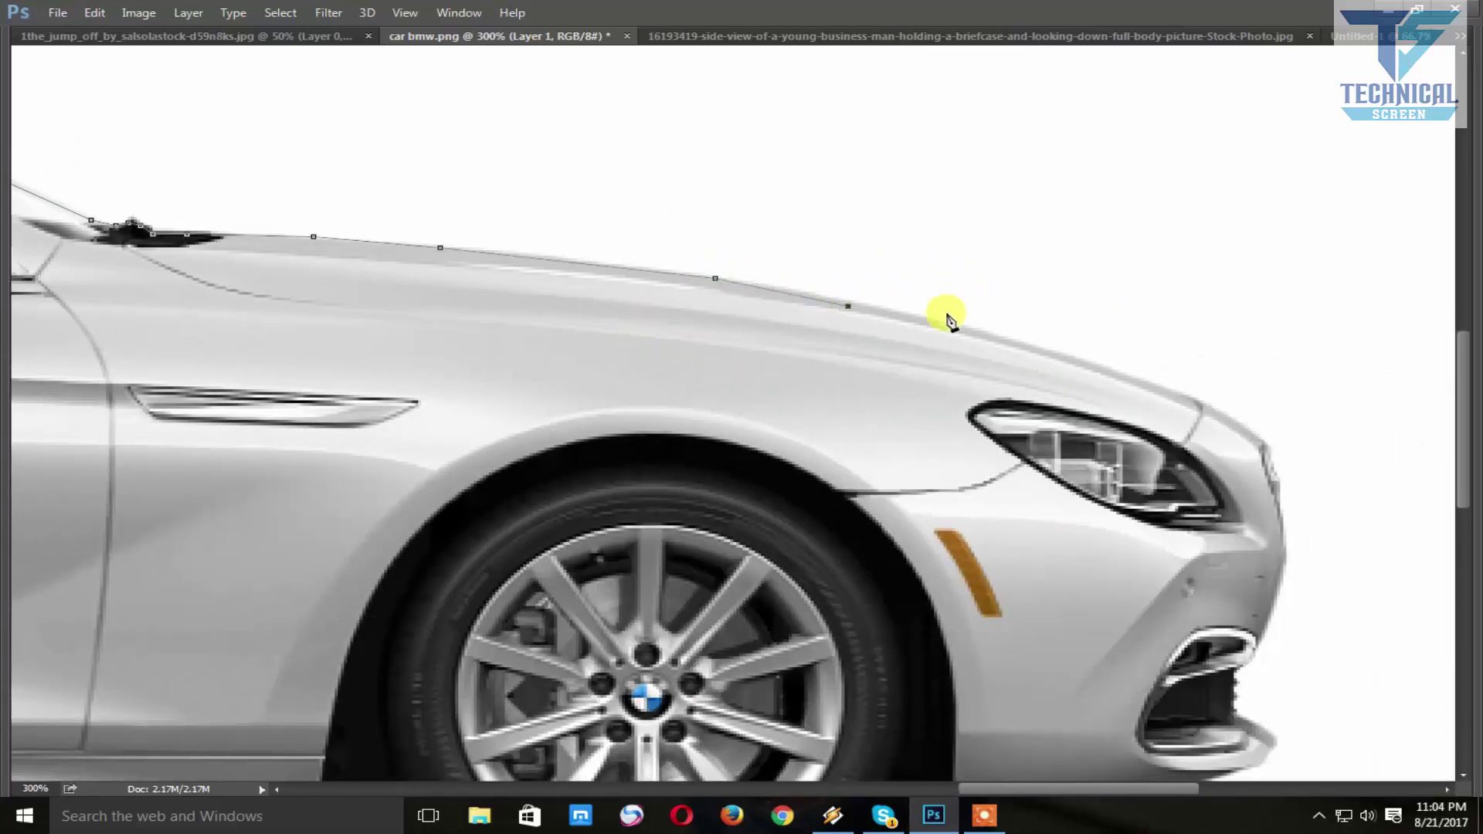
left_click(854, 301)
left_click(915, 314)
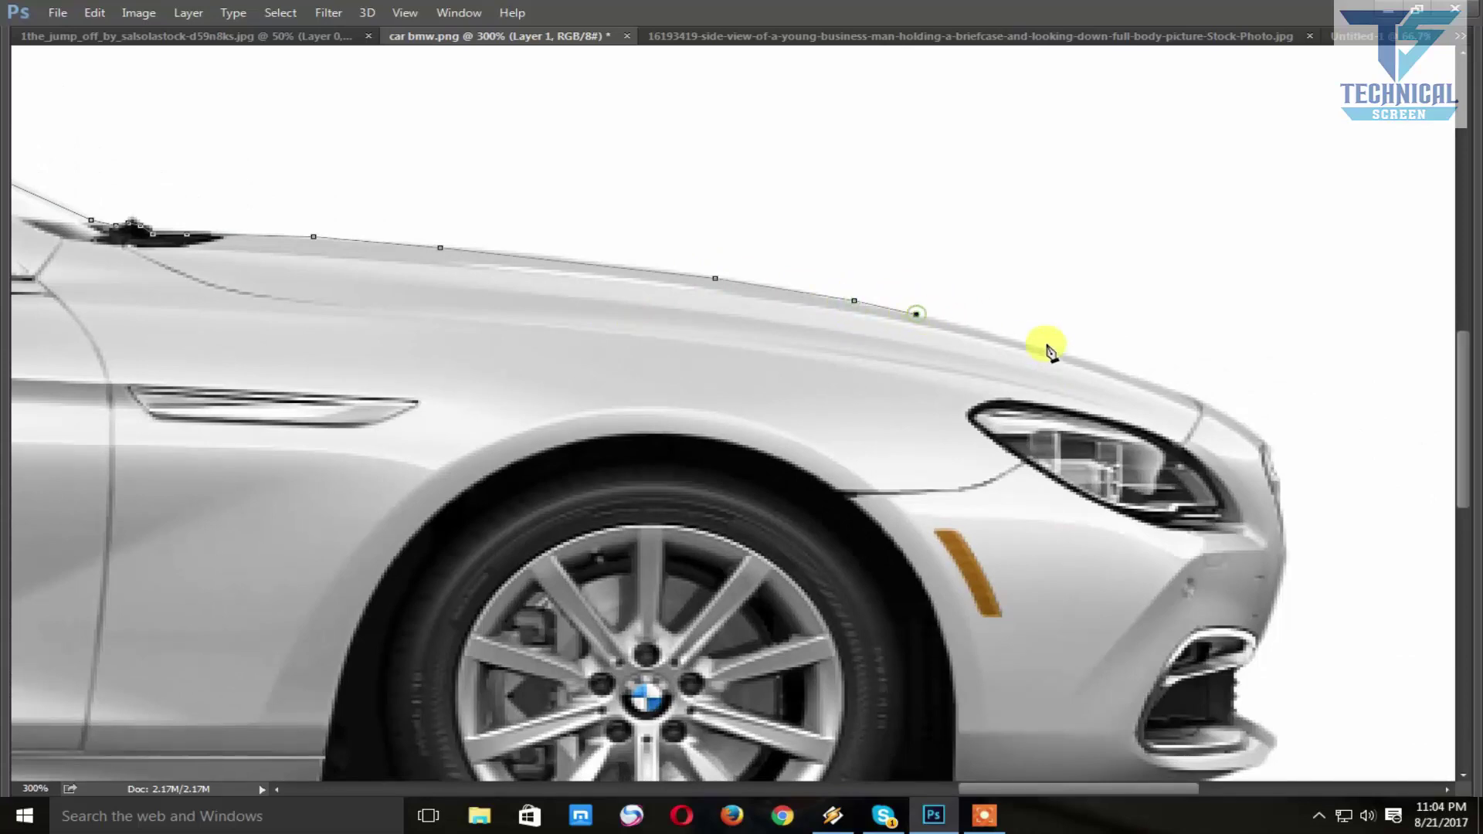
left_click(1049, 350)
- Outline the bonnet curve above the headlight and start down the front bumper
left_click_drag(1001, 351, 801, 261)
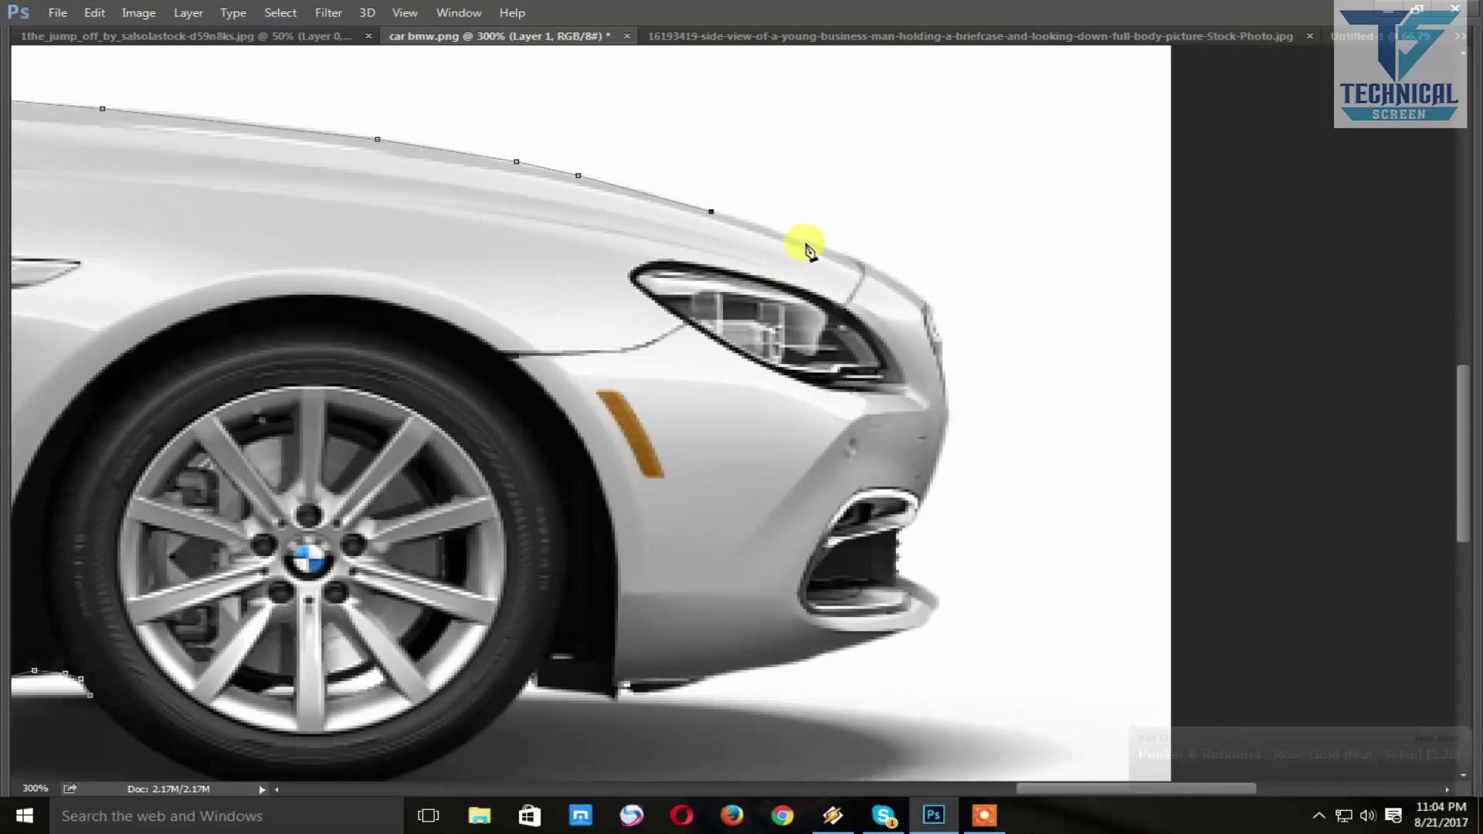
left_click(807, 241)
left_click(860, 262)
left_click(896, 277)
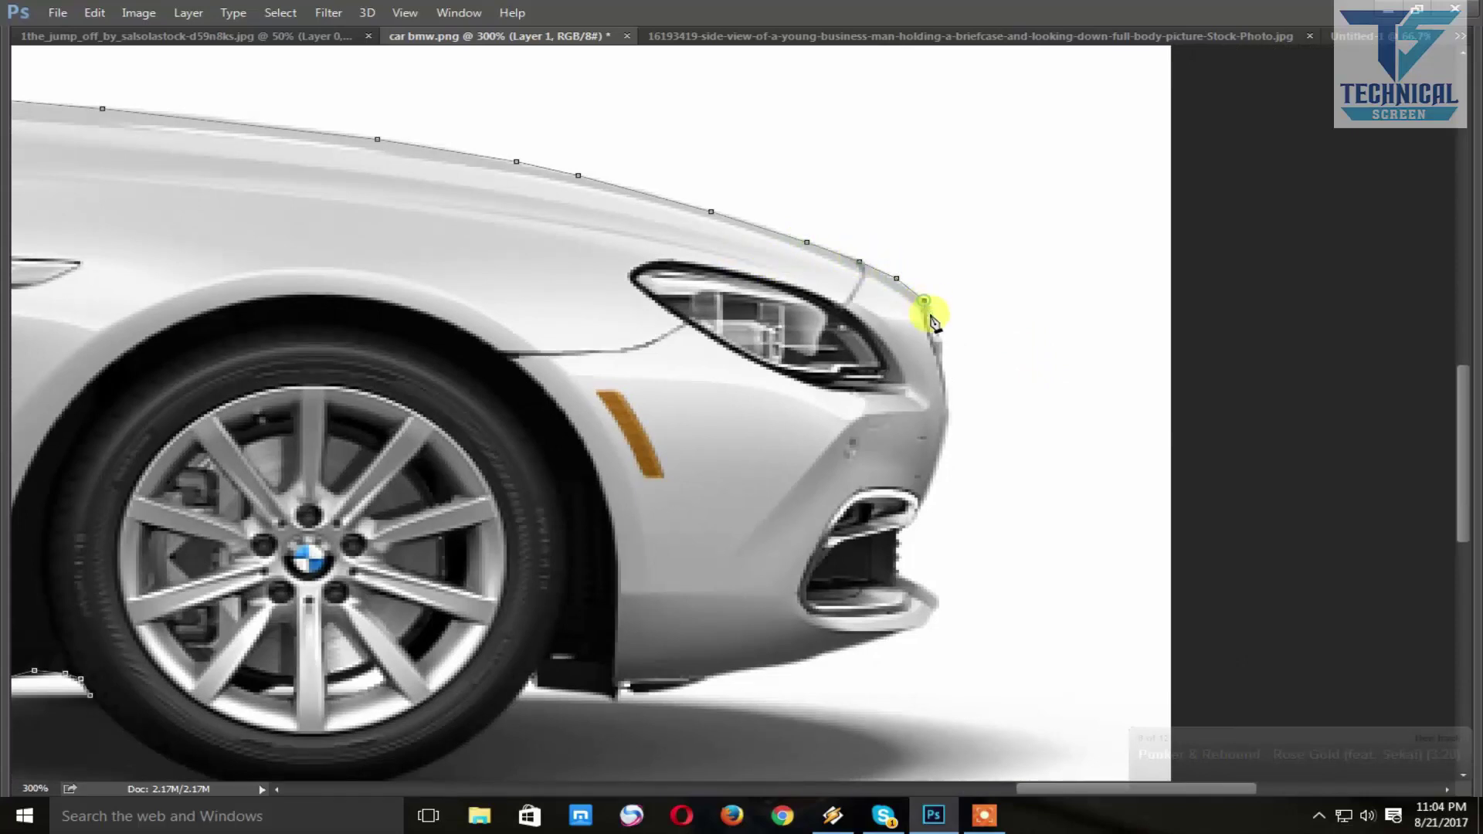
left_click(936, 334)
left_click(945, 391)
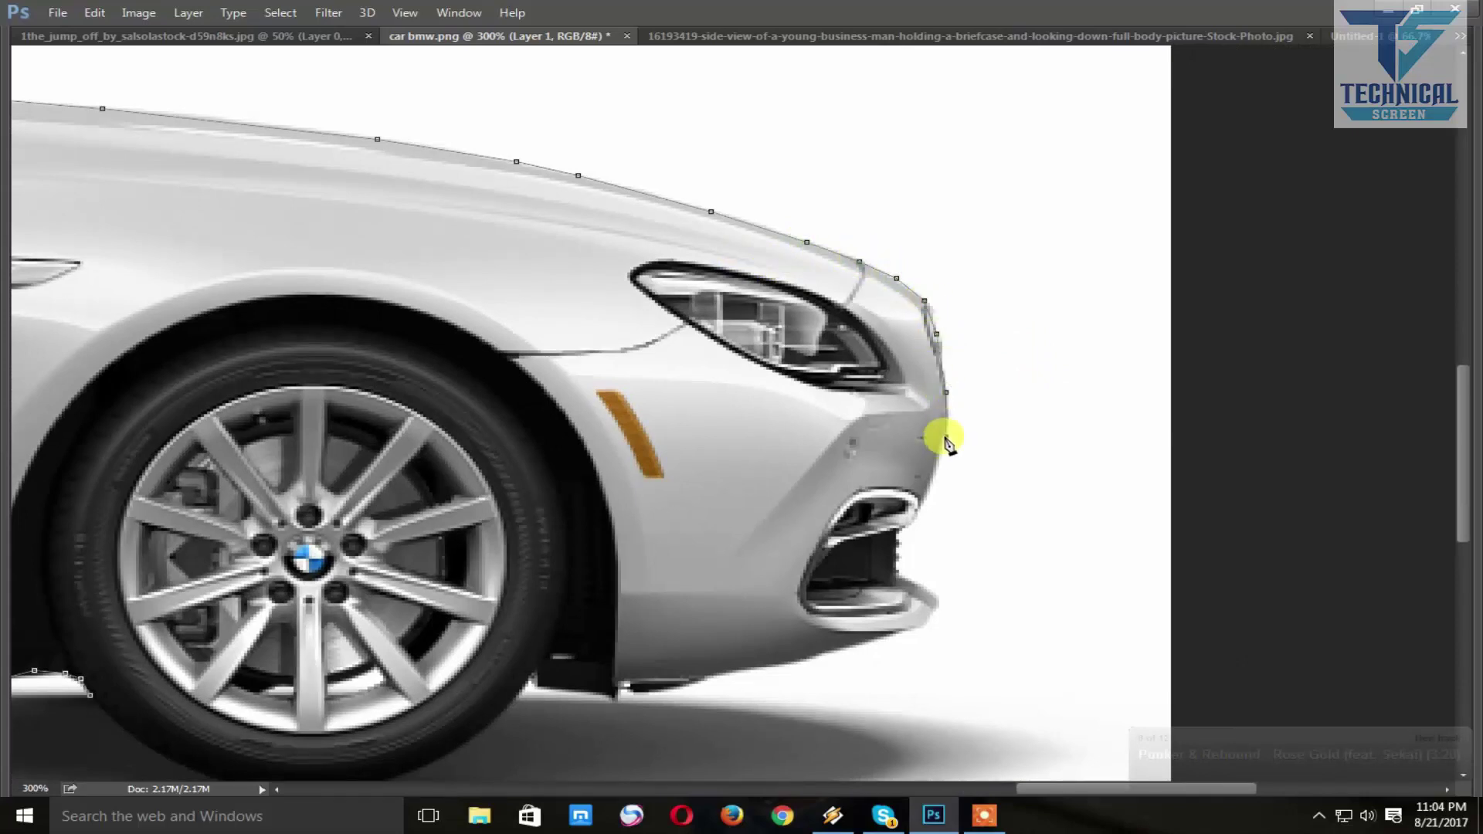
- Continue the path down the bumper beside the grille and around its corner
left_click(946, 431)
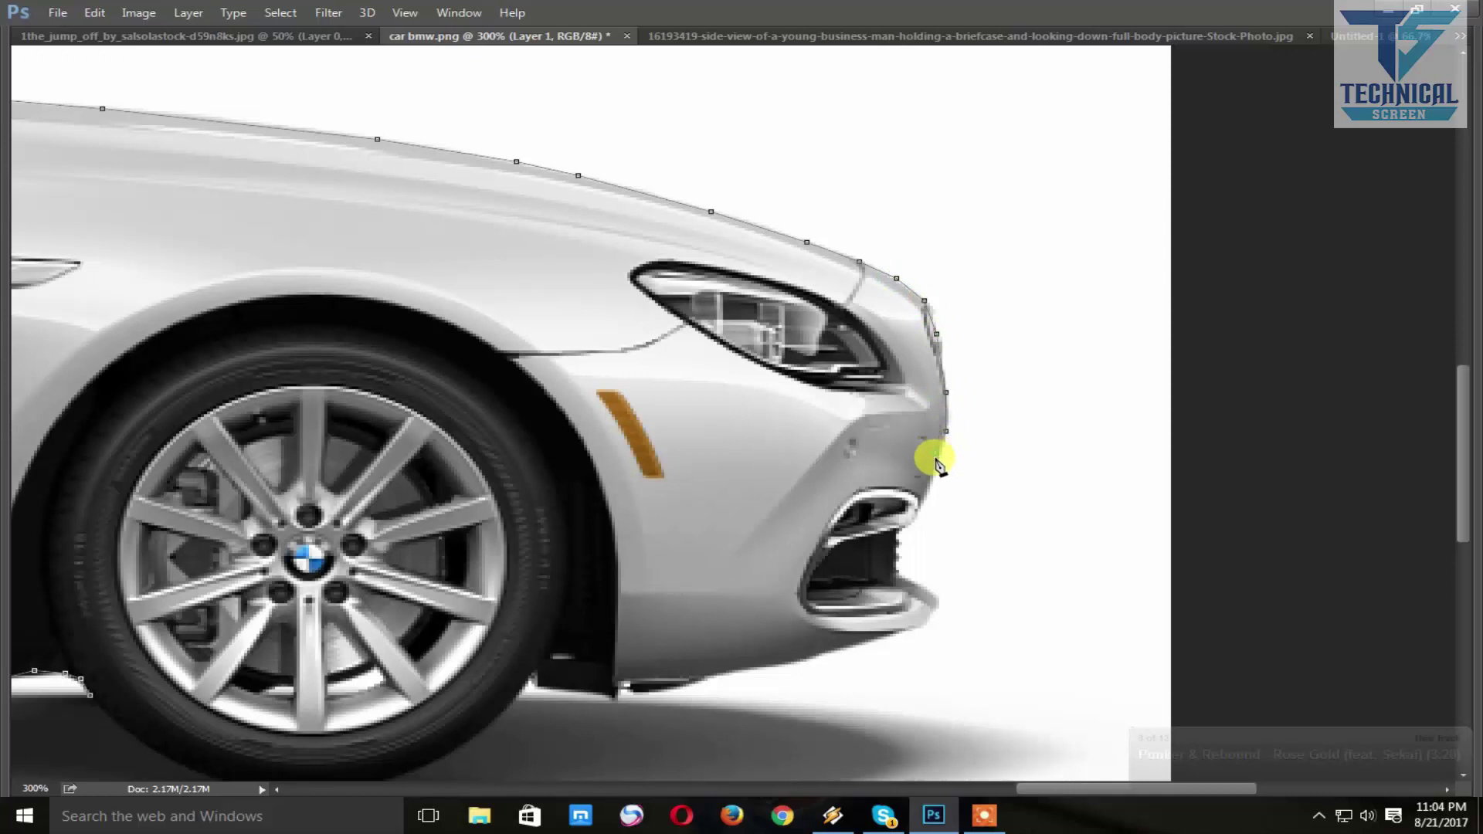
left_click(927, 489)
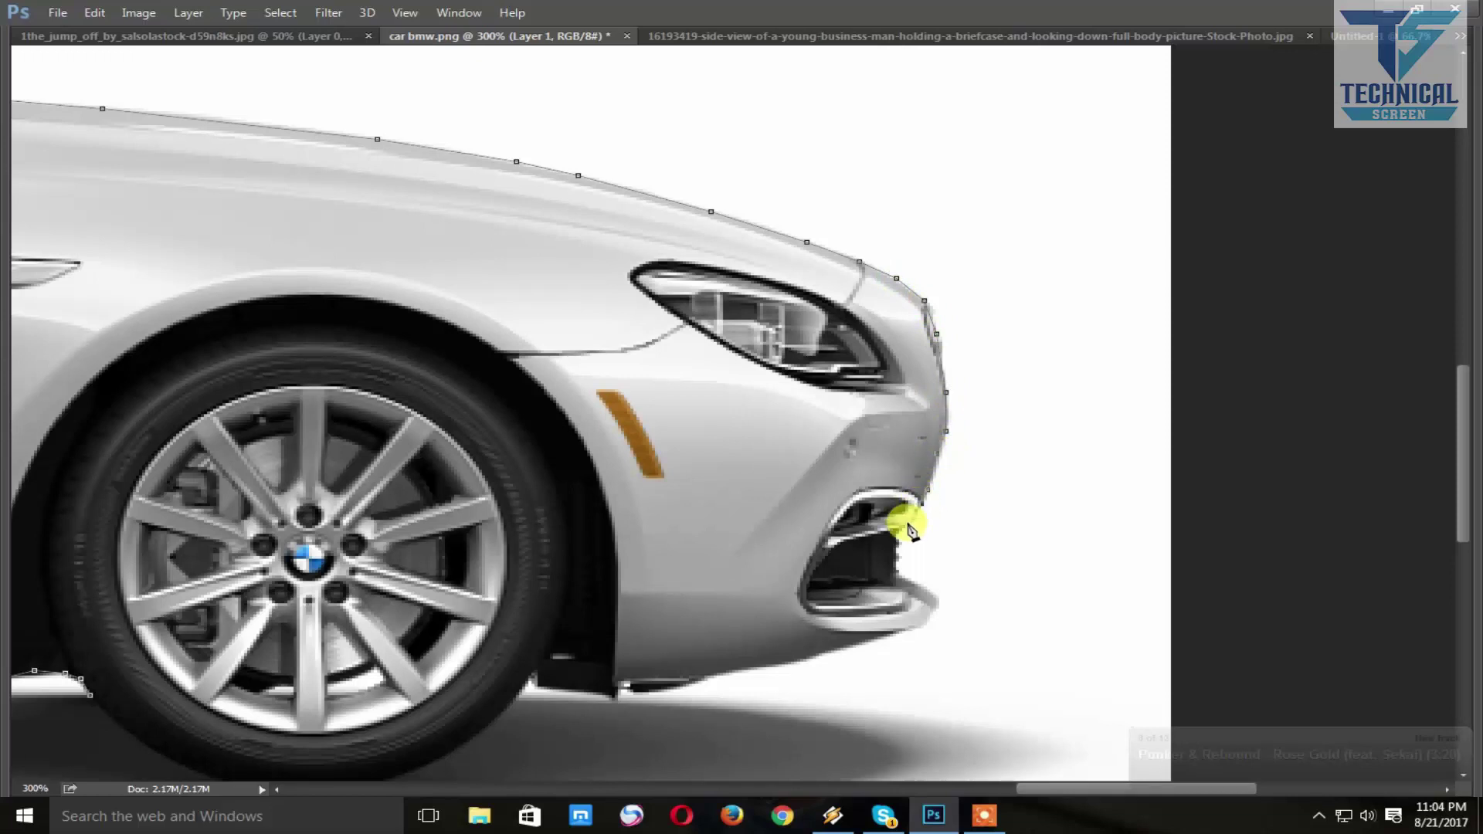
left_click(909, 523)
left_click(897, 578)
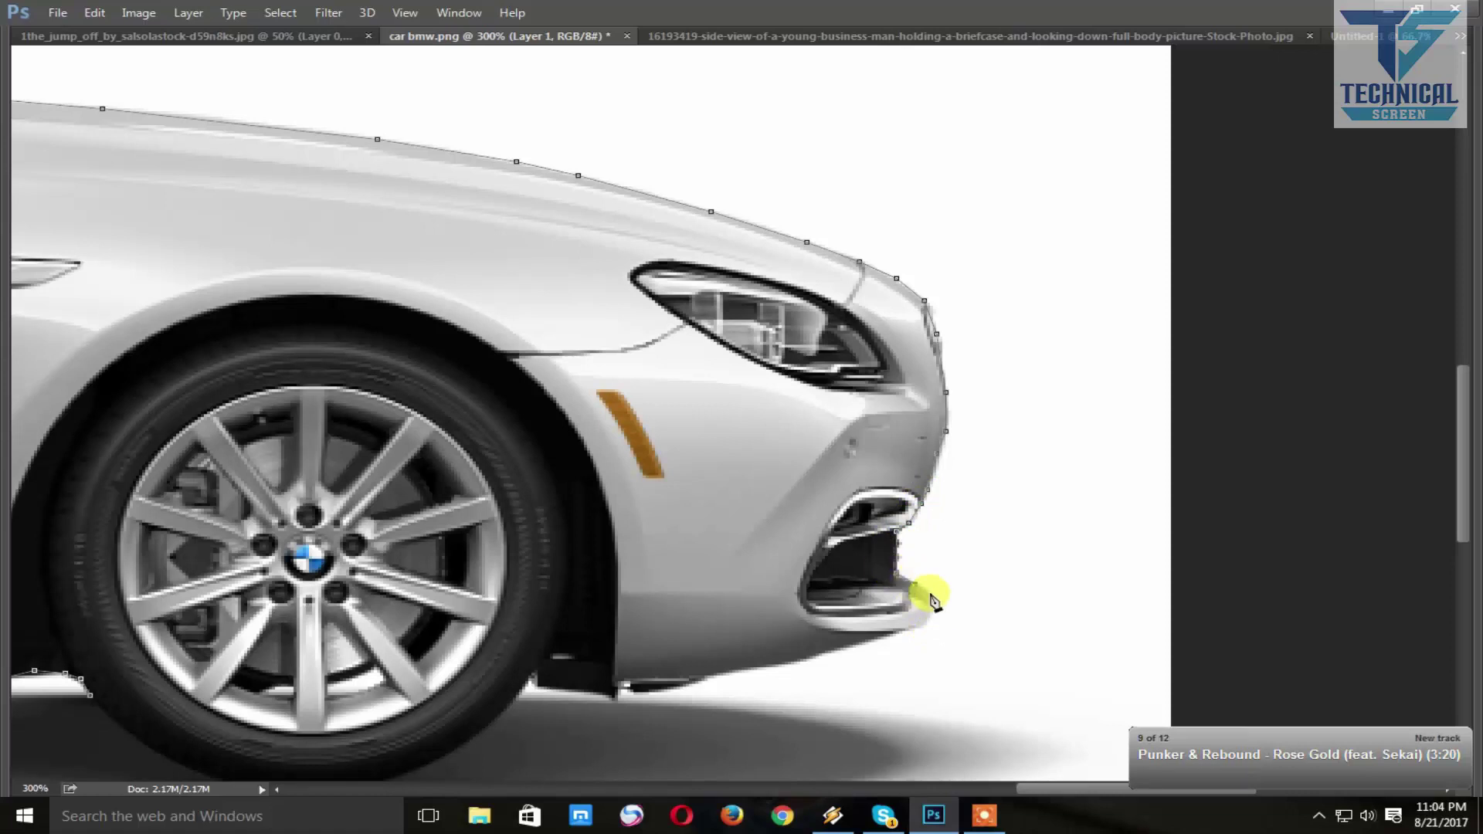
left_click(939, 600)
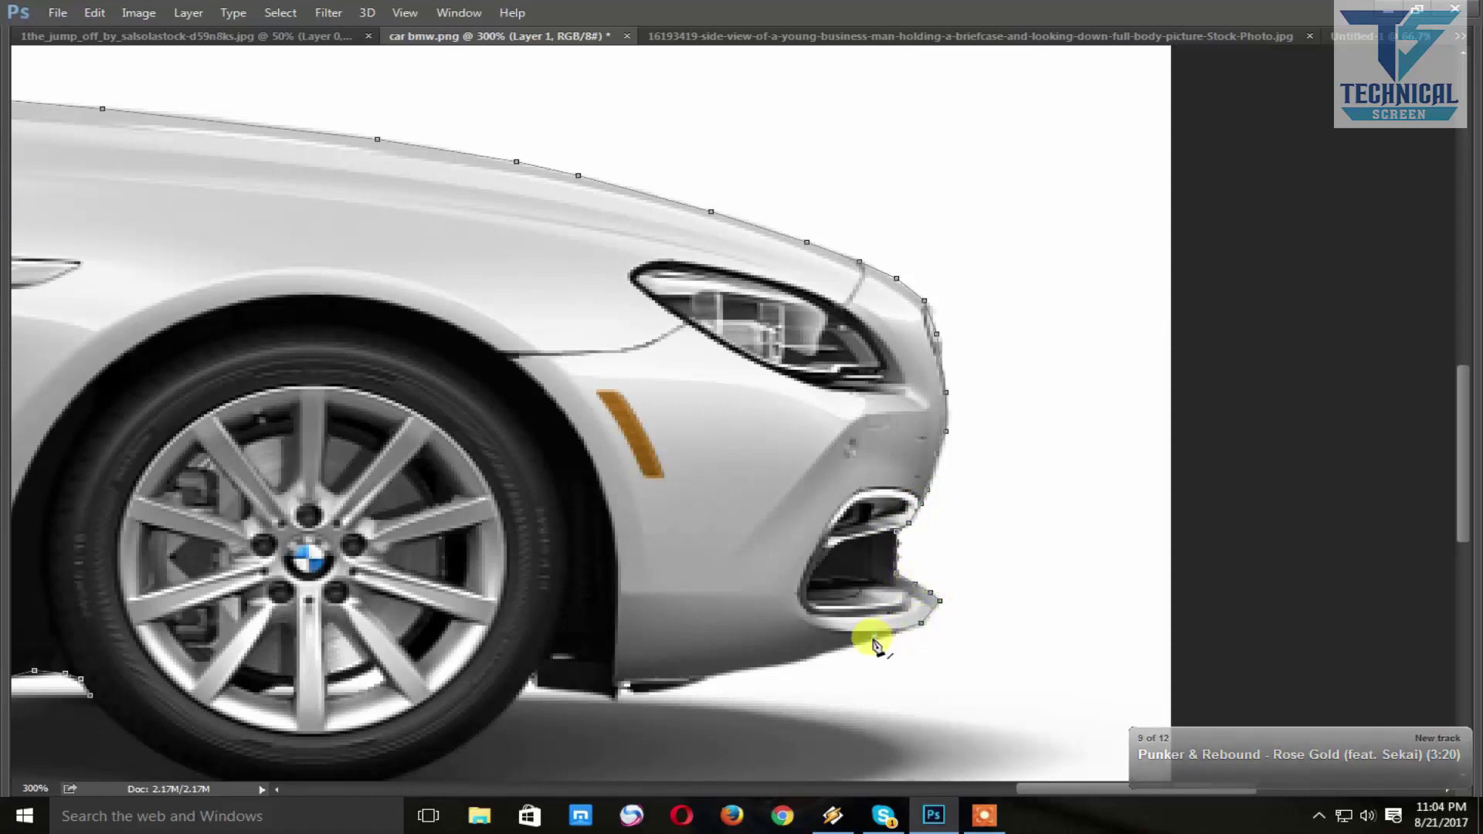
- Anchor the path along the bumper's bottom edge toward the front wheel
left_click(828, 649)
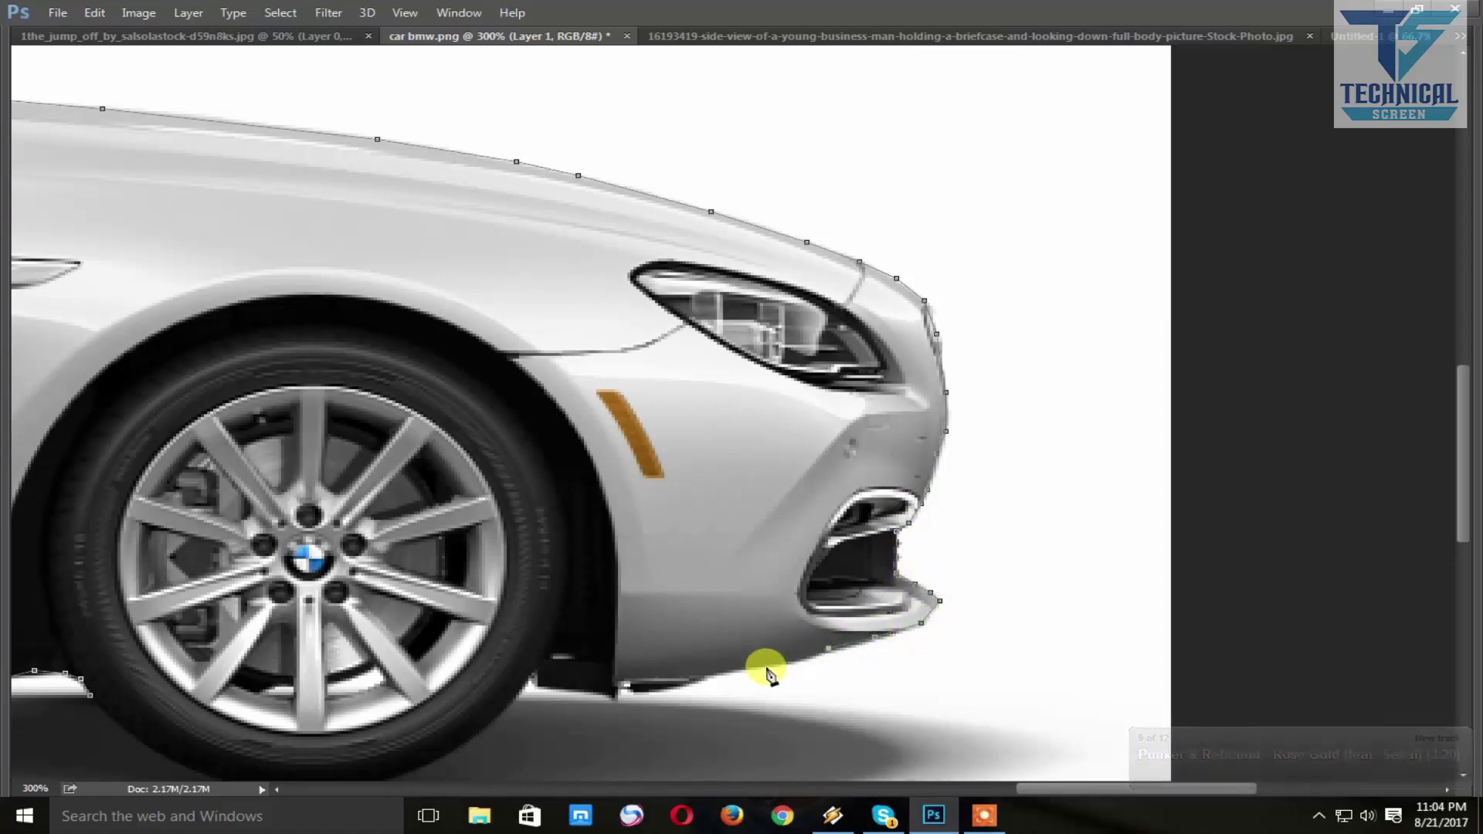
left_click(766, 668)
left_click(699, 679)
left_click(677, 685)
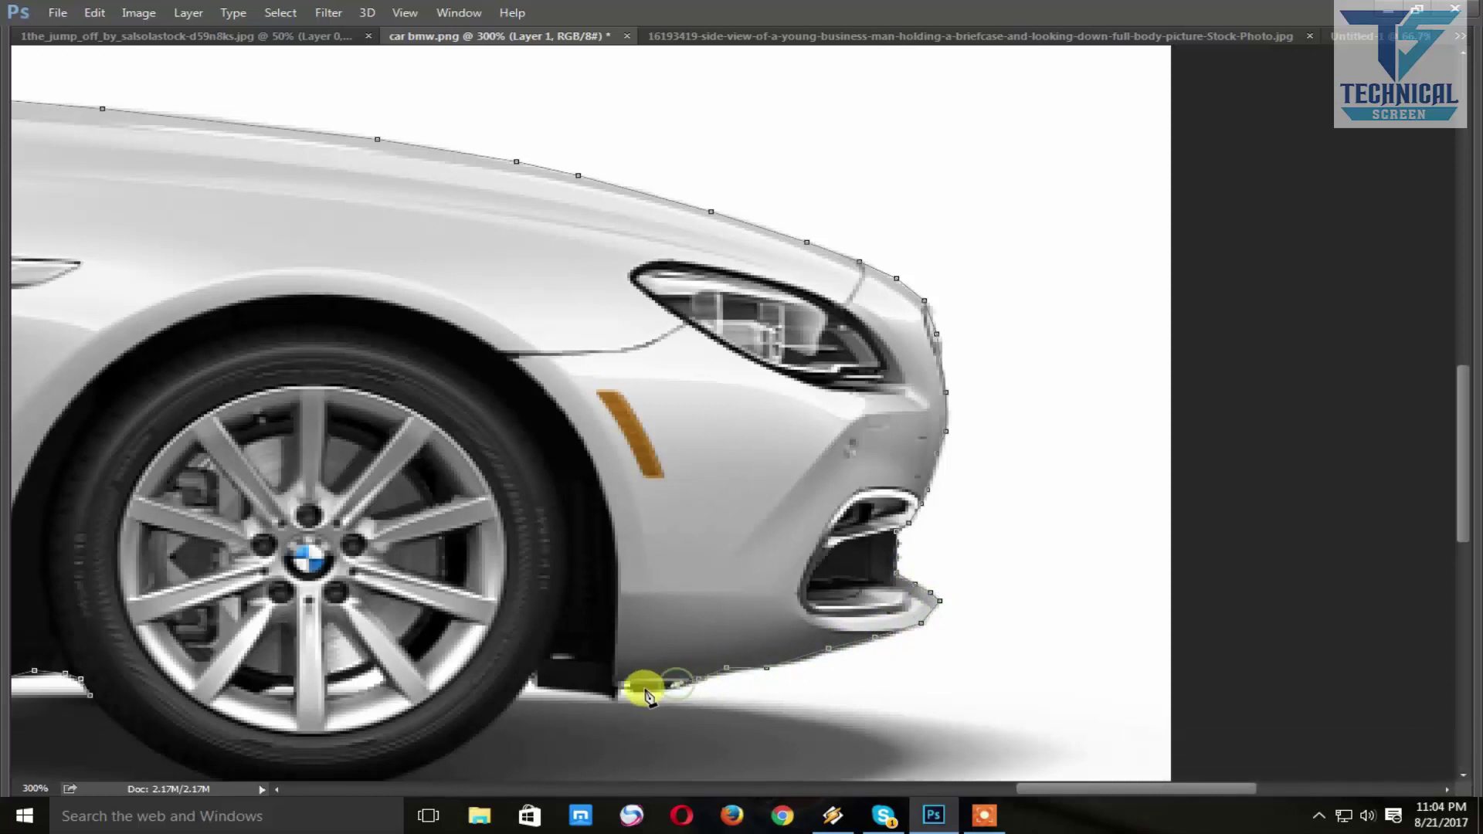
left_click(629, 688)
left_click(593, 690)
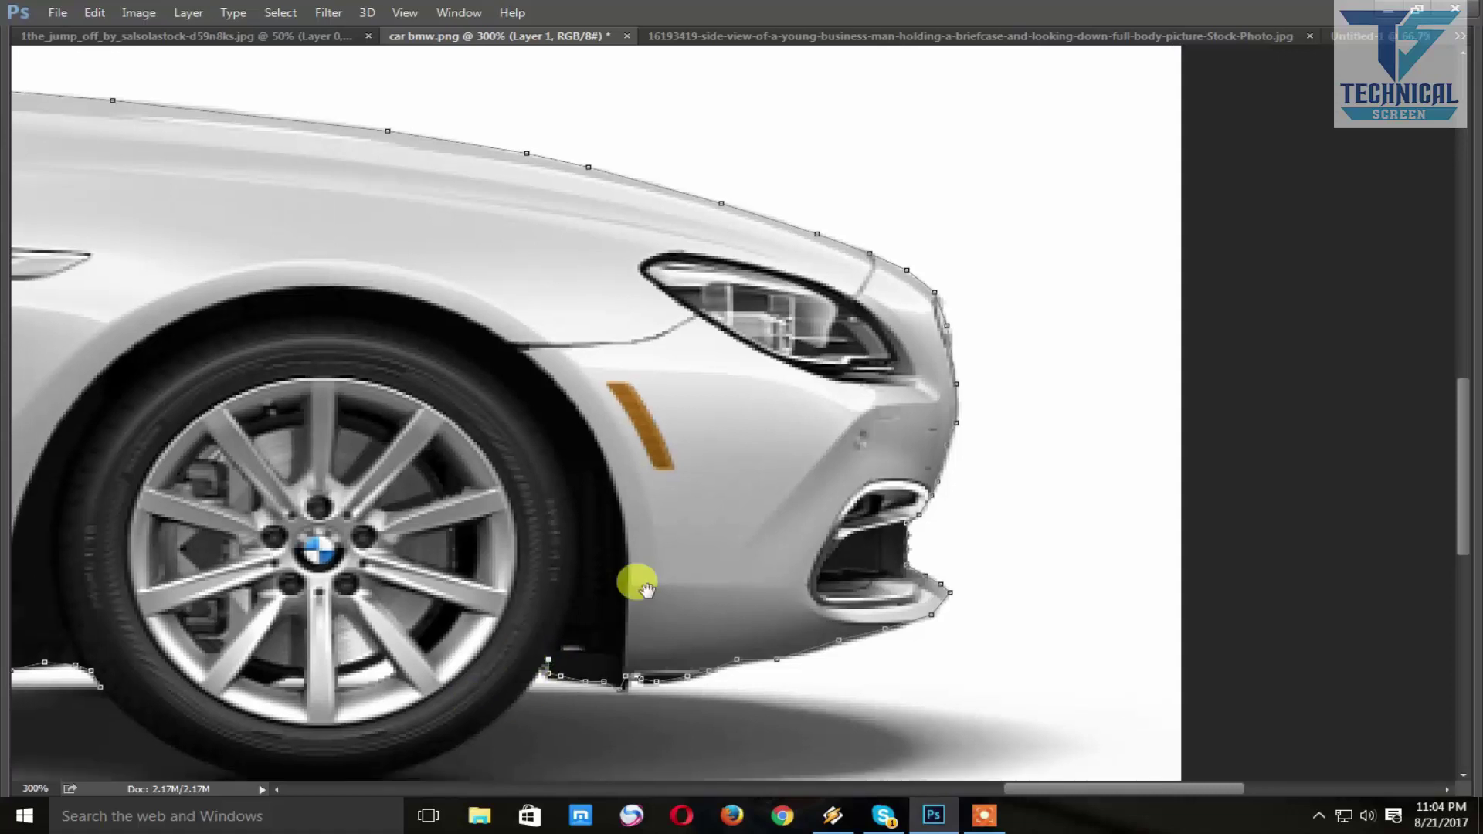
- Curve the path under the front tyre and close it at the wheel arch
scroll(636, 583, "down", 3)
scroll(636, 582, "left", 4)
left_click_drag(593, 644, 489, 663)
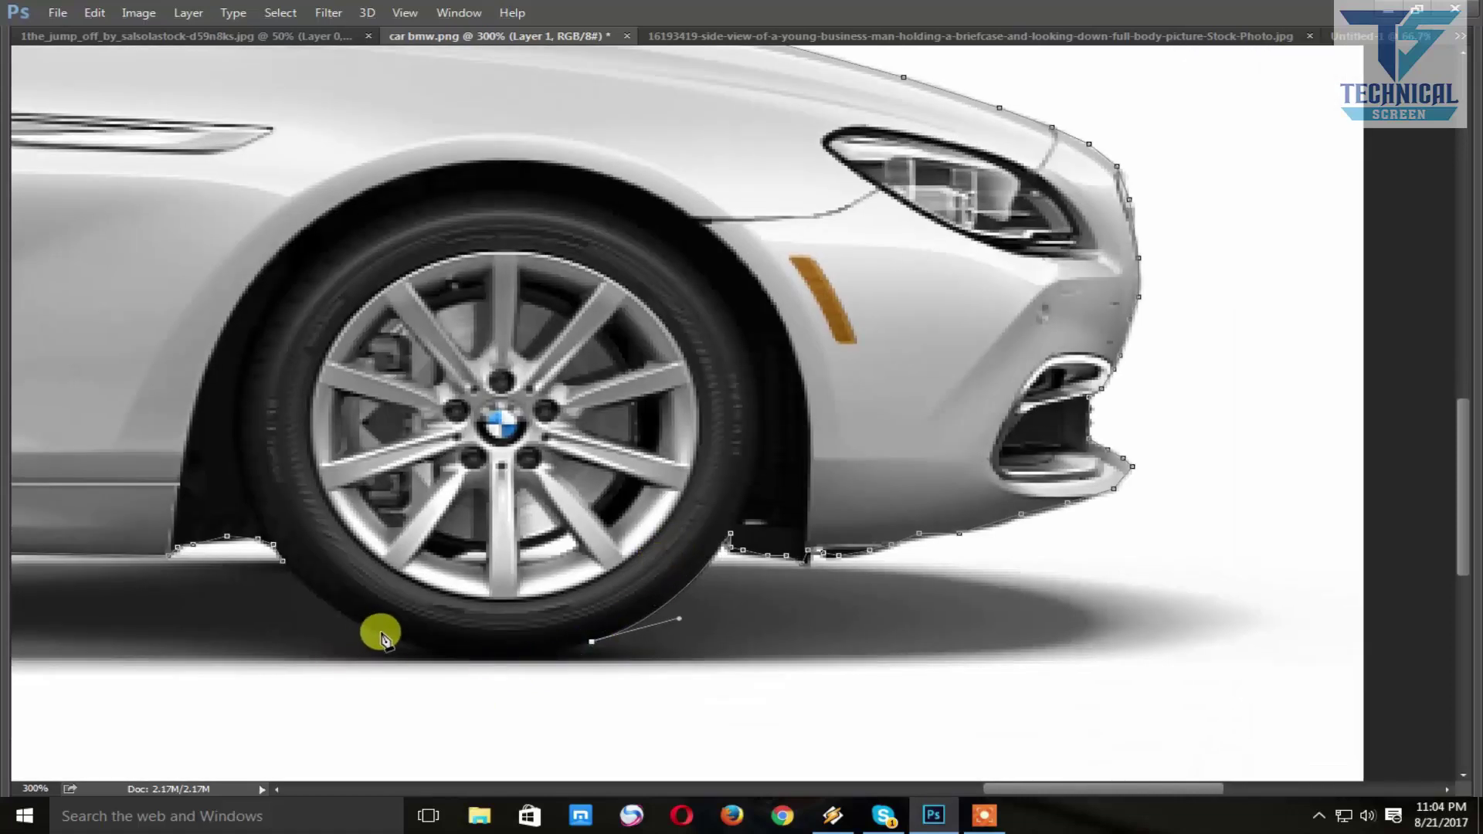
left_click_drag(382, 635, 270, 581)
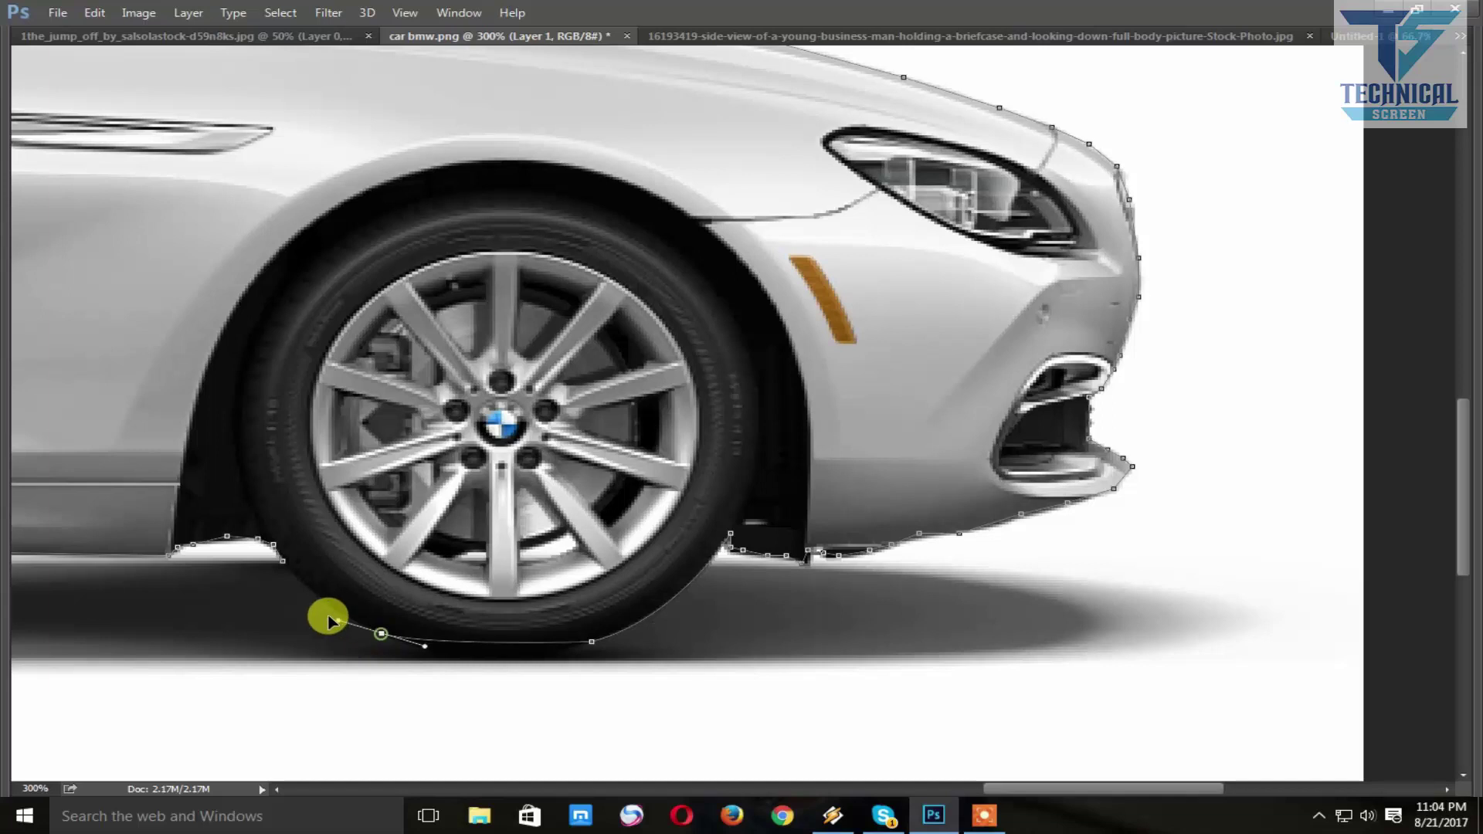
left_click(281, 560)
left_click_drag(280, 561, 275, 543)
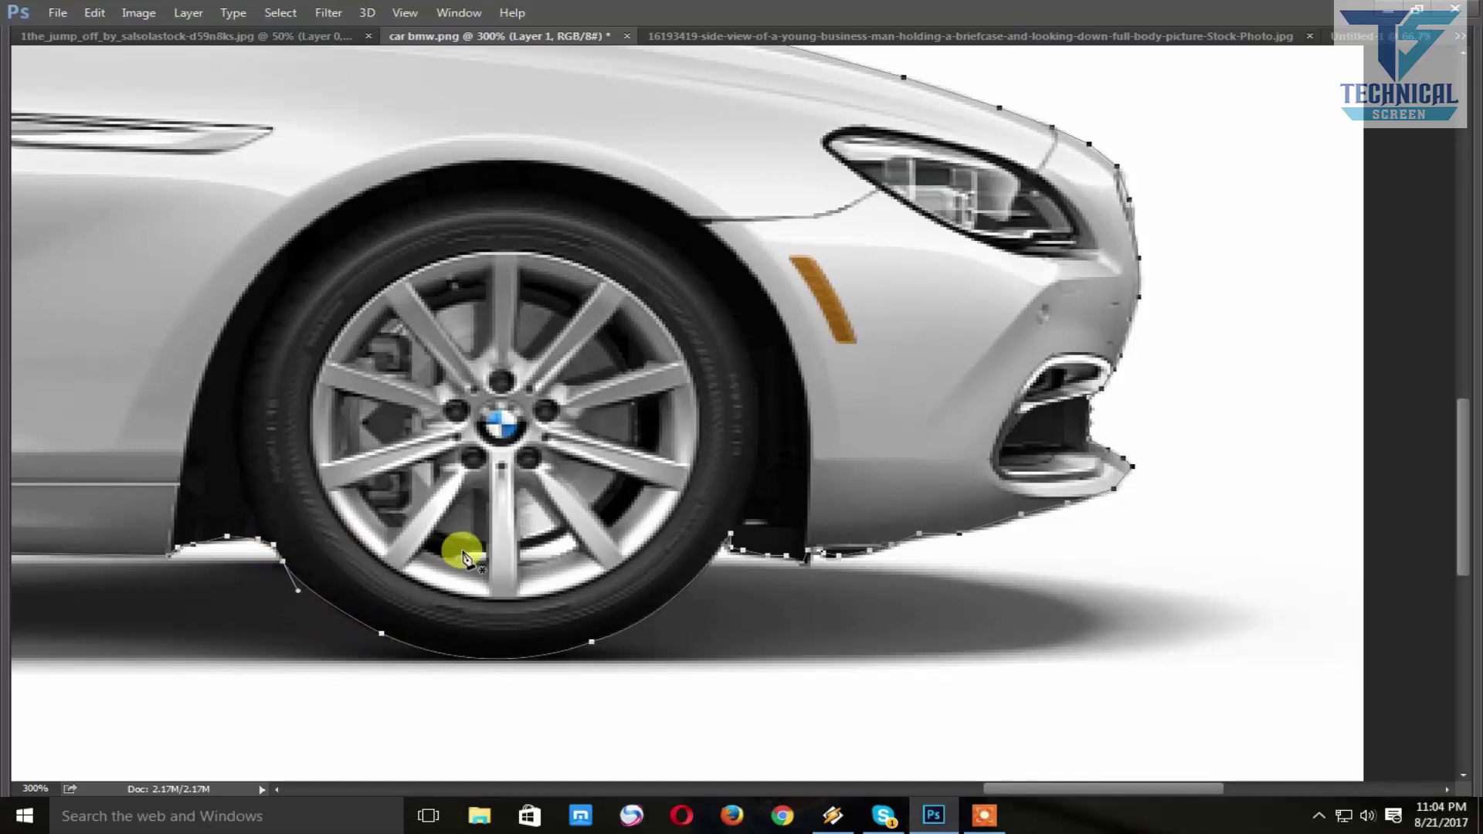
- Convert the car path to a feathered selection and copy it to a new layer
key("ctrl+Return")
key("ctrl+0")
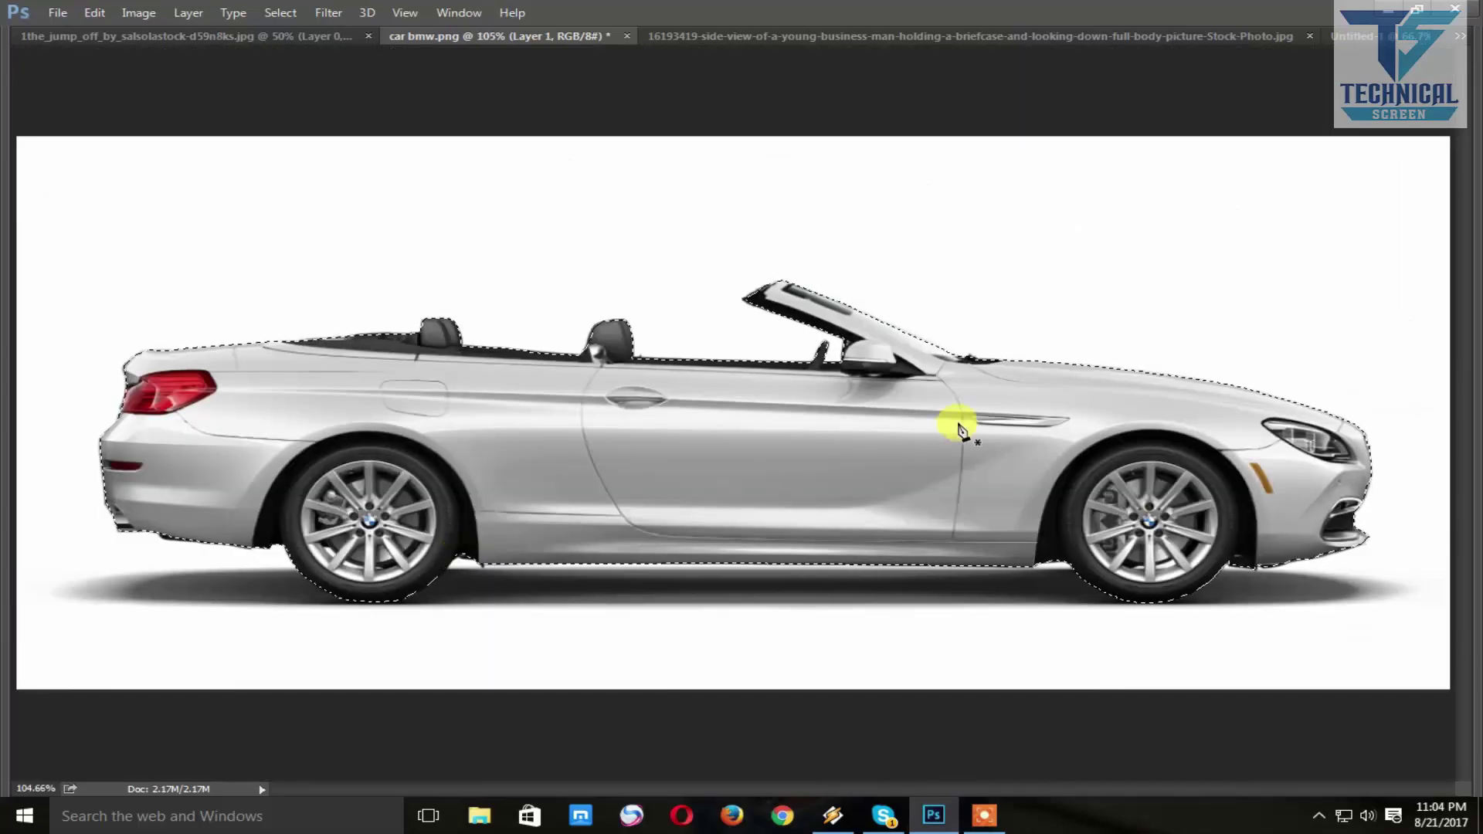
right_click(858, 400)
left_click(935, 454)
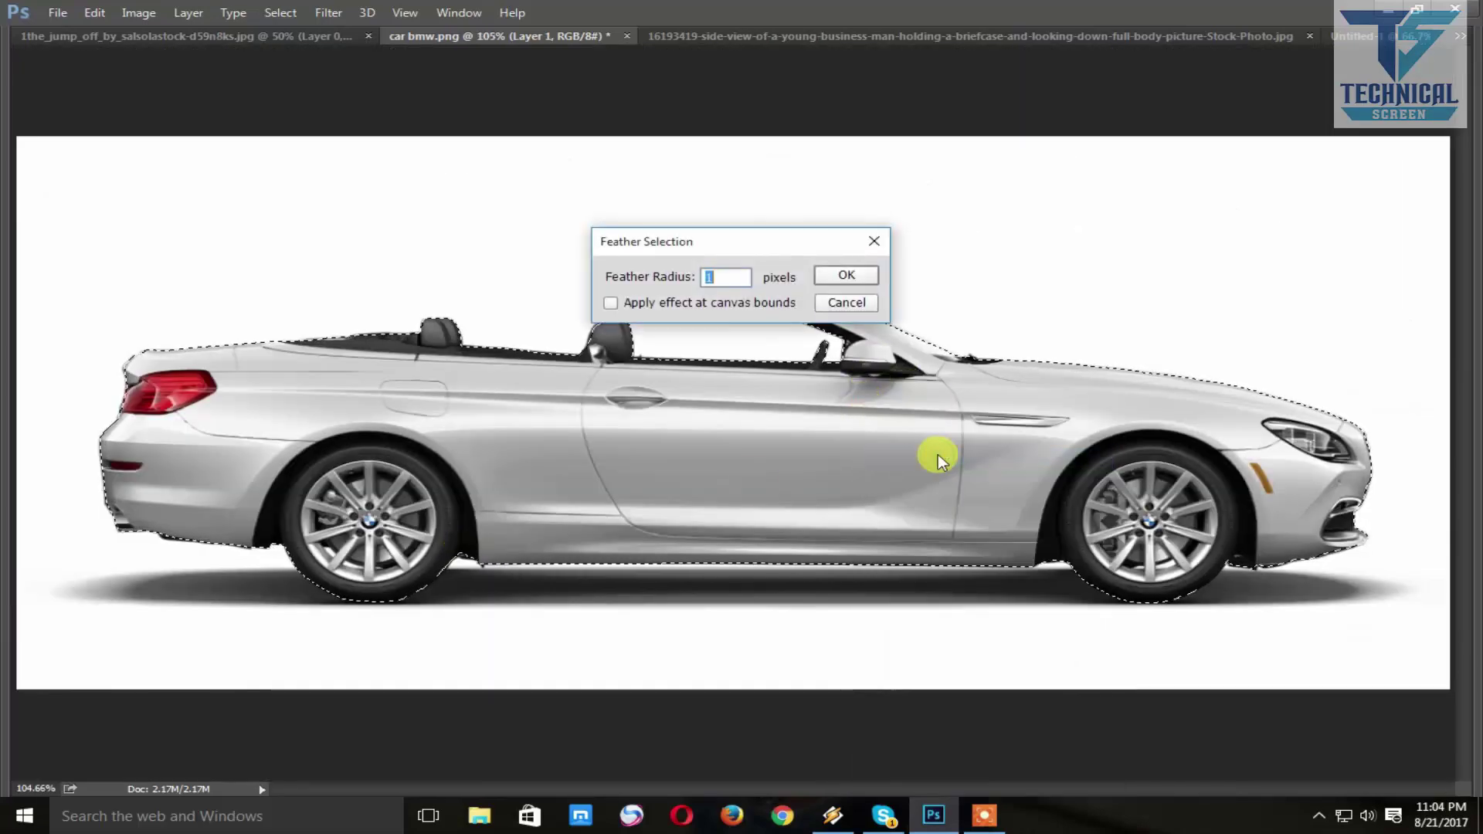
key("Return")
key("ctrl+j")
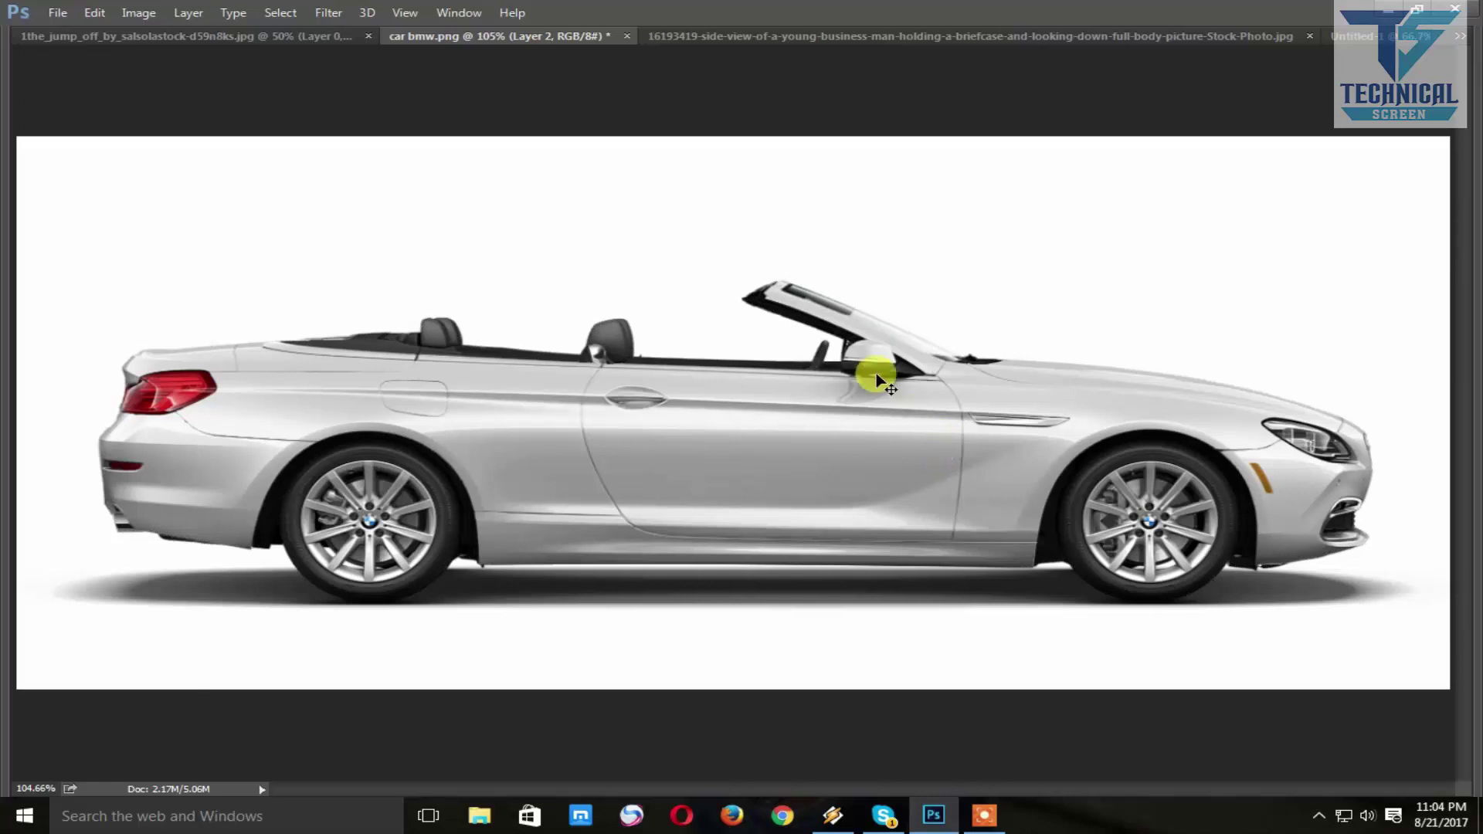
- Drag the car copy into Untitled-1, then switch to the cliff photo
left_click_drag(479, 430, 1436, 45)
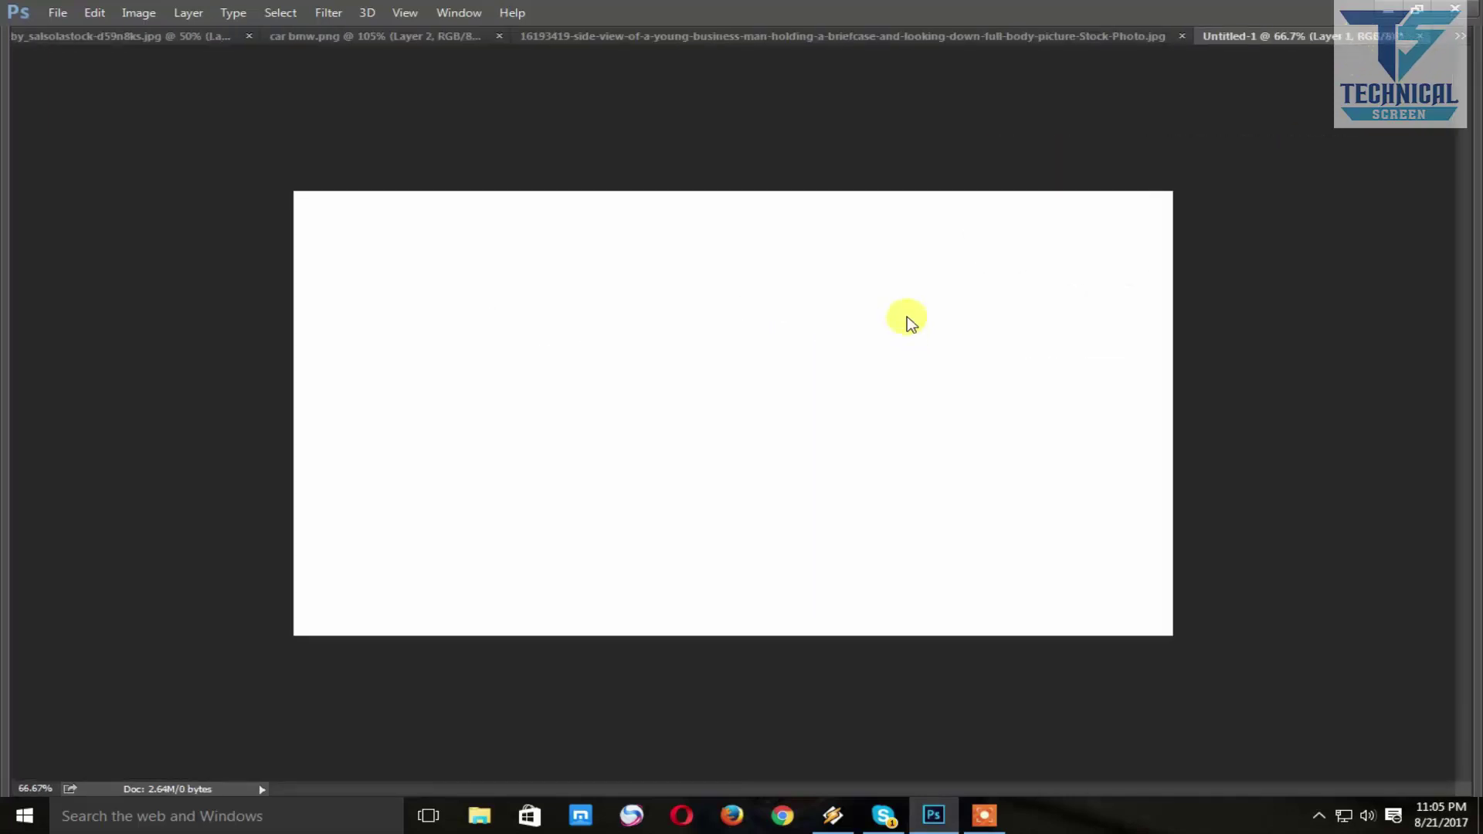
left_click_drag(1435, 45, 673, 487)
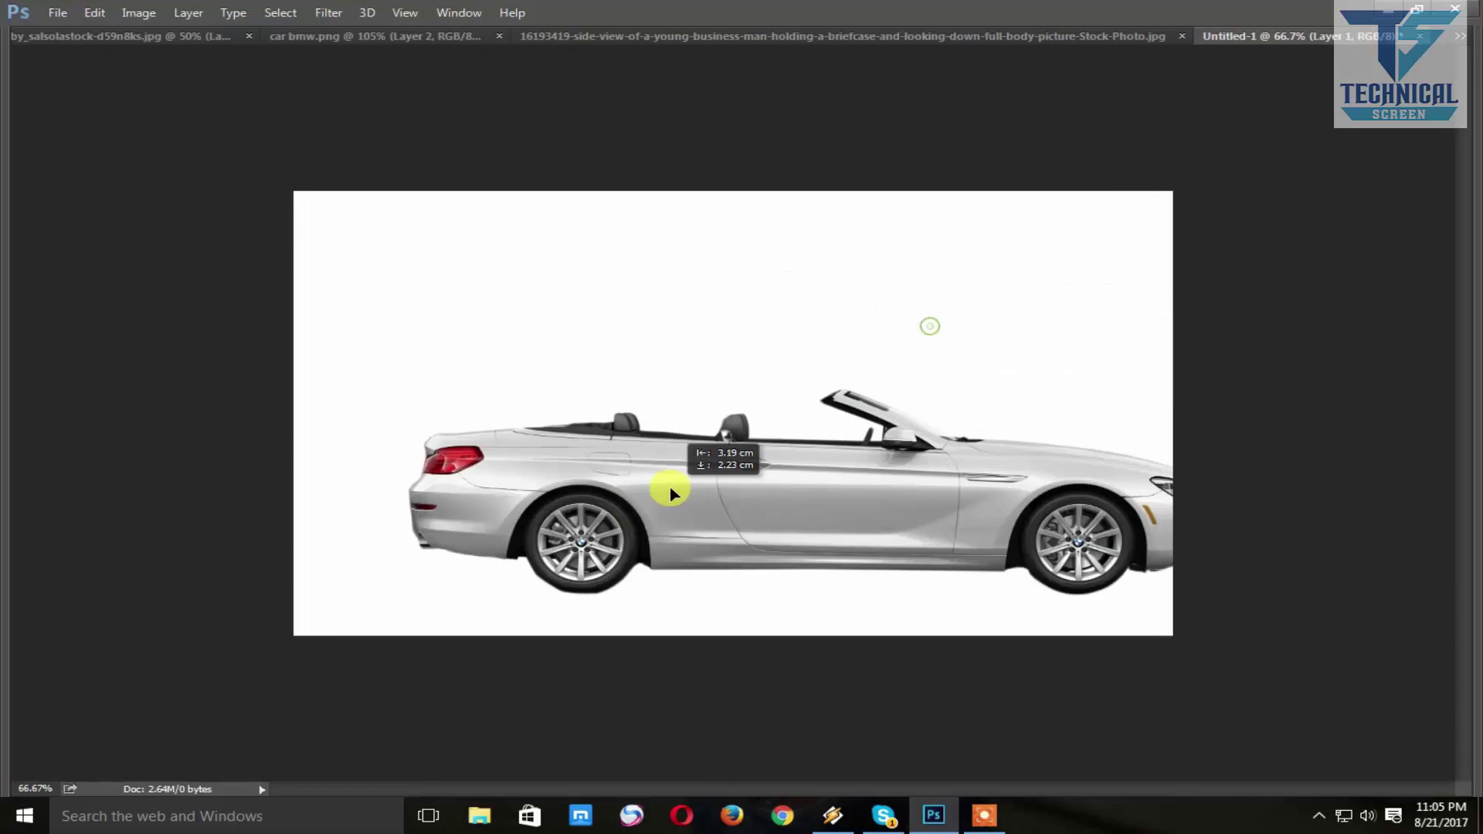
left_click(124, 38)
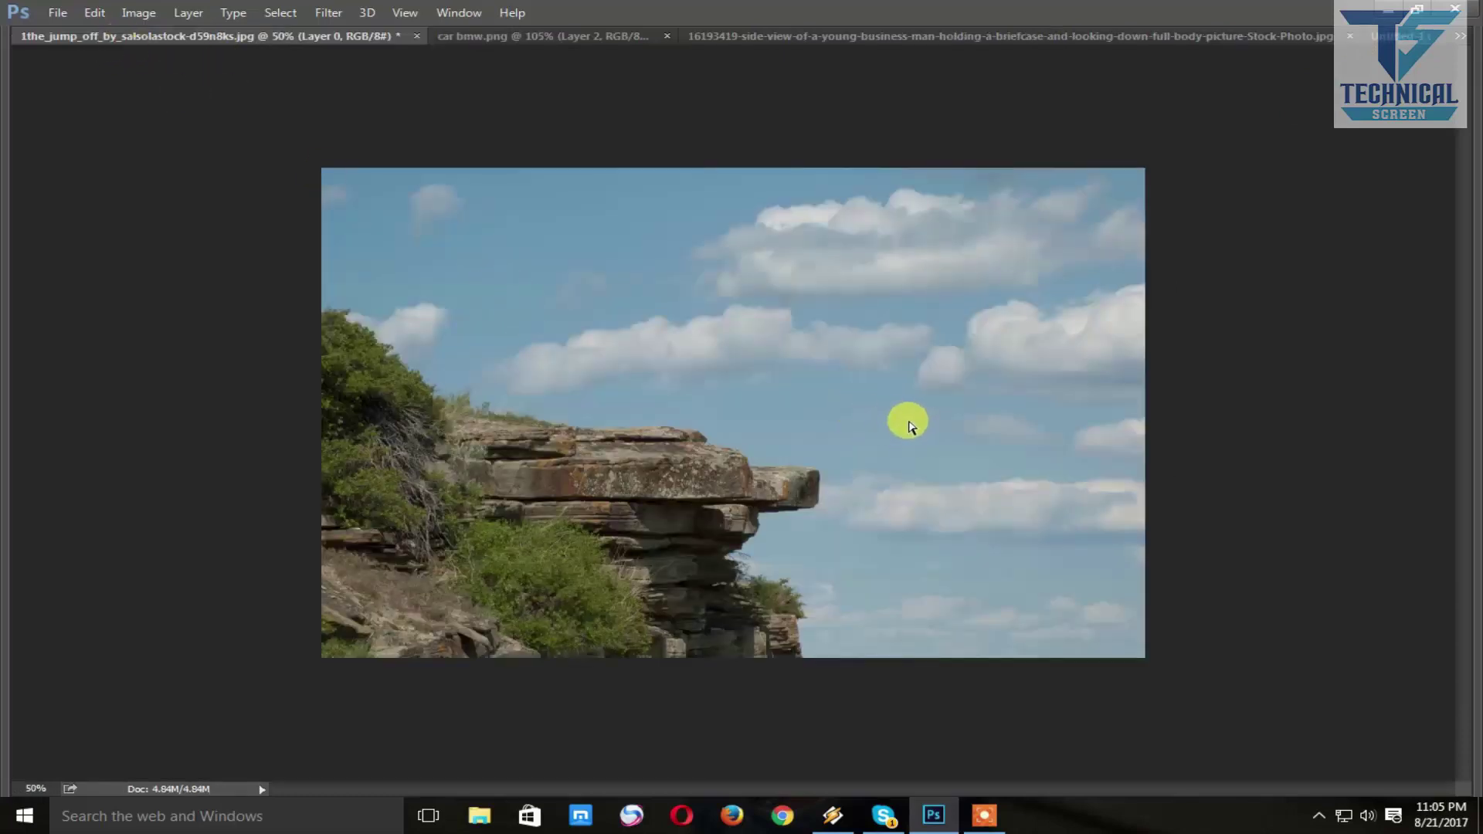
- Zoom into the cliff photo and anchor the path from the rock's base up its edge
key("ctrl+plus")
left_click(824, 750)
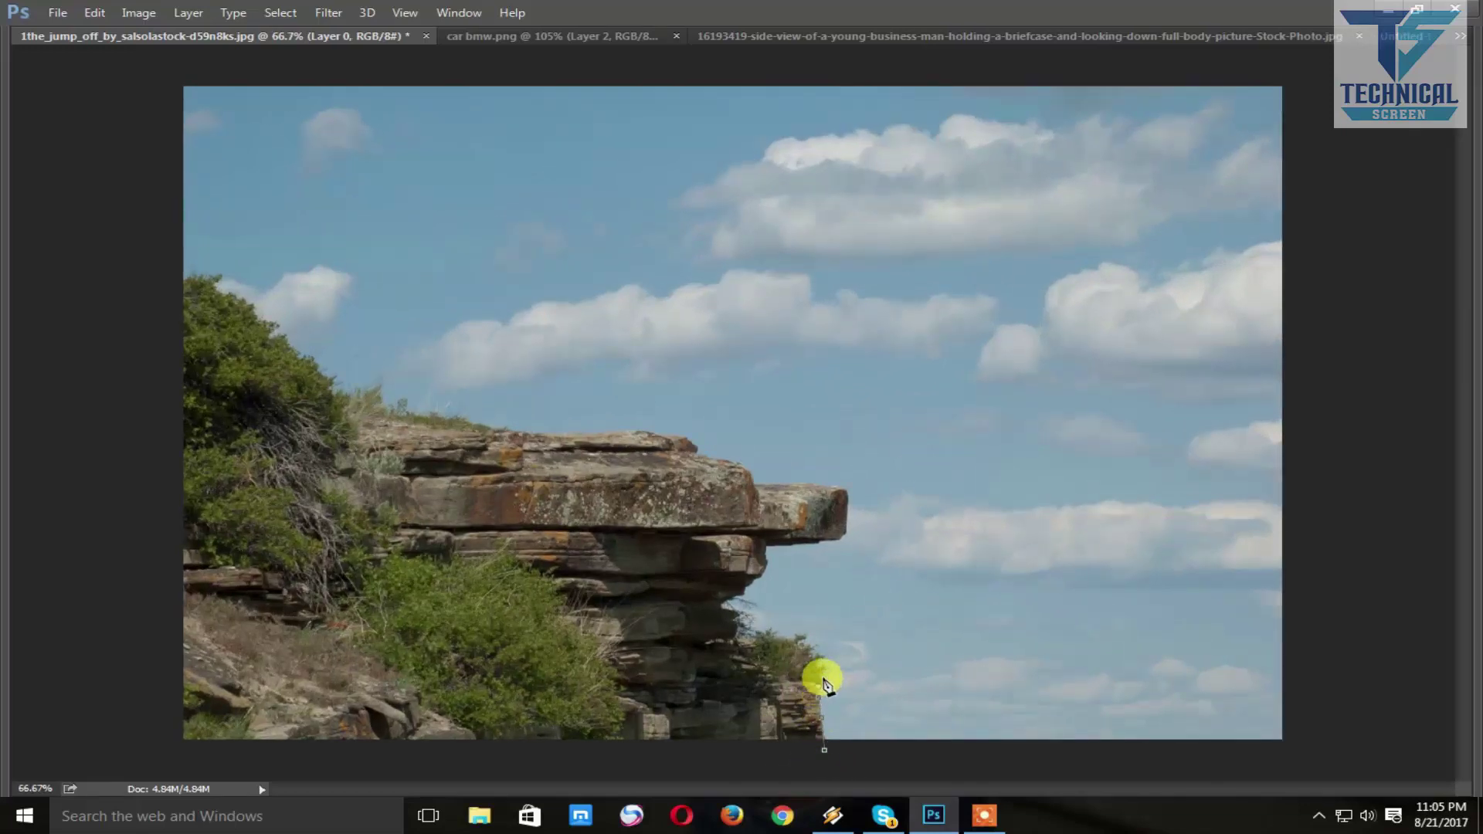
left_click(819, 684)
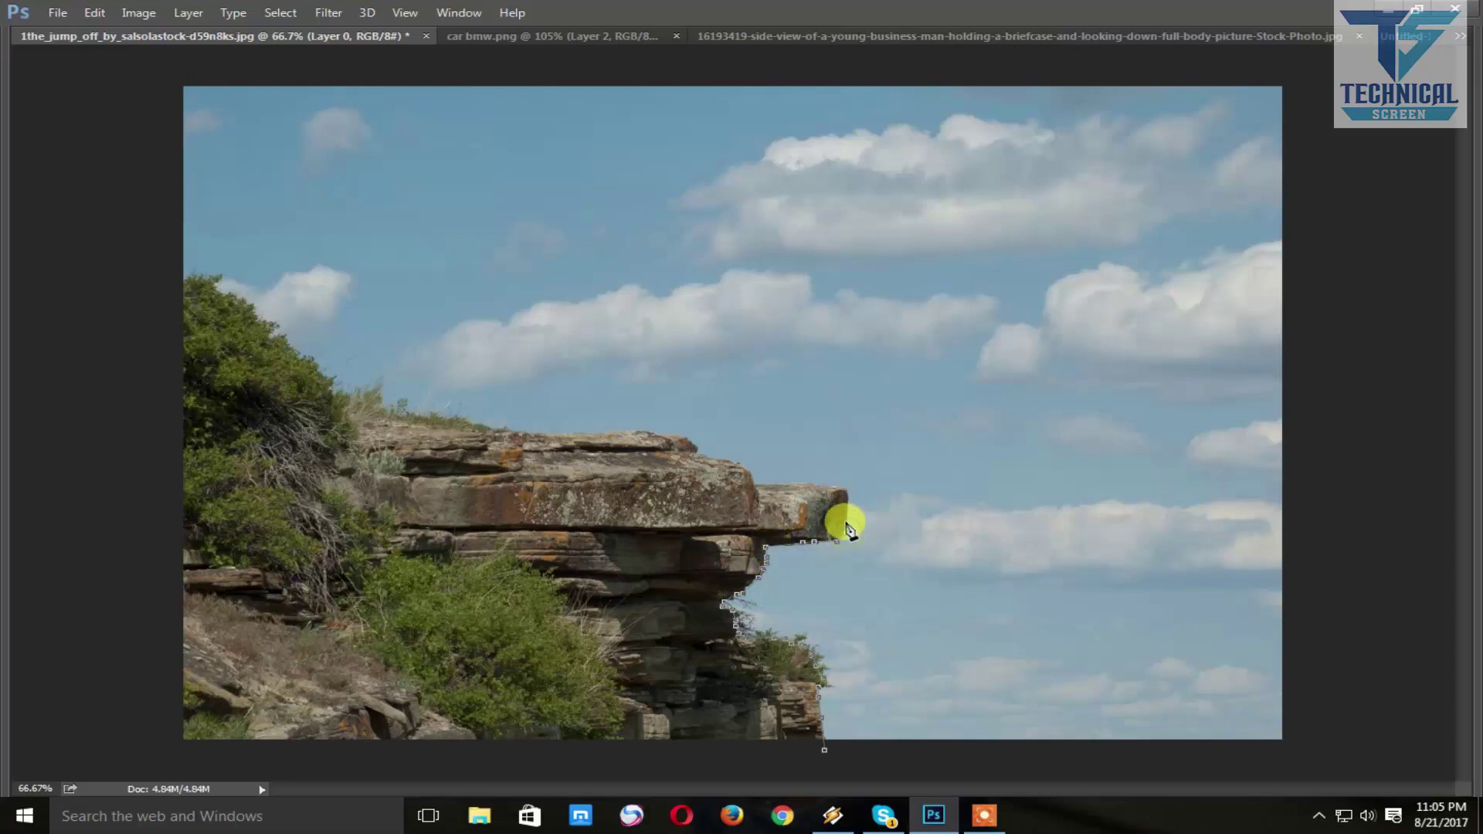
key("ctrl+plus")
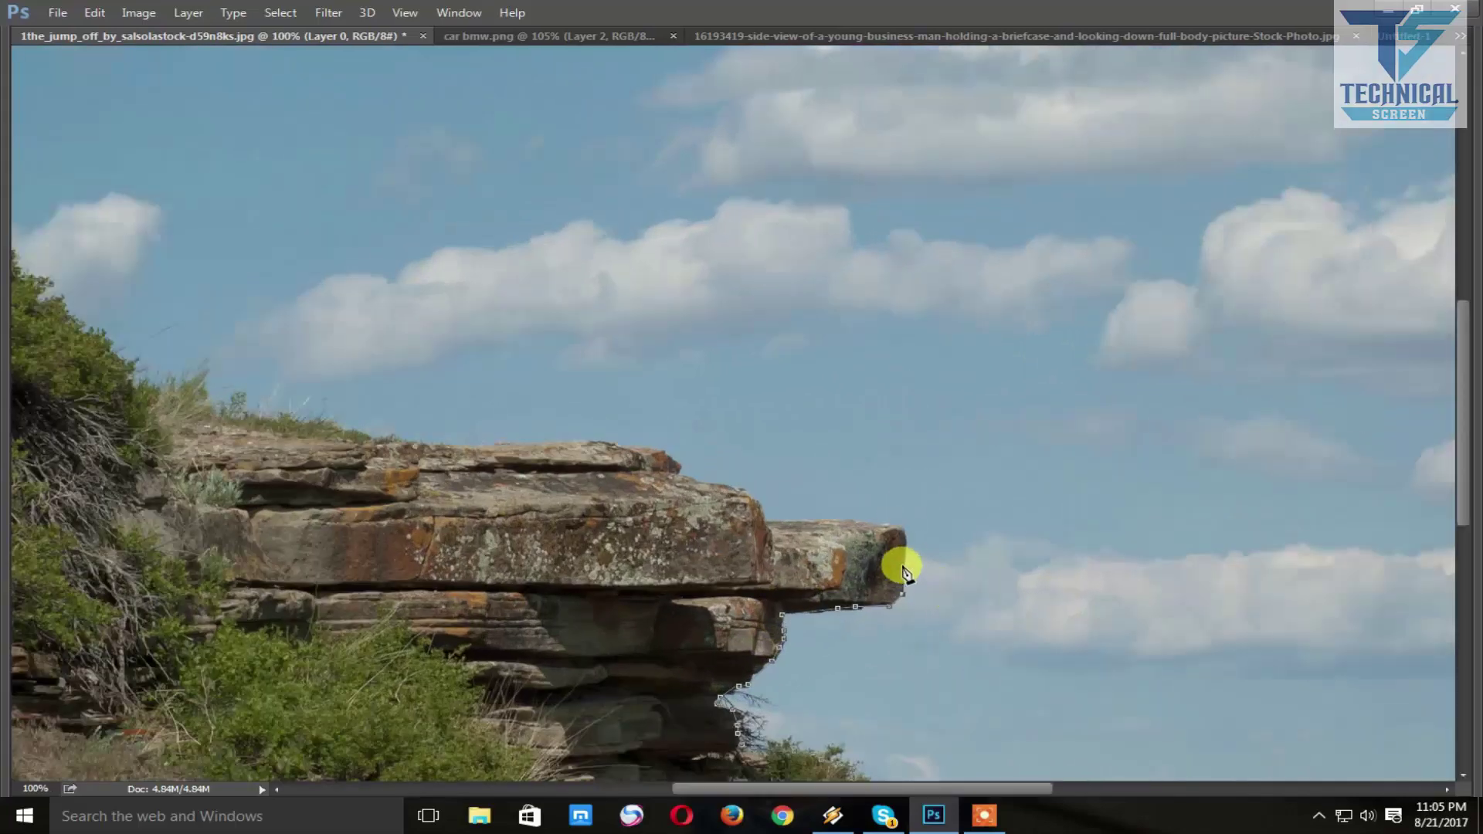
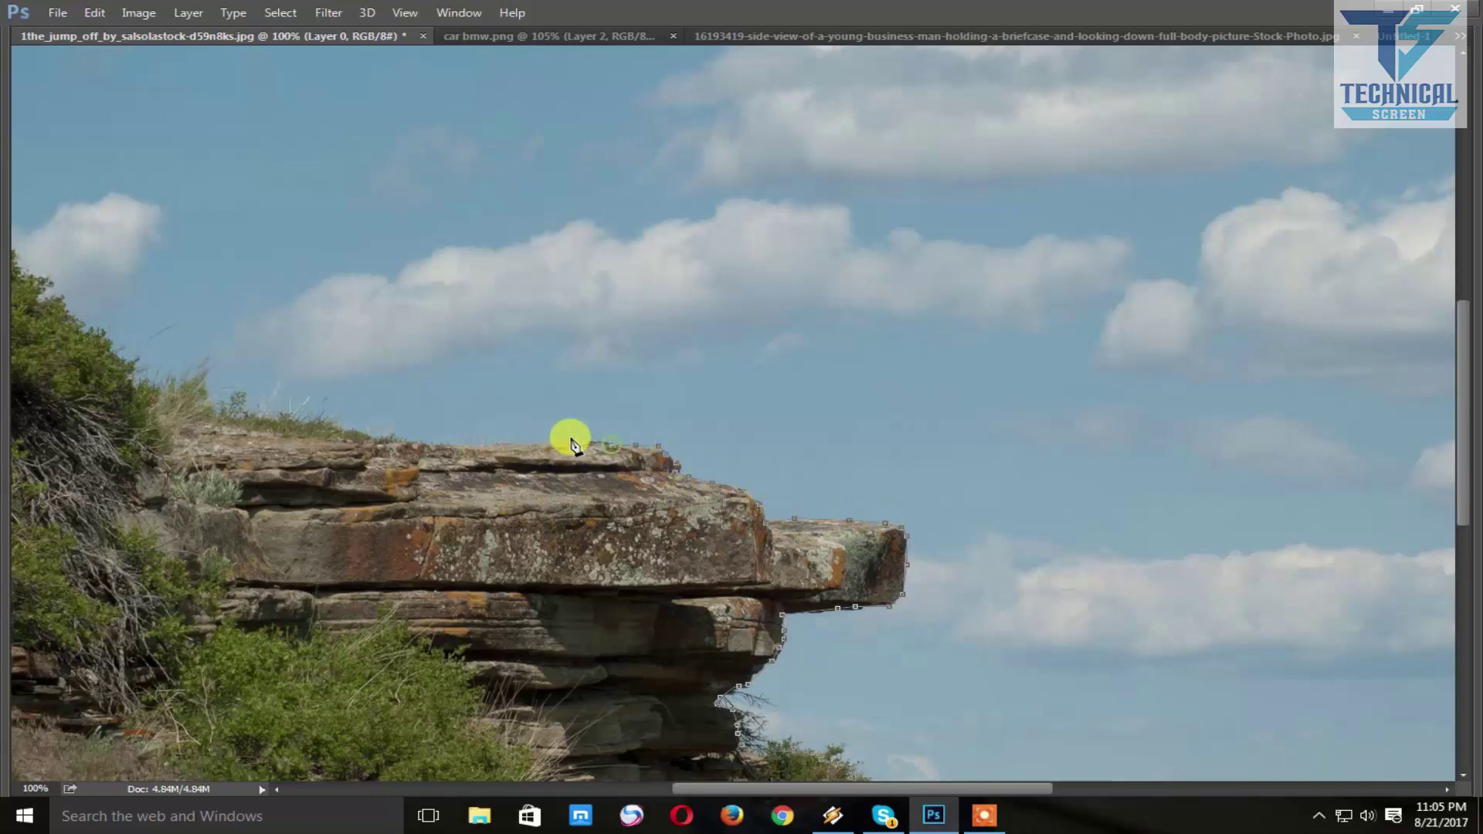
- Extend the Pen outline along the rock ledge and curve it past the bushes
left_click(443, 446)
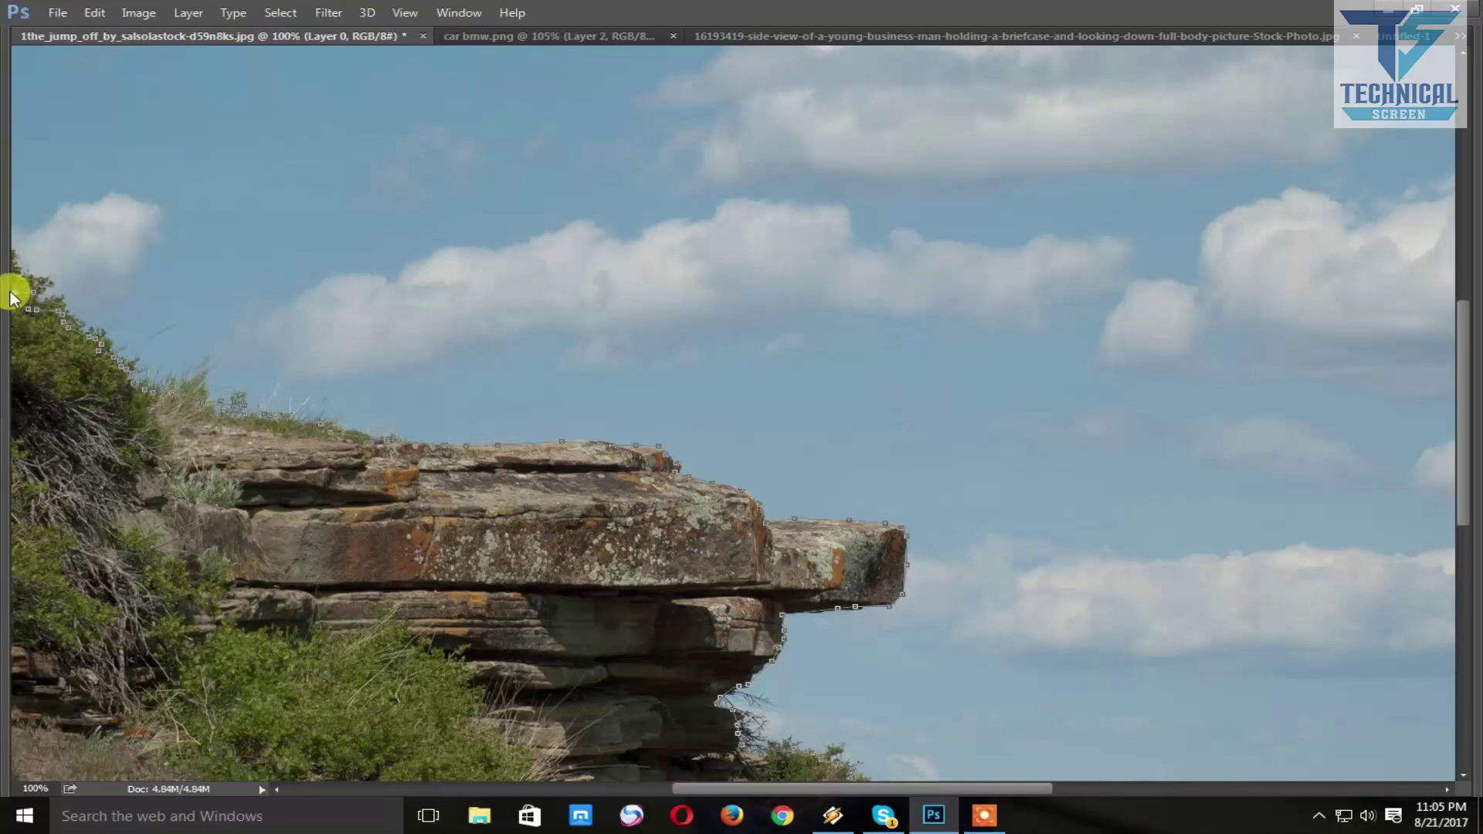
scroll(607, 400, "down", 3)
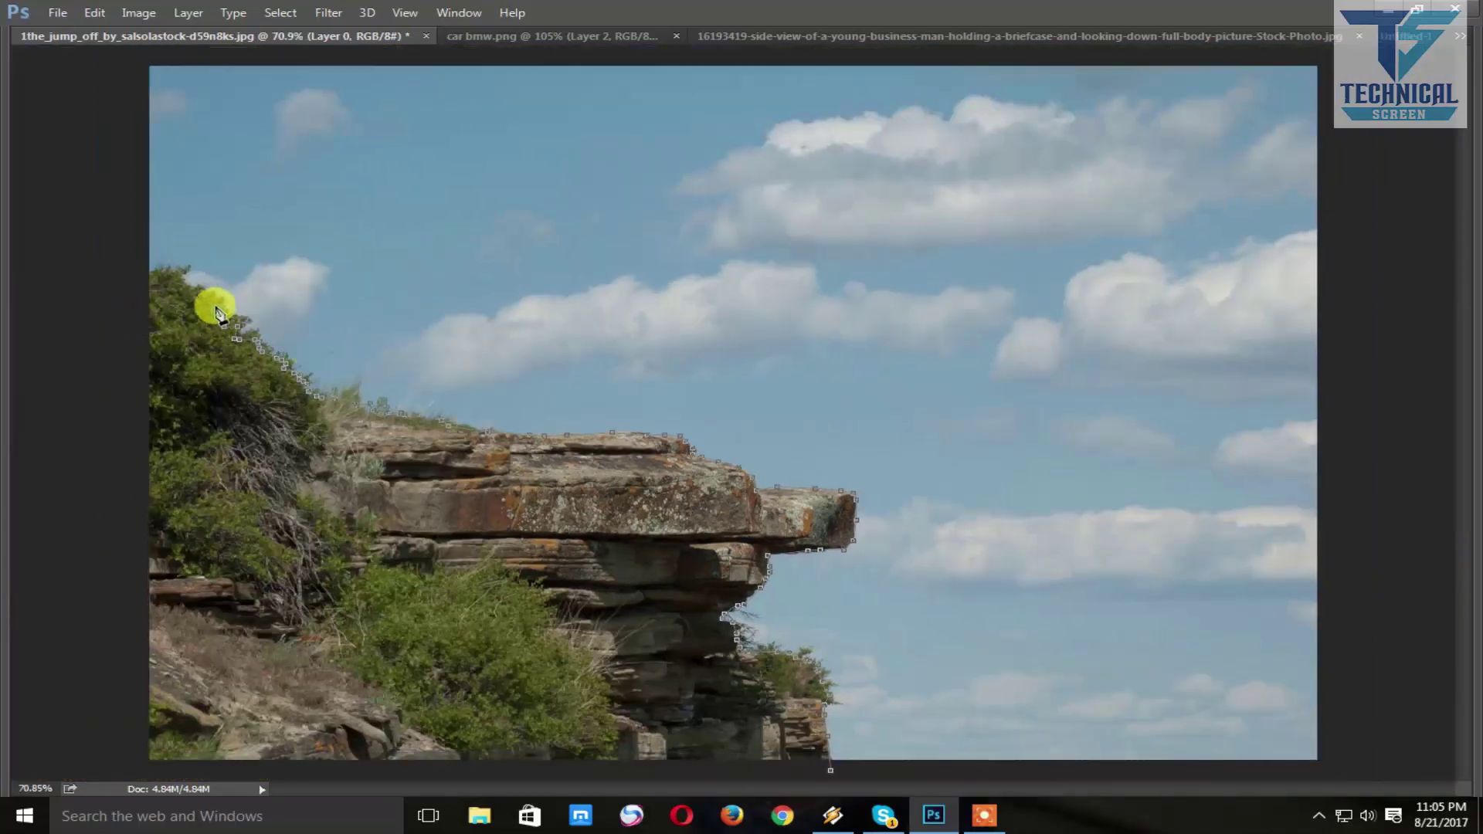
left_click_drag(129, 319, 137, 380)
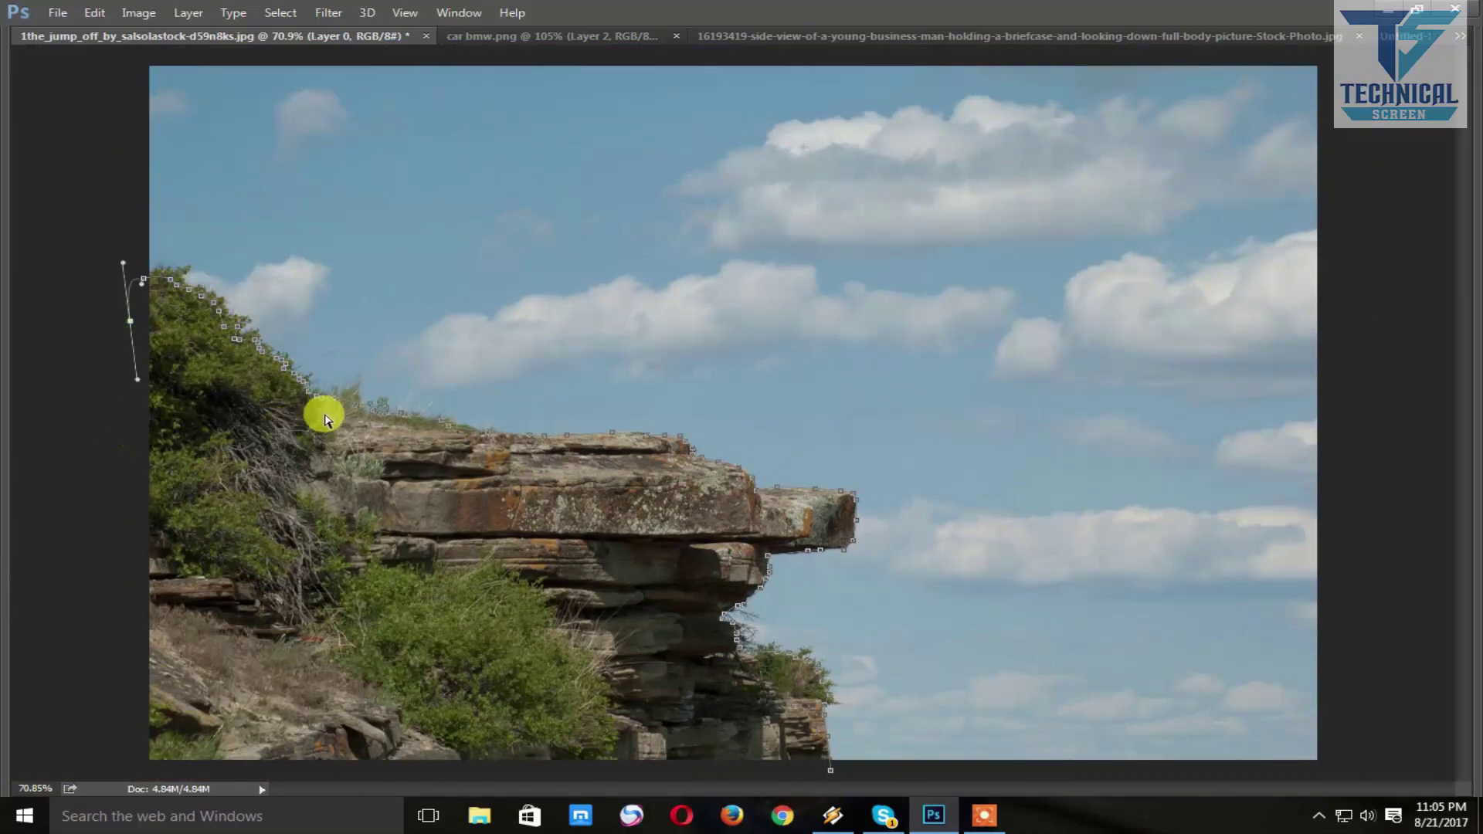
scroll(321, 418, "down", 1)
- Close the cliff outline below the image, load it as a selection, and start feathering it
left_click(132, 652)
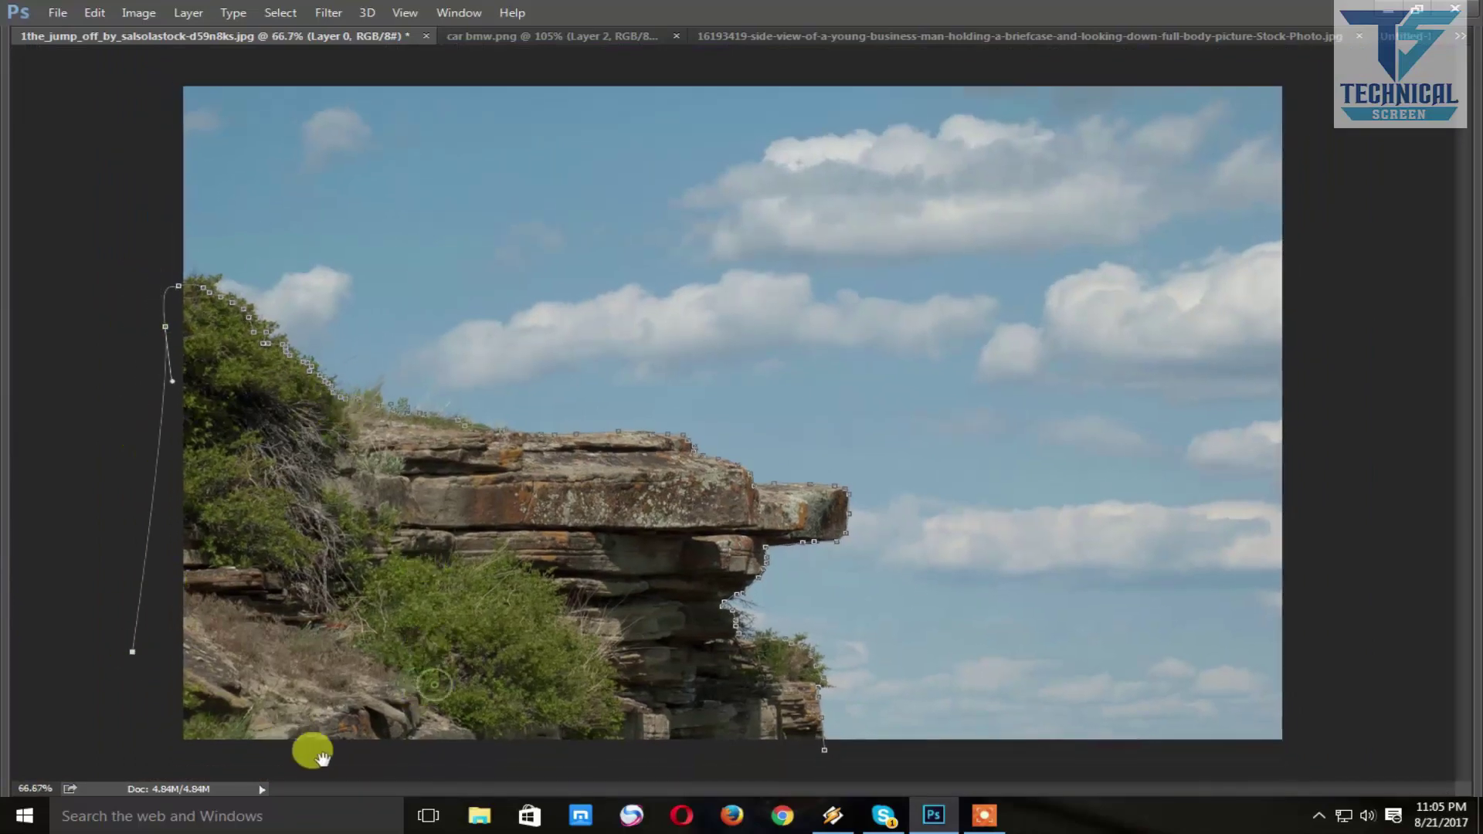
left_click(168, 750)
left_click(396, 762)
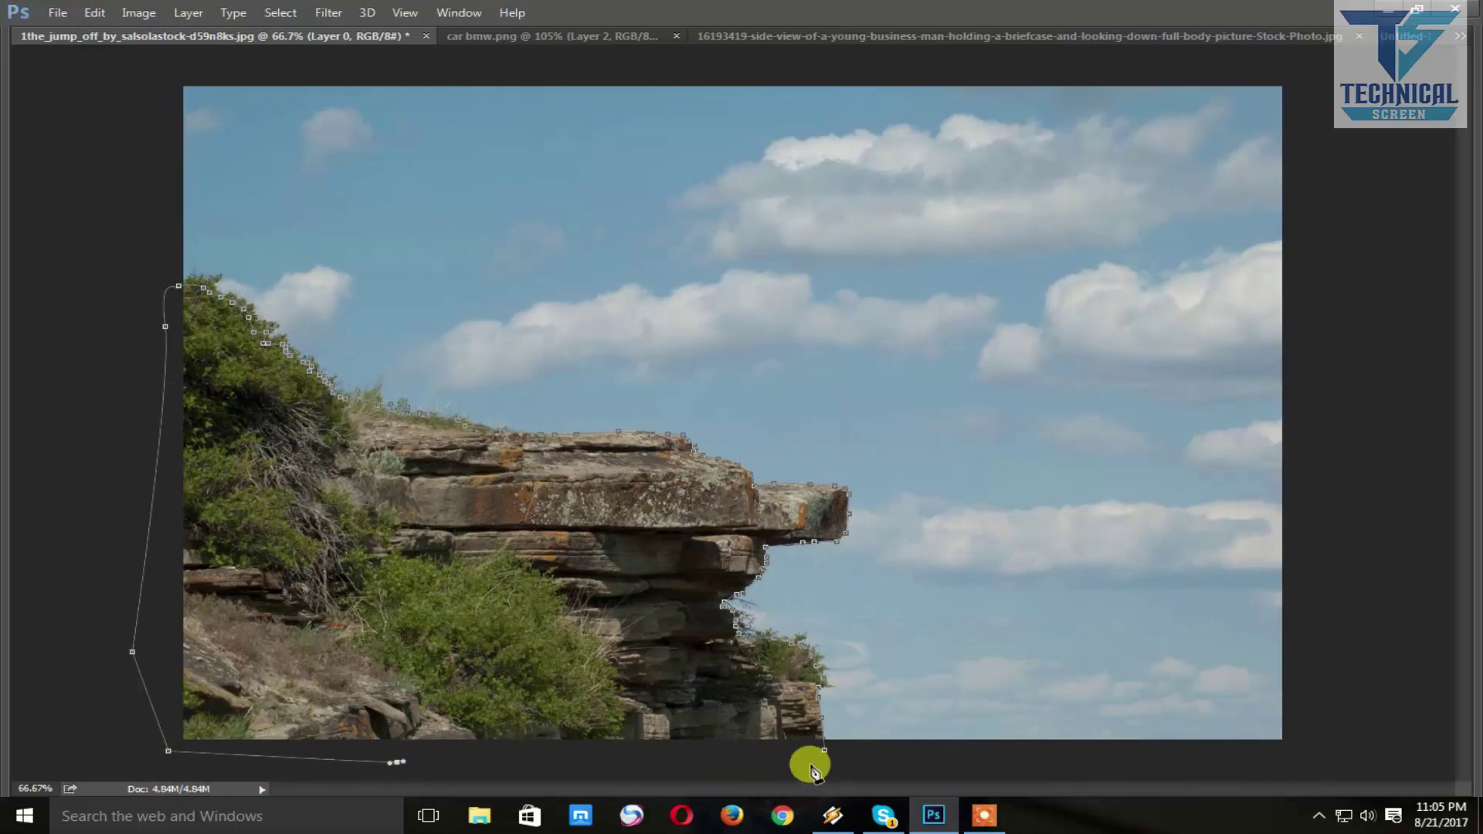
left_click(810, 765)
double_click(809, 764)
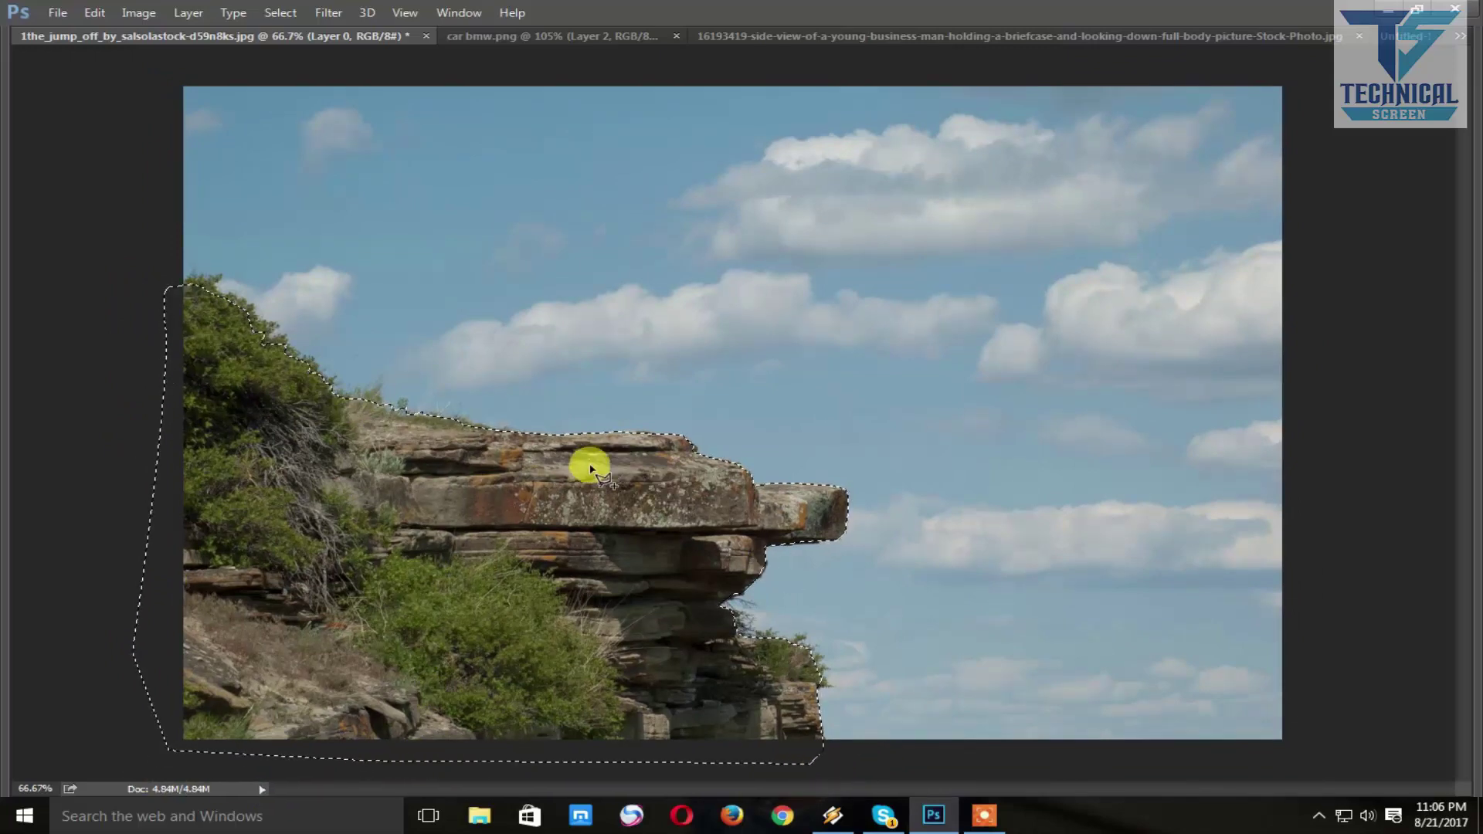
right_click(591, 463)
left_click(649, 130)
- Apply the feather, copy the cliff to its own layer, and drag it into Untitled-1
key("Return")
key("ctrl+j")
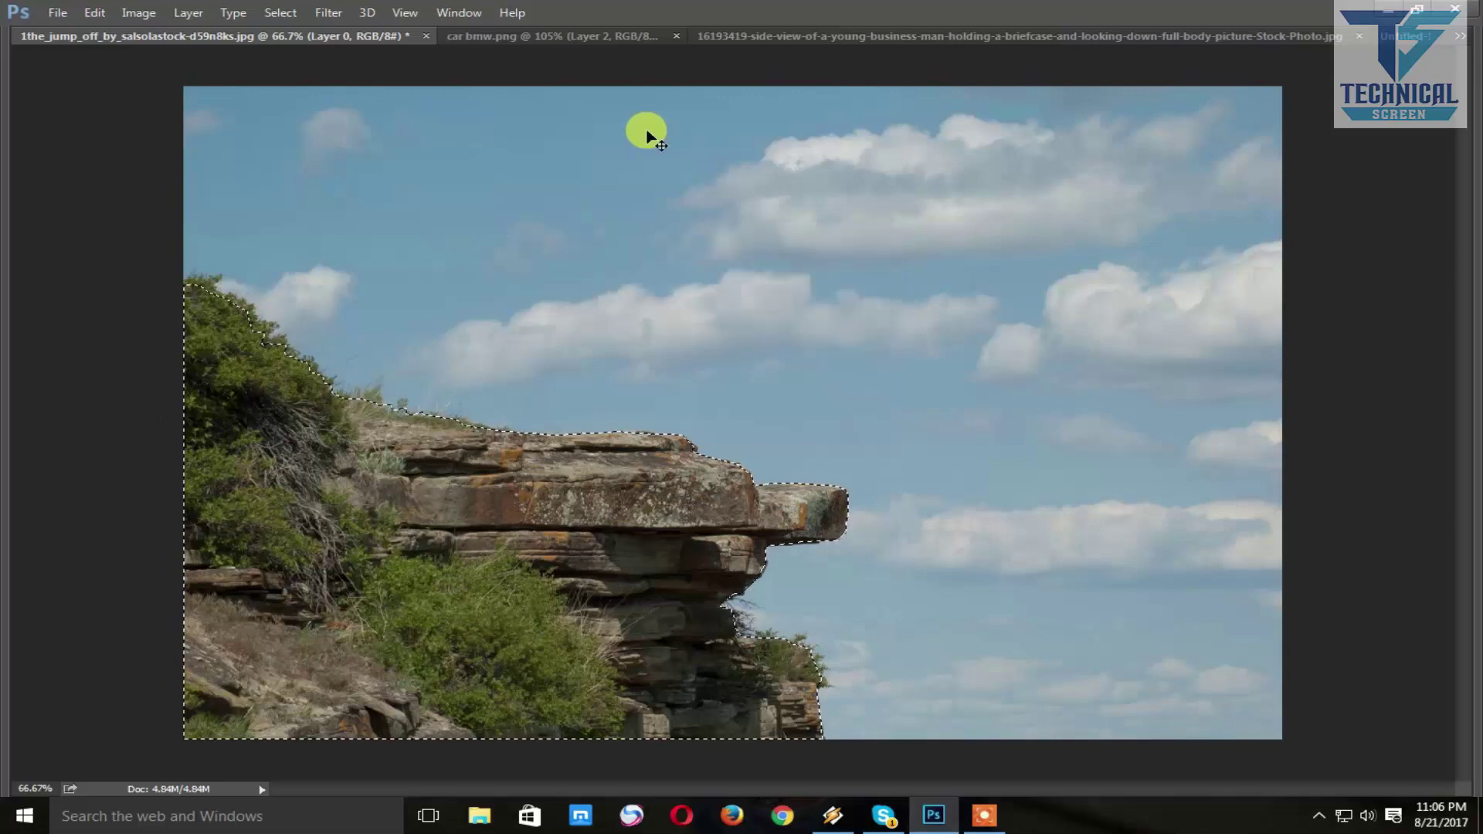
left_click_drag(551, 506, 974, 392)
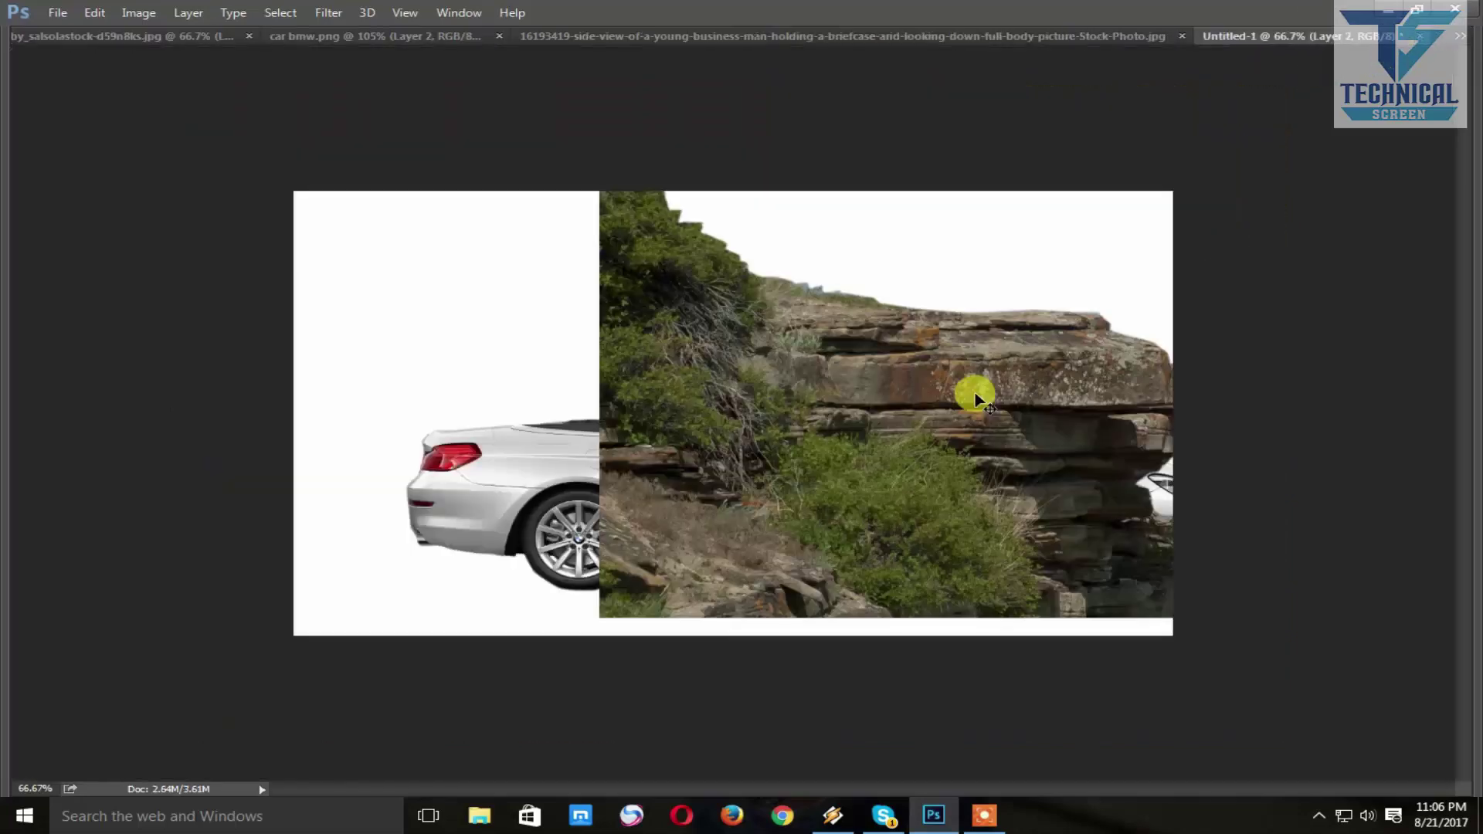
- Close the original cliff photo without saving changes
left_click(70, 36)
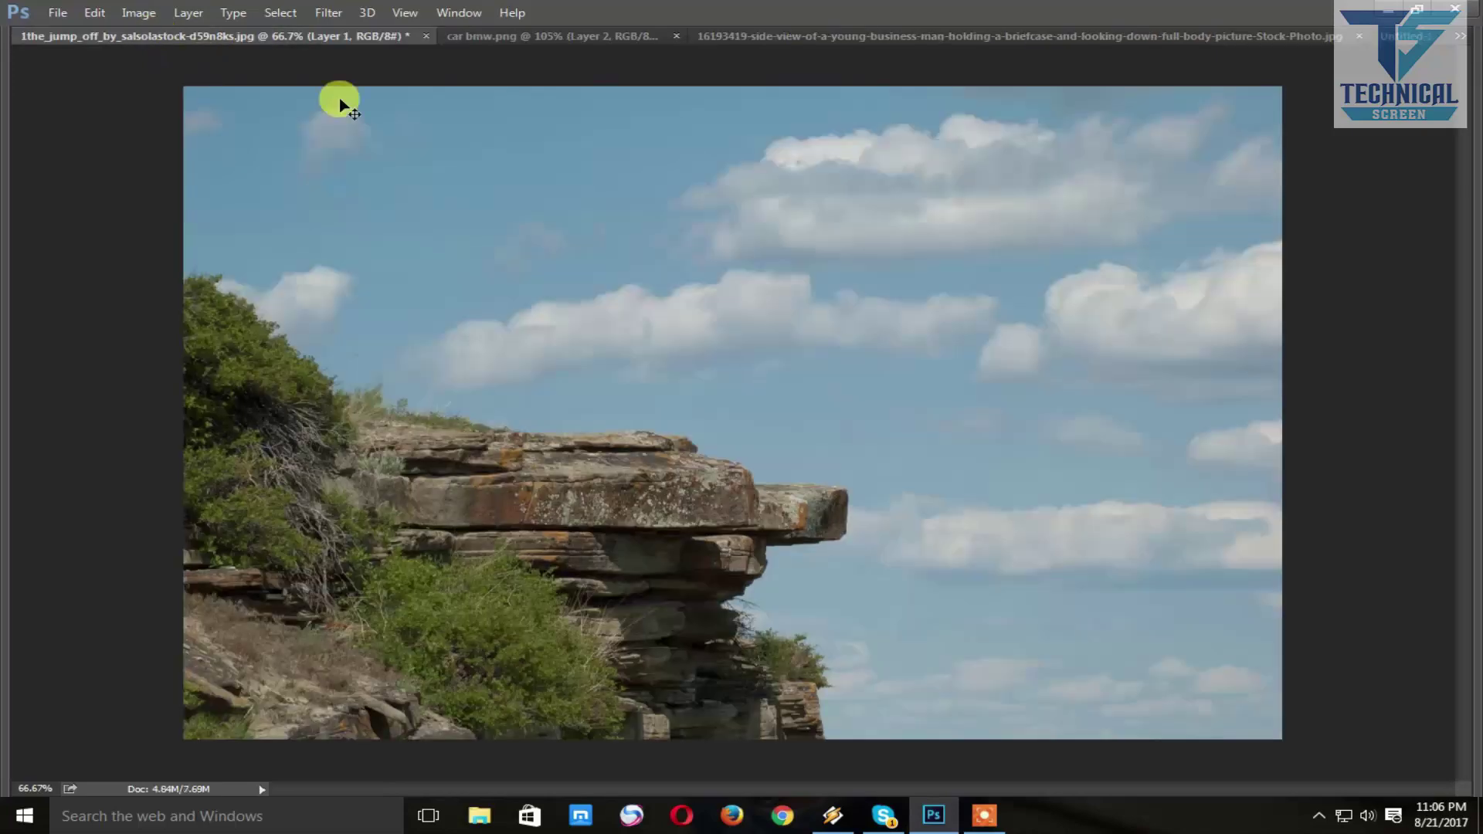
left_click(426, 37)
left_click(765, 318)
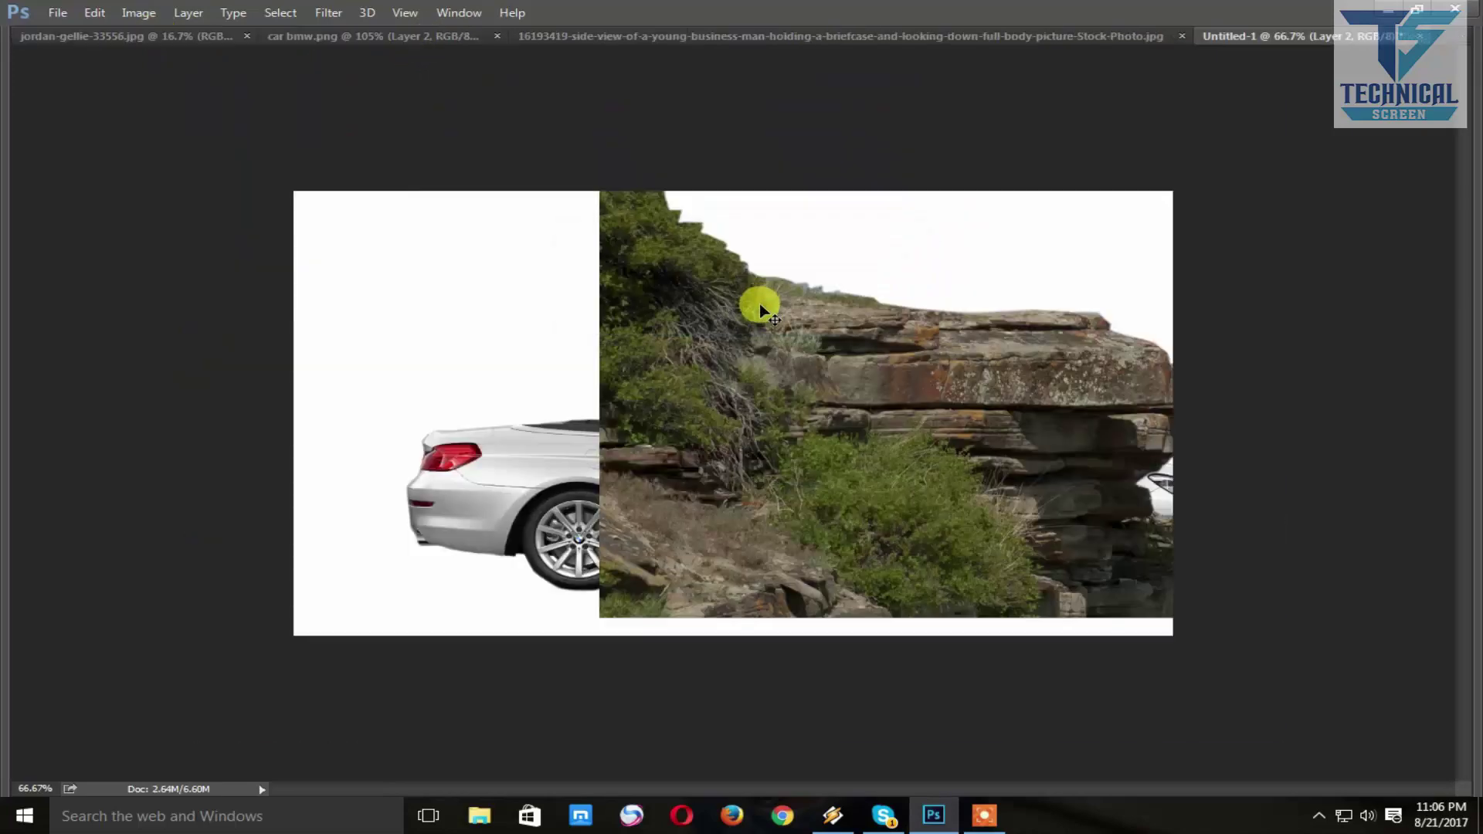
- Nudge the cliff slightly and flip it horizontally
left_click_drag(868, 444, 854, 457)
key("ctrl+t")
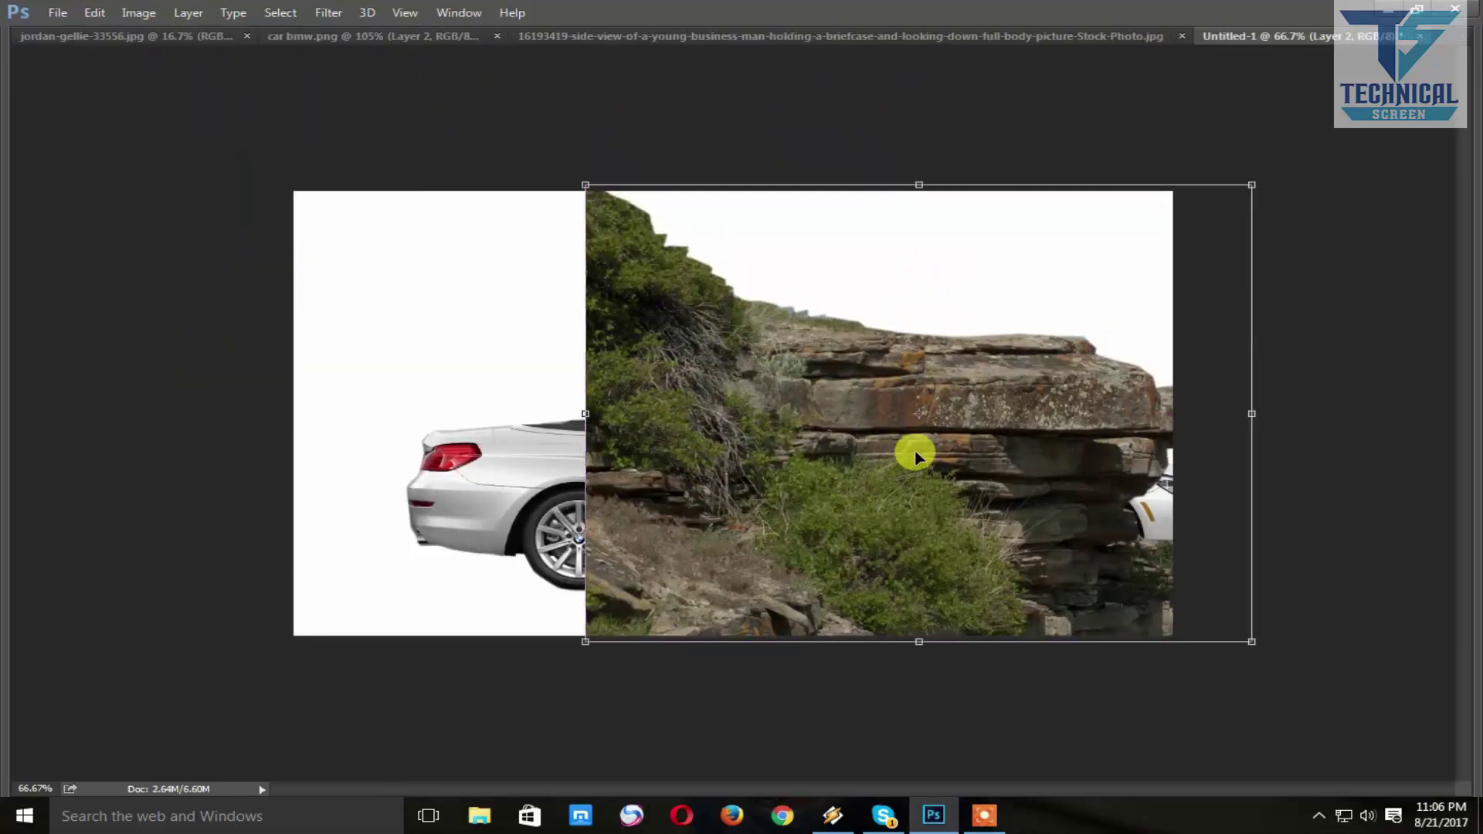
right_click(917, 456)
left_click(1036, 727)
key("Return")
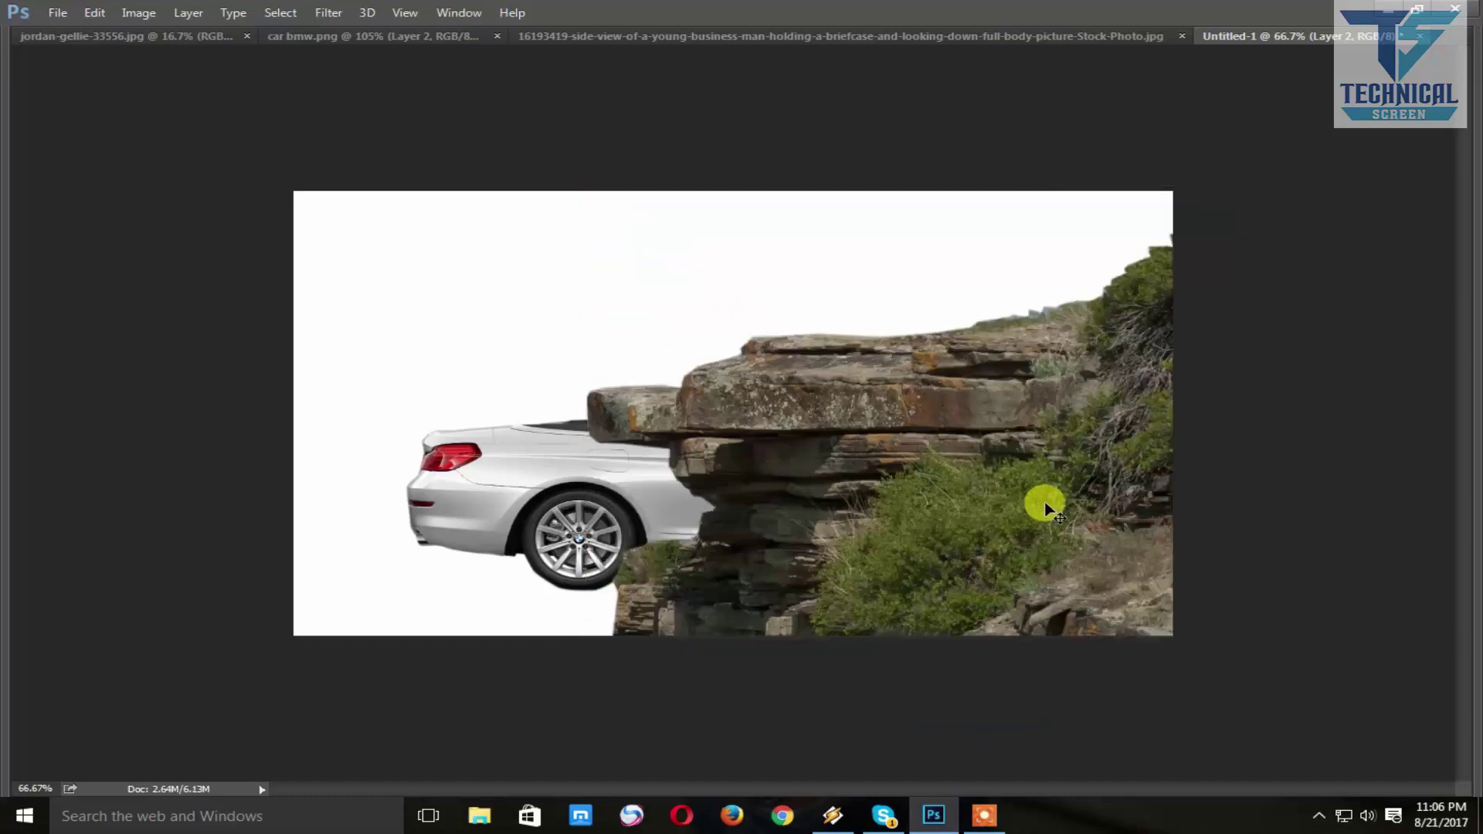
- Flip the white car horizontally so it faces outward
key("ctrl+t")
right_click(595, 473)
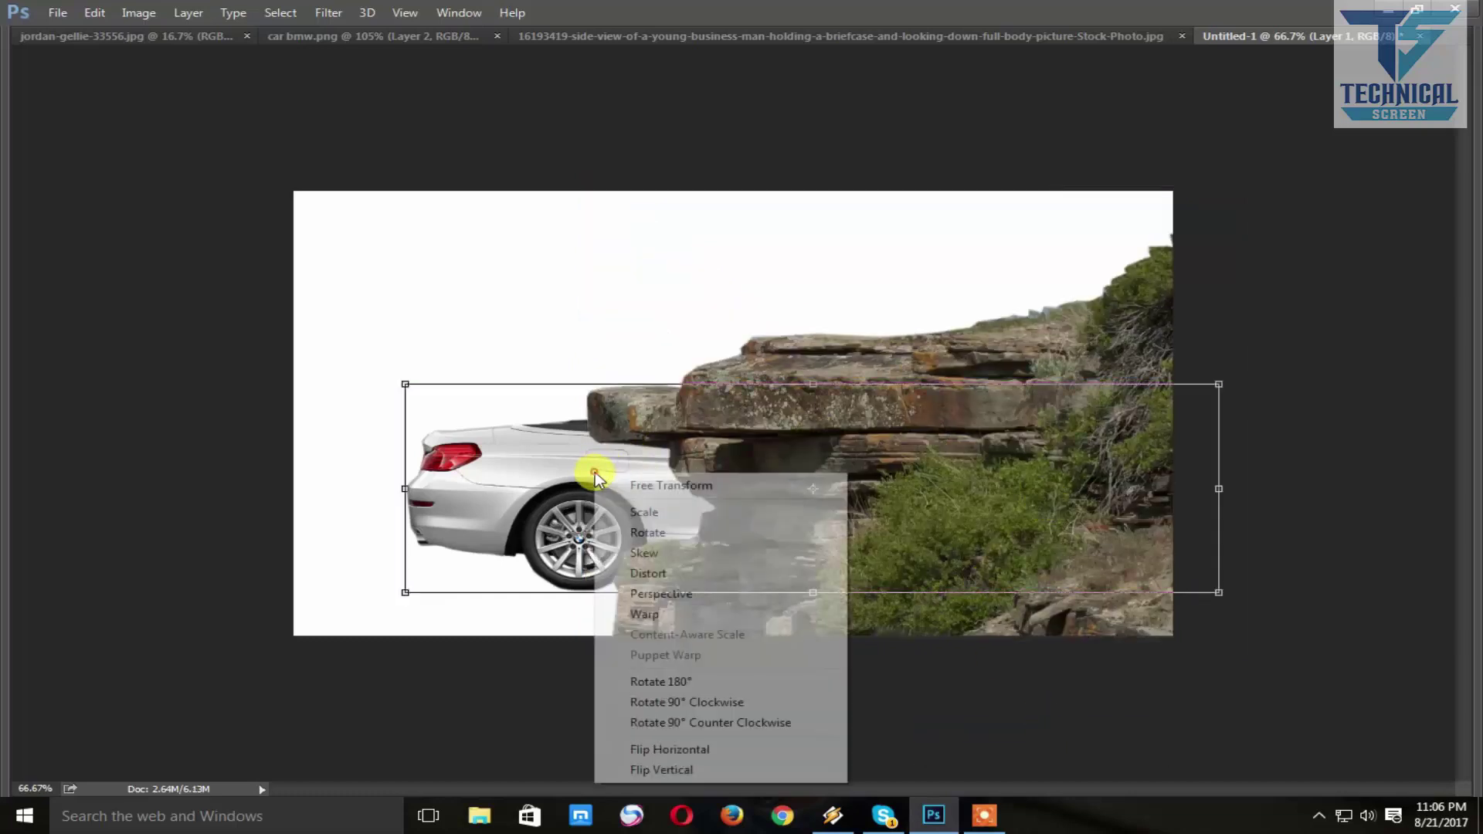
left_click(724, 748)
key("Return")
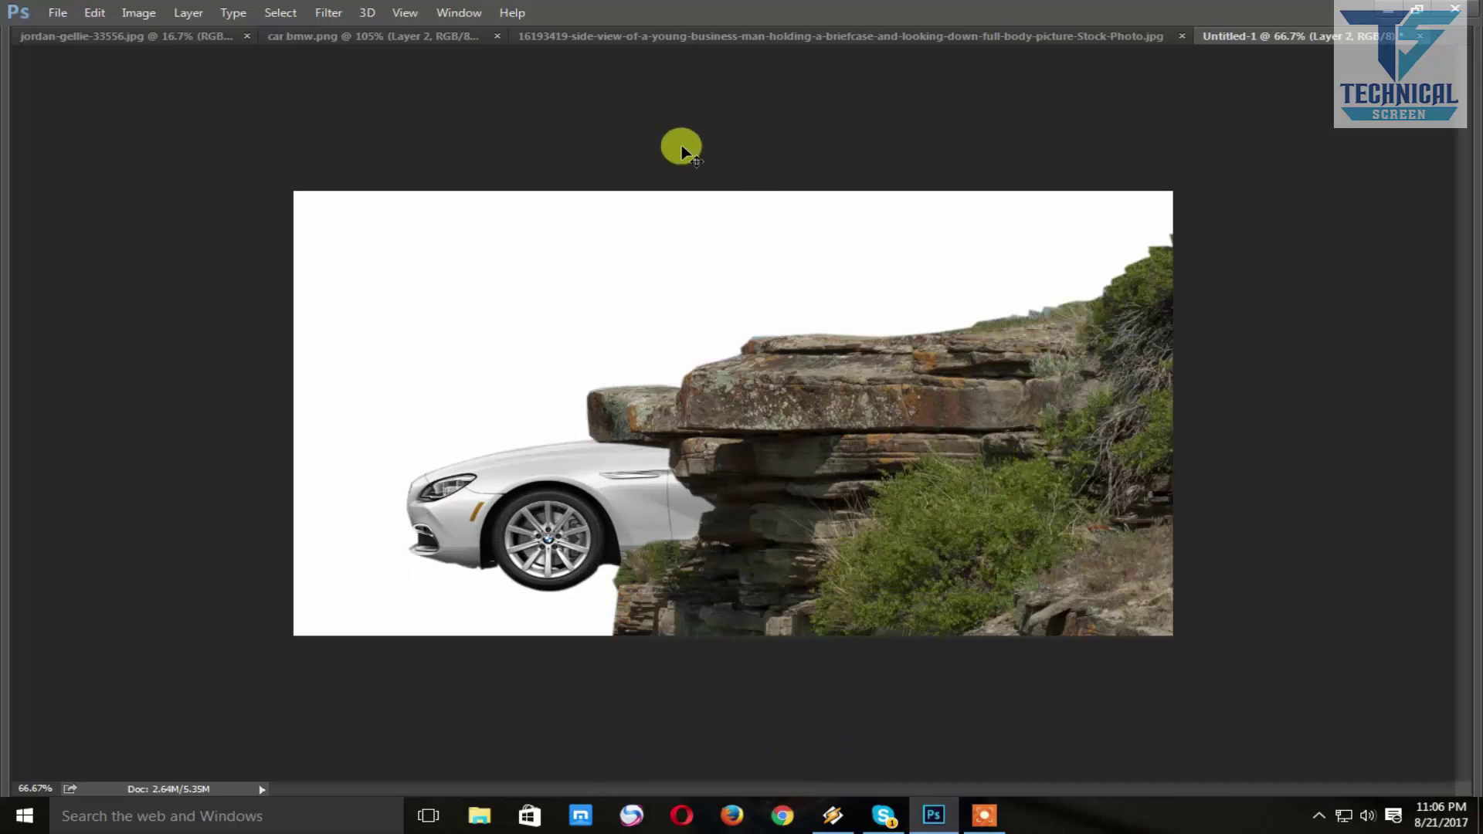
- Paste the city beach photo into the composite and close the source file
left_click(180, 44)
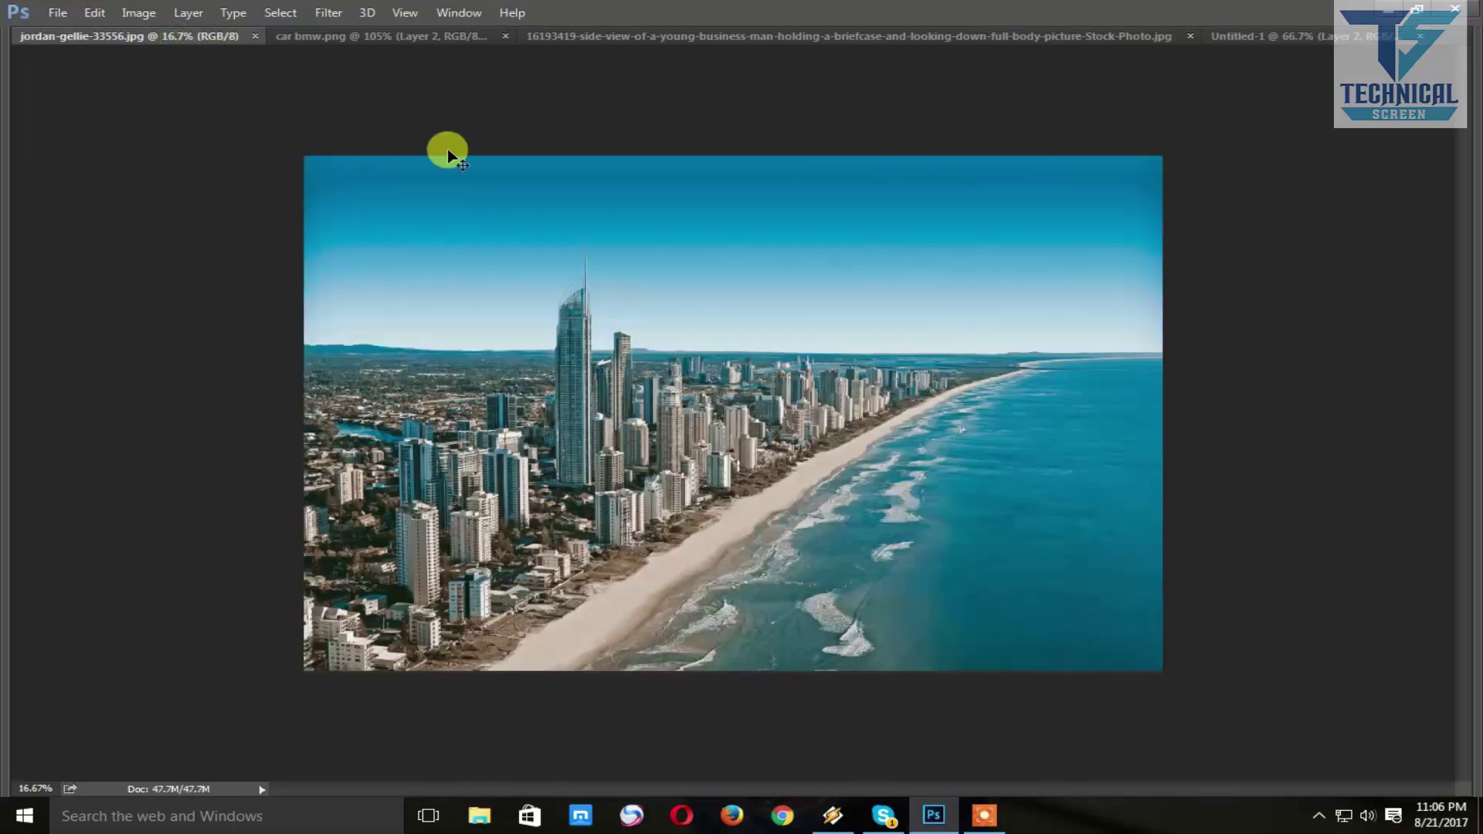
left_click(1286, 37)
key("ctrl+v")
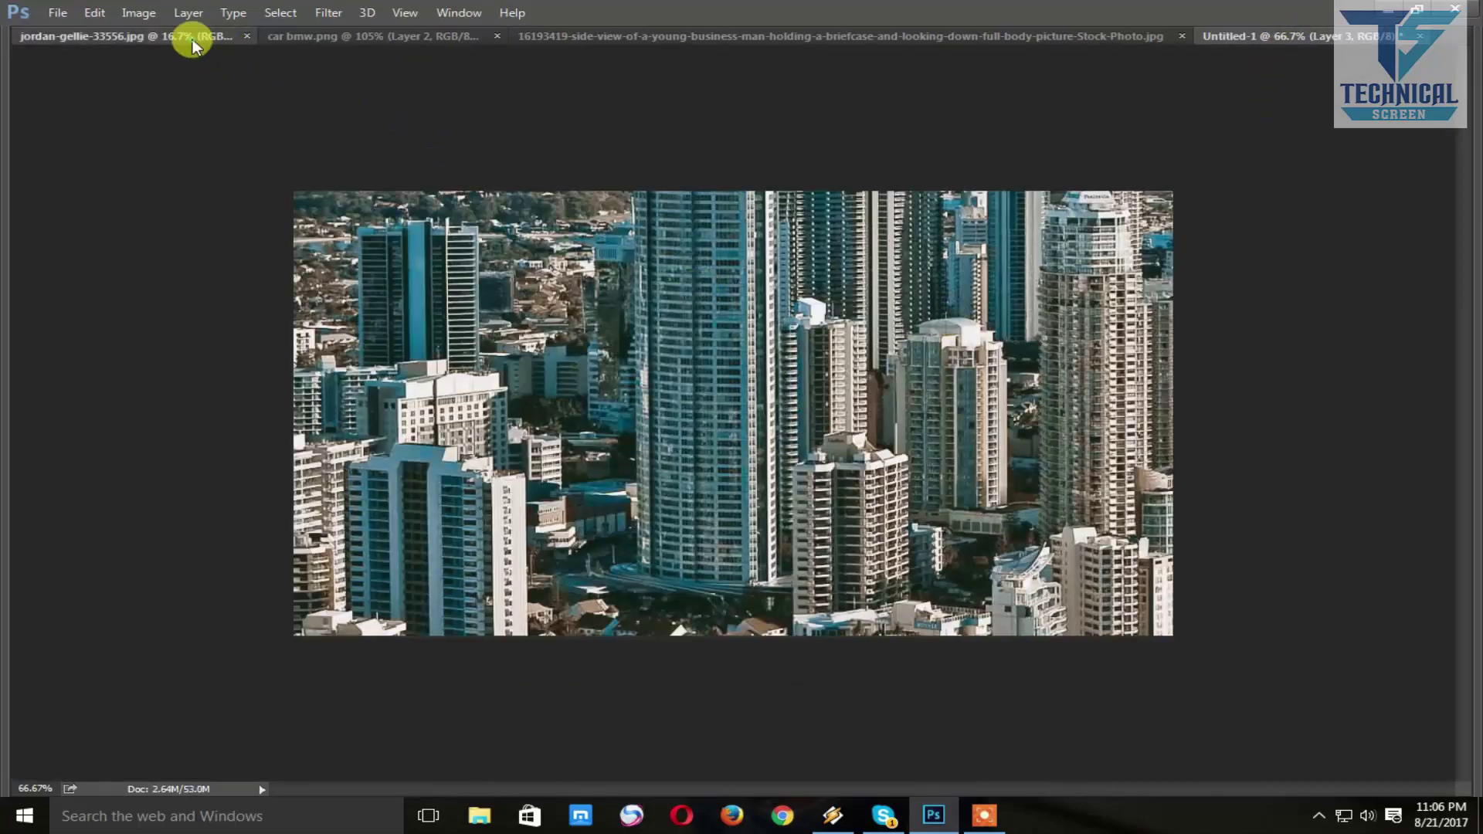
left_click(193, 36)
left_click(256, 37)
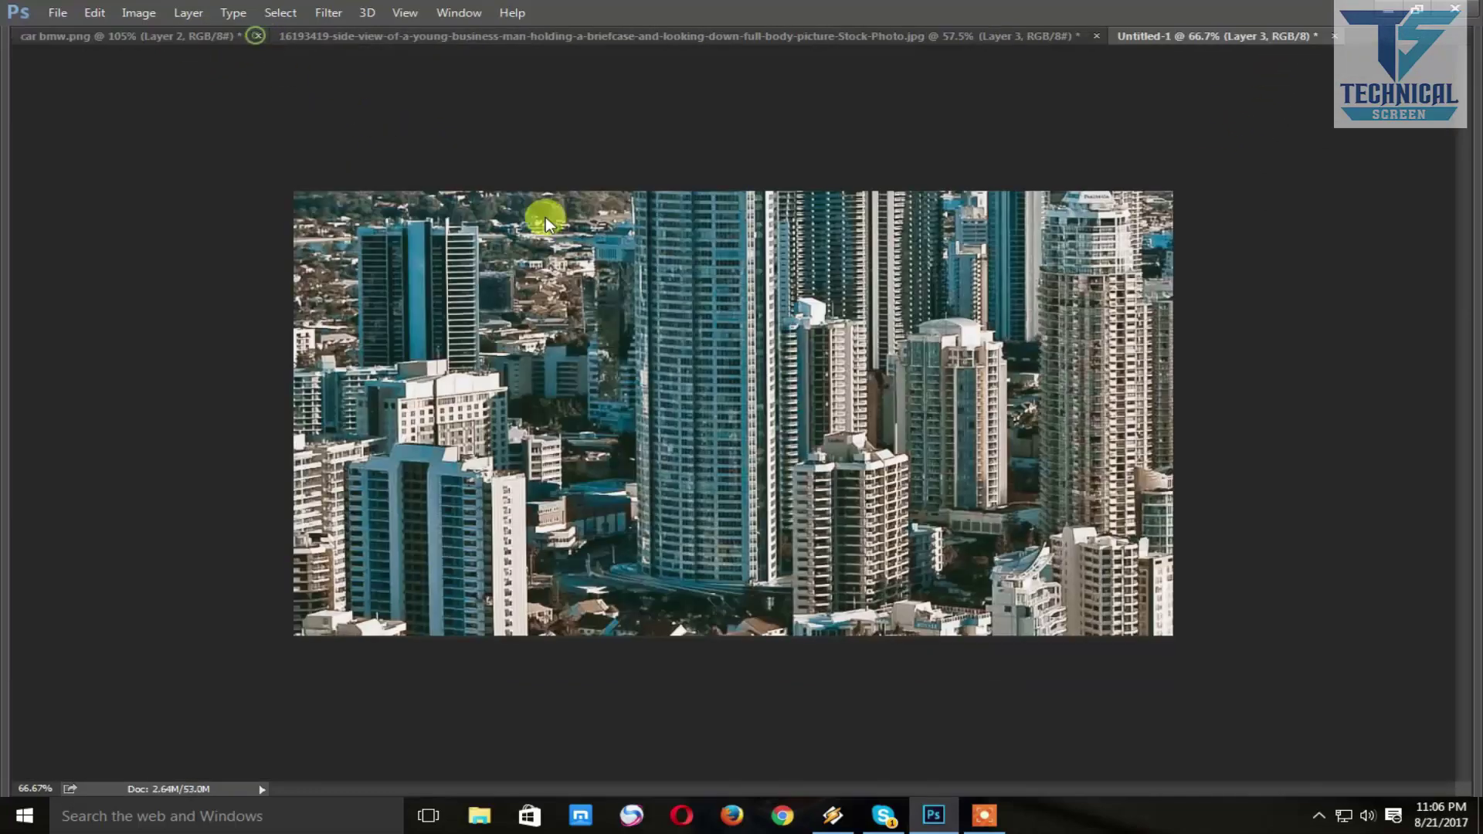
- Drag the businessman photo into the composite
left_click(346, 38)
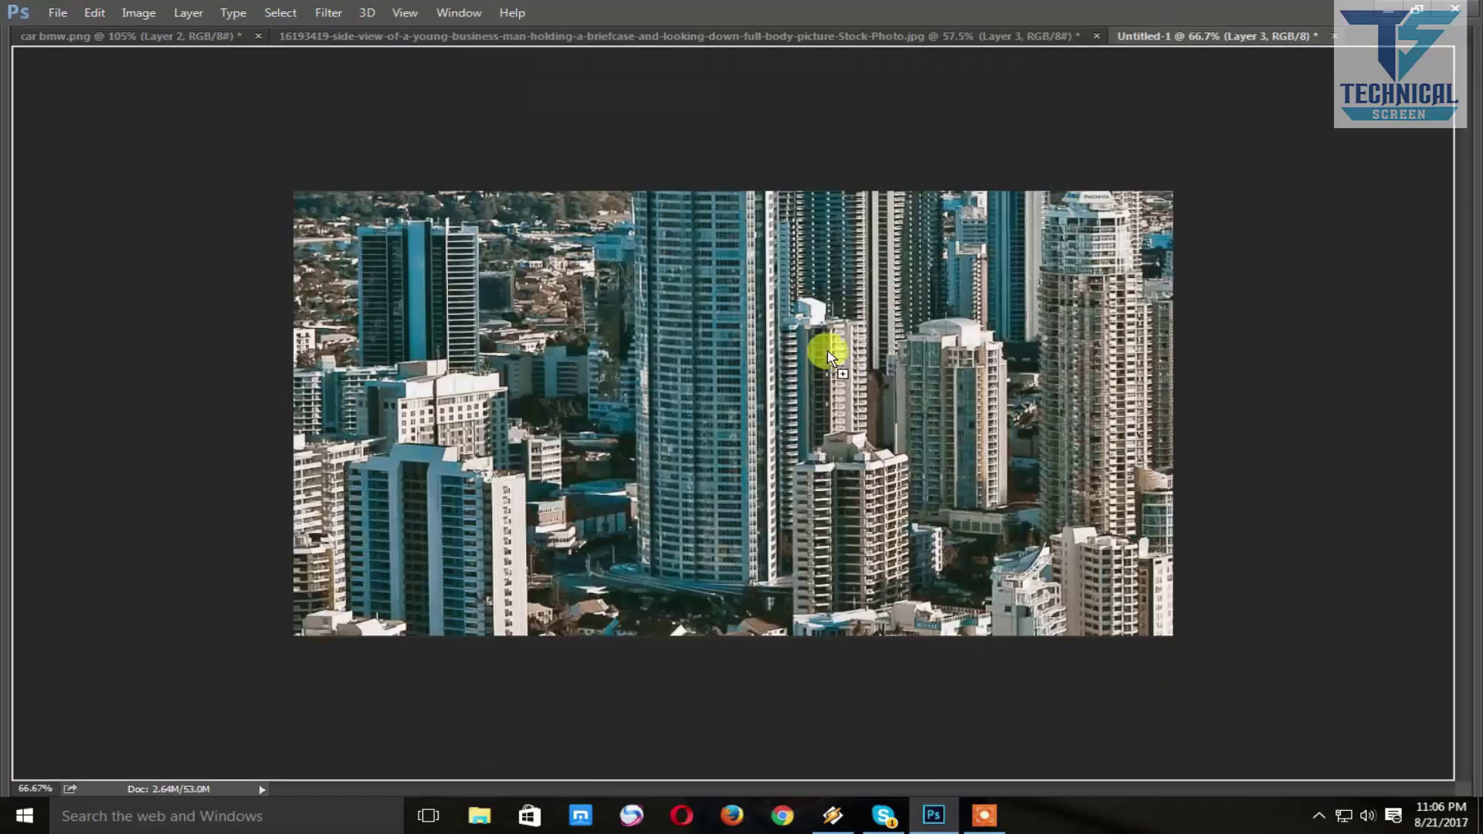
left_click_drag(610, 367, 807, 344)
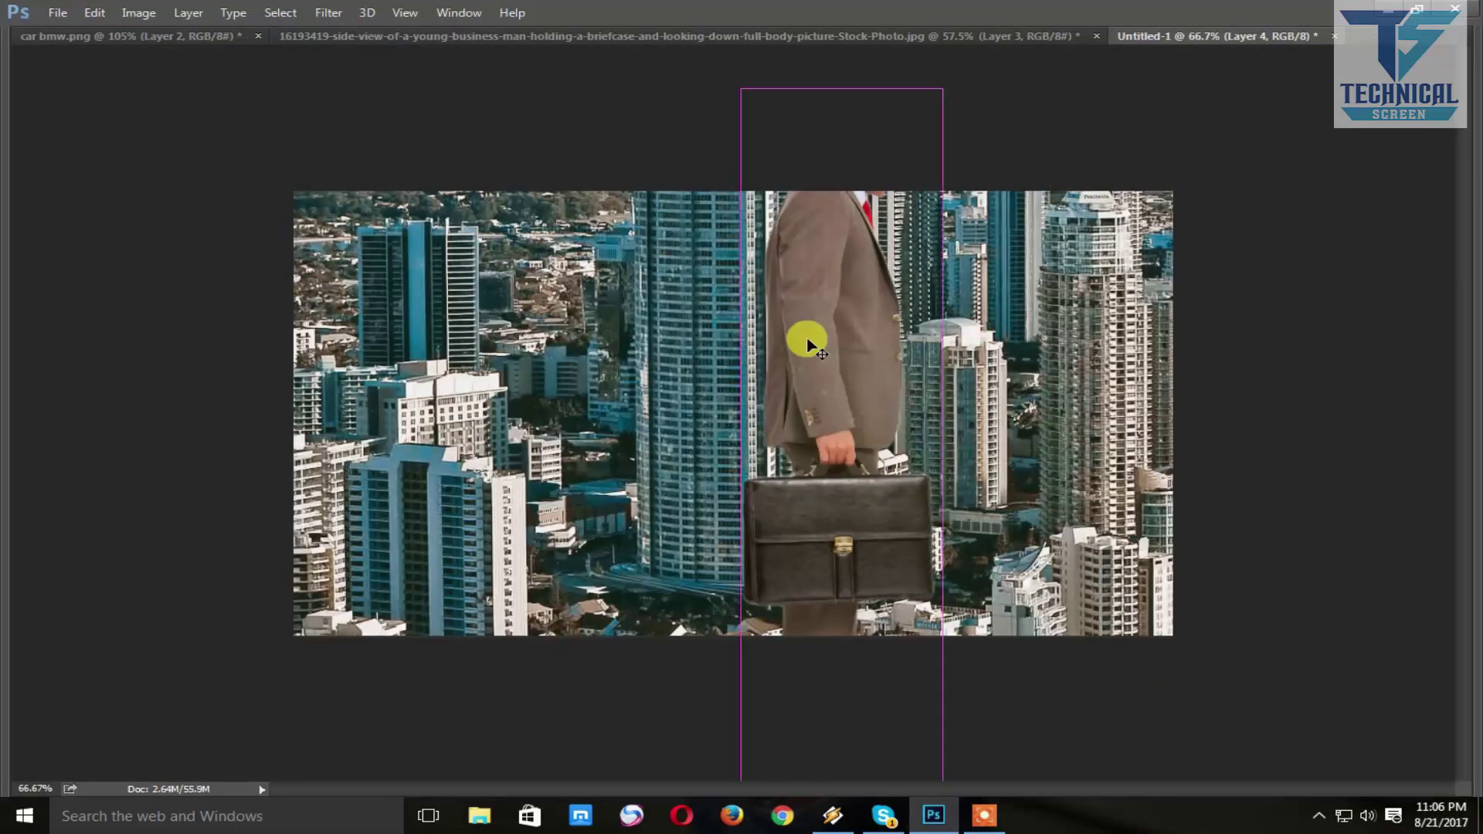
key("ctrl+plus")
key("ctrl+minus")
key("ctrl+minus")
key("ctrl+minus")
- Free Transform the city layer, shrinking it toward canvas size and positioning it over the canvas
key("ctrl+e")
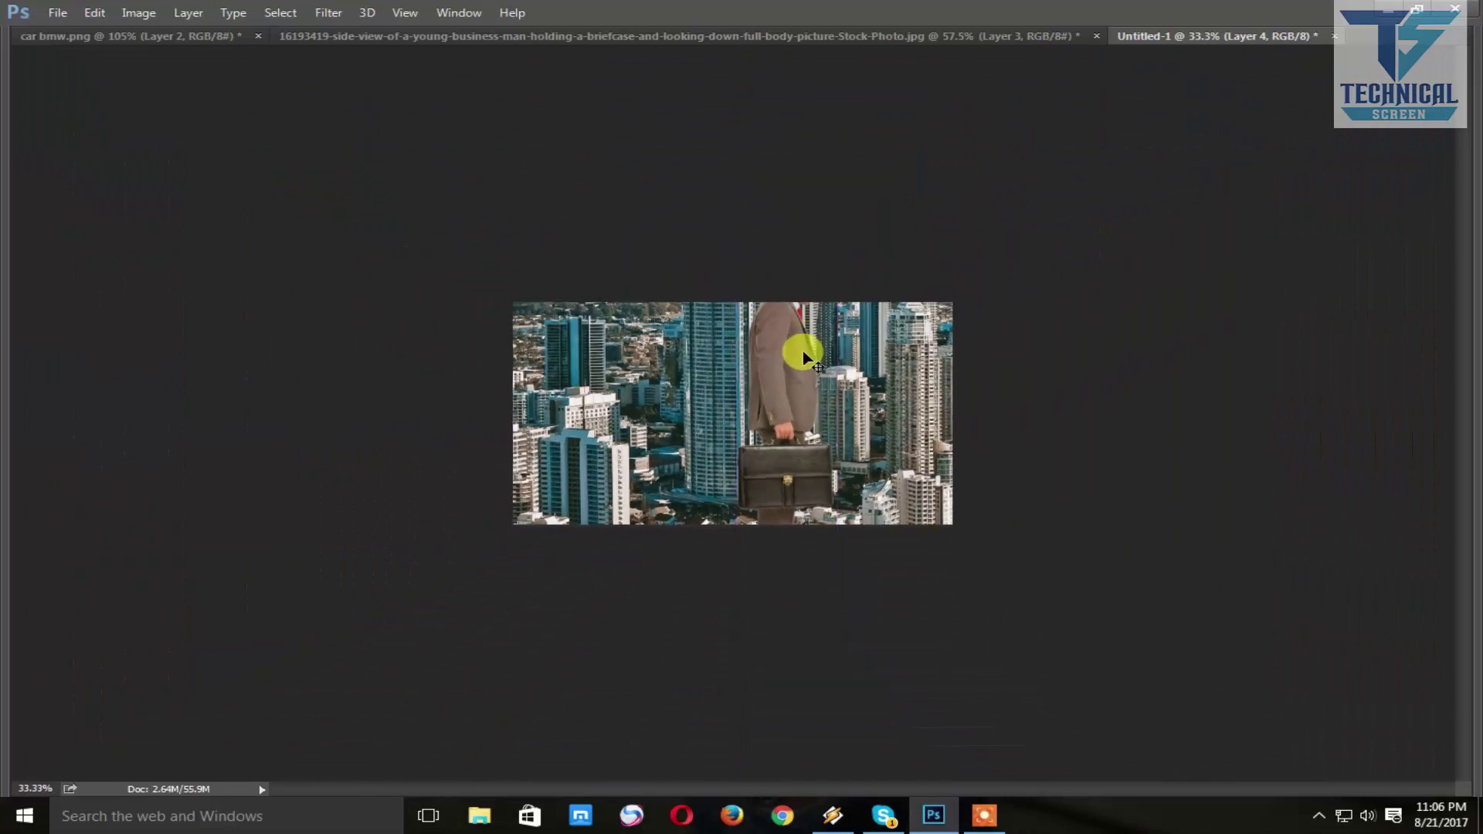
key("ctrl+t")
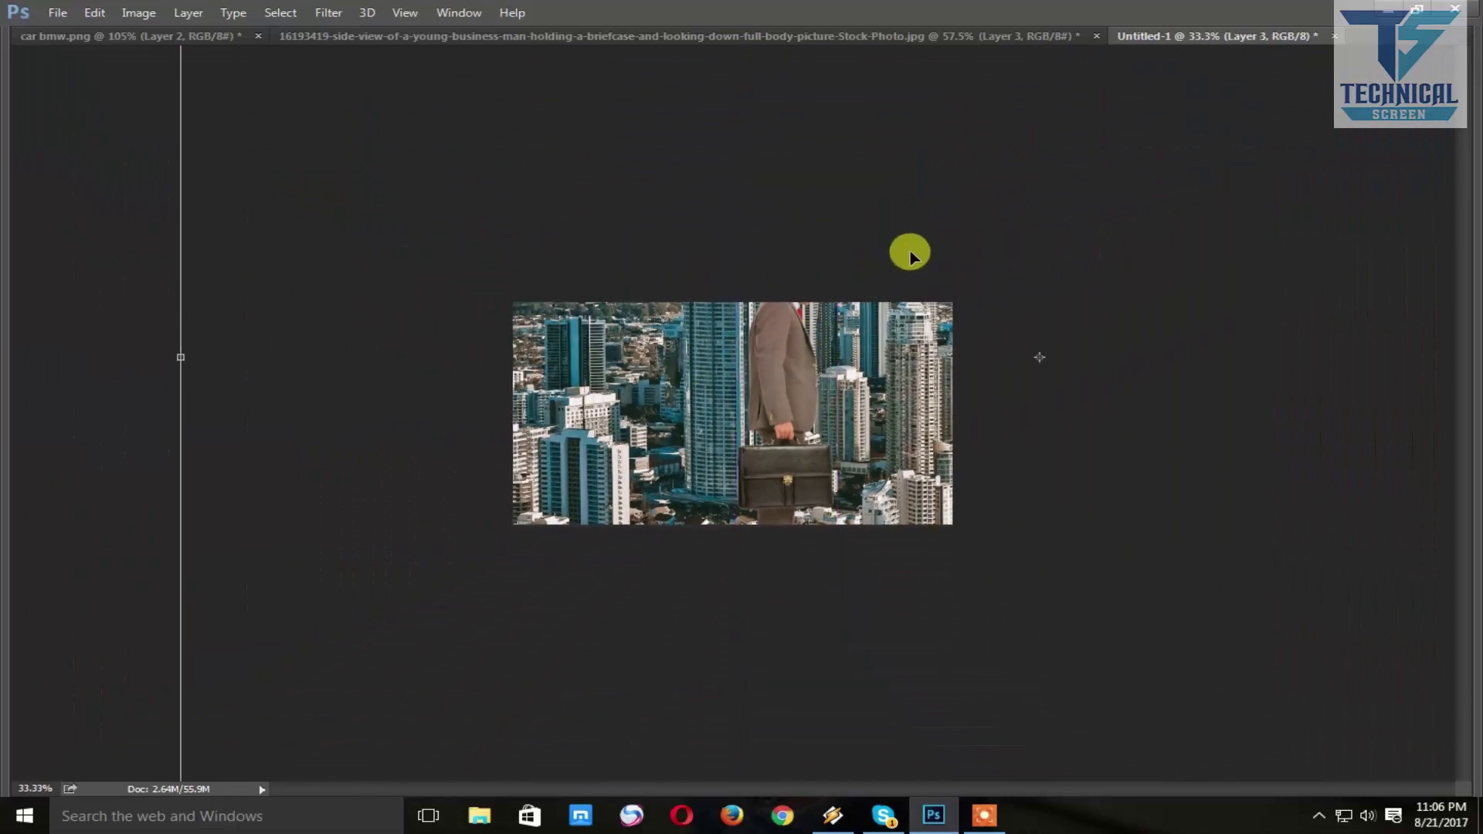
key("ctrl+0")
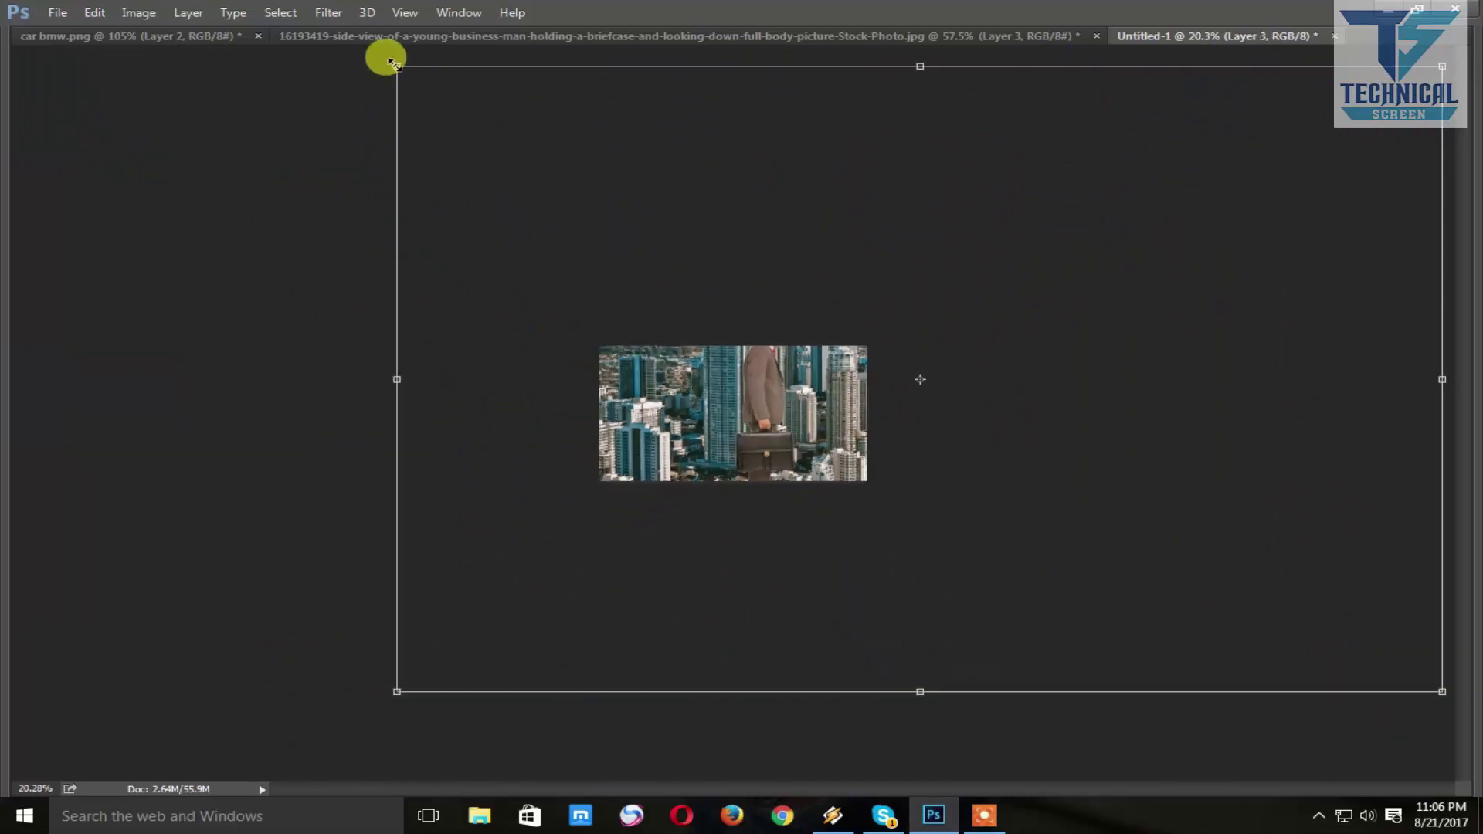
left_click_drag(393, 64, 731, 265)
mouse_move(894, 420)
left_mouse_down()
mouse_move(832, 437)
mouse_move(812, 374)
left_mouse_up()
key("ctrl+plus")
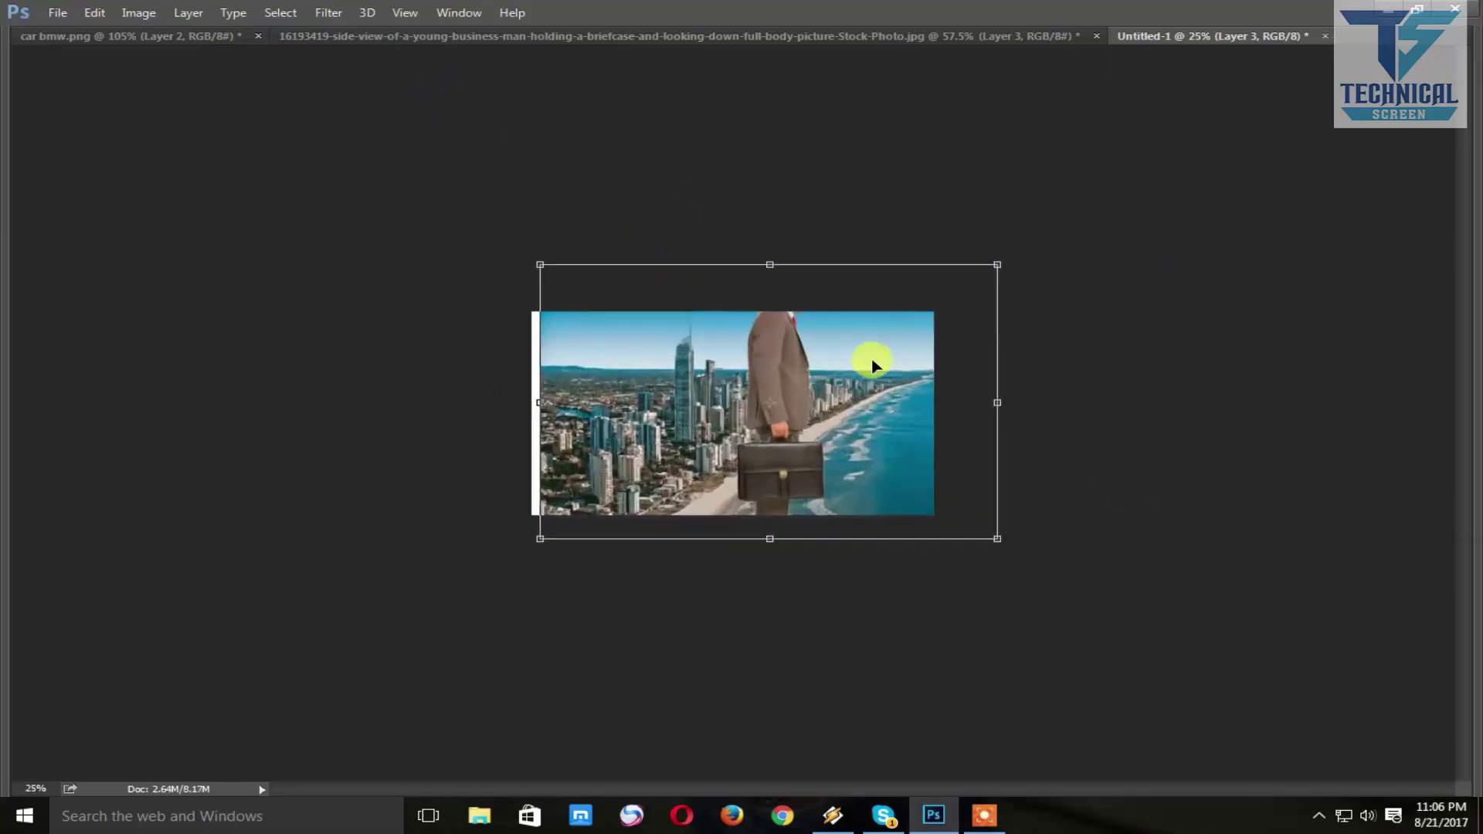
key("ctrl+plus")
- Resize and shift the beach photo until it covers the whole canvas, then commit
left_click_drag(1166, 177, 1076, 248)
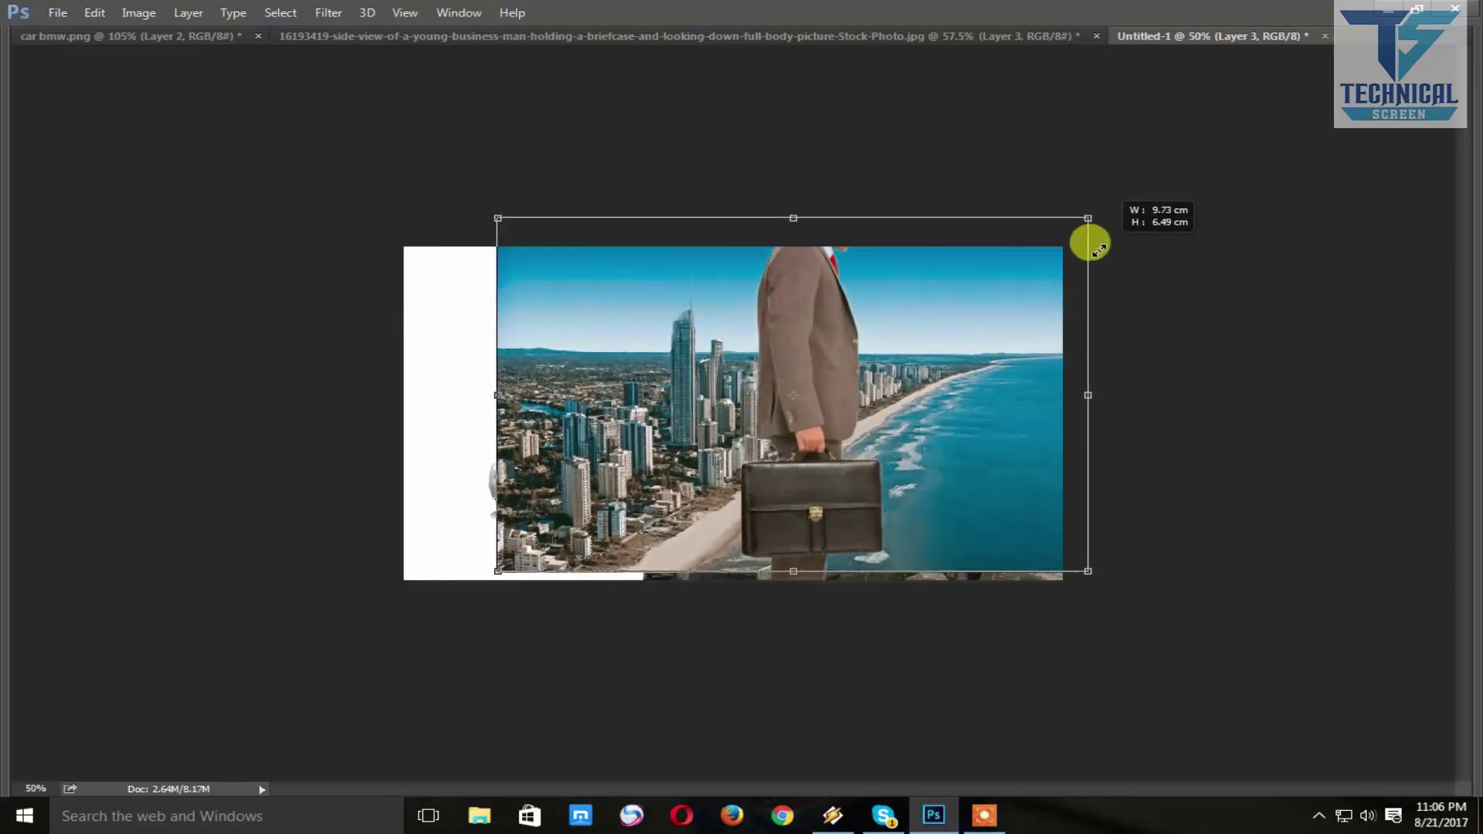
left_click_drag(878, 374, 848, 394)
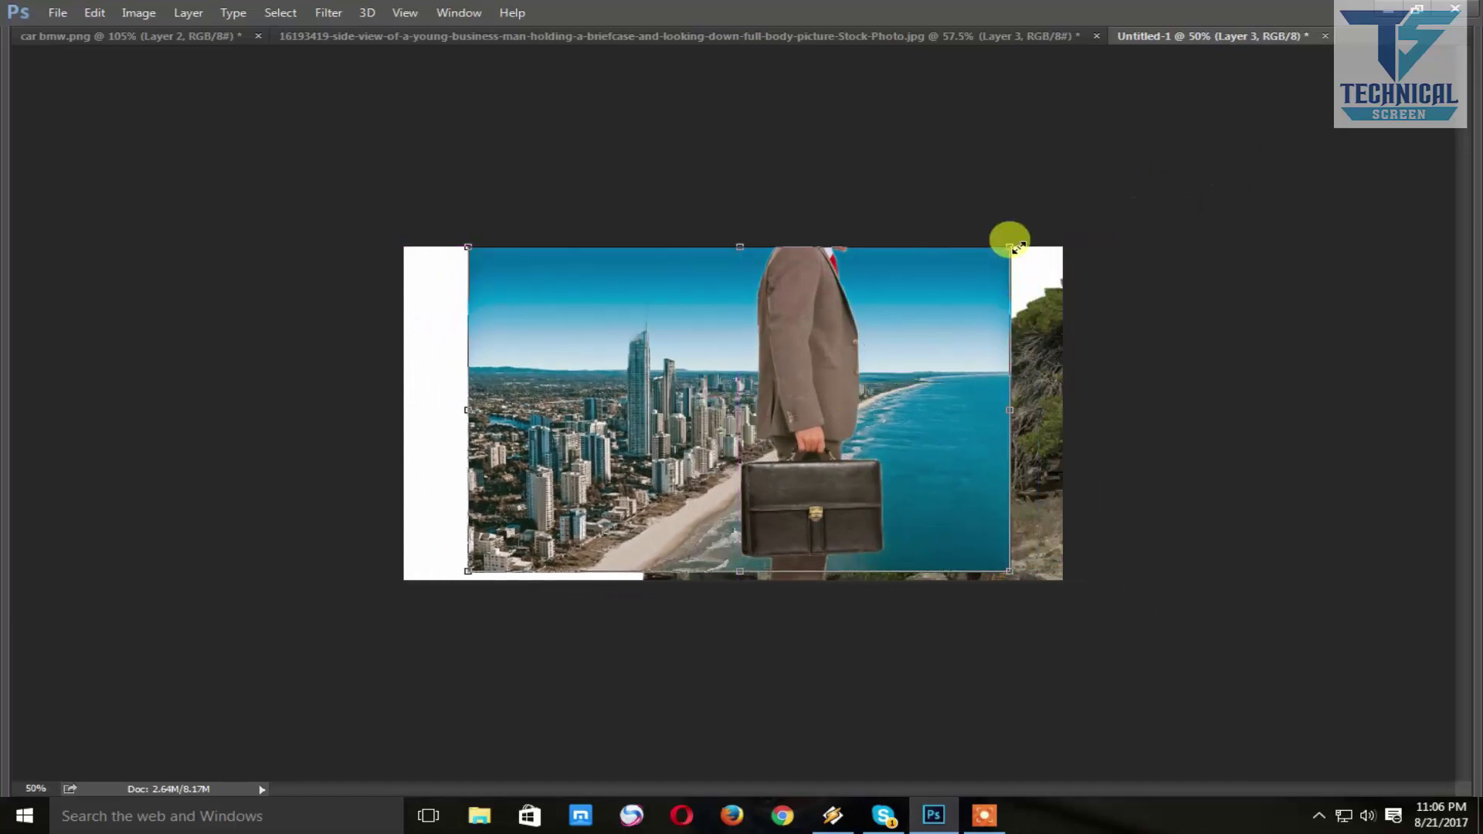
left_click_drag(1010, 246, 1070, 213)
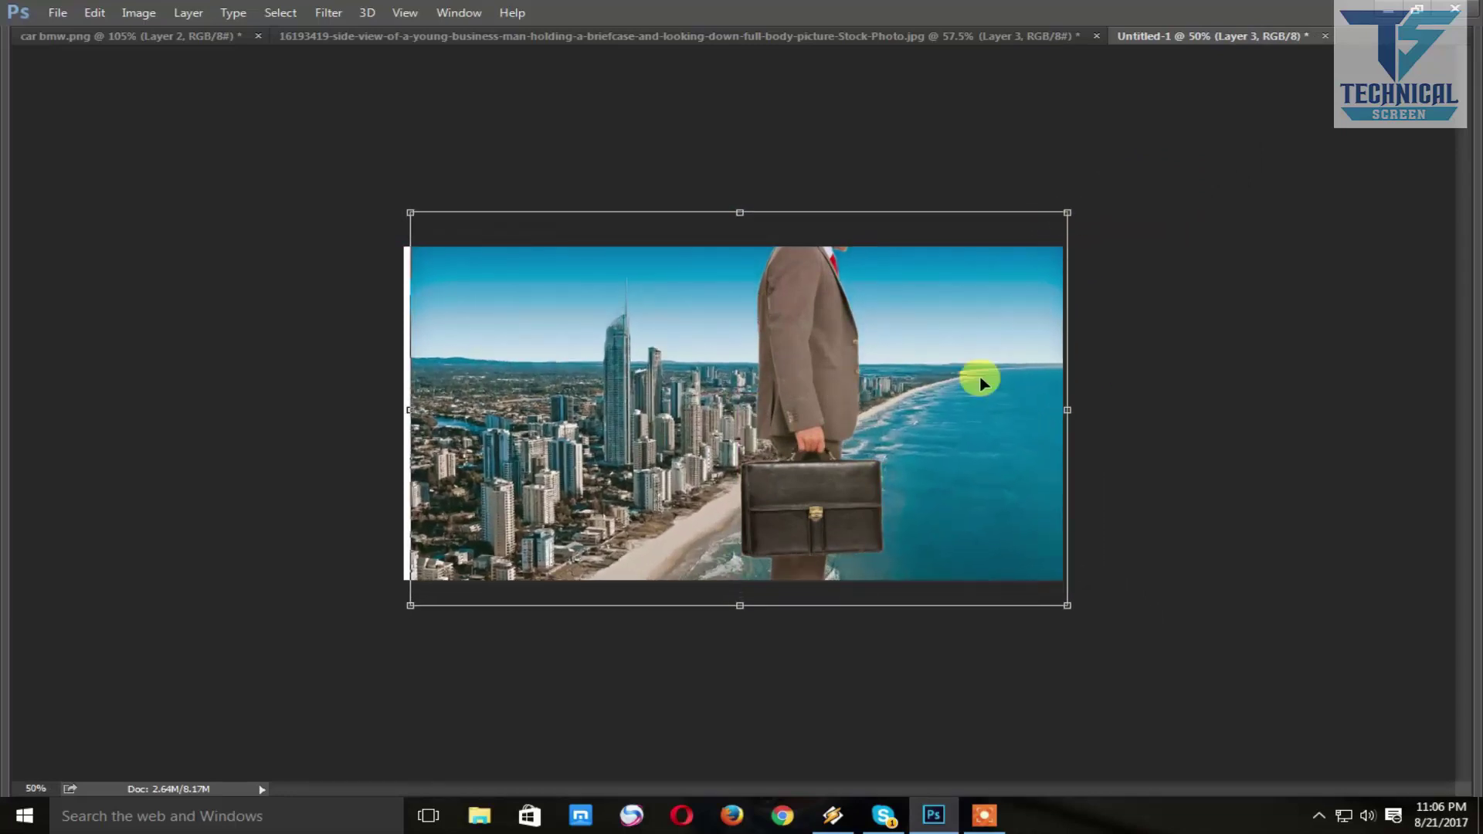
mouse_move(981, 377)
left_mouse_down()
mouse_move(944, 363)
mouse_move(954, 392)
left_mouse_up()
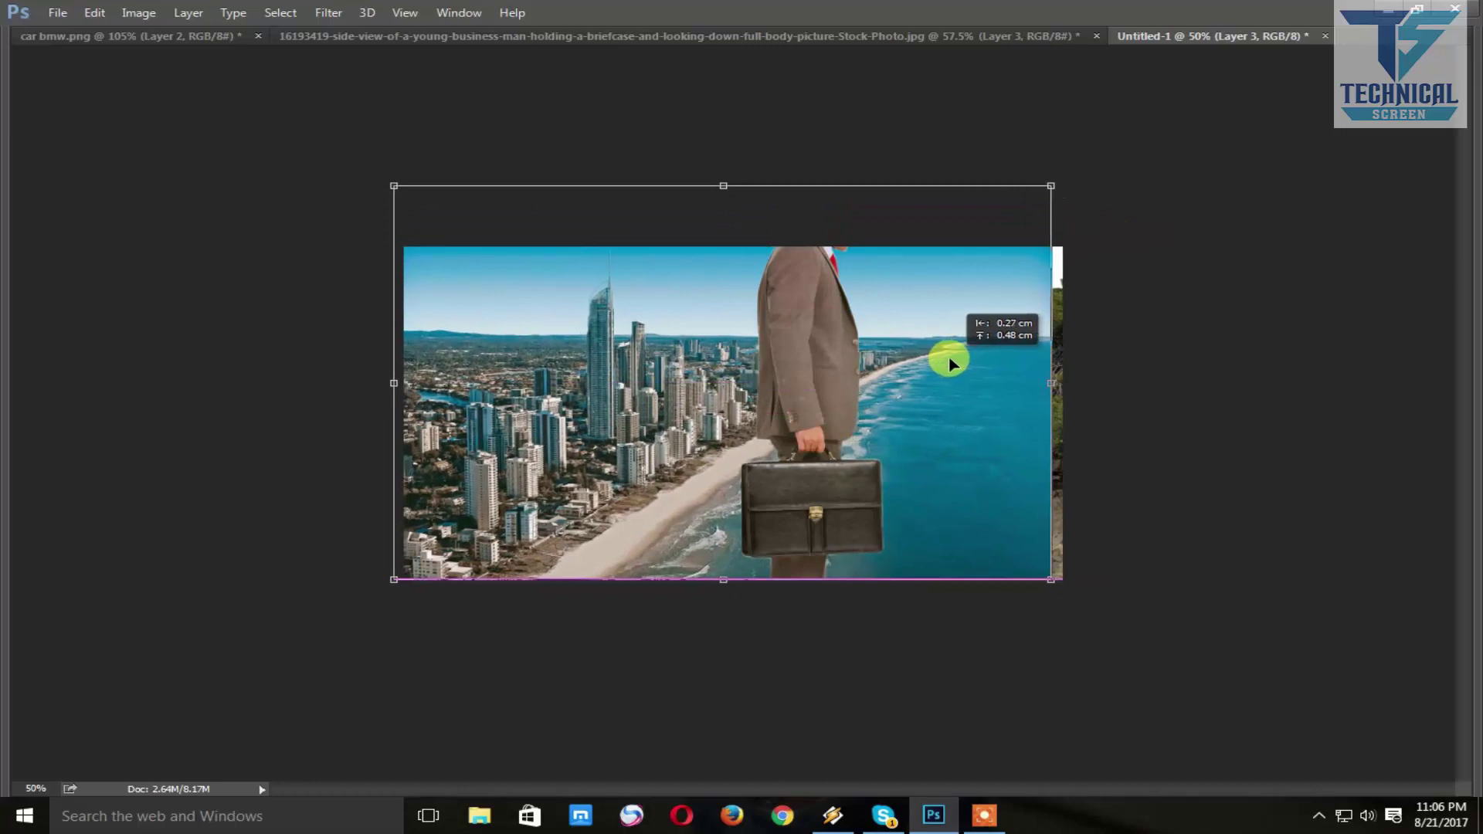
left_click_drag(1053, 579, 1061, 585)
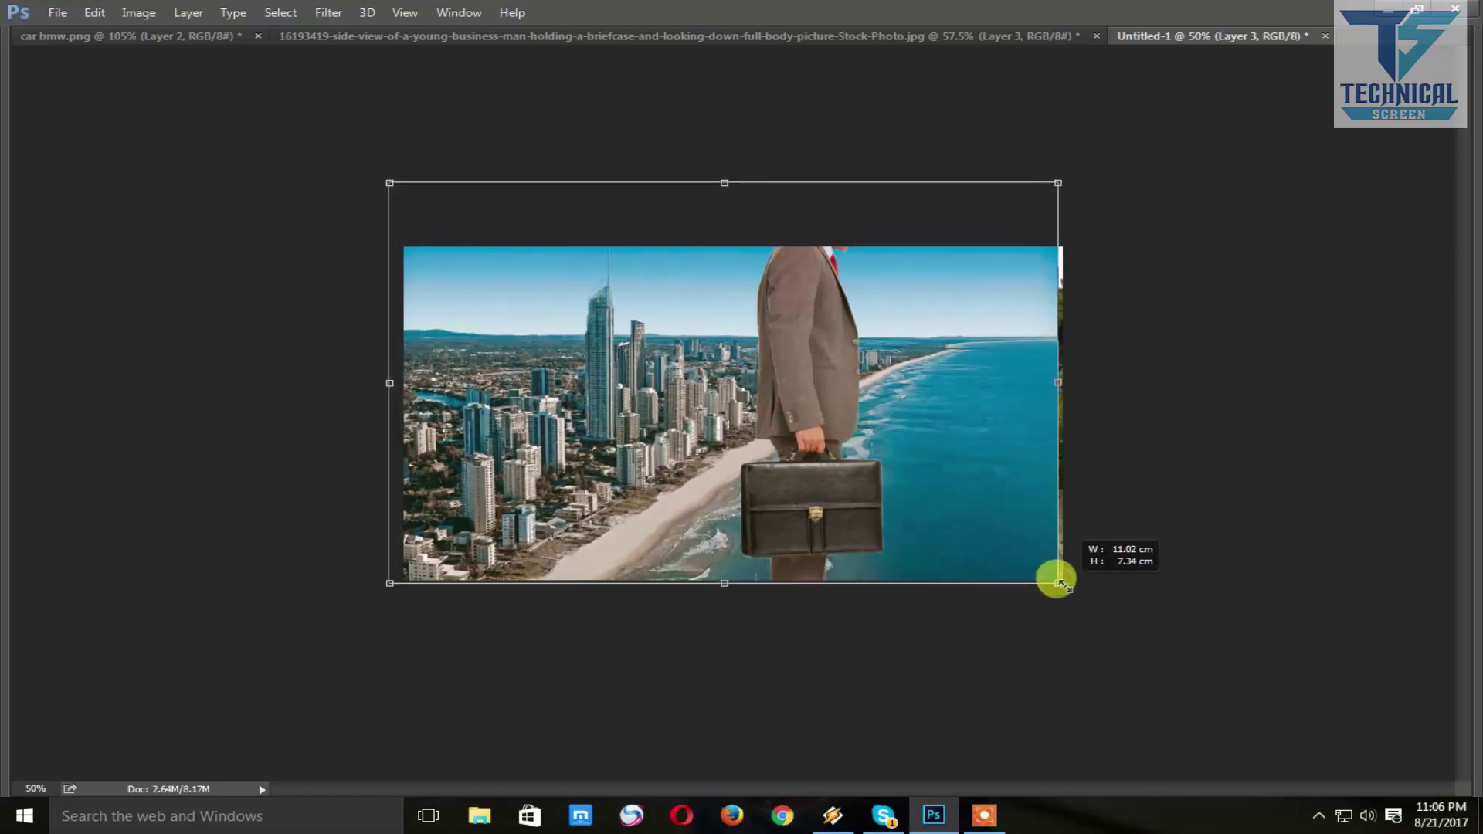
left_click_drag(953, 519, 966, 524)
key("Return")
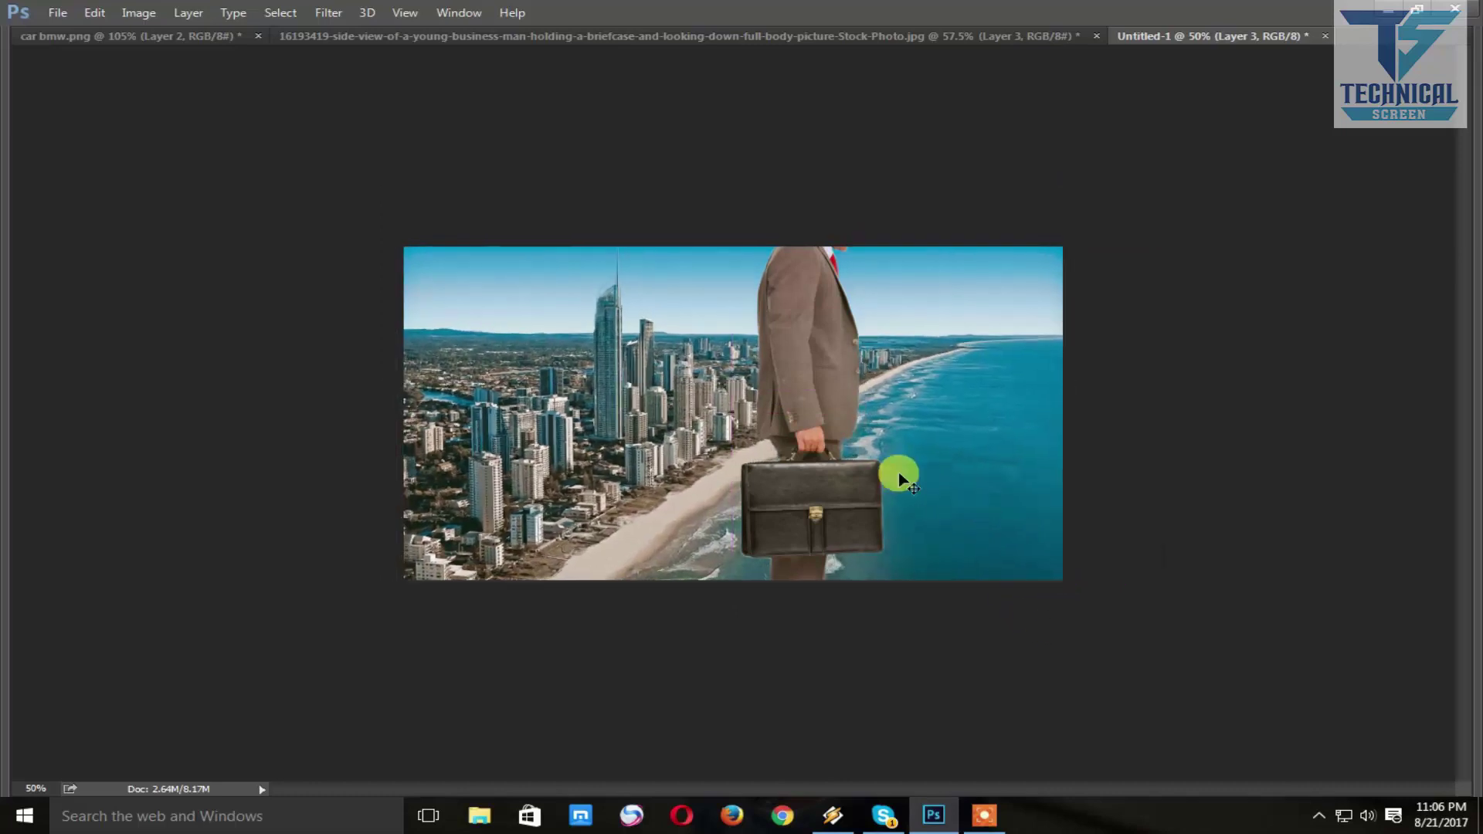
left_click(817, 384)
- Flip the businessman horizontally with Free Transform
key("ctrl+t")
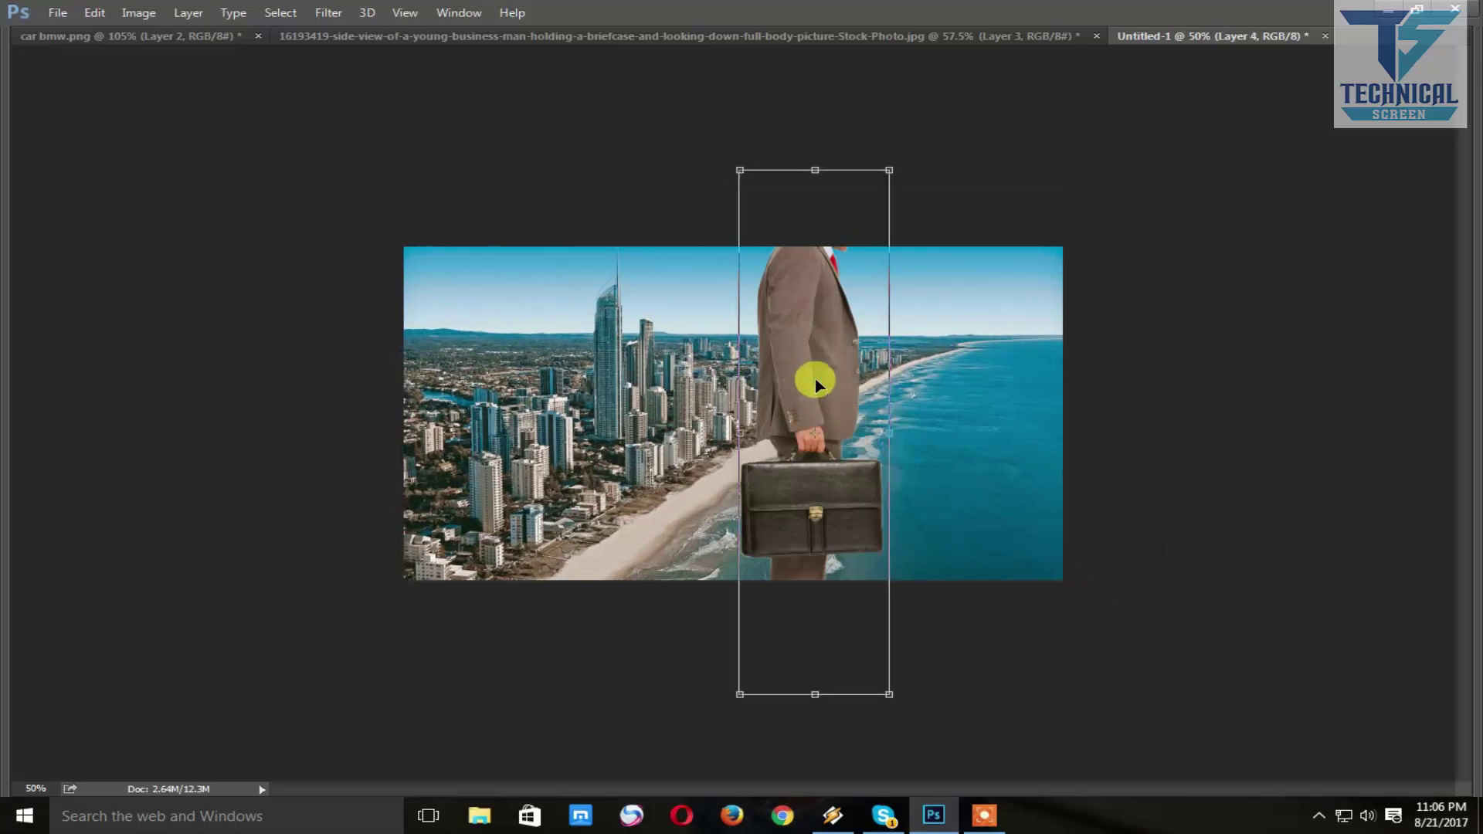
right_click(811, 375)
left_click(923, 659)
key("Return")
- Bring the car's Layer 1 to the top of the layer stack
key("Tab")
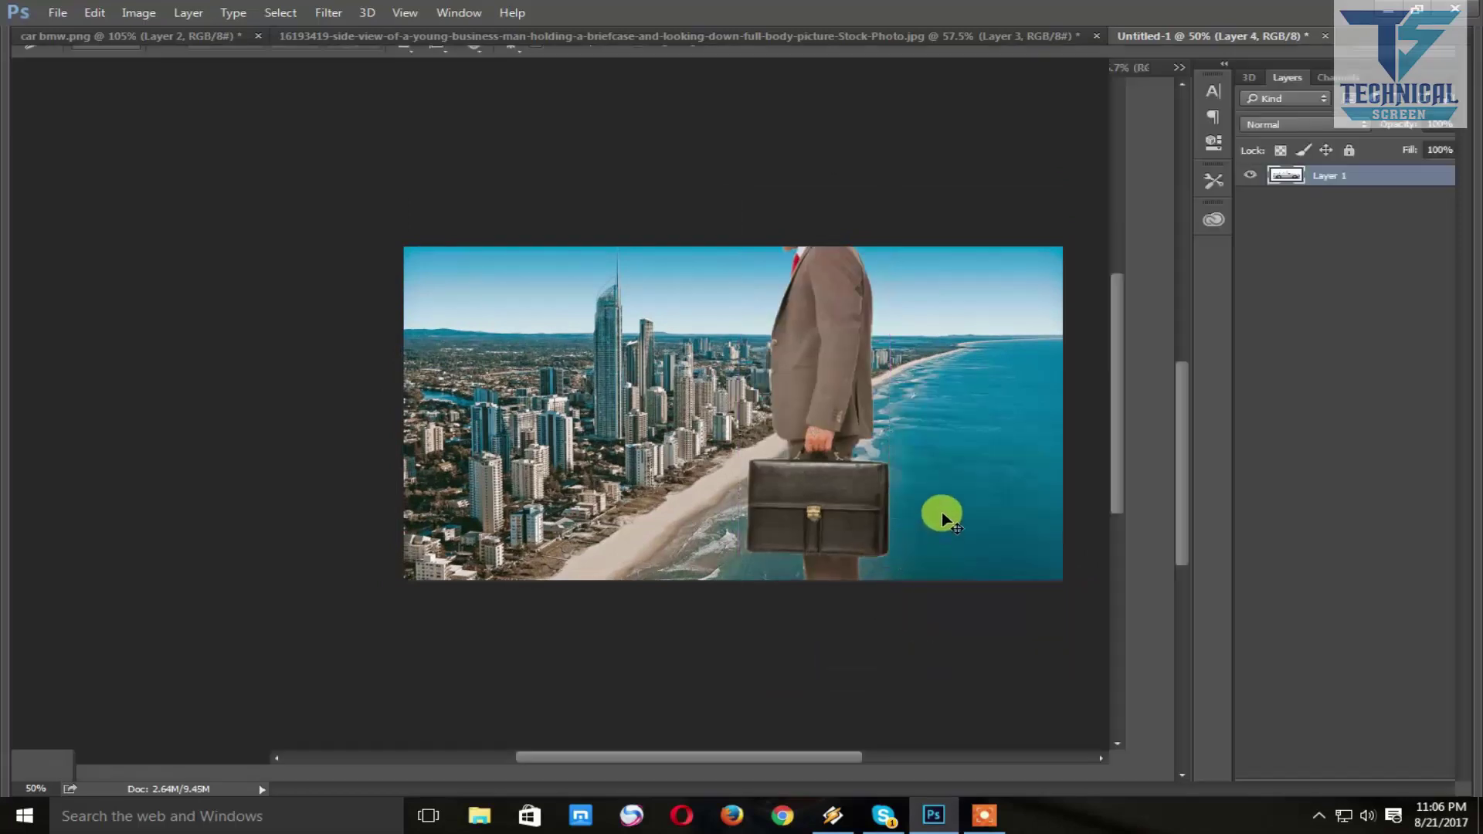
left_click(1314, 236)
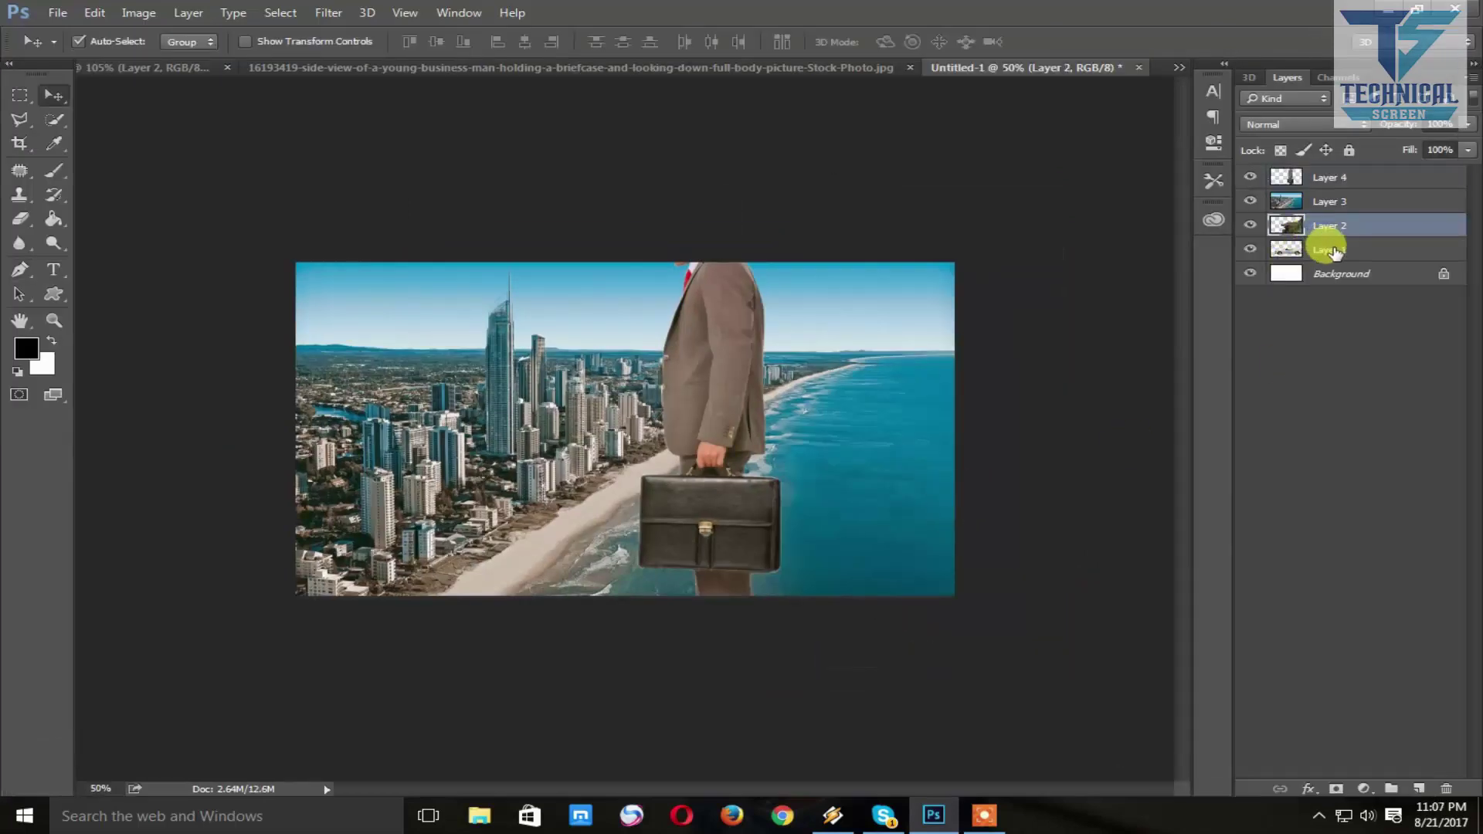
left_click(1335, 252)
key("ctrl+shift+bracketright")
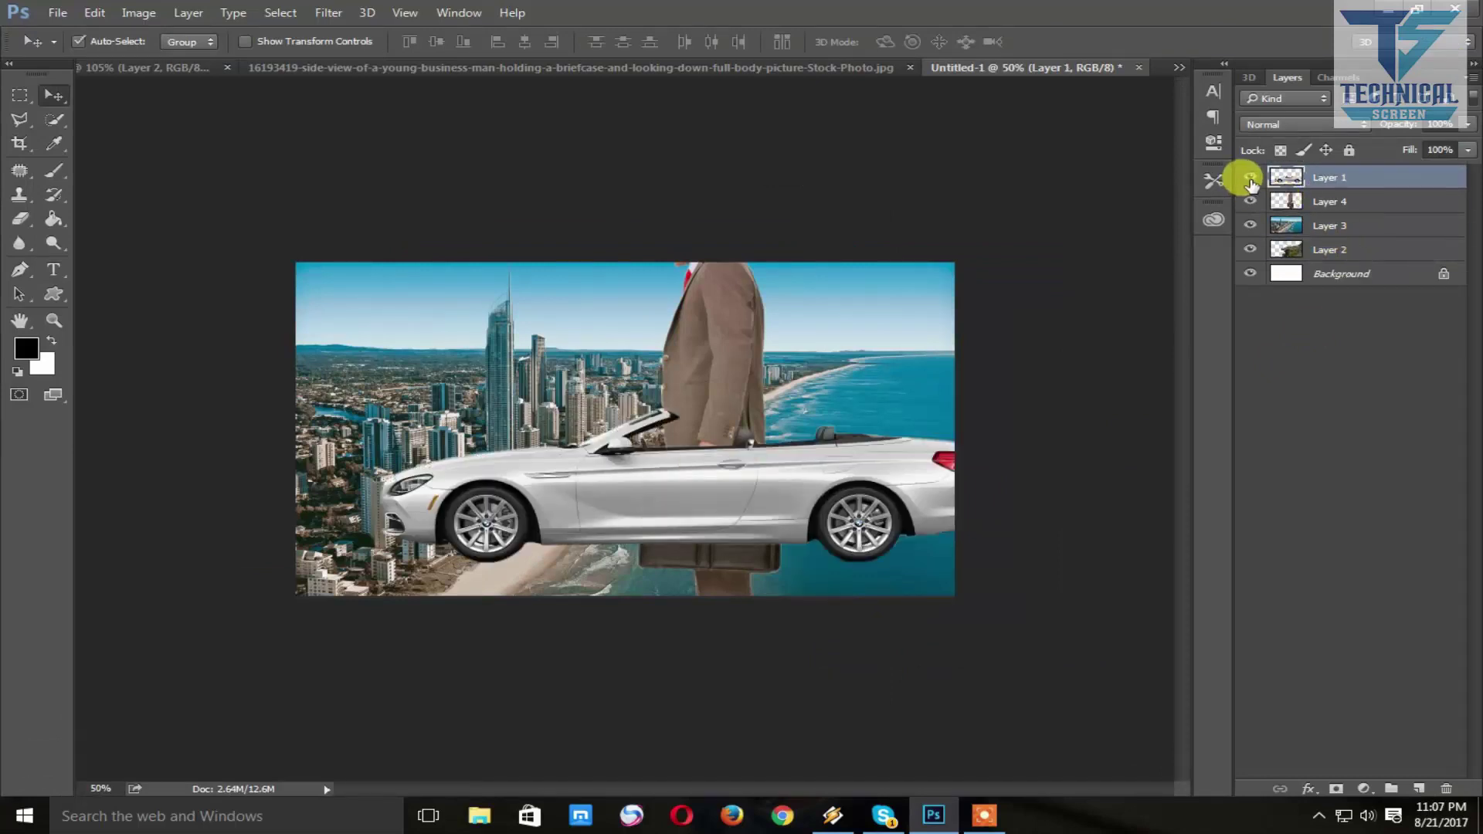
- Hide the car and businessman, and move the cliff Layer 2 above the beach Layer 3
left_click(1251, 179)
left_click(1251, 202)
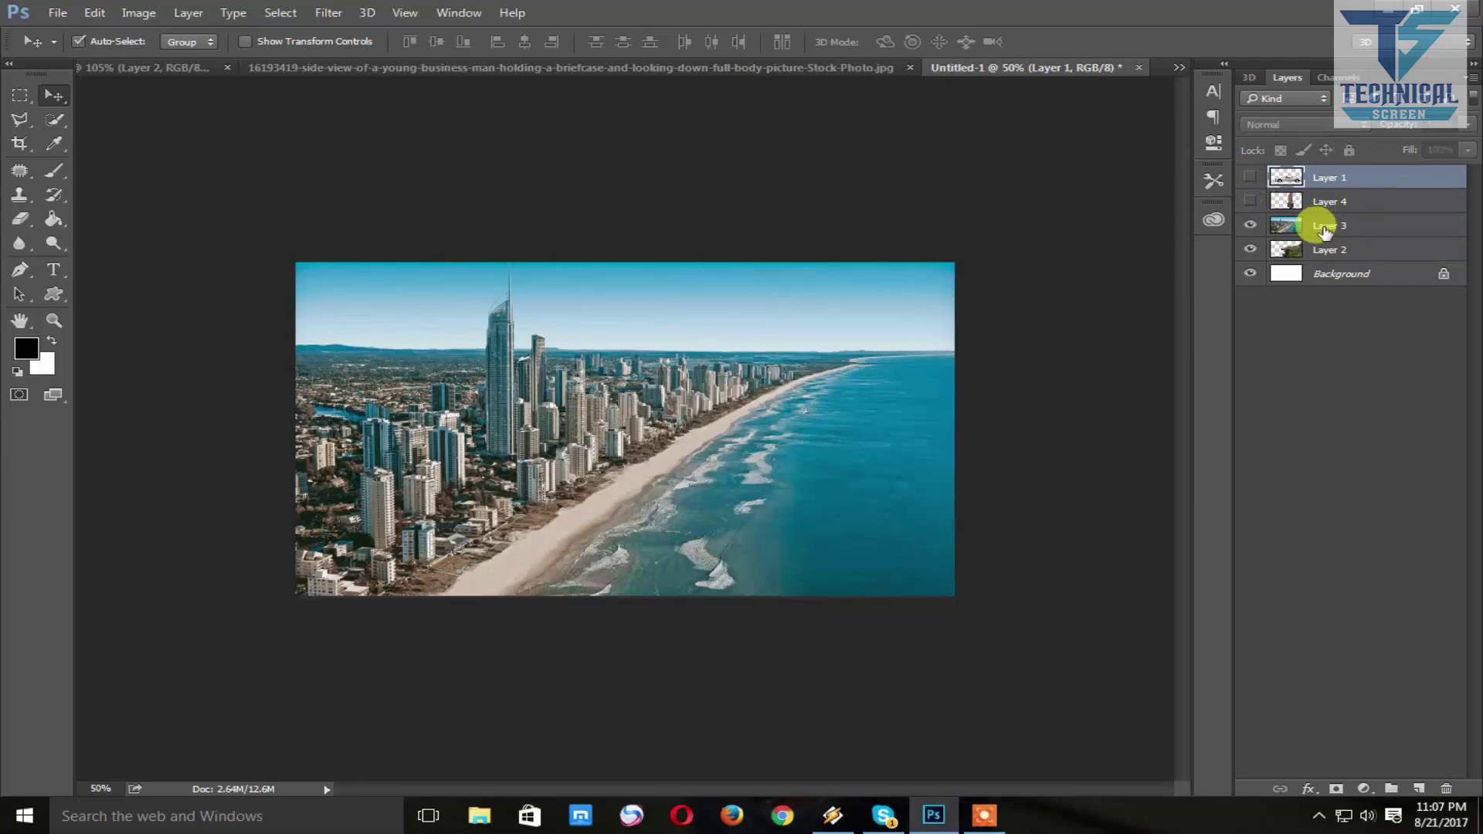
left_click(1326, 227)
left_click_drag(1326, 250, 1327, 226)
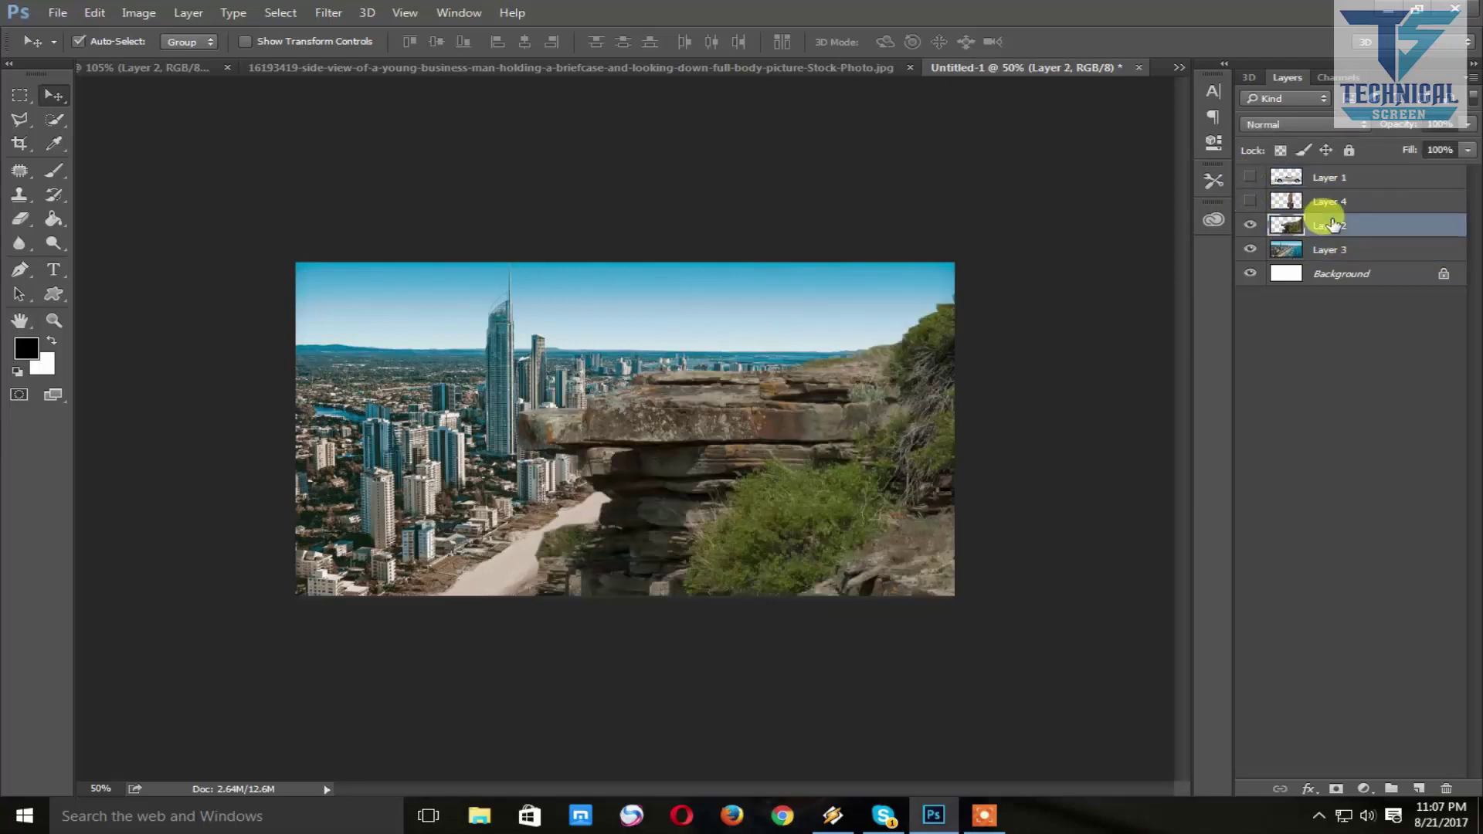
key("ctrl+t")
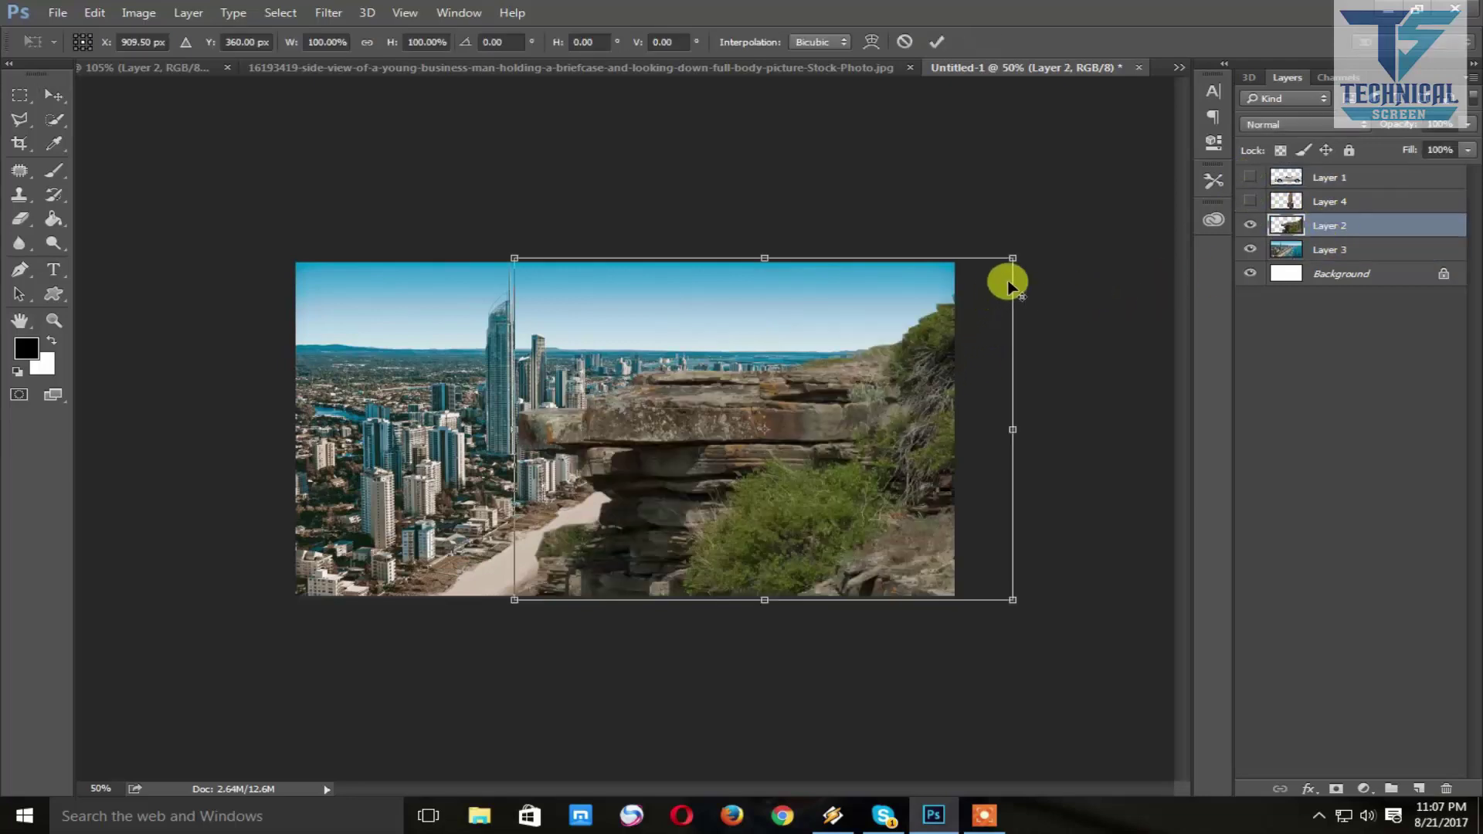
- Scale the cliff to about 69%, tuck it into the lower right, and narrow its left side
left_click_drag(1014, 258, 938, 312)
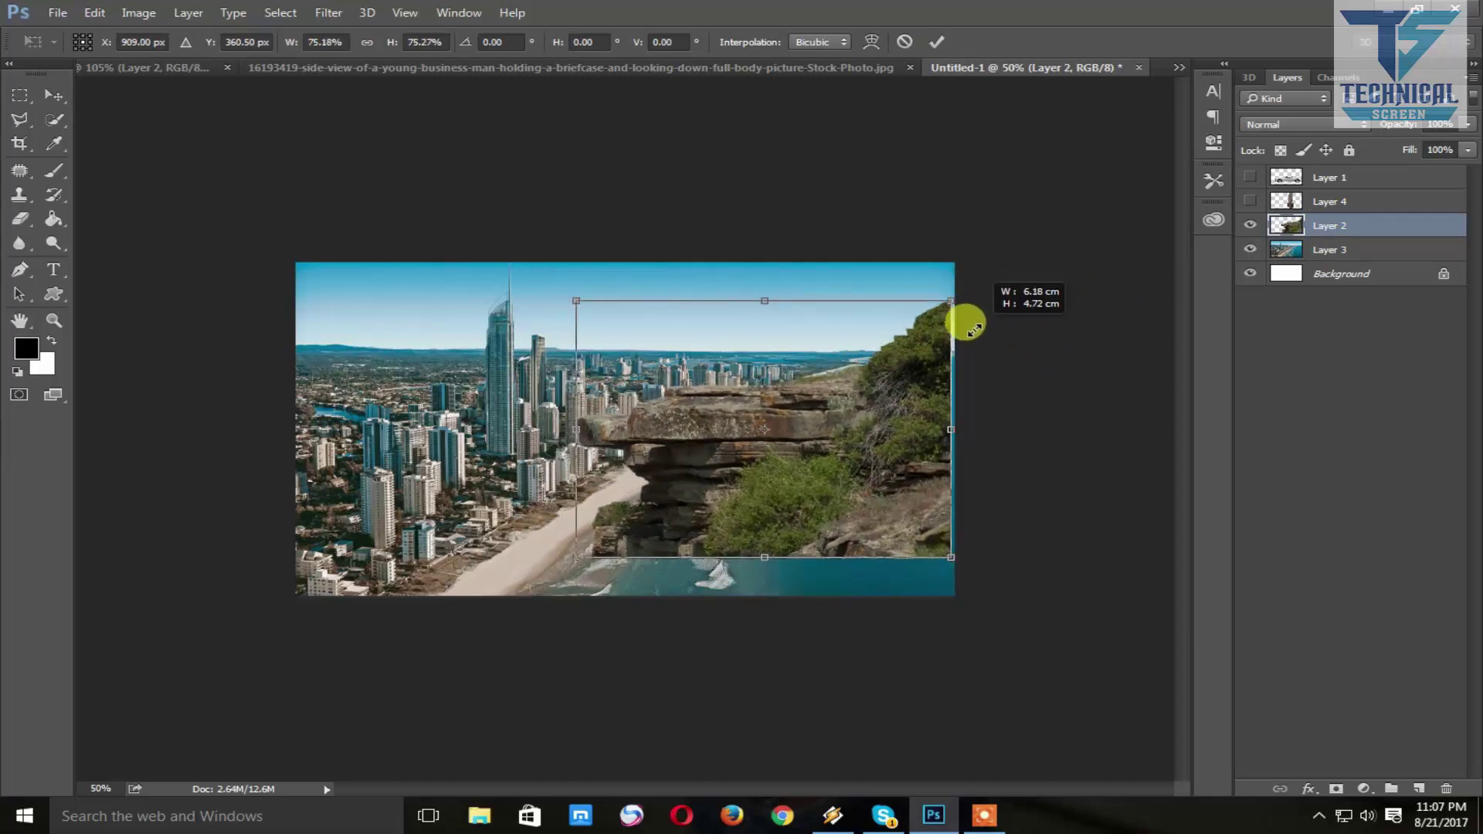
left_click_drag(865, 482, 912, 531)
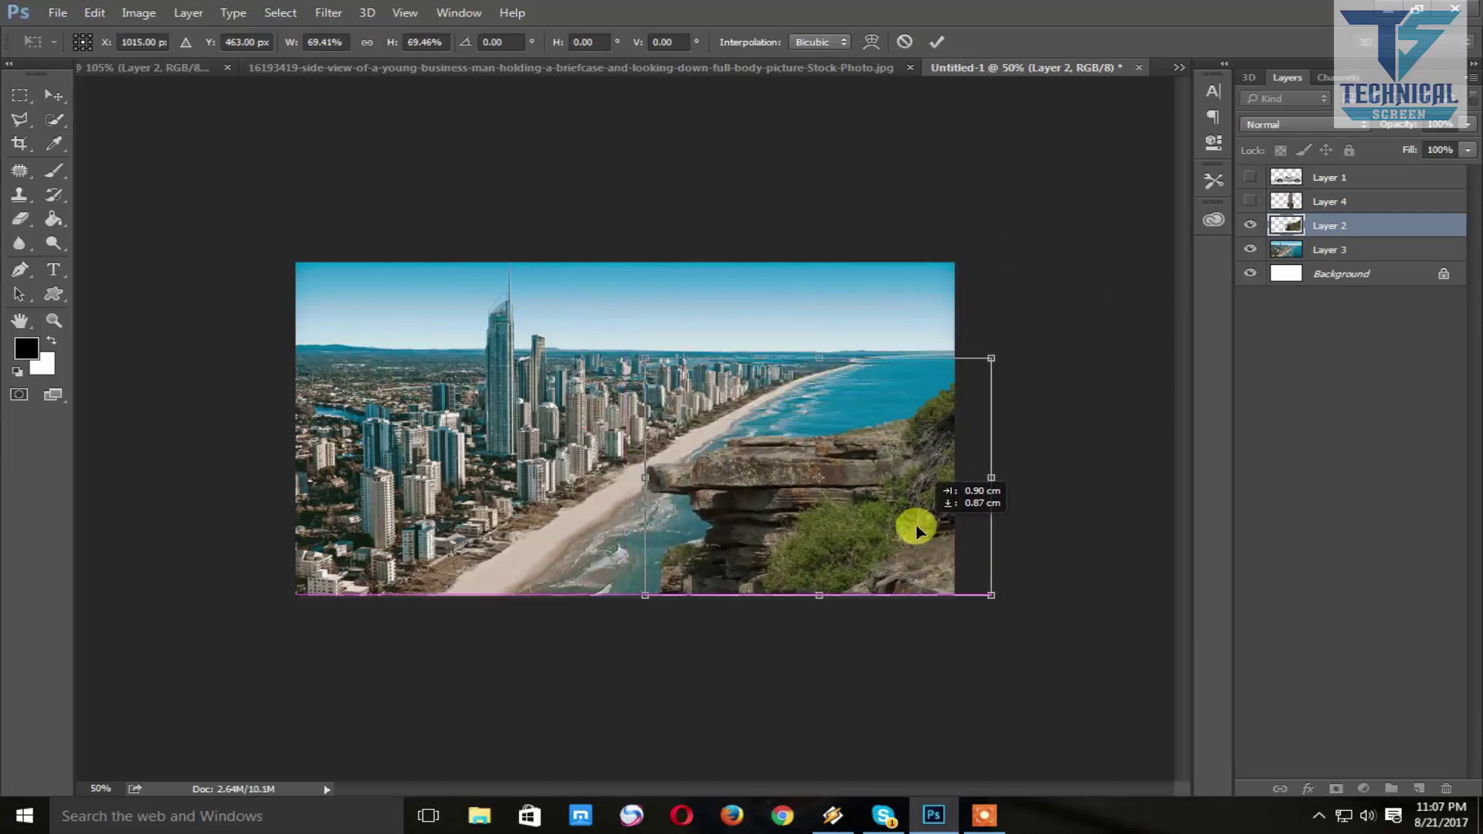
left_click_drag(941, 451, 920, 463)
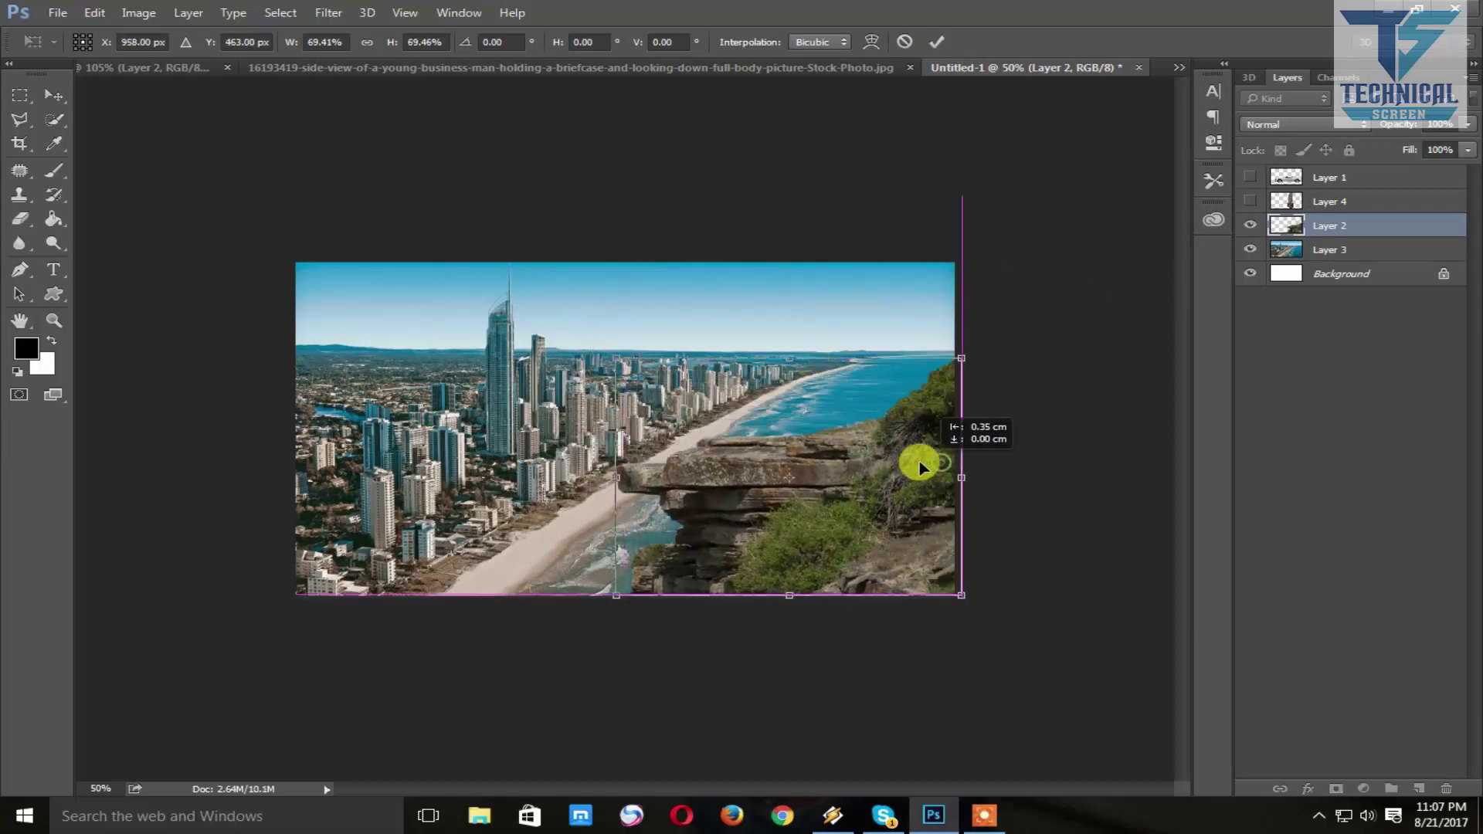
mouse_move(788, 357)
left_mouse_down()
mouse_move(800, 266)
mouse_move(805, 324)
left_mouse_up()
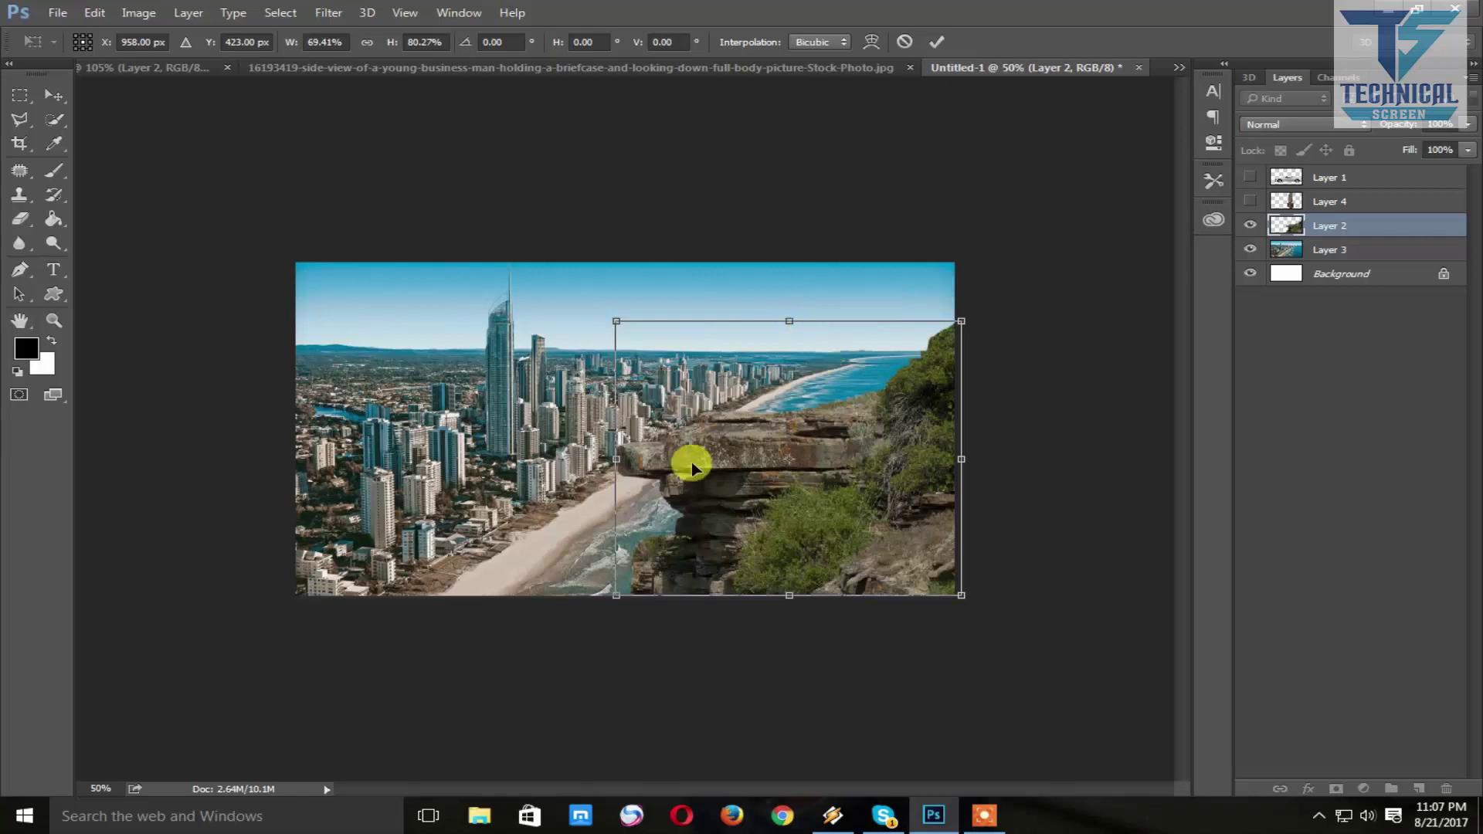
left_click_drag(616, 461, 674, 463)
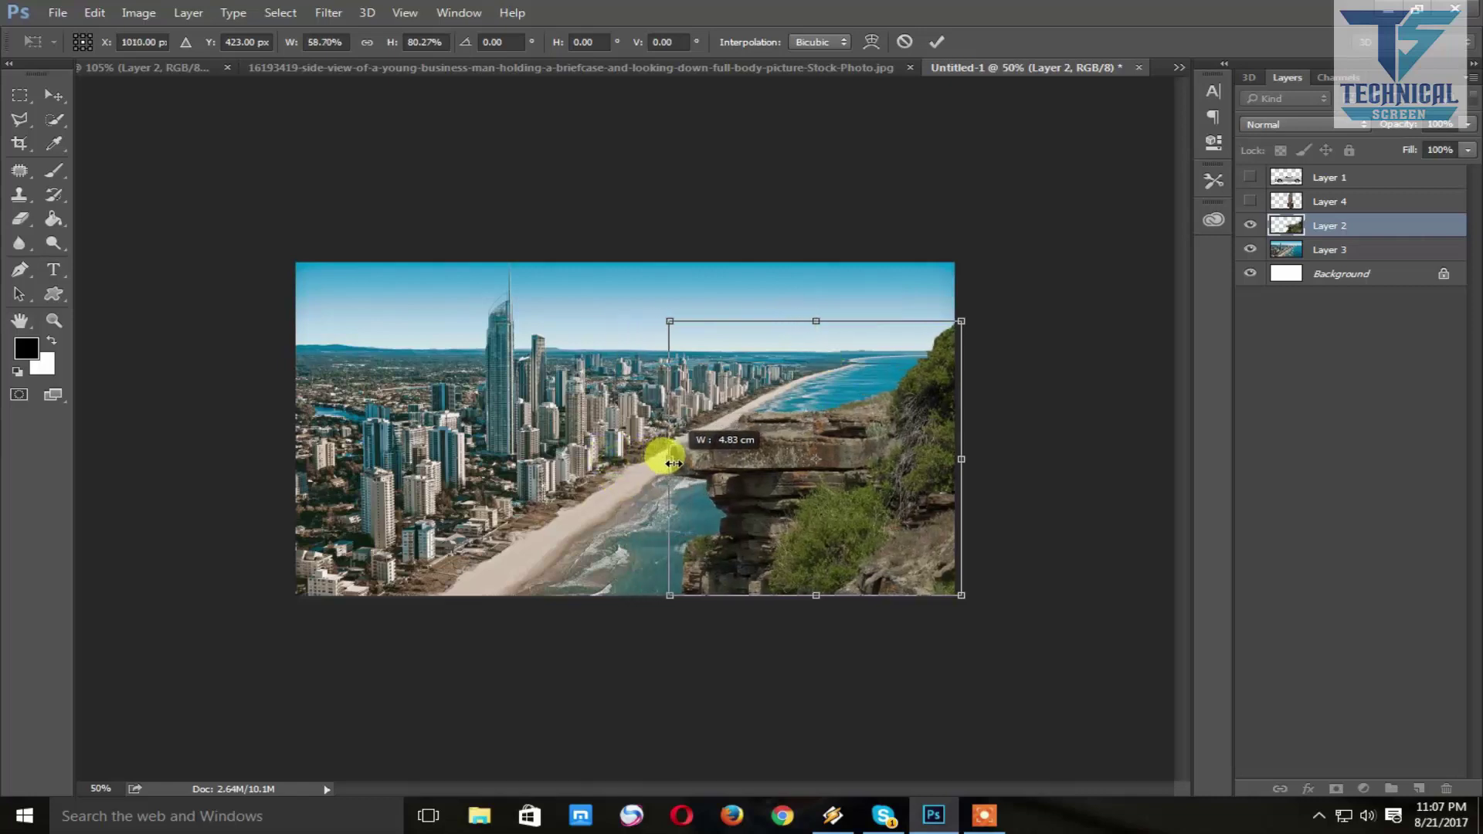
left_click_drag(676, 464, 678, 468)
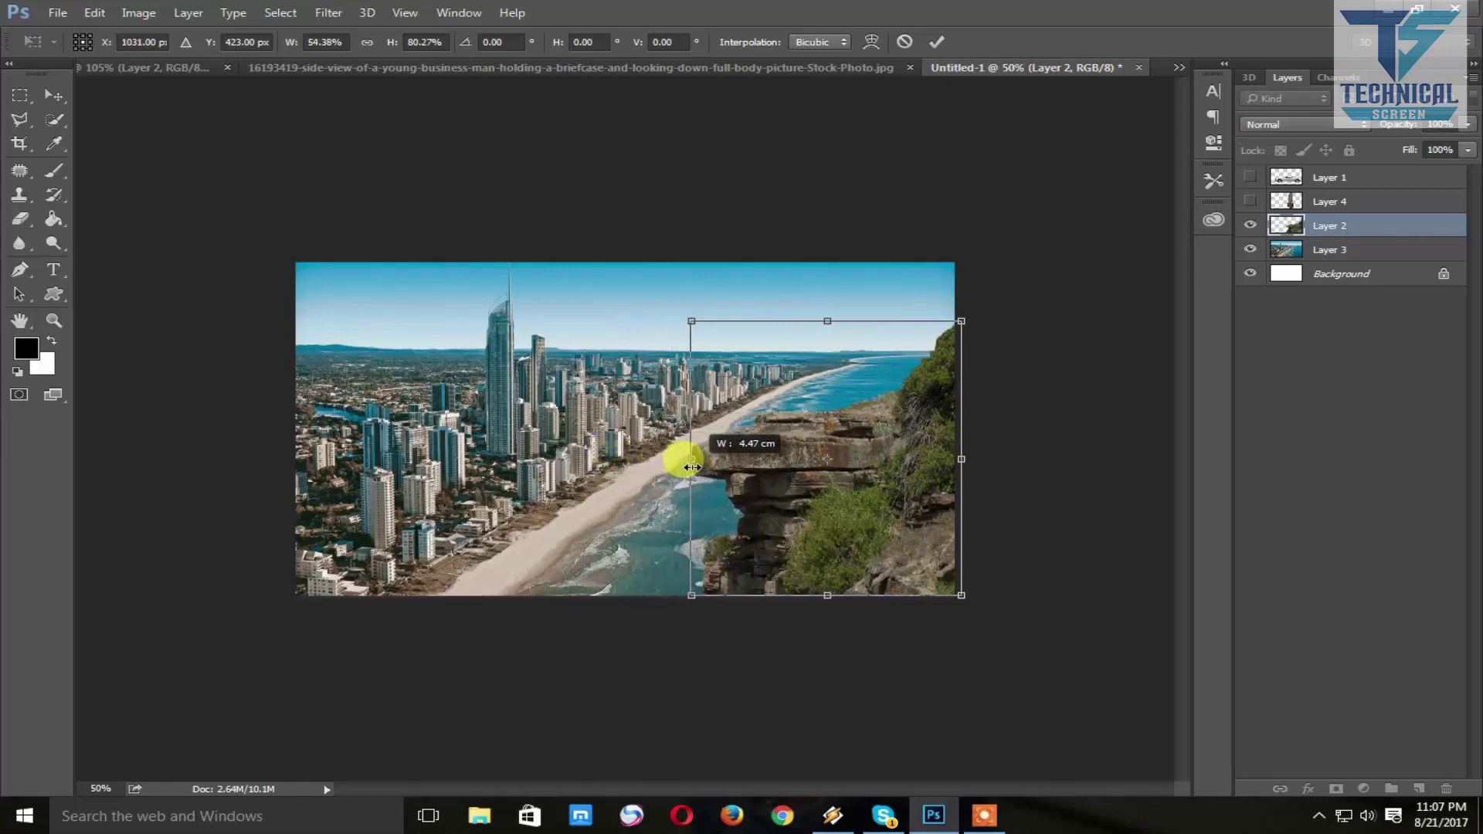
key("Return")
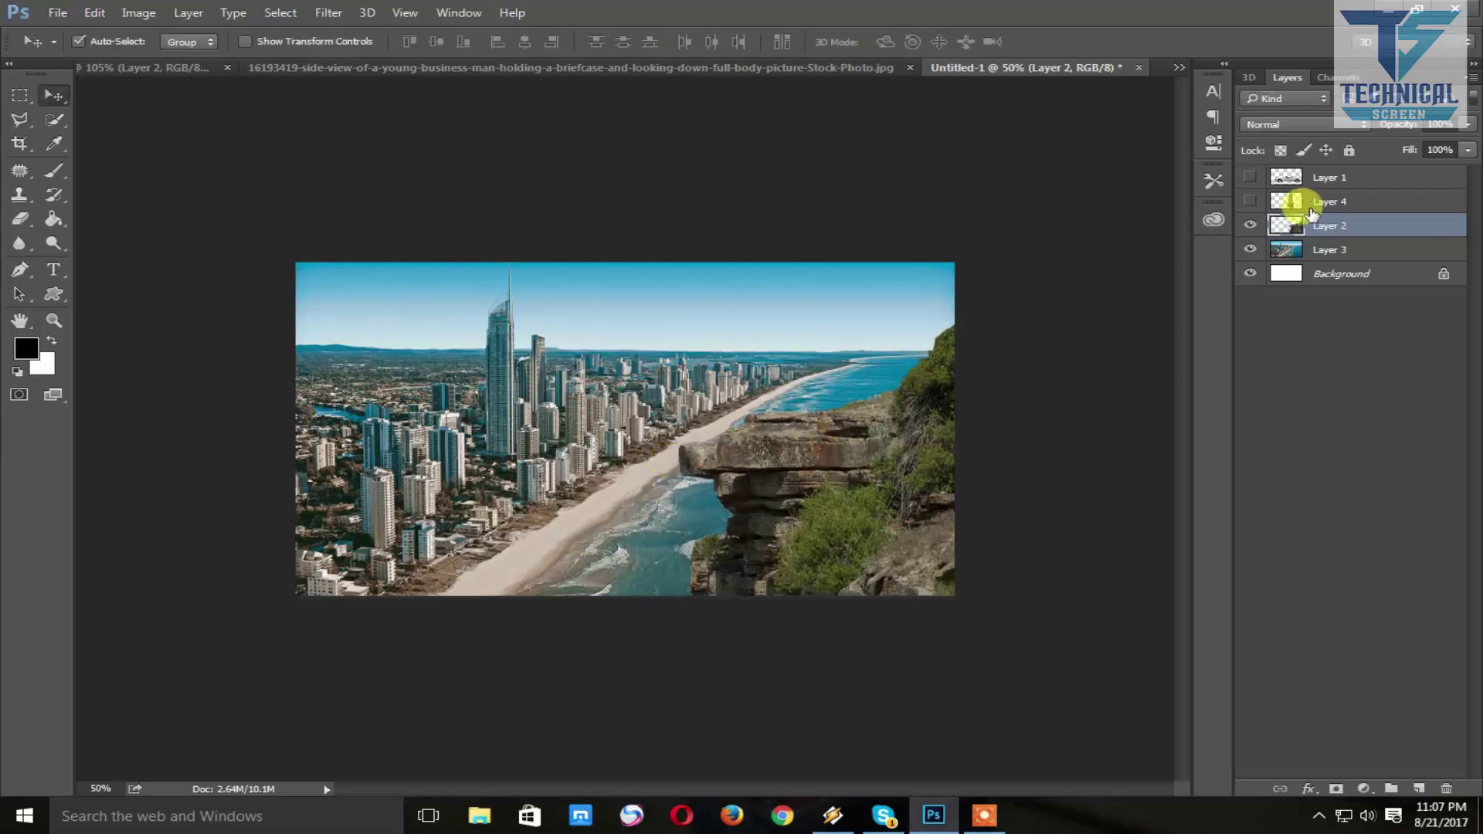
- Show the businessman, scale him to about 29%, and stand him on the cliff ledge
left_click(1250, 201)
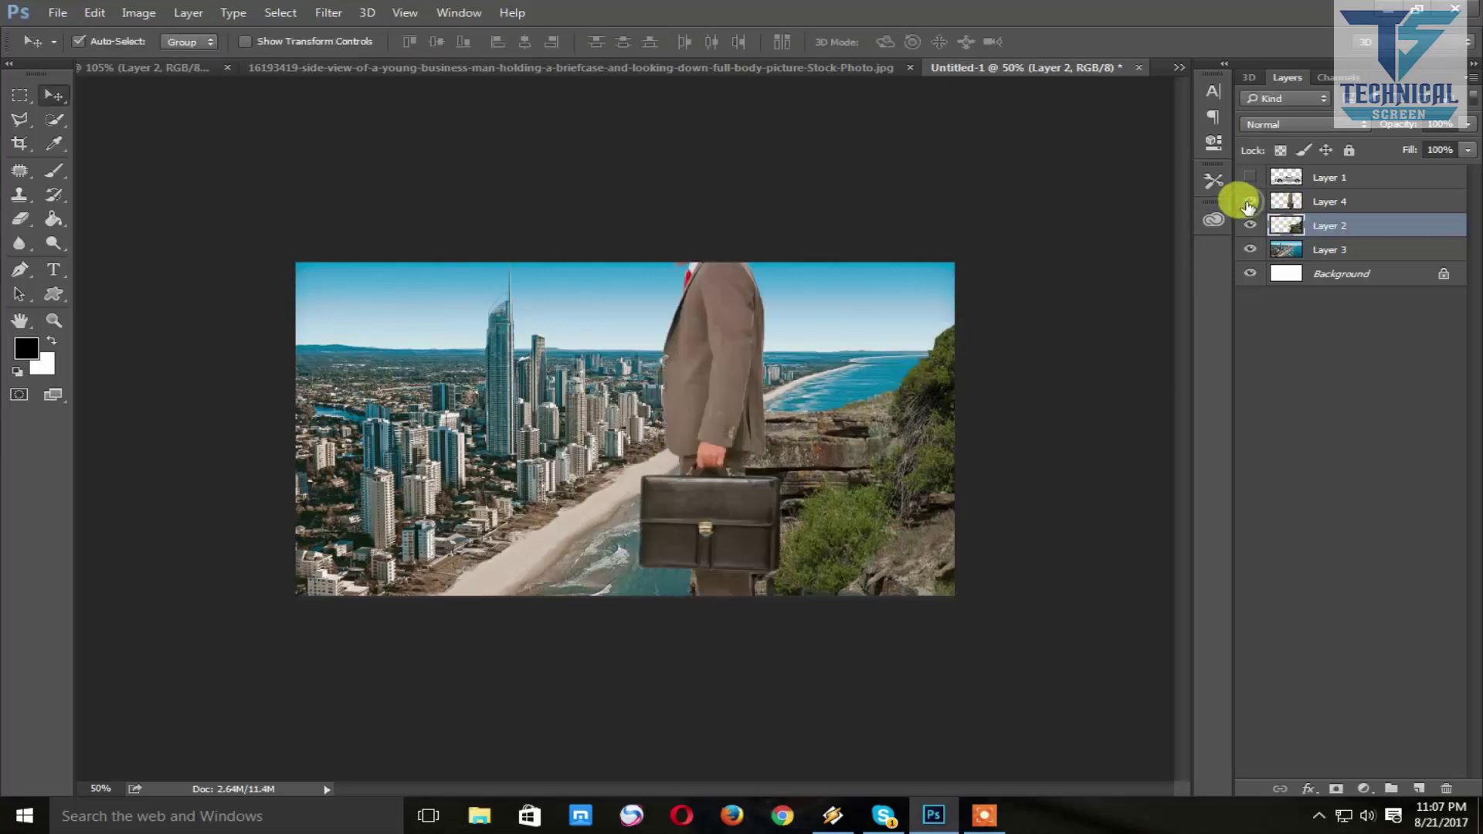
left_click(709, 355)
key("ctrl+t")
left_click_drag(781, 182, 730, 336)
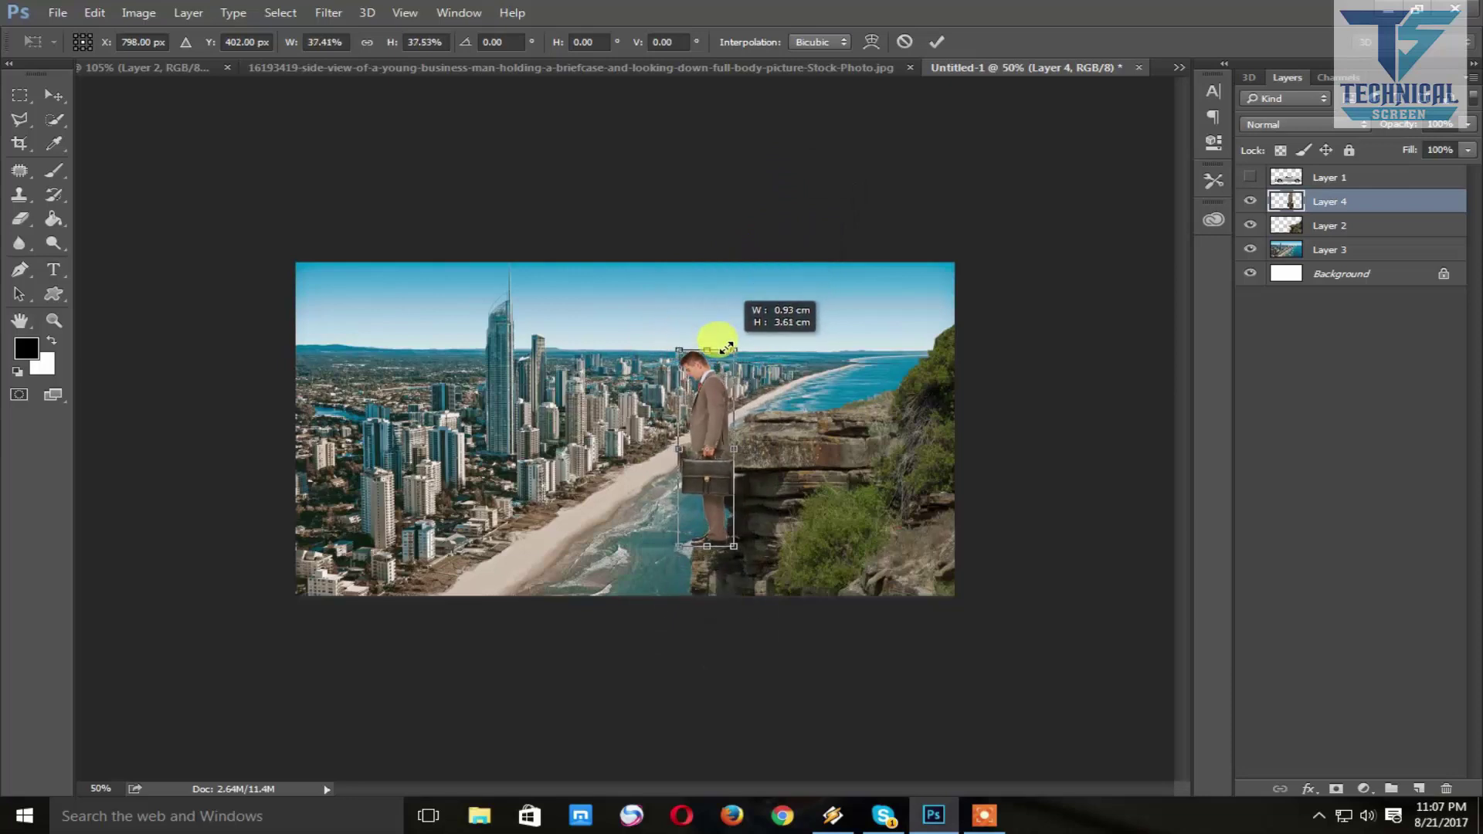
left_click_drag(730, 335, 729, 363)
left_click_drag(714, 434, 704, 346)
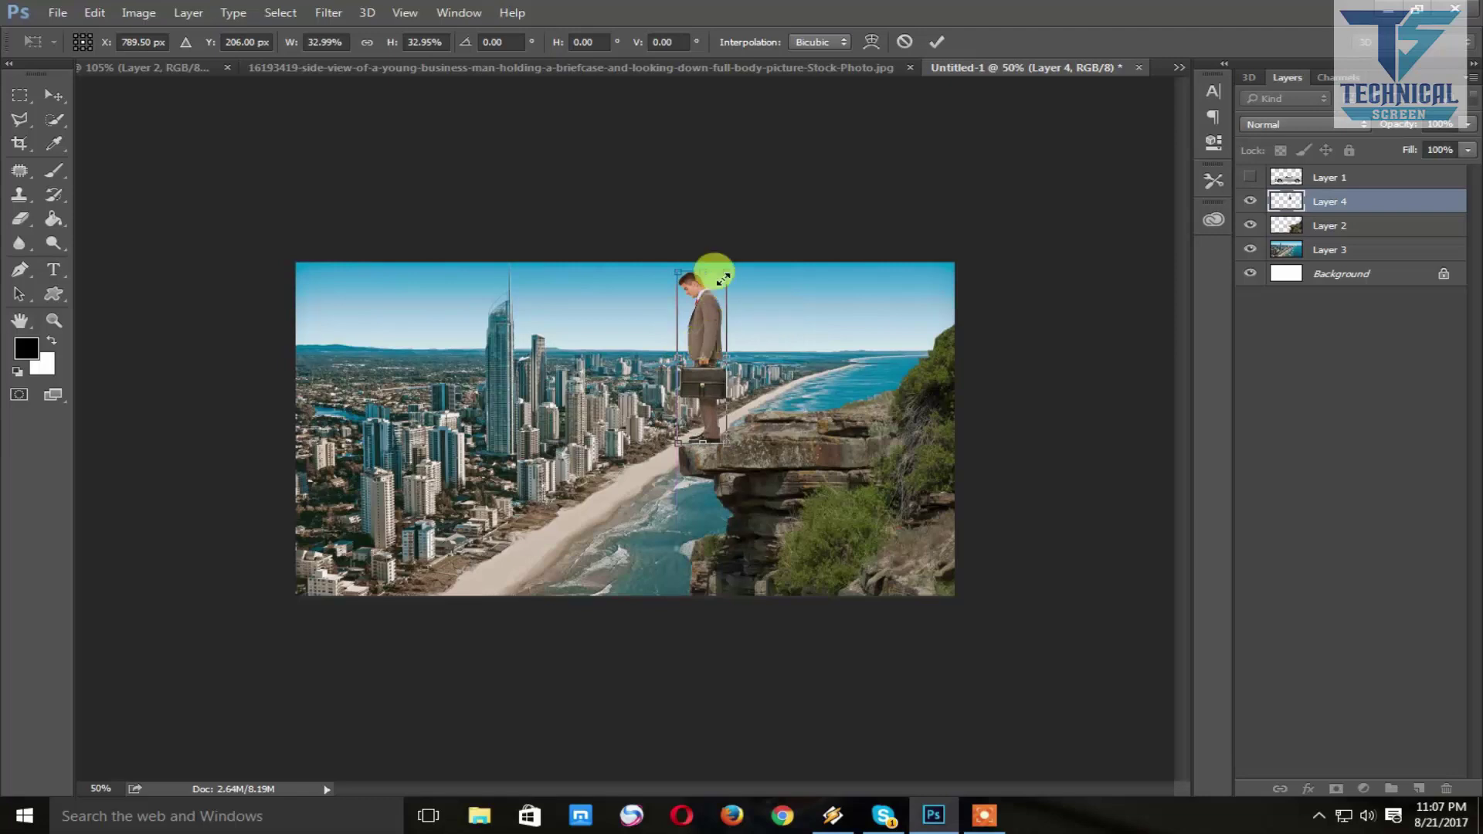
left_click_drag(730, 270, 722, 283)
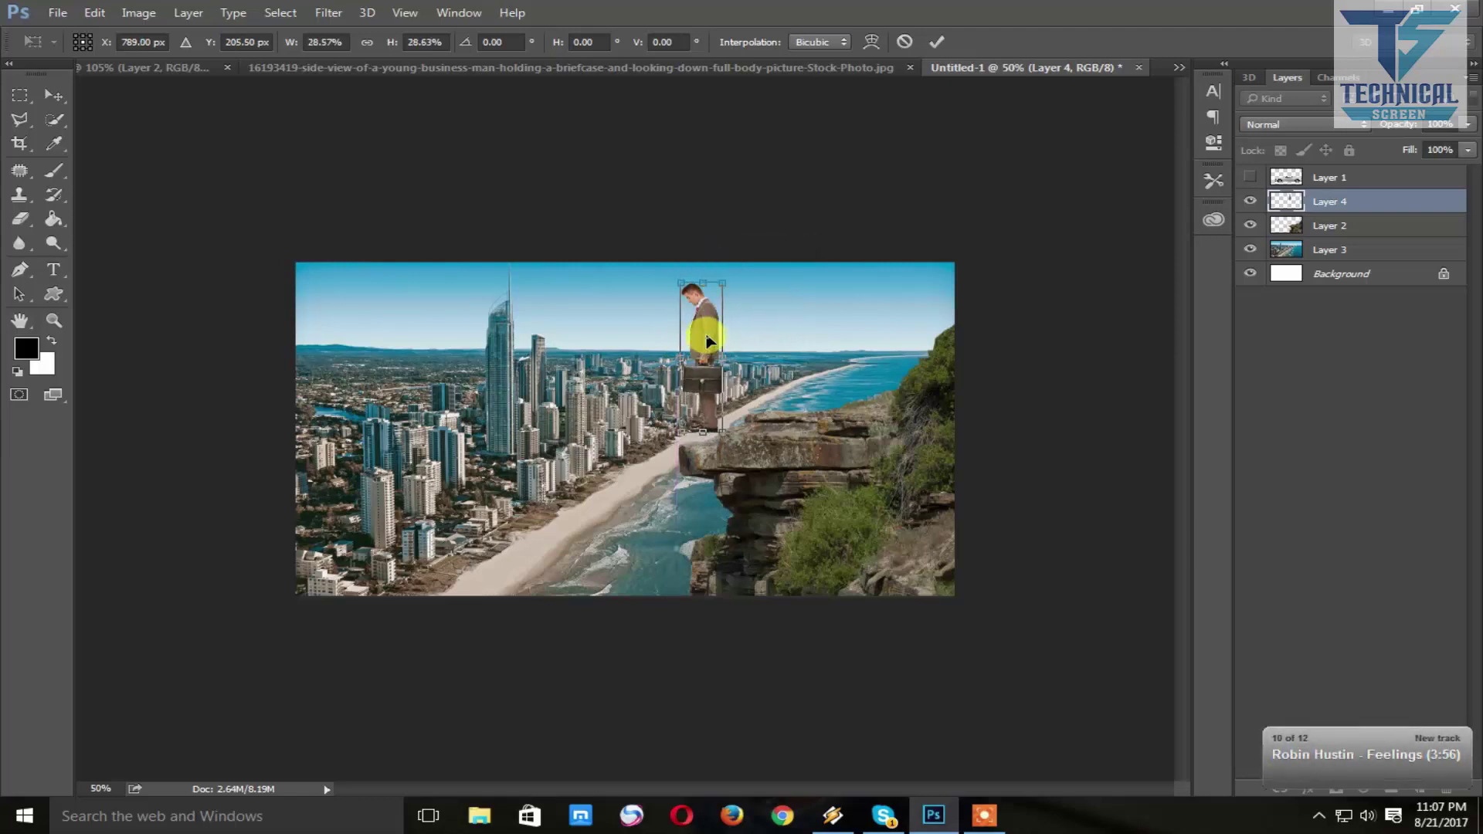
left_click_drag(709, 340, 709, 347)
key("Return")
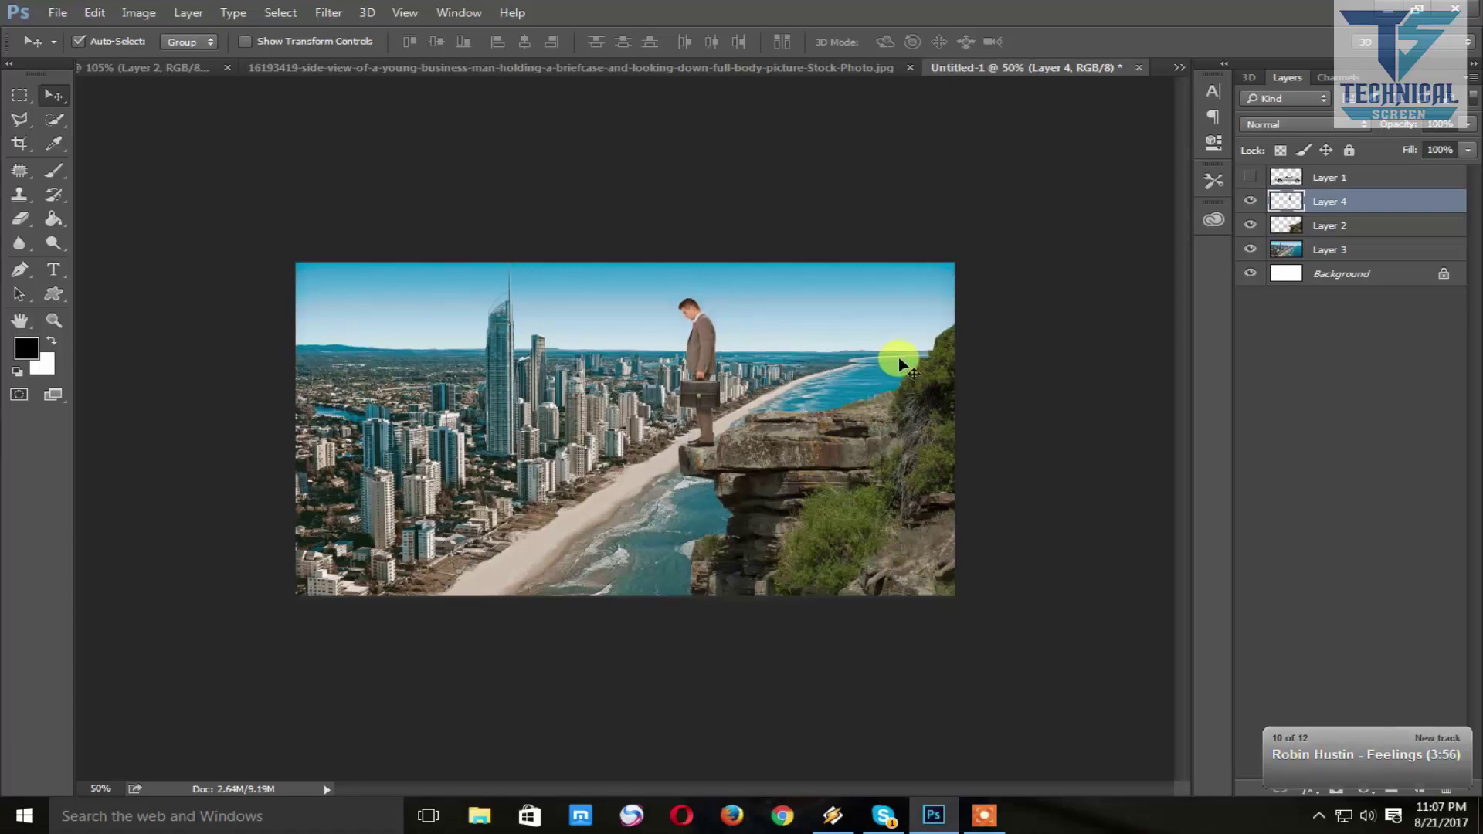
- Show the car, shrink it to about 35%, and place it on the cliff ledge
left_click(1251, 177)
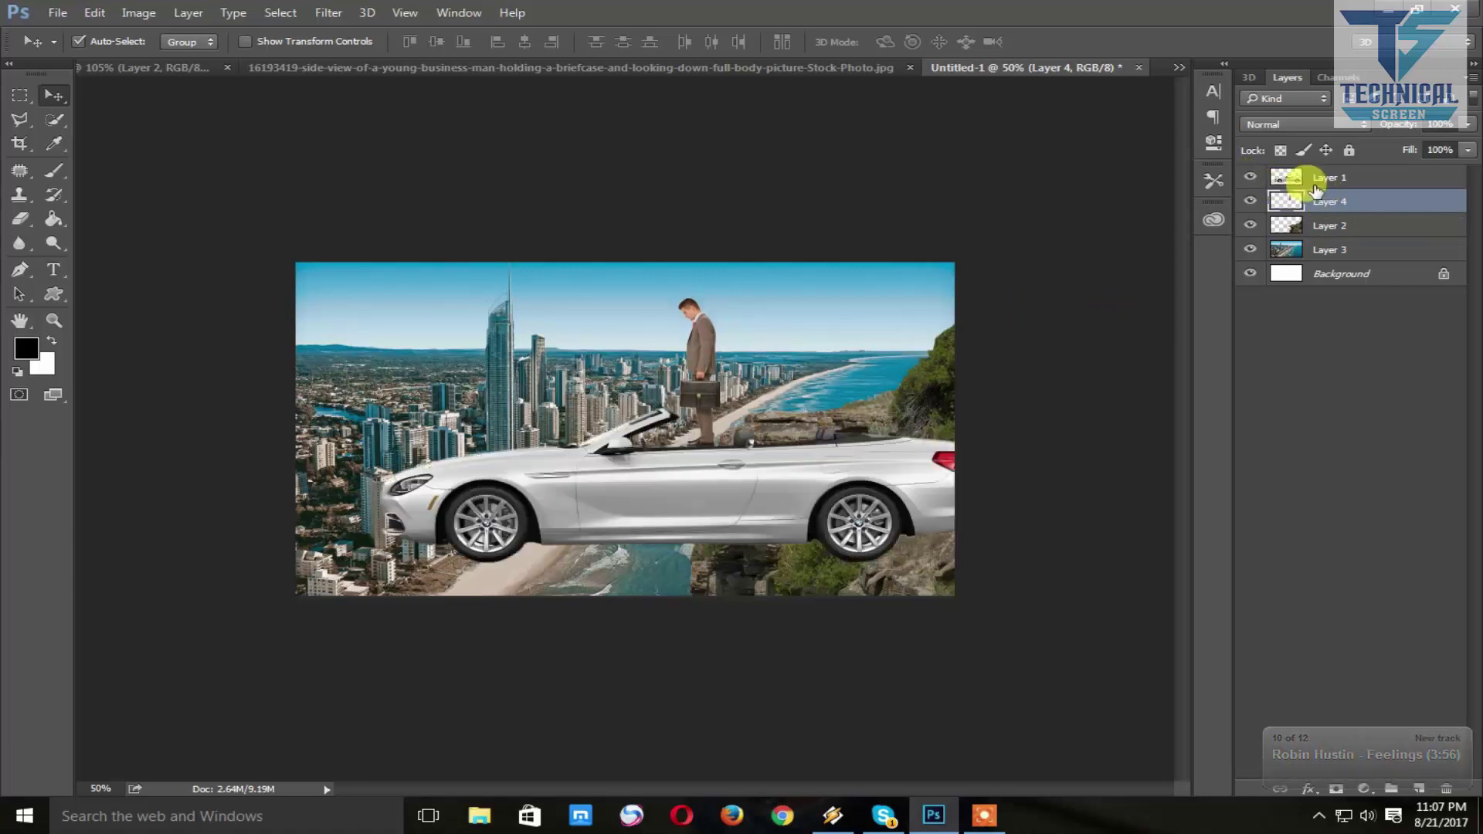
left_click(1314, 178)
key("ctrl+t")
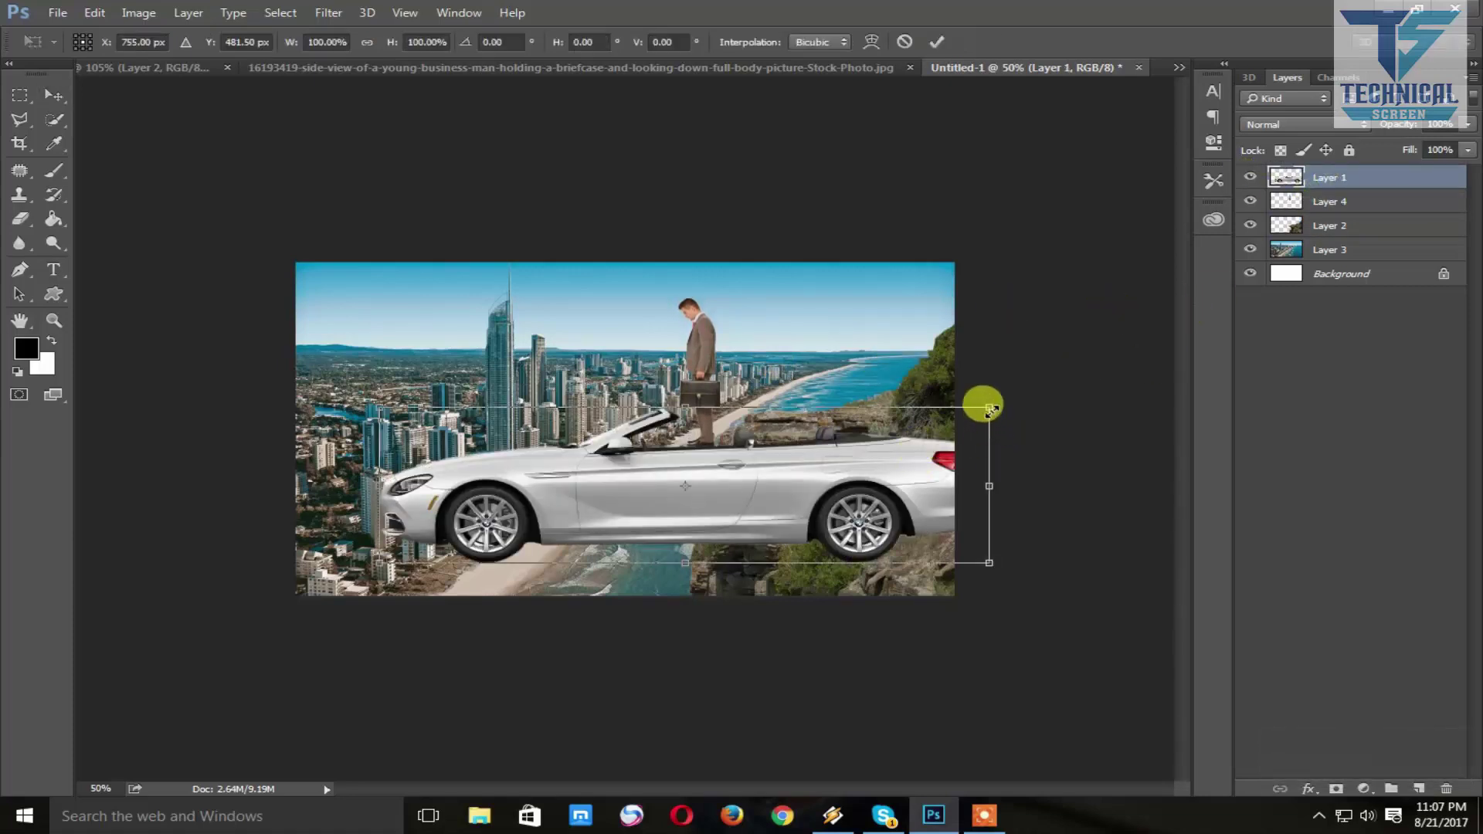
left_click_drag(990, 408, 815, 452)
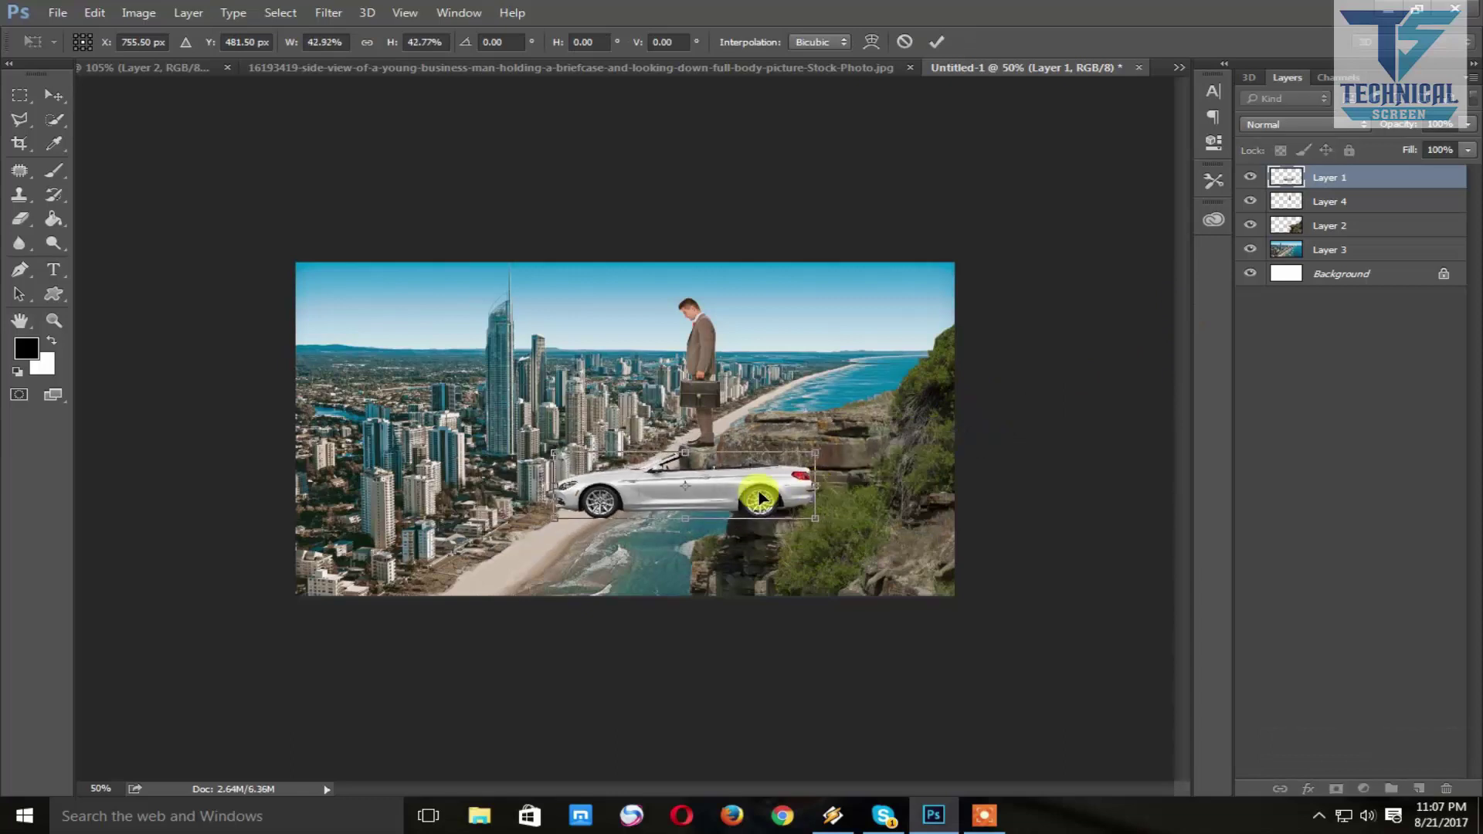
left_click_drag(760, 498, 884, 461)
left_click_drag(938, 415, 914, 422)
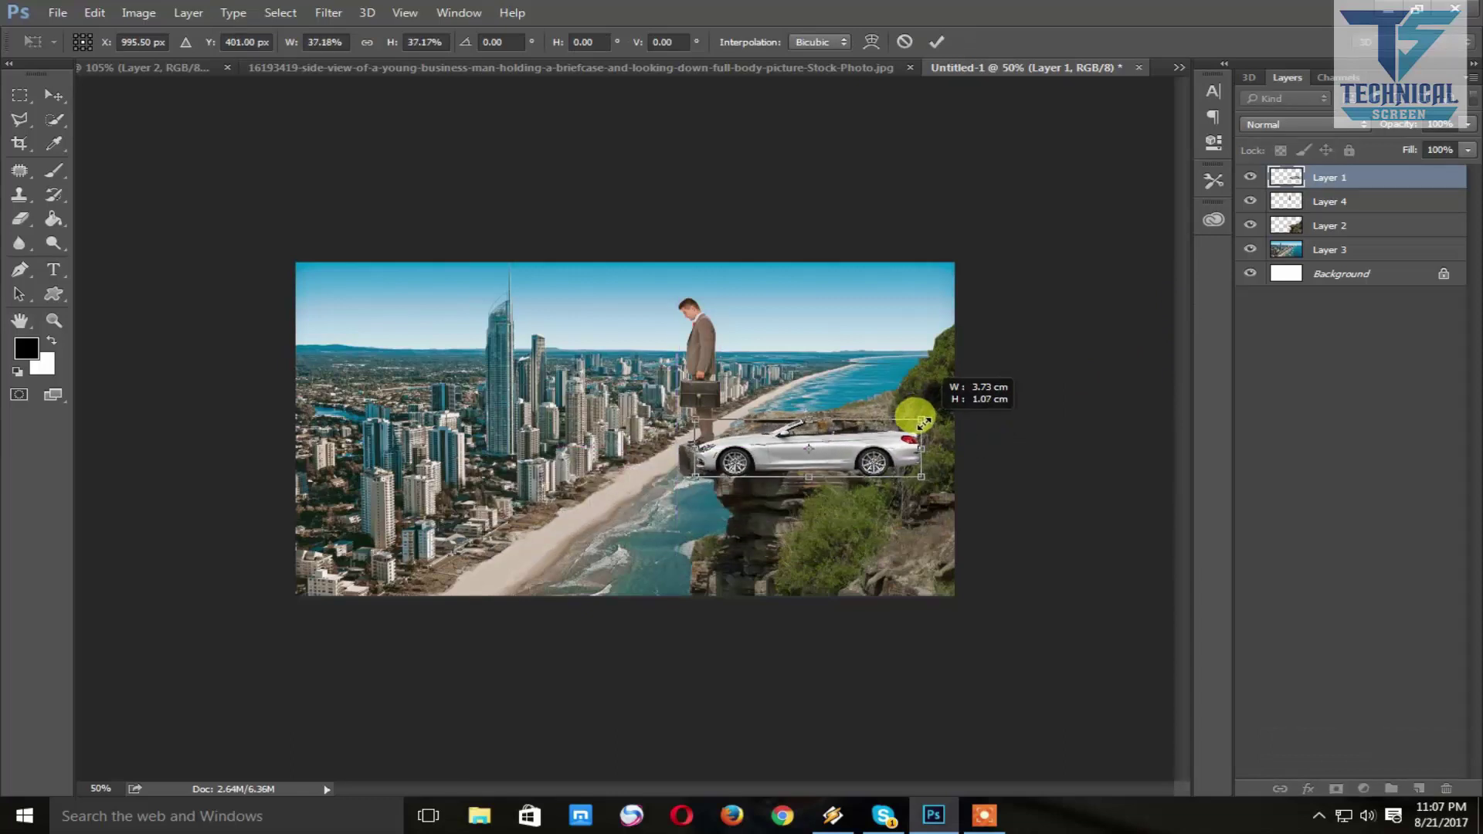
left_click_drag(826, 471, 859, 423)
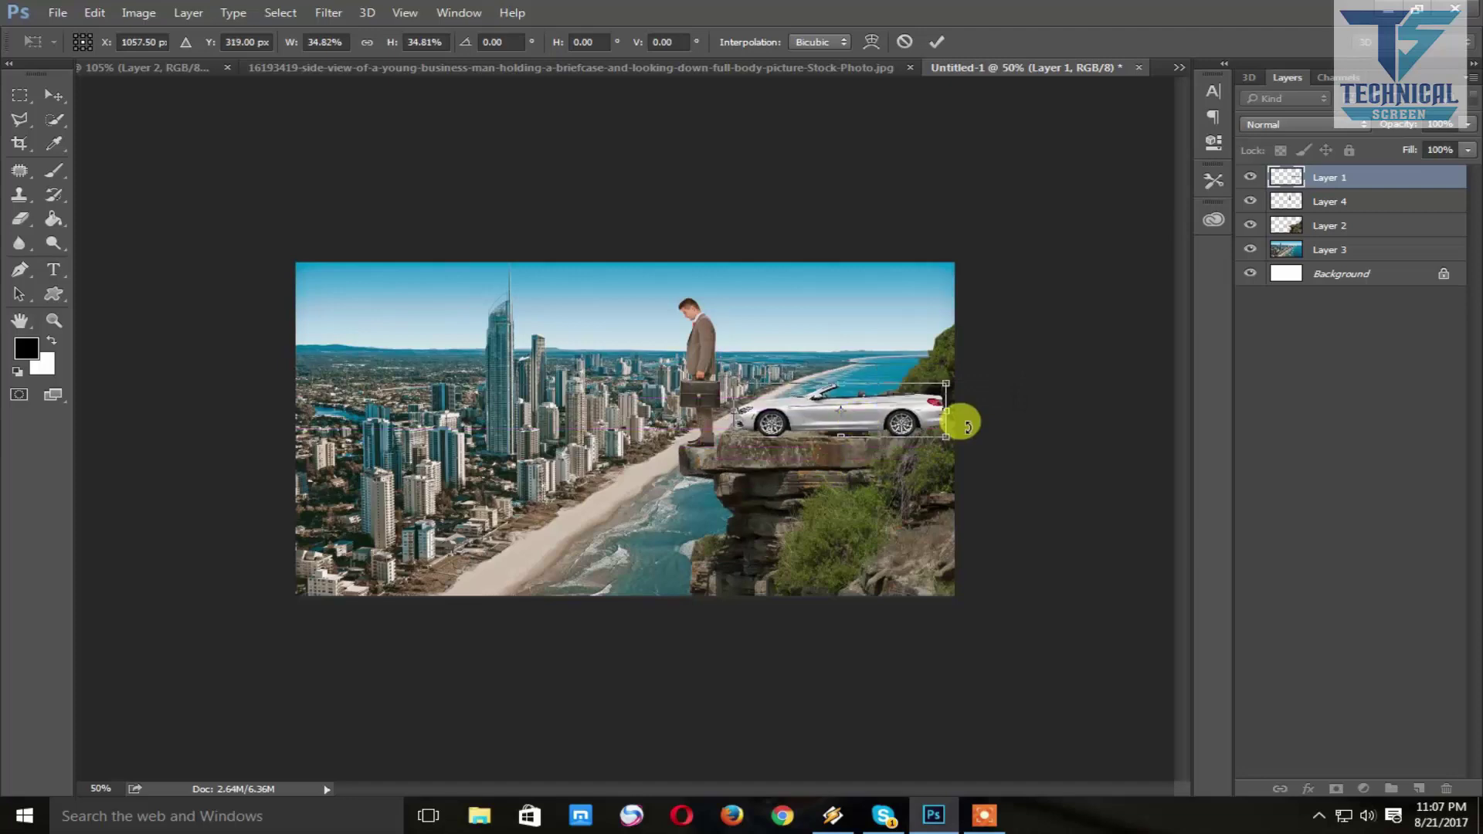
key("Return")
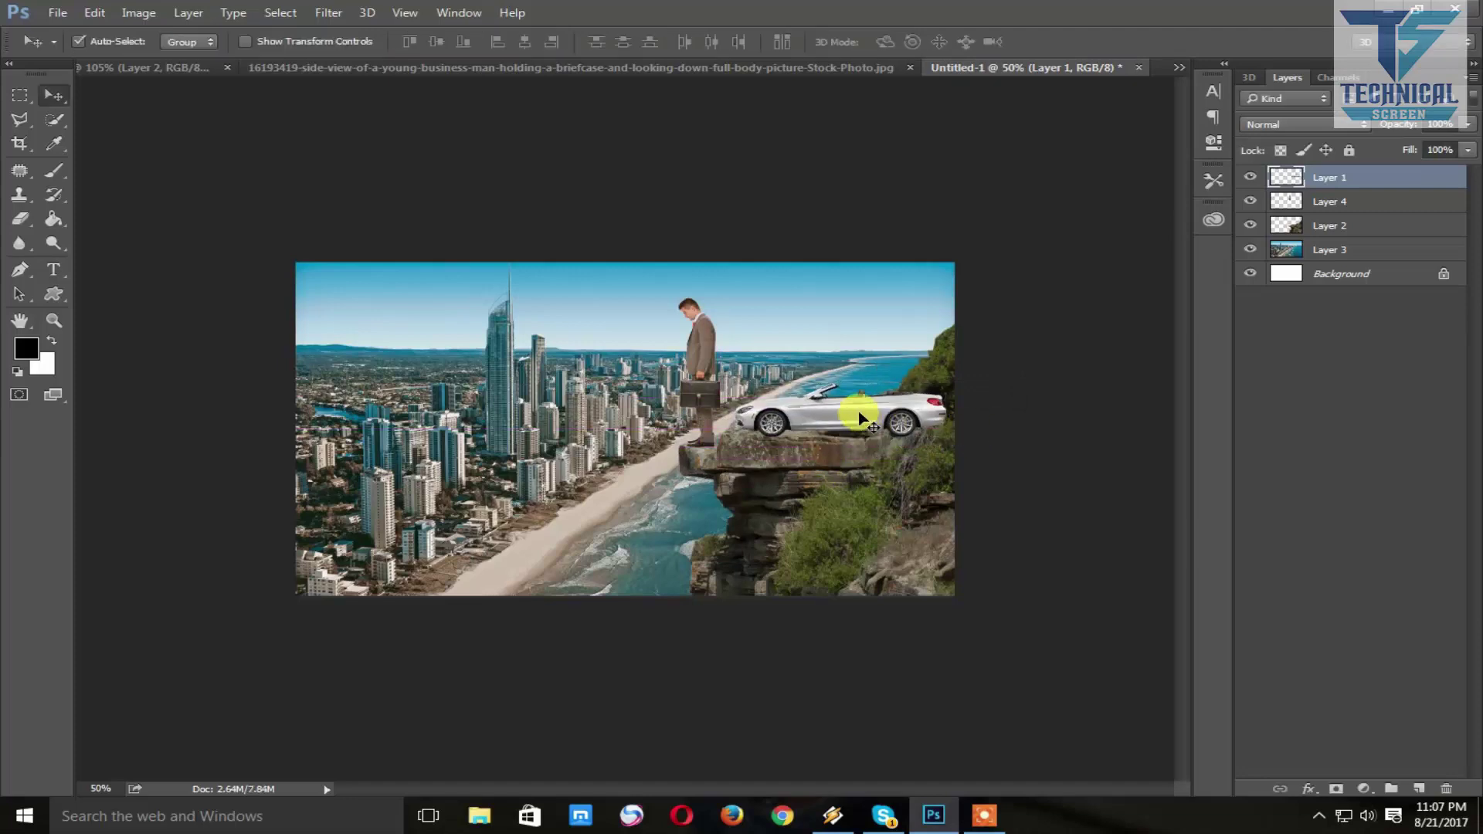
- Move the car onto the cliff edge and scale it to about 82%
left_click_drag(859, 417, 882, 409)
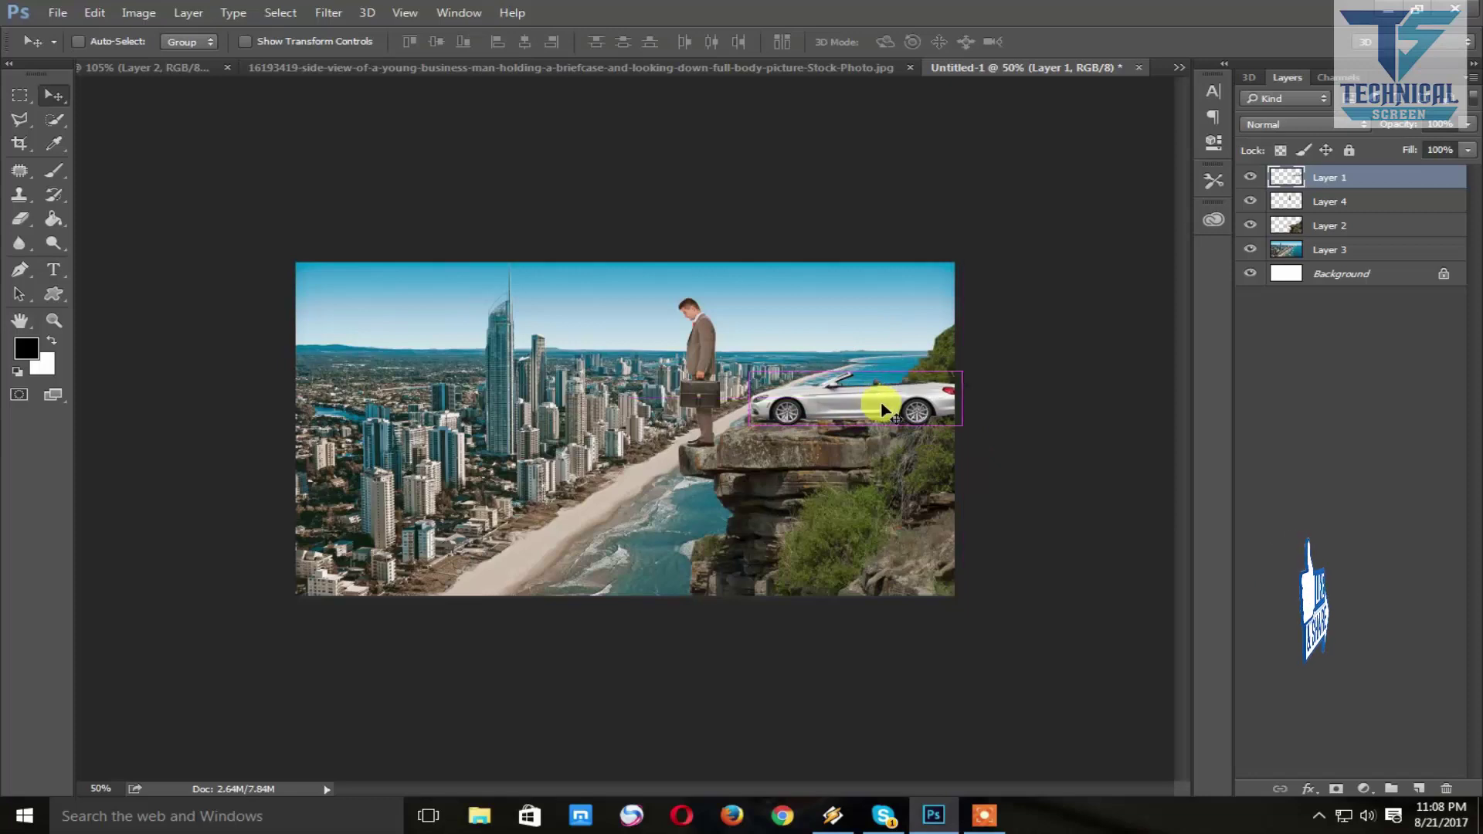
key("ctrl+t")
left_click_drag(960, 372, 878, 402)
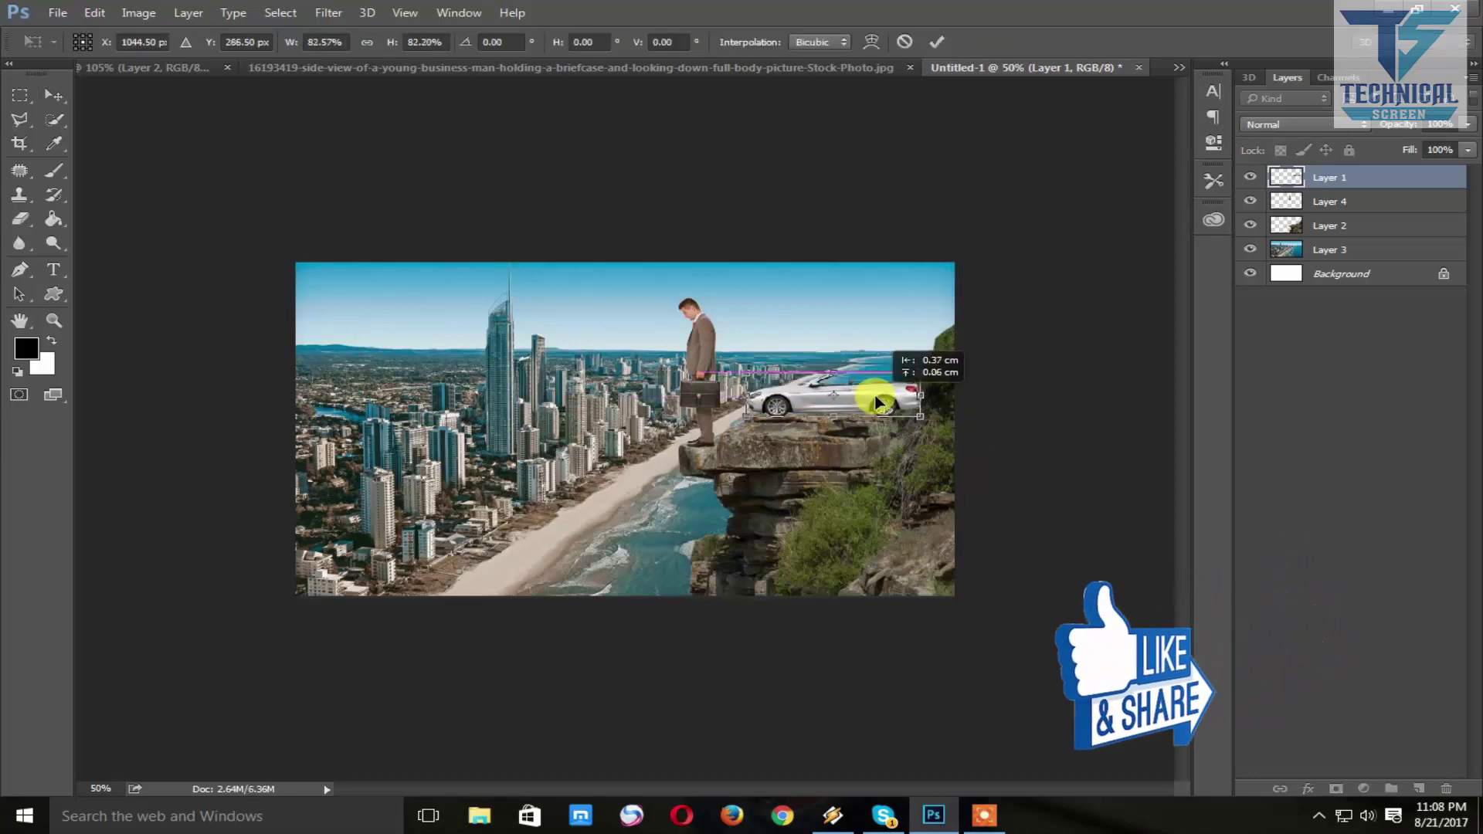
key("Return")
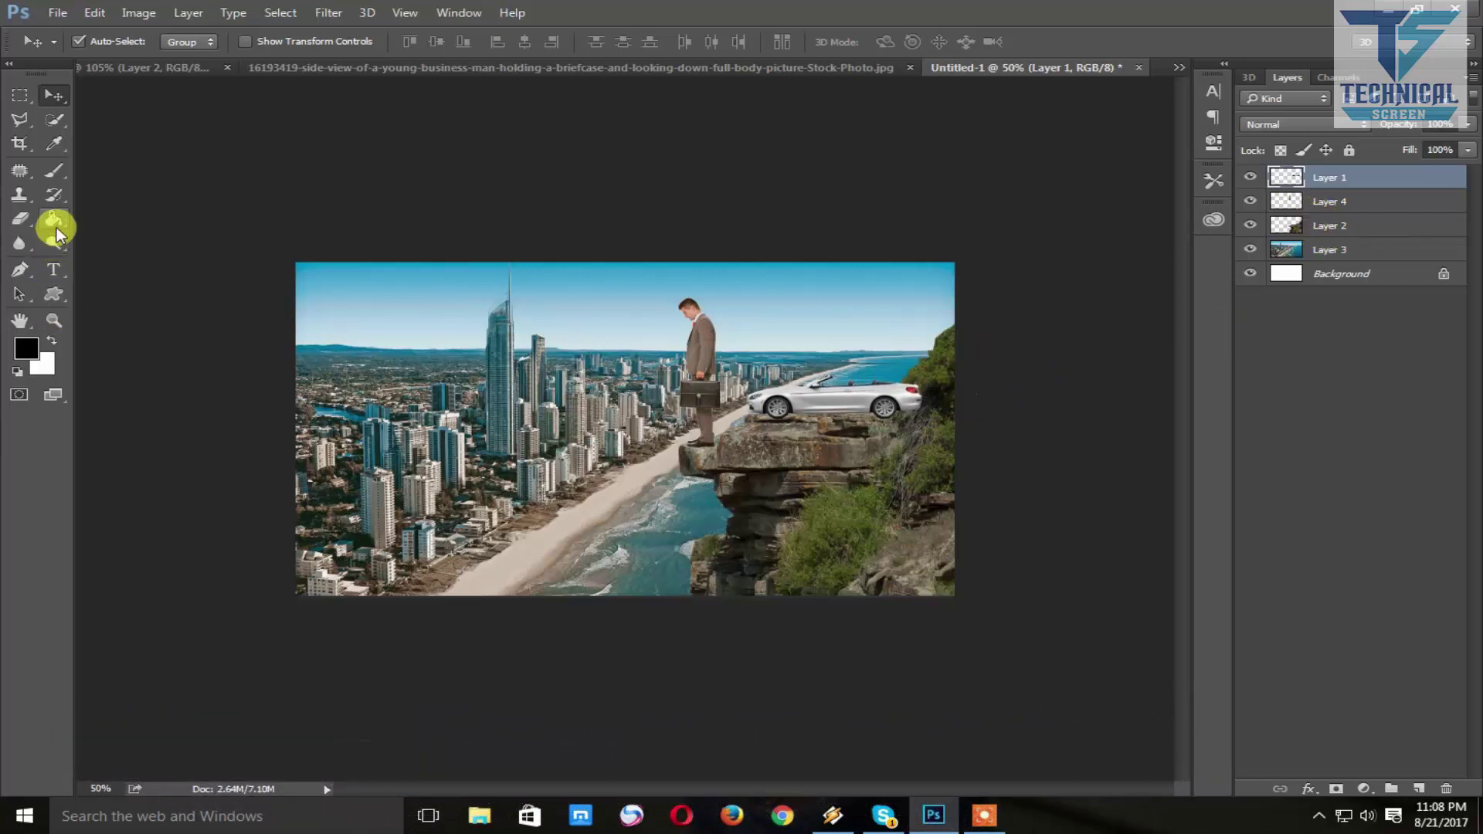
- Burn the rock under the businessman's feet on Layer 4 and the ledge under the car on Layer 1
left_click_drag(51, 249, 112, 258)
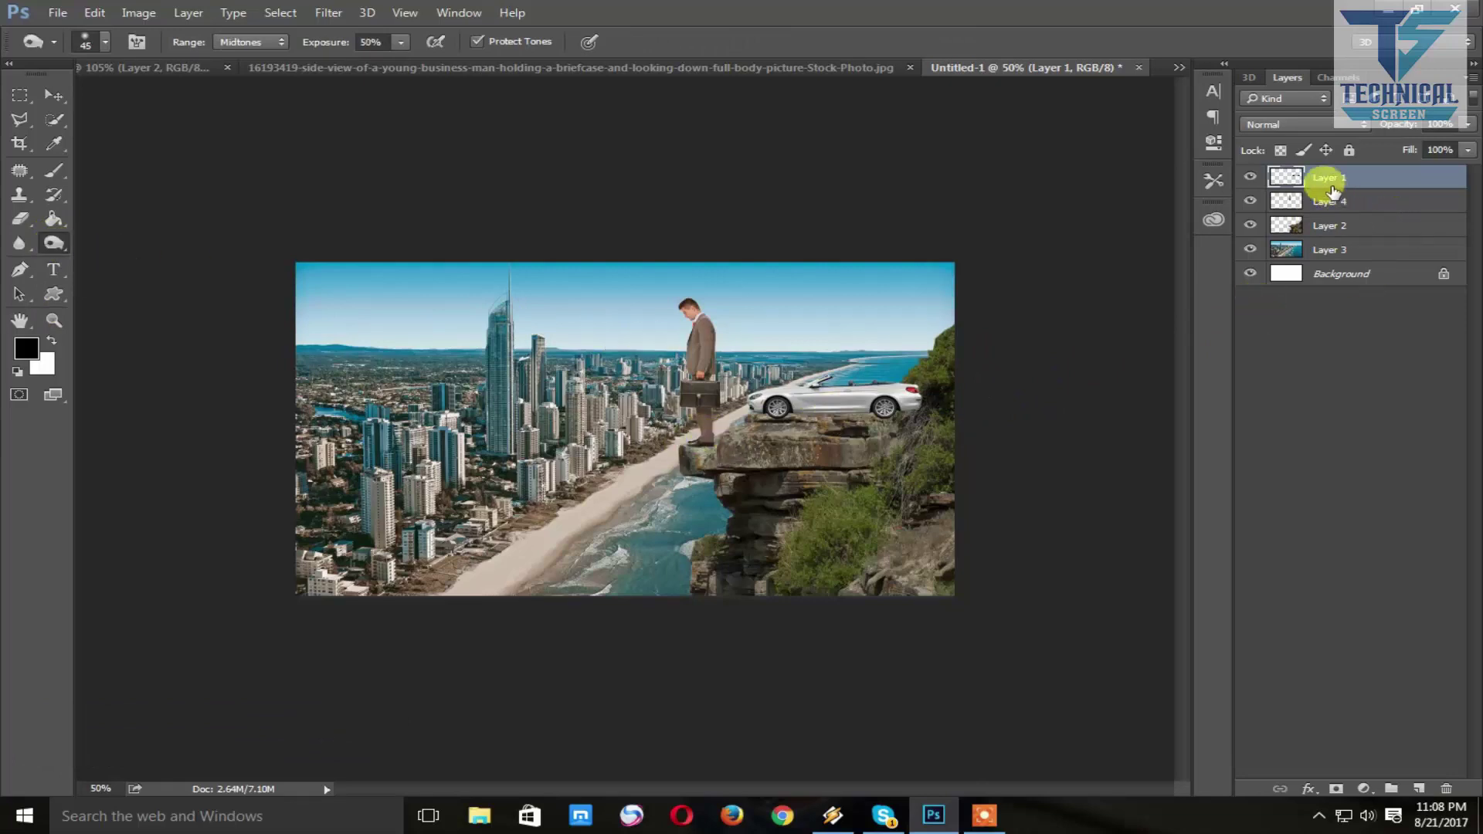
left_click(1323, 203)
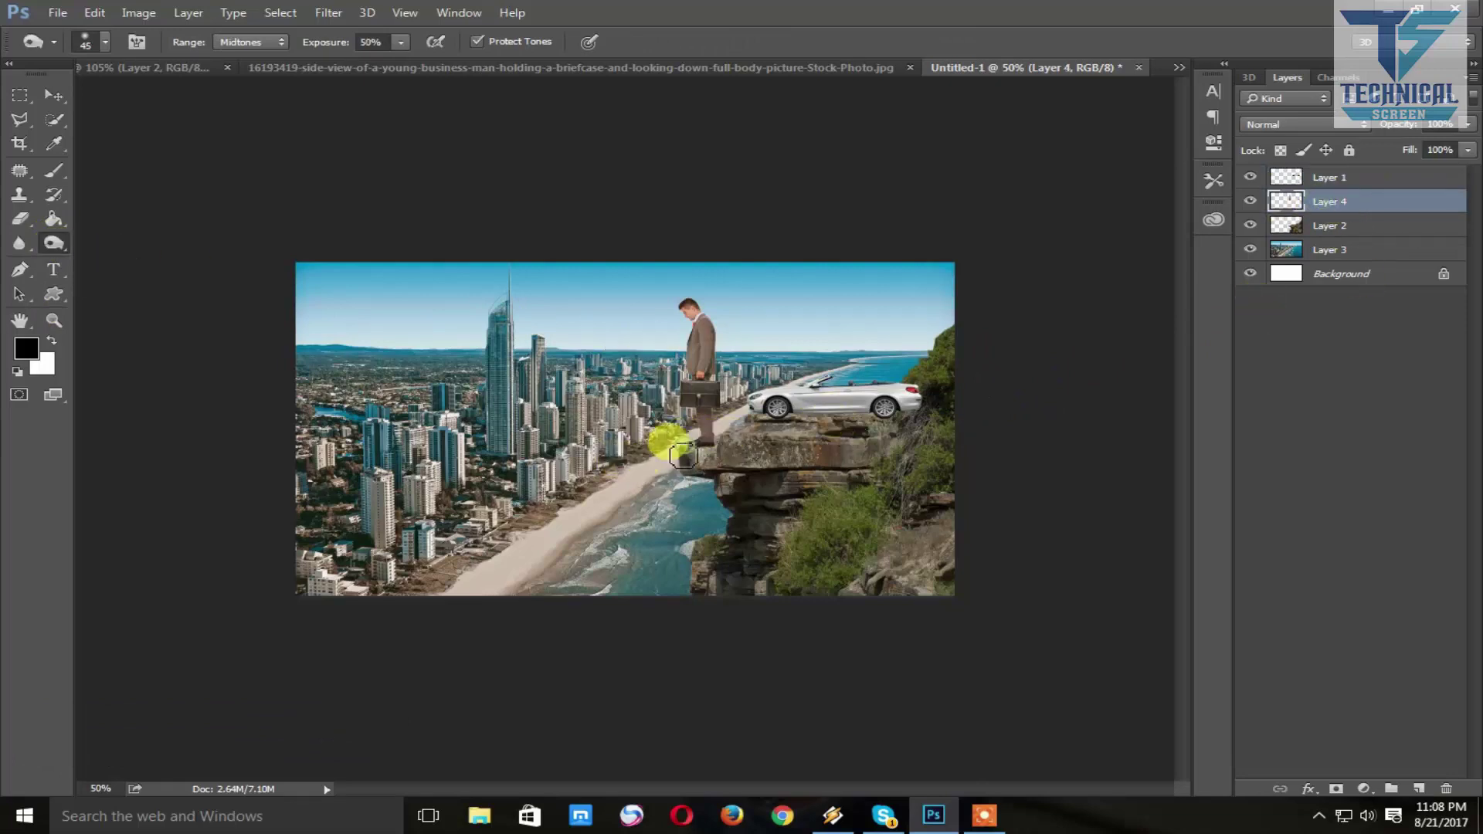
mouse_move(733, 449)
left_mouse_down()
mouse_move(716, 447)
mouse_move(821, 482)
left_mouse_up()
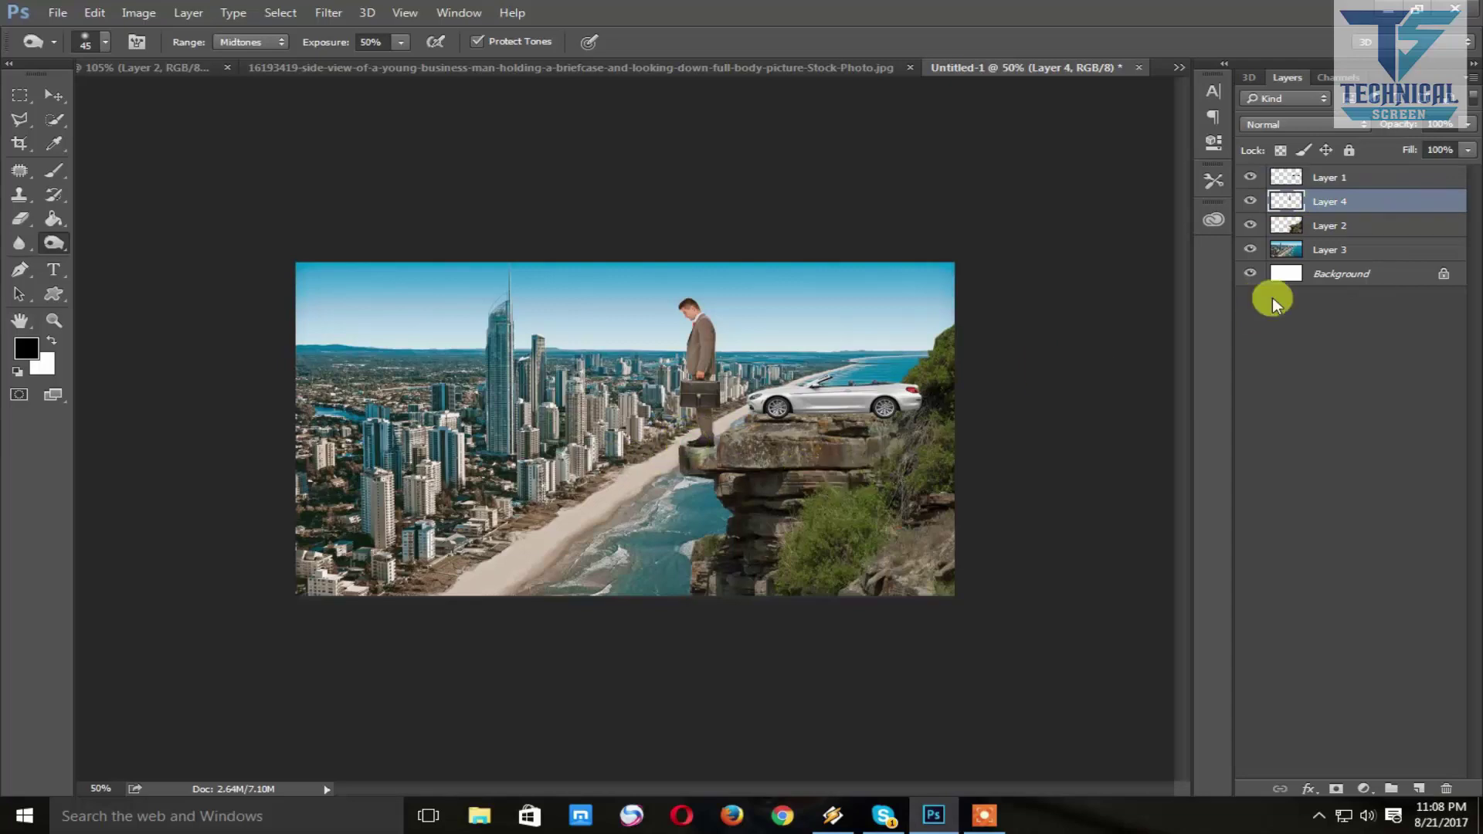
left_click(1327, 179)
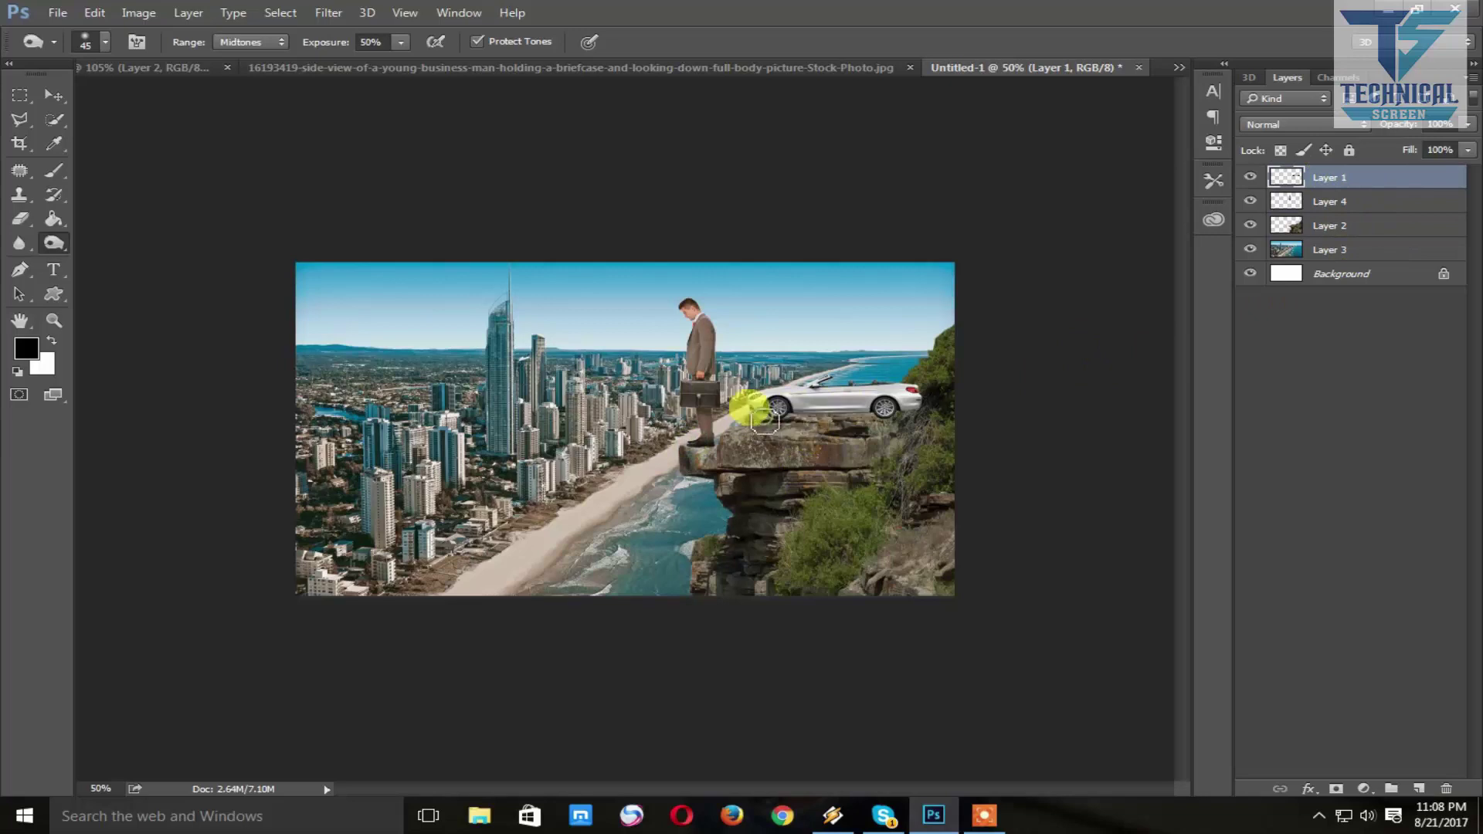
mouse_move(765, 421)
left_mouse_down()
mouse_move(887, 407)
mouse_move(738, 431)
mouse_move(791, 414)
mouse_move(924, 425)
mouse_move(788, 421)
mouse_move(912, 421)
mouse_move(770, 400)
mouse_move(891, 426)
mouse_move(838, 442)
mouse_move(1361, 193)
left_mouse_up()
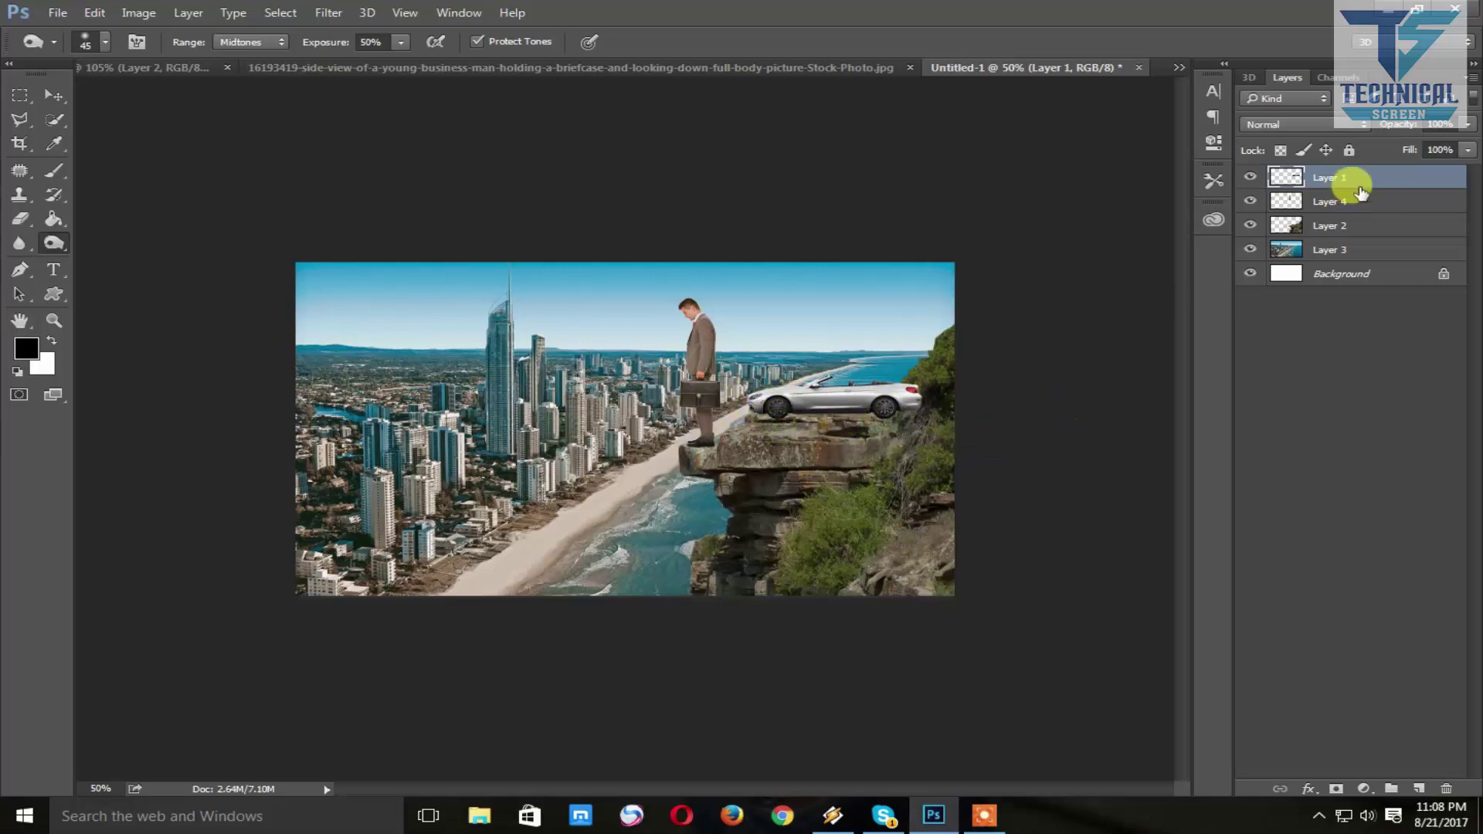
- On a new layer, fill a thin ellipse under the car with black and place it below the car layer
left_click(1420, 788)
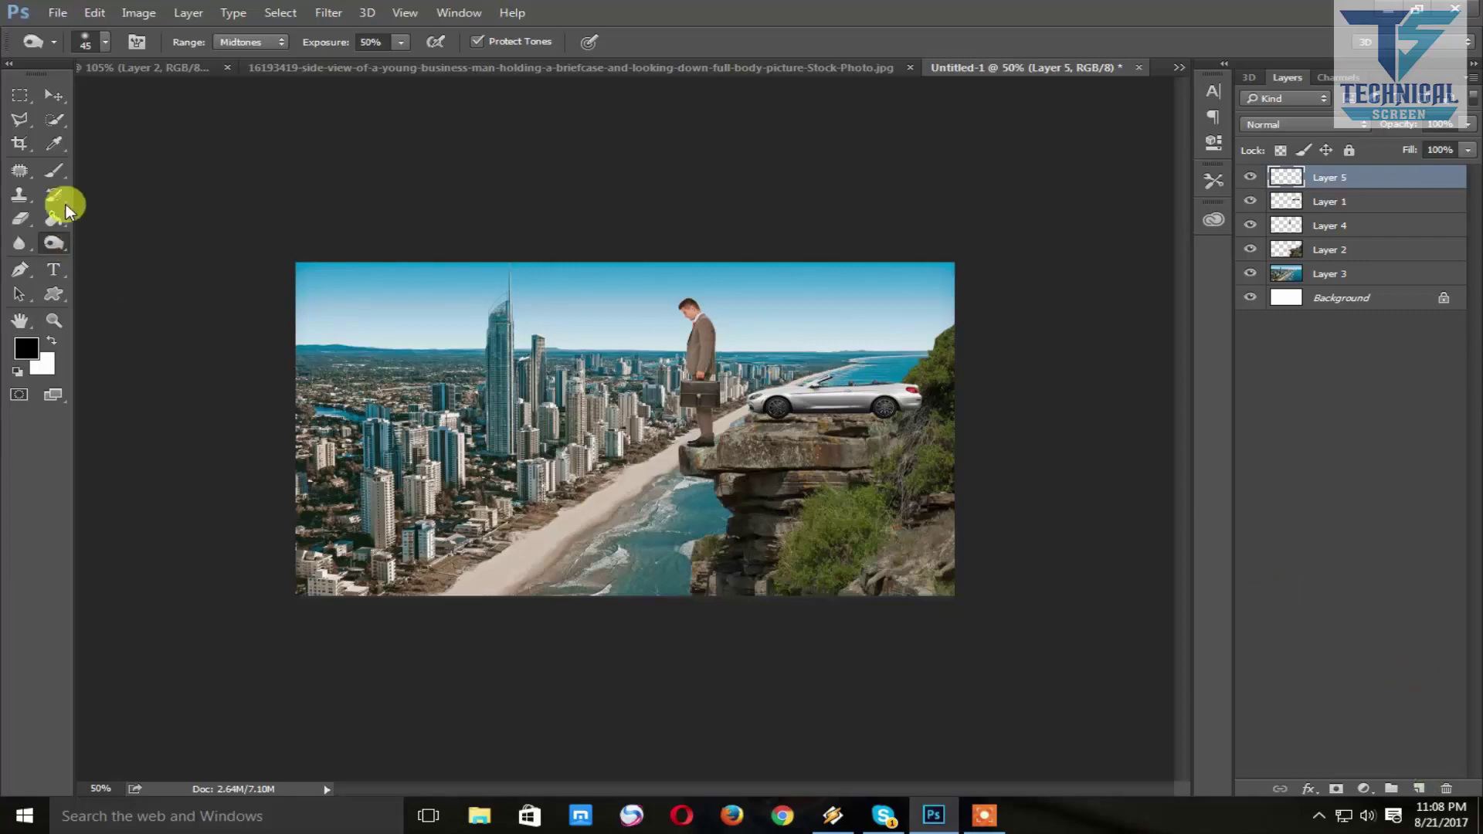
left_click_drag(21, 104, 92, 110)
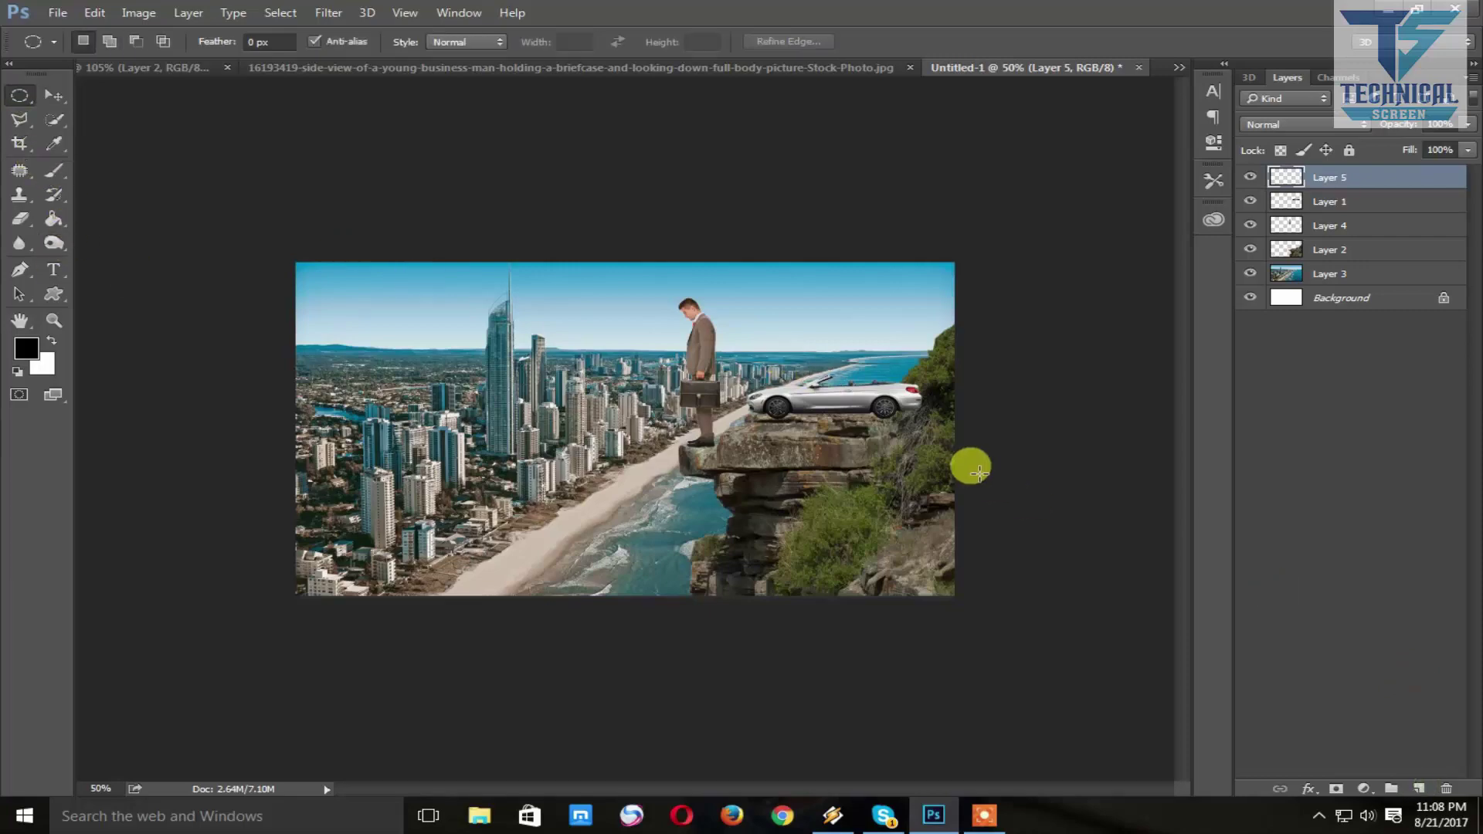
key("ctrl+plus")
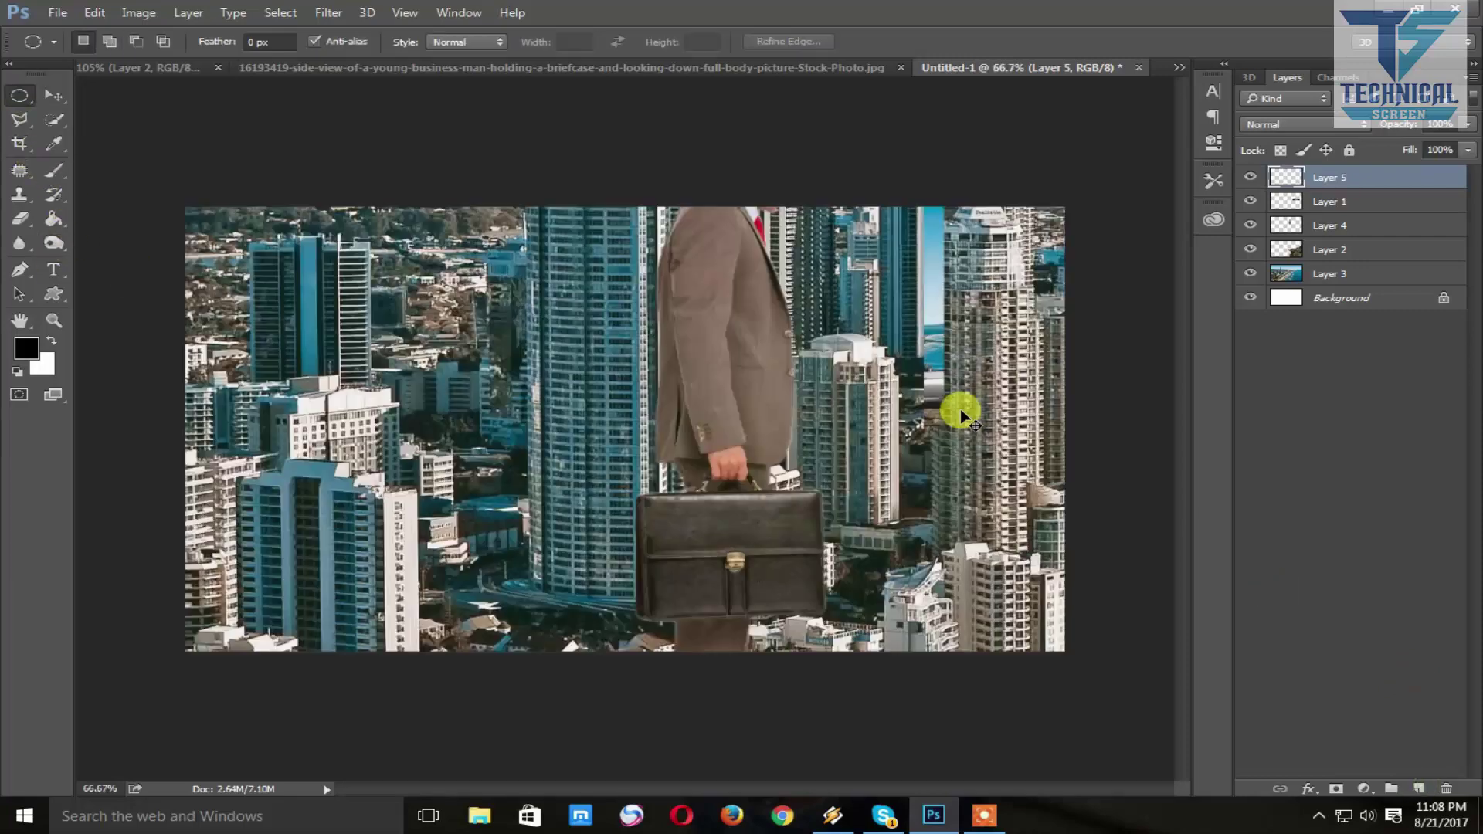
left_click_drag(822, 415, 1020, 418)
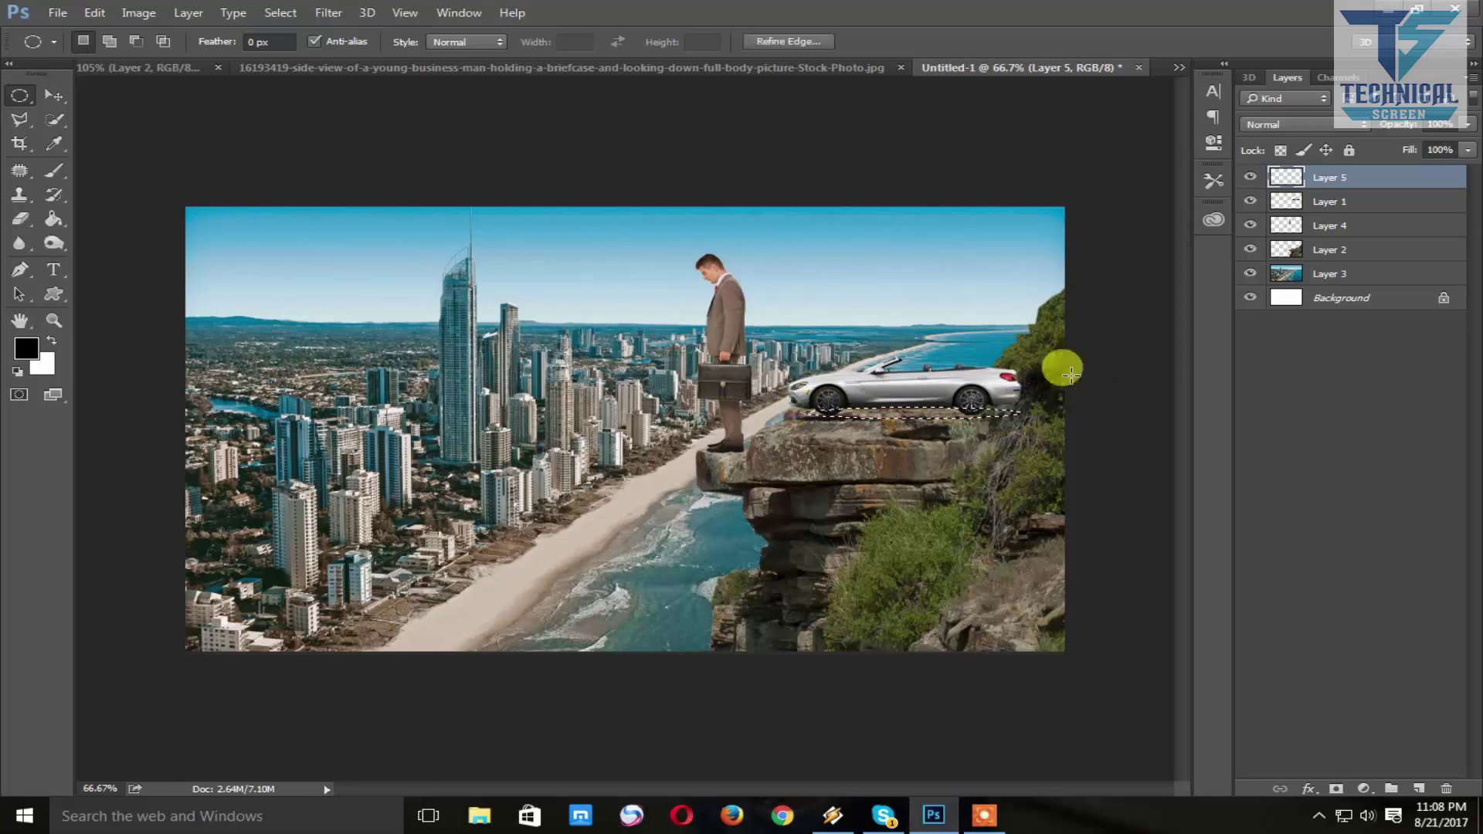
key("alt+BackSpace")
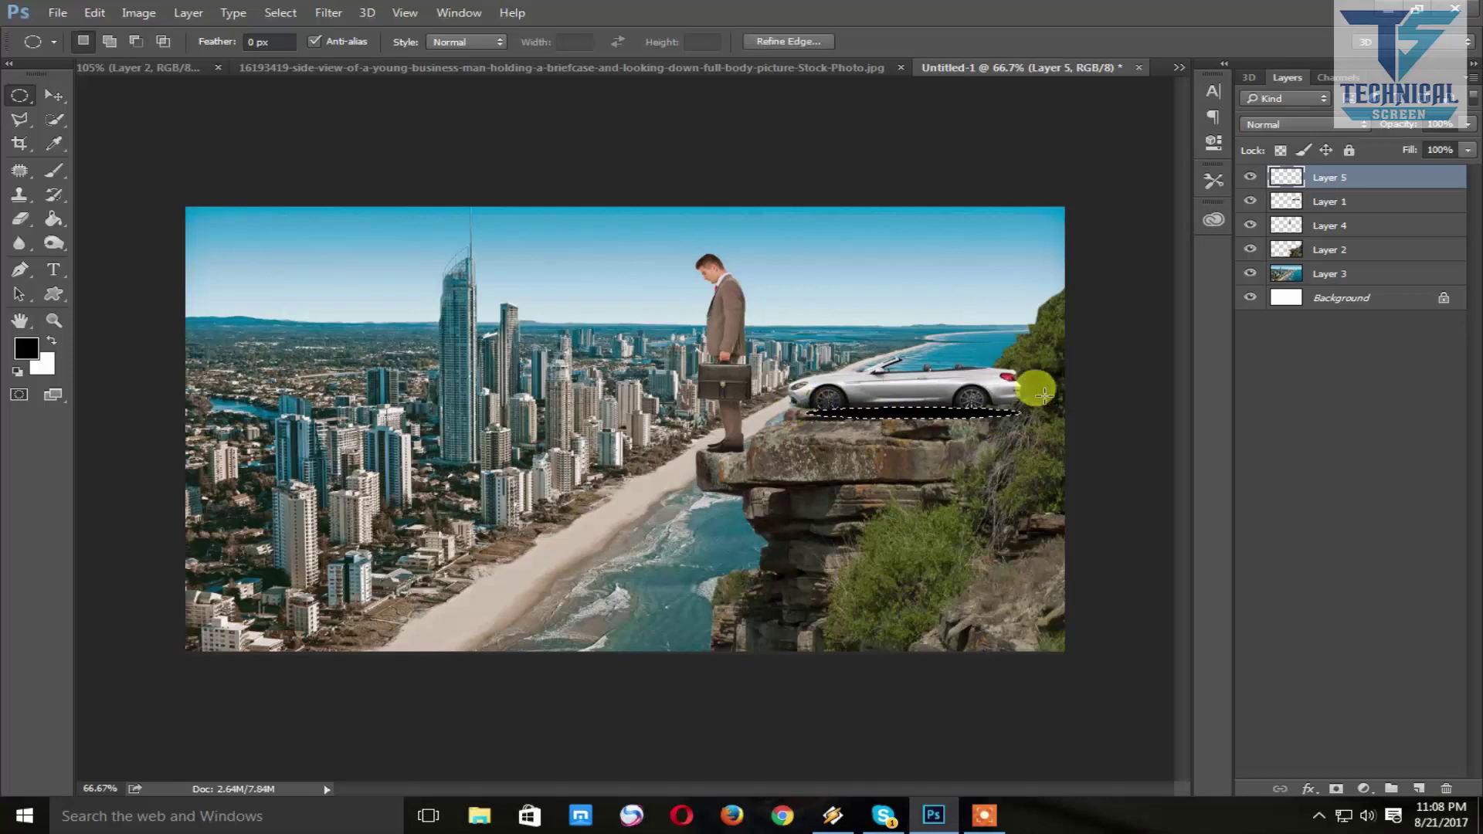
key("v")
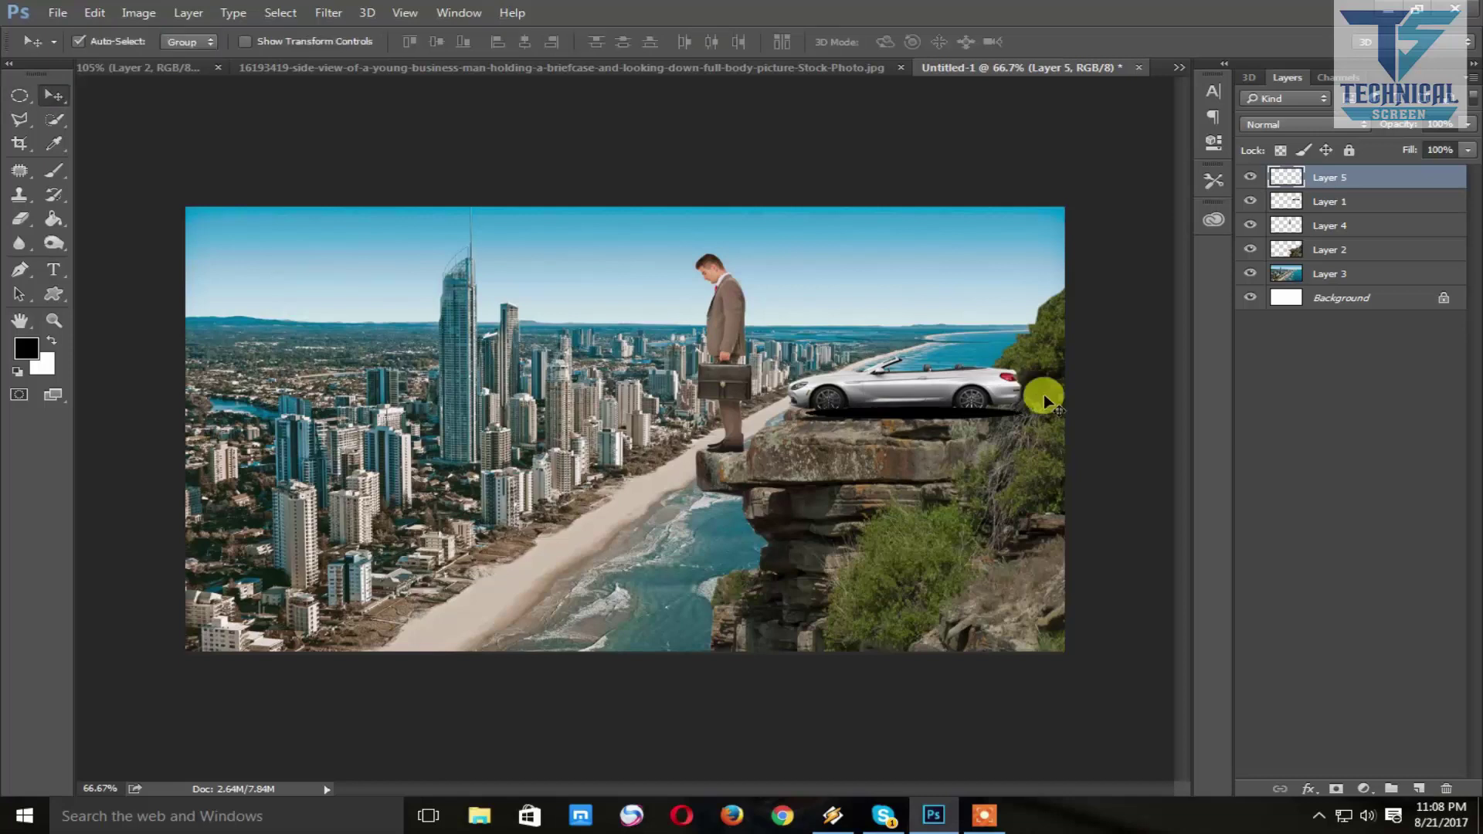
key("ctrl+bracketleft")
left_click_drag(1044, 399, 1043, 403)
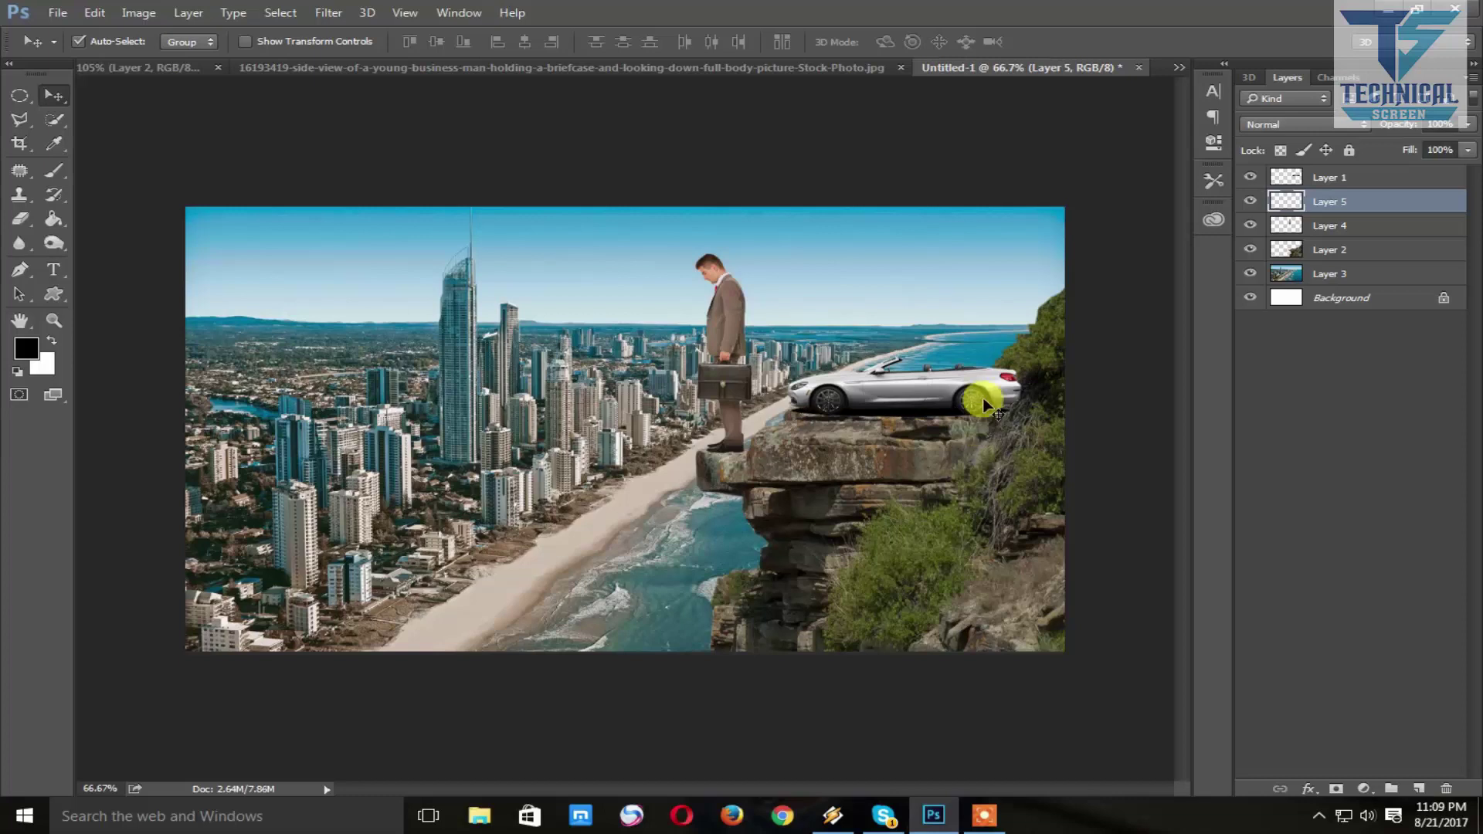
- Soften the car's shadow with a Gaussian Blur
left_click(328, 12)
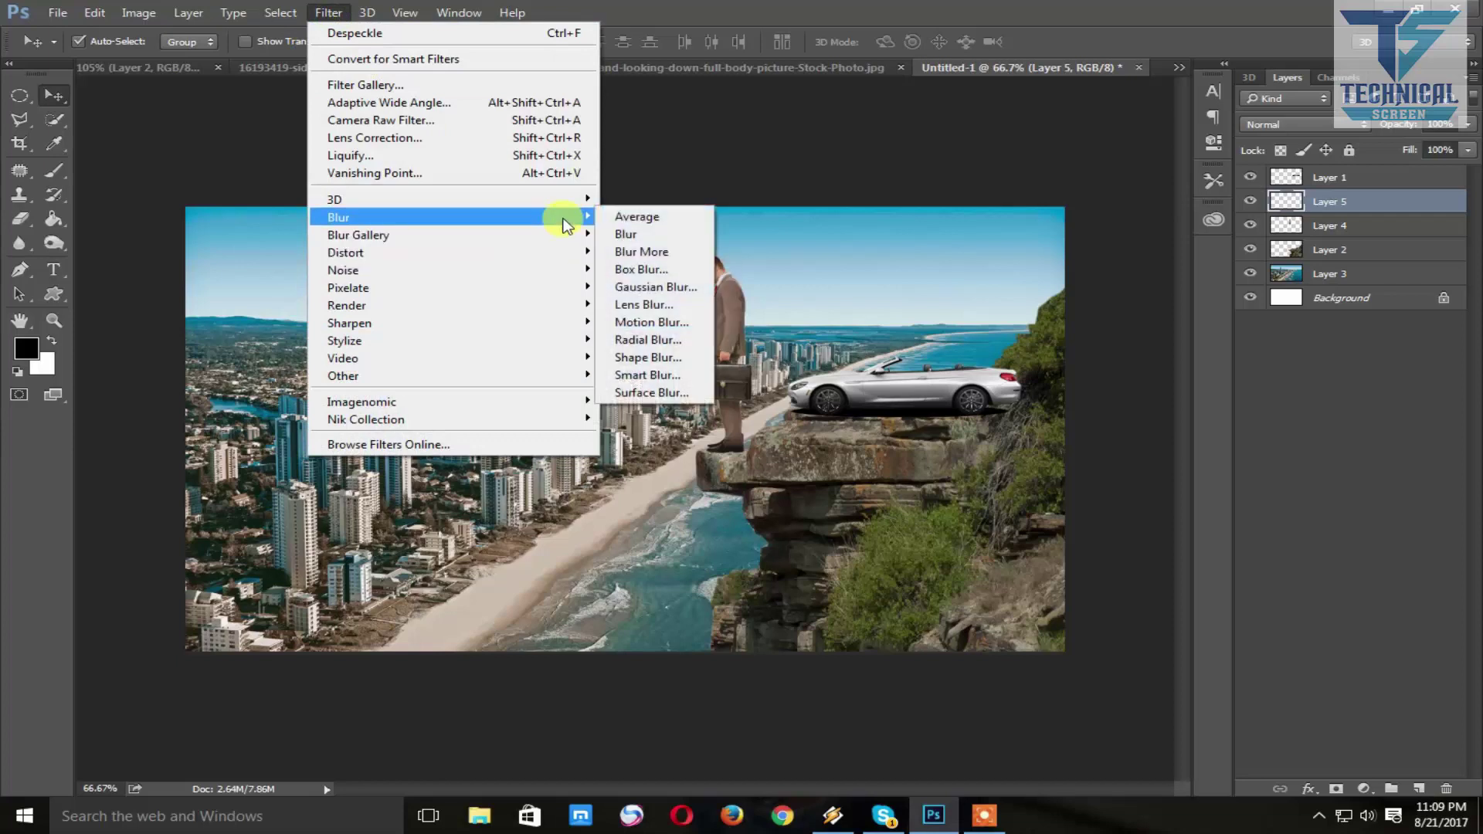
mouse_move(338, 217)
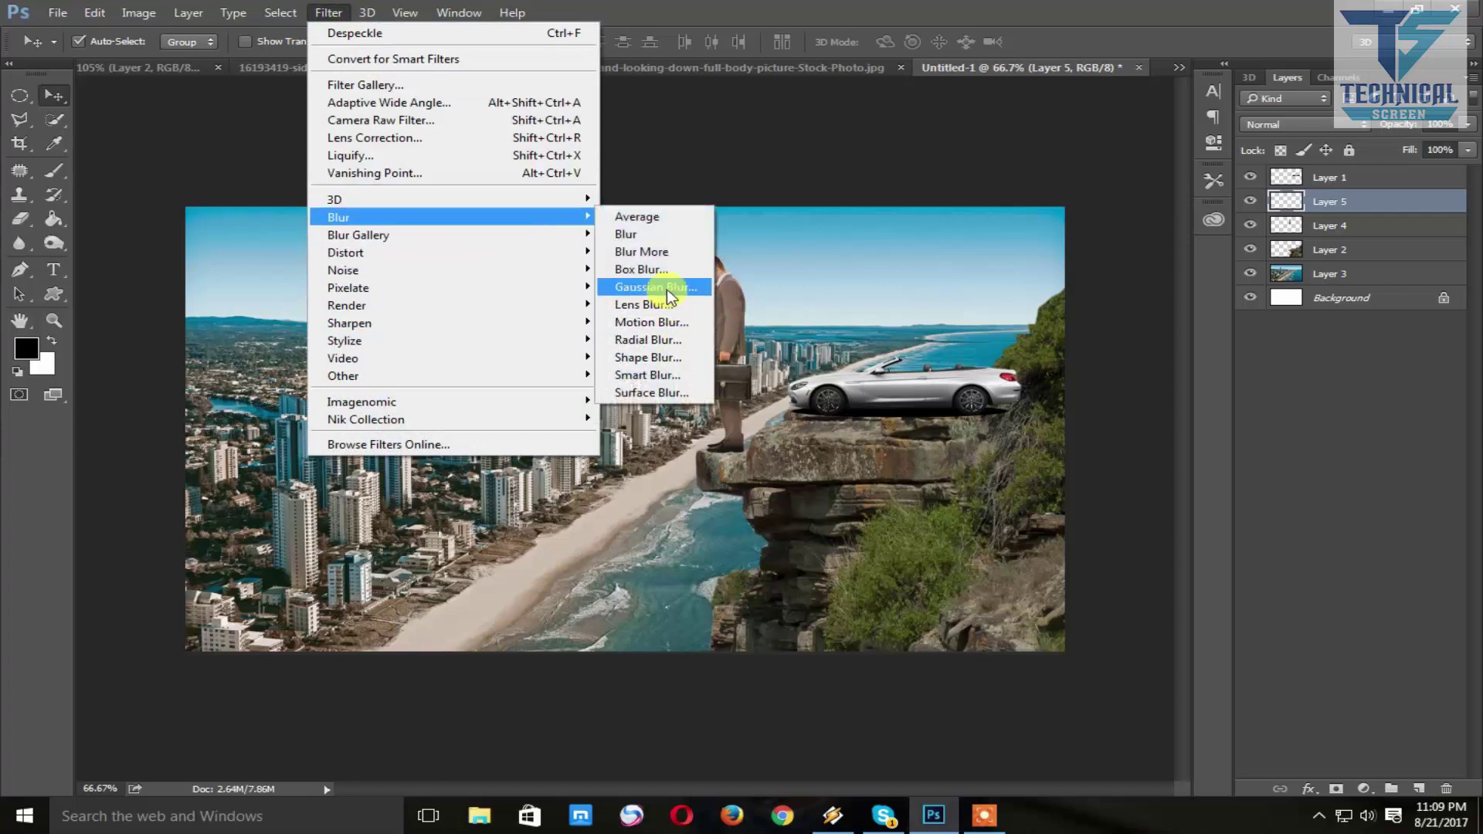
left_click(662, 286)
left_click_drag(767, 165, 677, 360)
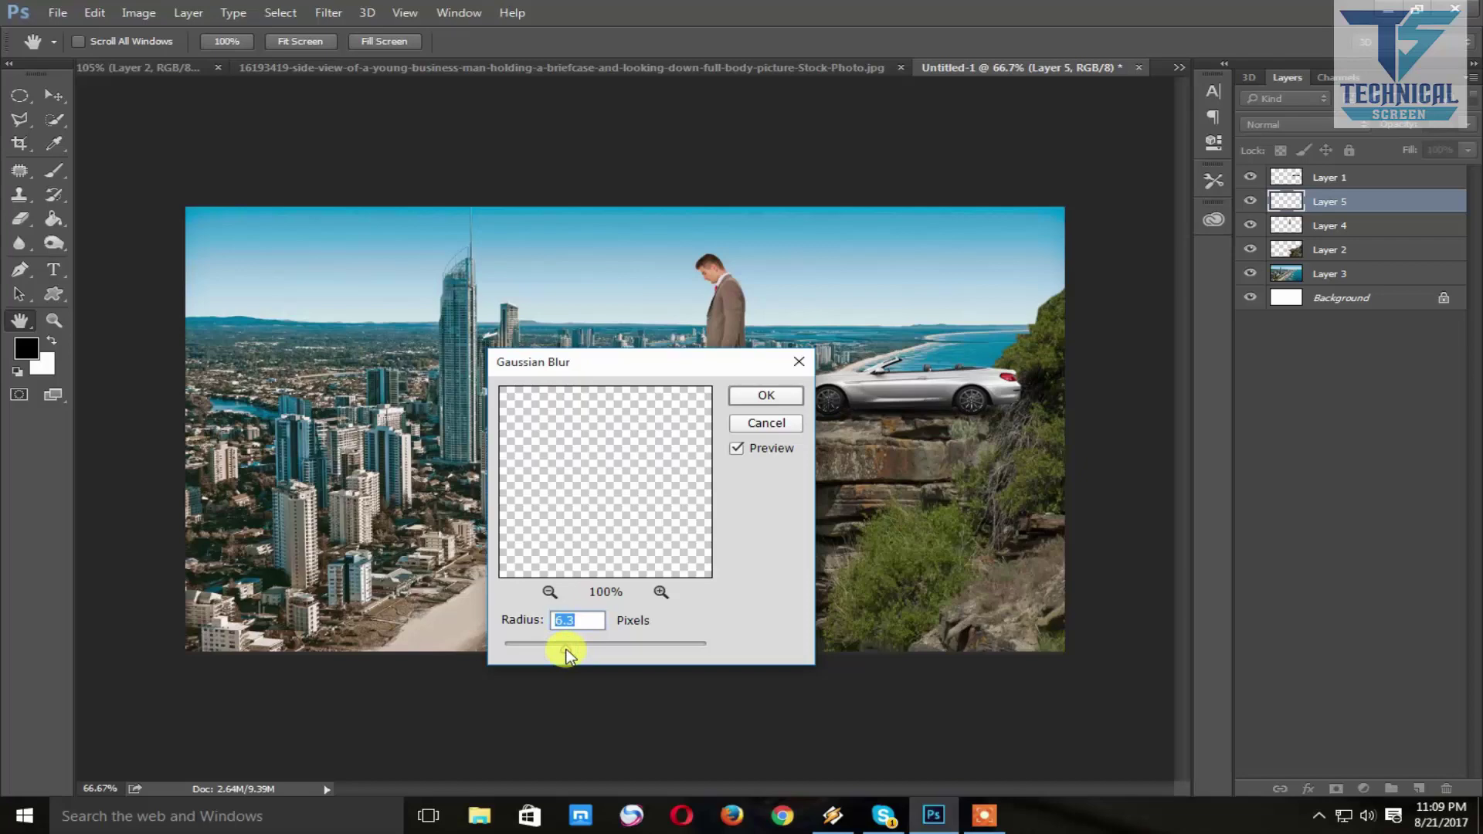
left_click(767, 397)
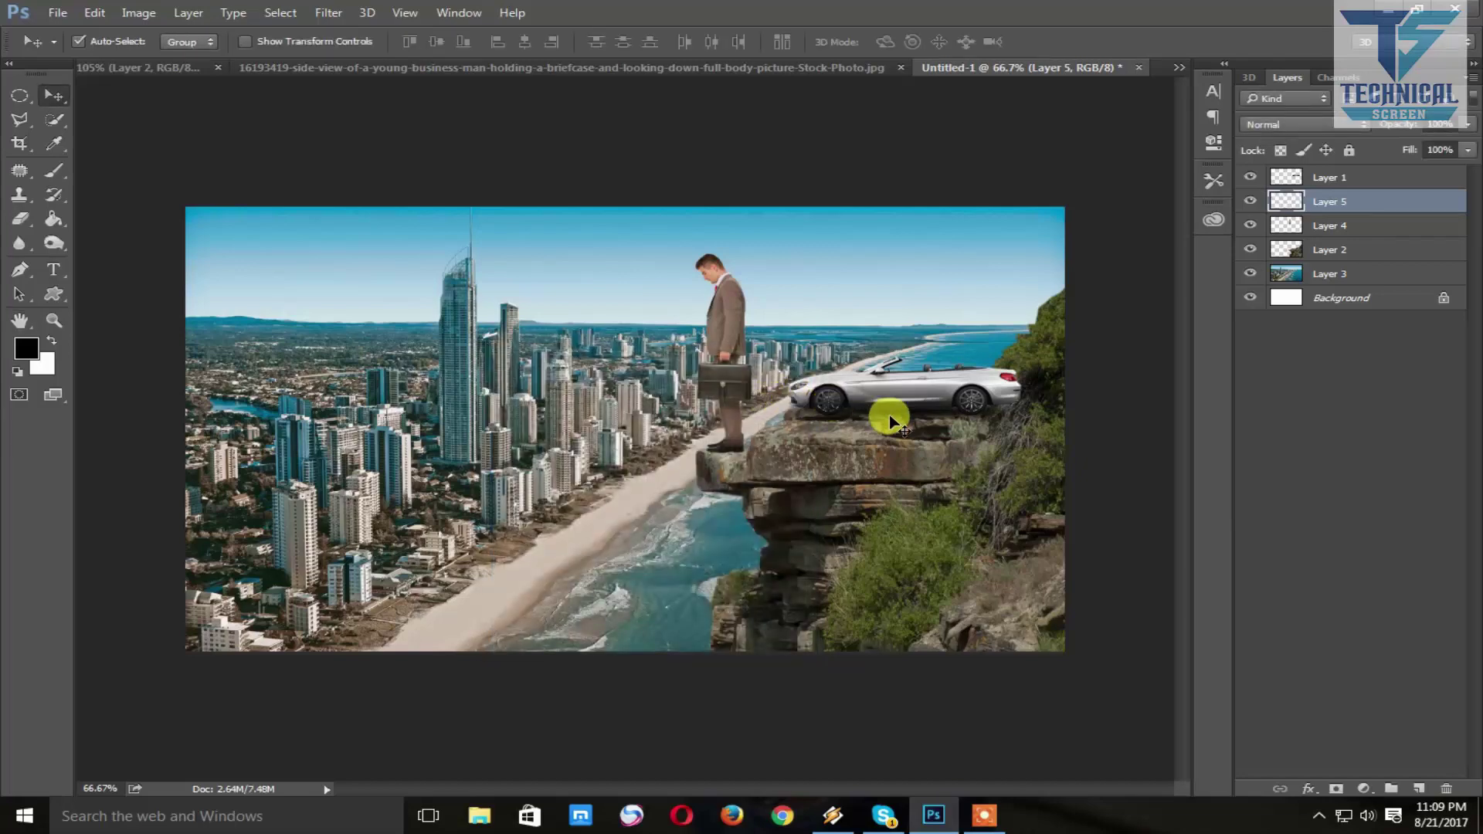
- Nudge the businessman slightly right so his shoes rest on the ledge
key("ctrl+plus")
key("ctrl+plus")
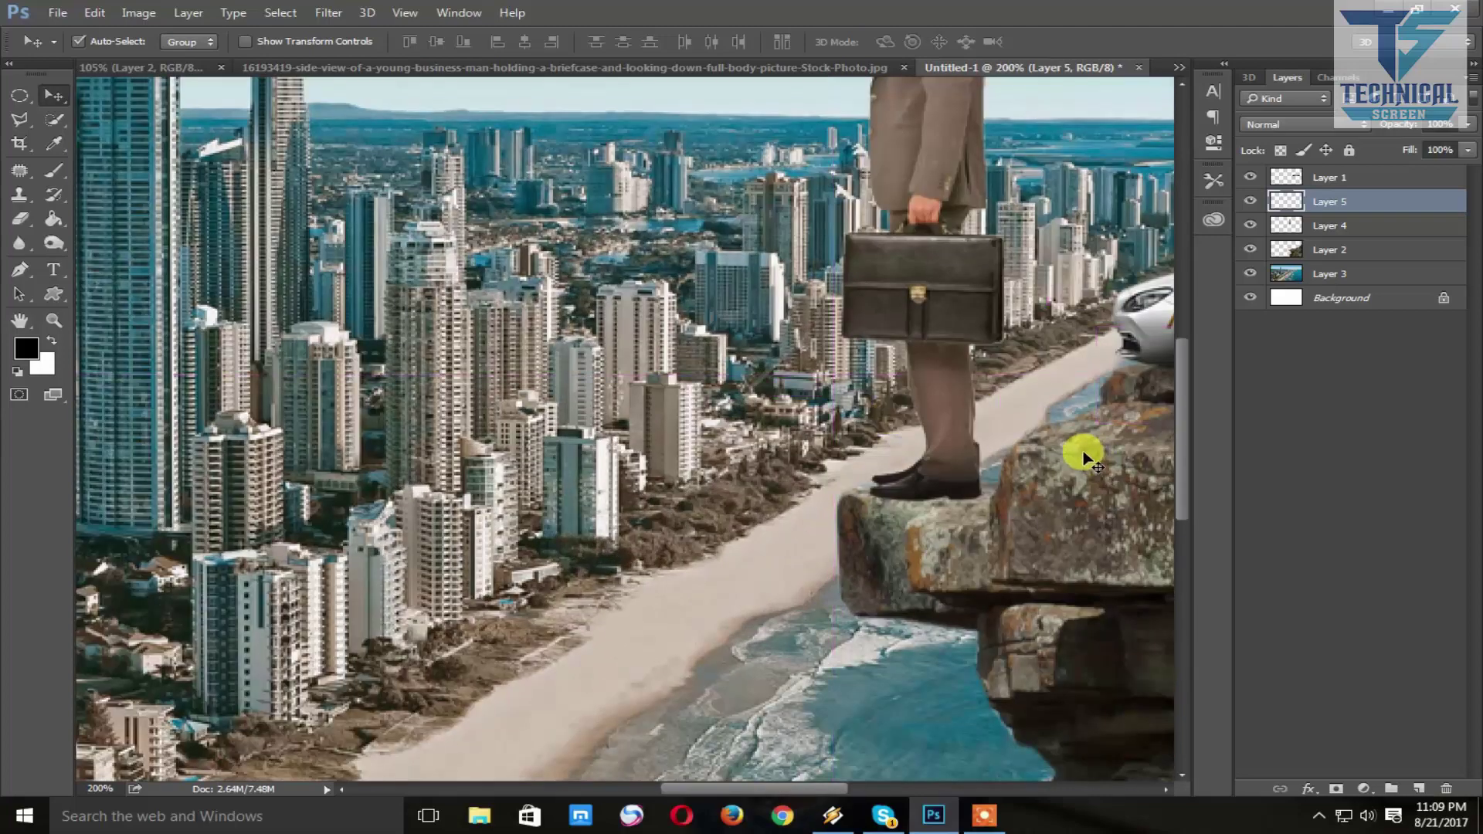
left_click_drag(965, 446, 984, 462)
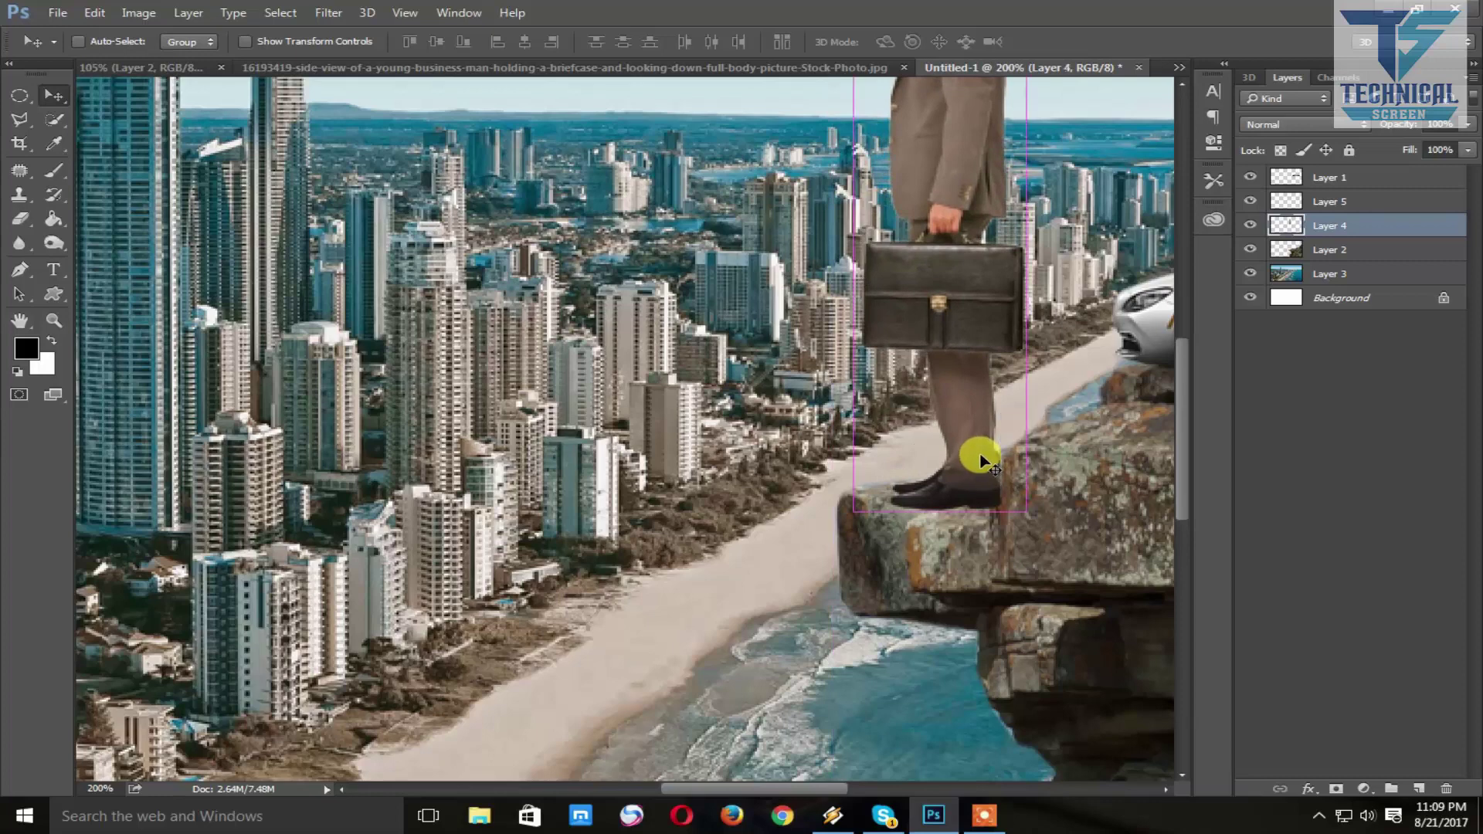
key("ctrl+minus")
key("ctrl+minus")
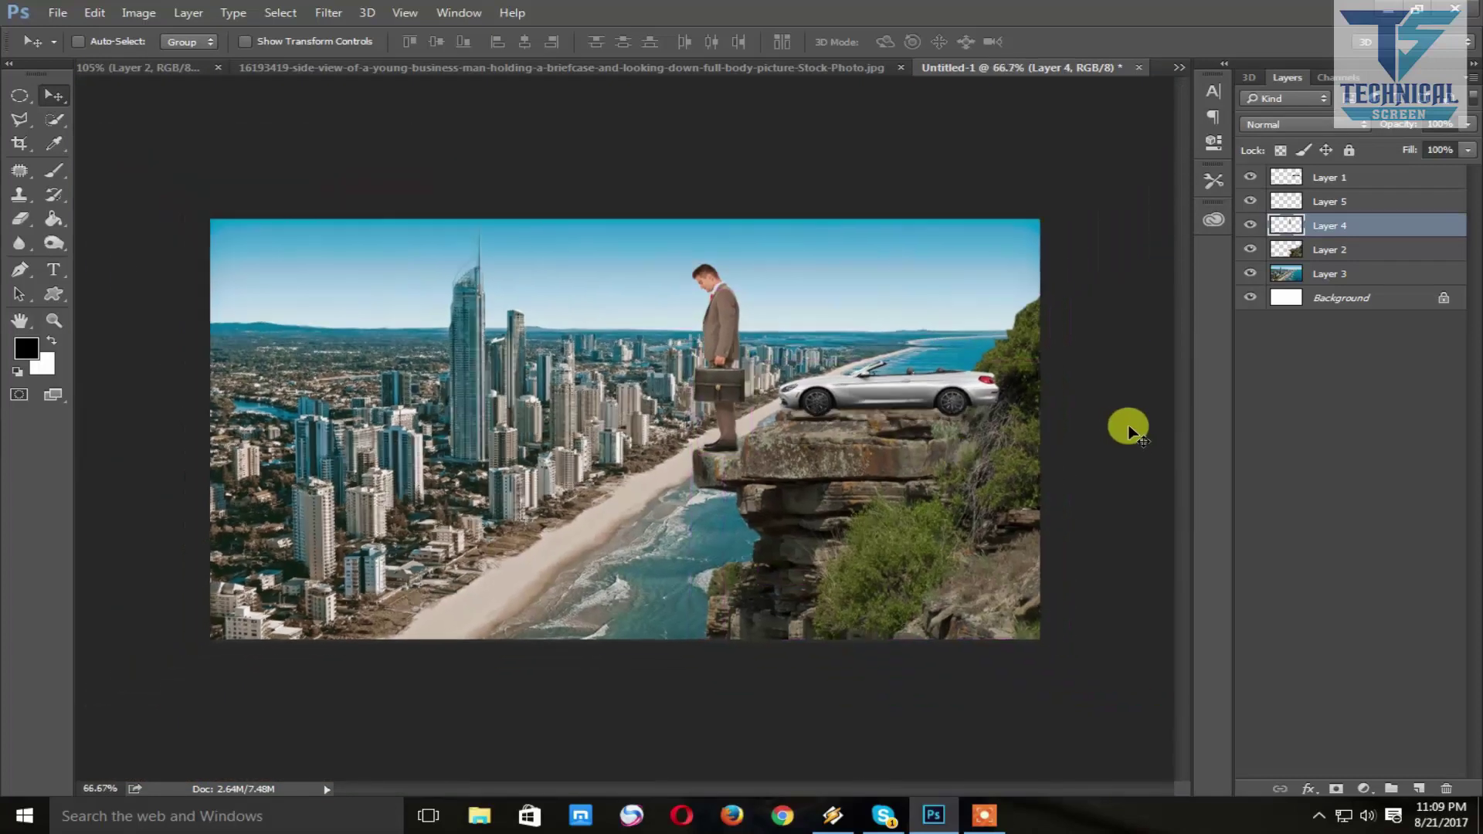
key("ctrl+minus")
key("ctrl+plus")
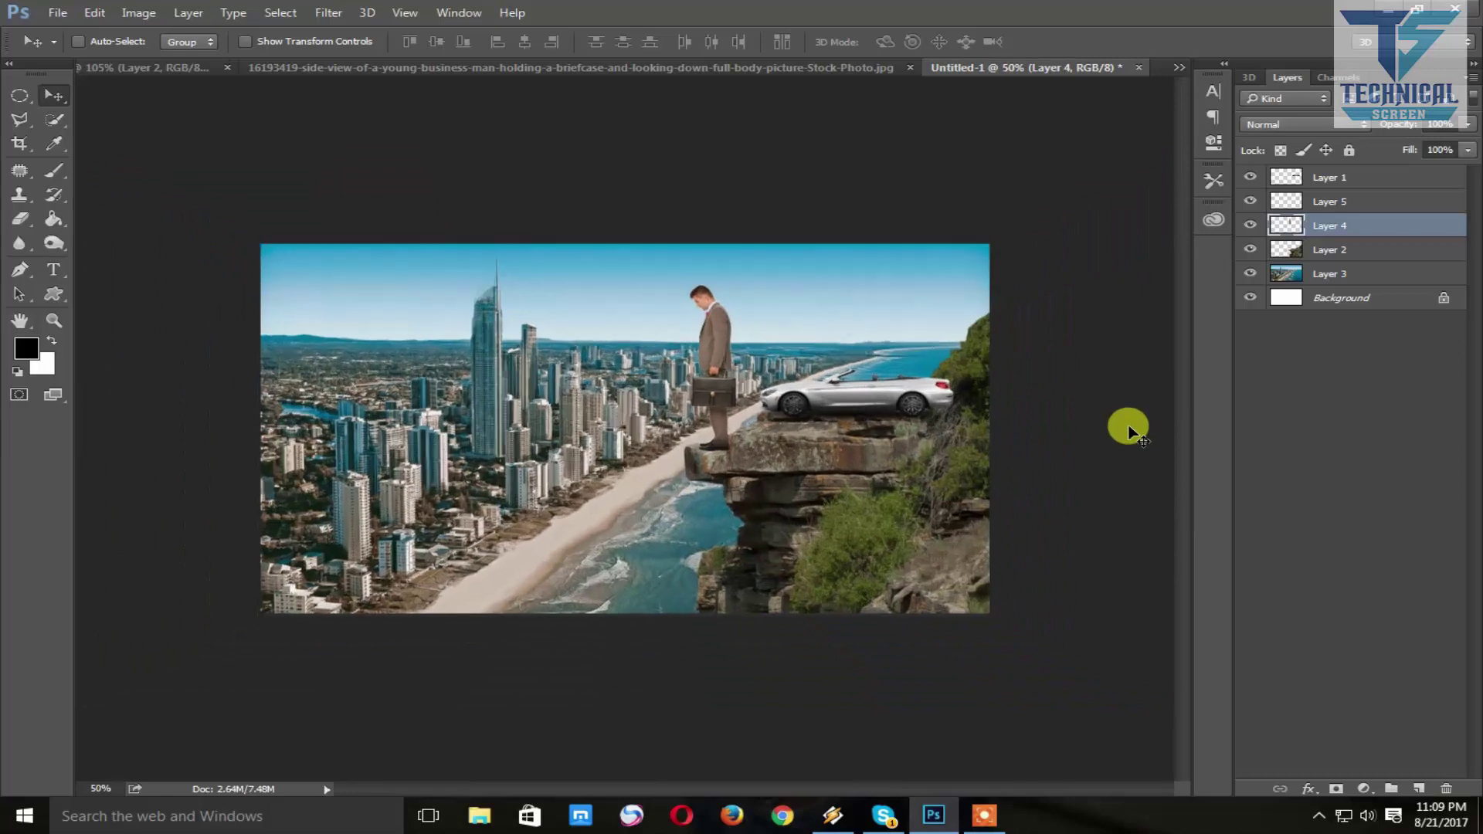
left_click(1353, 278)
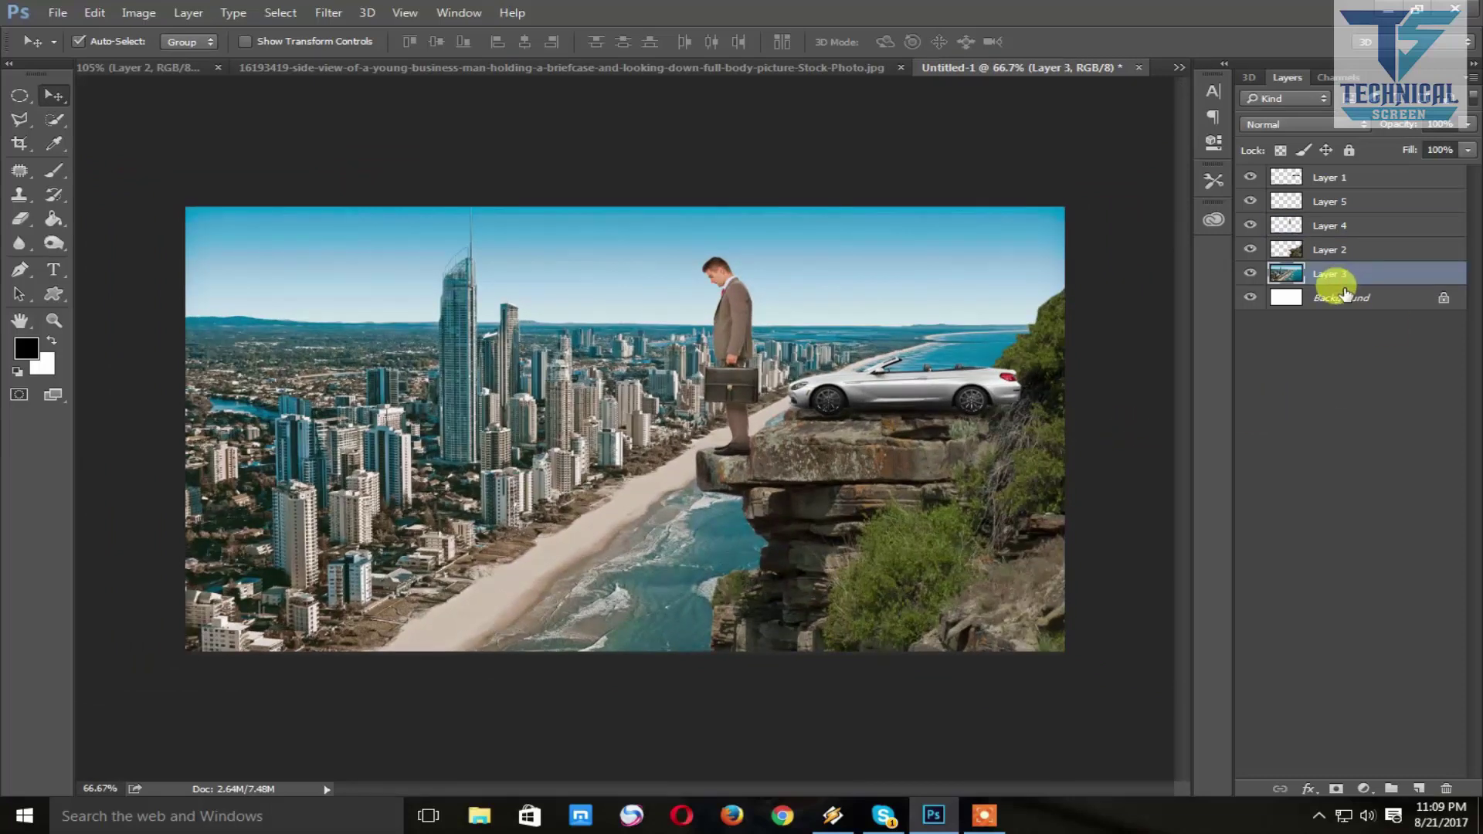
- Add a Levels adjustment darkening the city backdrop's midtones to 0.70 and lowering the brightest output tones
left_click(1364, 790)
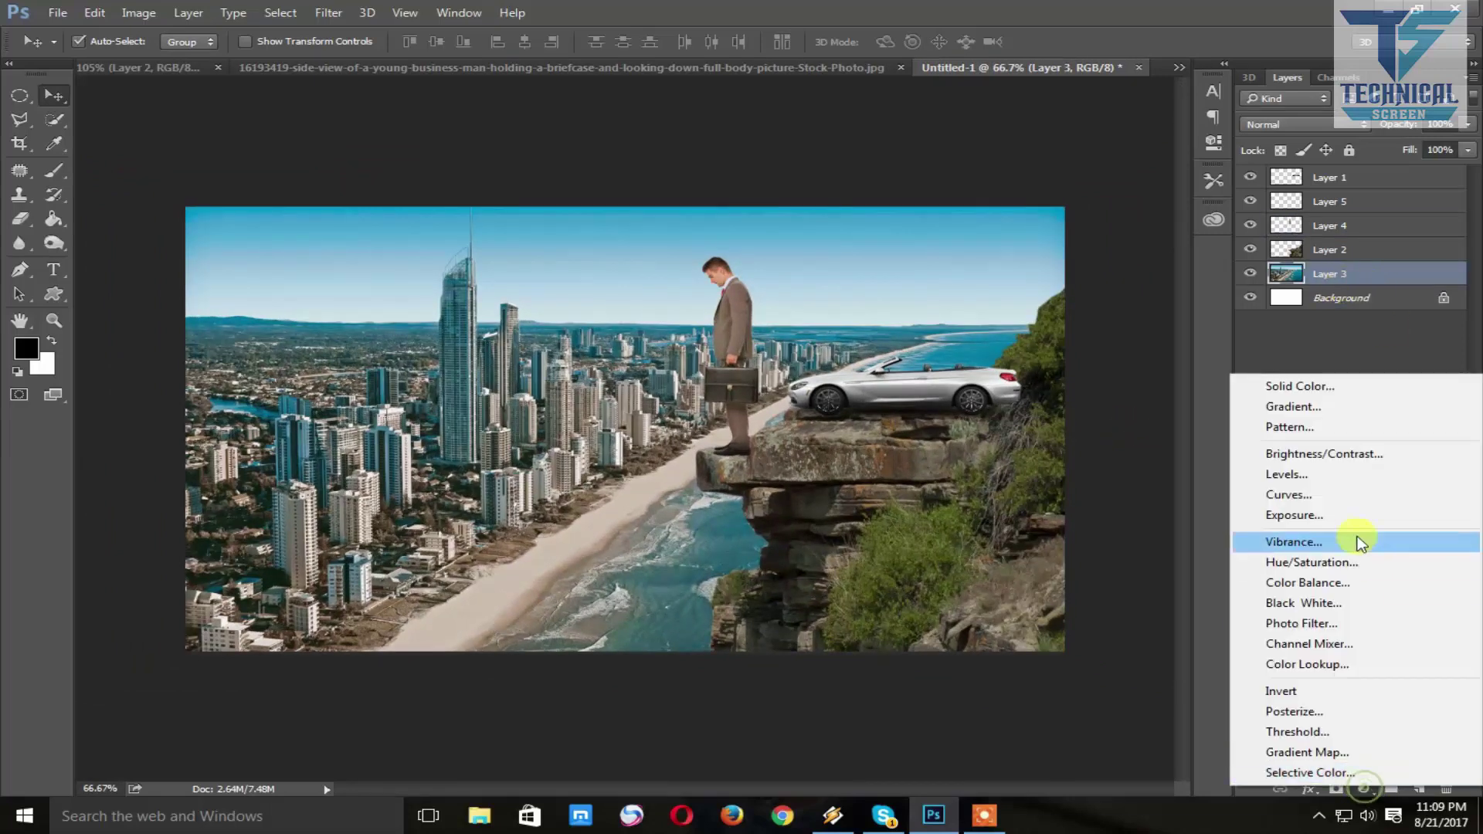
left_click(1336, 474)
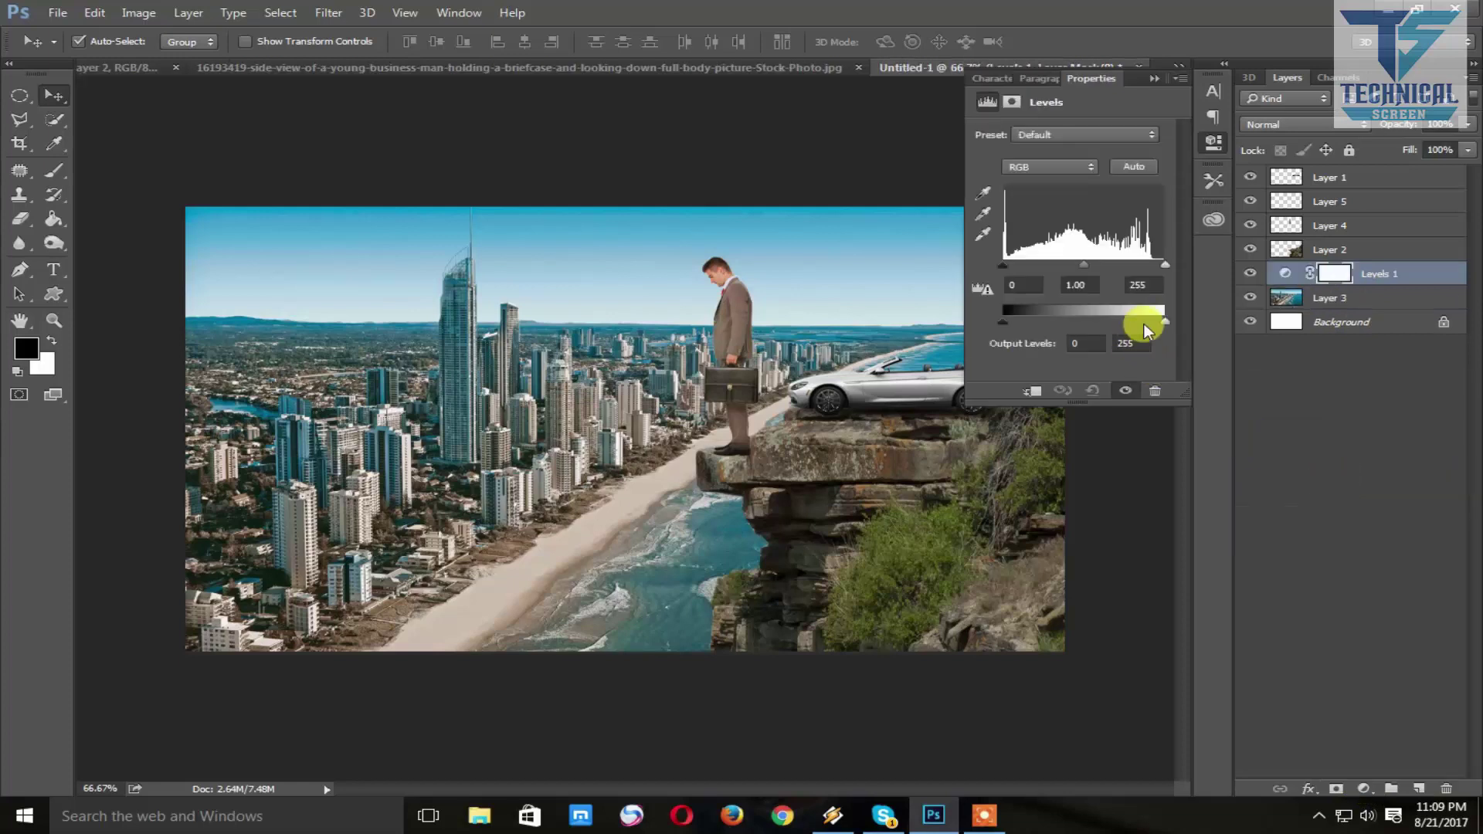
left_click_drag(1091, 264, 1102, 264)
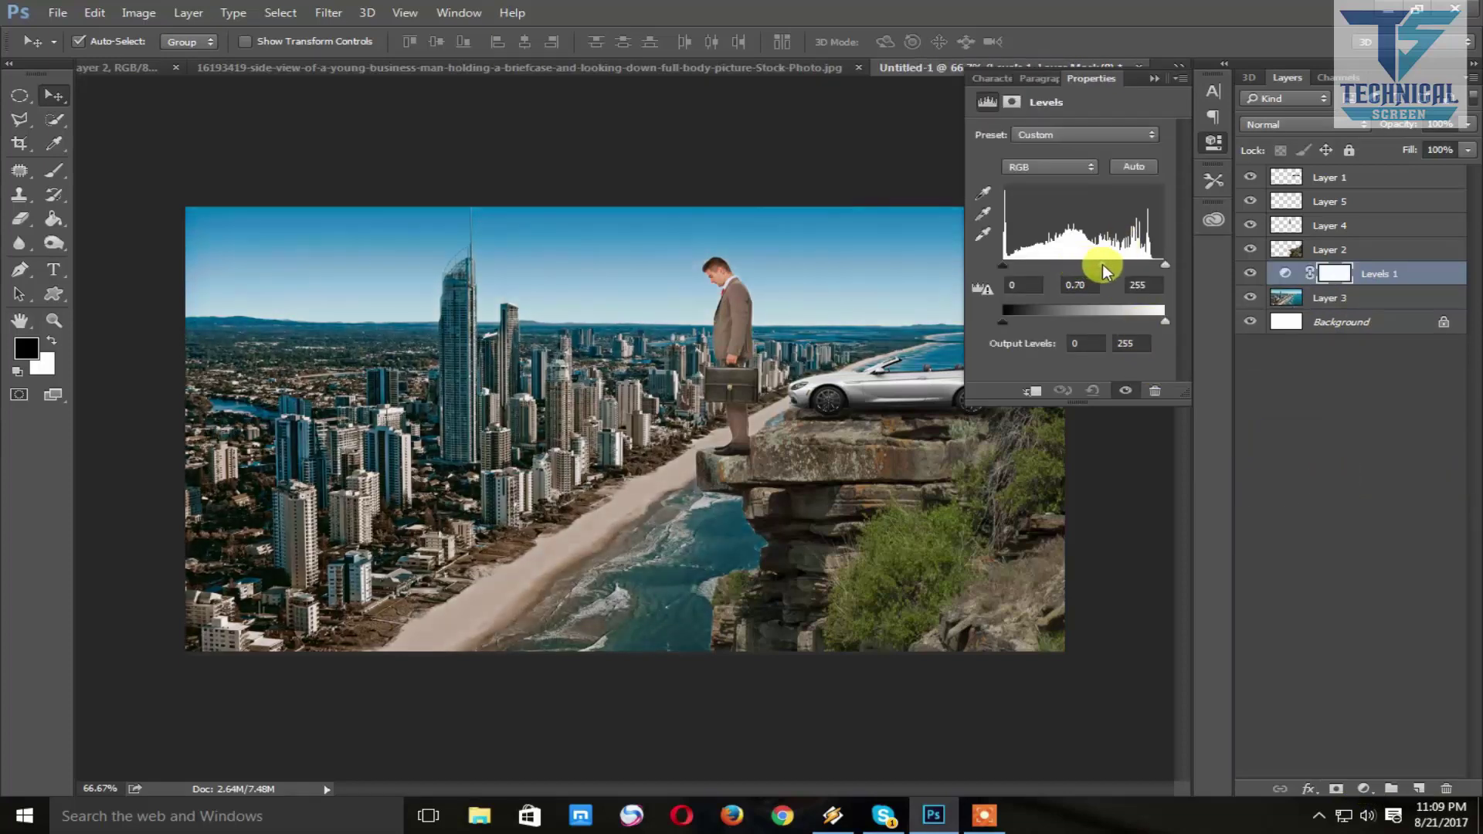
mouse_move(1163, 319)
left_mouse_down()
mouse_move(1146, 323)
mouse_move(1164, 319)
left_mouse_up()
- Create a new empty Layer 6 directly above Layer 1
left_click(1152, 80)
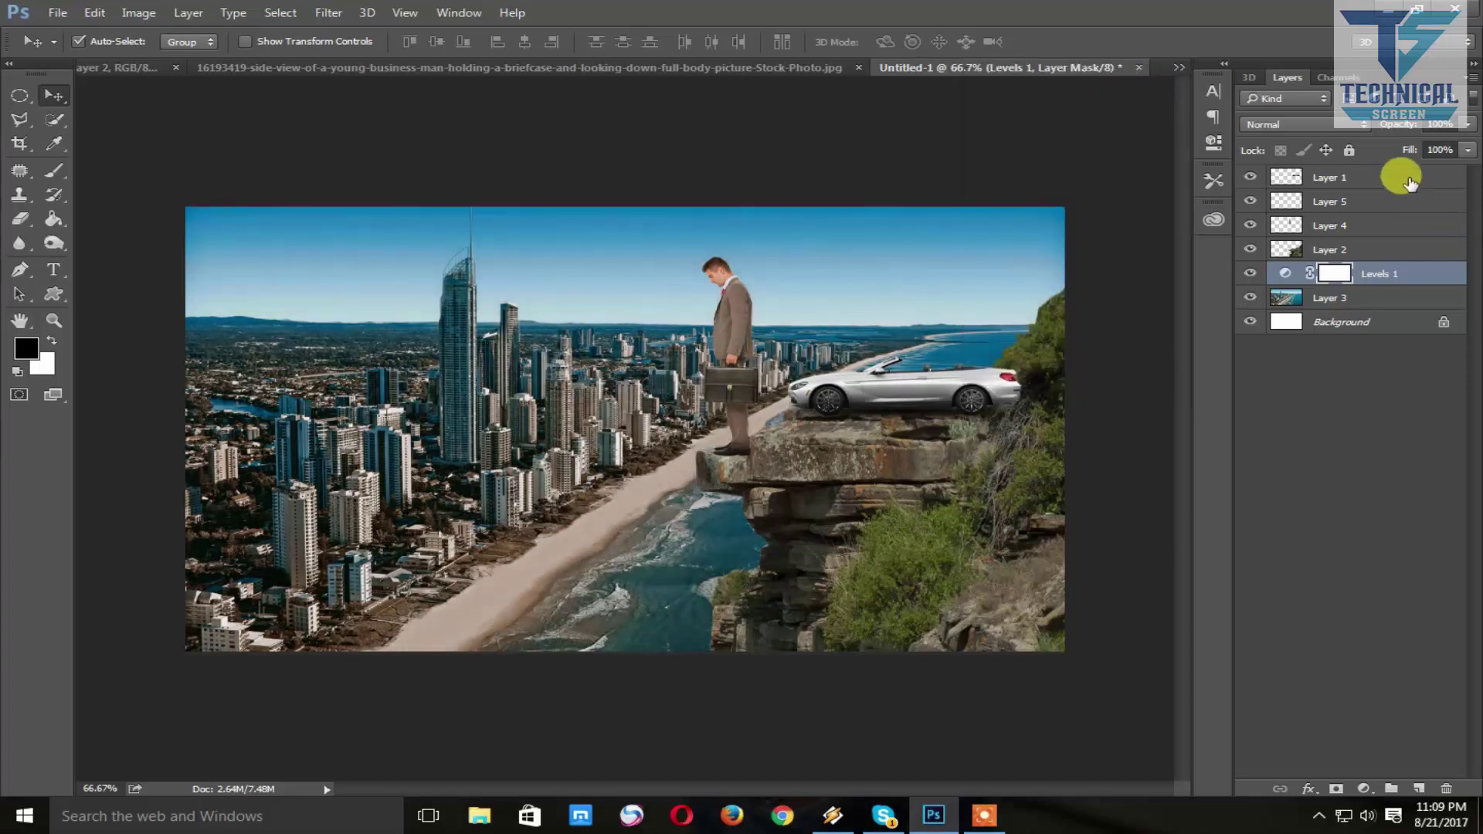
left_click(1402, 176)
left_click(1420, 789)
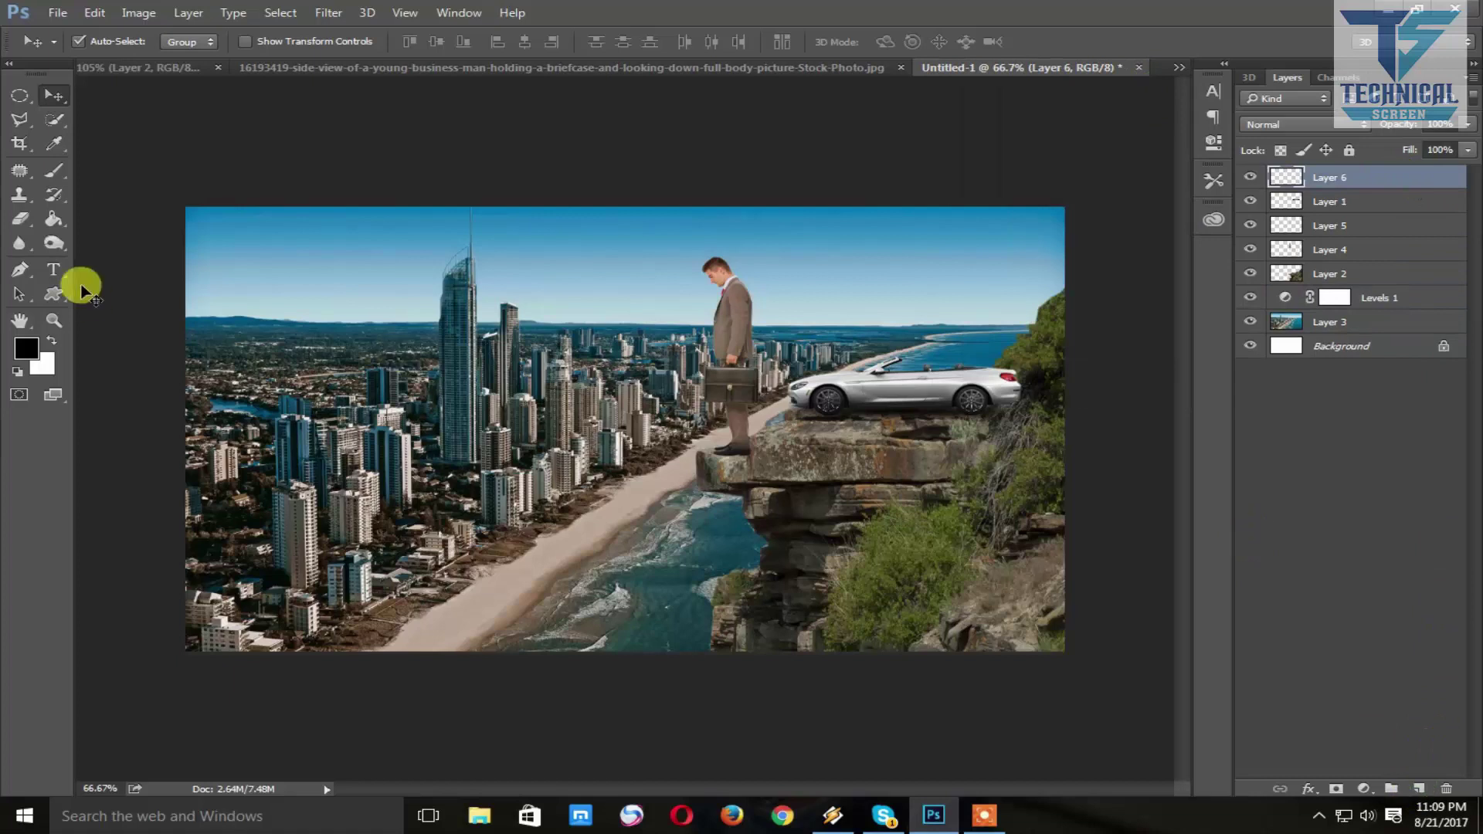
- Stamp a 250 px bird flock in the upper-right sky and 417-brush birds above the city
left_click(65, 178)
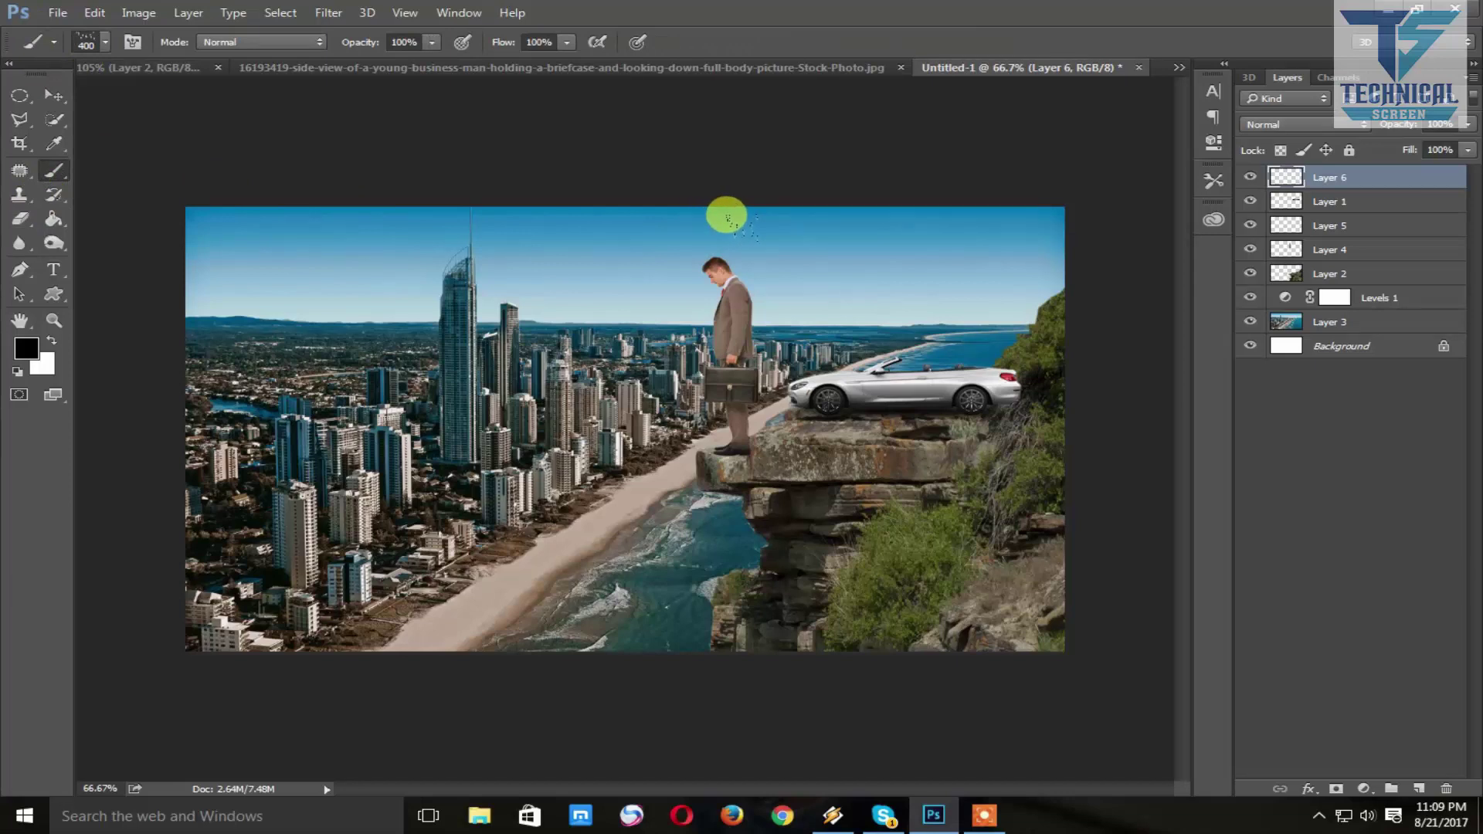
key("bracketleft")
key("bracketleft")
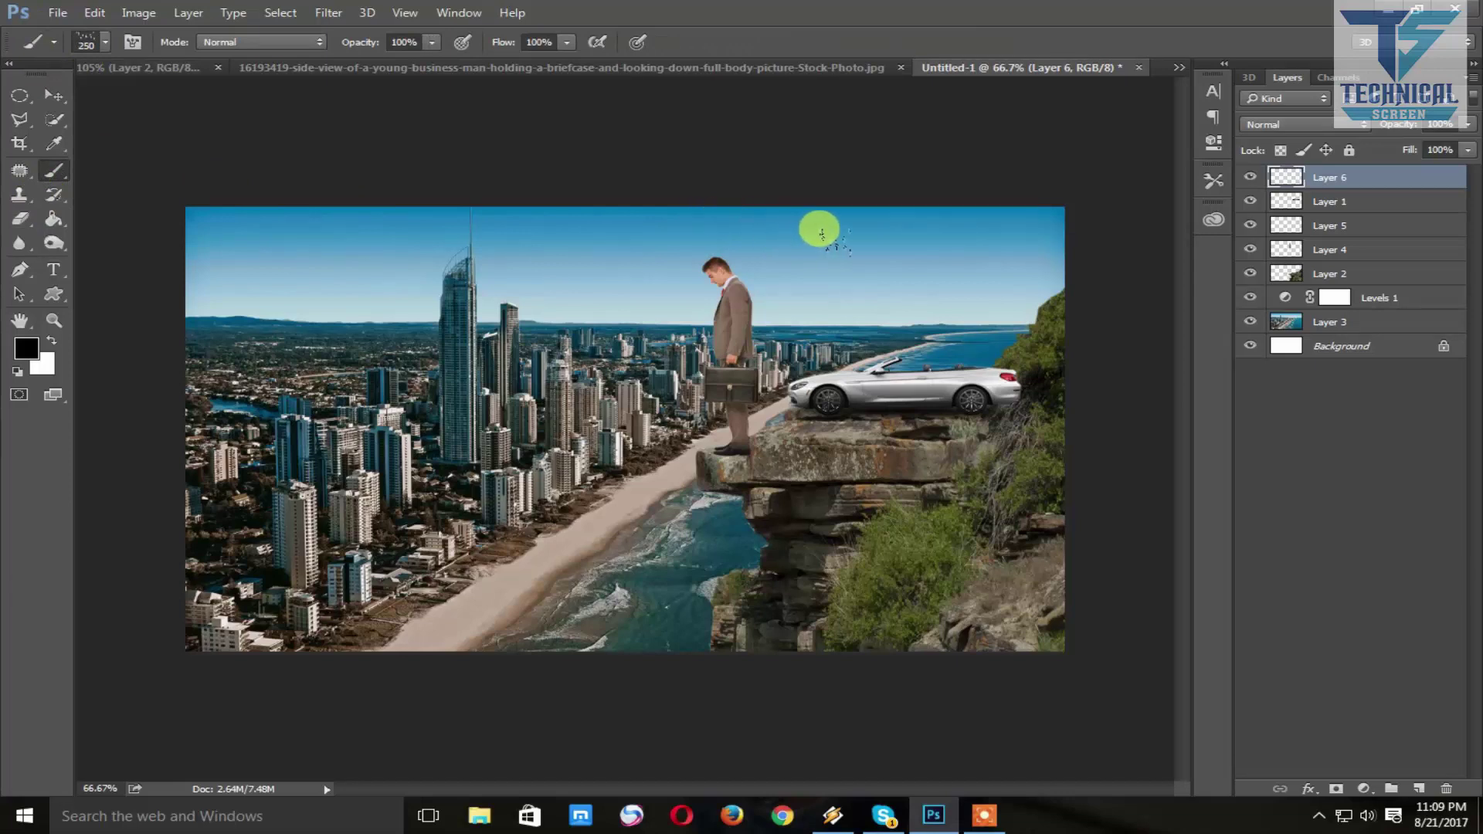
left_click(823, 227)
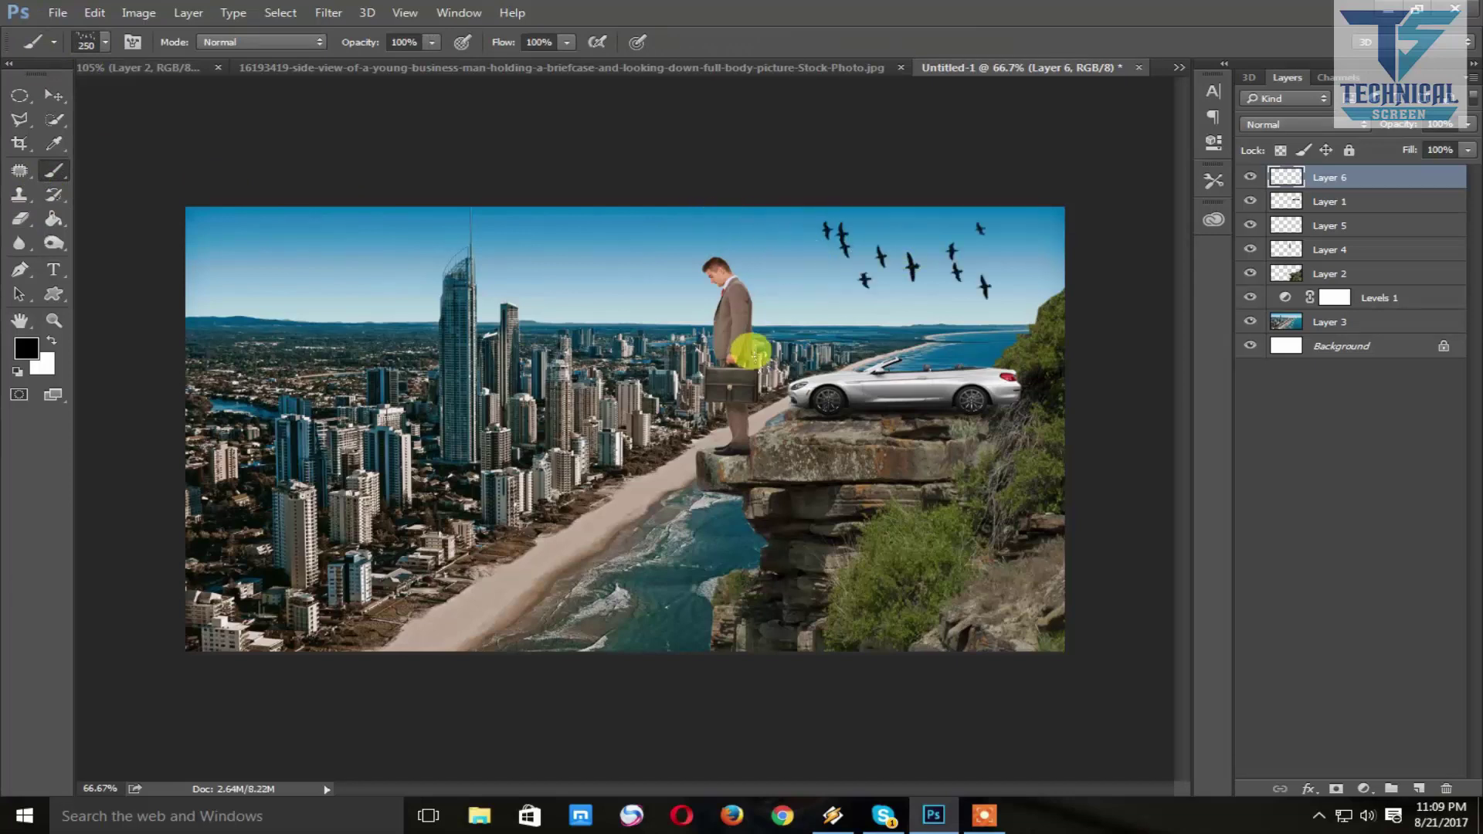
left_click(104, 44)
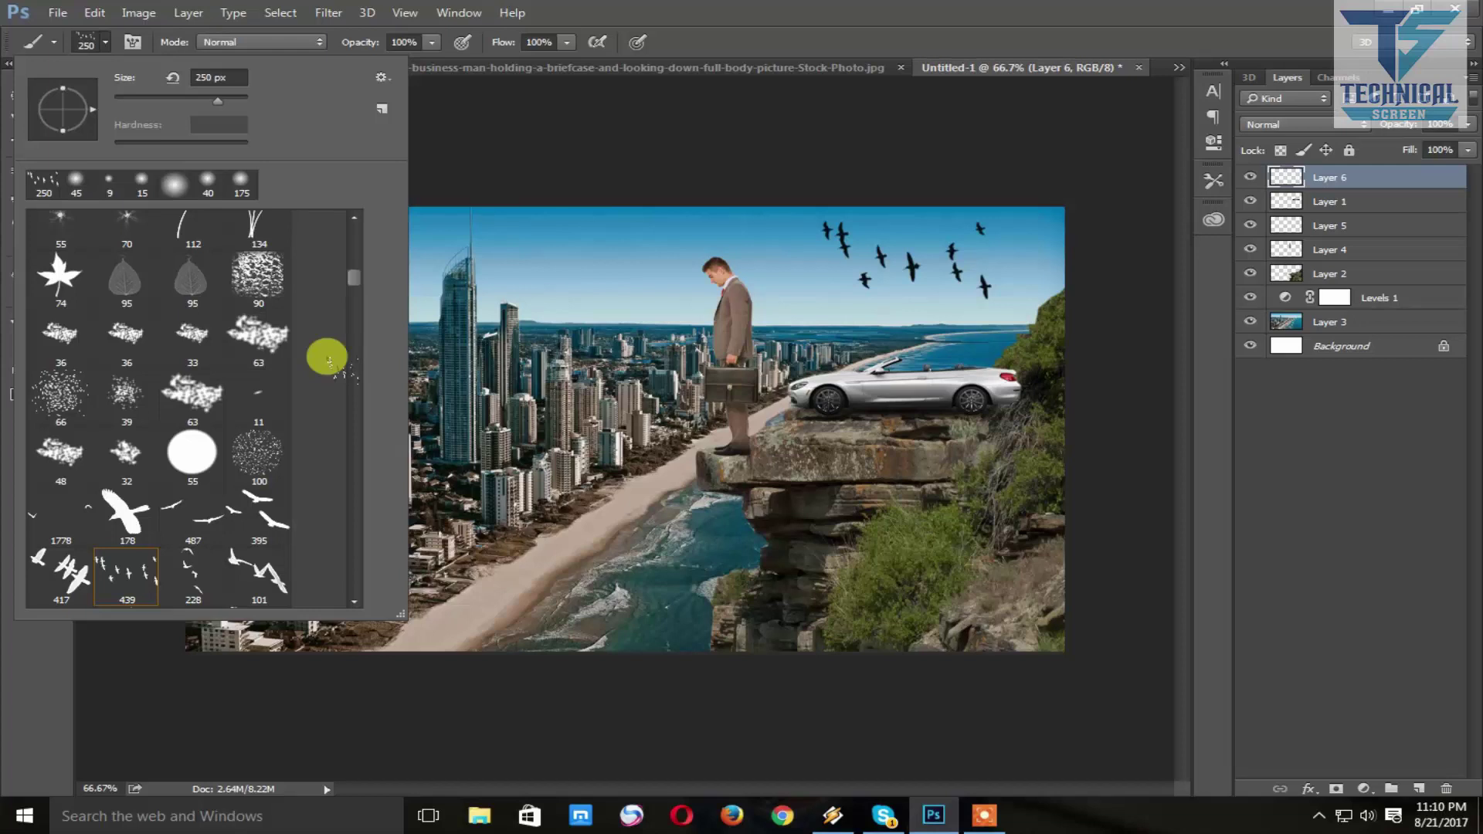
left_click(66, 576)
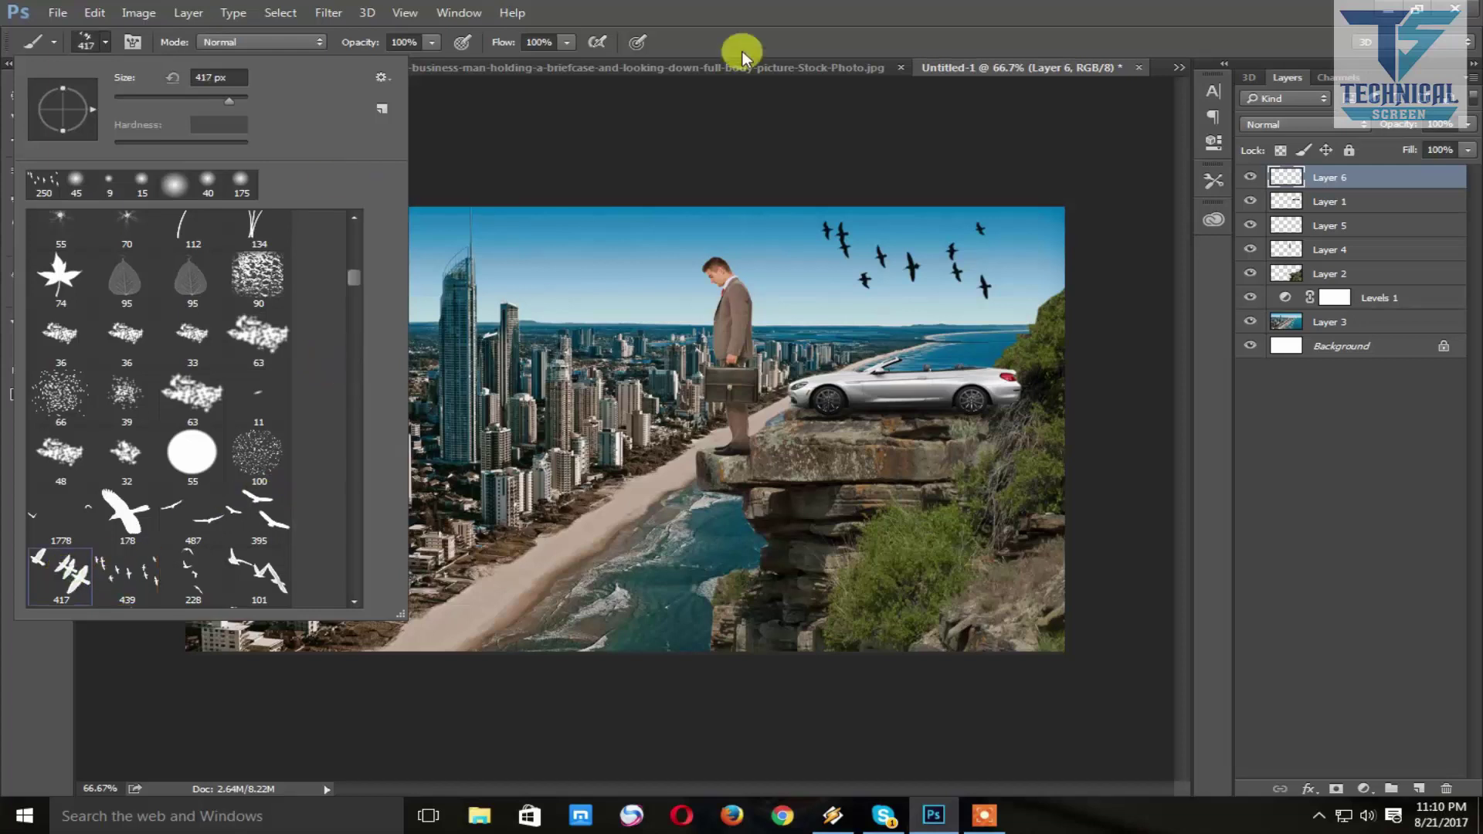
left_click(739, 27)
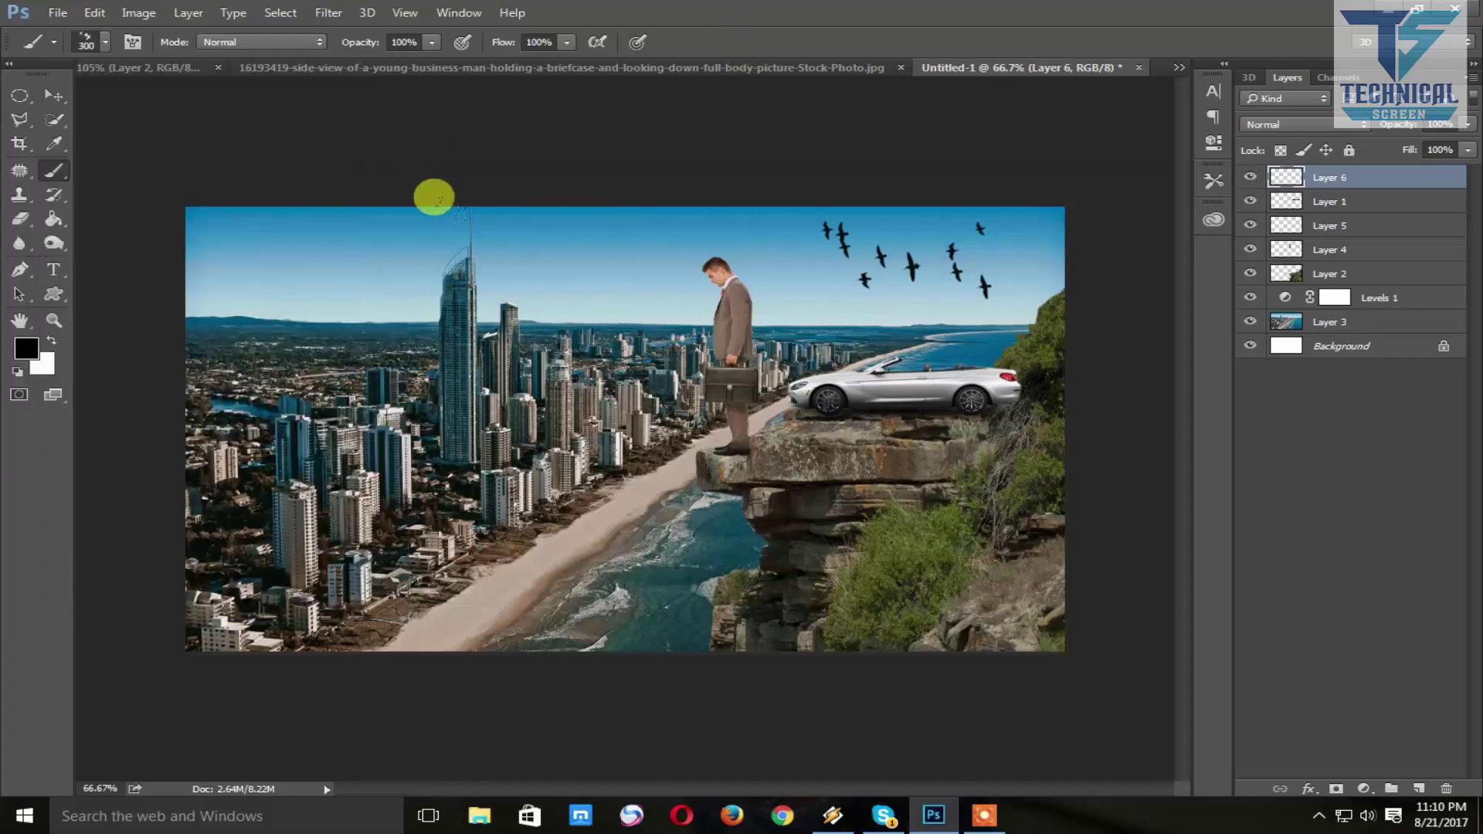
key("bracketleft")
key("bracketleft")
key("bracketleft")
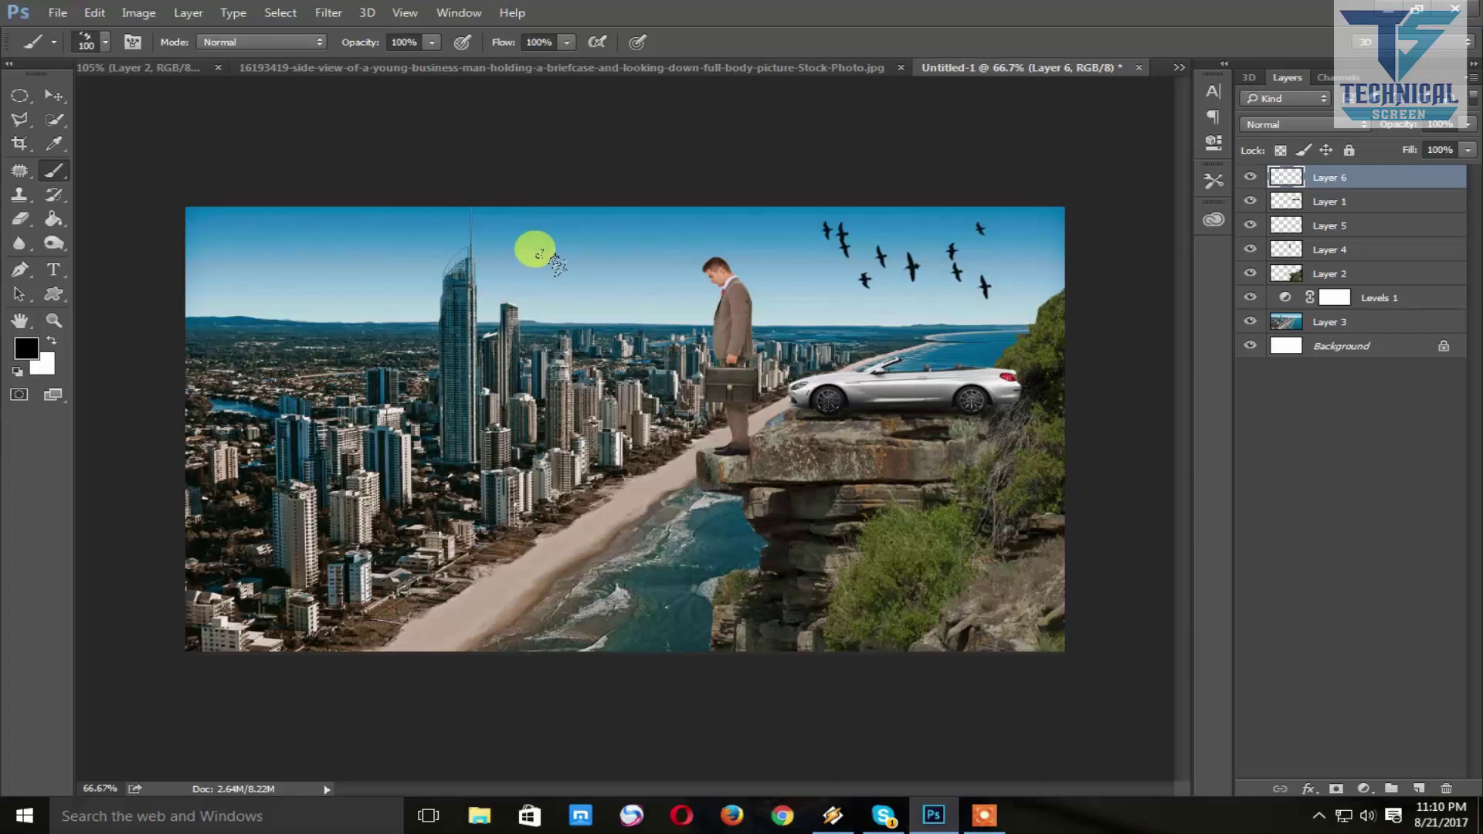
left_click(554, 268)
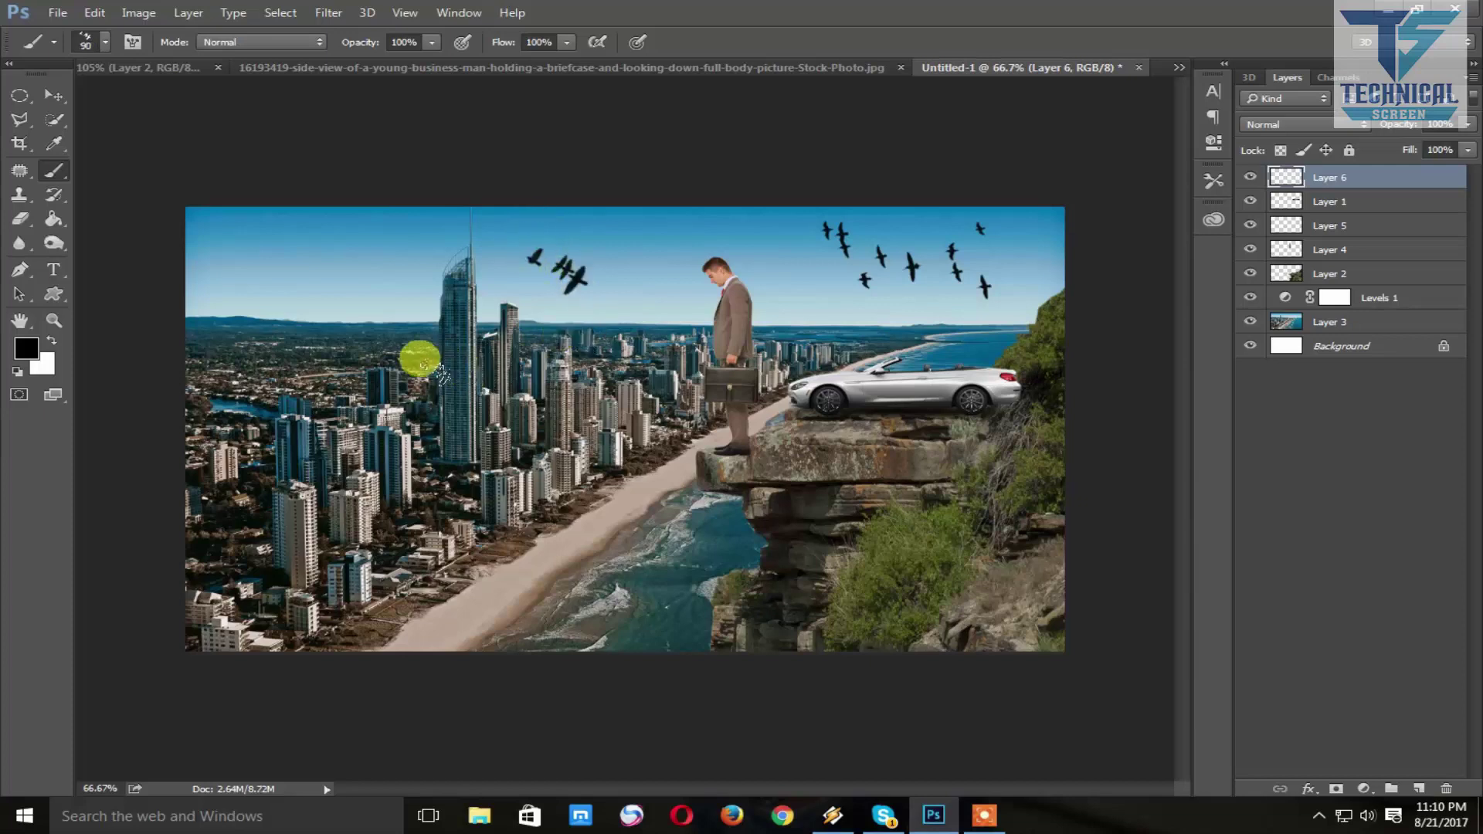
- Stamp 101-brush birds in the upper-left sky, then lower Layer 6's fill to fade them
left_click(101, 44)
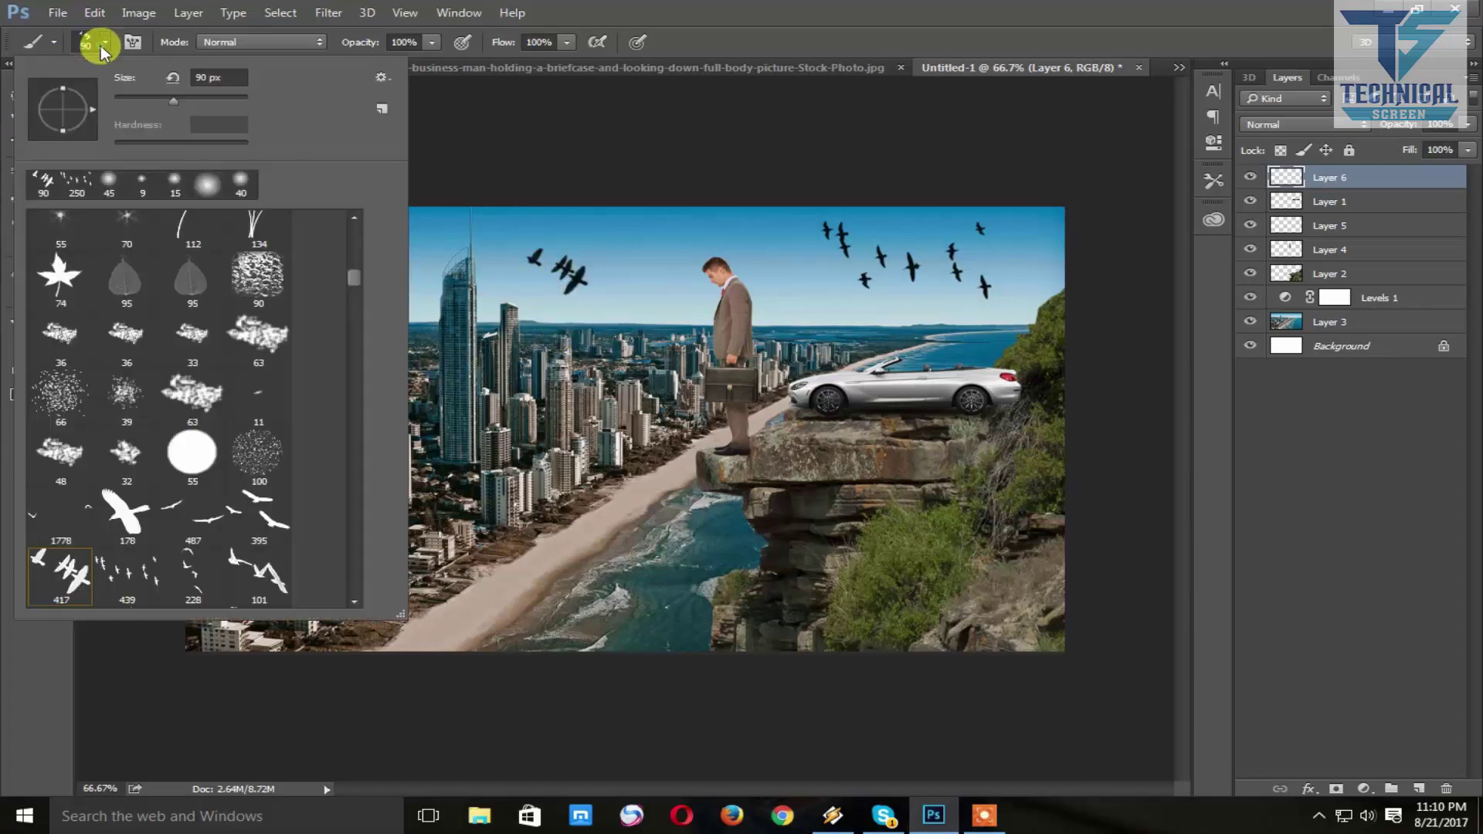
left_click(266, 573)
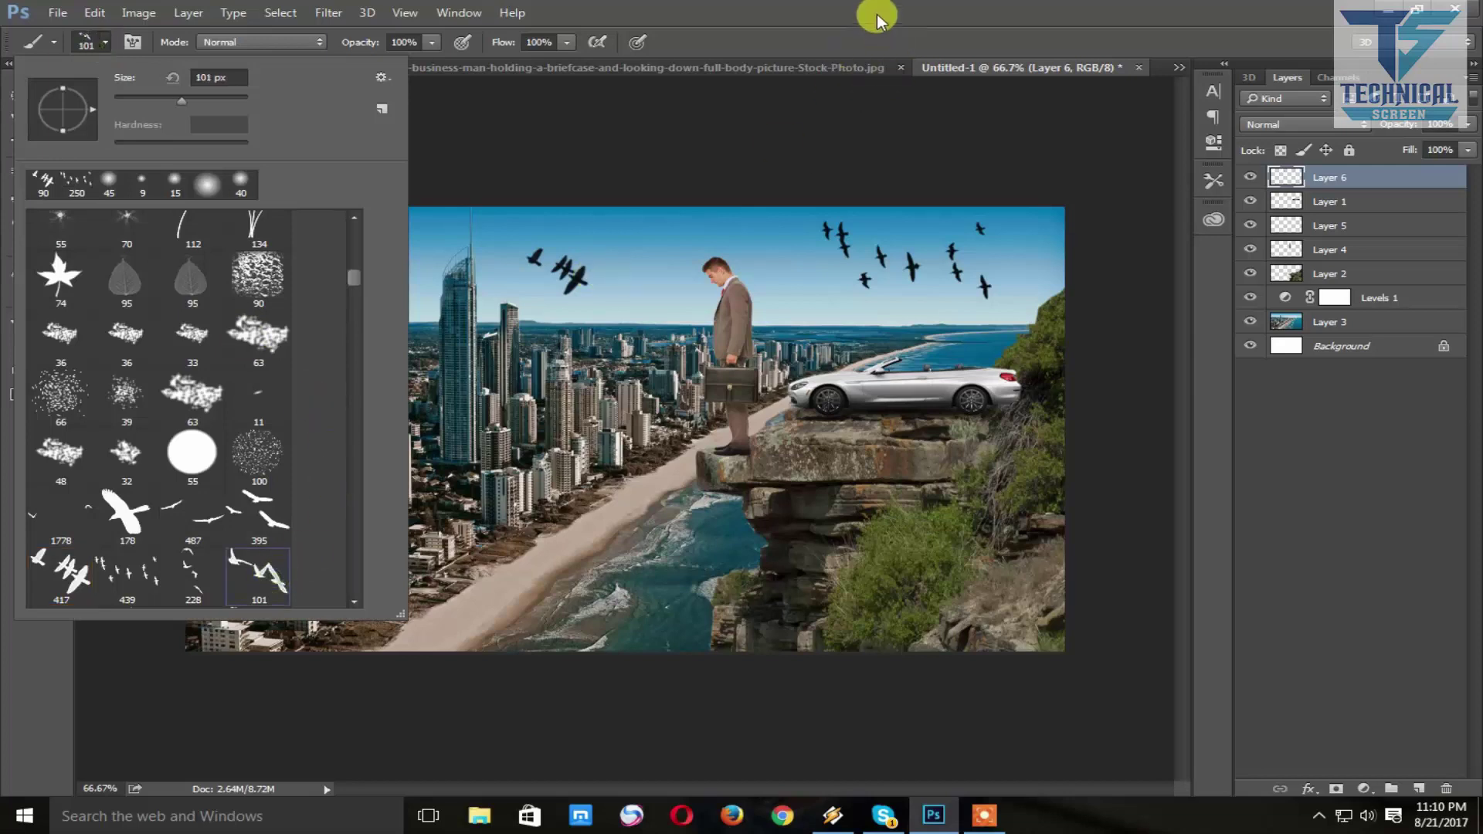
key("Return")
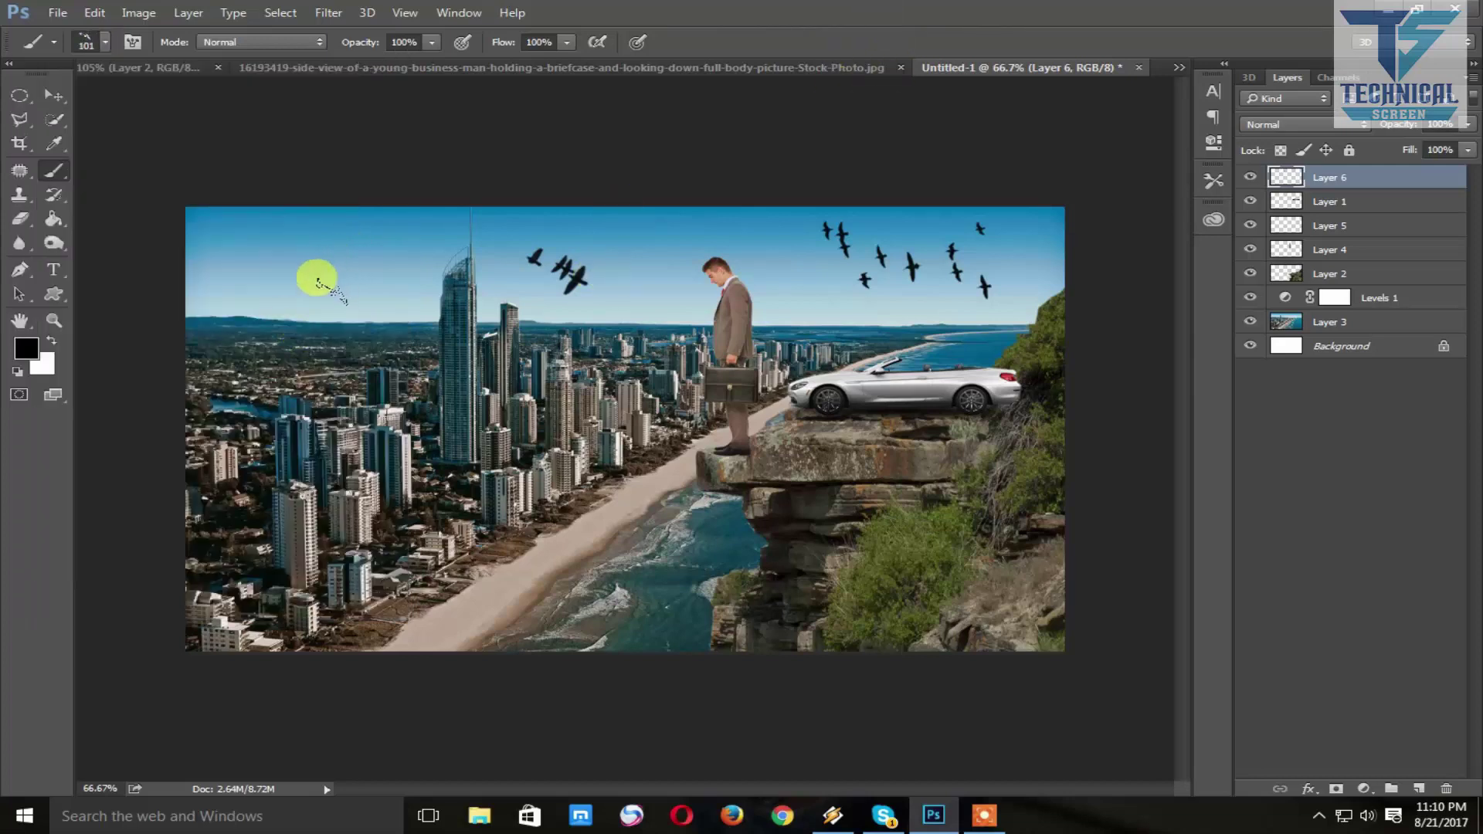
left_click(313, 283)
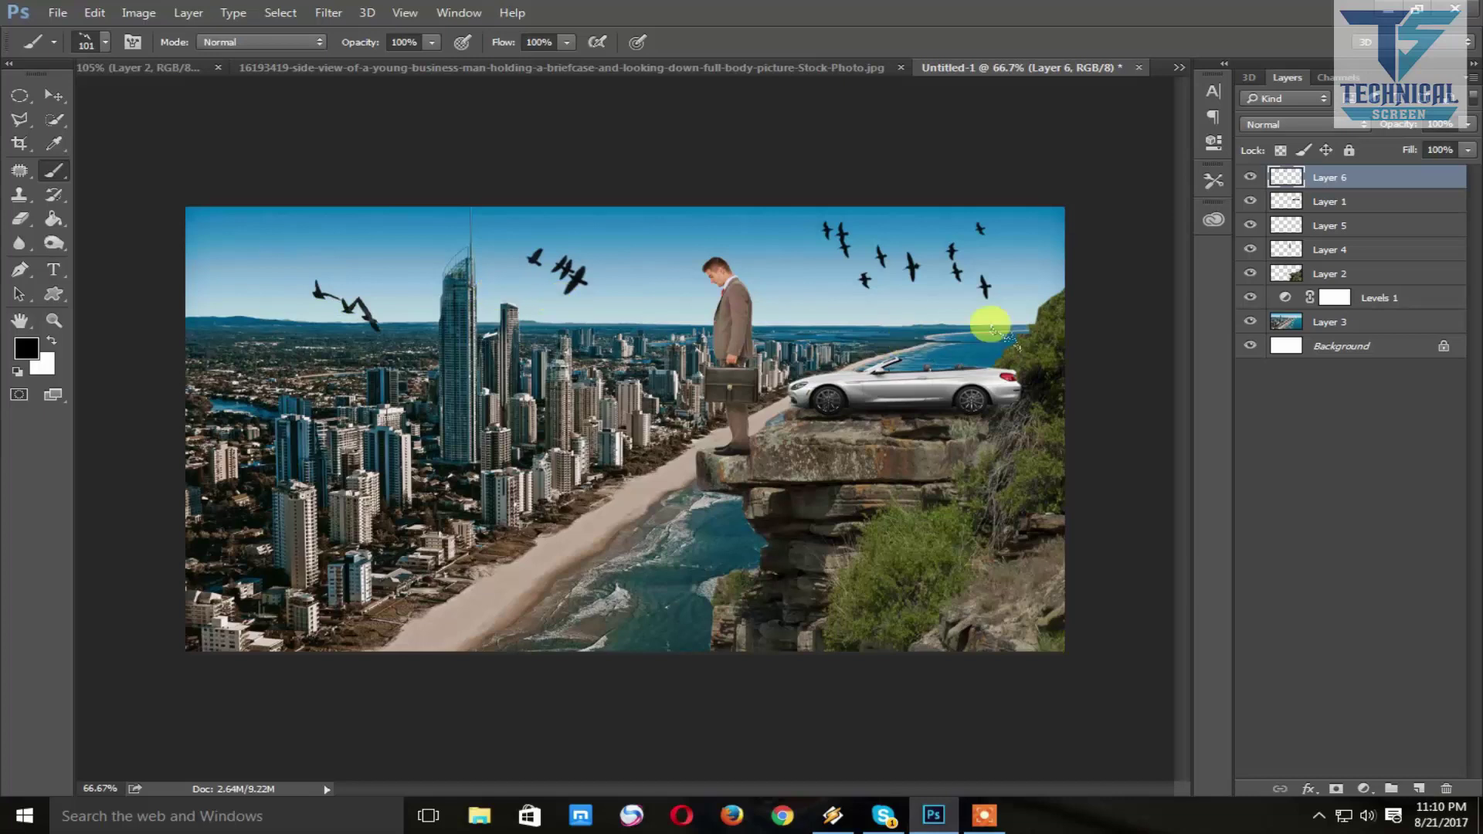
left_click(1467, 150)
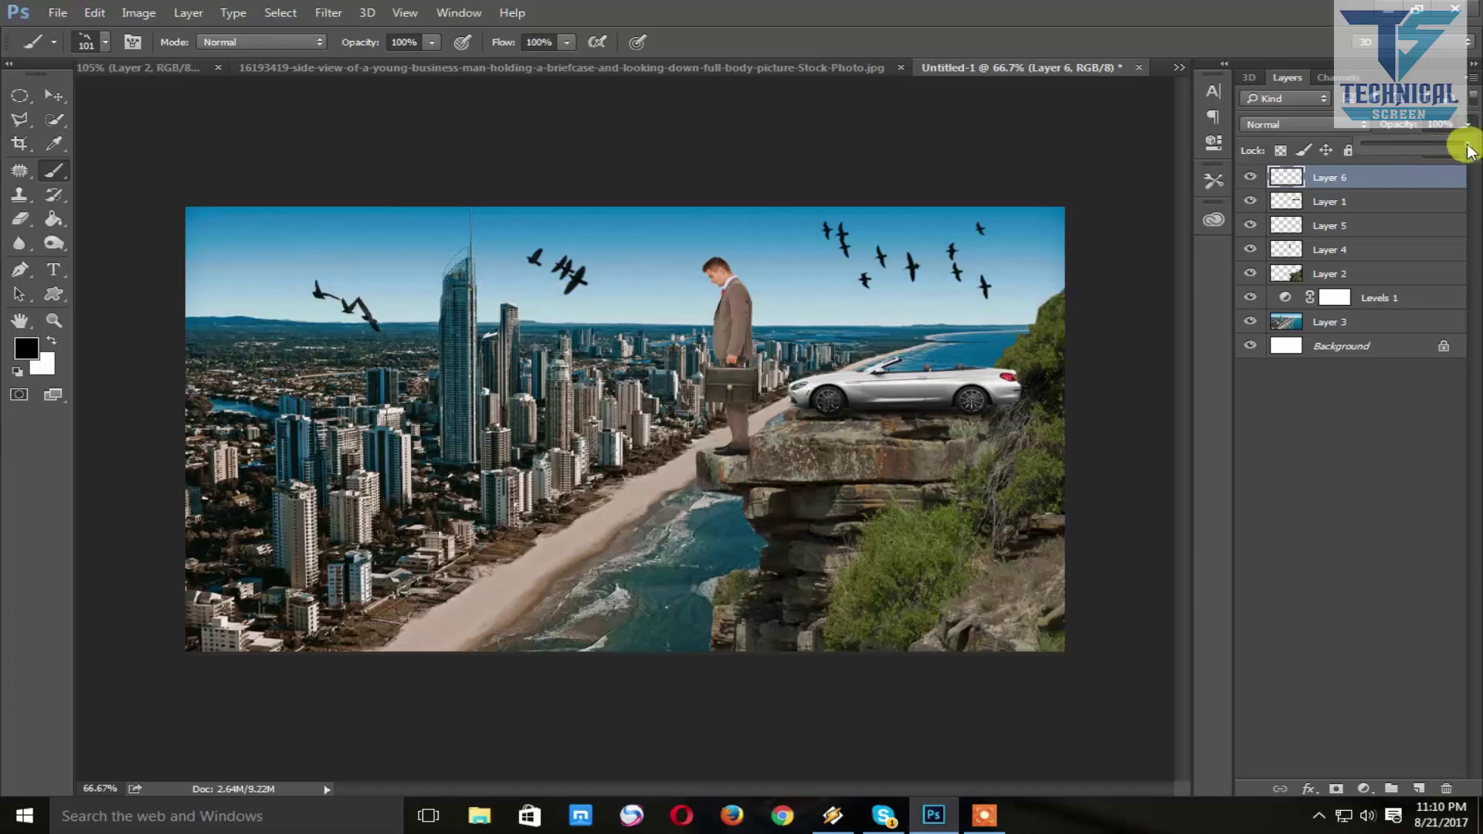
left_click_drag(1459, 152, 1453, 152)
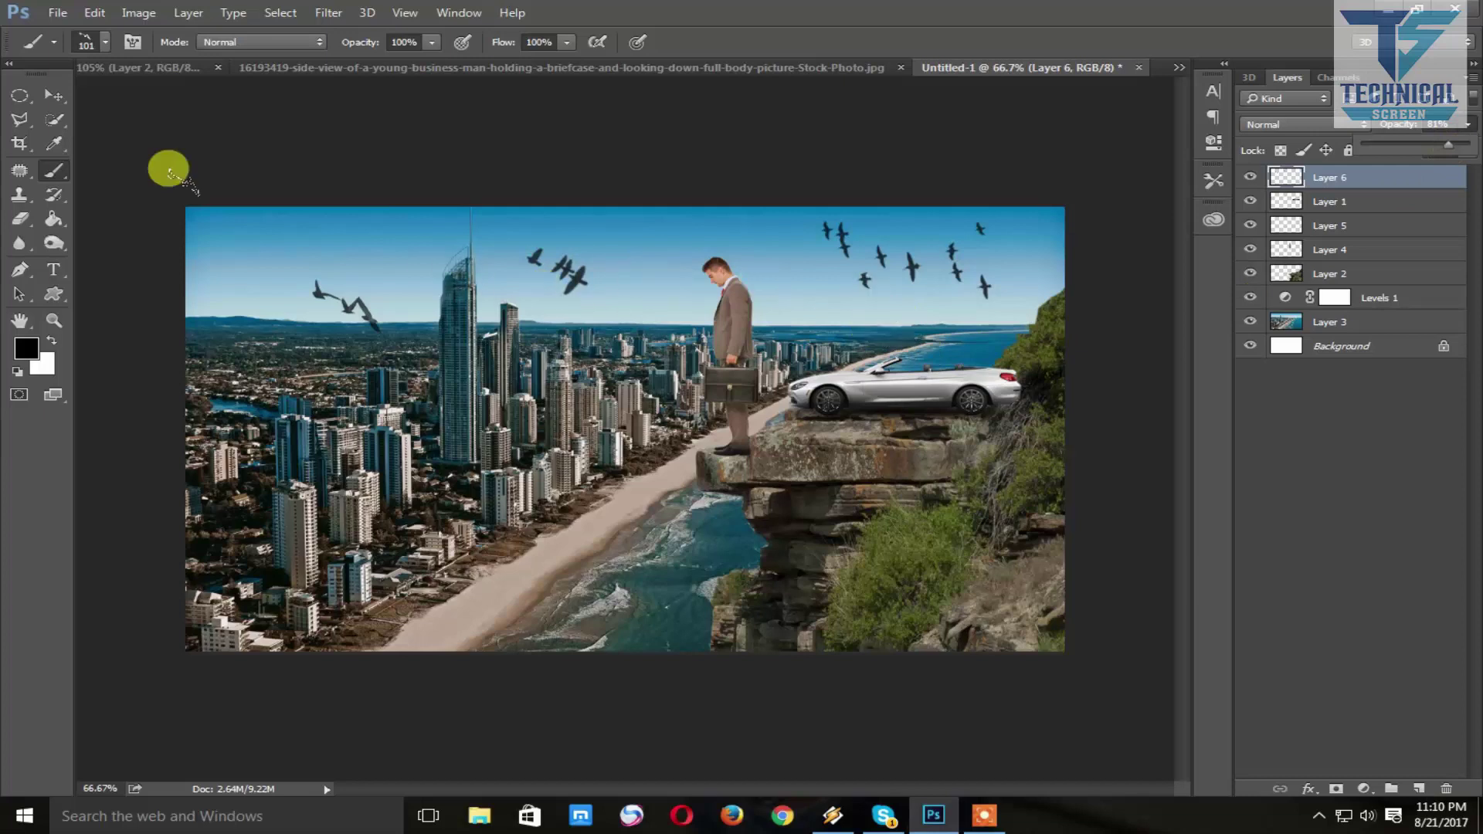
- Erase the birds in the far-left sky and raise Layer 6's opacity to 100%
left_click(21, 220)
left_click_drag(321, 291, 352, 331)
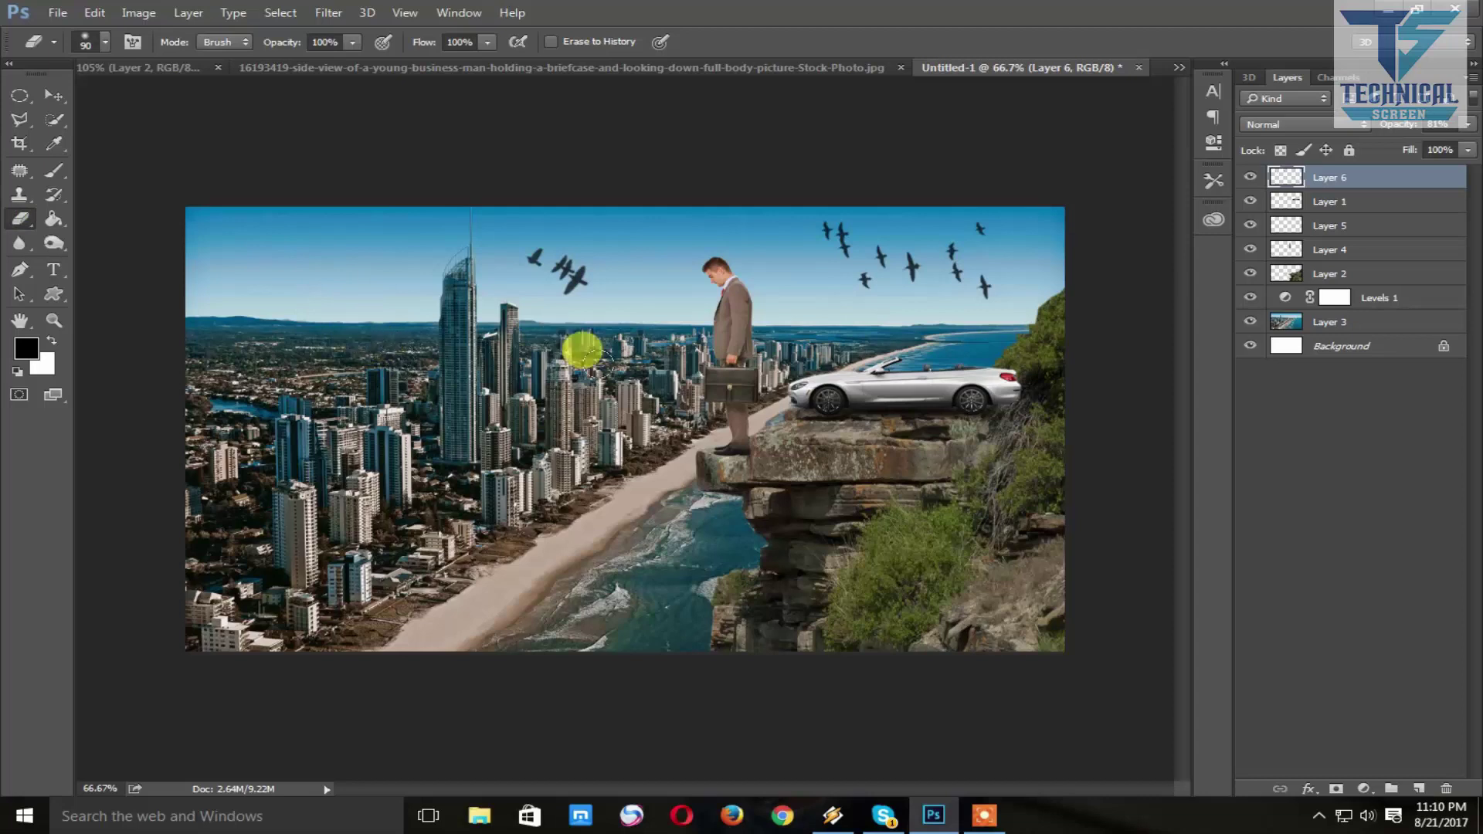
left_click(1466, 124)
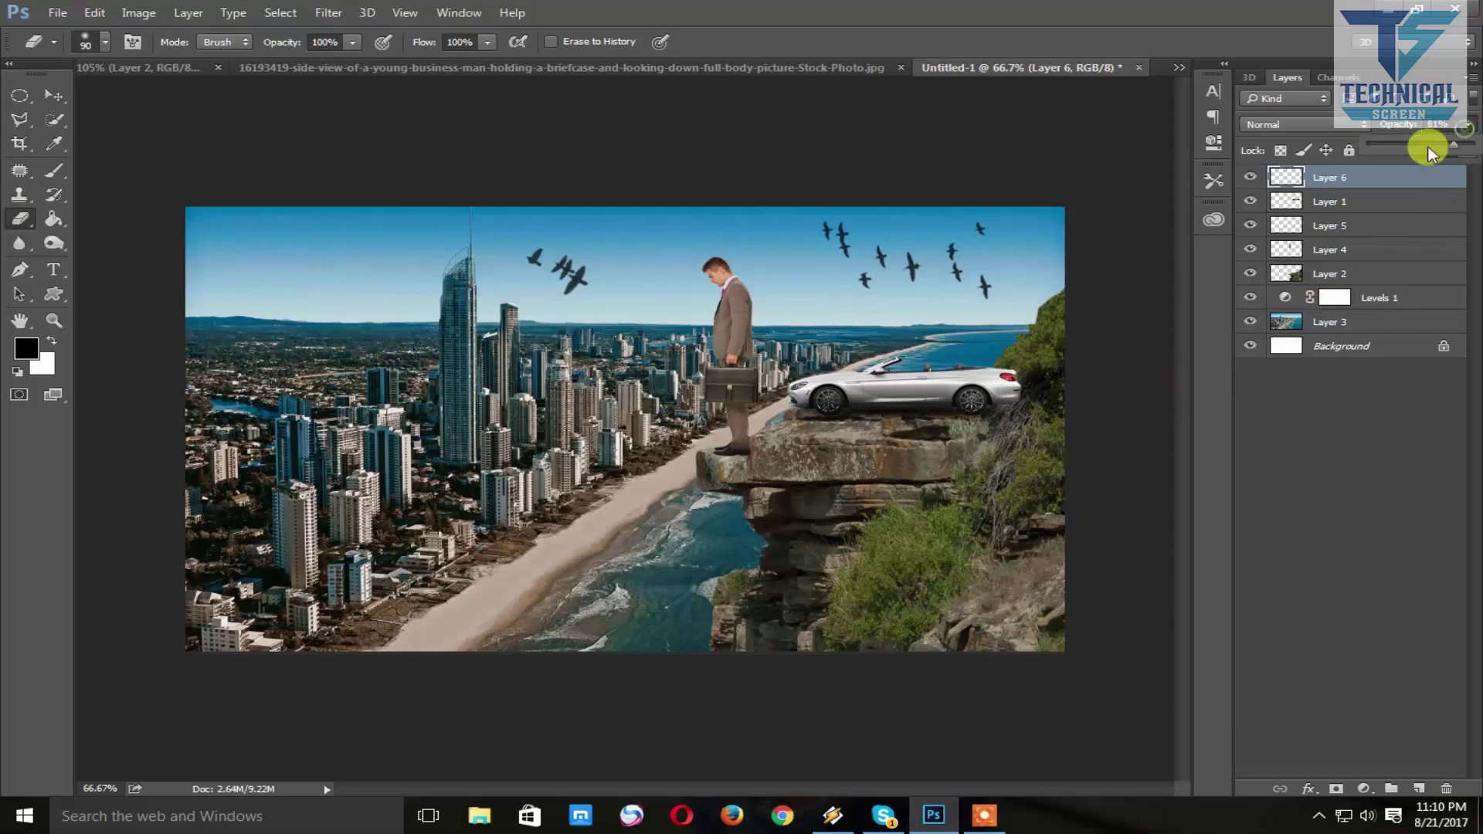
left_click_drag(1428, 145, 1473, 144)
- Try Darken, Multiply and Screen on Layer 6, settling on Multiply at about 77% opacity
left_click(1283, 123)
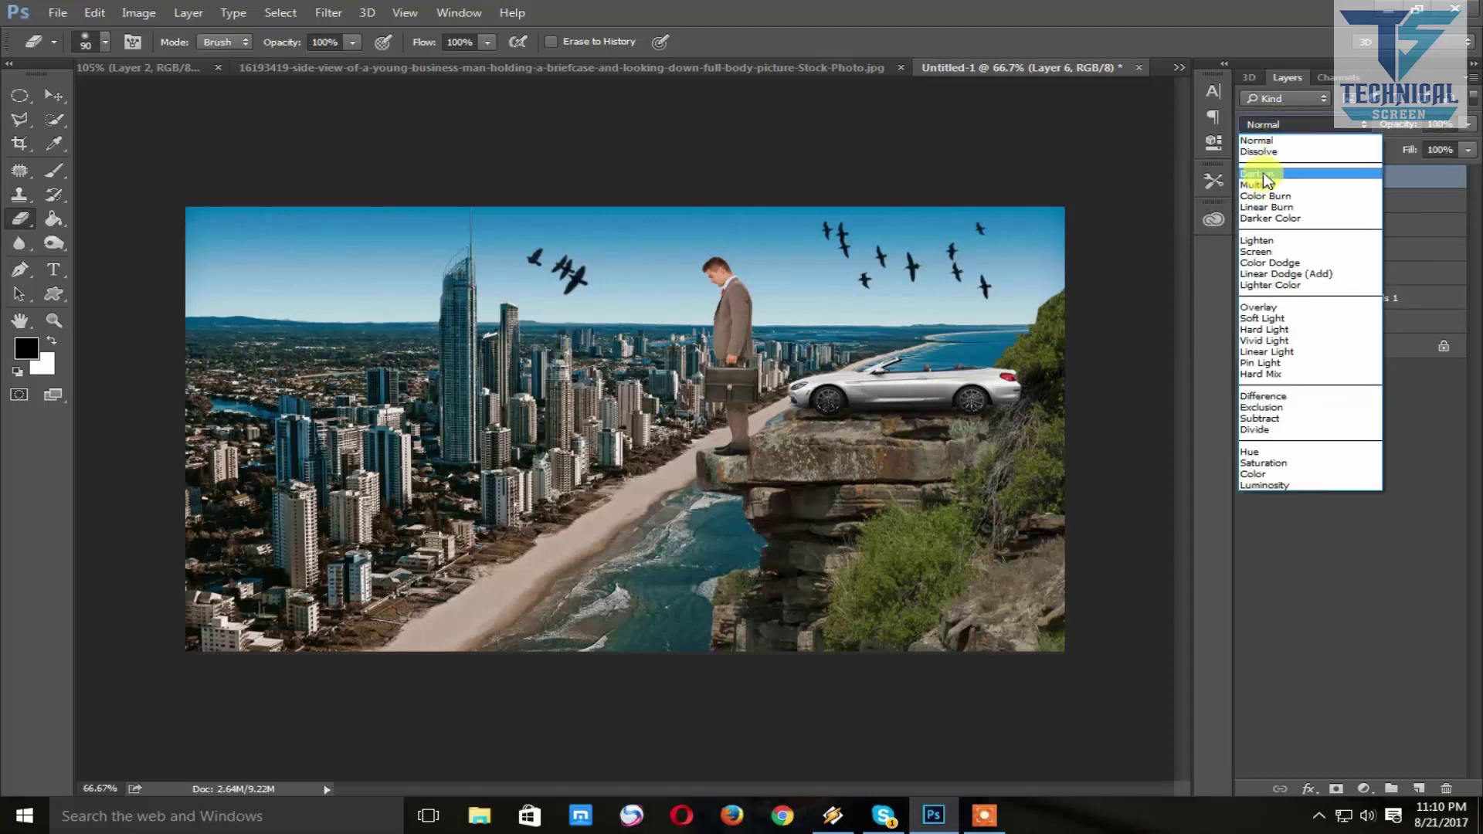
left_click(1263, 177)
left_click(1284, 128)
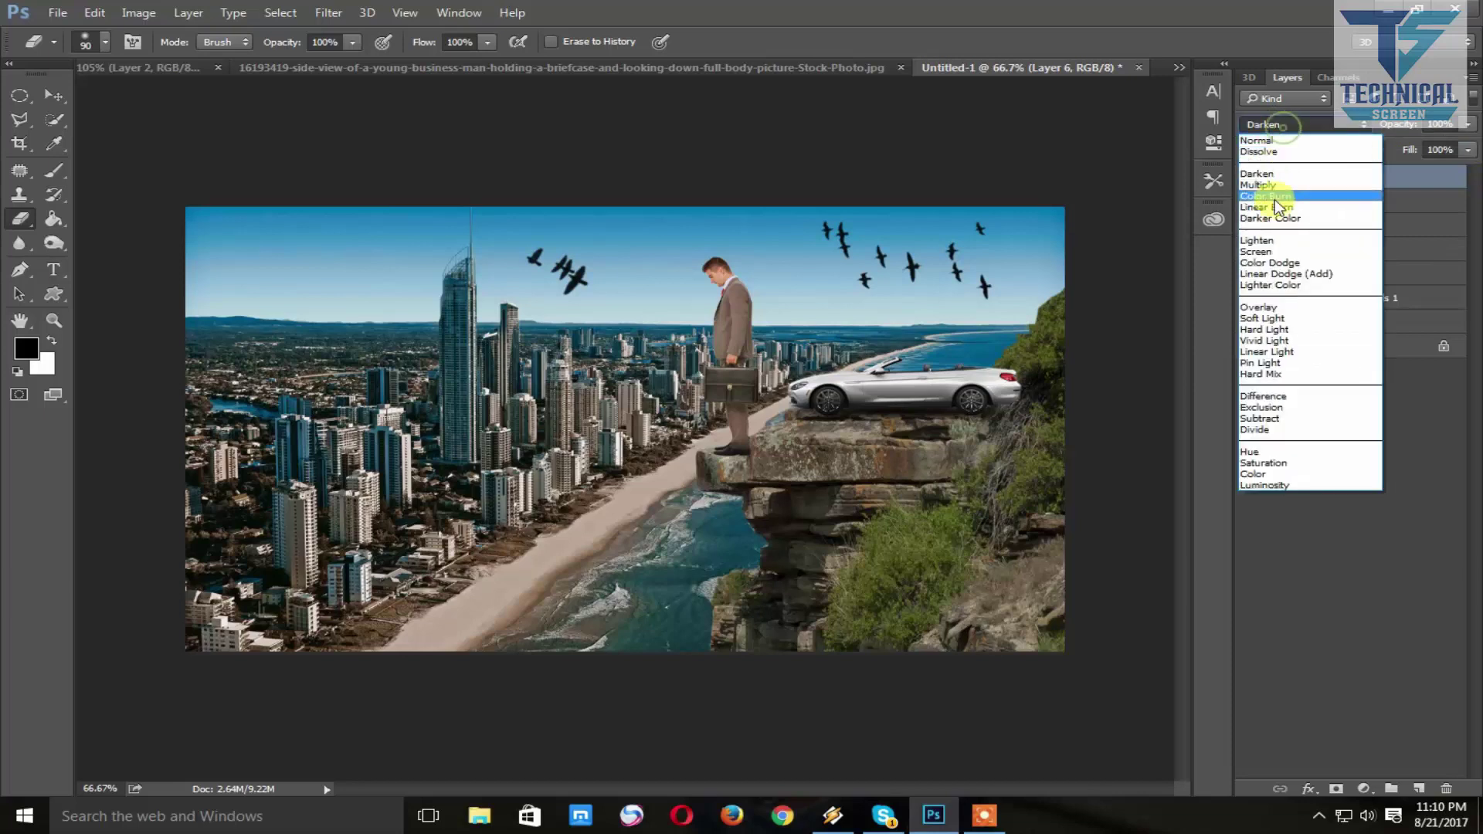
left_click(1267, 193)
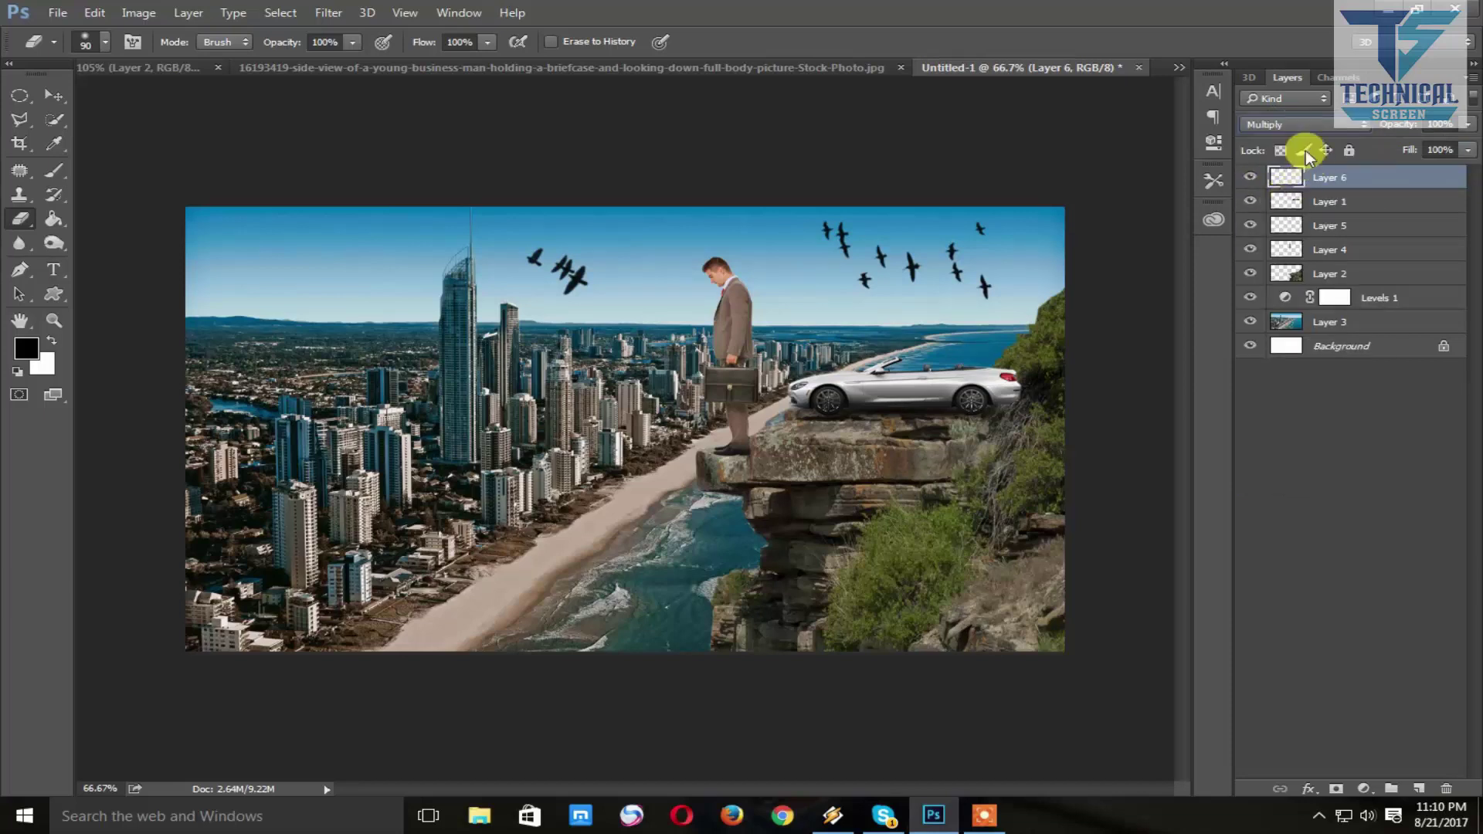
left_click(1297, 124)
left_click(1294, 253)
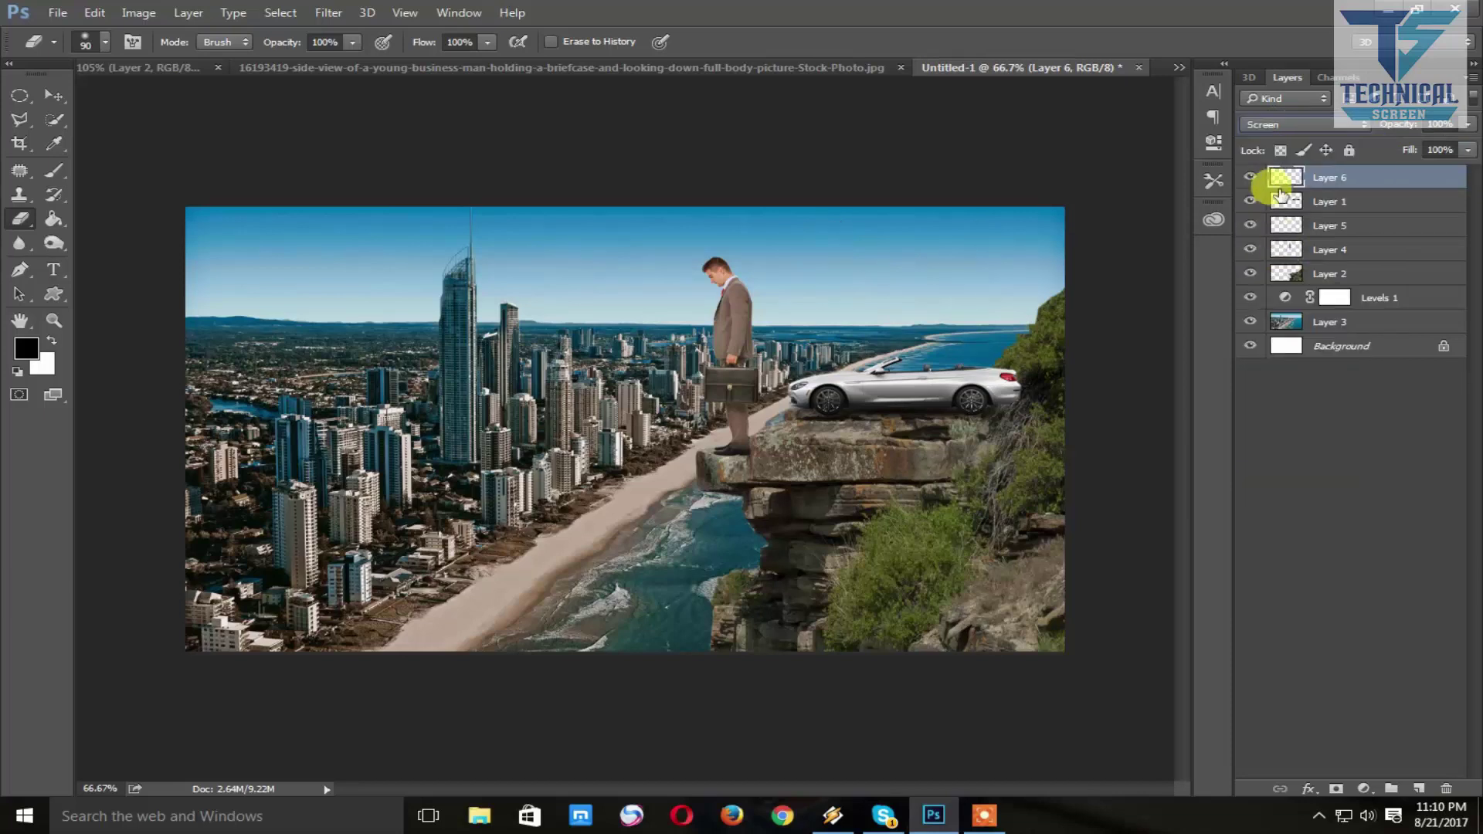
left_click(1281, 126)
left_click(1259, 185)
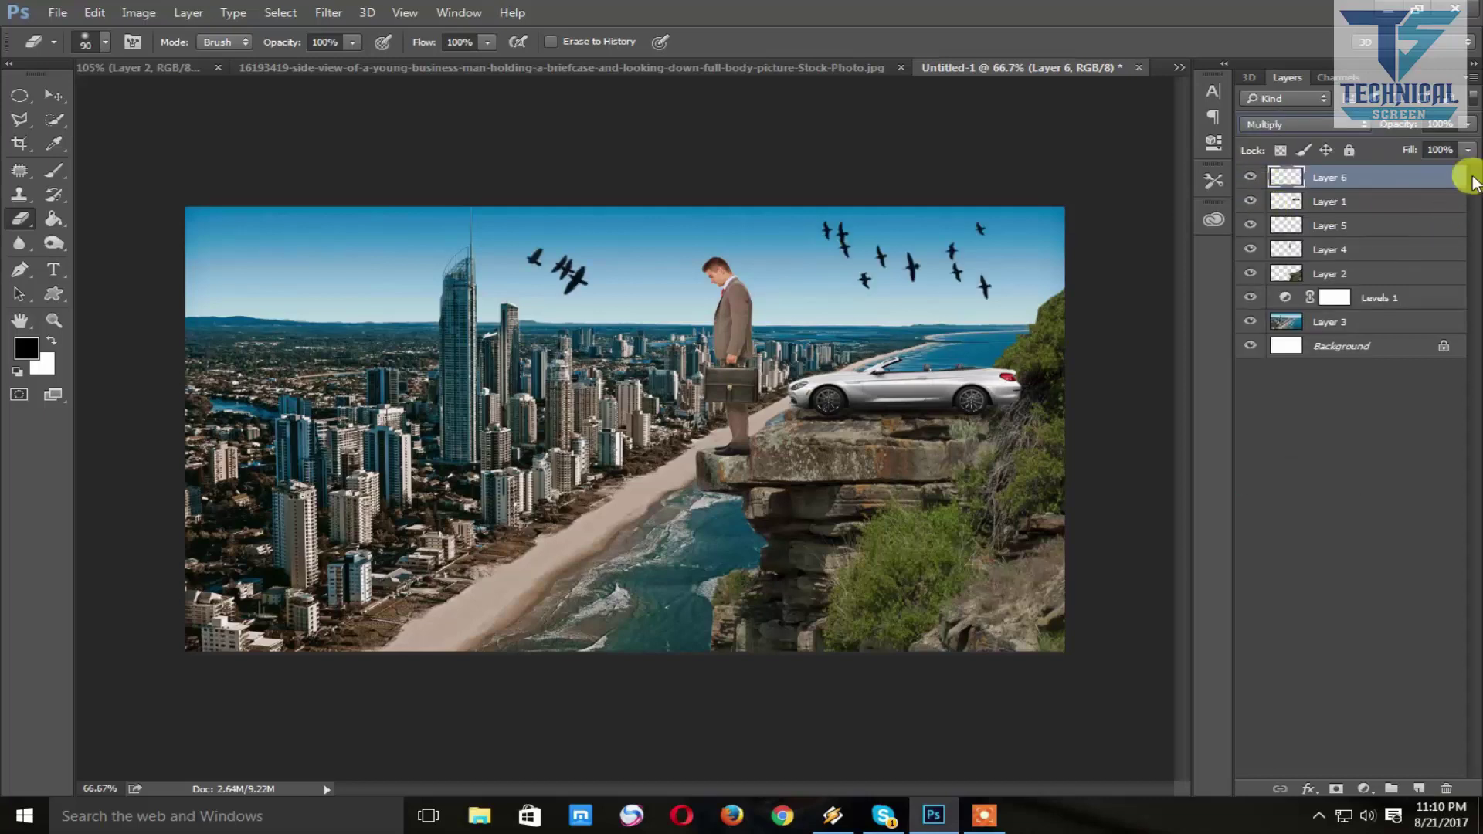
left_click(1468, 125)
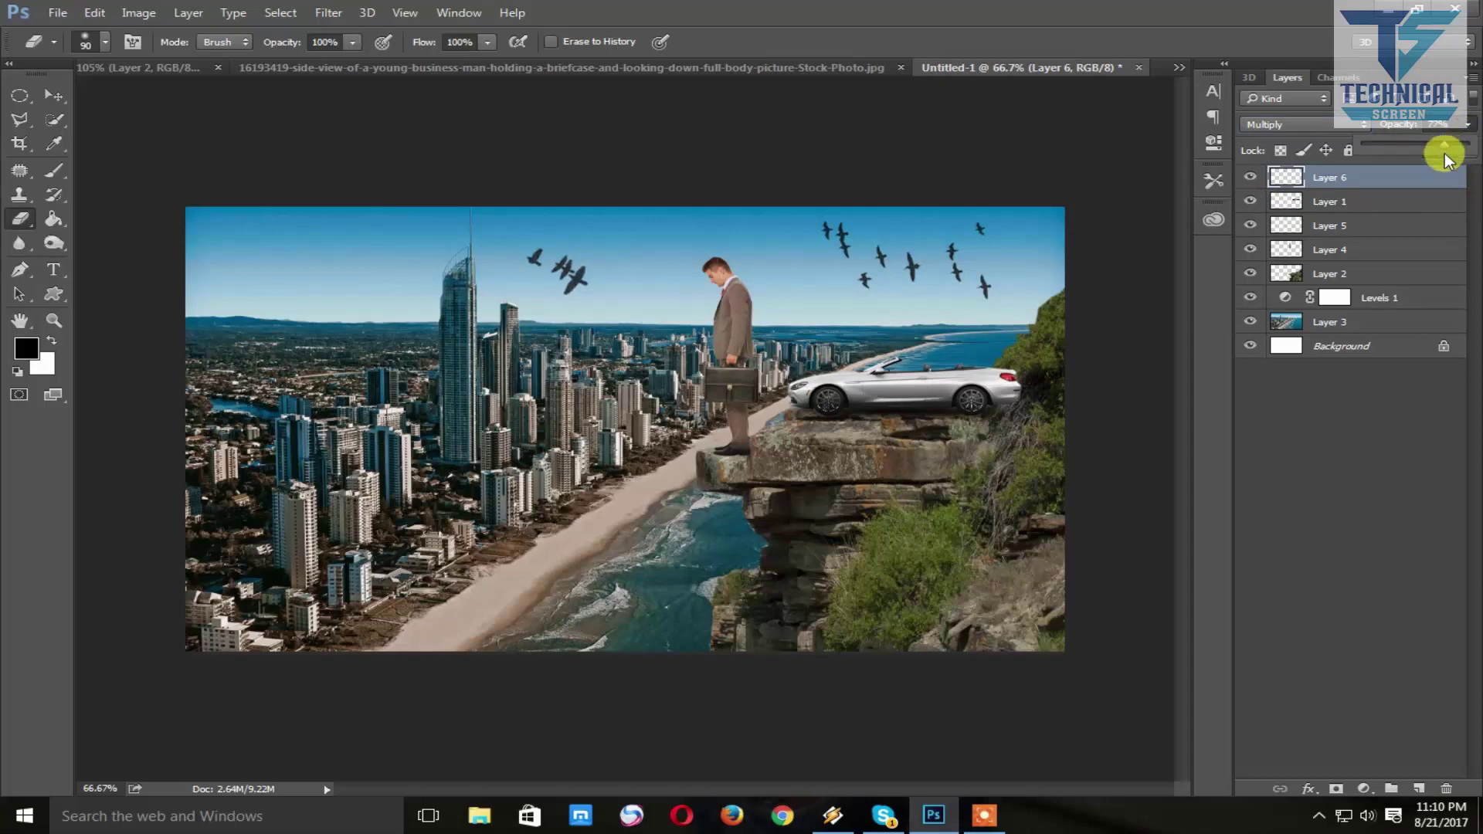
left_click(54, 97)
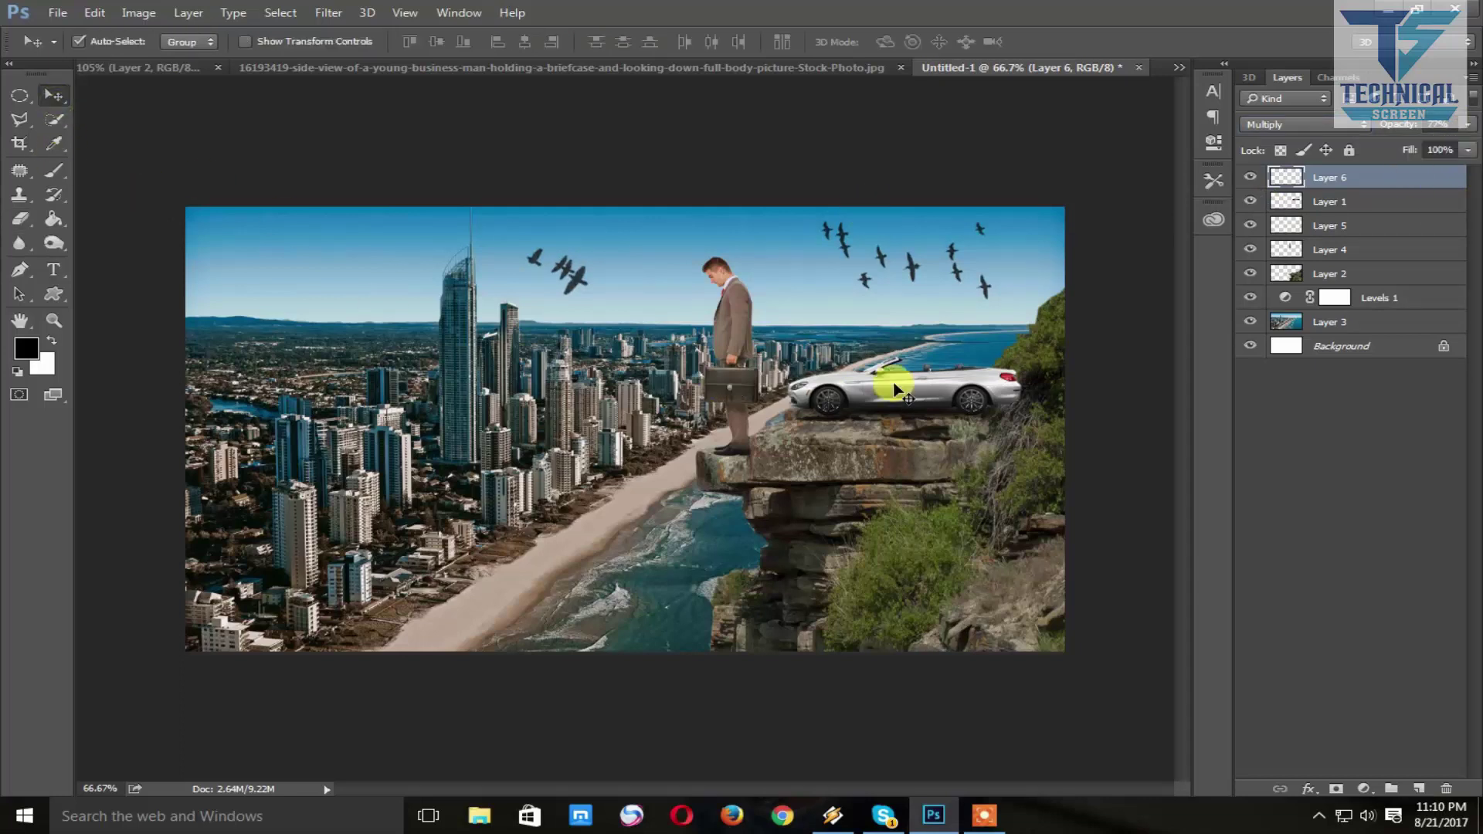
left_click(996, 817)
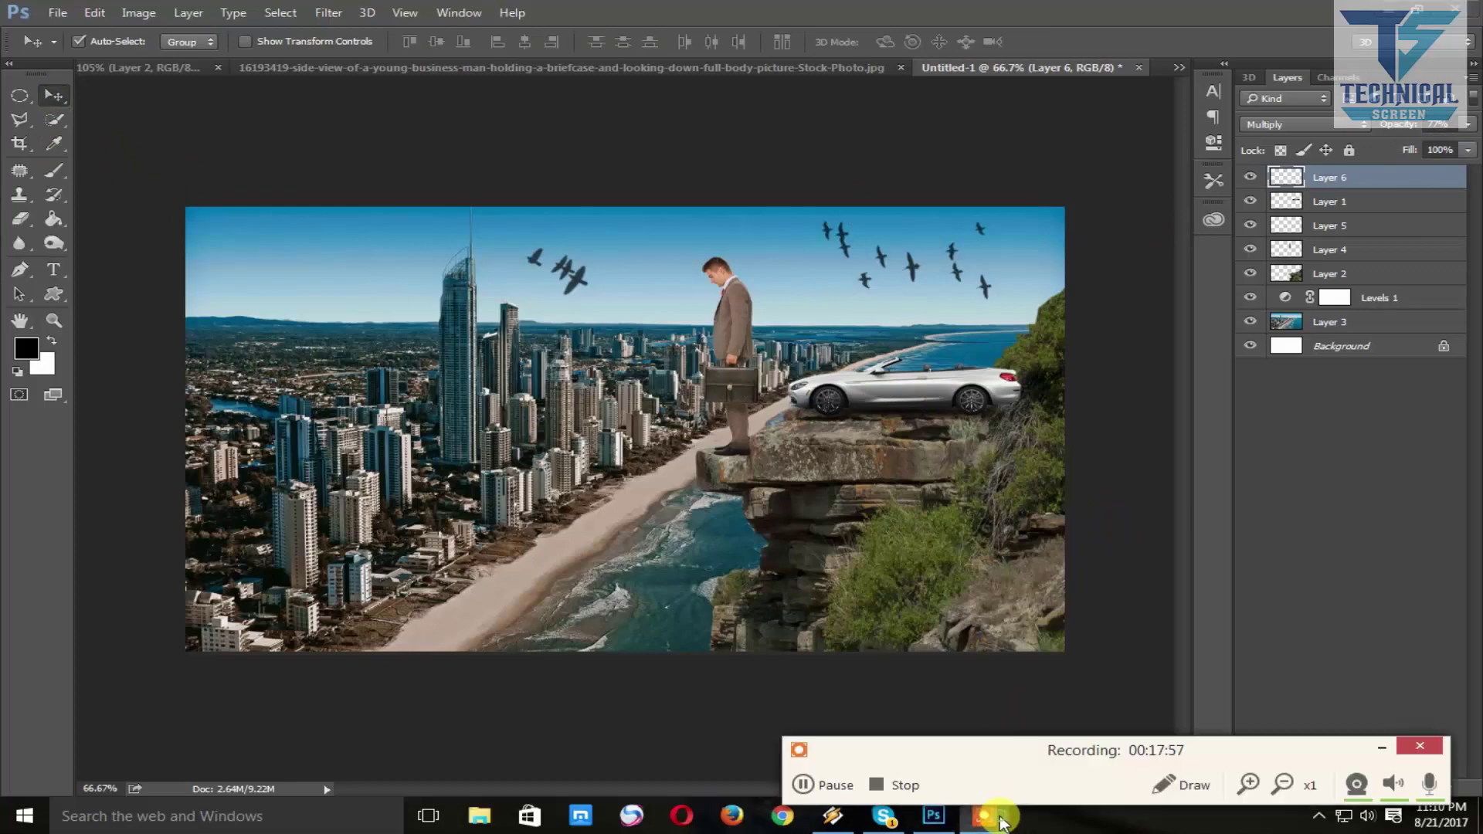